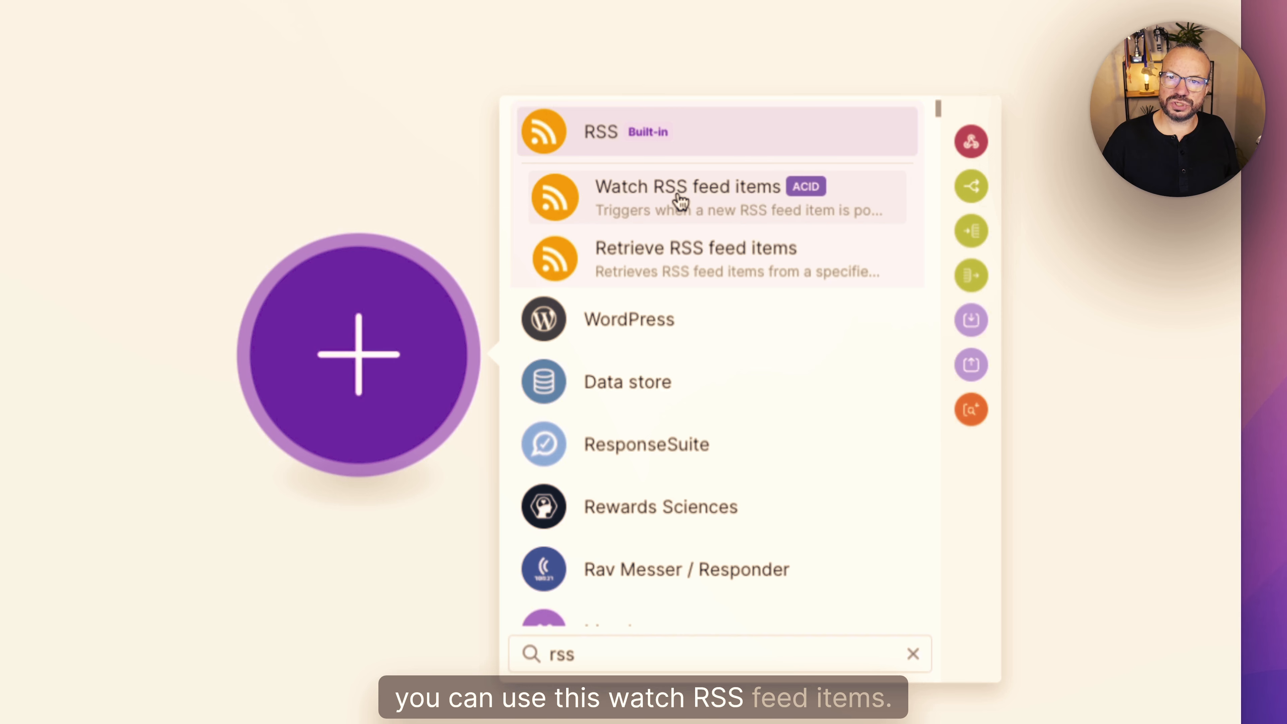
- Add the RSS "Watch RSS feed items" trigger as the scenario's first module and activate its empty URL field
left_click(680, 201)
left_click(594, 223)
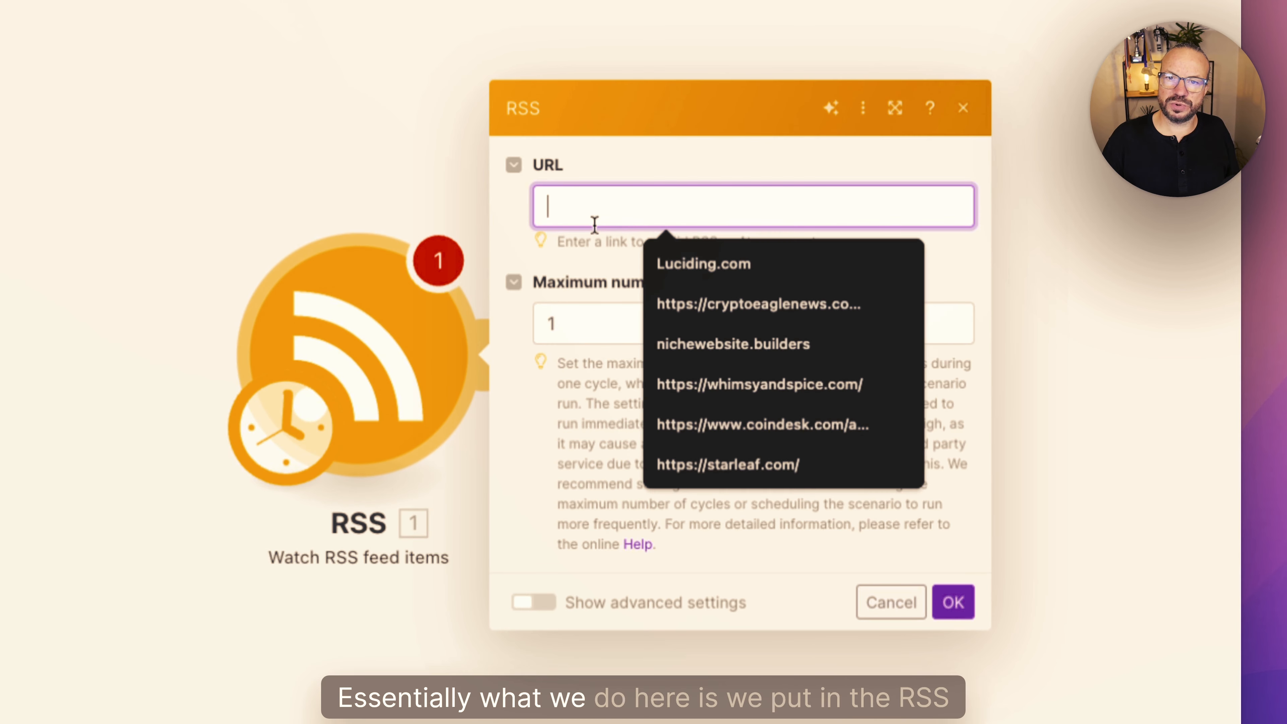
left_click(578, 156)
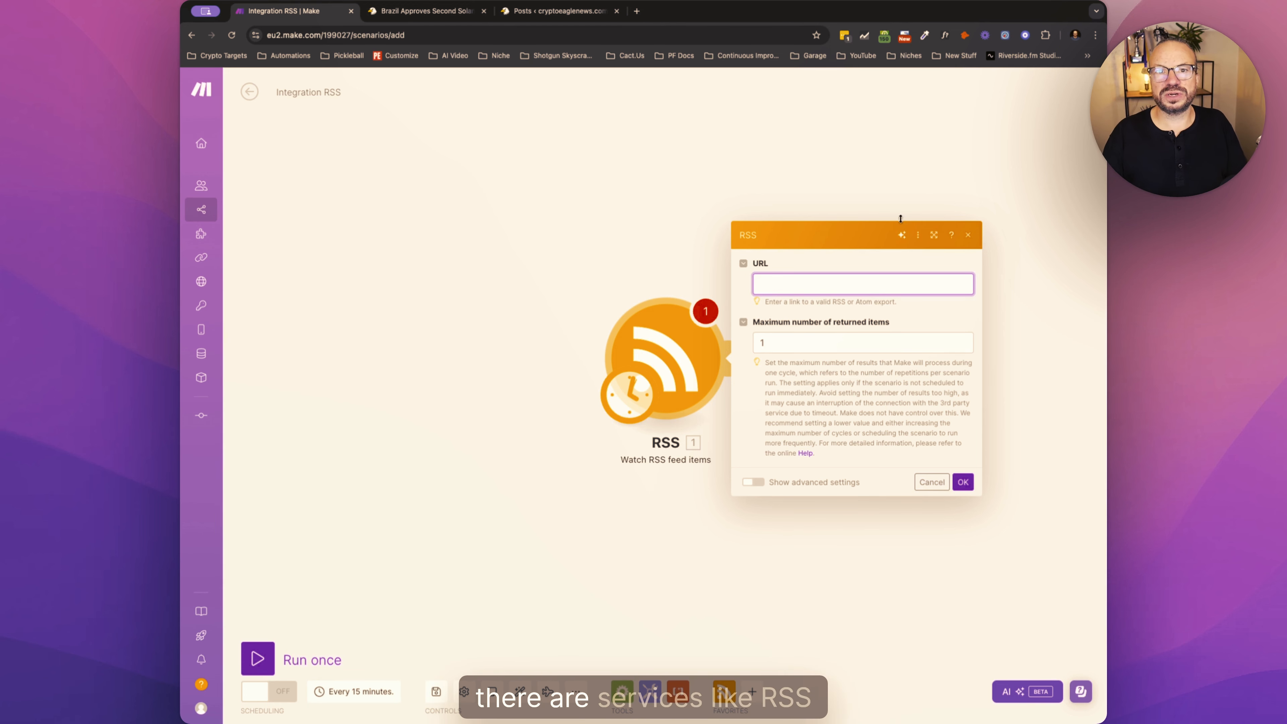
- Open rss.app in a new browser tab to view the feed service, and return to the Make scenario
left_click(640, 11)
type("rss.app")
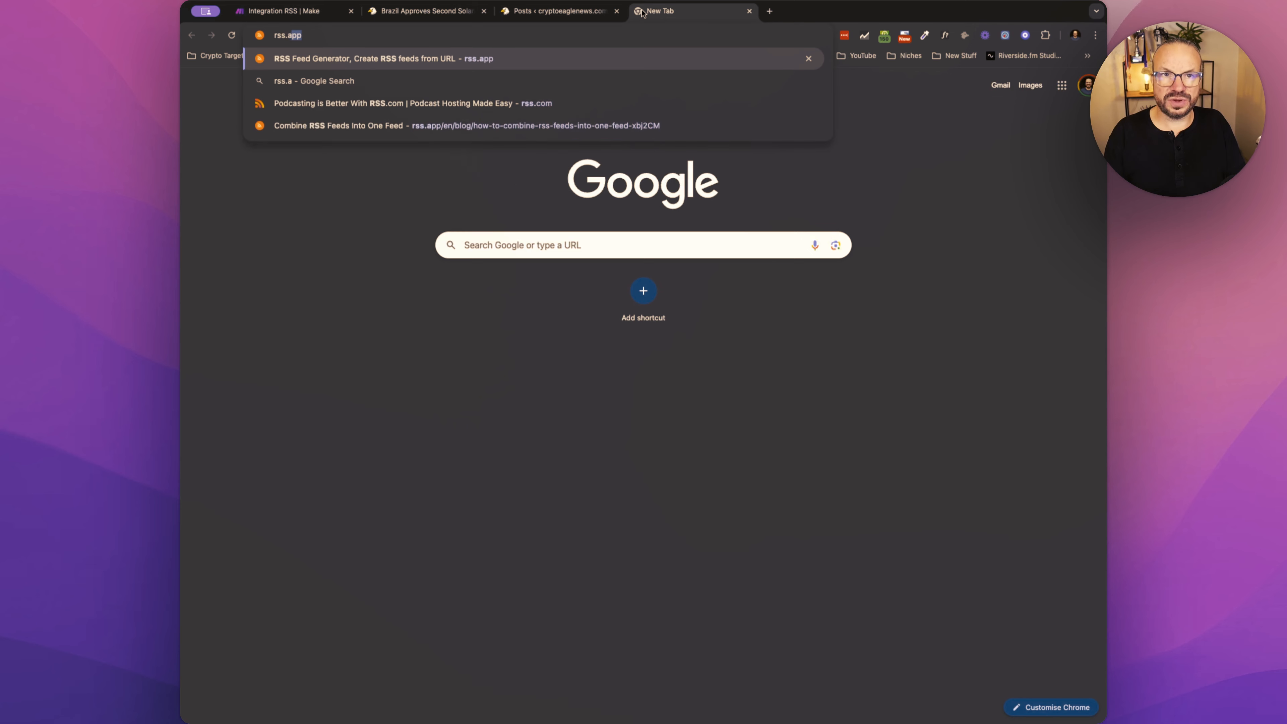
key("Return")
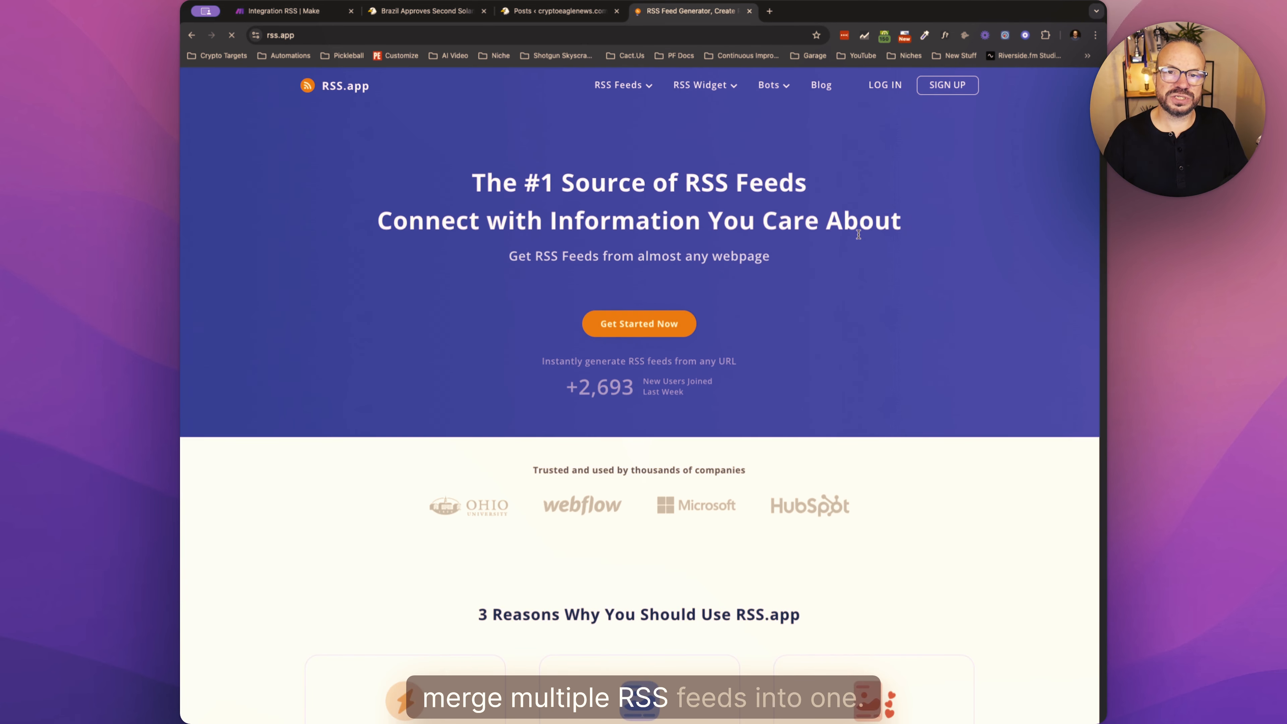
left_click(301, 16)
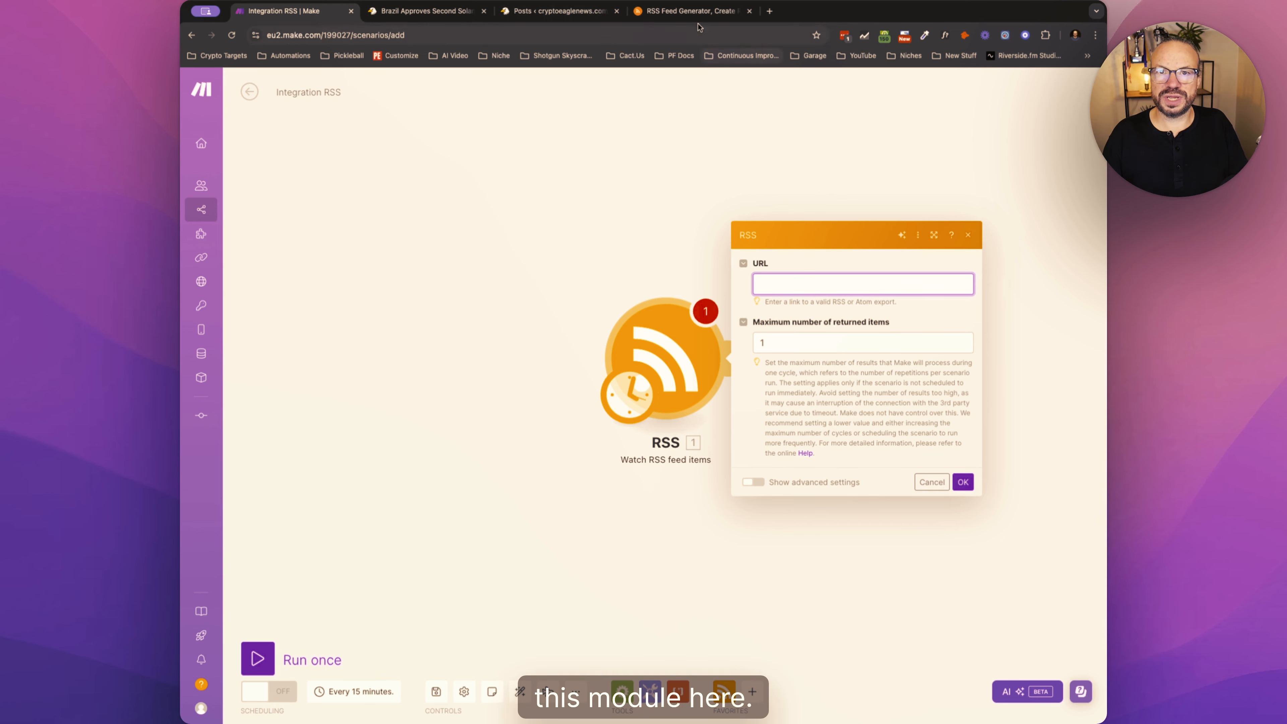
- Close the RSS.app page and cancel the RSS module's settings in the Make scenario
left_click(694, 11)
left_click(747, 11)
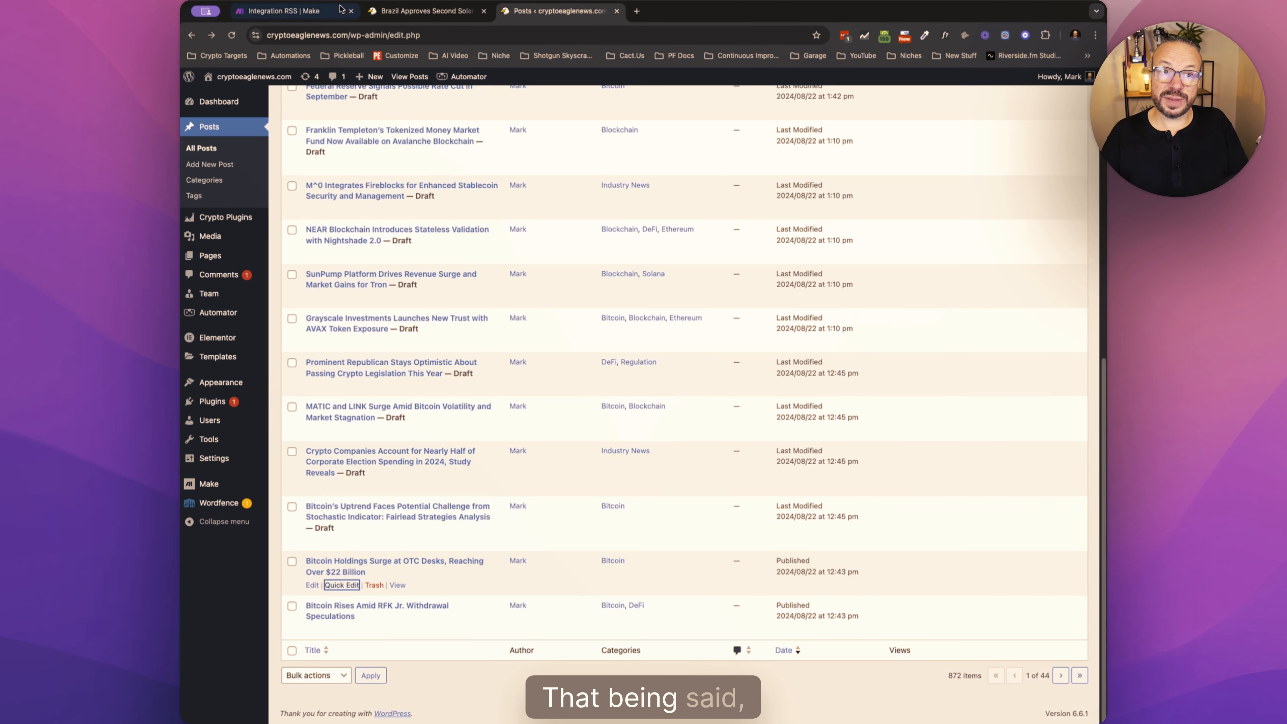
left_click(284, 11)
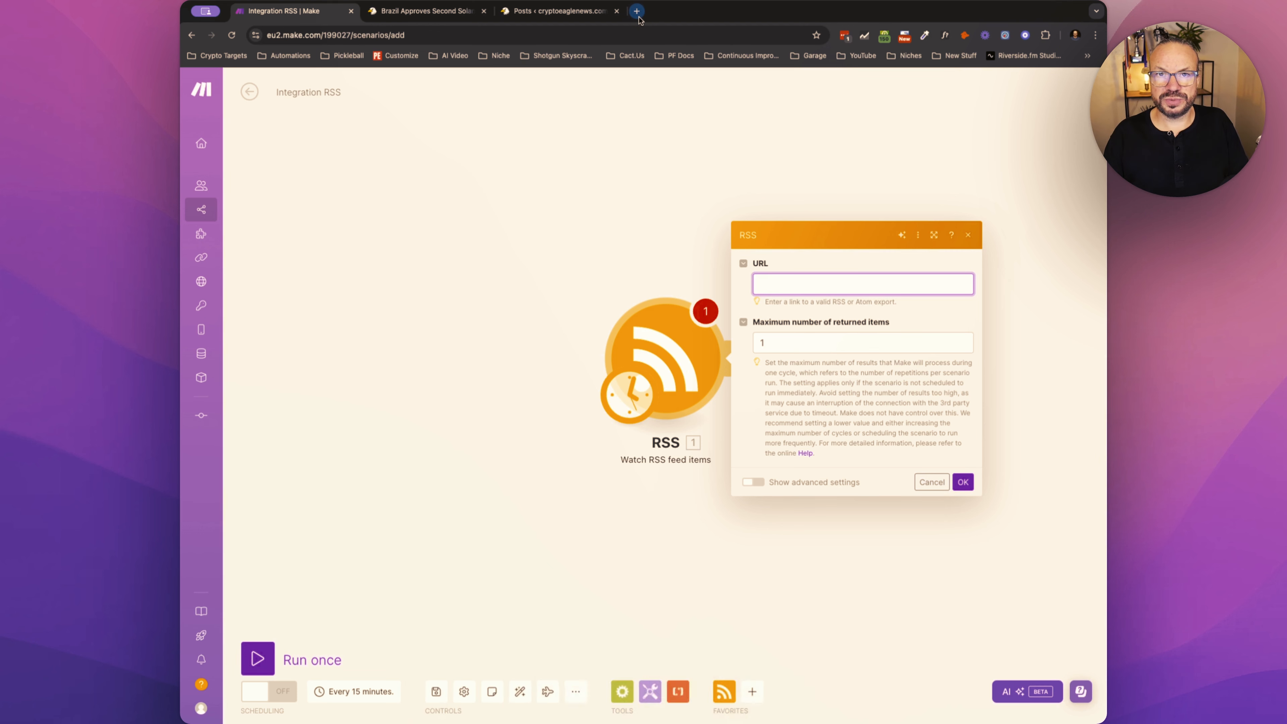
left_click(931, 482)
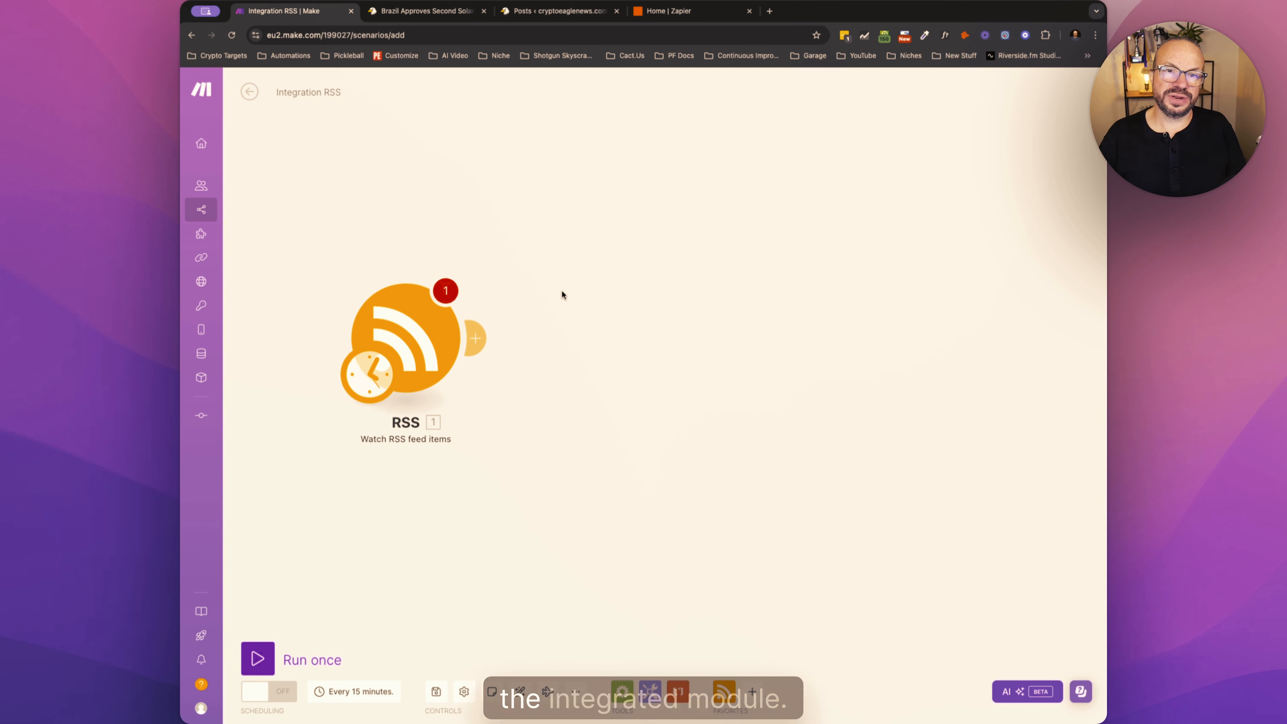
- Switch to Zapier and create a new Zap
left_click(663, 11)
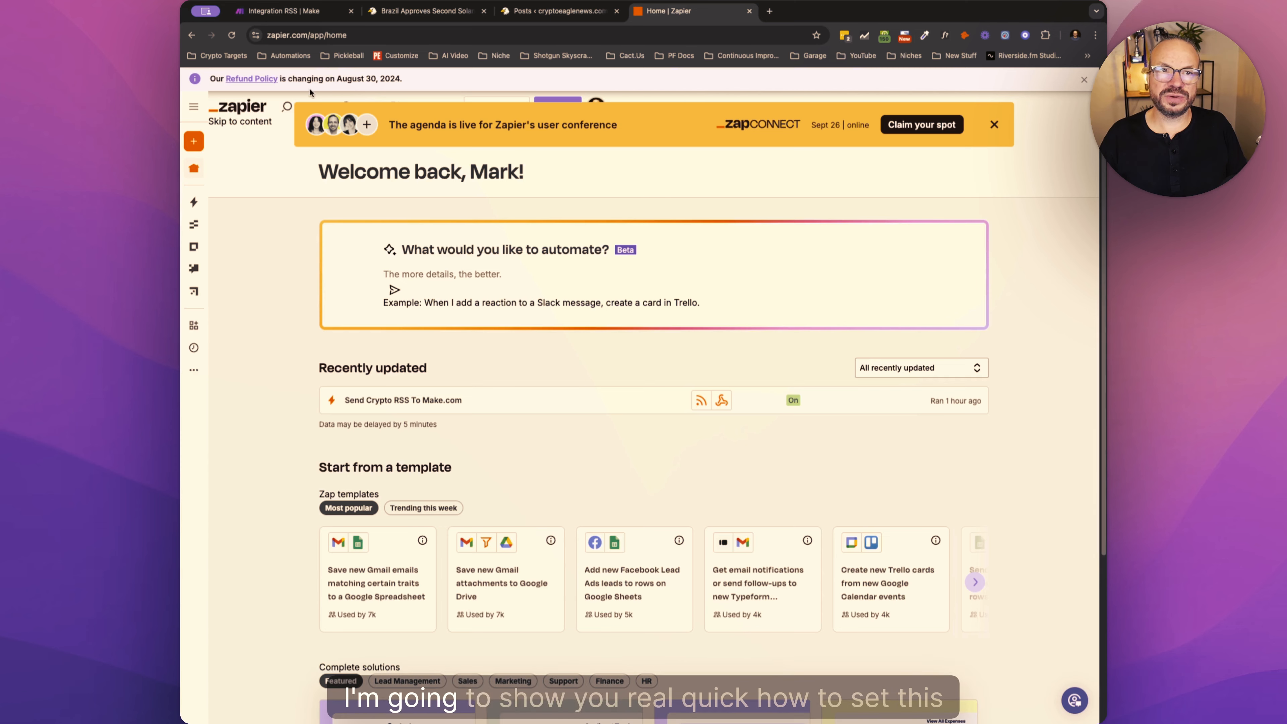
mouse_move(205, 145)
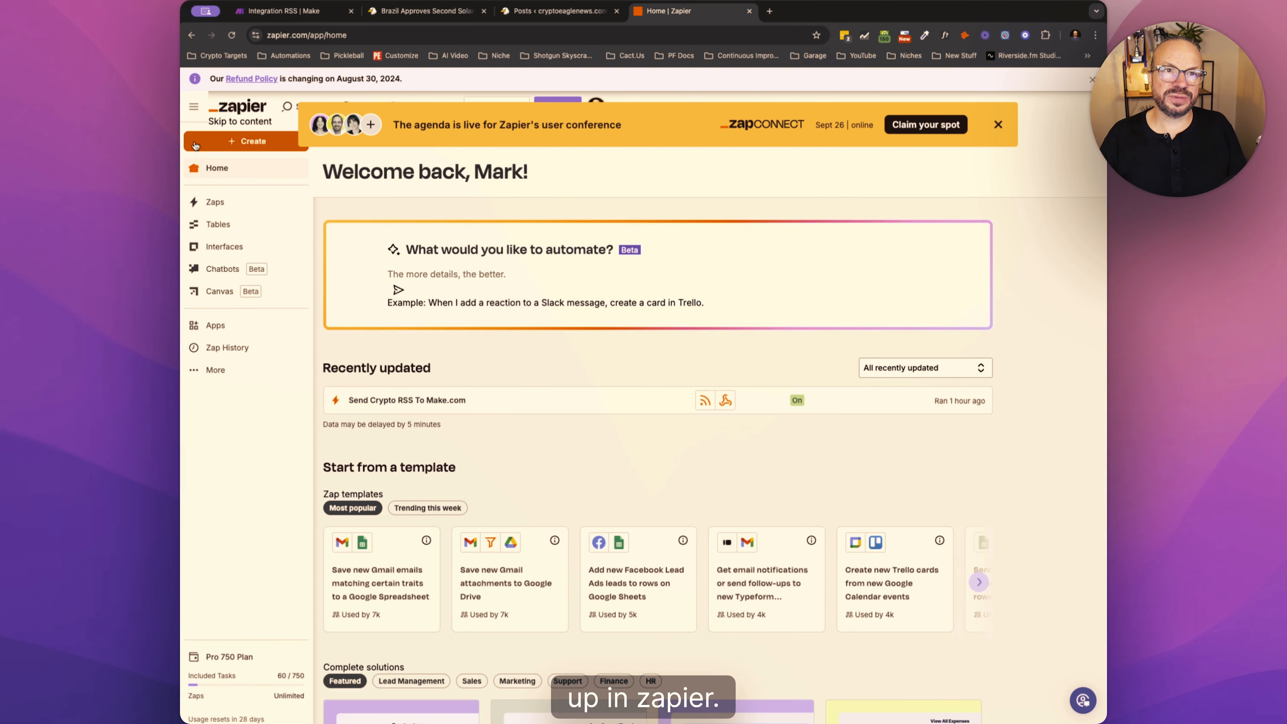
left_click(205, 146)
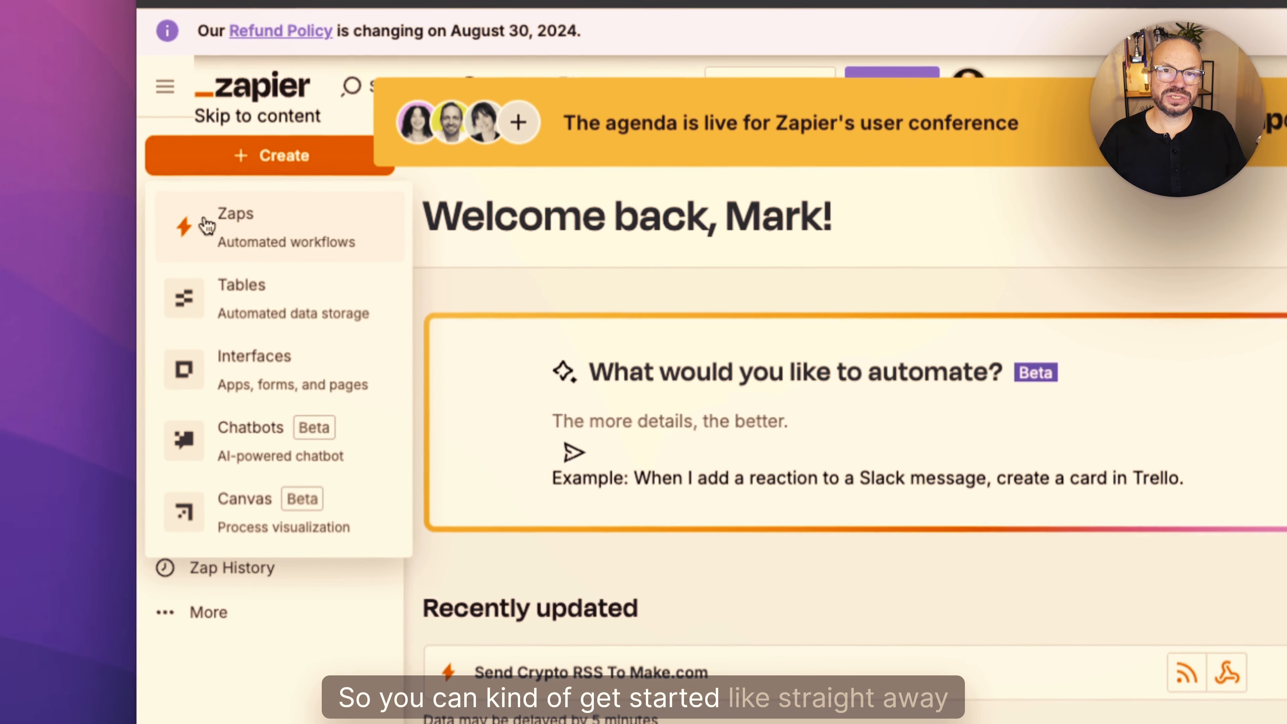
left_click(207, 223)
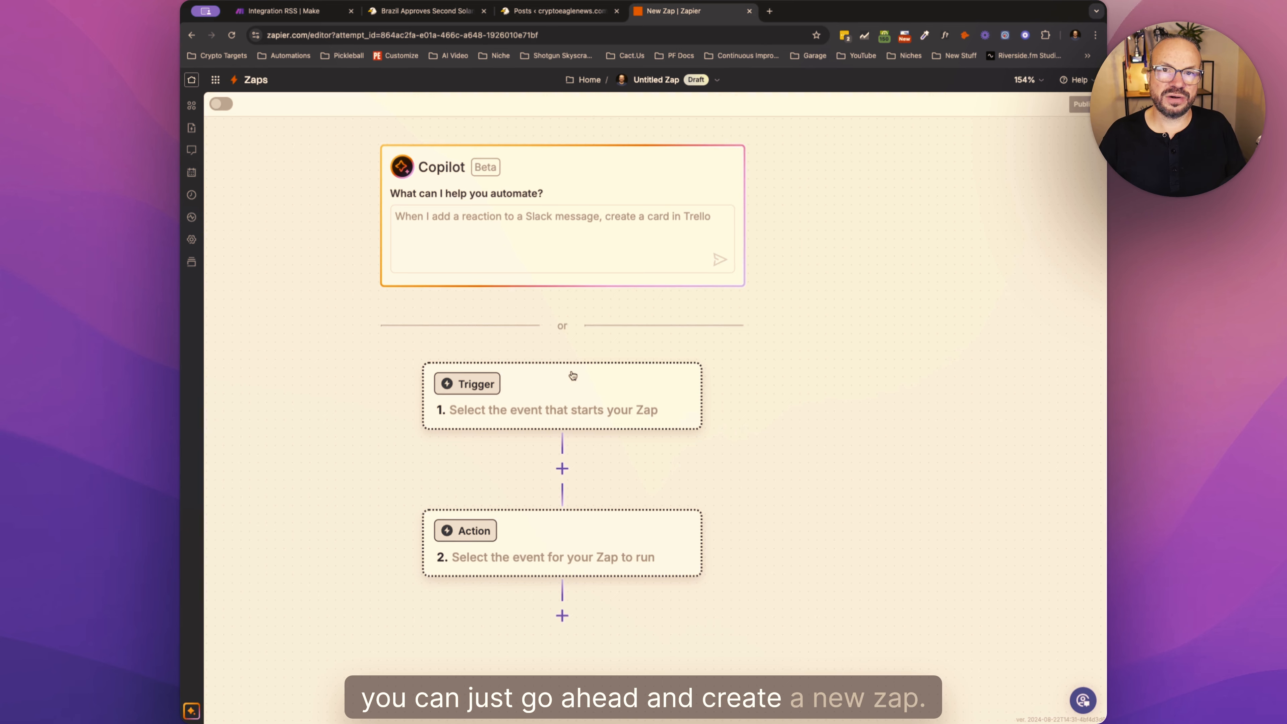
- Set the Zap's trigger to RSS by Zapier with the event "New Items in Multiple Feeds"
left_click(469, 384)
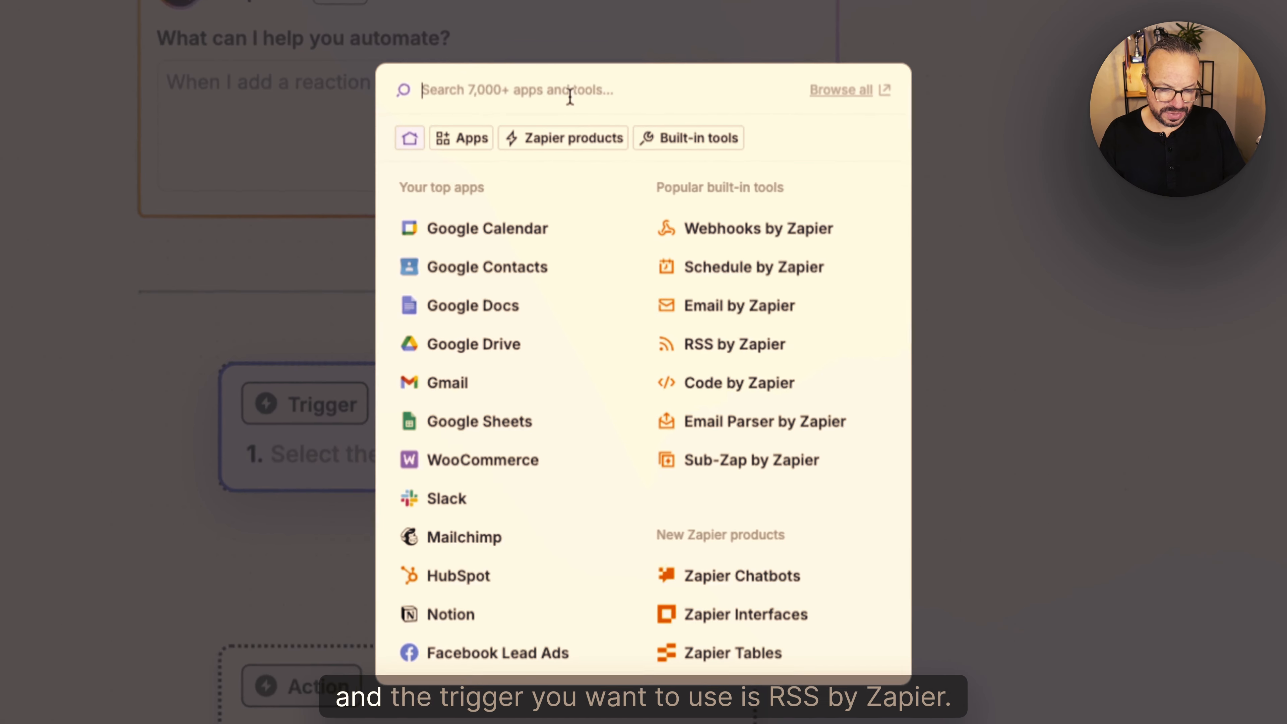
type("rss")
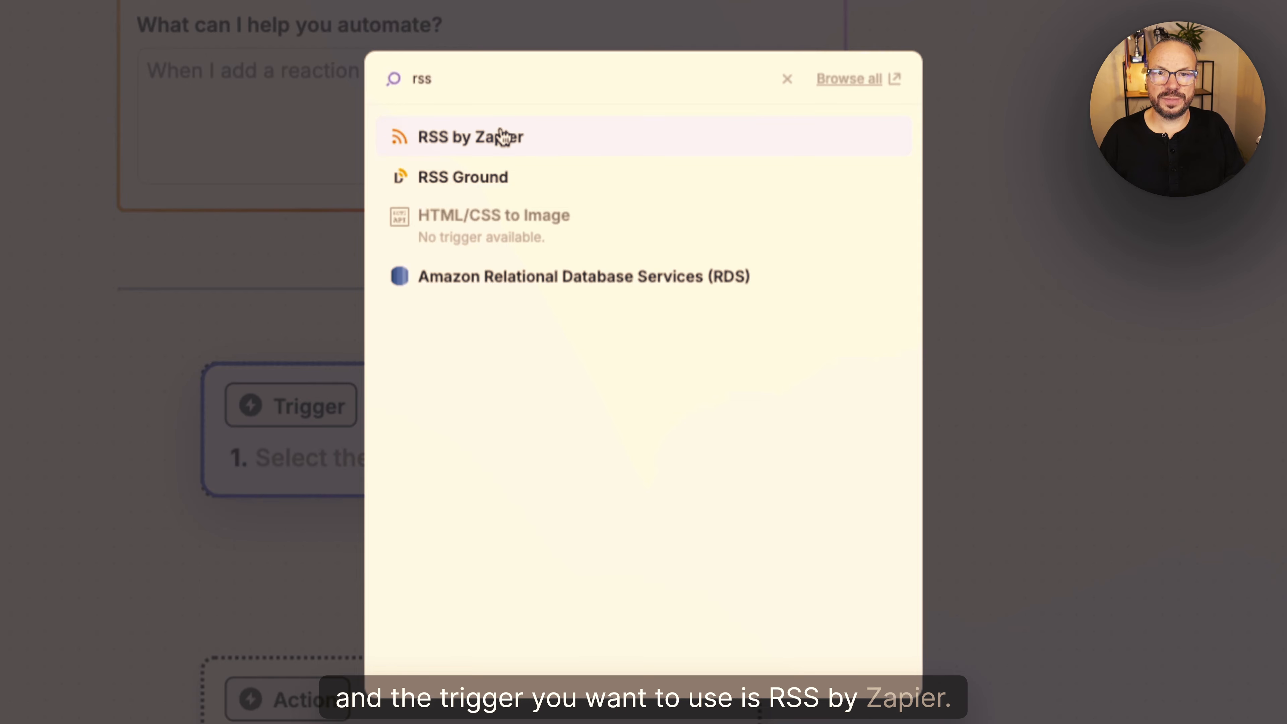
left_click(546, 144)
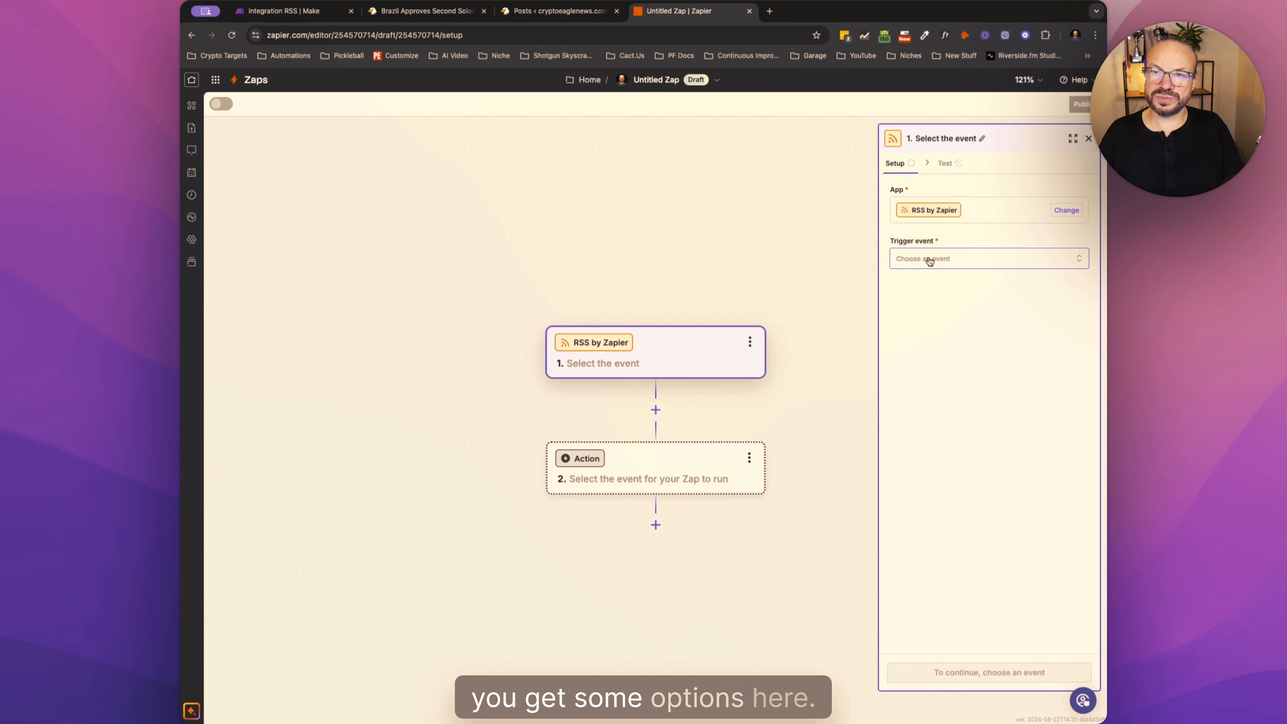
left_click(930, 261)
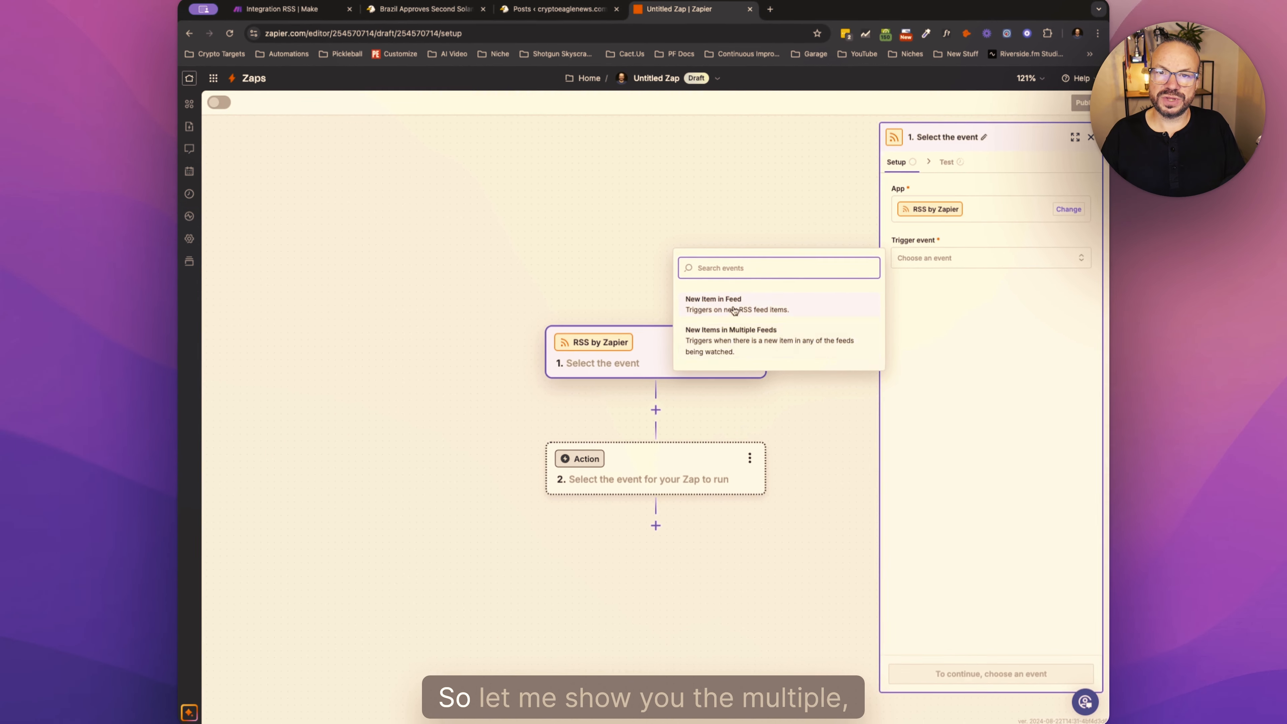
left_click(812, 340)
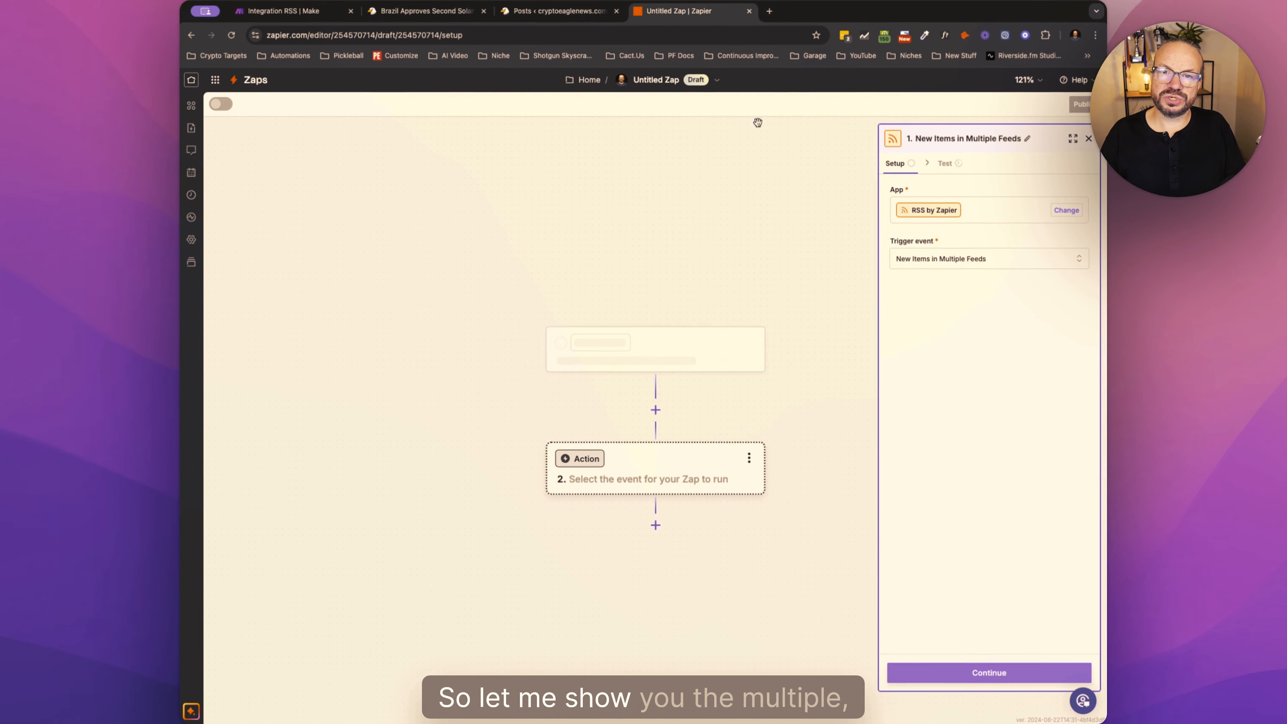
- Open coindesk.com in a new browser tab
left_click(769, 11)
type("c")
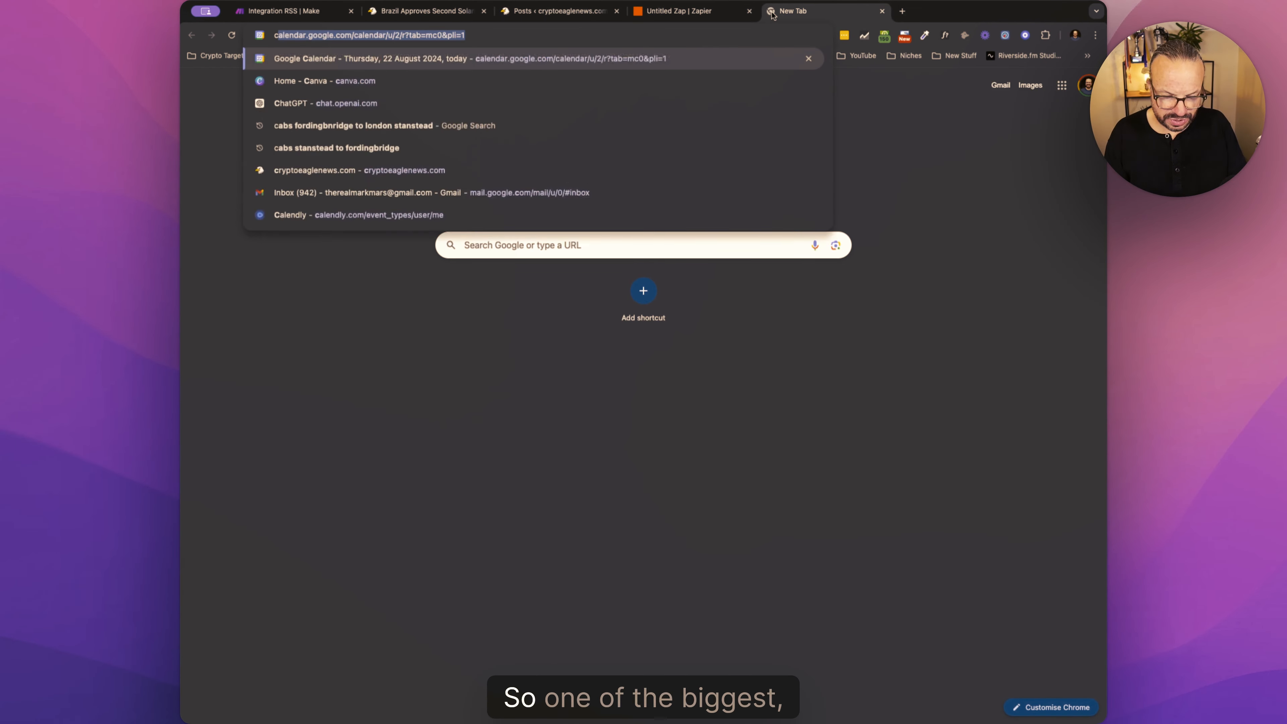
type("oinddesk.com")
key("Return")
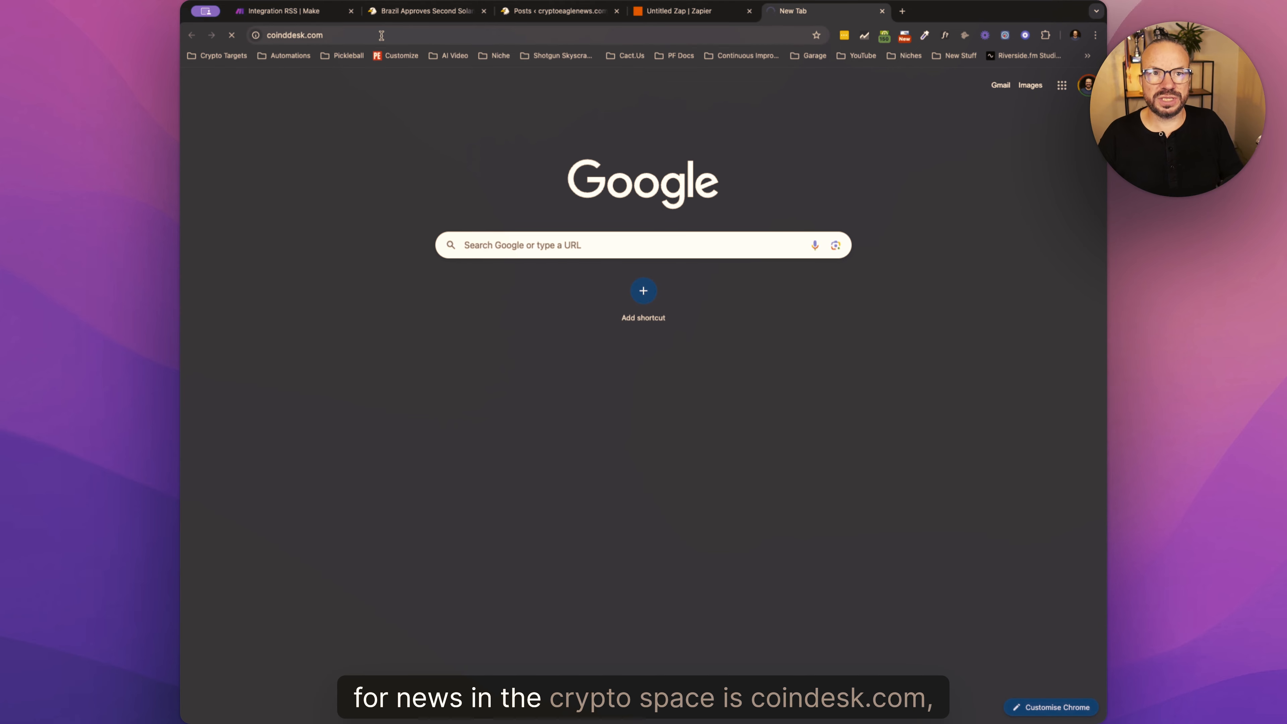
left_click(394, 32)
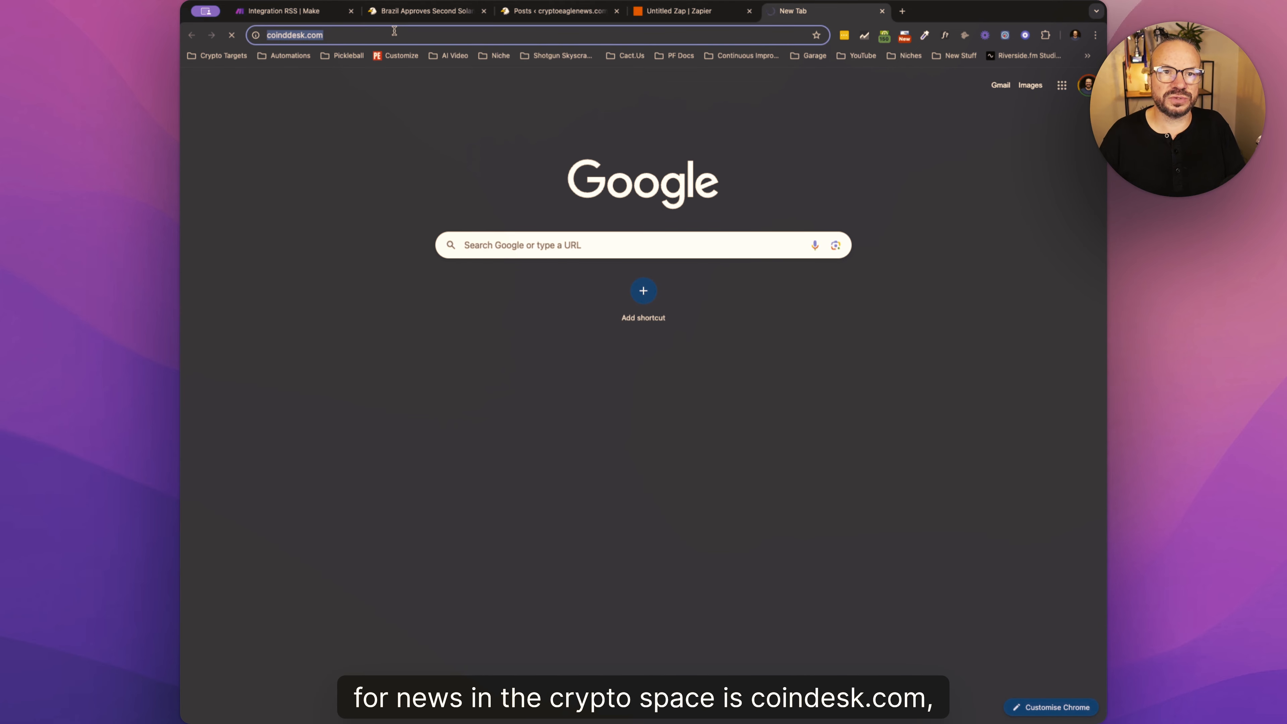
left_click(288, 35)
key("BackSpace")
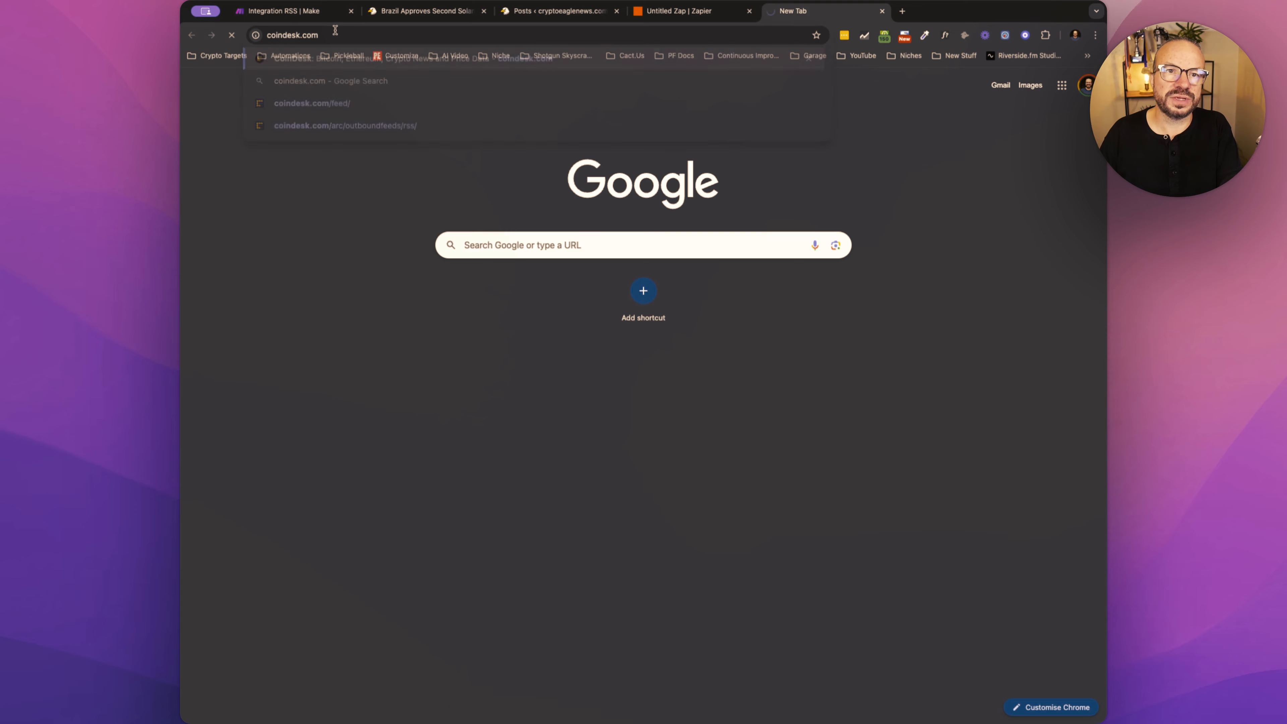
key("Return")
left_click(508, 36)
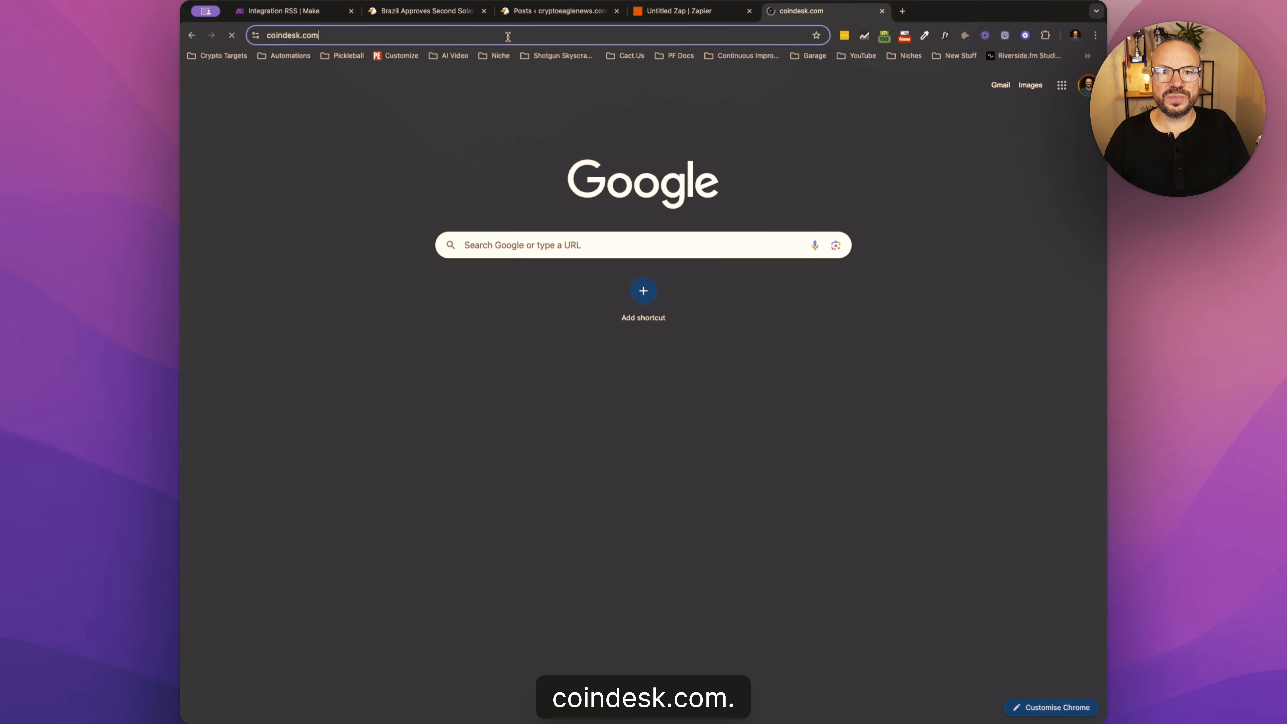
left_click(555, 35)
key("BackSpace")
key("Return")
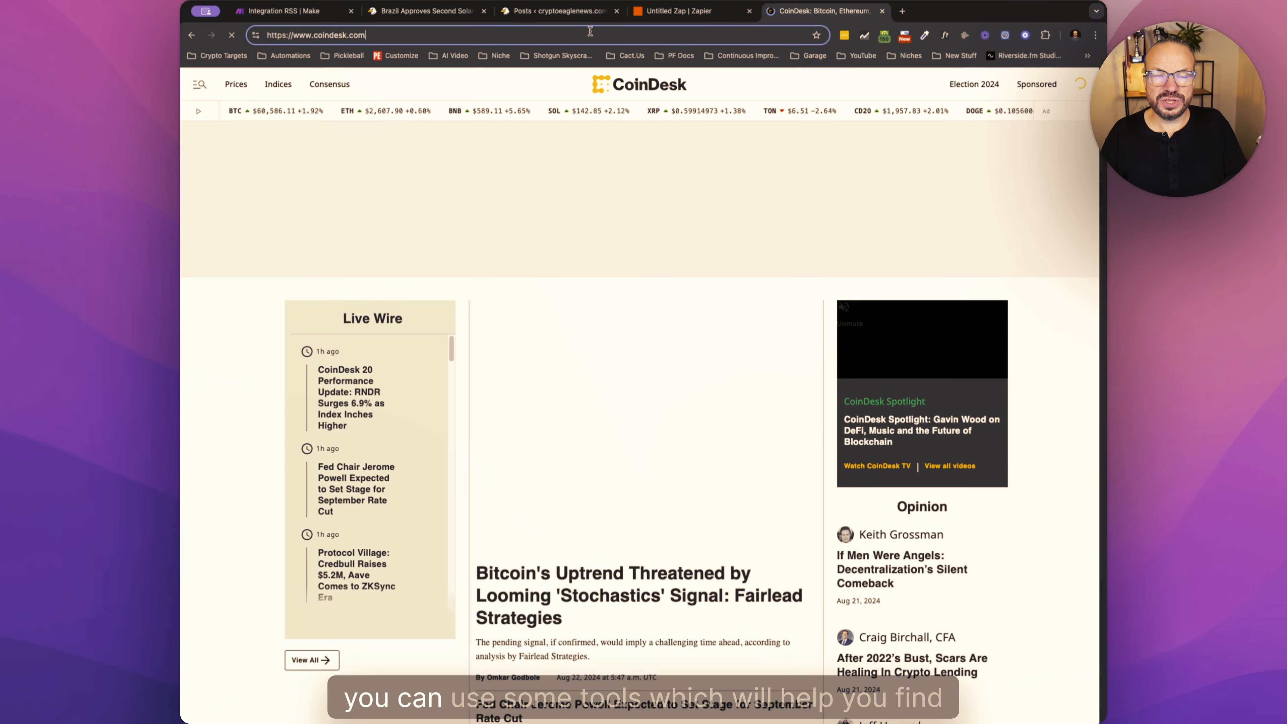
scroll(508, 362, "down", 20)
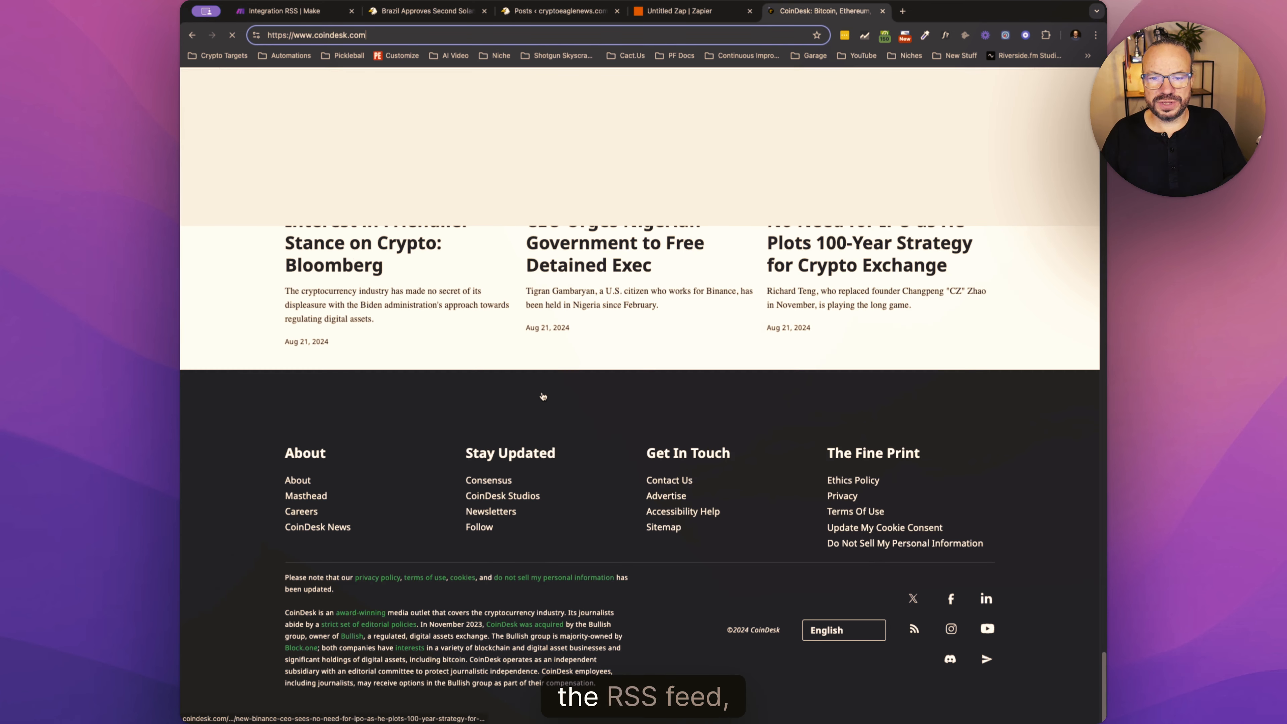
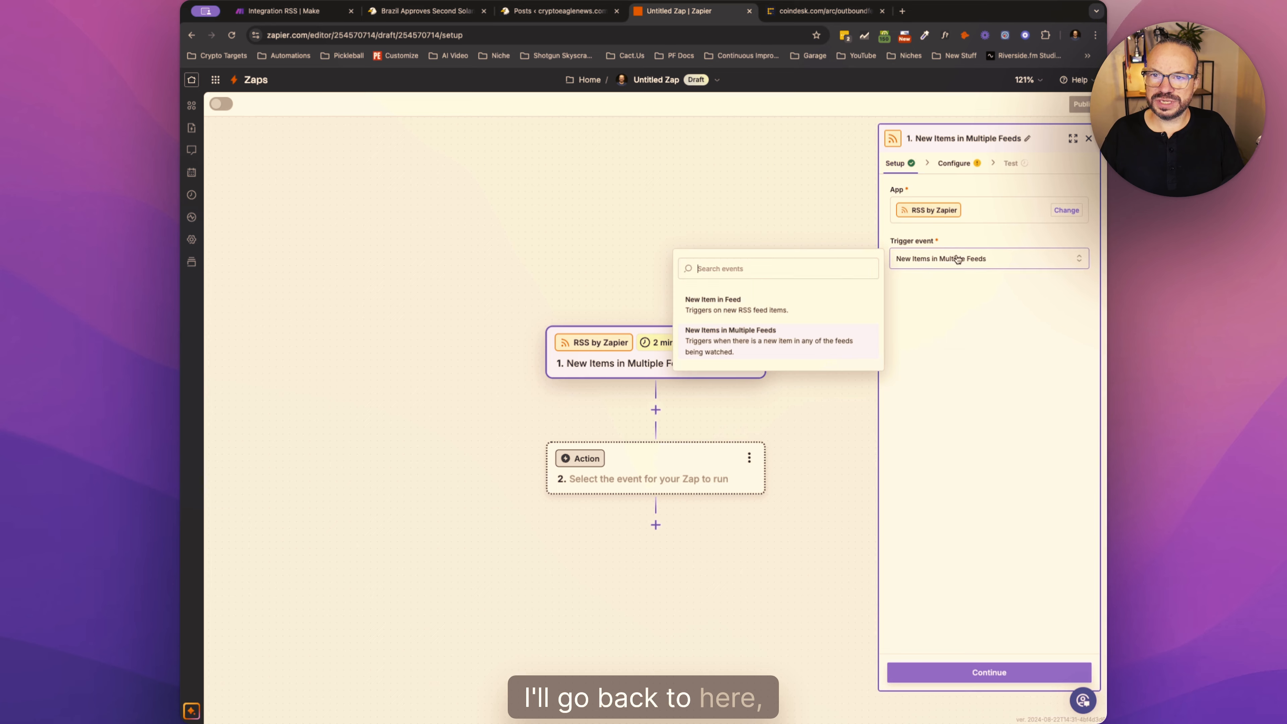
left_click(771, 302)
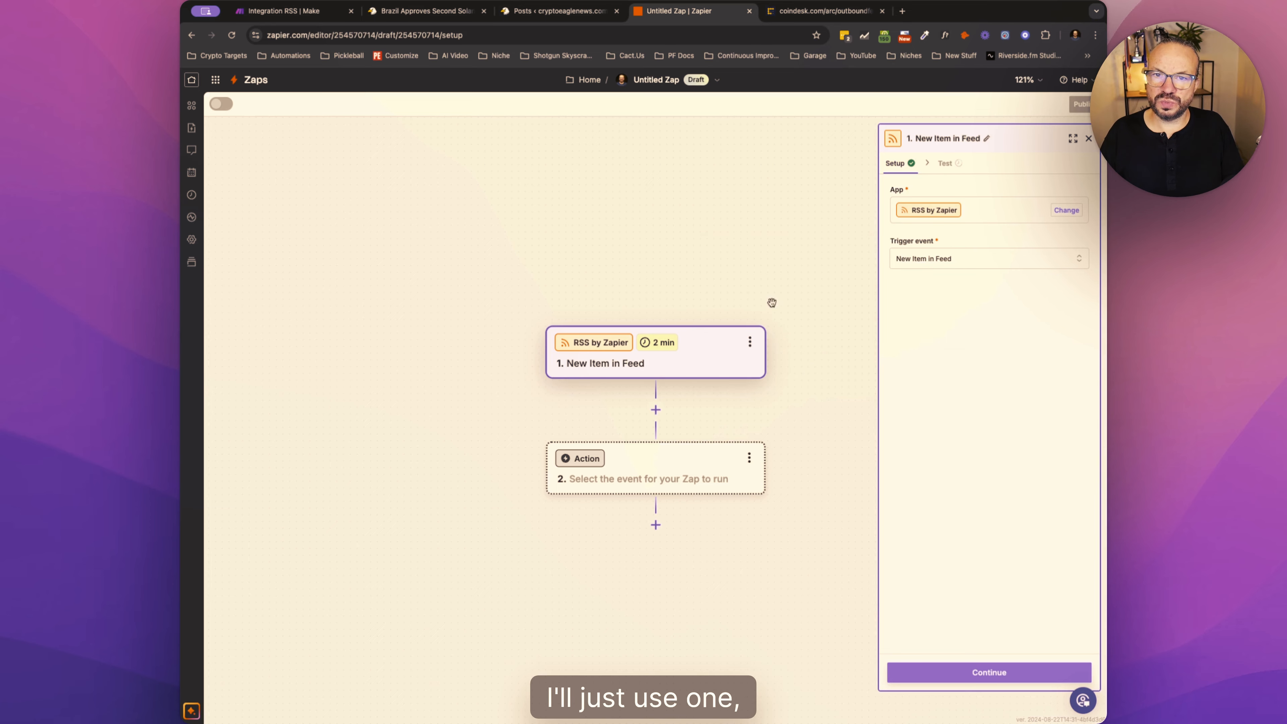
left_click(1026, 673)
left_click(929, 211)
key("super+v")
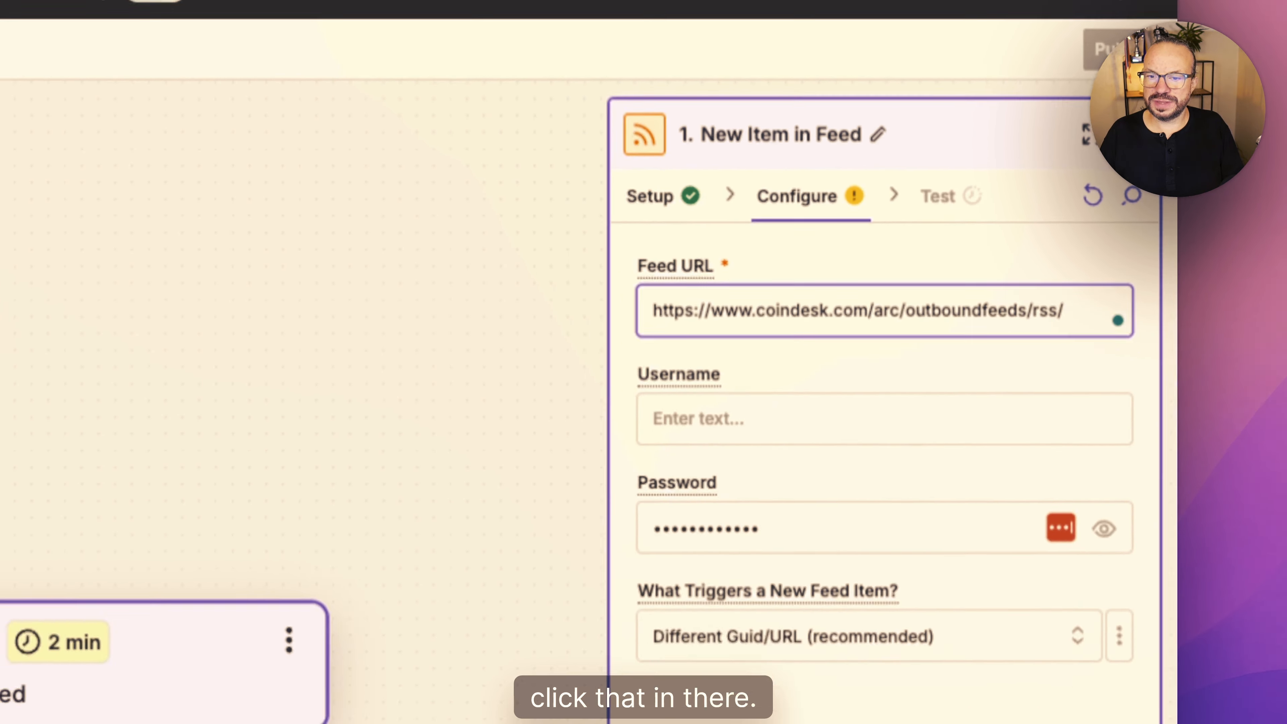
left_click(988, 678)
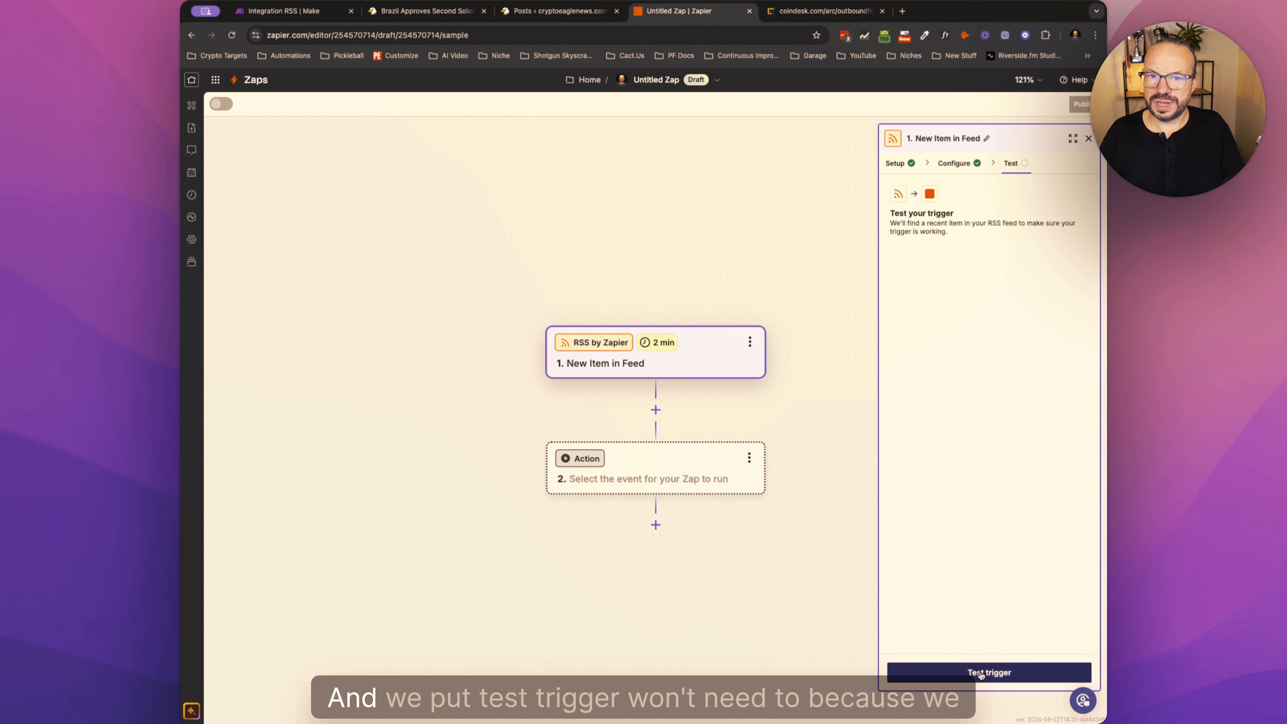
- Test the RSS trigger and preview the contents of the New Item in Feed C record
left_click(980, 673)
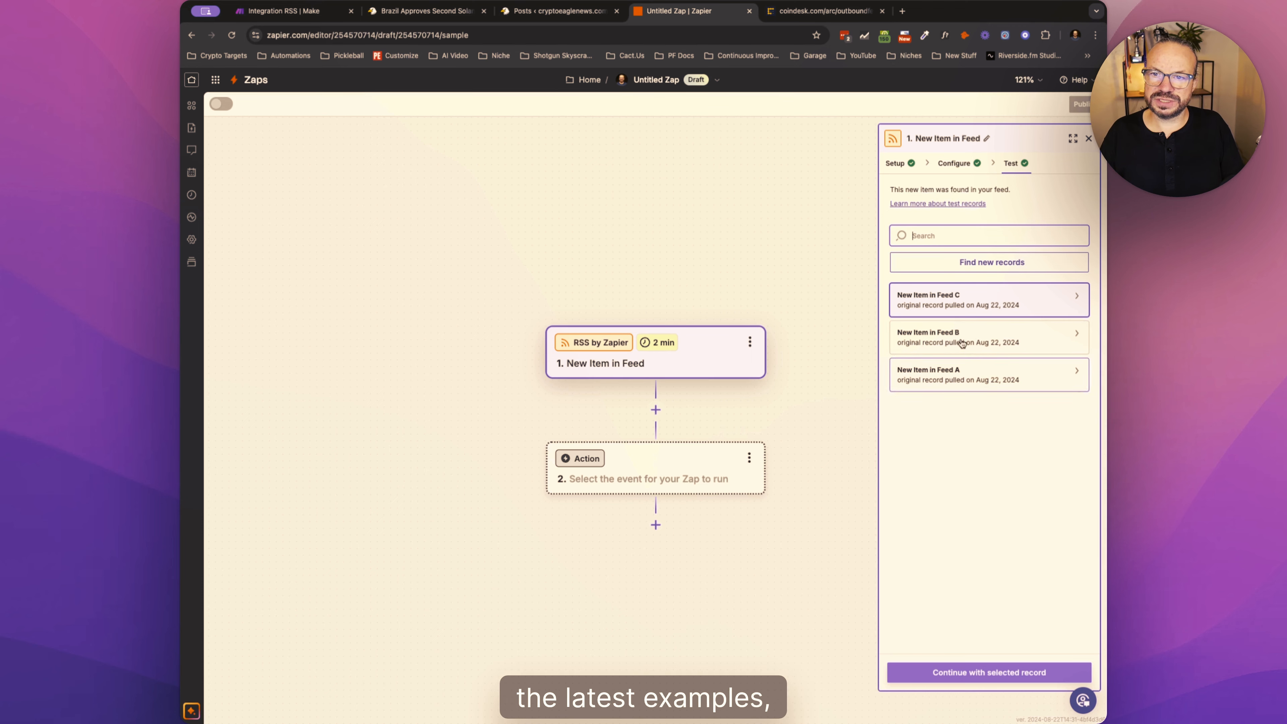
mouse_move(955, 303)
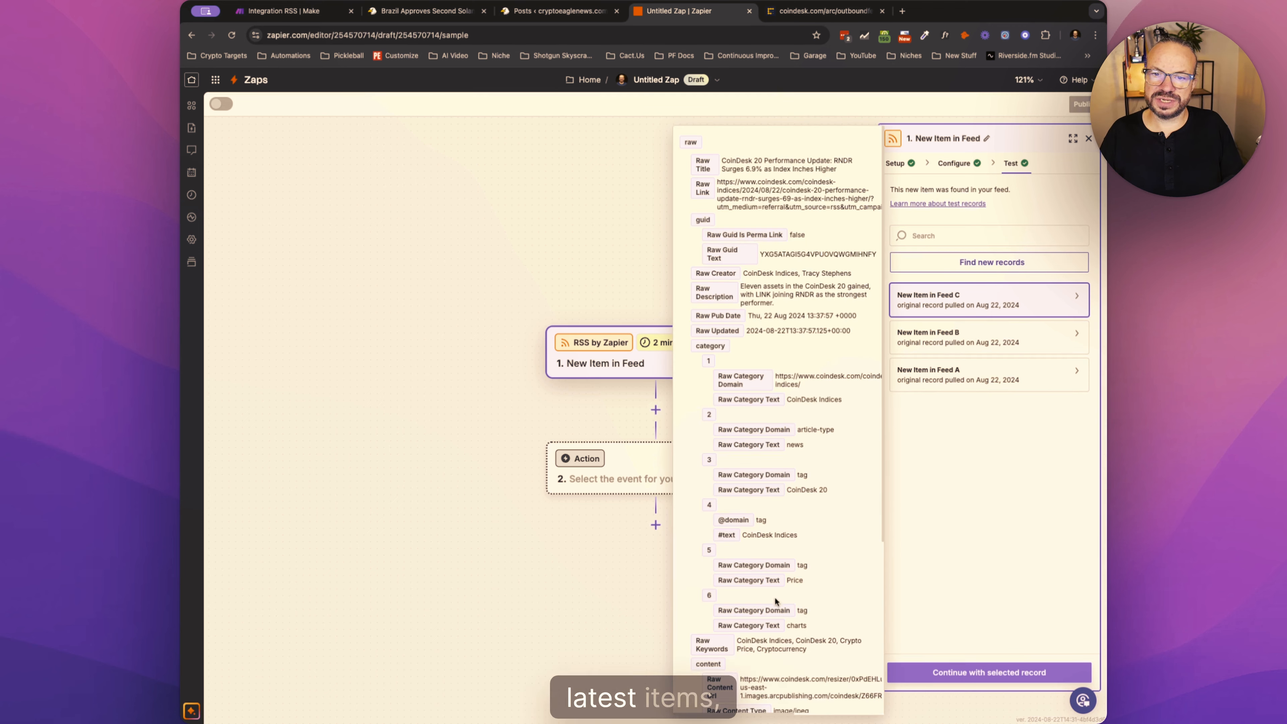
- Switch to Make and replace the scenario's RSS module with a Custom webhook trigger
left_click(284, 11)
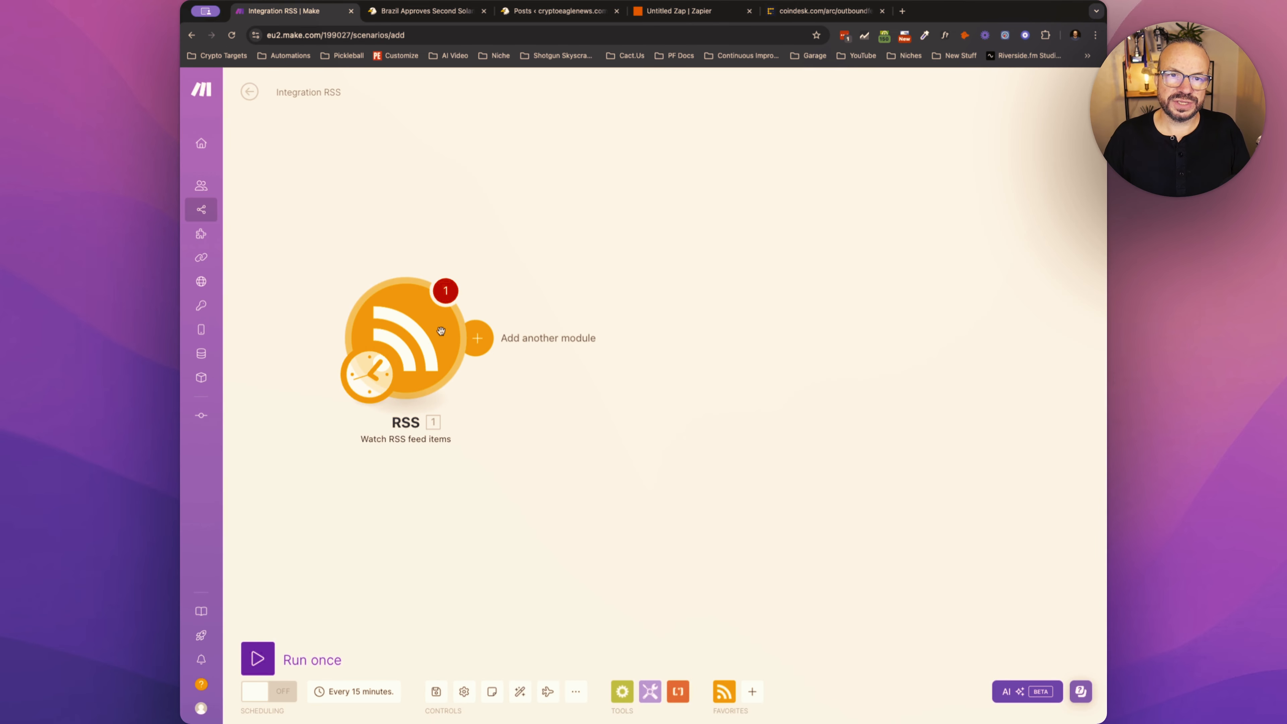
right_click(418, 335)
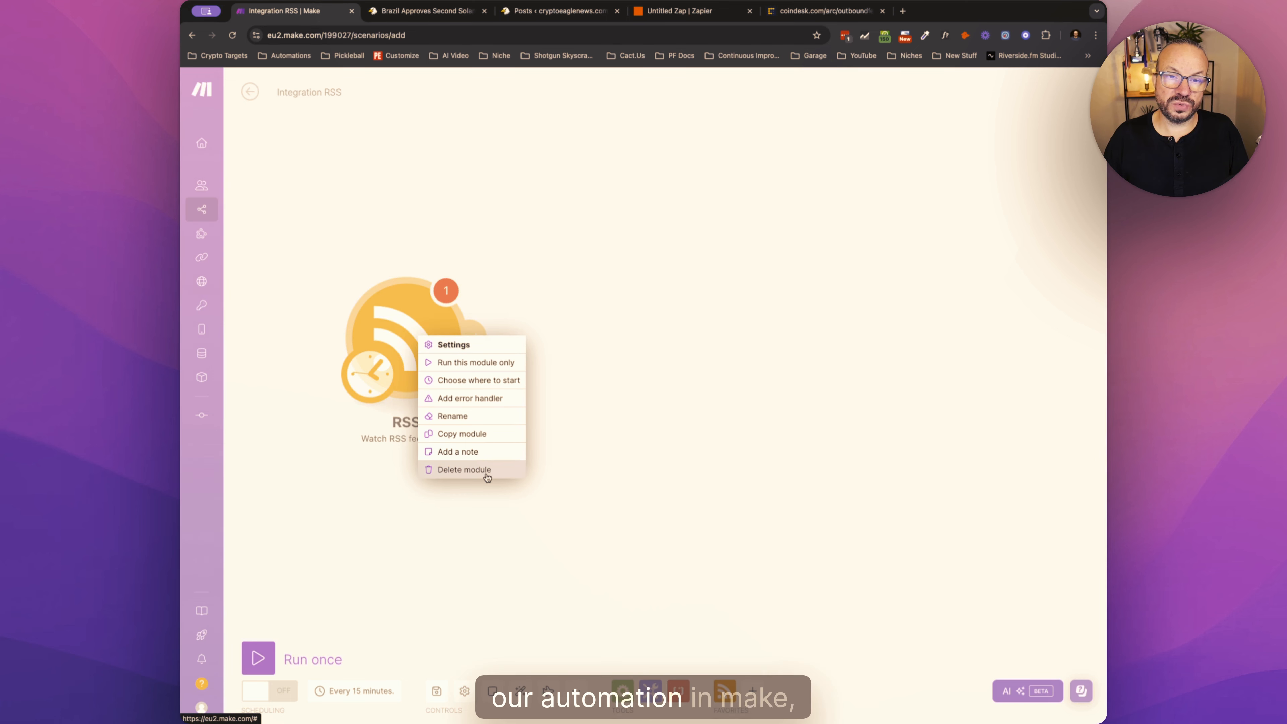
left_click(464, 470)
left_click(410, 365)
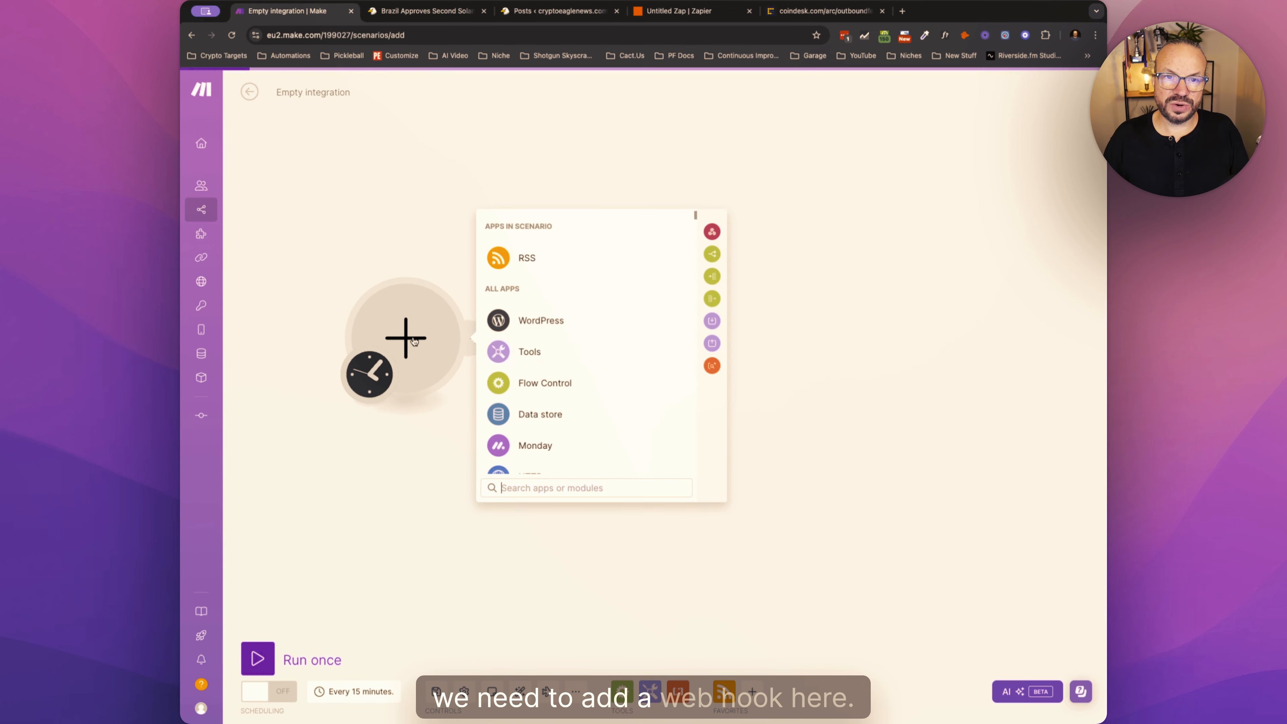
type("web")
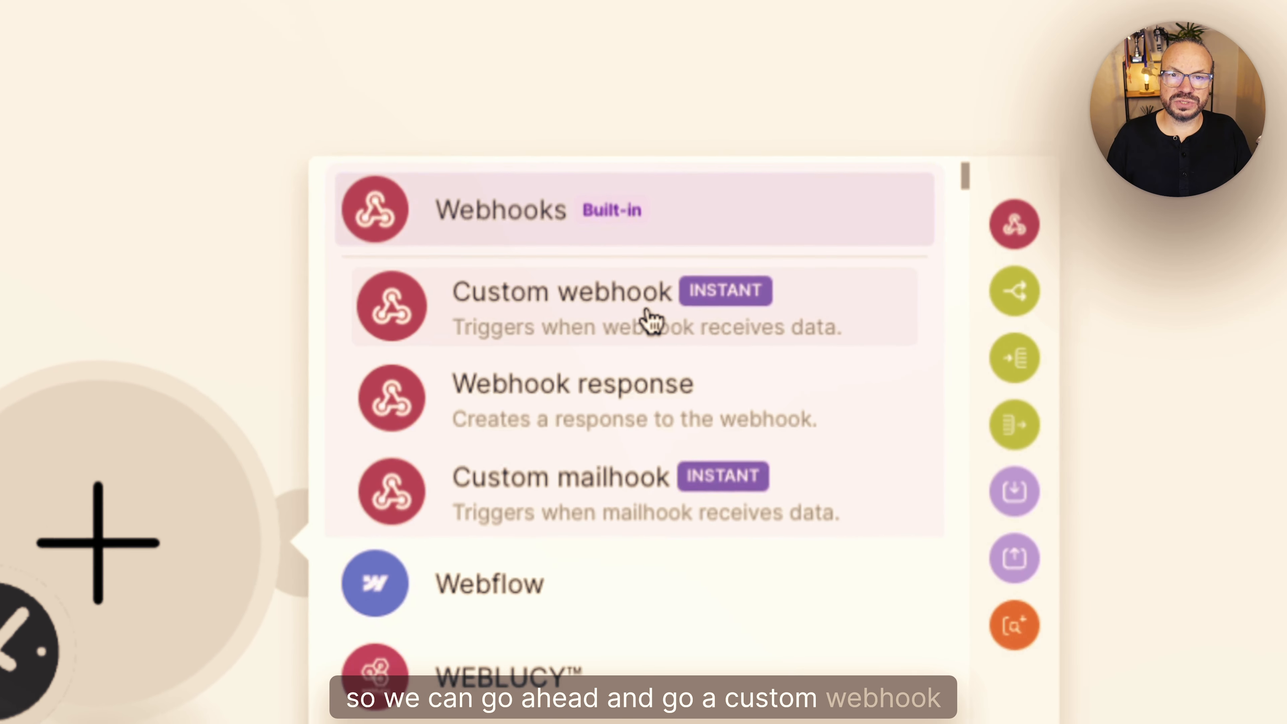
left_click(650, 320)
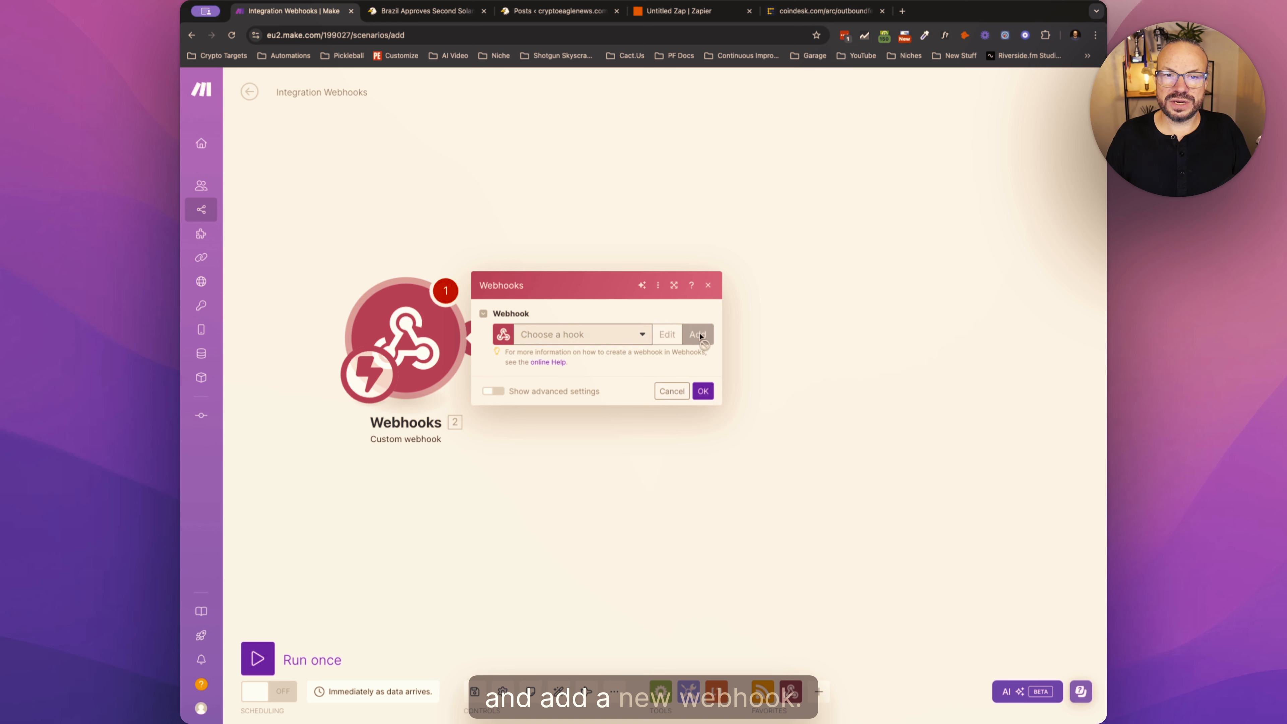
- Create and save a new webhook named "Coindesk RSS Feed Web" for the trigger
left_click(694, 335)
triple_click(785, 298)
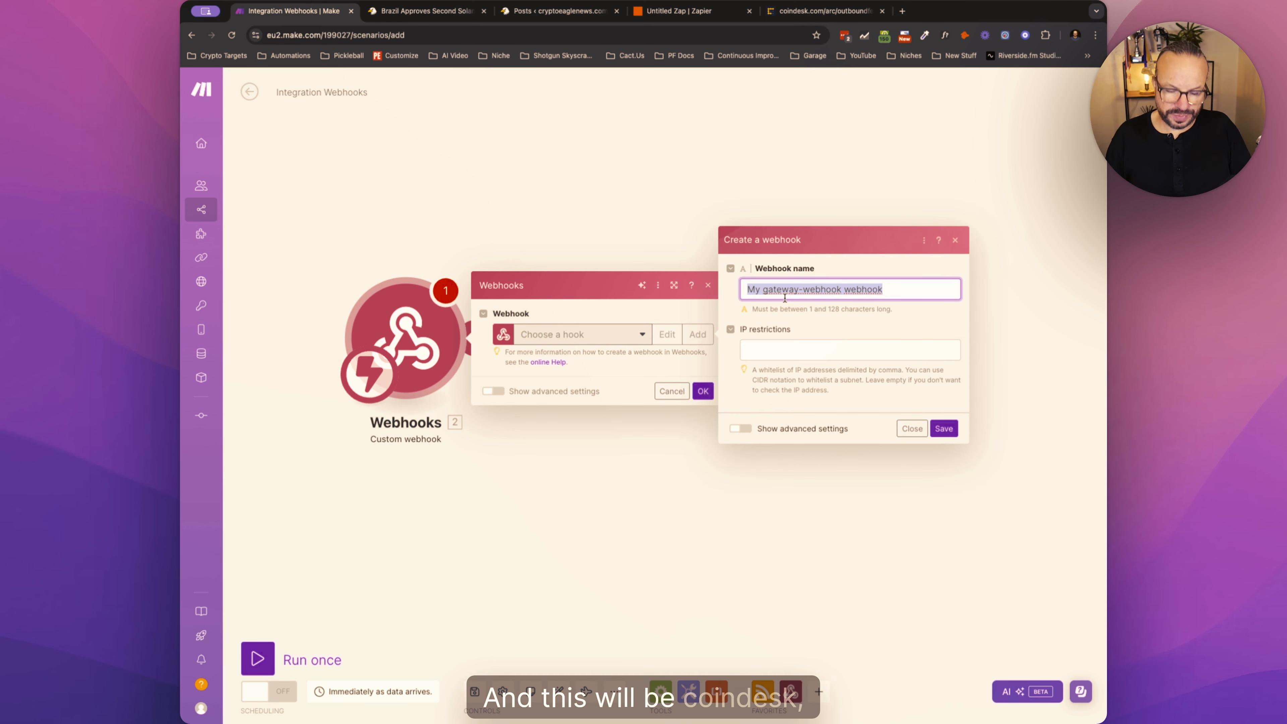
type("Coindesk R")
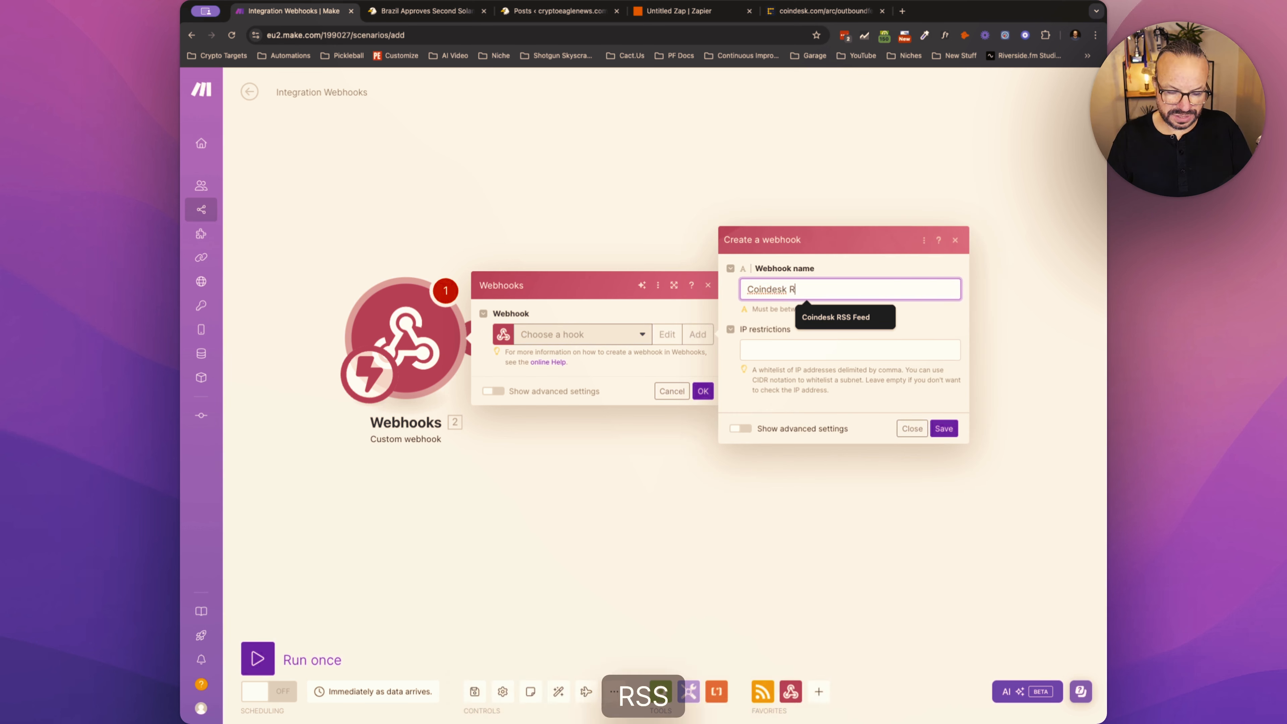
type("SS Feed Webs")
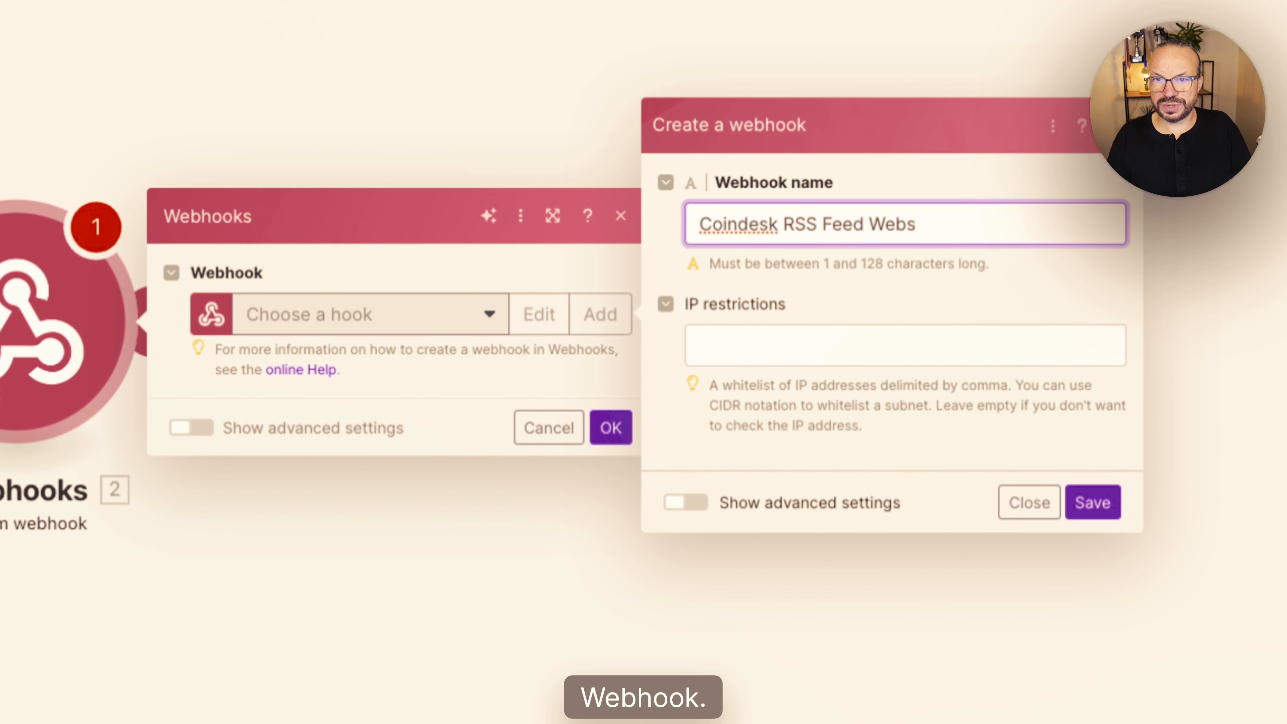
key("BackSpace")
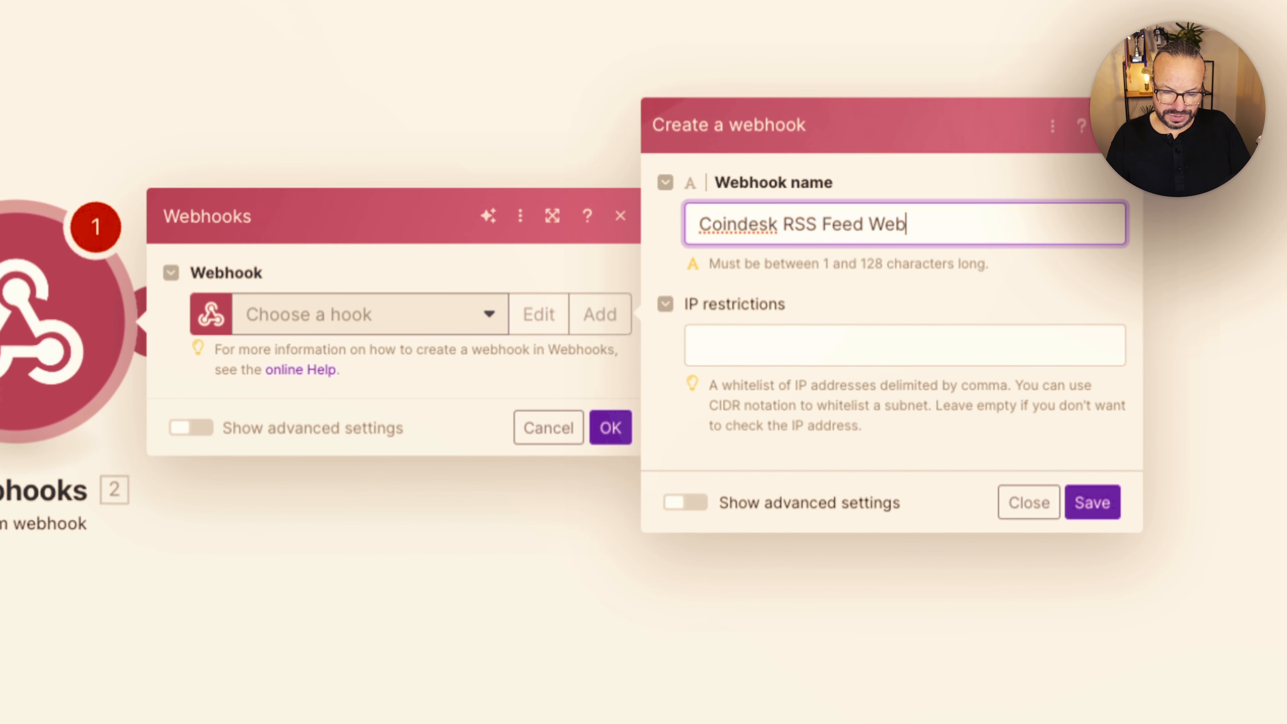
left_click(1095, 502)
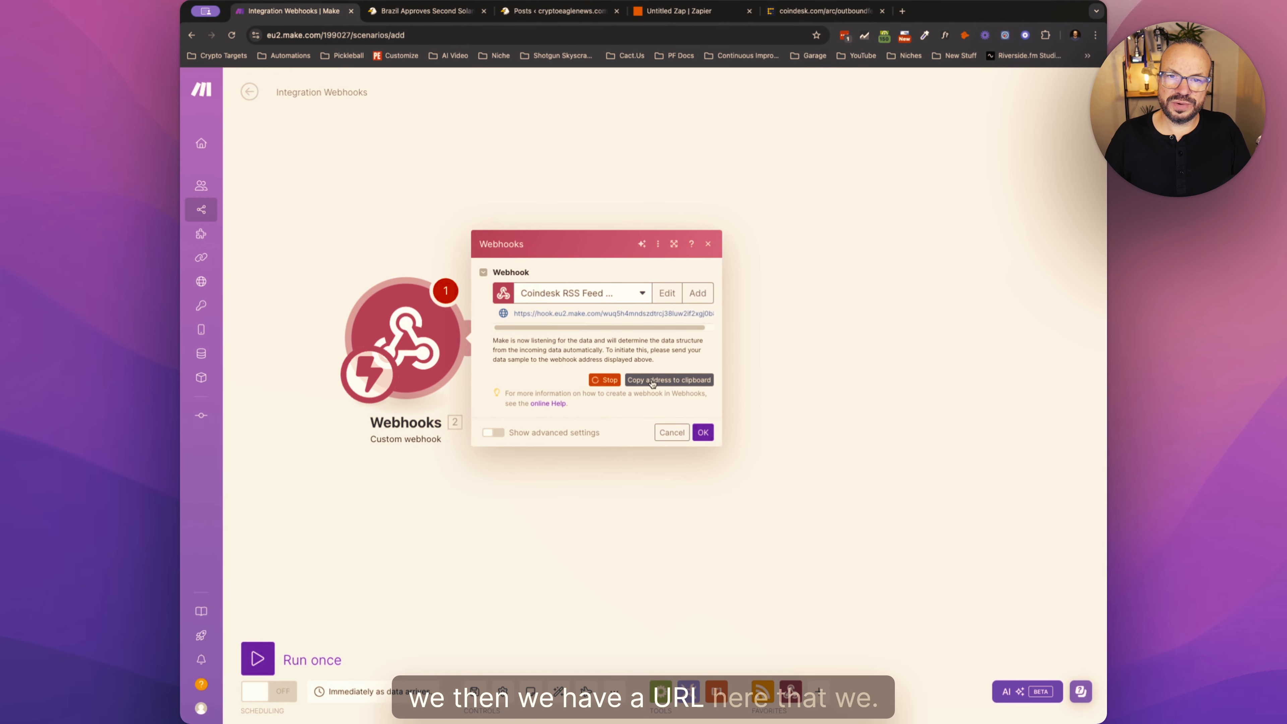
- Copy the new webhook's address to the clipboard
triple_click(547, 314)
left_click(657, 316)
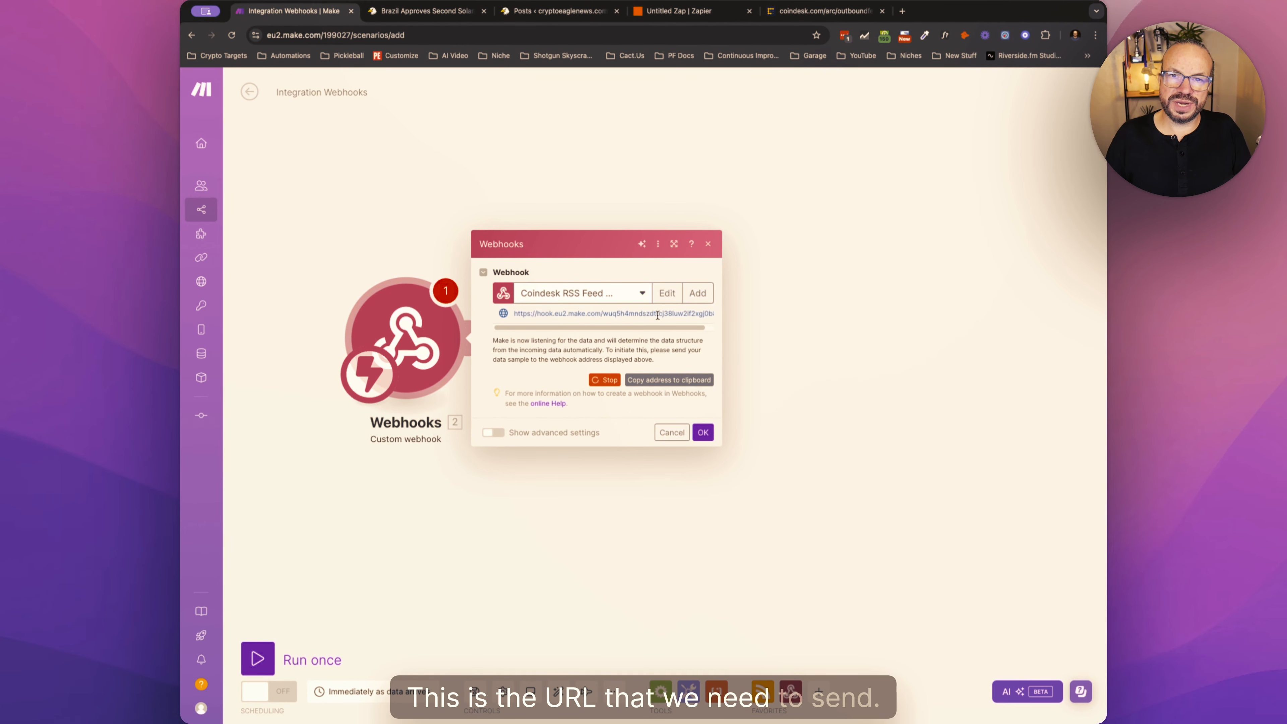
left_click(581, 315)
left_click_drag(515, 314, 710, 307)
left_click(709, 307)
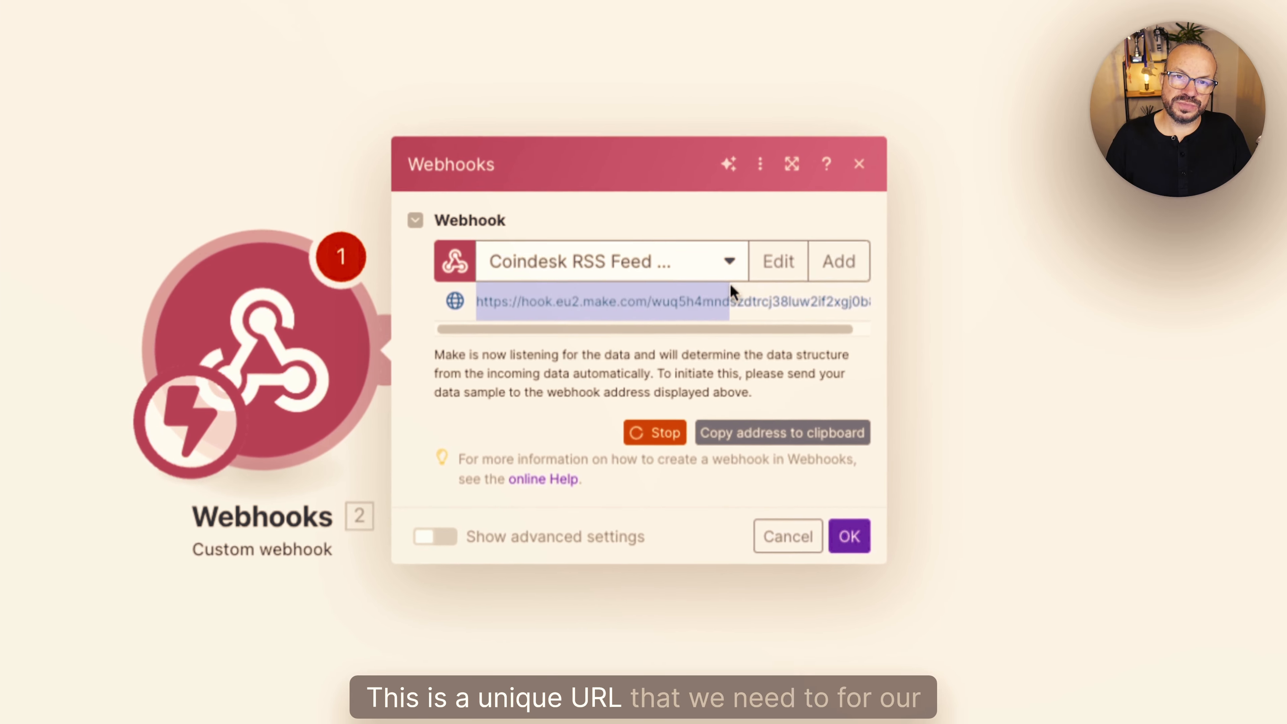
left_click_drag(867, 301, 874, 300)
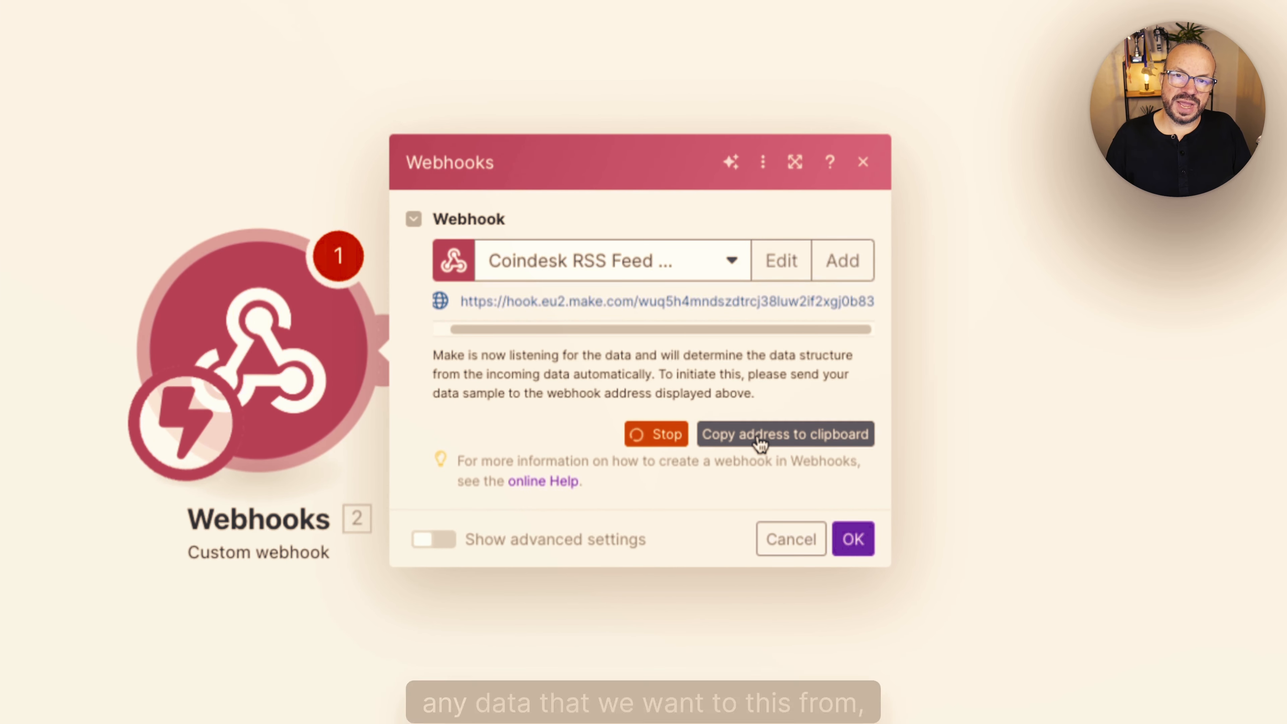
triple_click(755, 305)
key("super+c")
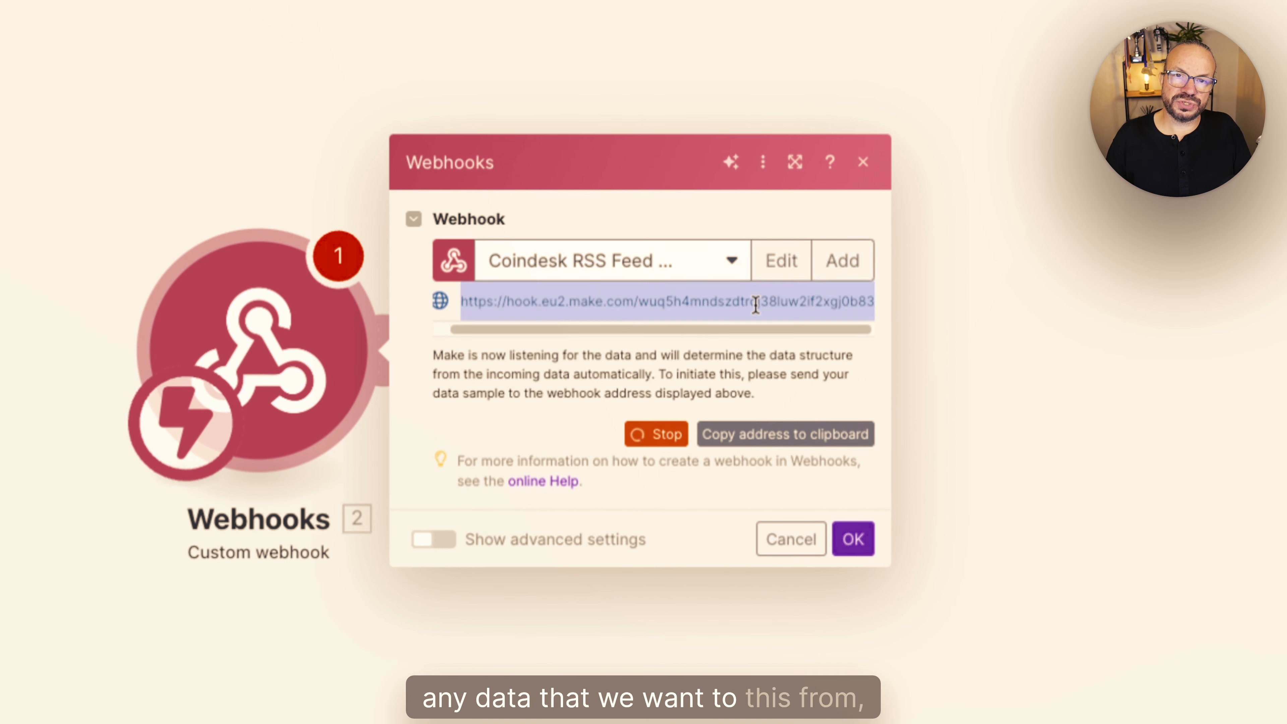
left_click(806, 440)
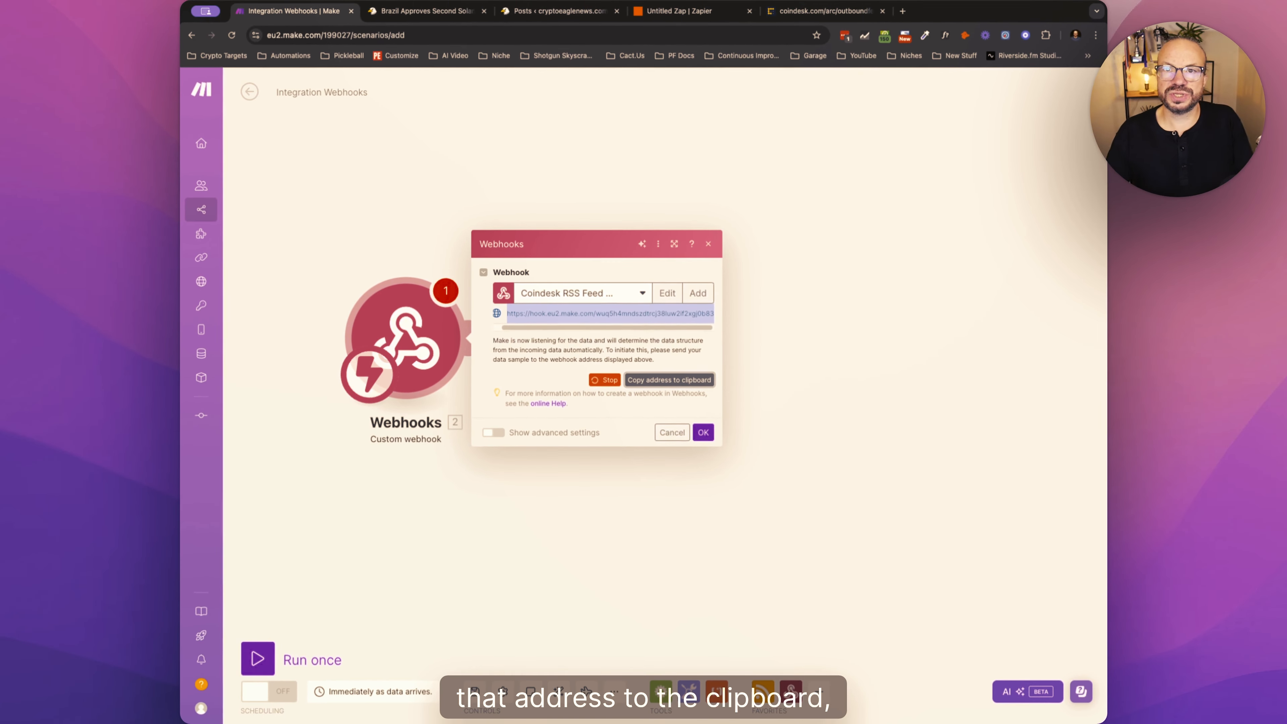
- Switch to Zapier and set the Zap's action to Webhooks by Zapier with the event POST
left_click(679, 11)
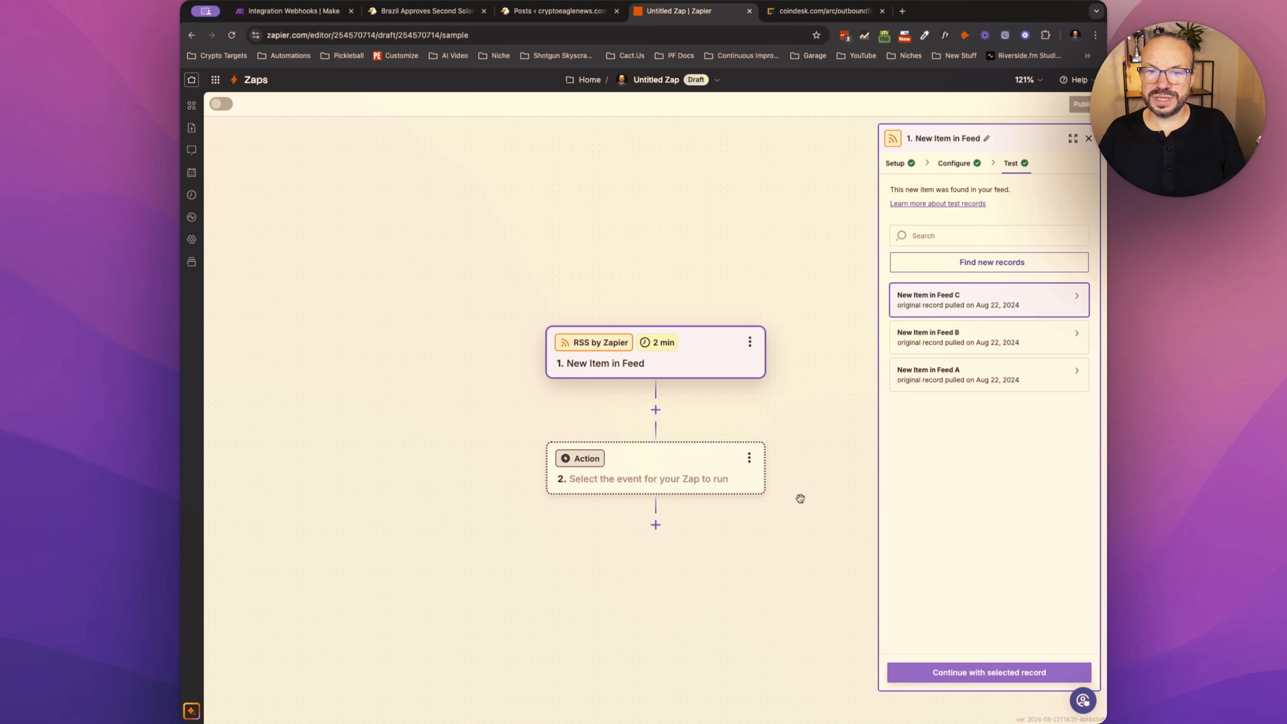
left_click(800, 497)
left_click(588, 459)
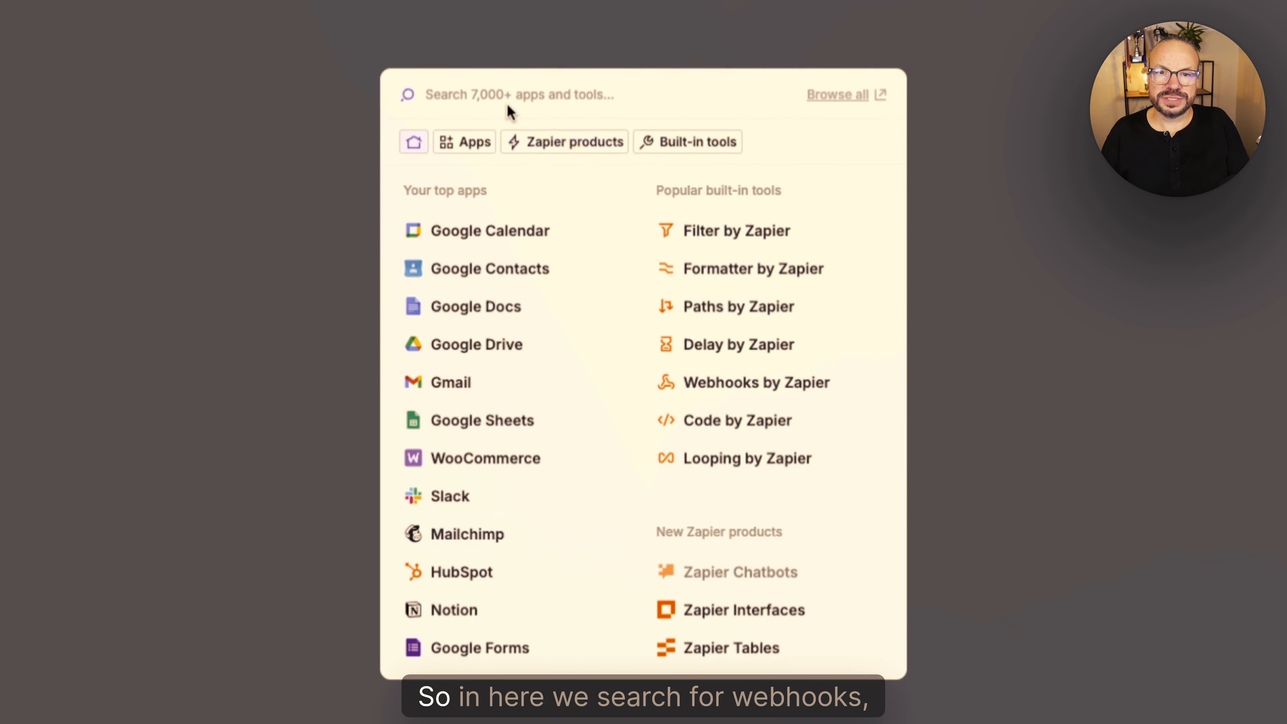
type("webho")
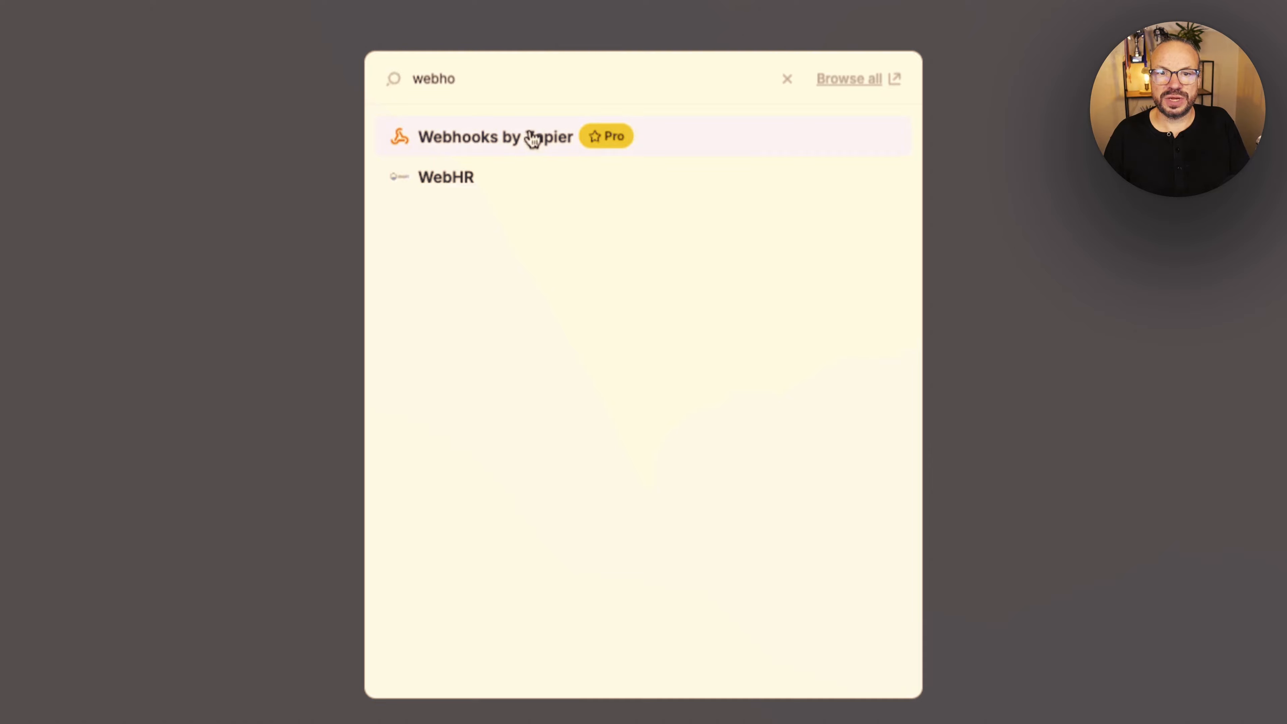
left_click(532, 138)
left_click(927, 259)
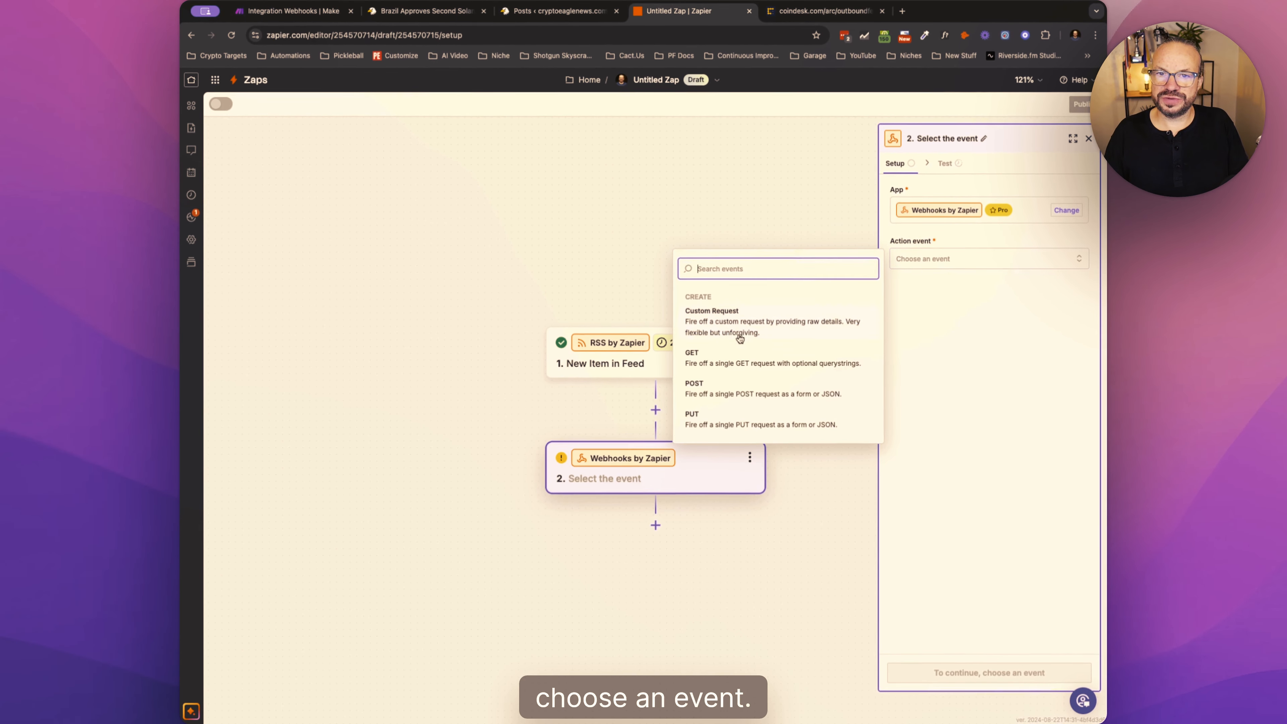
left_click(722, 394)
left_click(985, 671)
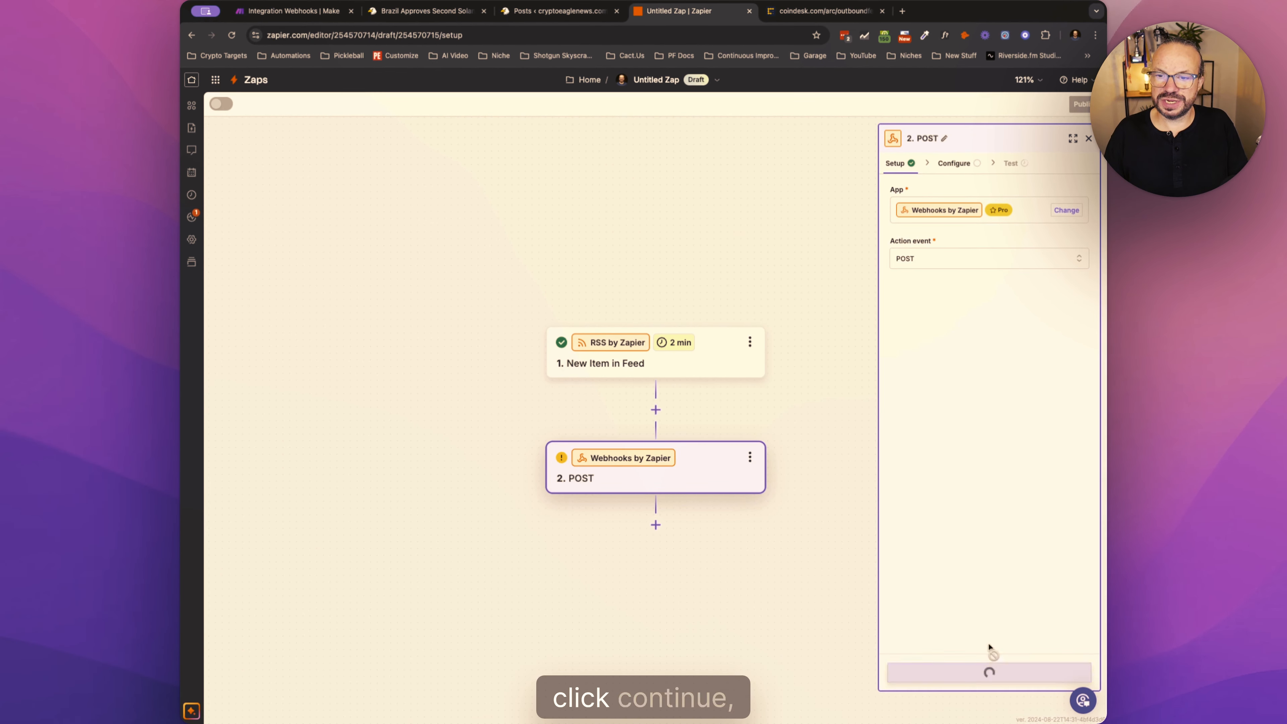
- Paste the copied Make webhook address as the POST action's URL and publish the Zap
left_click(925, 208)
key("super+v")
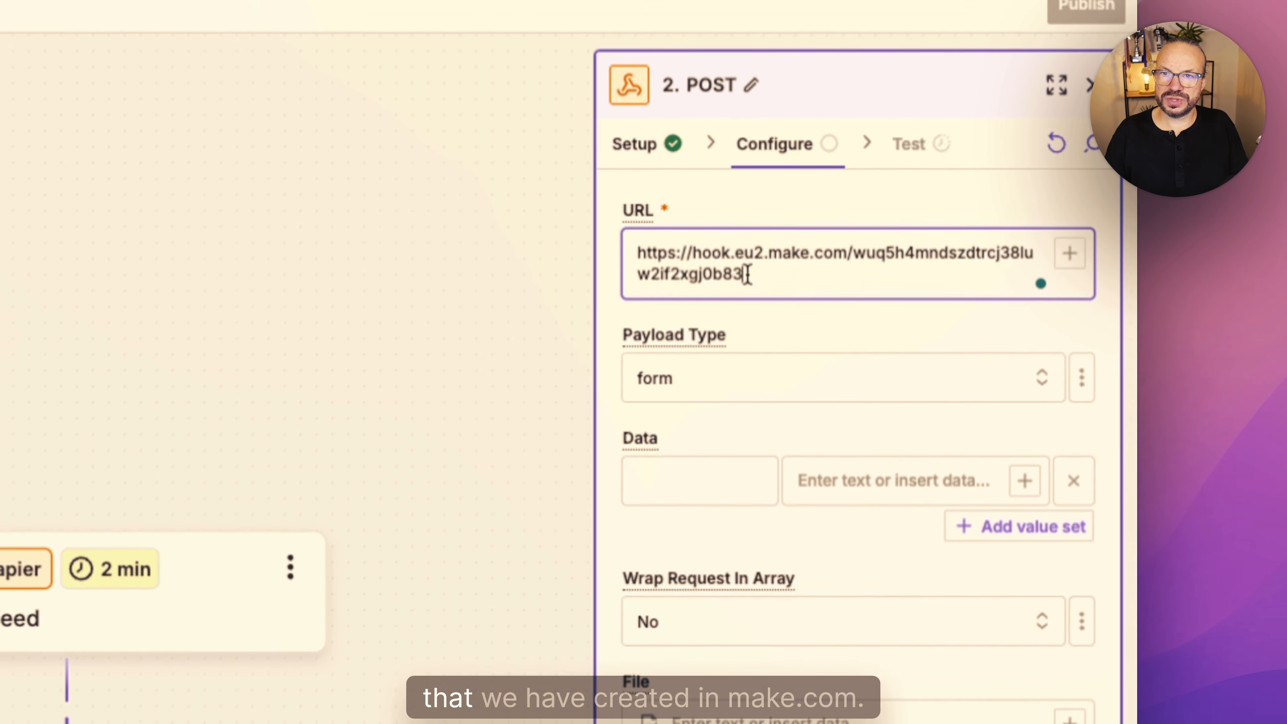
left_click_drag(747, 274, 616, 247)
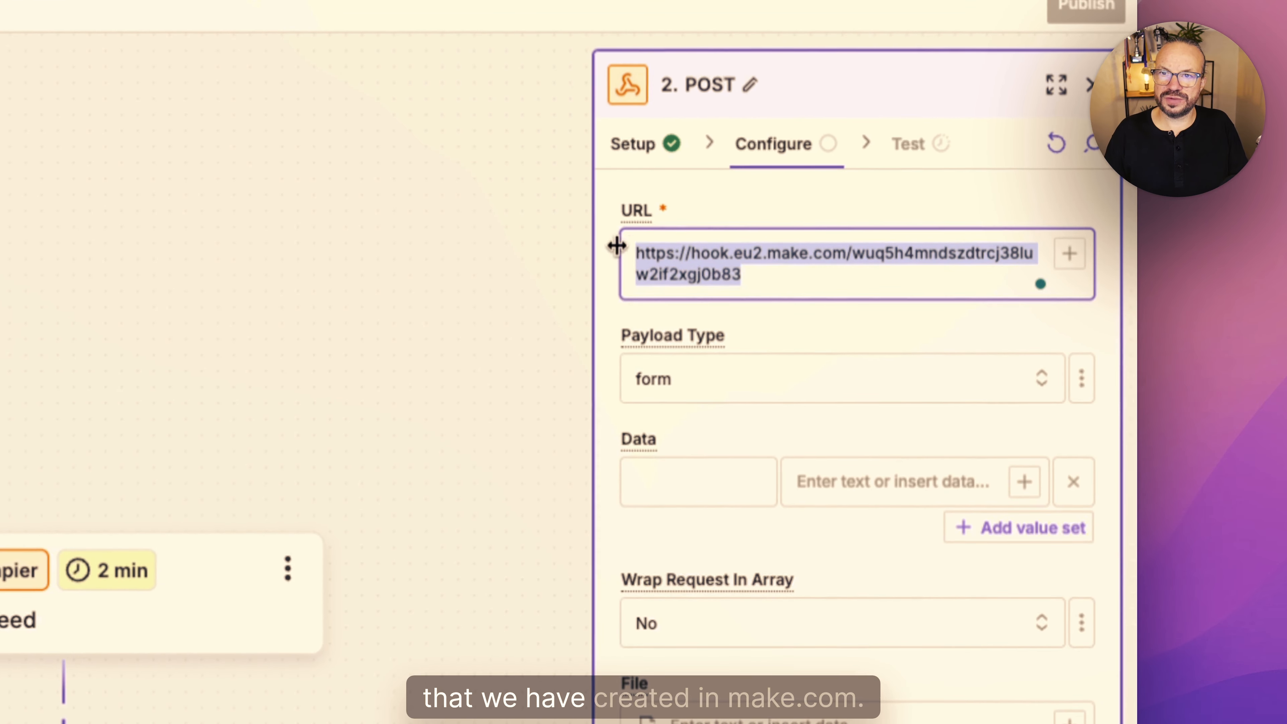
left_click(722, 255)
left_click_drag(762, 275, 632, 248)
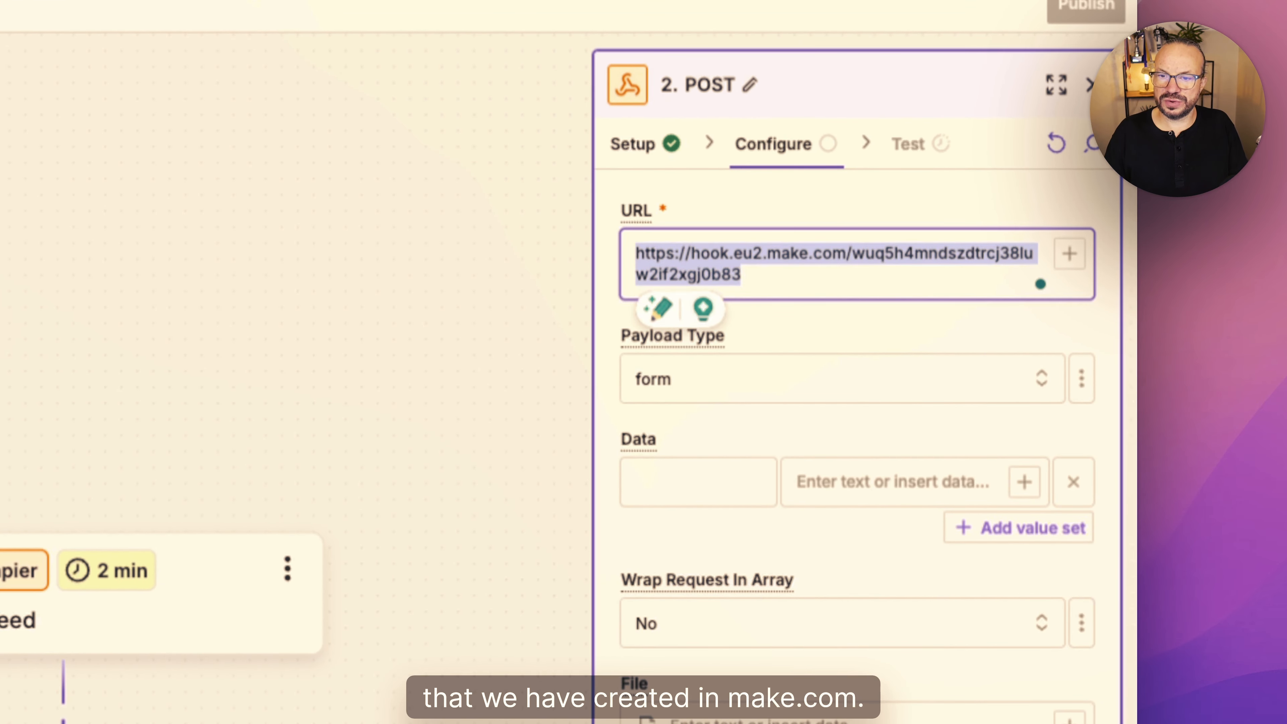
left_click(1042, 678)
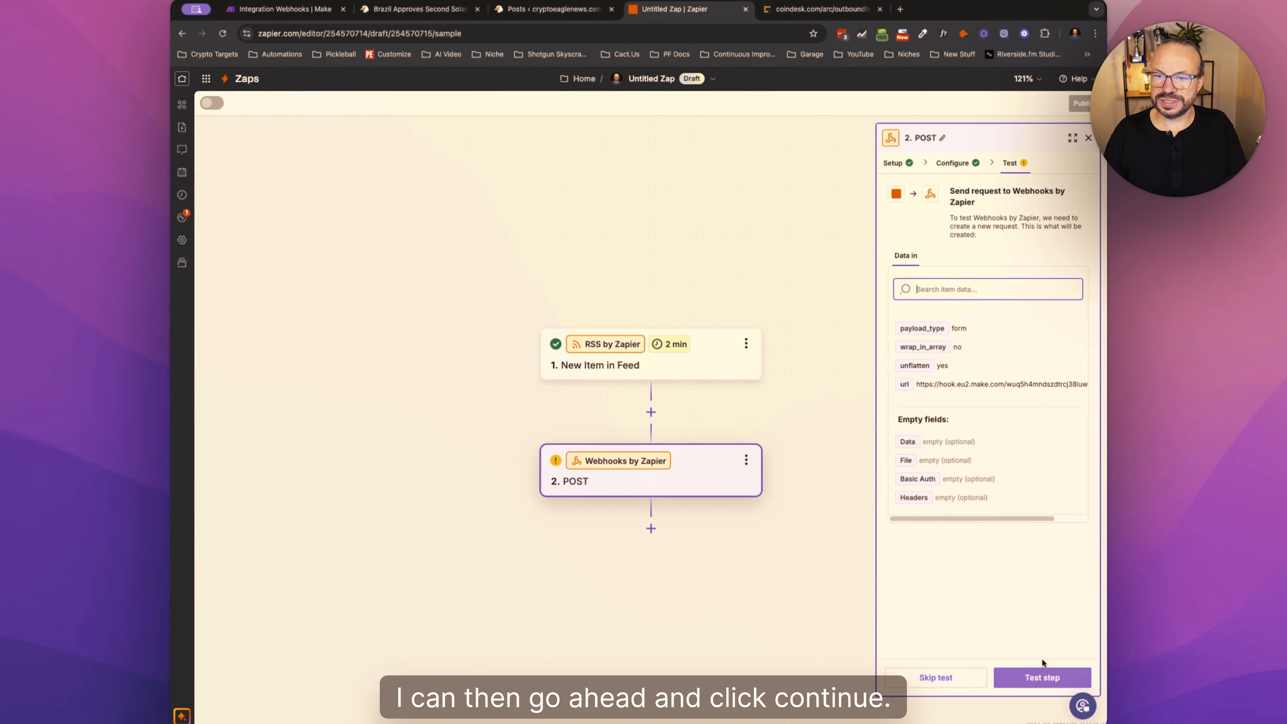
left_click(936, 677)
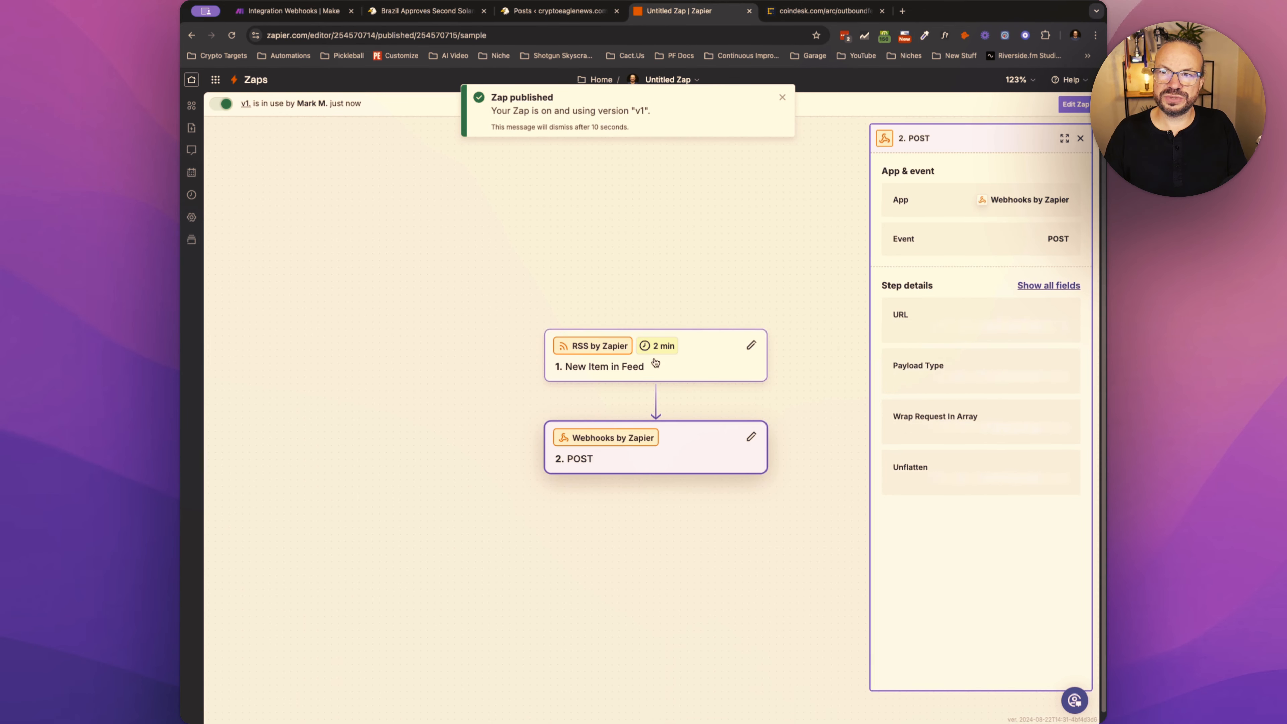
- Review the feed URL of the published Zap's New Item in Feed trigger
left_click(654, 358)
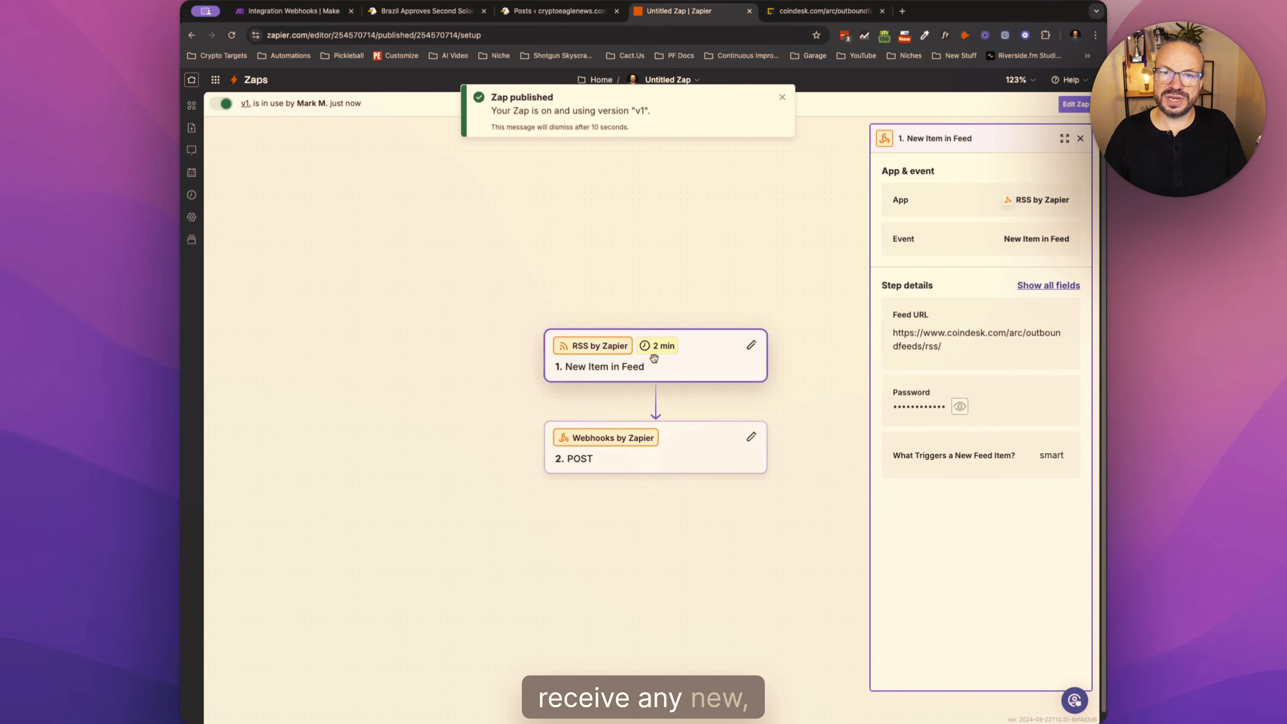
triple_click(946, 343)
key("super+c")
left_click(959, 350)
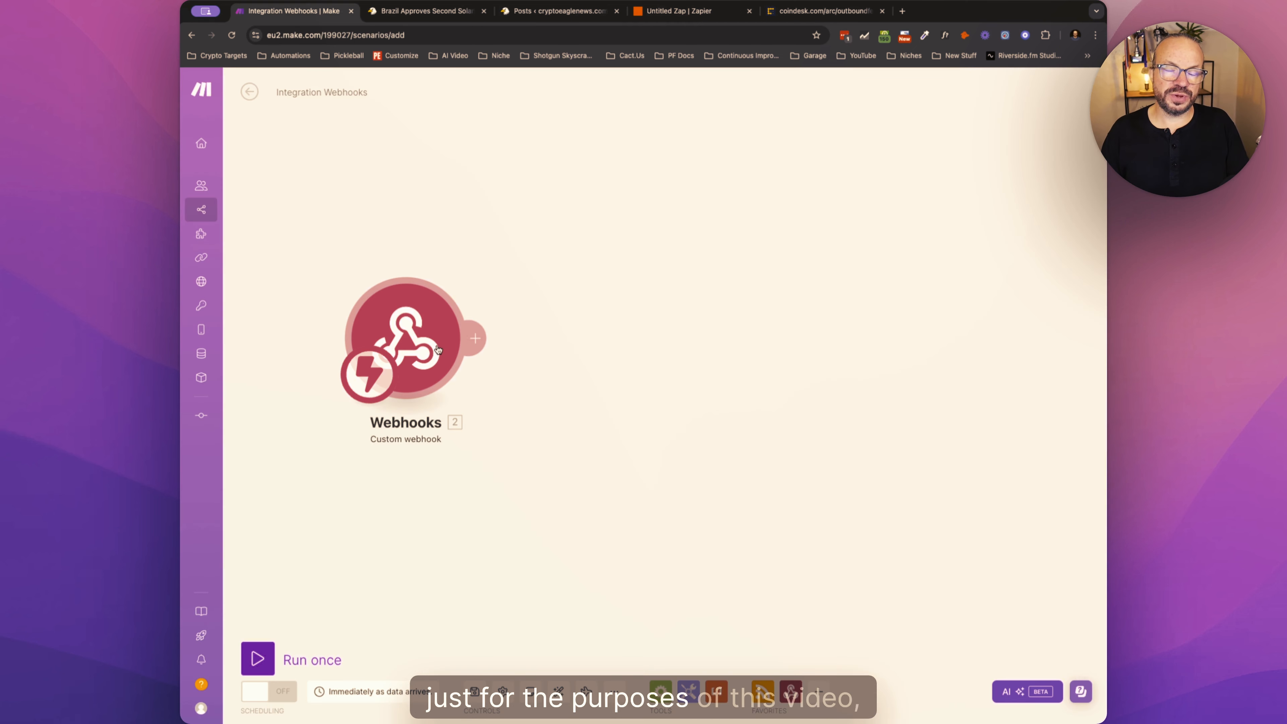
- In the Make scenario, delete the Custom webhook module and add an RSS module for Retrieve RSS feed items
left_click_drag(438, 350, 408, 335)
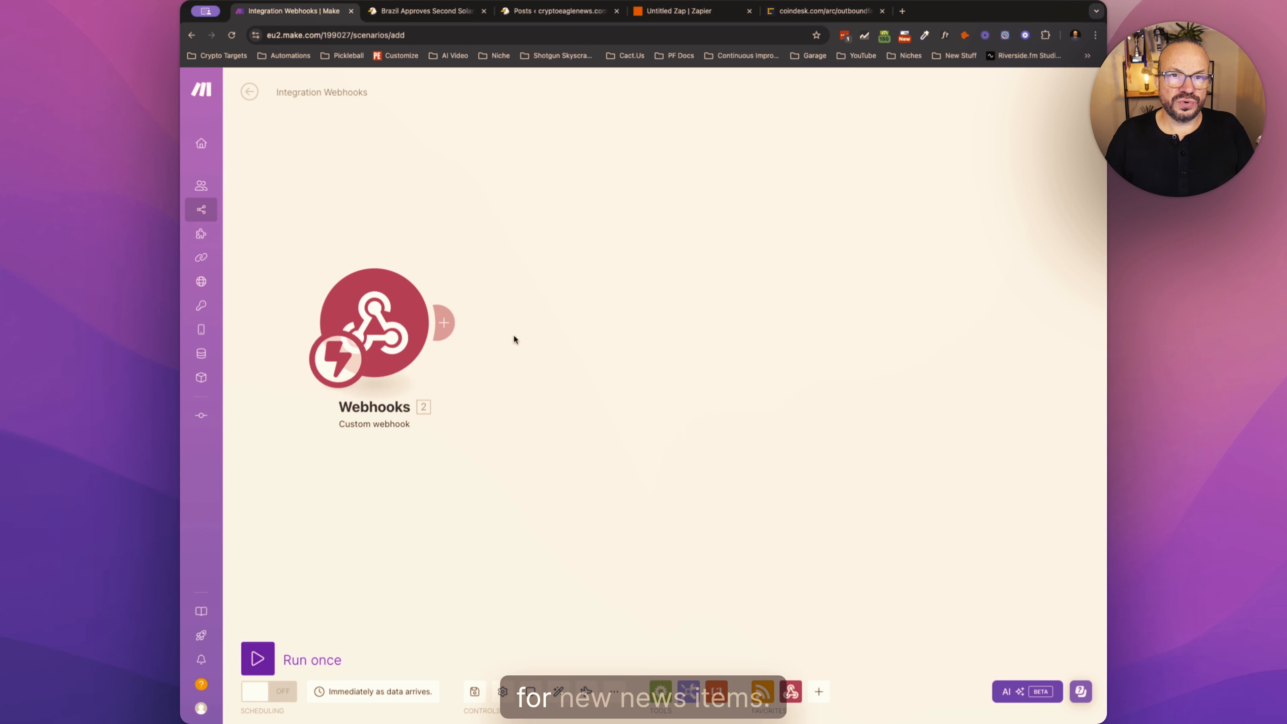
right_click(396, 316)
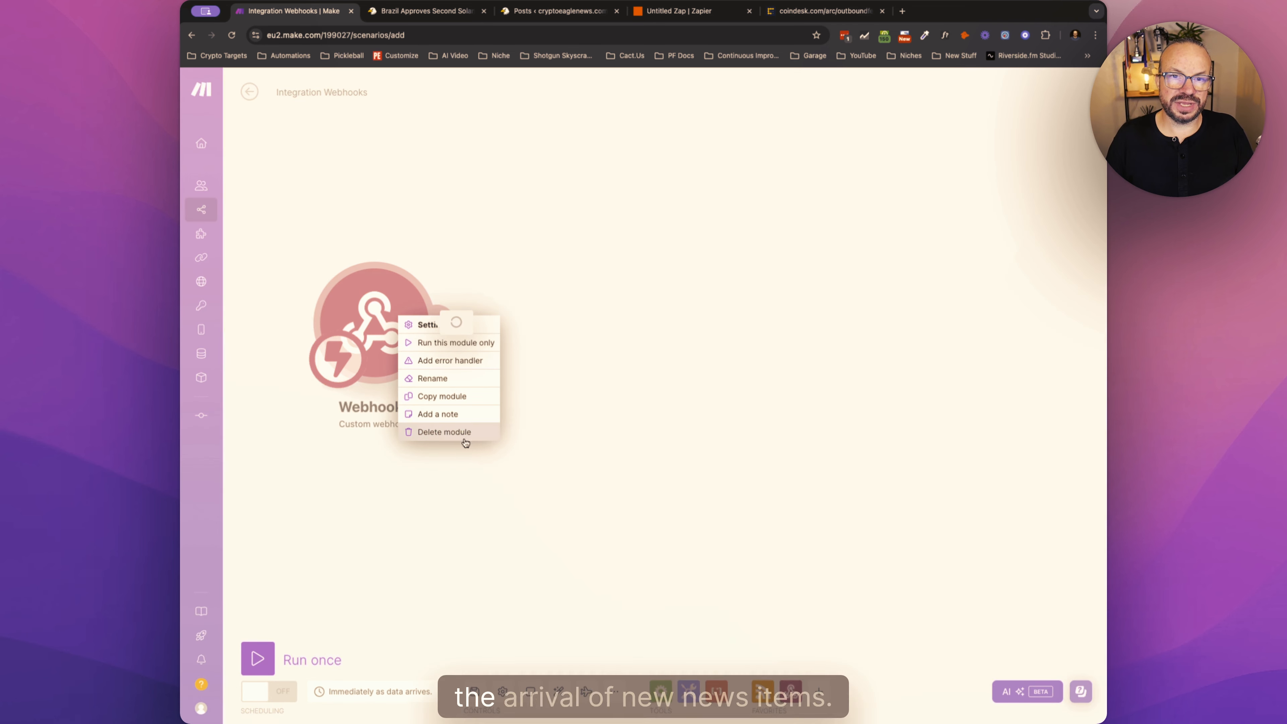
left_click(459, 431)
left_click(724, 689)
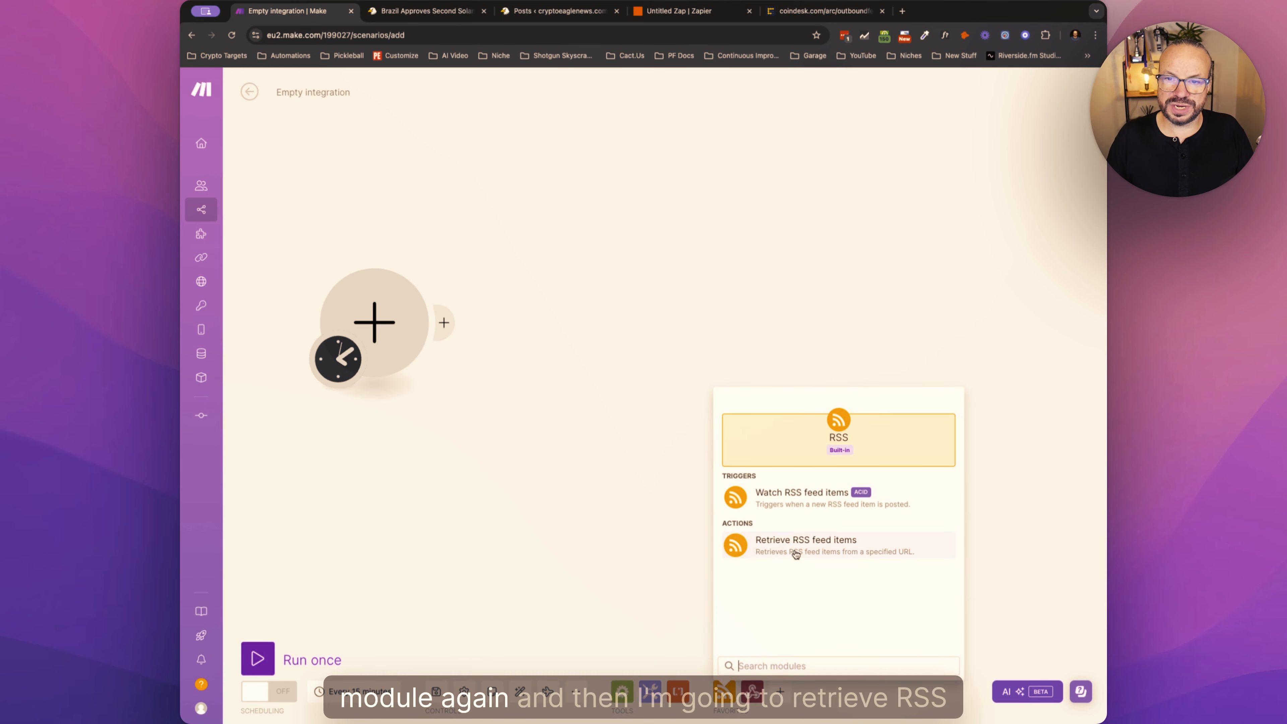
left_click(783, 549)
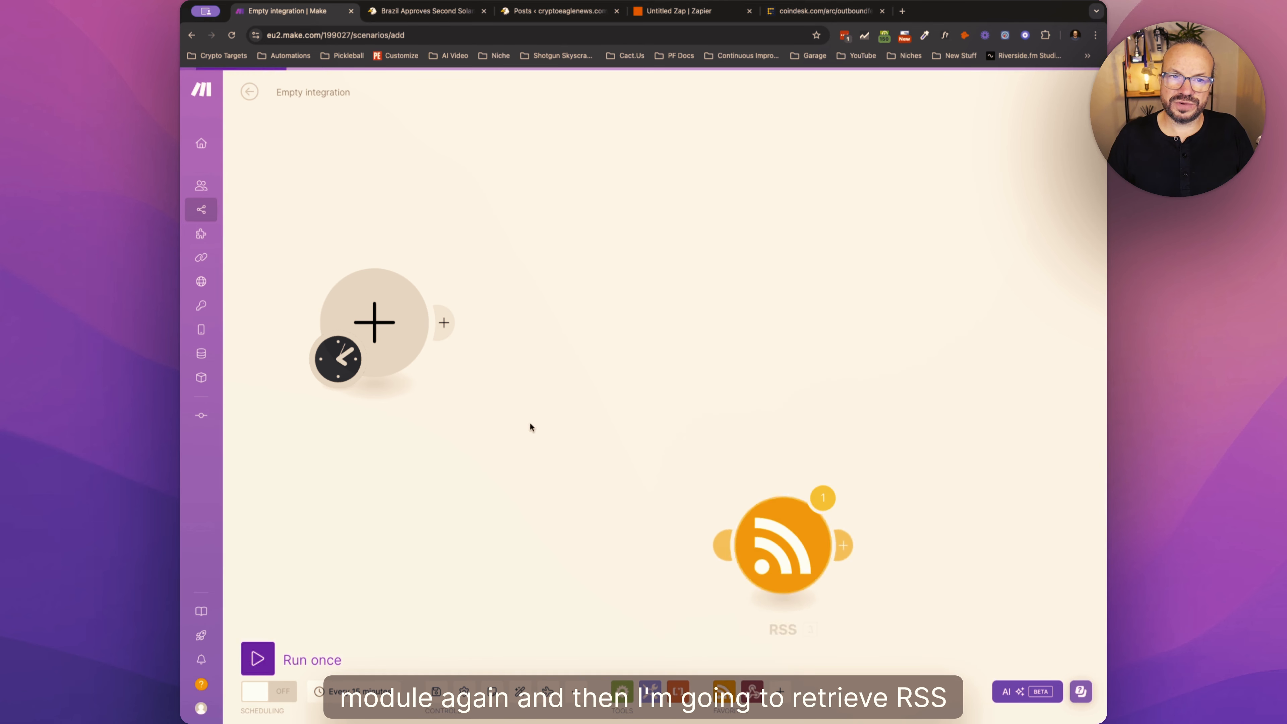
- Delete the detached RSS module and fill the empty starting module with RSS Retrieve RSS feed items
left_click_drag(790, 550, 563, 428)
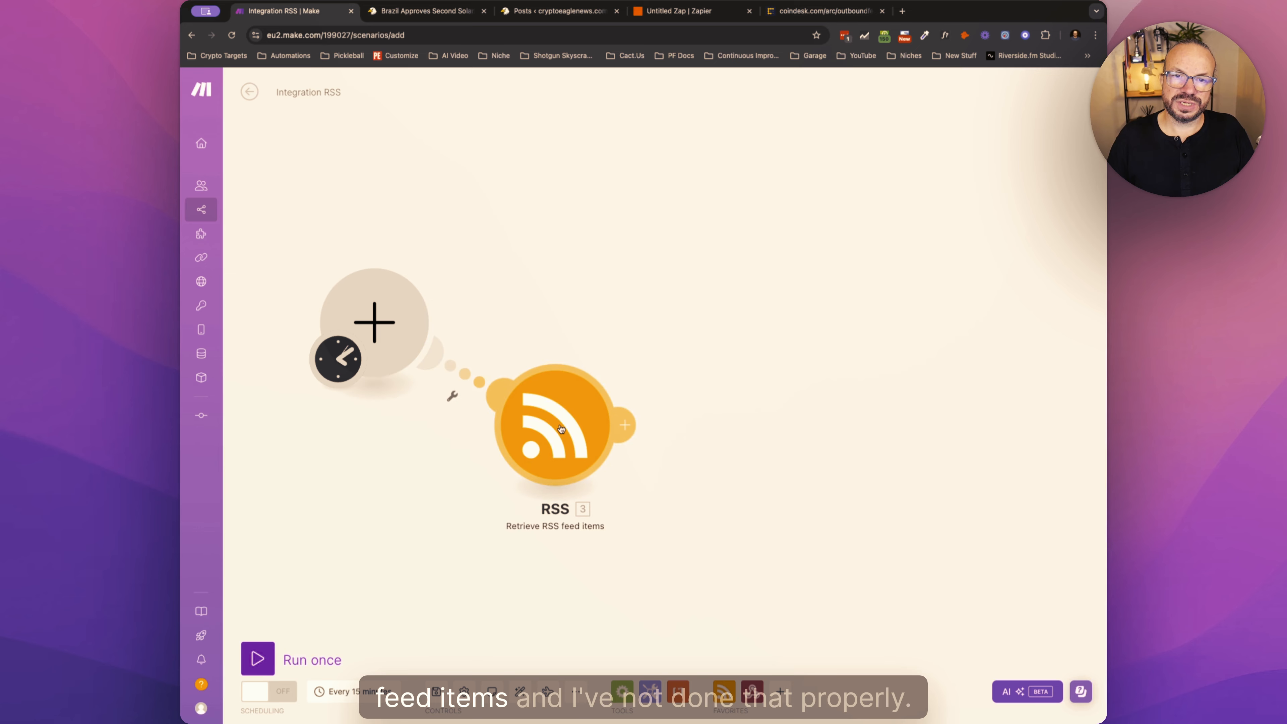
right_click(562, 428)
left_click(614, 563)
left_click(374, 322)
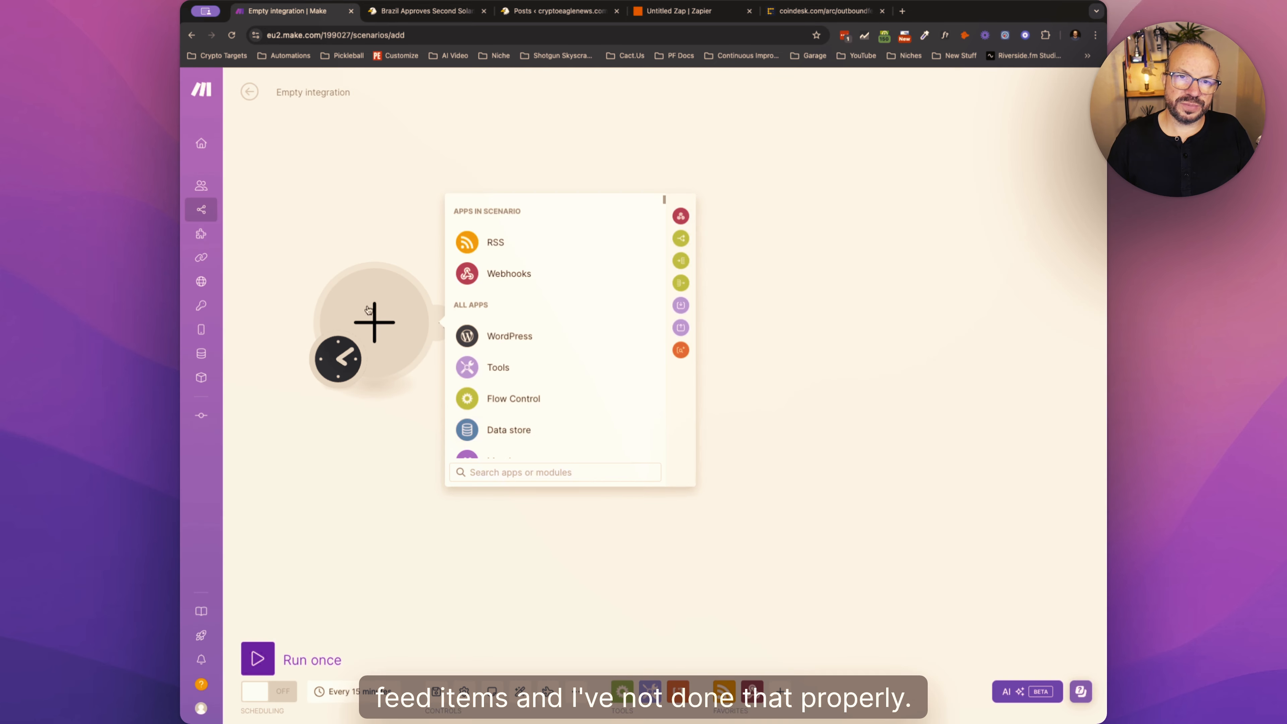
left_click(538, 276)
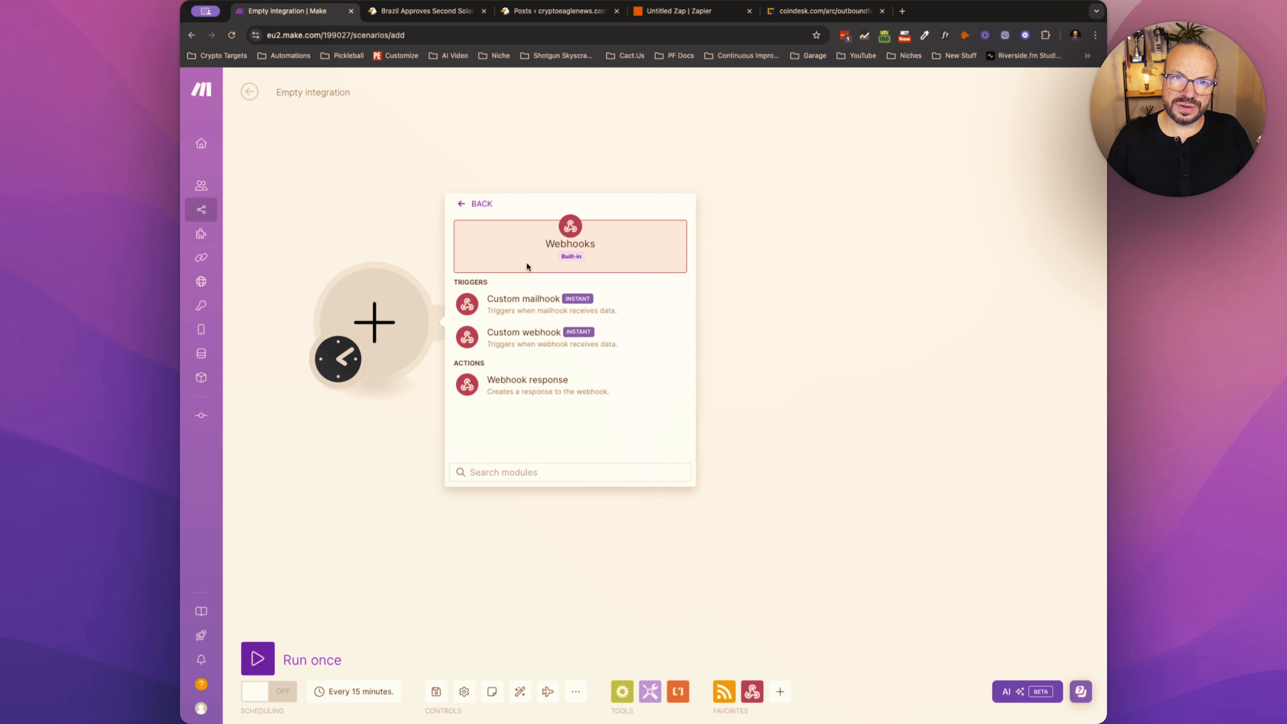
left_click(512, 241)
left_click(499, 243)
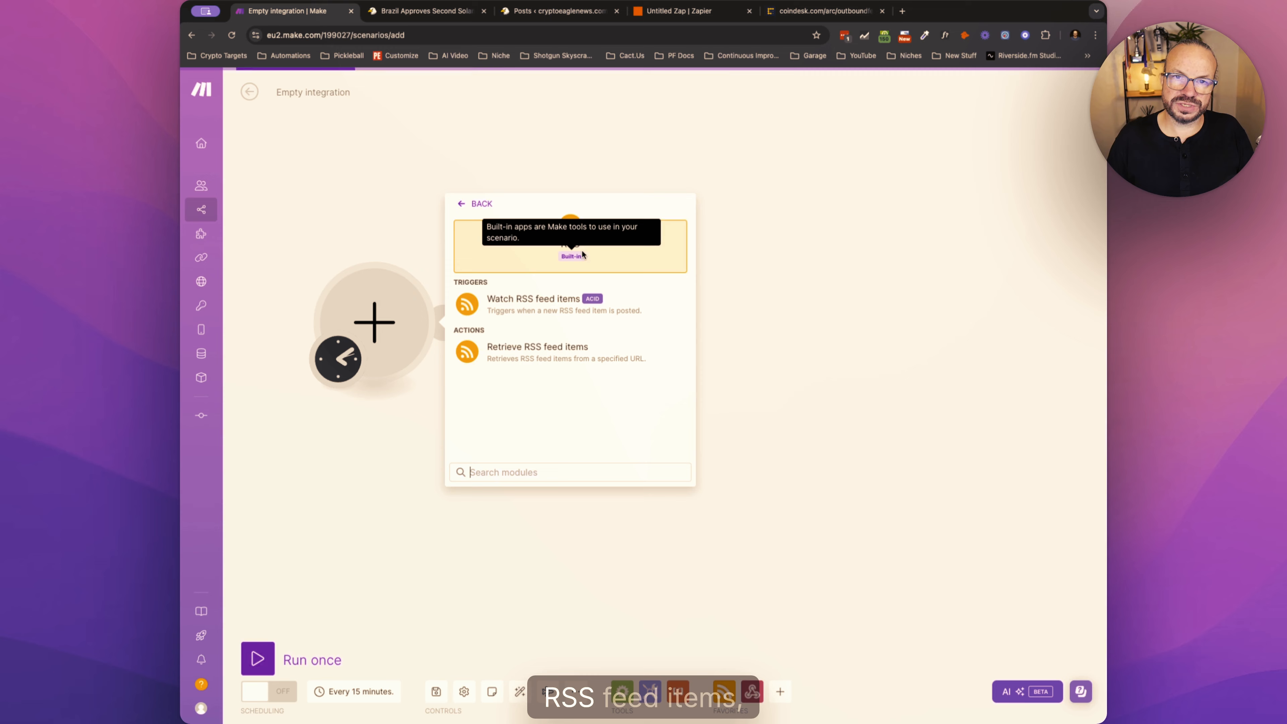
left_click(511, 346)
left_click(518, 182)
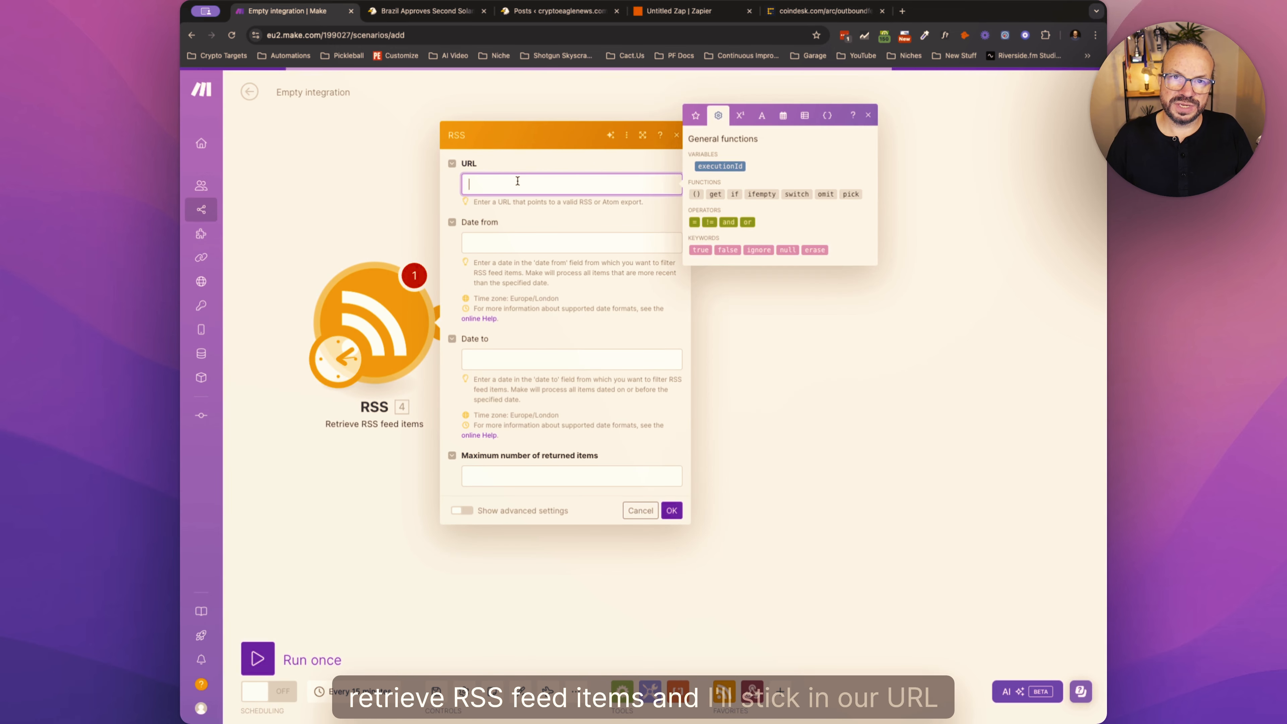
key("super+v")
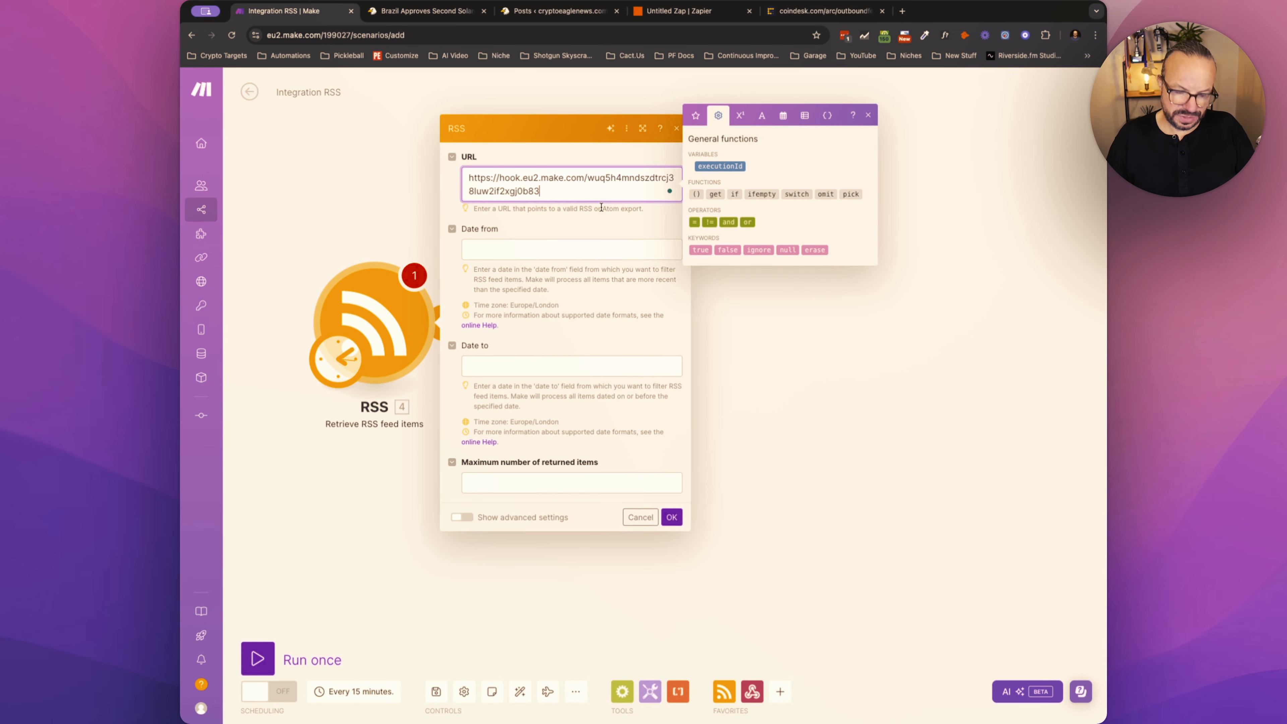
key("super+z")
left_click(825, 11)
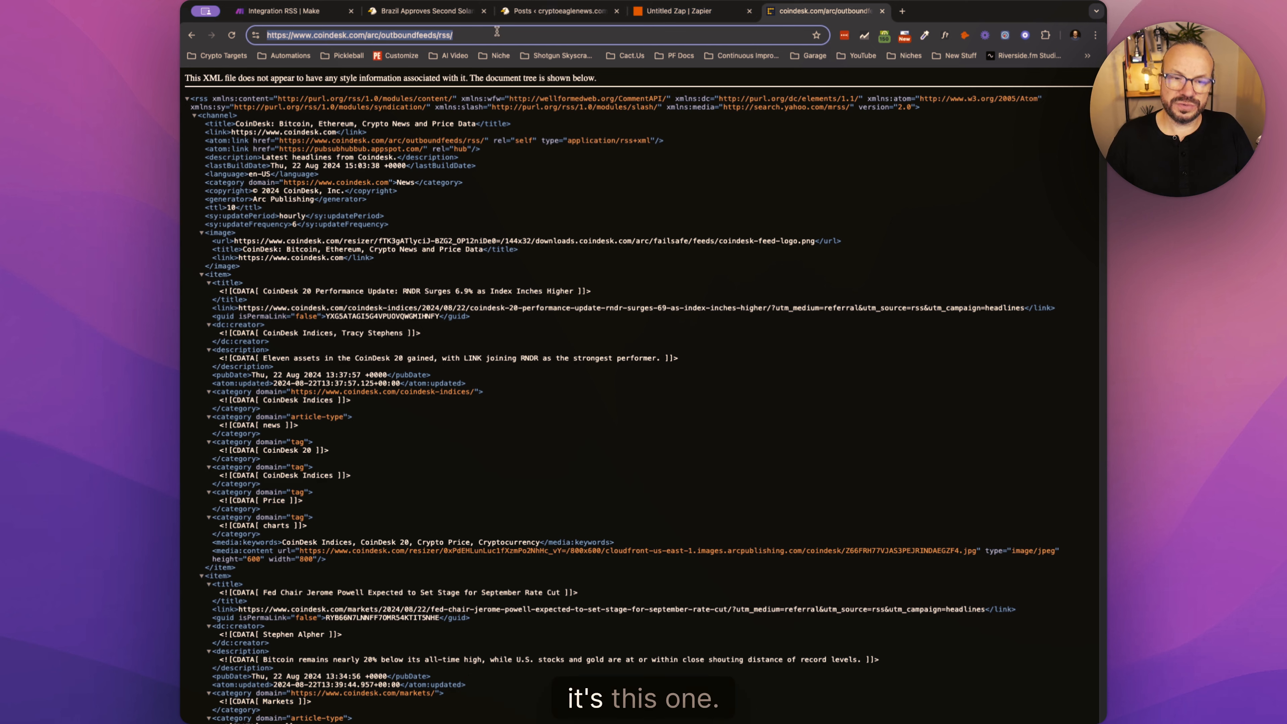
left_click(284, 11)
key("super+v")
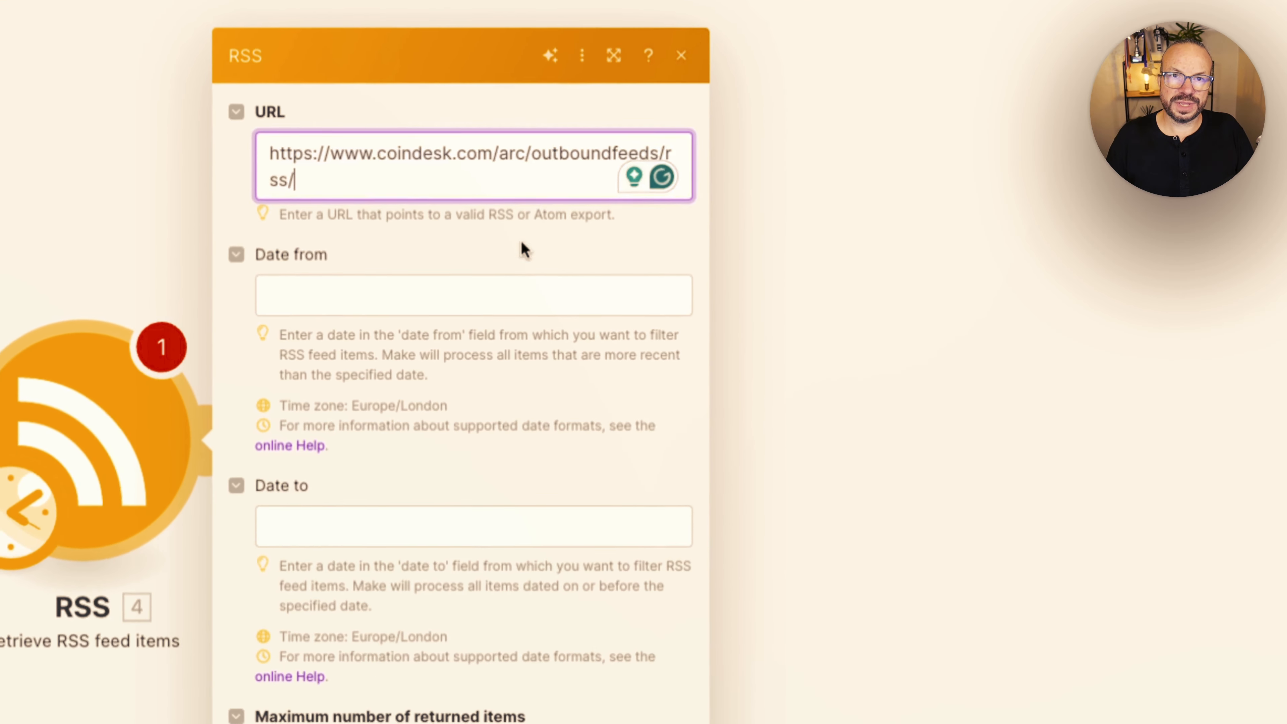
- Set the maximum number of returned items to 1 and confirm the RSS module's settings
left_click(400, 706)
type("1")
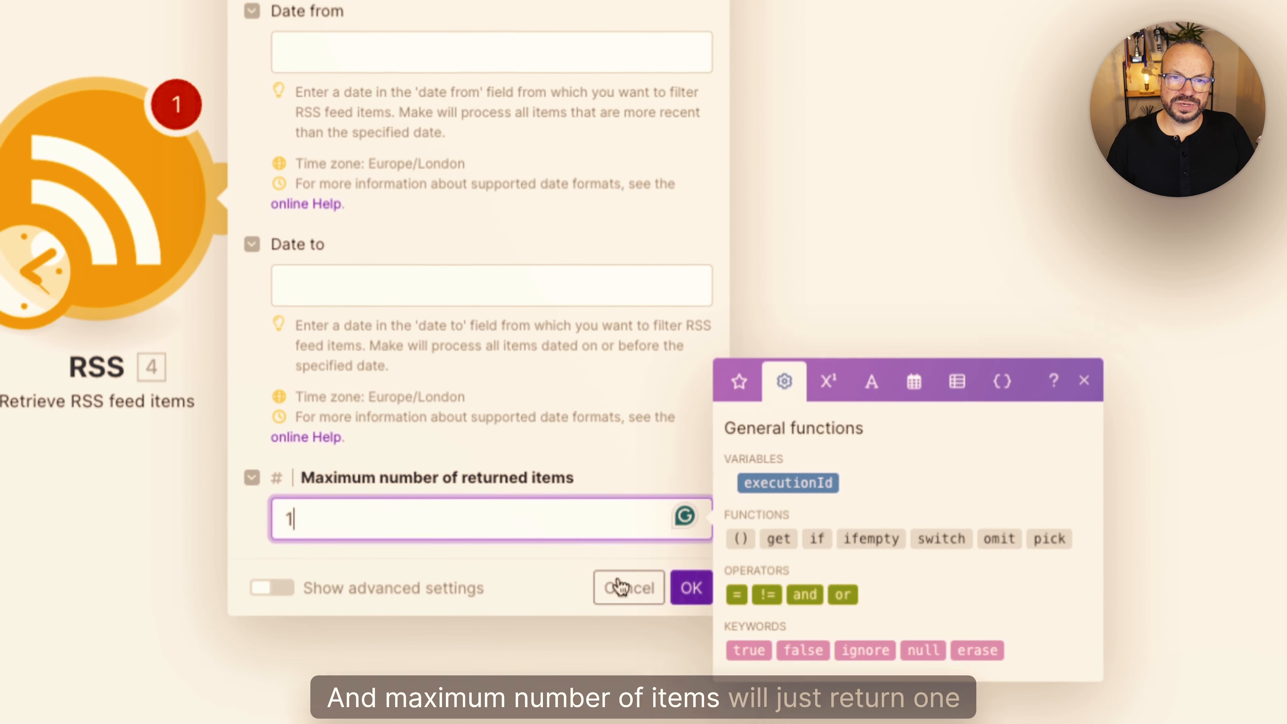
left_click(689, 575)
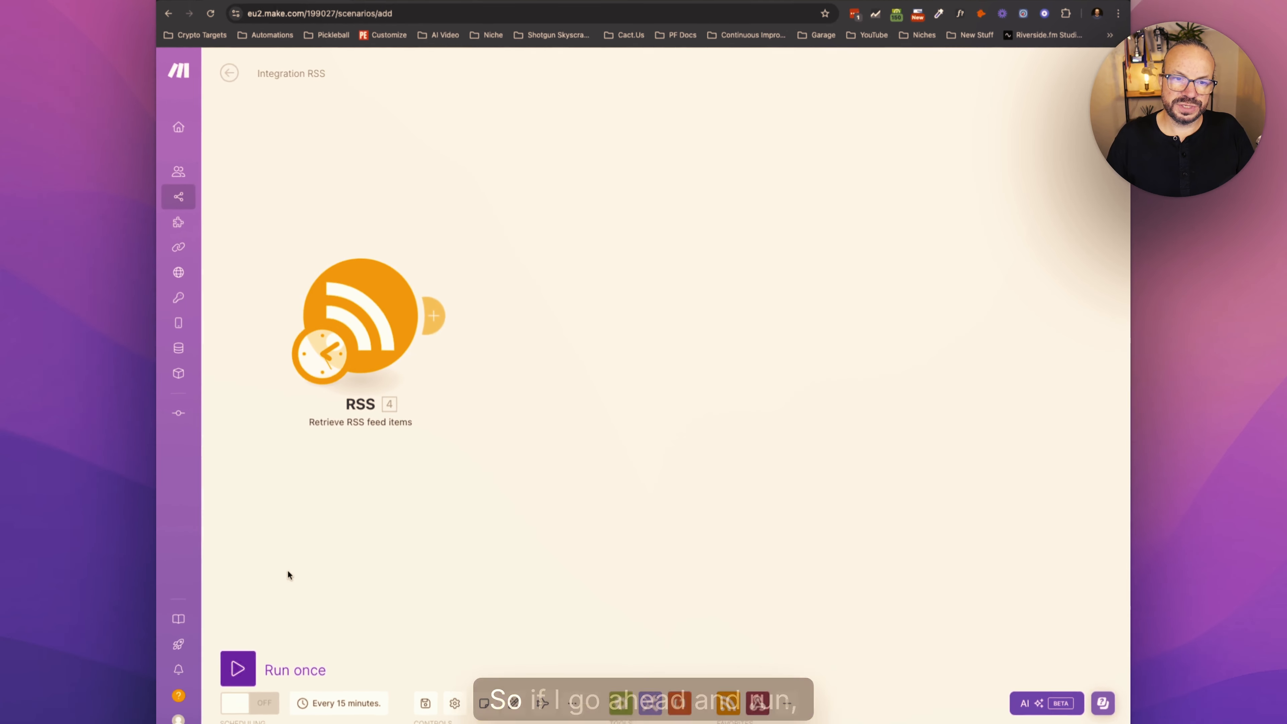
- Run the scenario once and inspect the article title, description, summary and URL in the RSS module's output
left_click(245, 668)
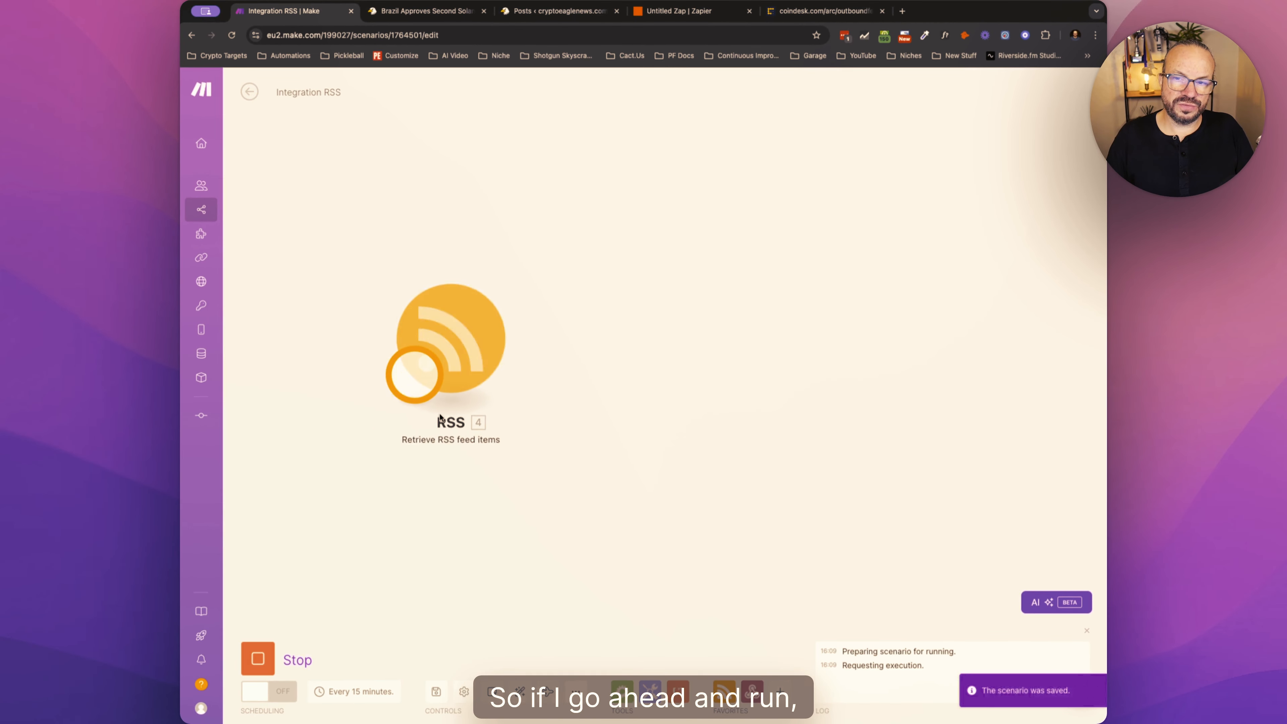
left_click(618, 290)
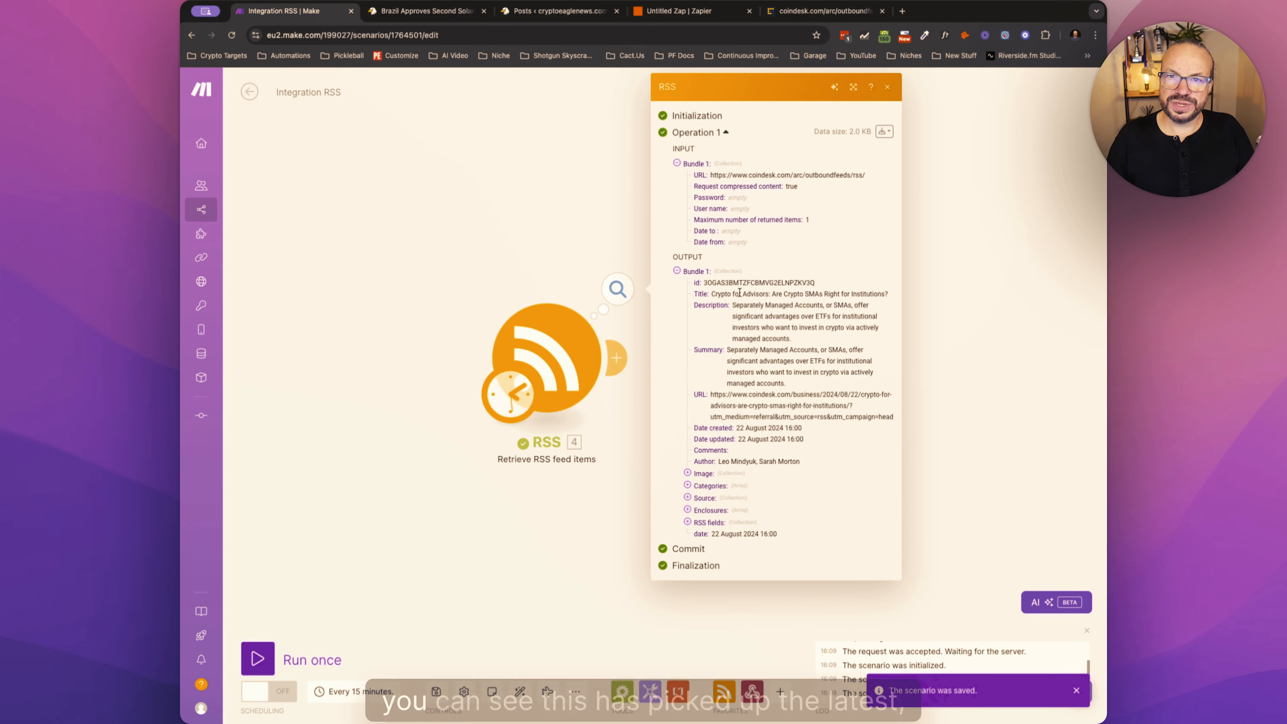
double_click(716, 294)
left_click_drag(878, 293, 888, 294)
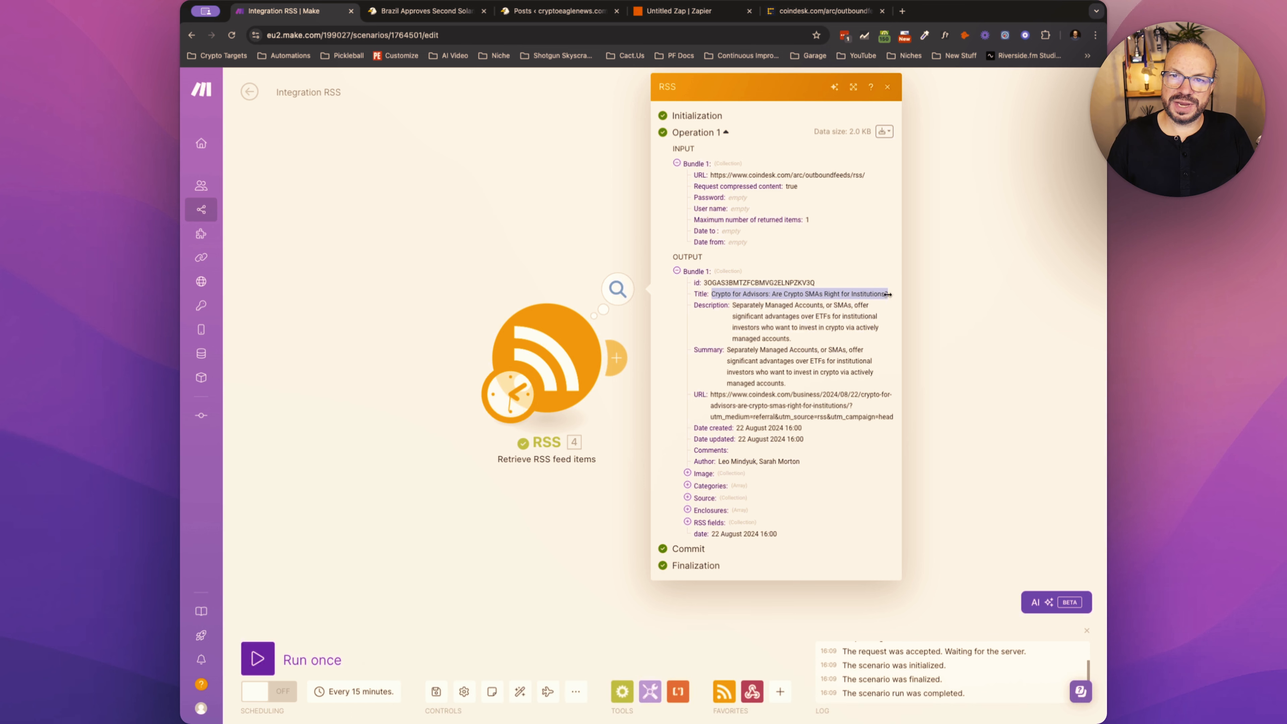
left_click_drag(712, 294, 886, 295)
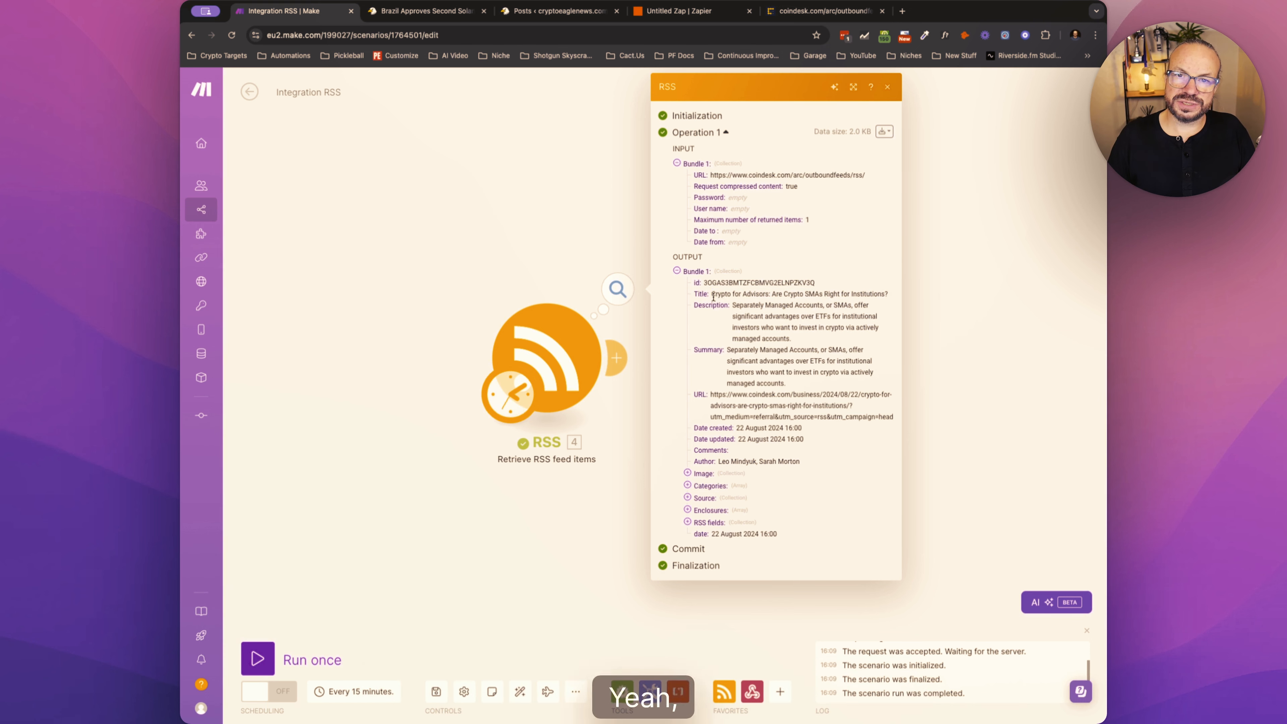
left_click_drag(711, 294, 853, 417)
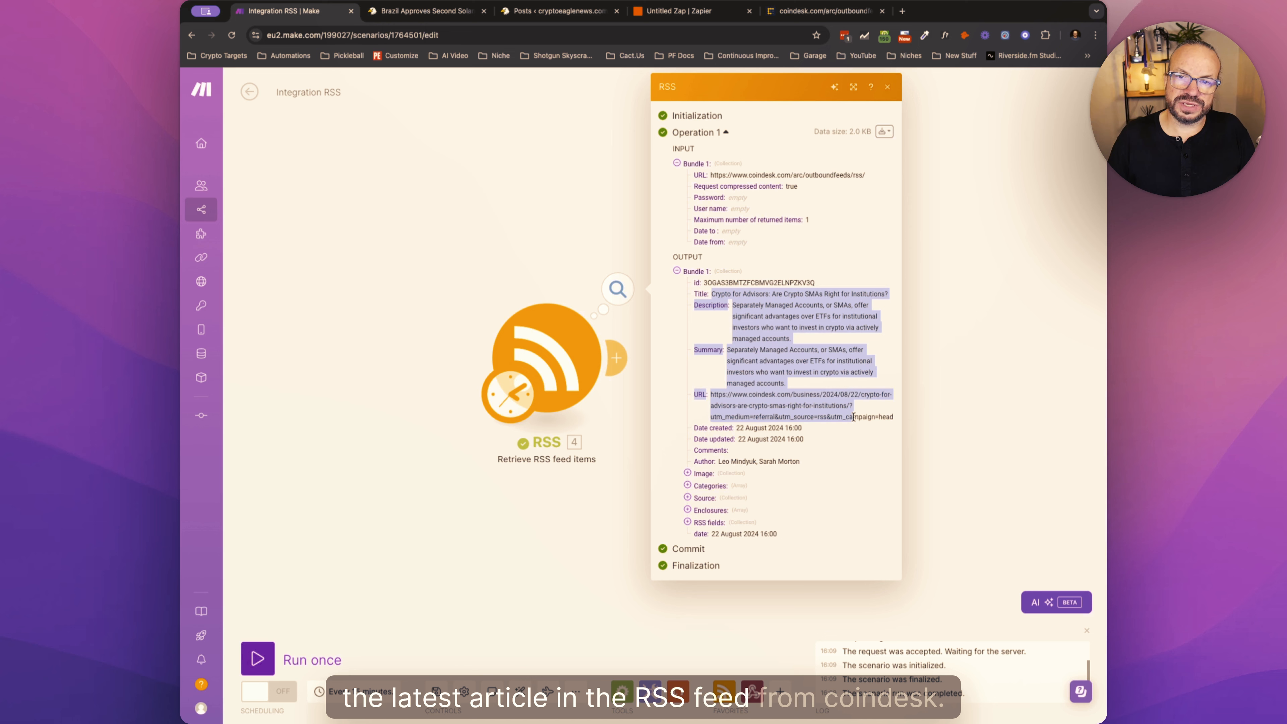
left_click(638, 461)
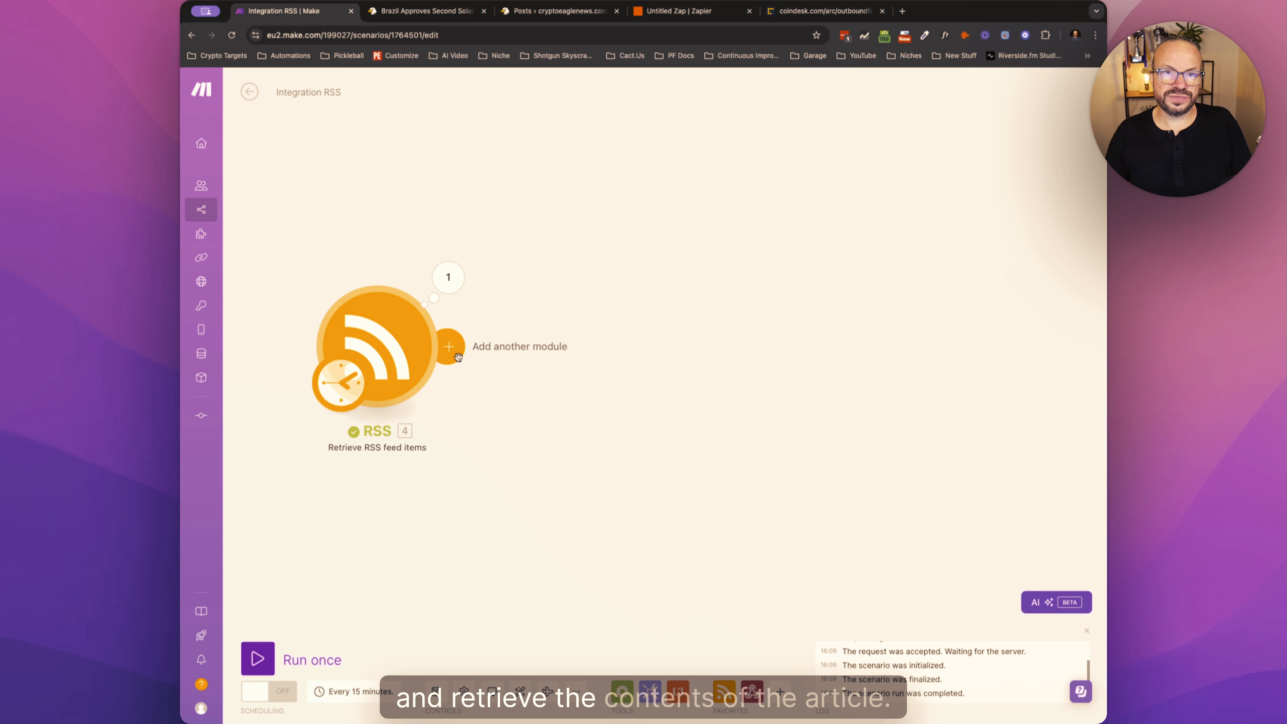
- Add an HTTP Get a file module and connect it after the RSS module
left_click(457, 357)
left_click(518, 439)
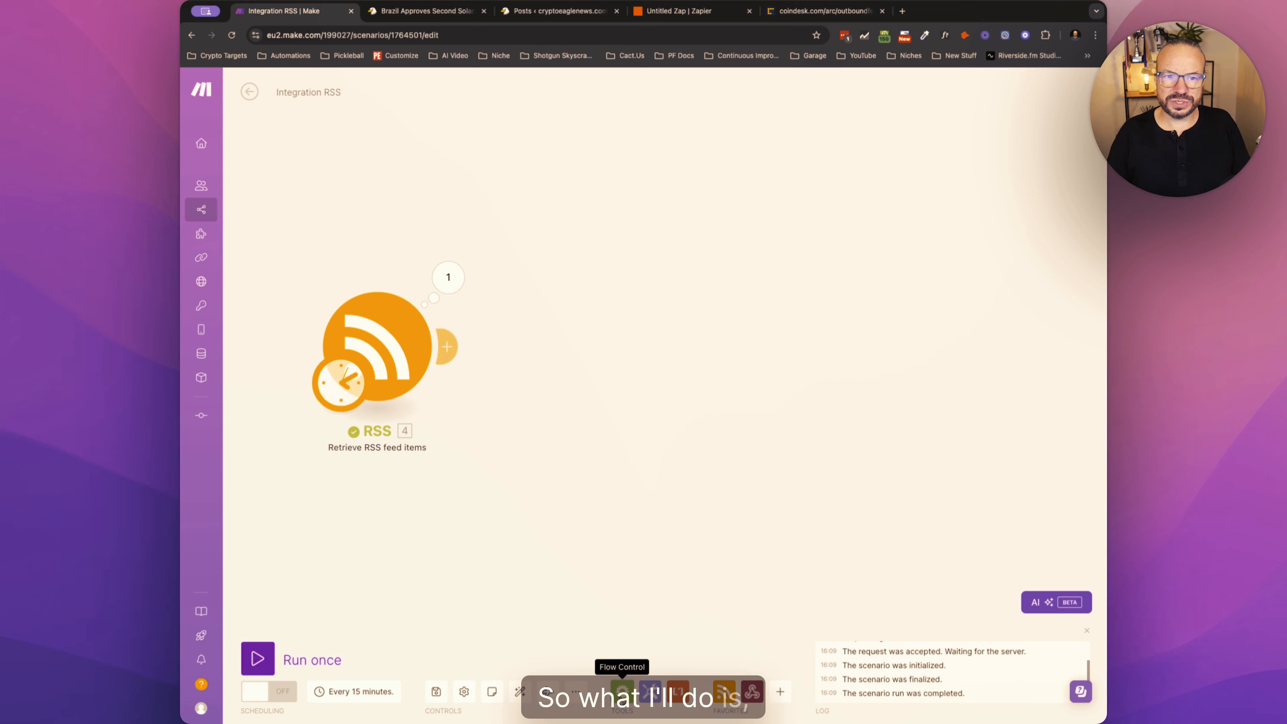
left_click(780, 691)
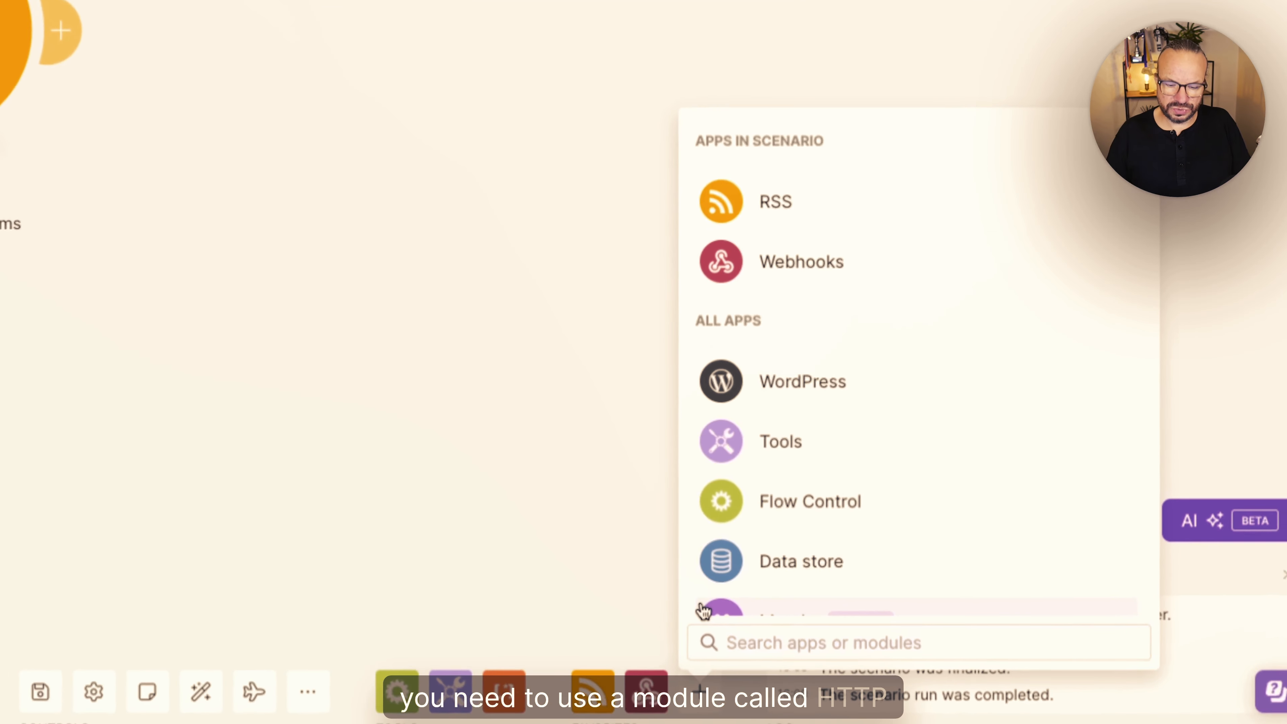
type("http")
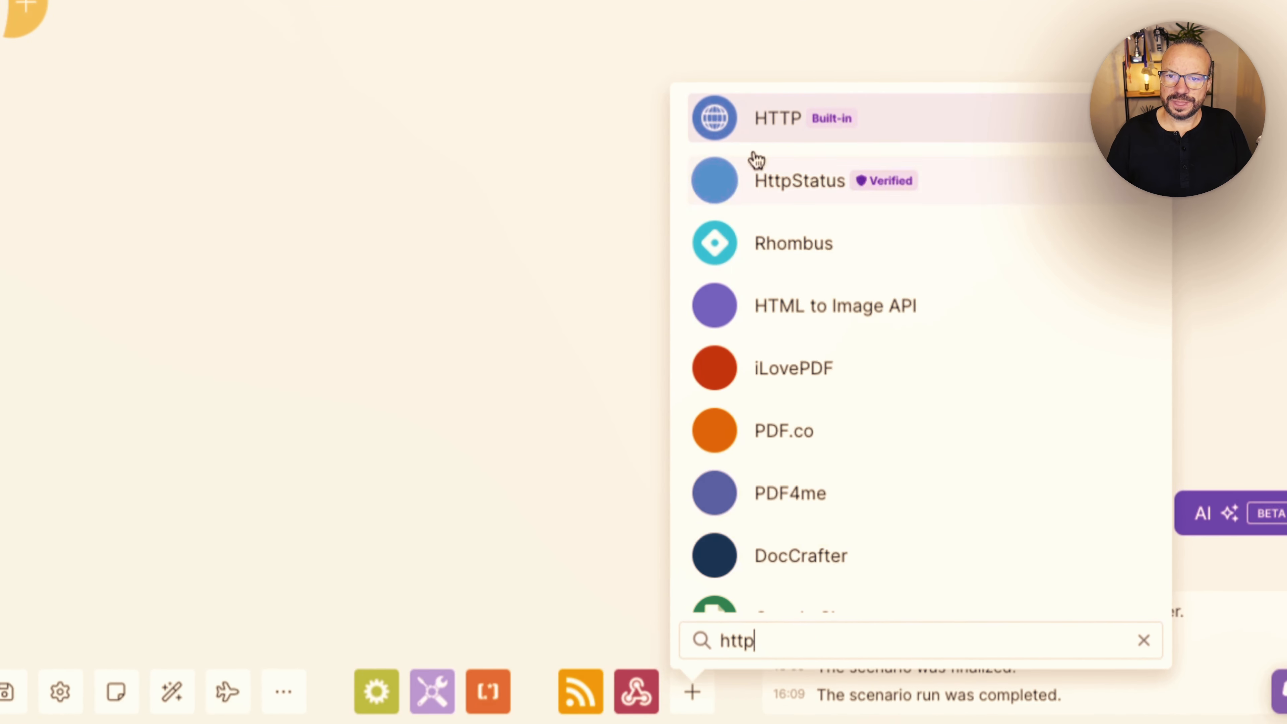
left_click(769, 128)
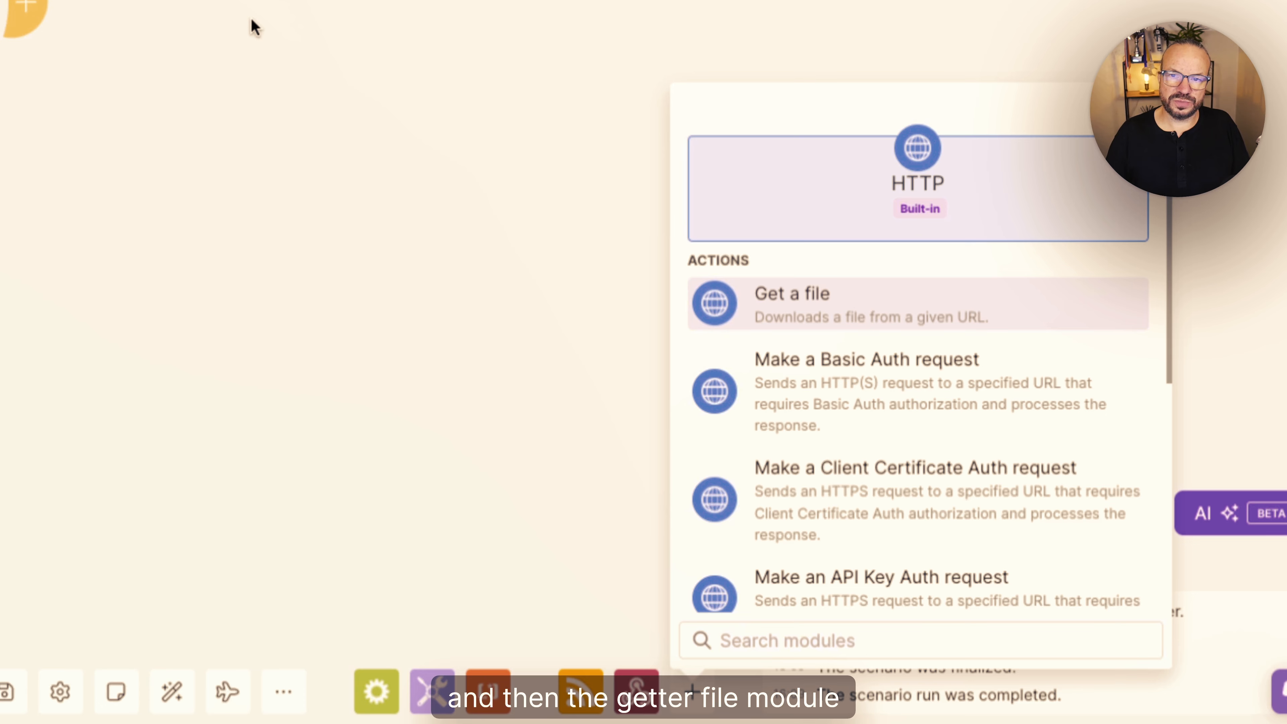
left_click(775, 310)
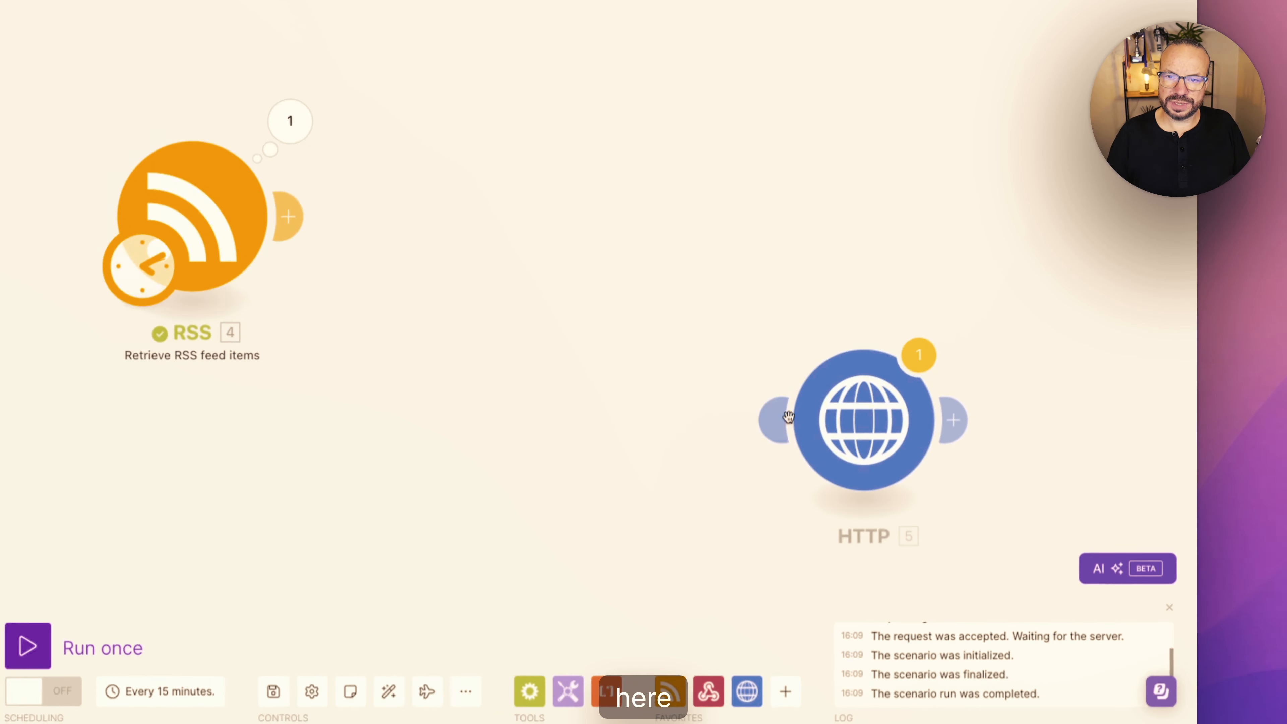
left_click_drag(843, 492, 574, 351)
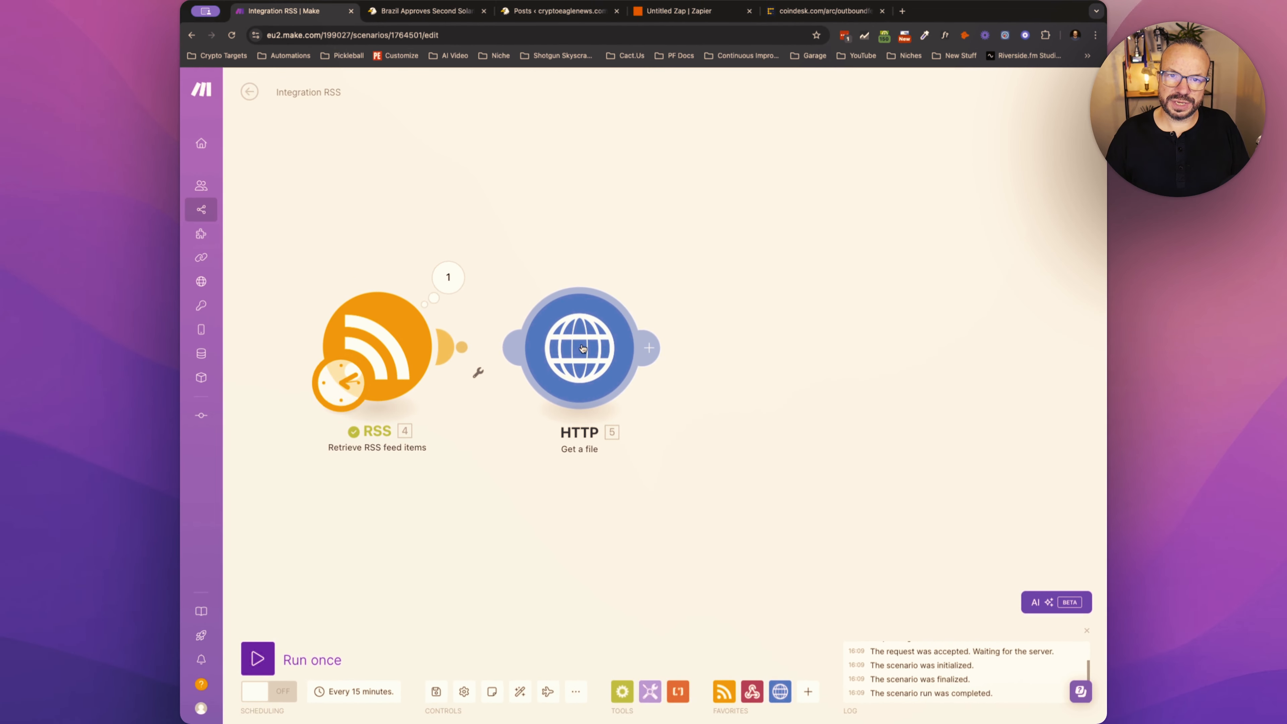
- Map the RSS item's URL into the HTTP module's URL field and confirm the settings
left_click(701, 356)
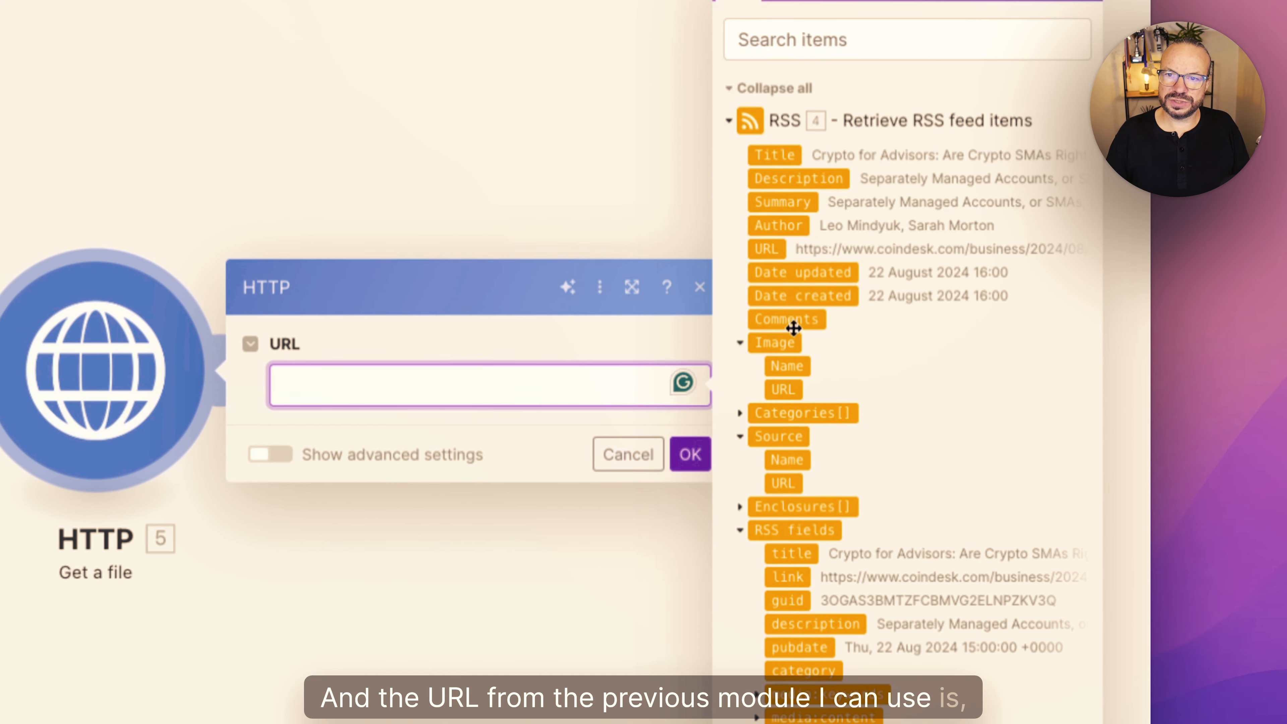
left_click(766, 248)
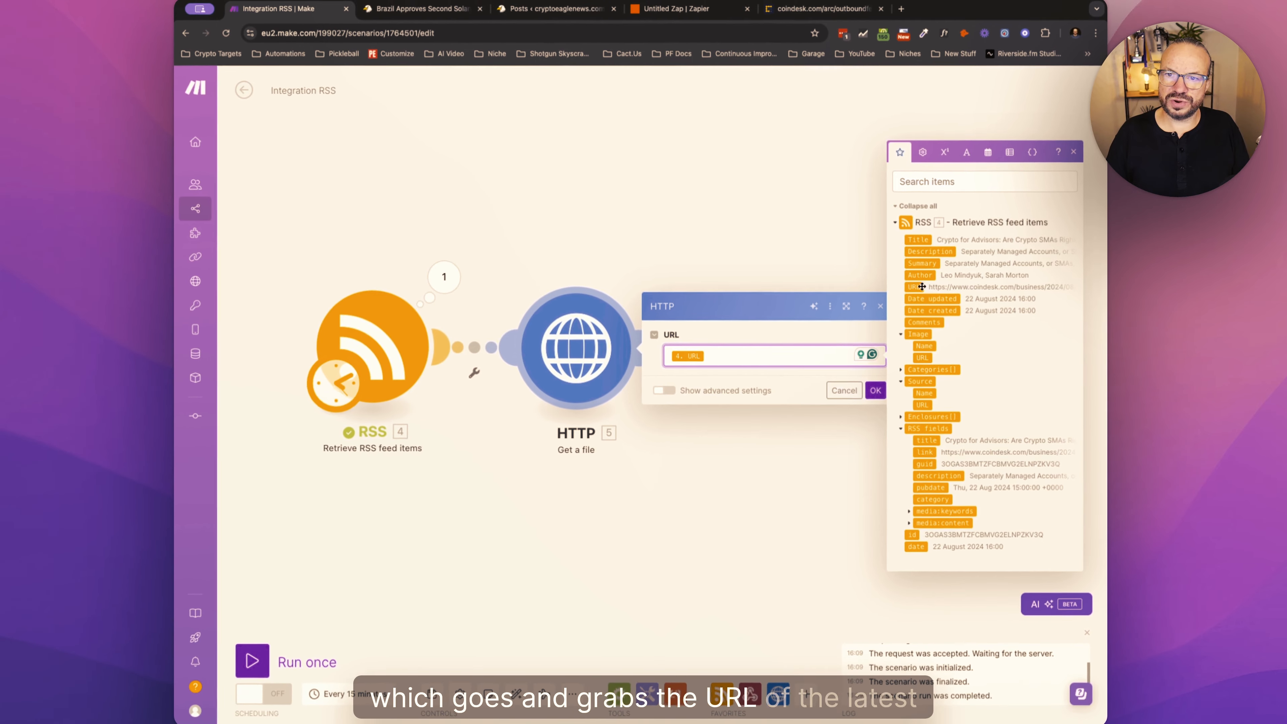
left_click(860, 396)
- Run the scenario once and examine the article HTML in the Data field of the HTTP module's output
left_click(313, 658)
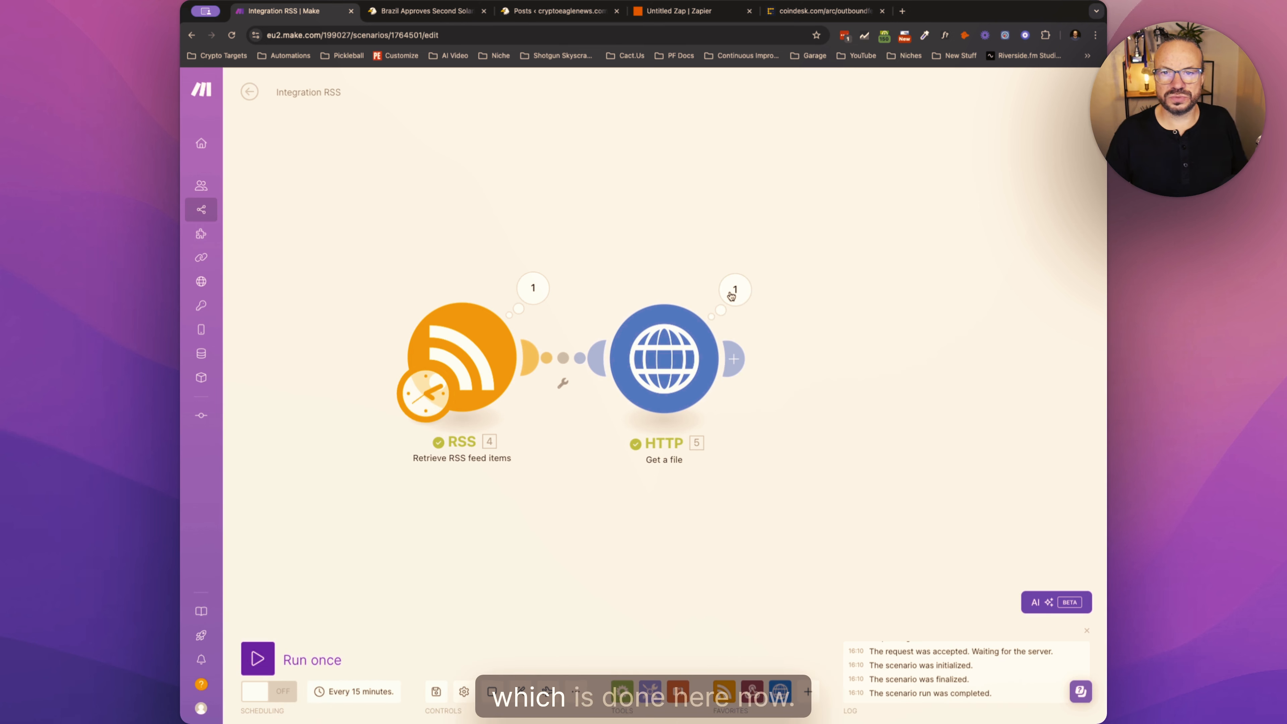
left_click(731, 294)
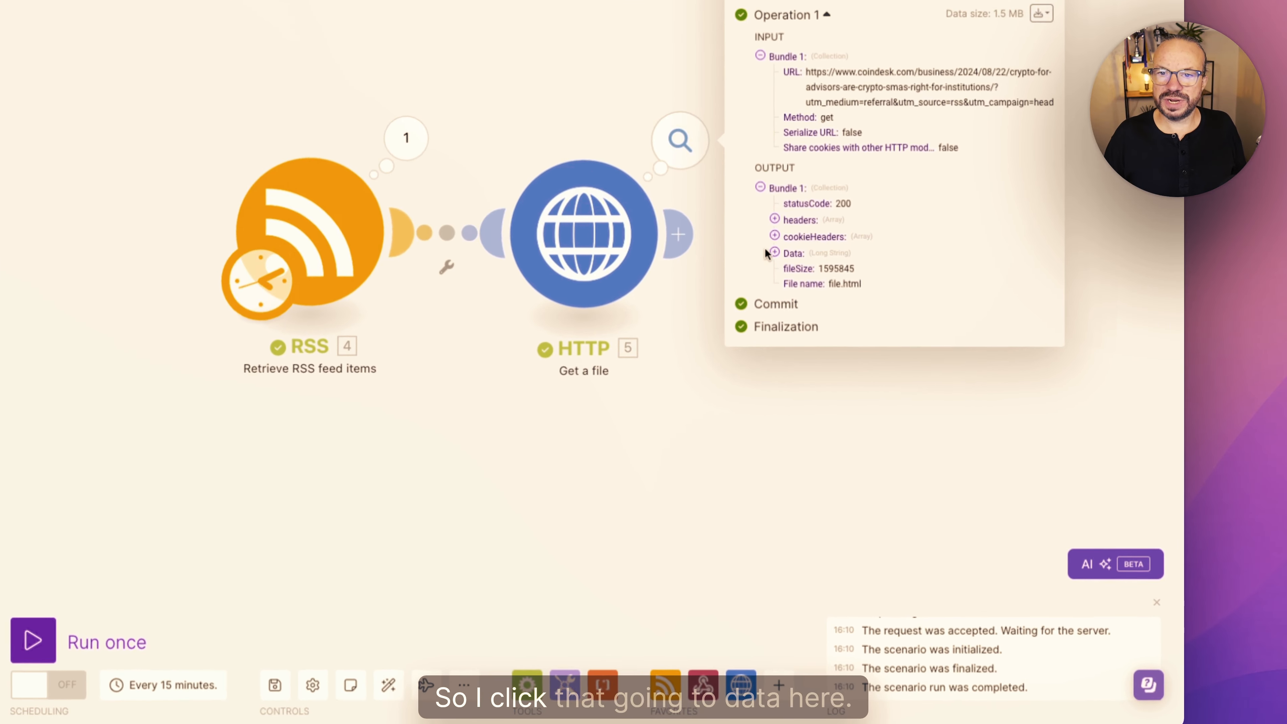
left_click(773, 252)
scroll(780, 213, "down", 2)
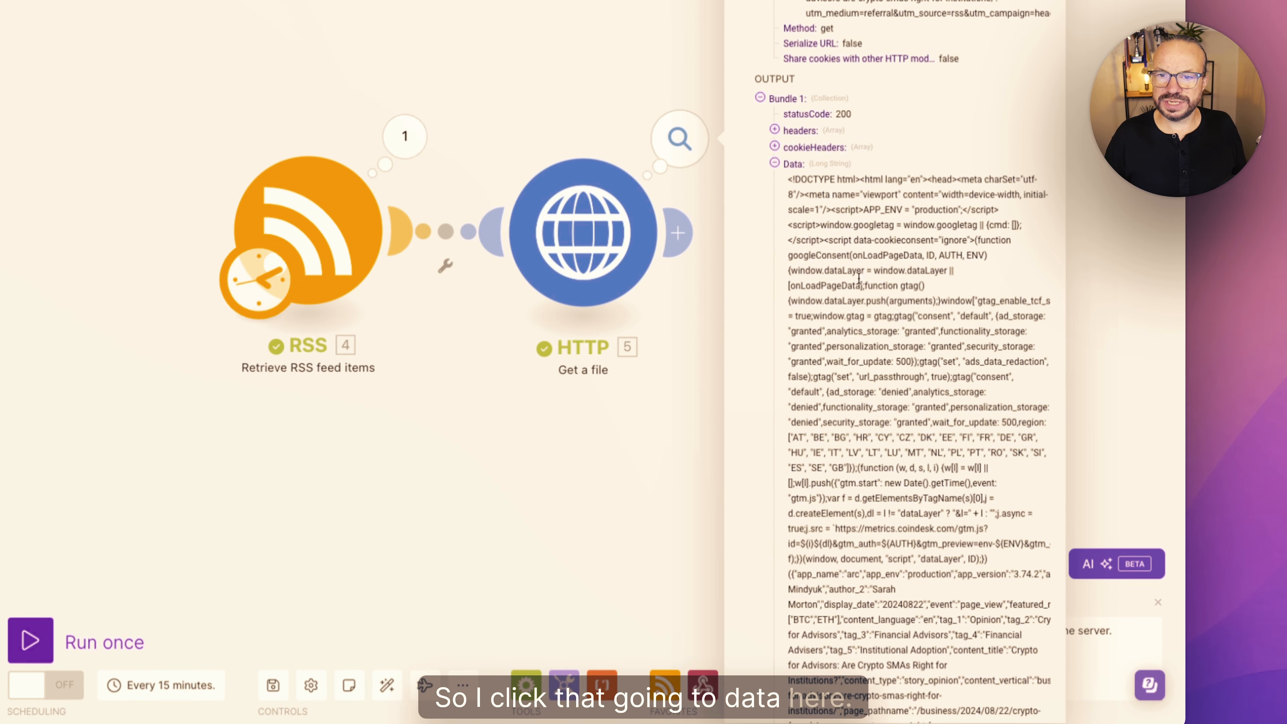
left_click_drag(788, 175, 950, 540)
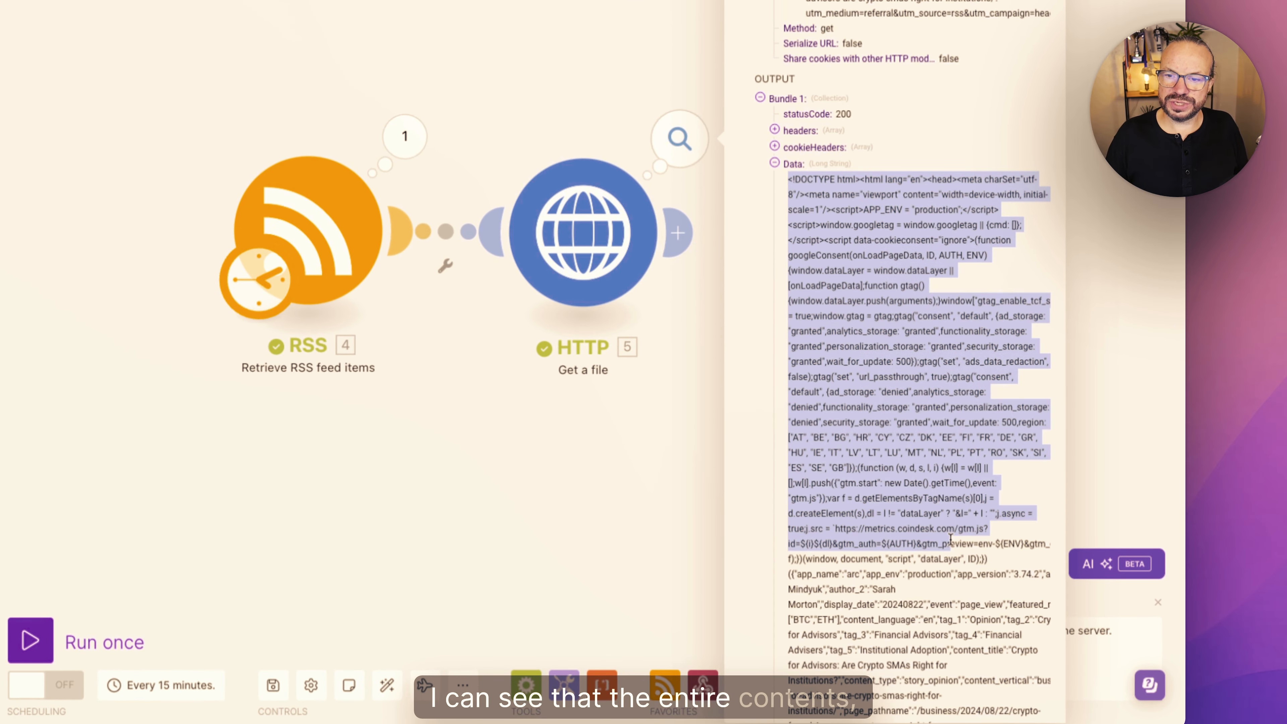
scroll(951, 540, "down", 10)
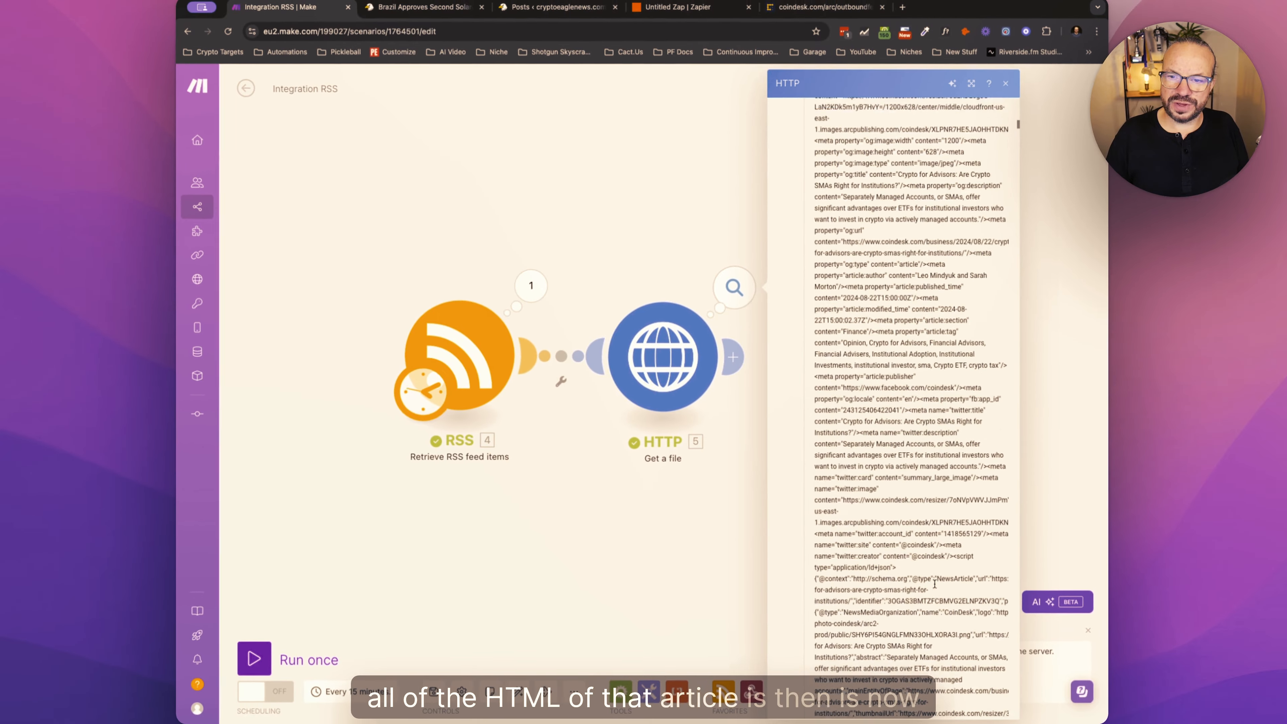
scroll(935, 584, "down", 10)
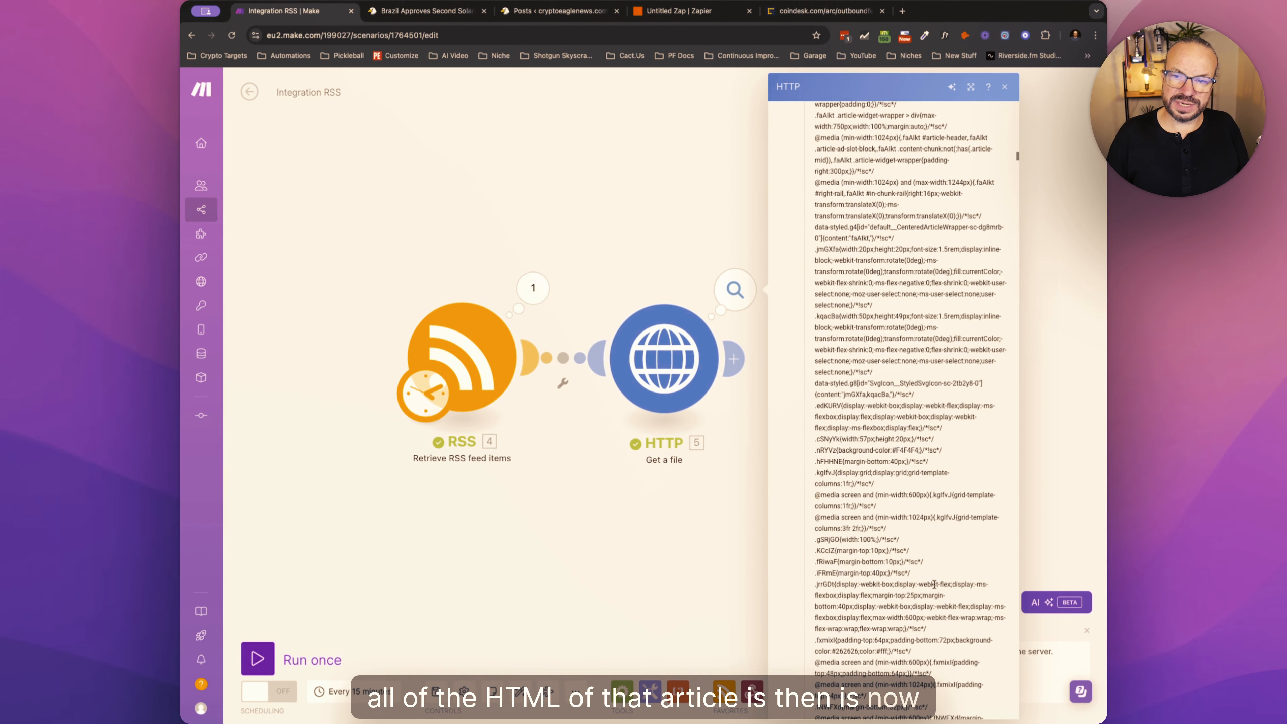
scroll(935, 584, "up", 20)
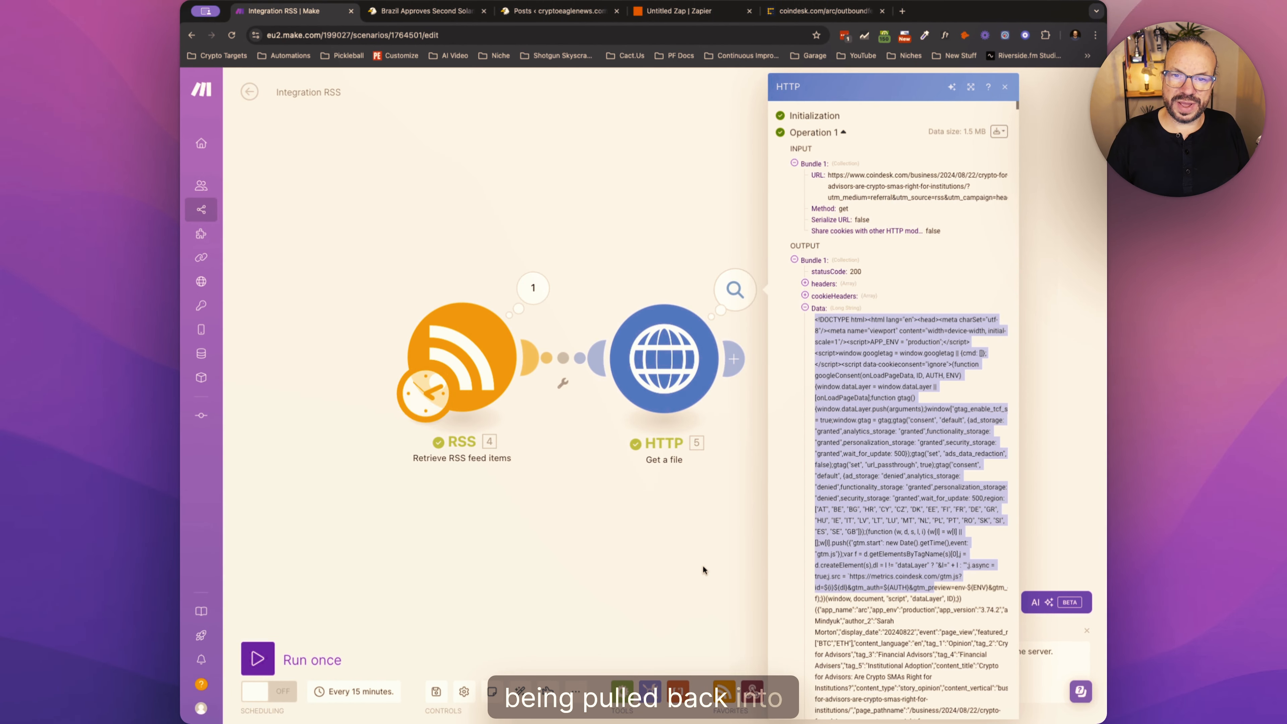
left_click(702, 564)
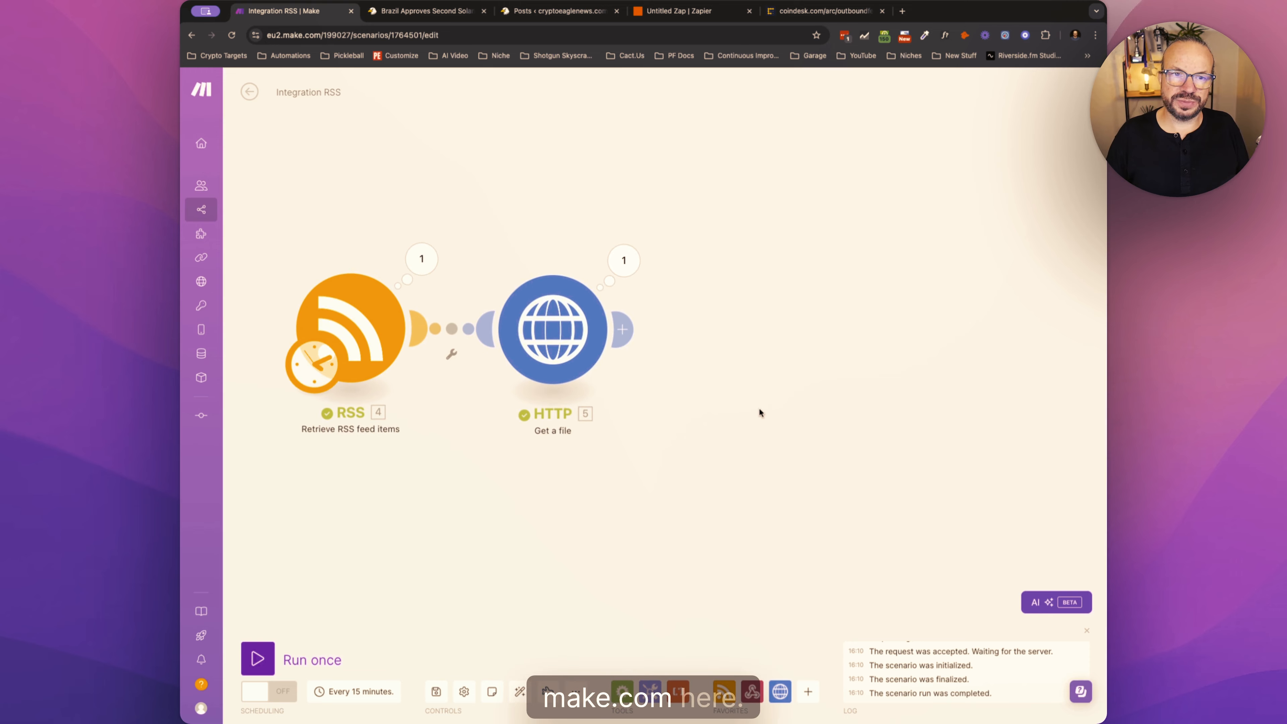
- Reopen the HTTP module's output and look through the raw page code in its Data field again
left_click(534, 329)
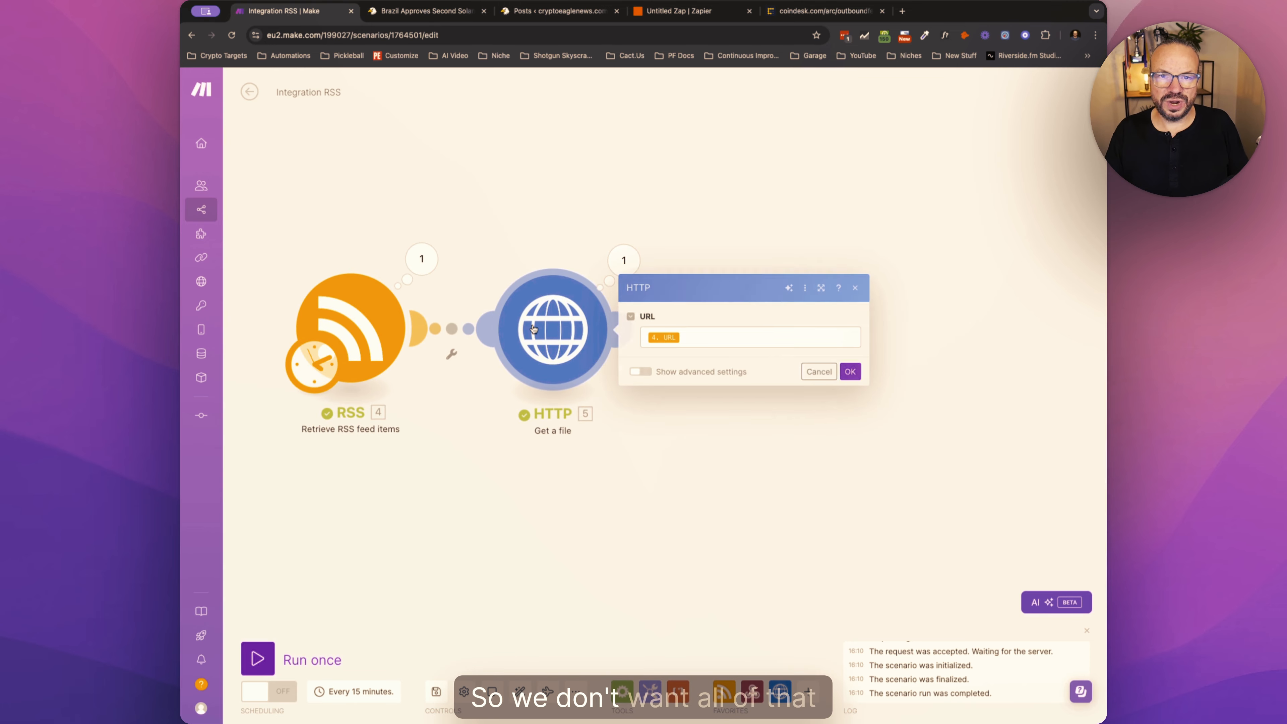
left_click(670, 430)
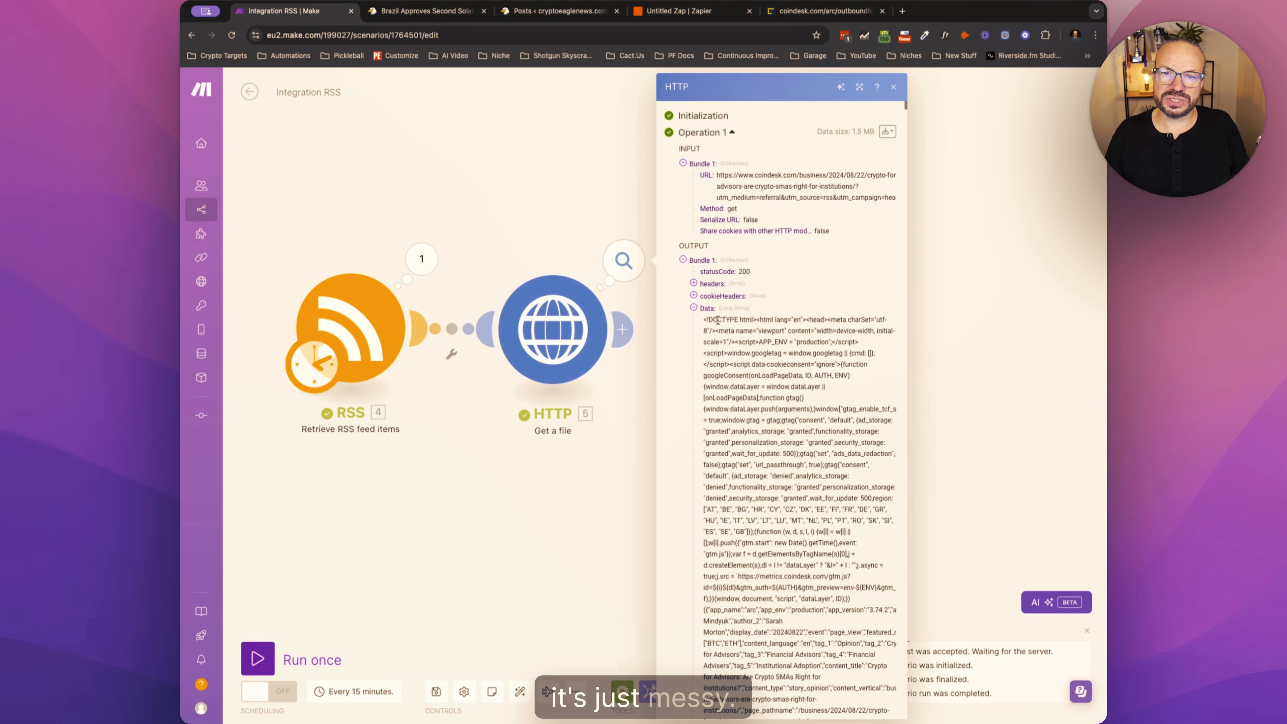
left_click_drag(716, 321, 836, 541)
scroll(835, 541, "down", 15)
scroll(836, 540, "down", 20)
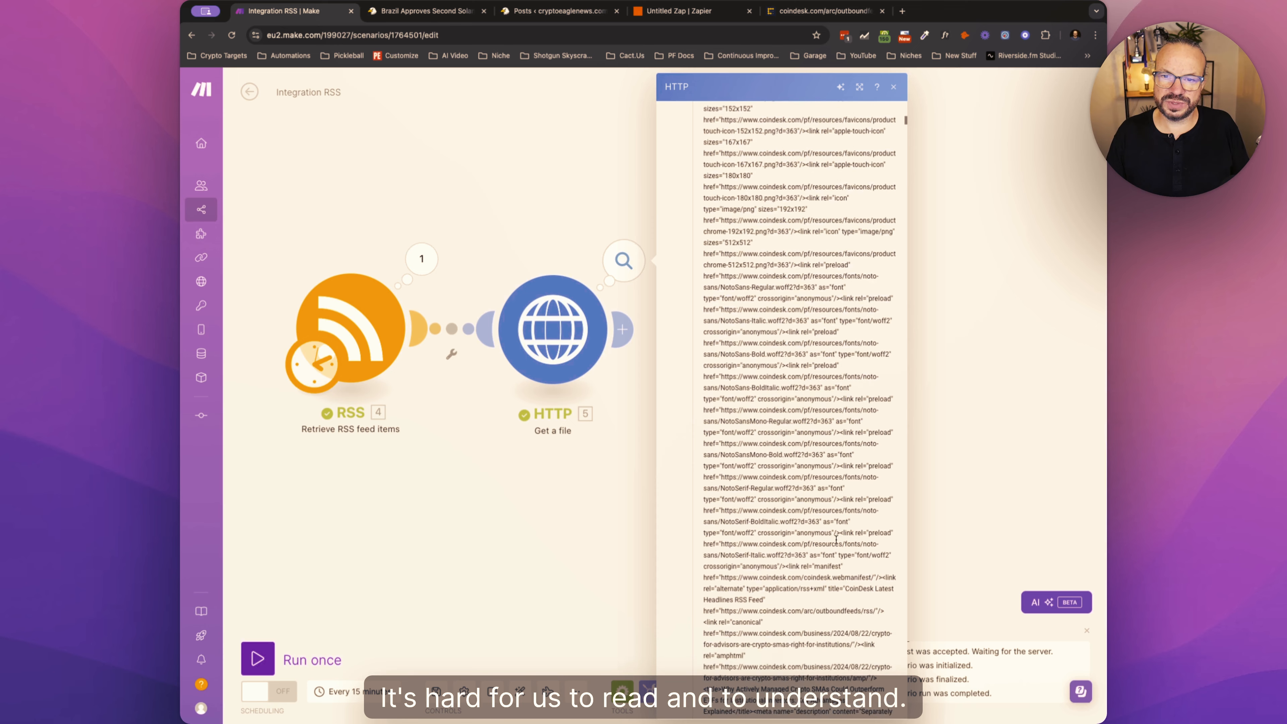
- Look over the start of the Data field in the HTTP module's output and close the output
scroll(836, 541, "up", 20)
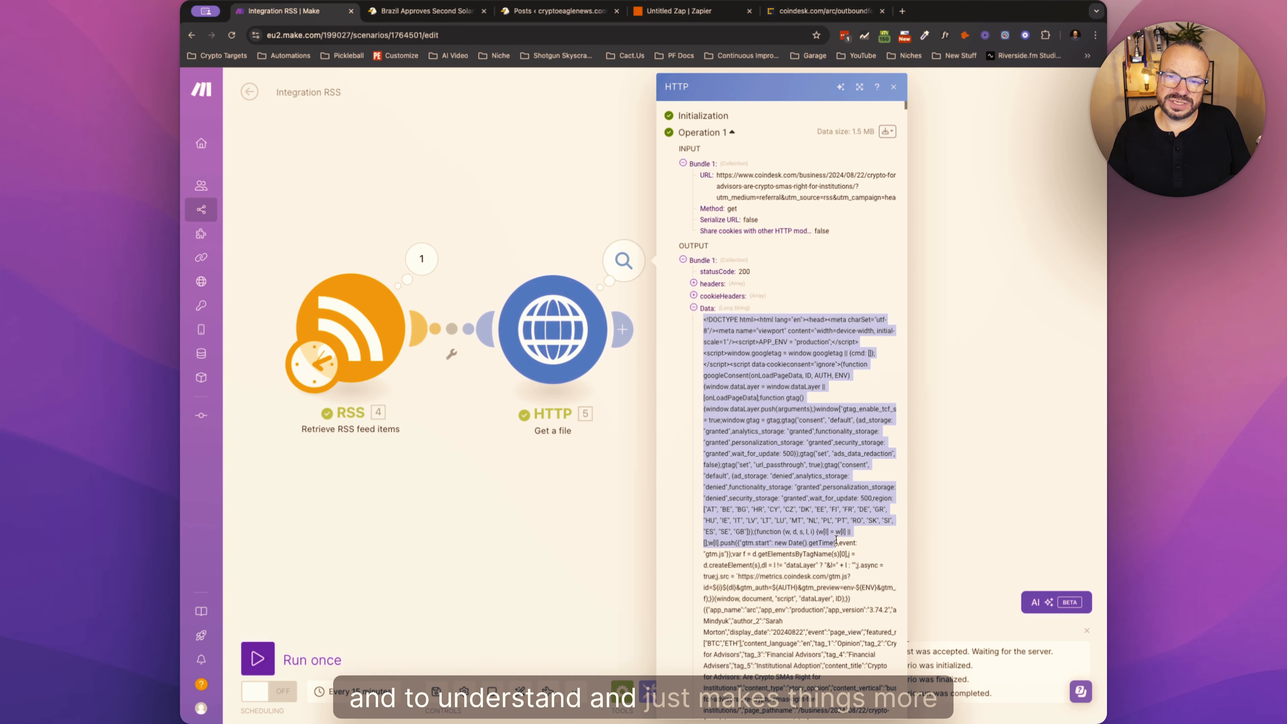
left_click(961, 537)
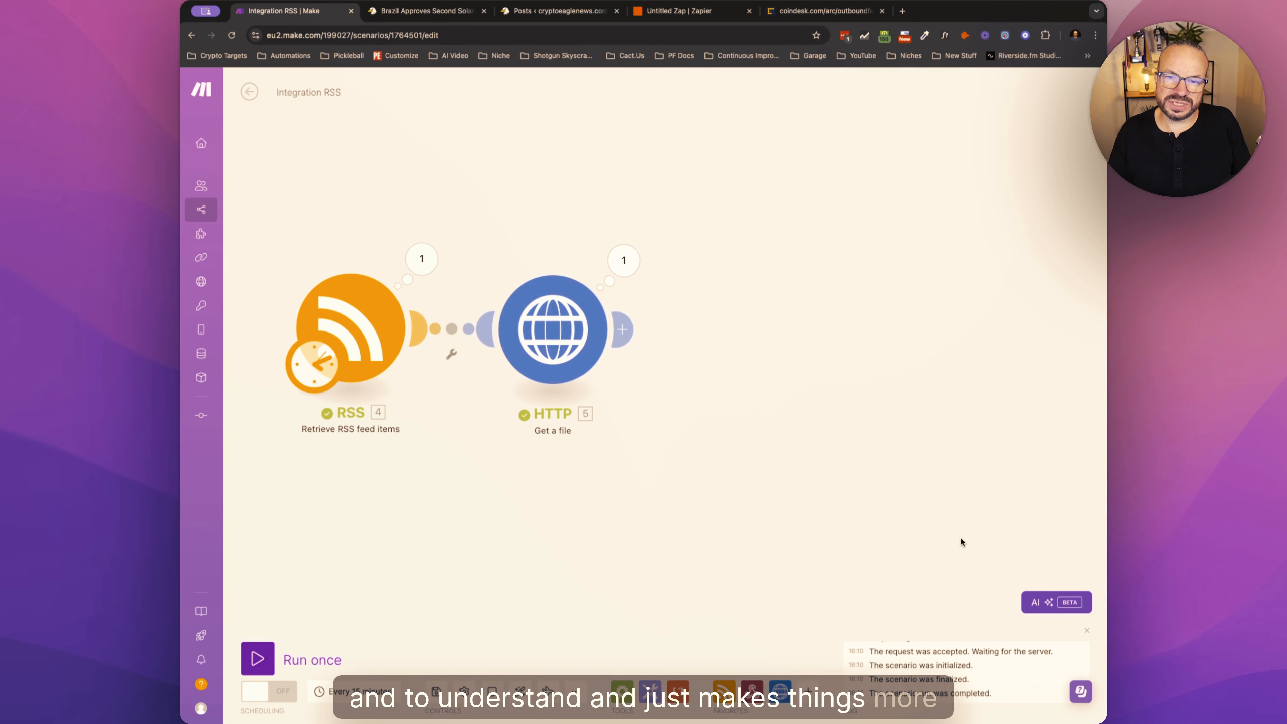
left_click(624, 330)
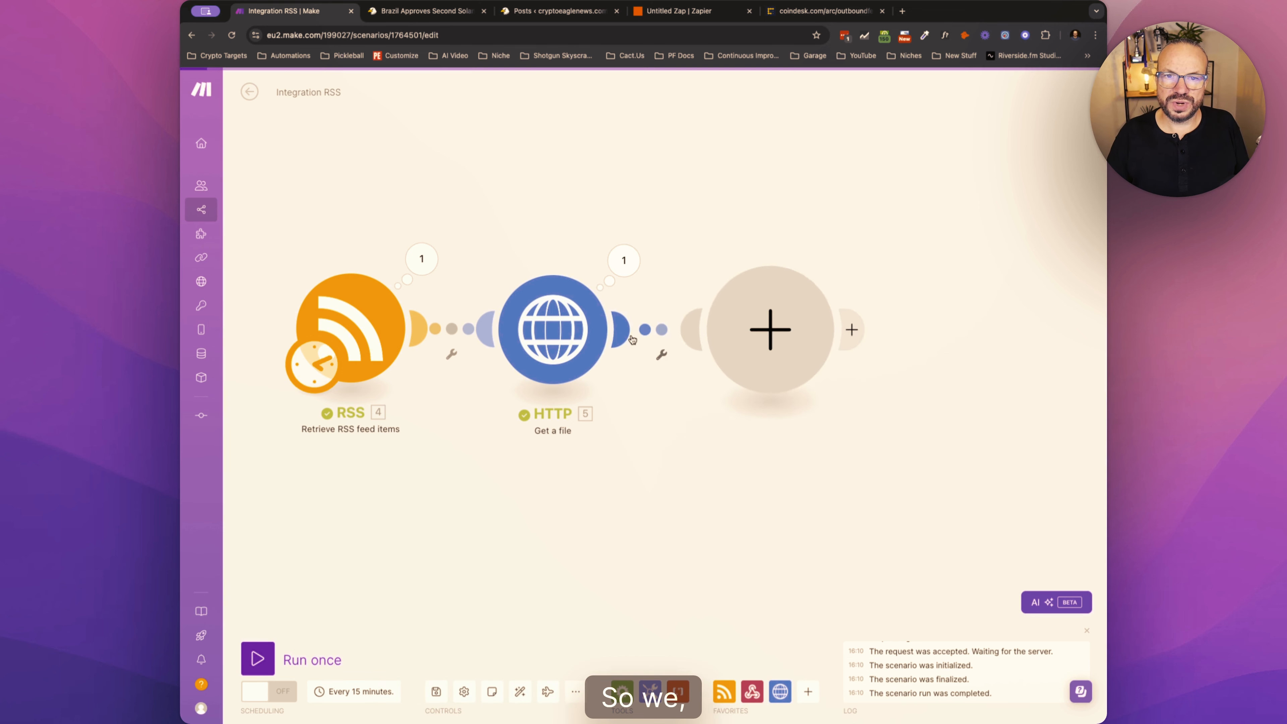
left_click(669, 373)
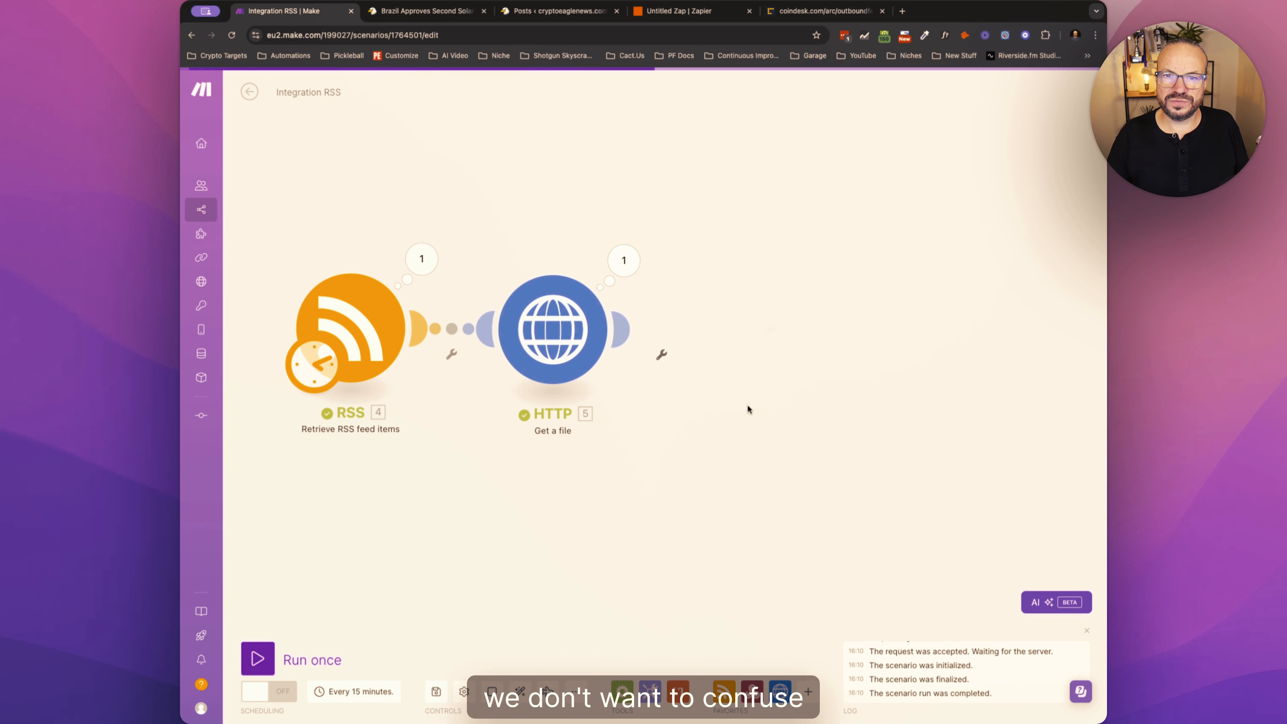
left_click(579, 340)
left_click(758, 437)
mouse_move(595, 332)
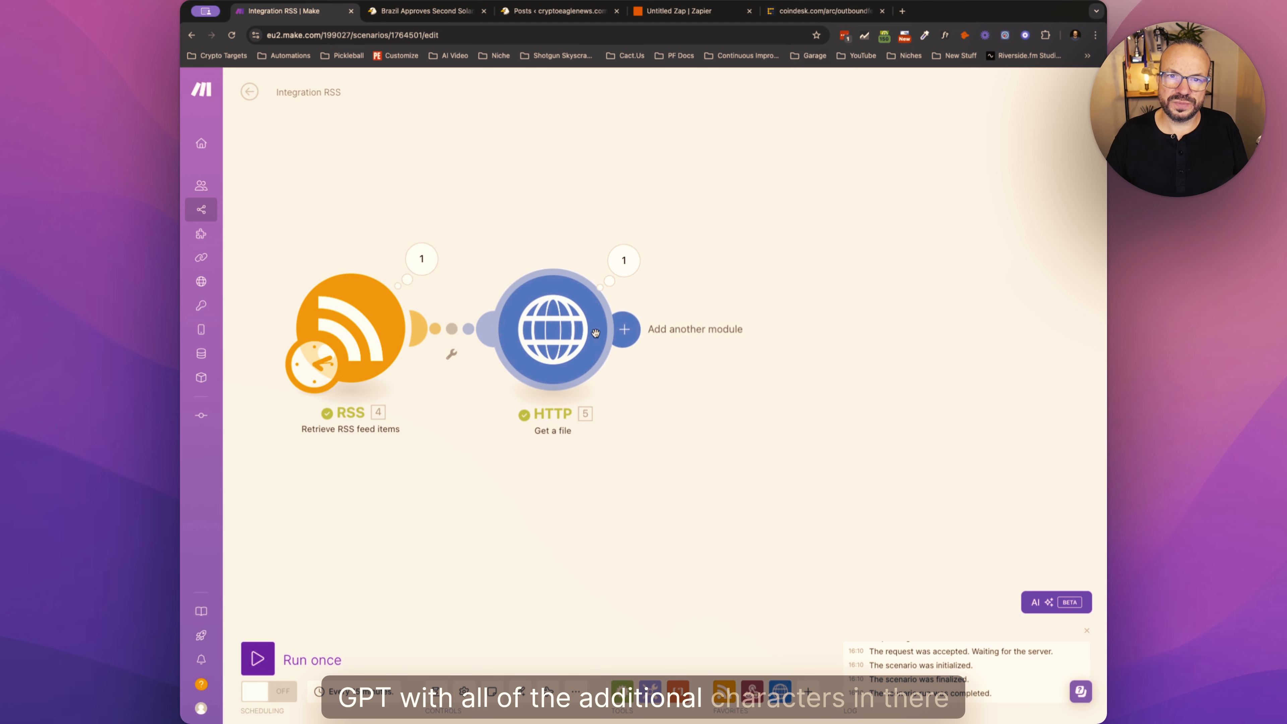
left_click(624, 330)
left_click(699, 394)
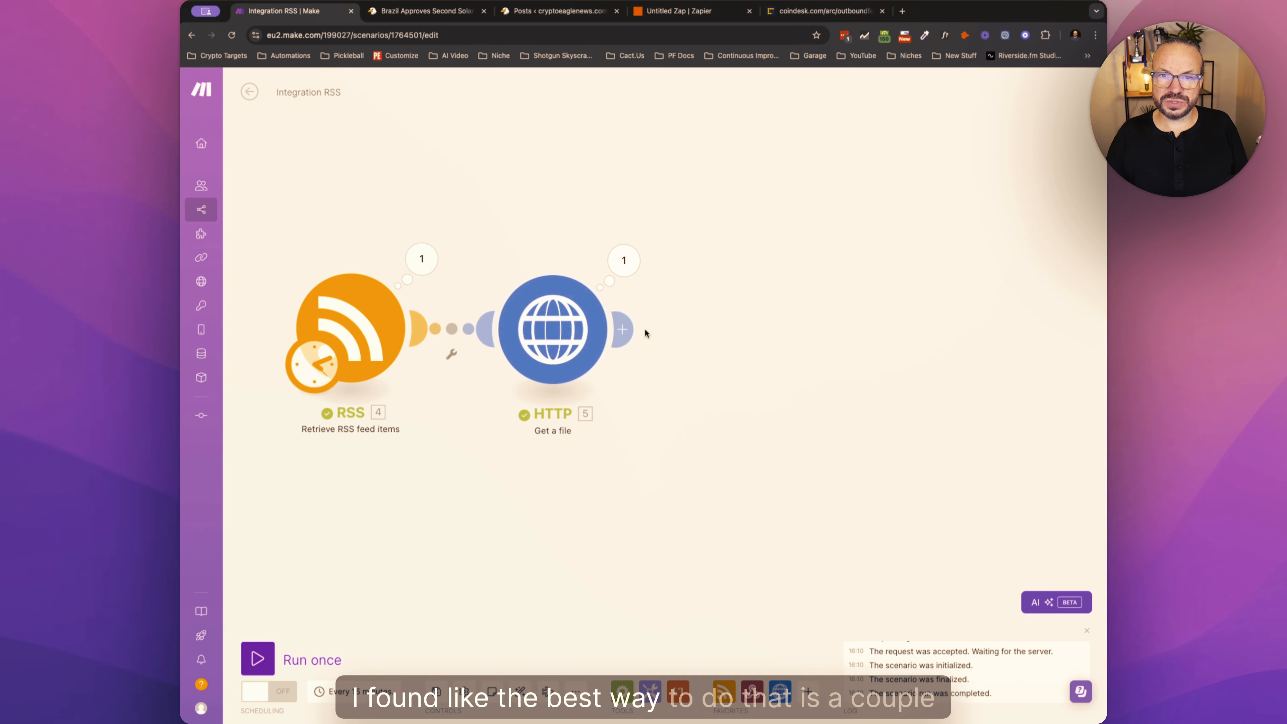
- Add a Text parser Match pattern module and connect it after the HTTP module
left_click(678, 689)
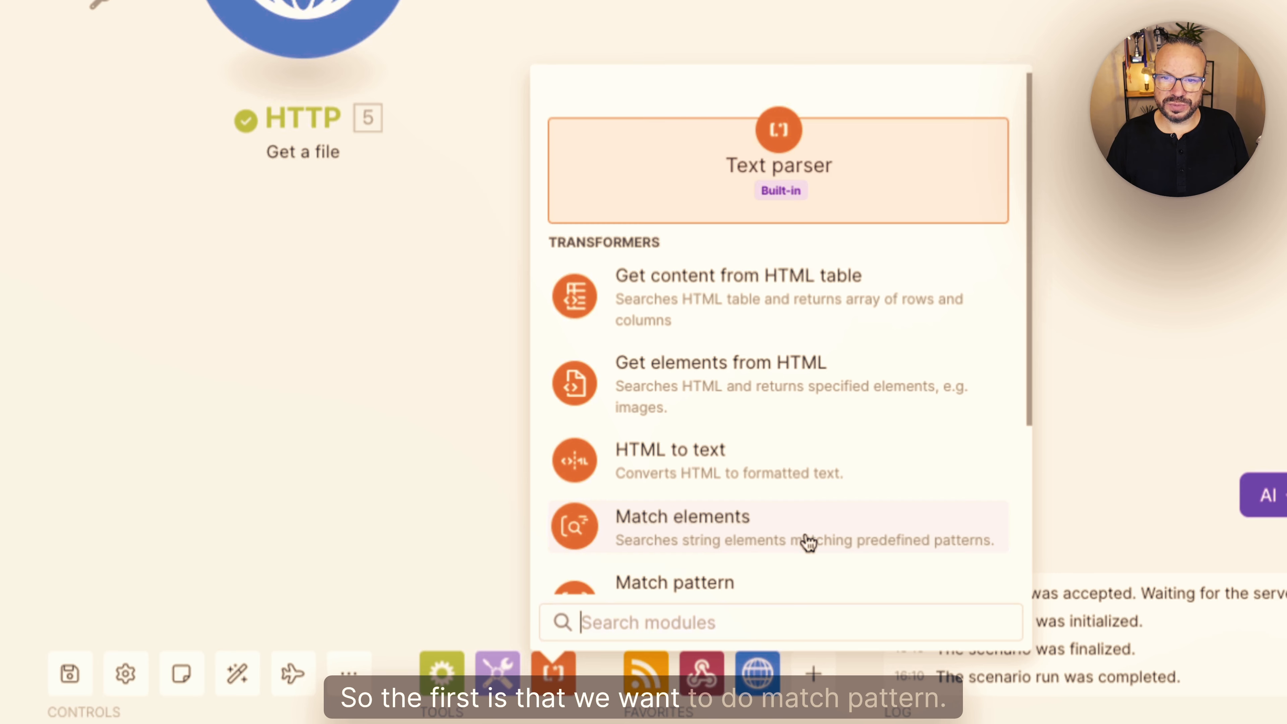
scroll(809, 541, "down", 1)
left_click(775, 546)
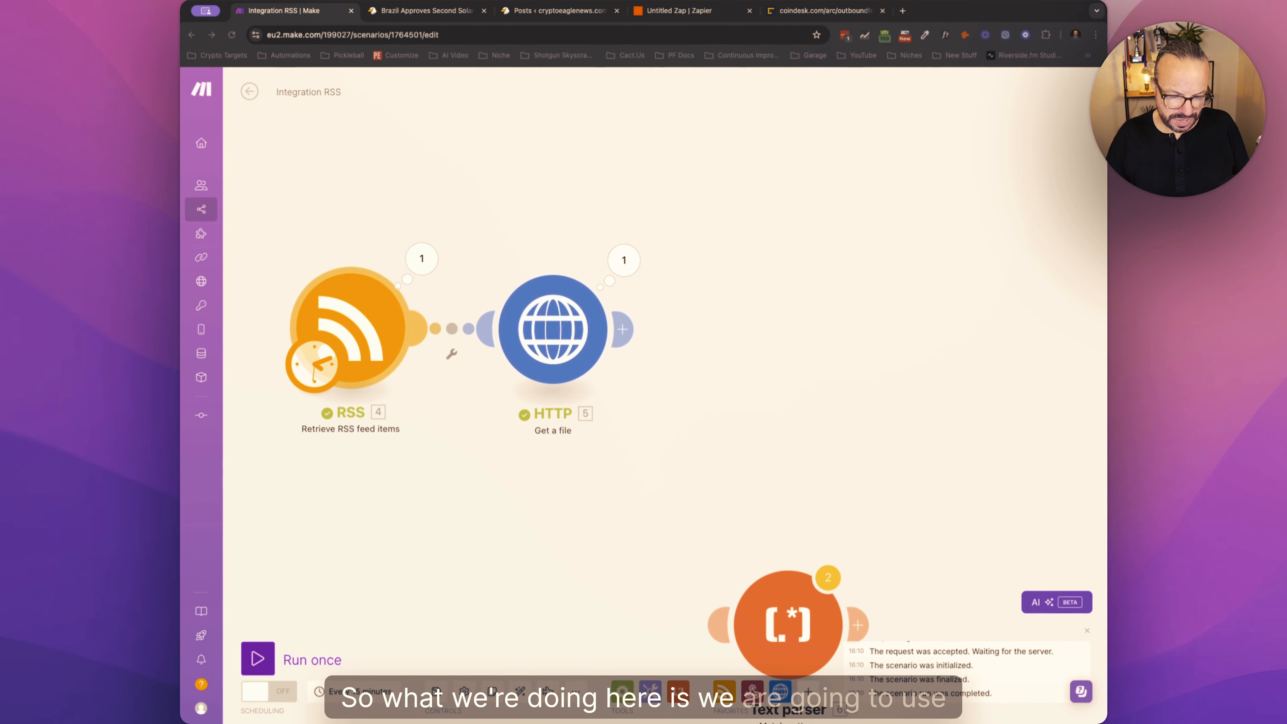
left_click_drag(773, 593, 761, 330)
- Set the Match pattern module's Pattern to the regular expression <h1[^>]*>([\s\S]*?)<footer
left_click(761, 330)
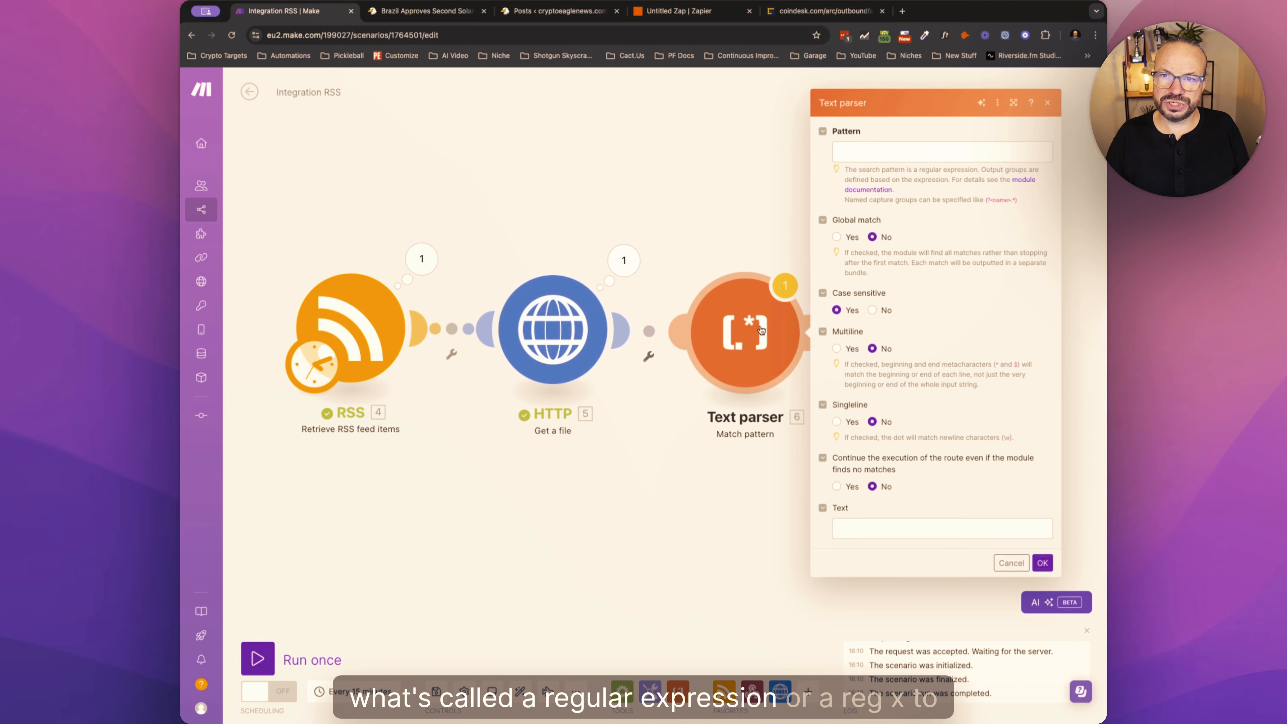
left_click(859, 160)
type("<h1[^>]*>([\\s\\S]*?)<footer")
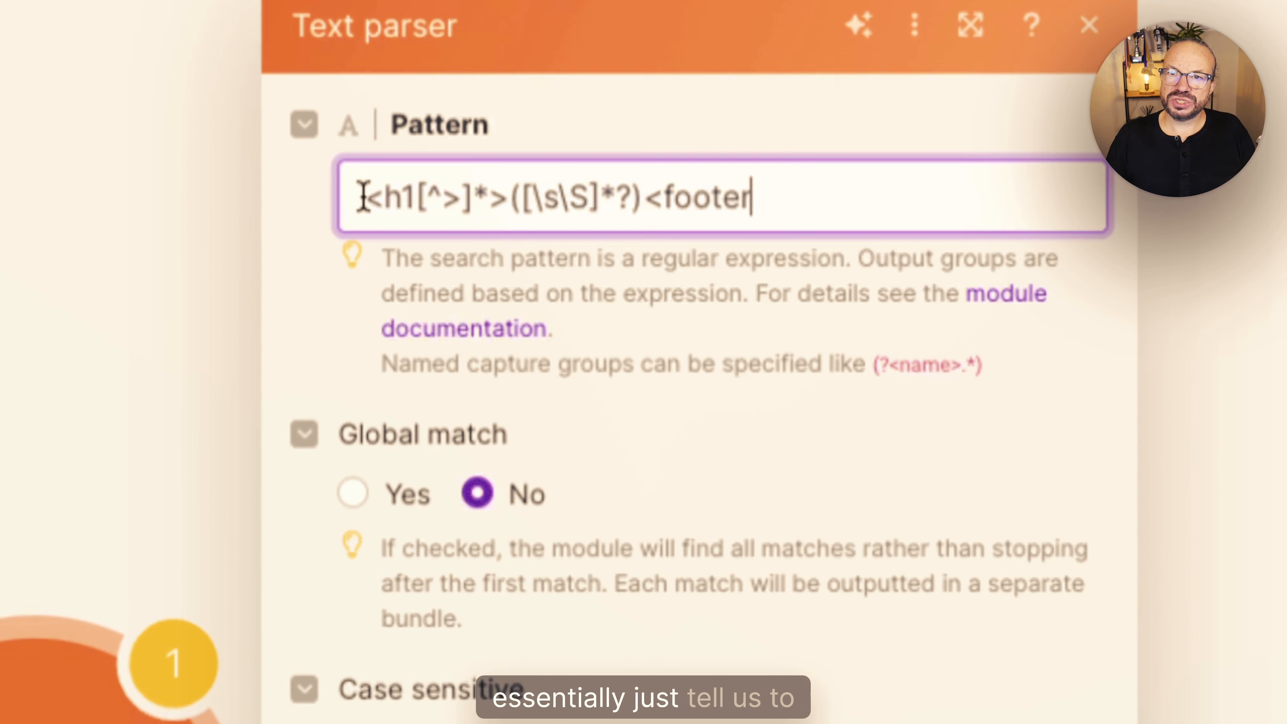
- Examine the regular expression's opening h1 part, its middle capture group and its closing footer part
left_click_drag(836, 151, 868, 151)
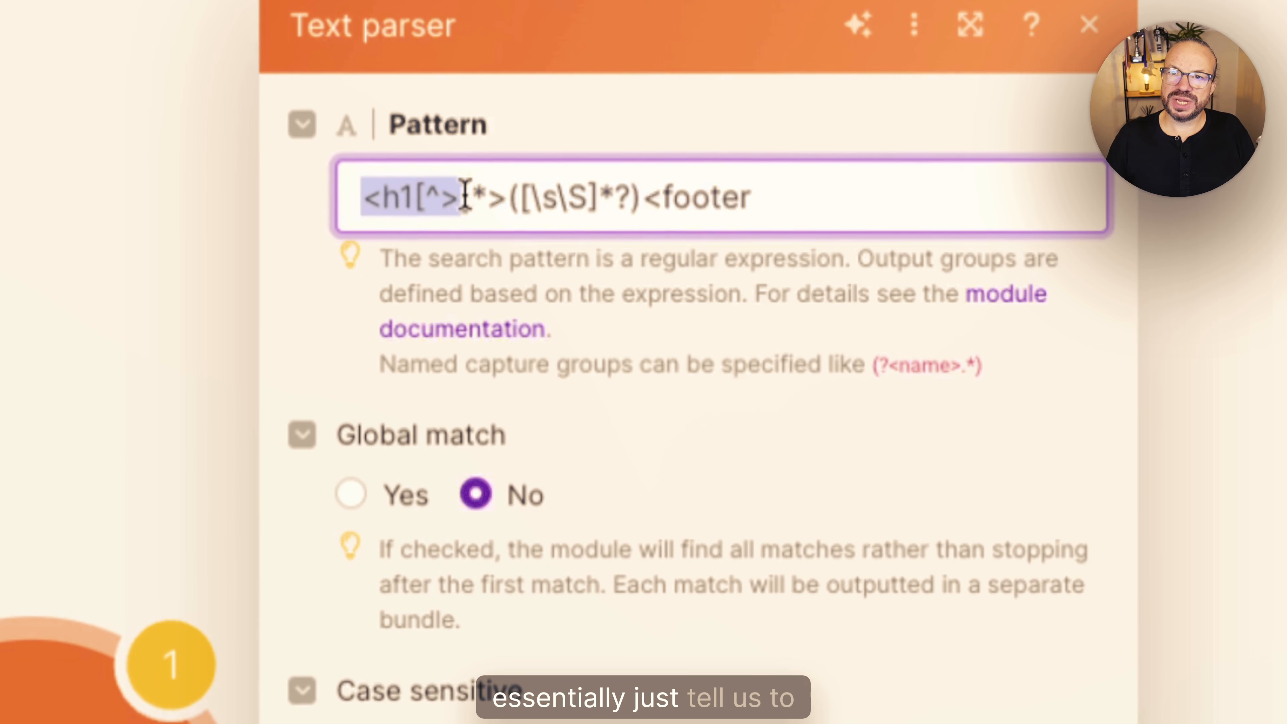
left_click_drag(464, 195, 808, 193)
left_click(809, 193)
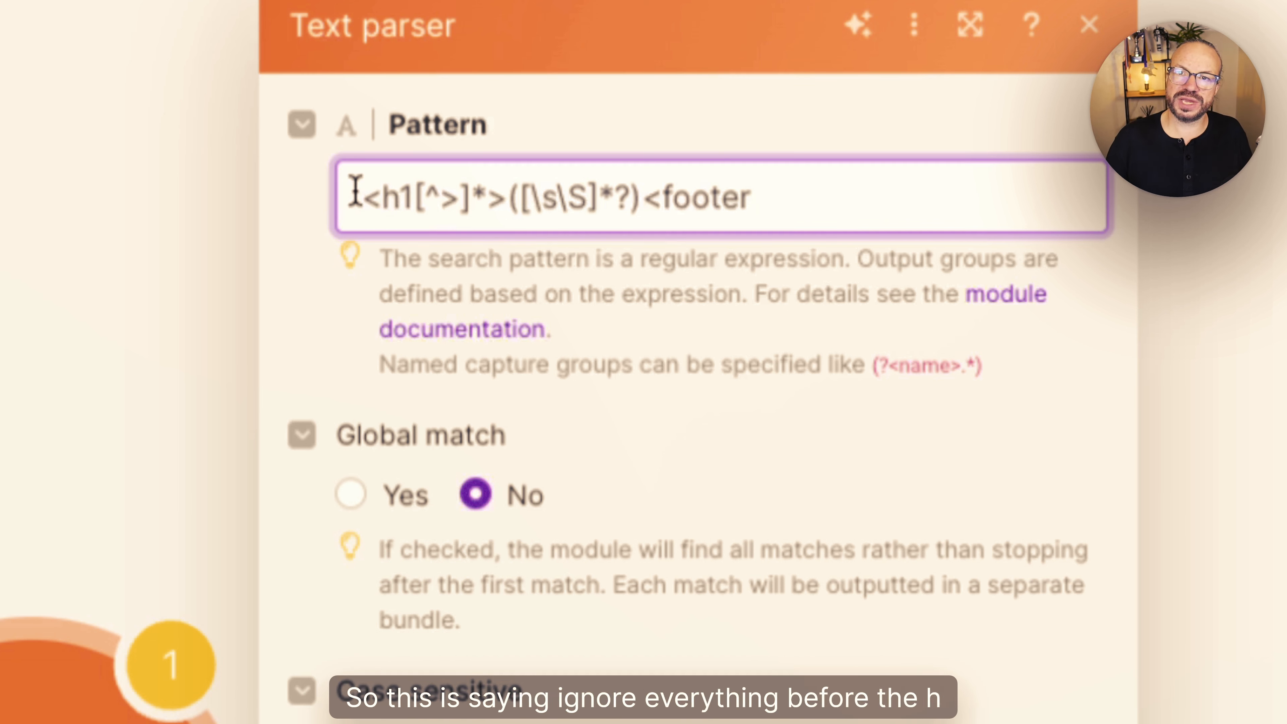
left_click_drag(357, 196, 422, 195)
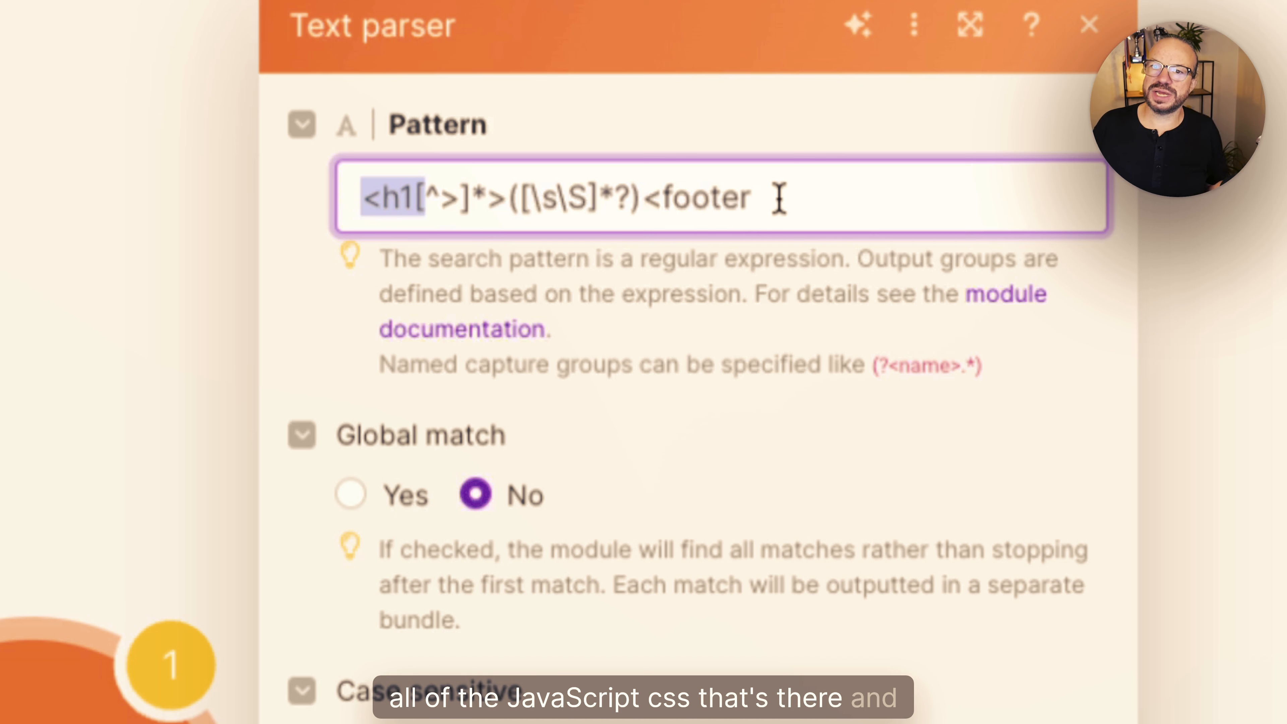
left_click_drag(643, 198, 405, 197)
left_click(794, 152)
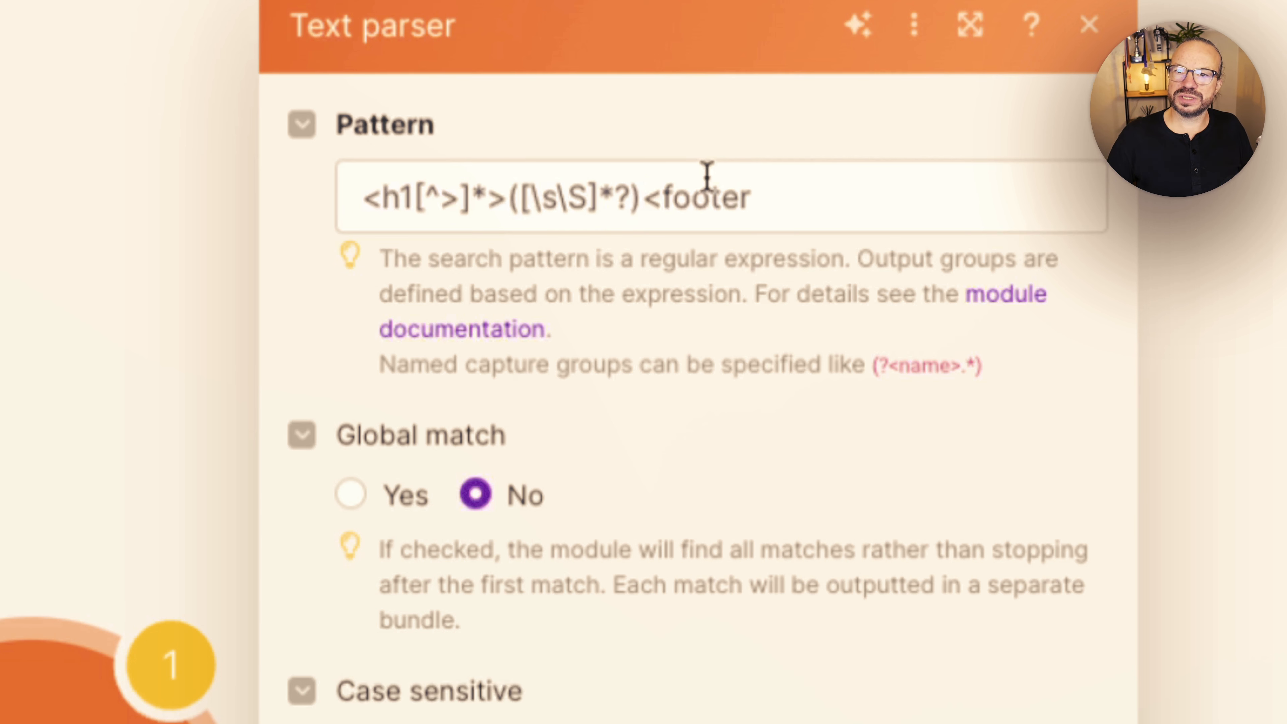
left_click_drag(643, 198, 368, 200)
left_click(375, 203)
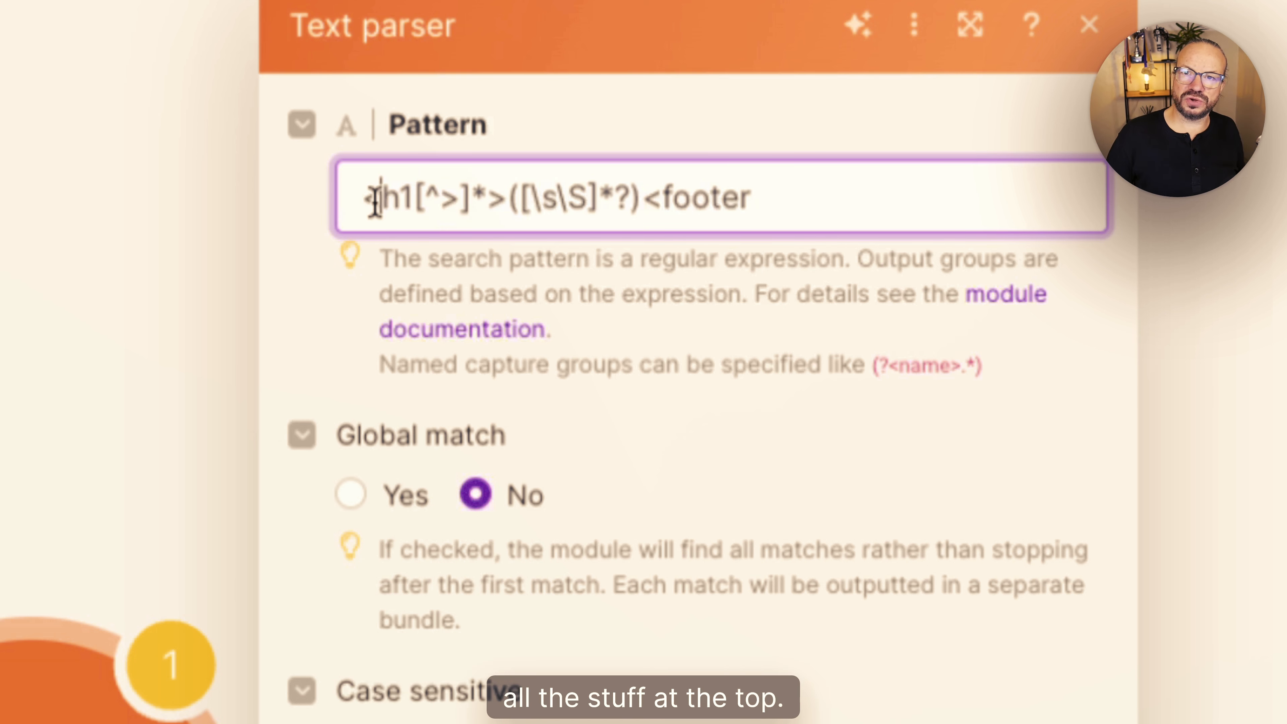
left_click_drag(375, 202, 314, 207)
left_click(890, 201)
left_click(542, 198)
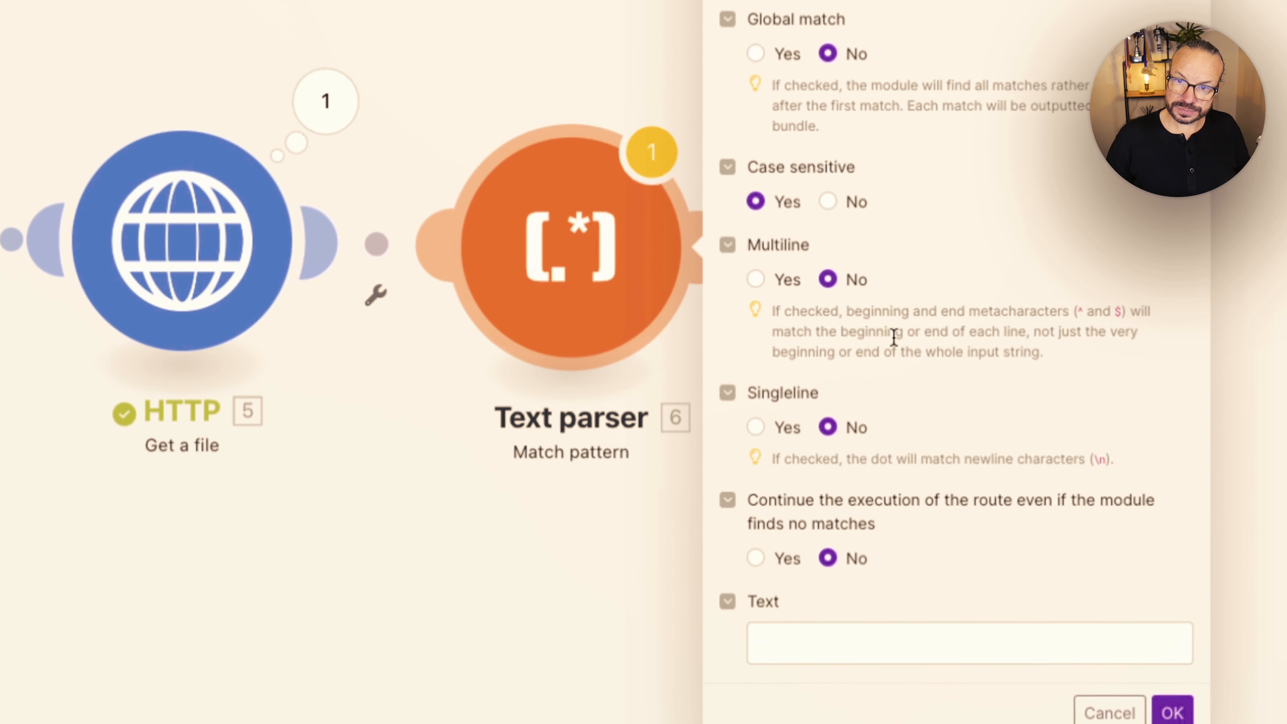
- Map the HTTP module's Data into the Match pattern module's Text field and confirm the settings
left_click(841, 638)
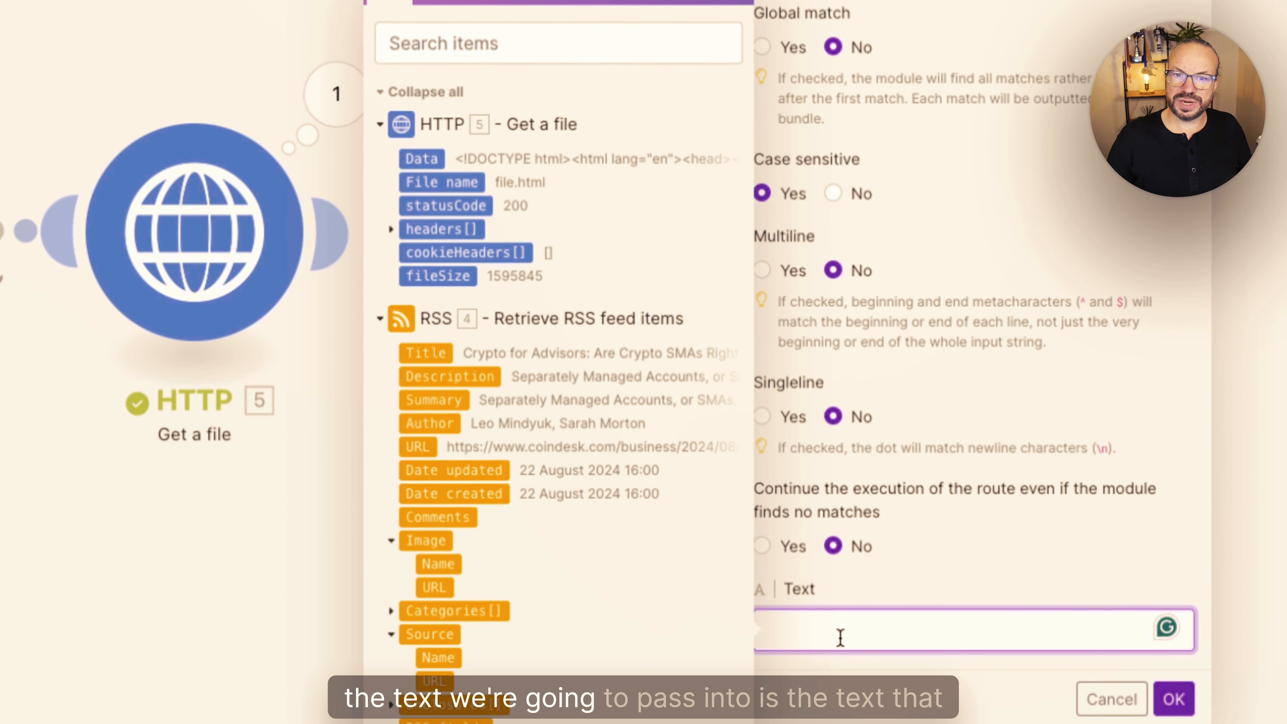
left_click(425, 159)
left_click(1174, 699)
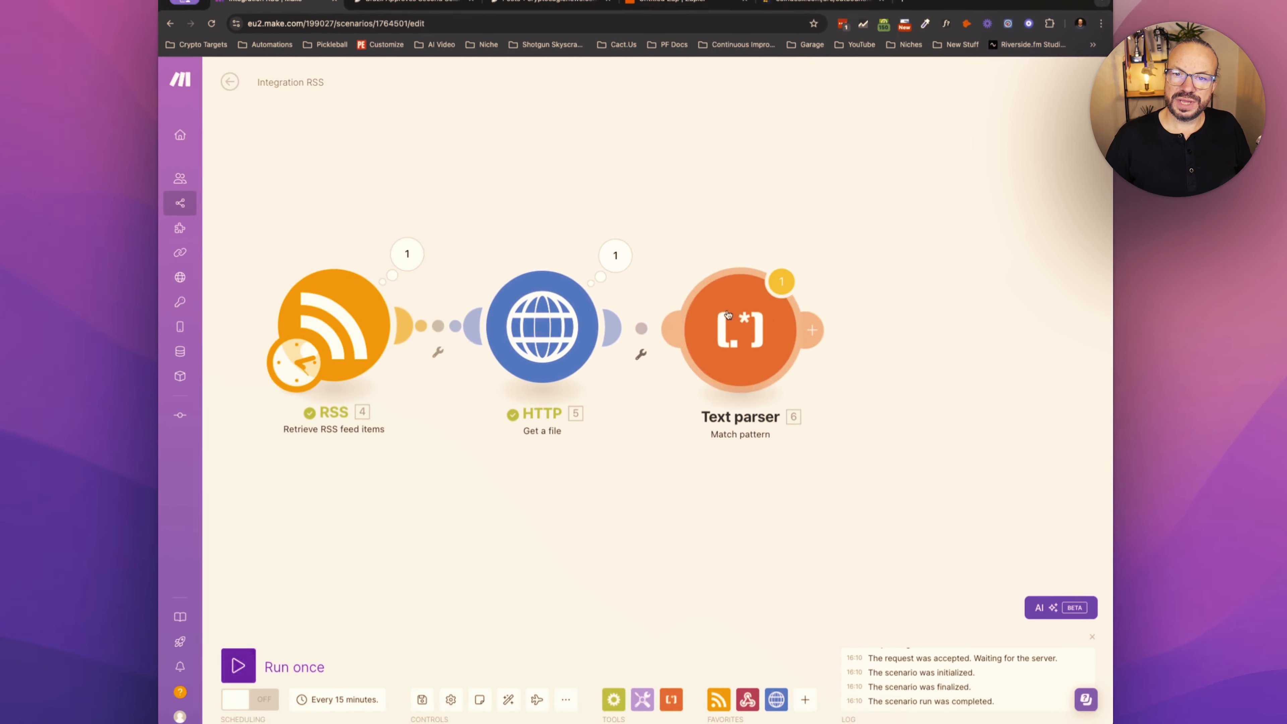
- Run the scenario once and expand the $1 value in the Text parser's output bundle
left_click(241, 670)
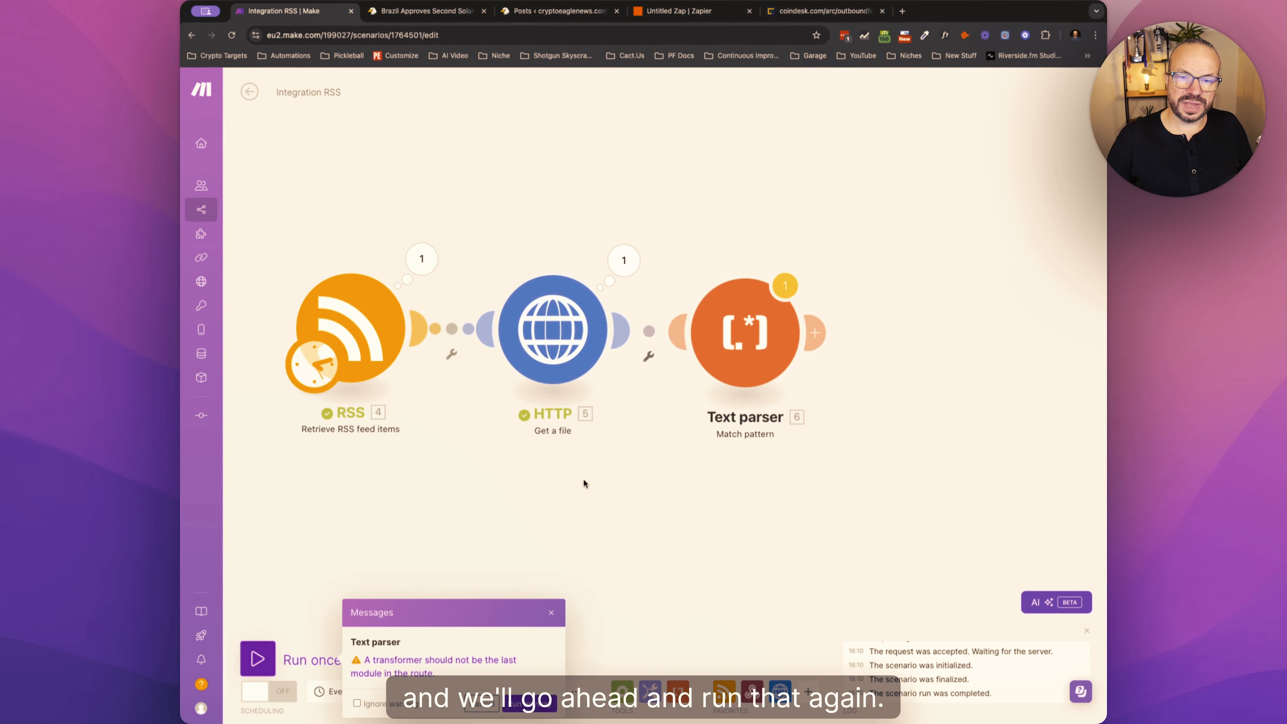
left_click(530, 702)
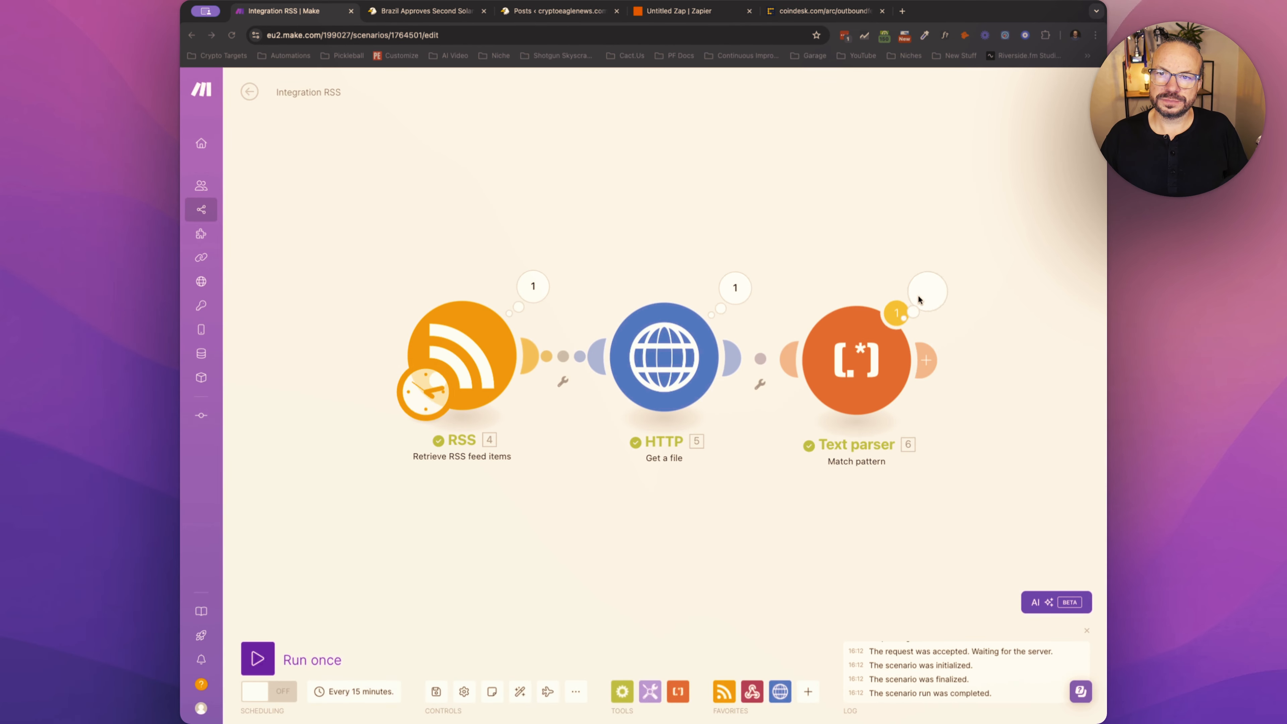
left_click(927, 293)
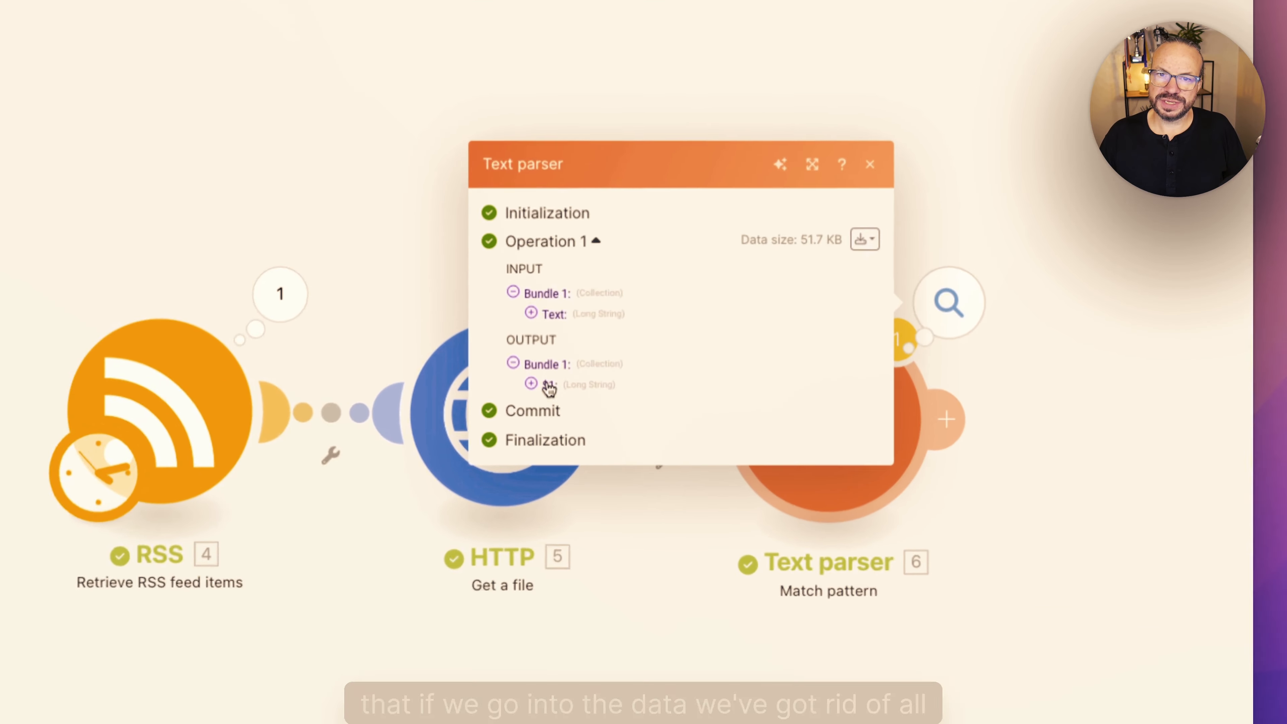
left_click(684, 340)
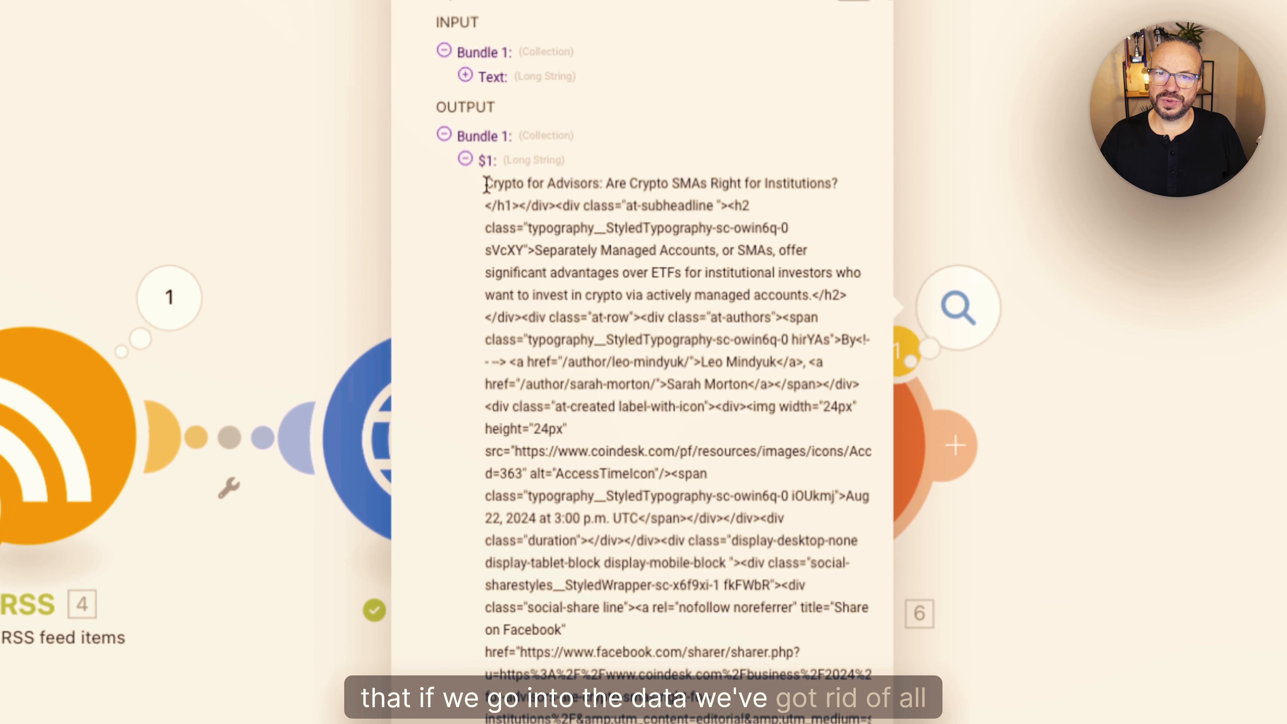
- Examine the extracted $1 value from the article title downward, checking it for HTML code, and close the output
left_click_drag(486, 183, 720, 195)
left_click(714, 196)
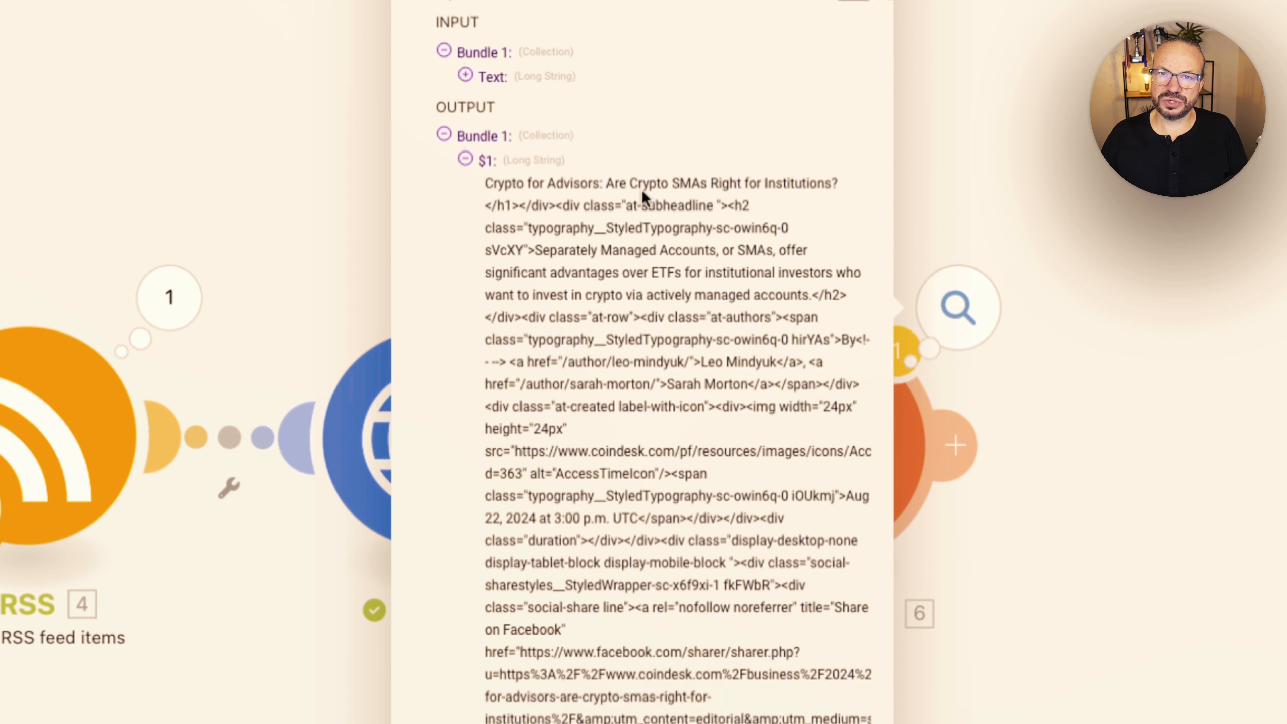
left_click_drag(486, 182, 826, 186)
left_click(688, 189)
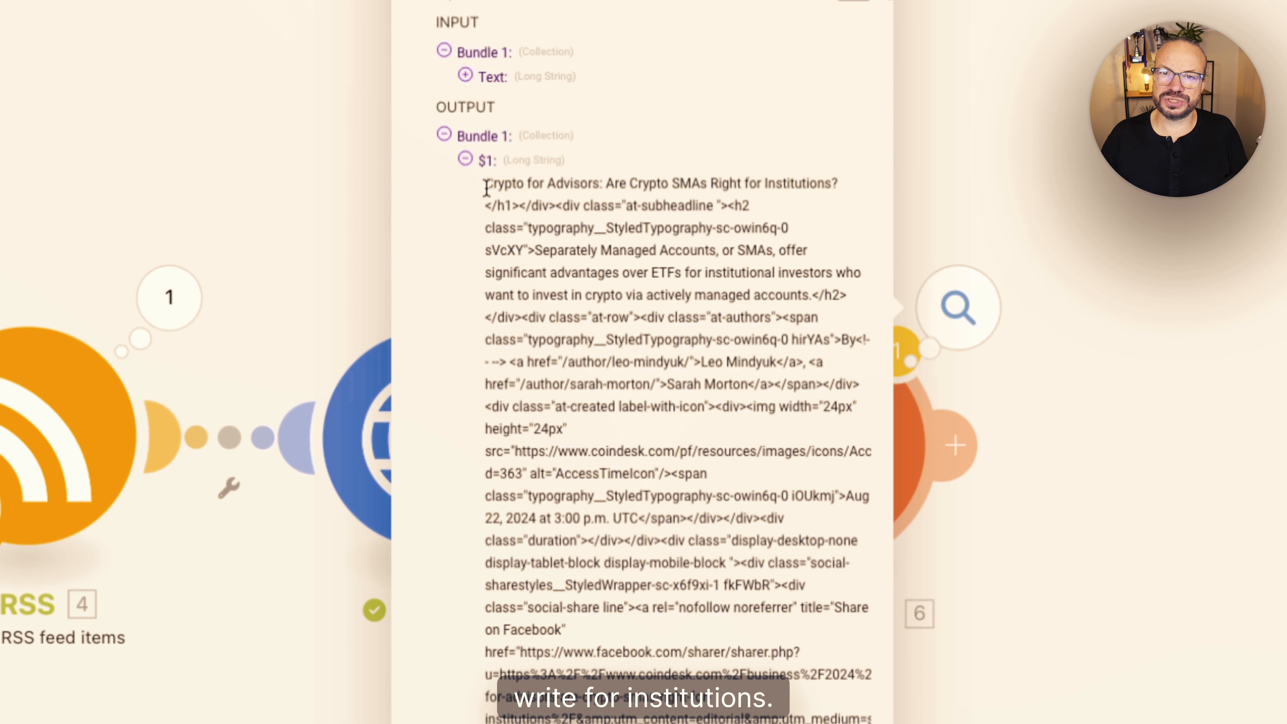
left_click_drag(486, 188, 649, 607)
scroll(650, 606, "down", 20)
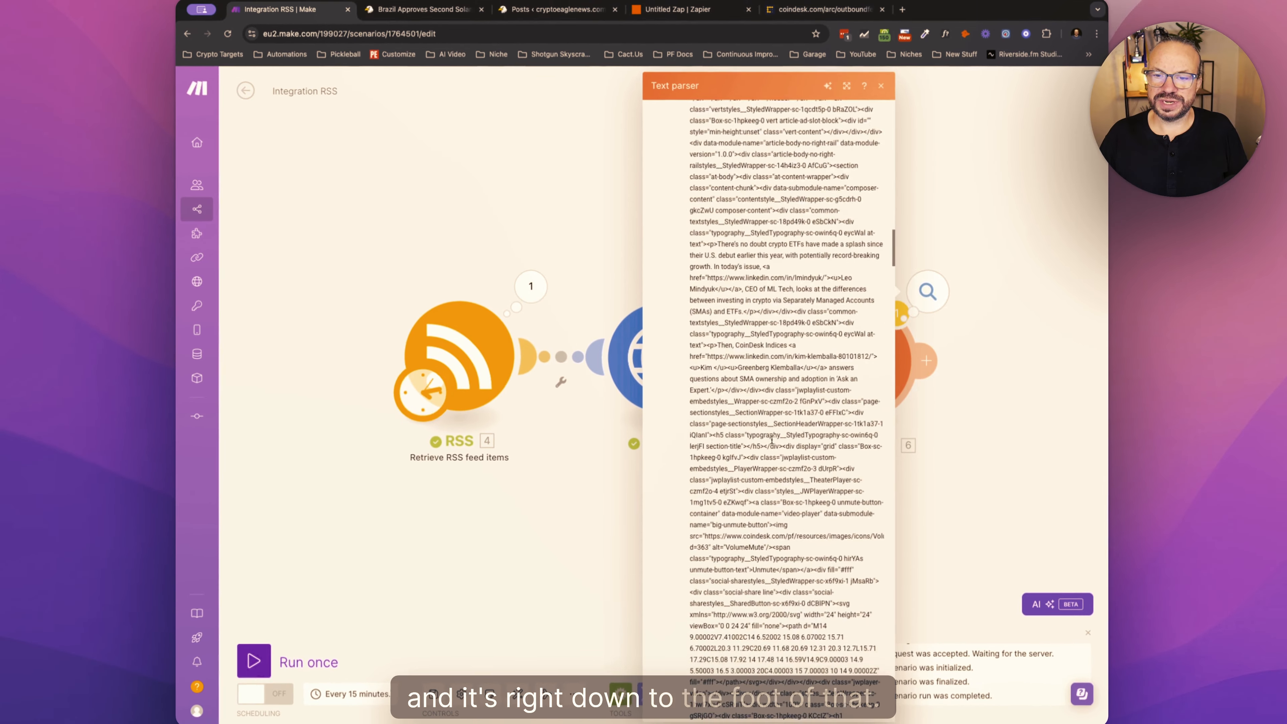
scroll(771, 439, "up", 20)
left_click(802, 413)
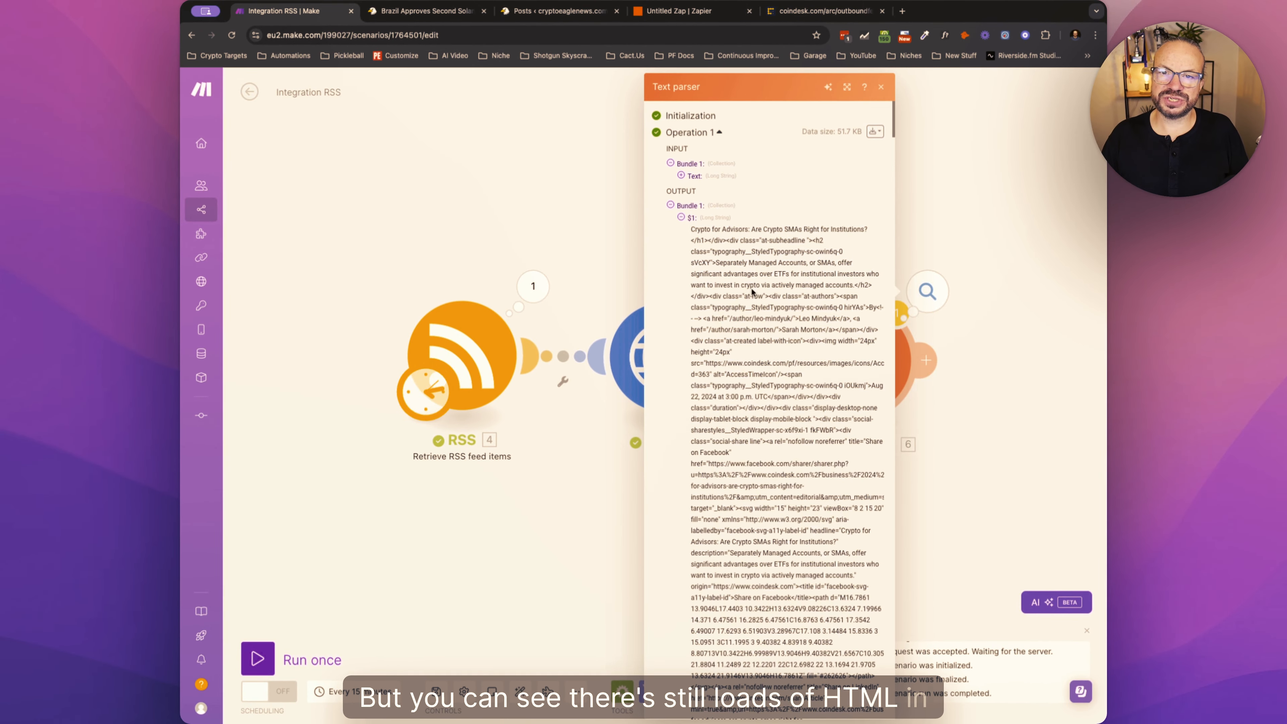
left_click_drag(761, 374, 816, 489)
left_click(758, 482)
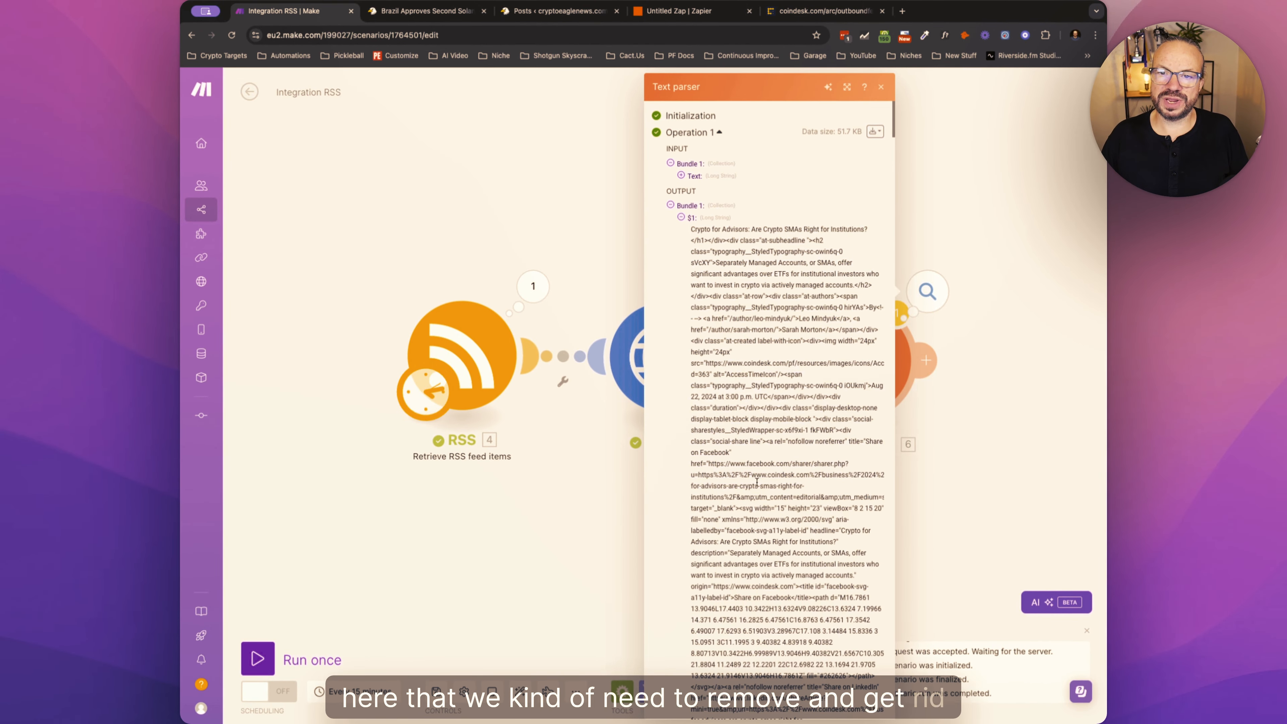
left_click_drag(769, 284, 777, 459)
left_click(1021, 462)
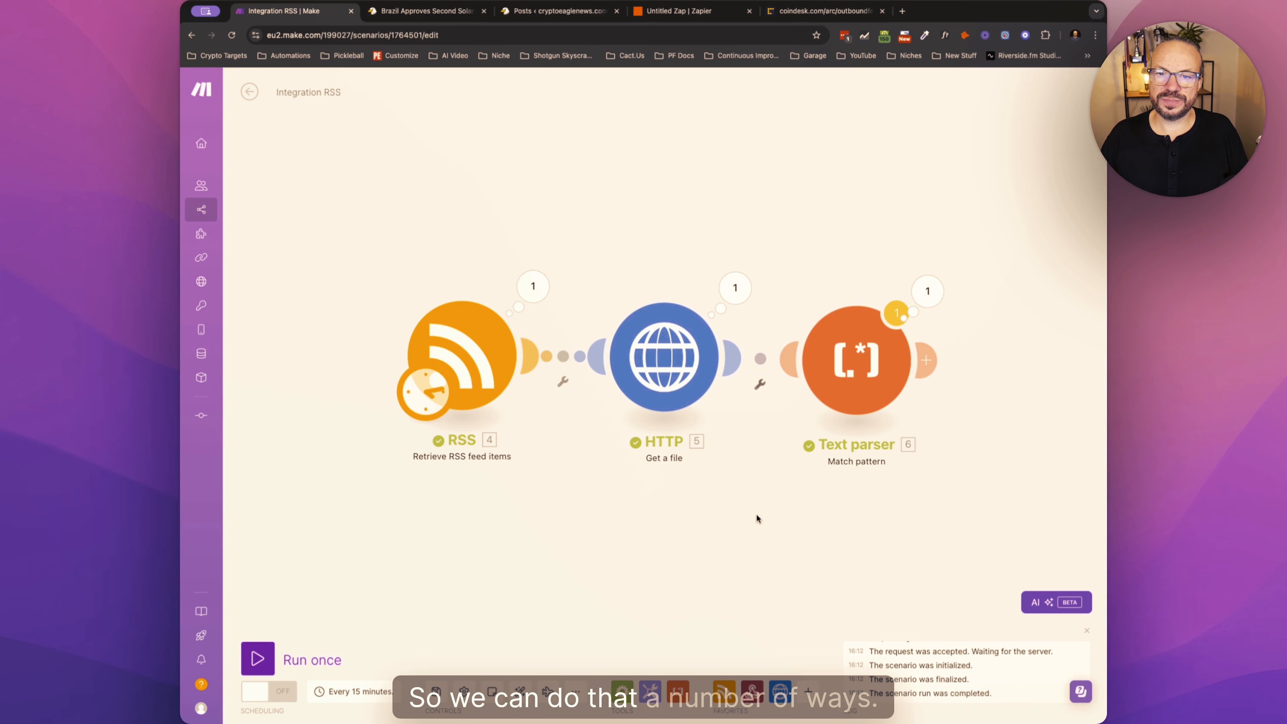
- Add a Text parser HTML to text module after Match pattern and map $1 into its HTML field
left_click(679, 696)
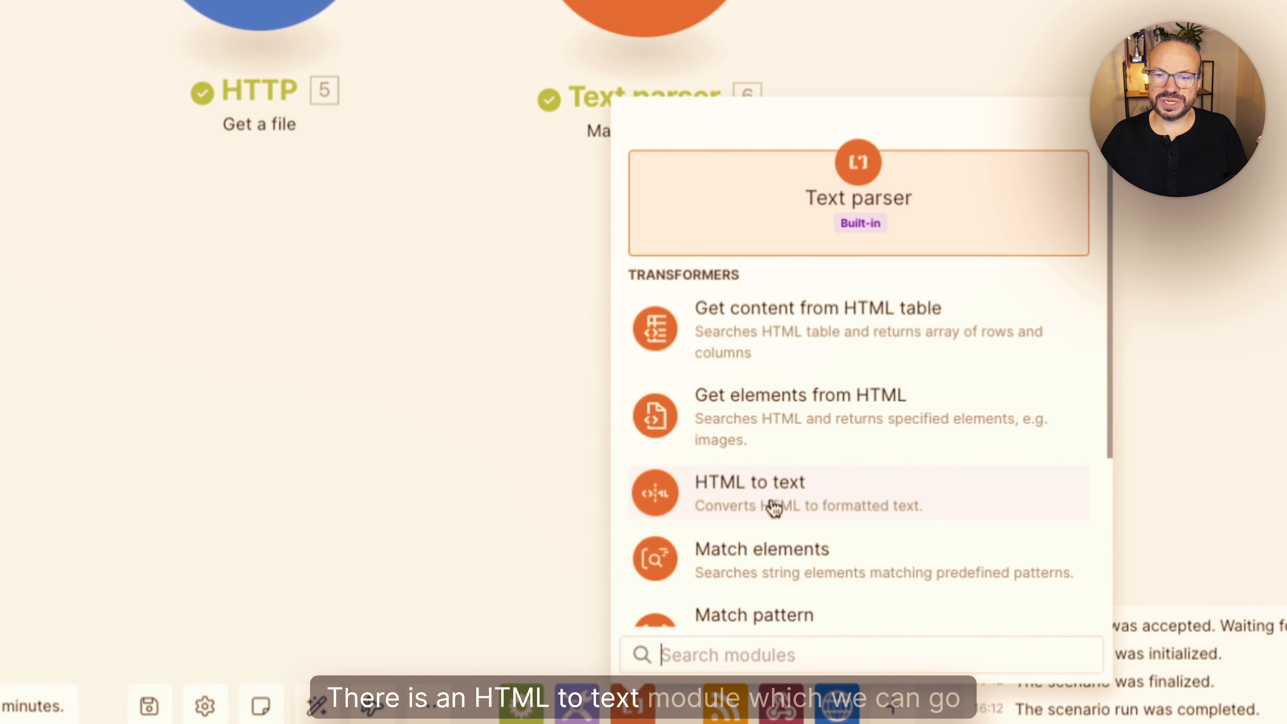
left_click(773, 505)
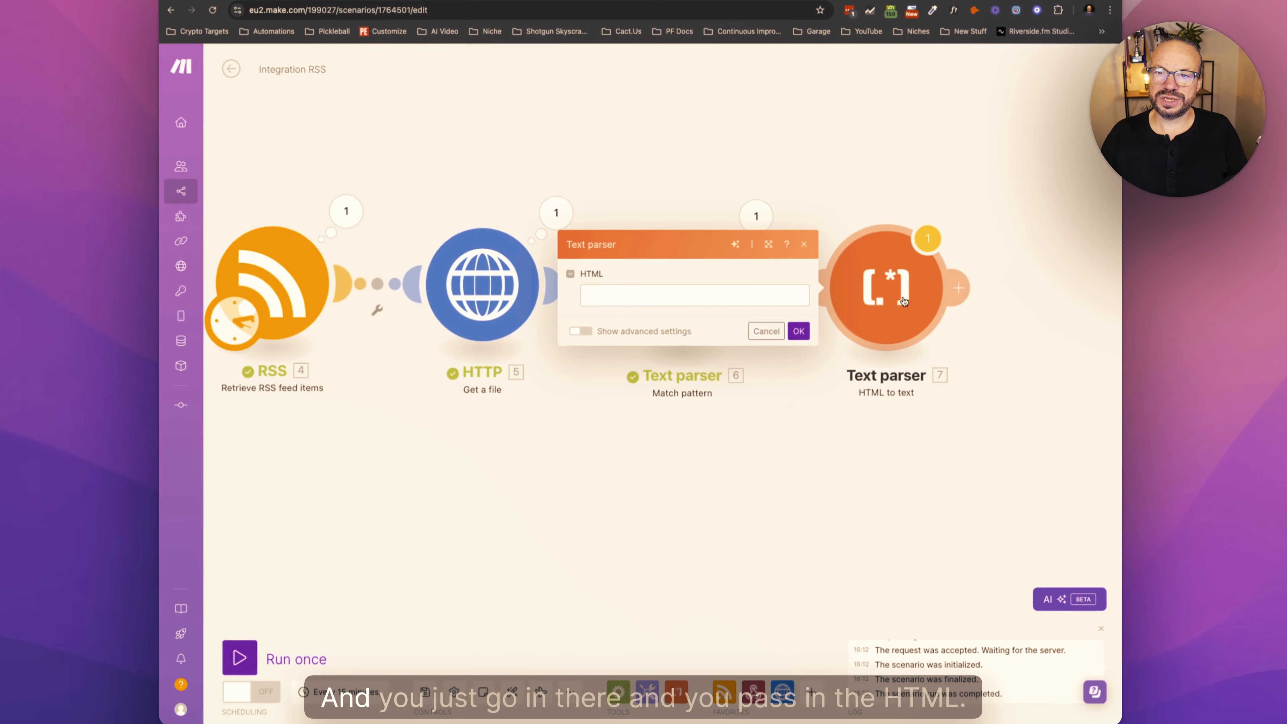
left_click(798, 296)
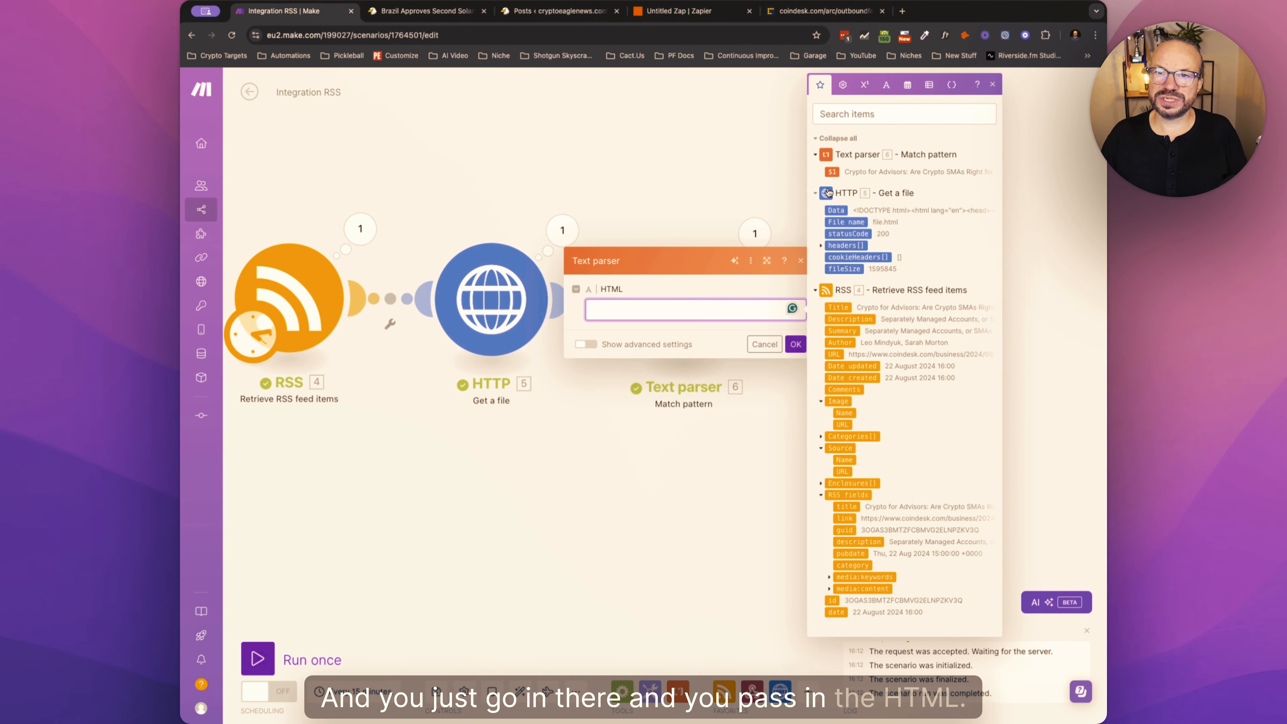
left_click(832, 170)
left_click(795, 344)
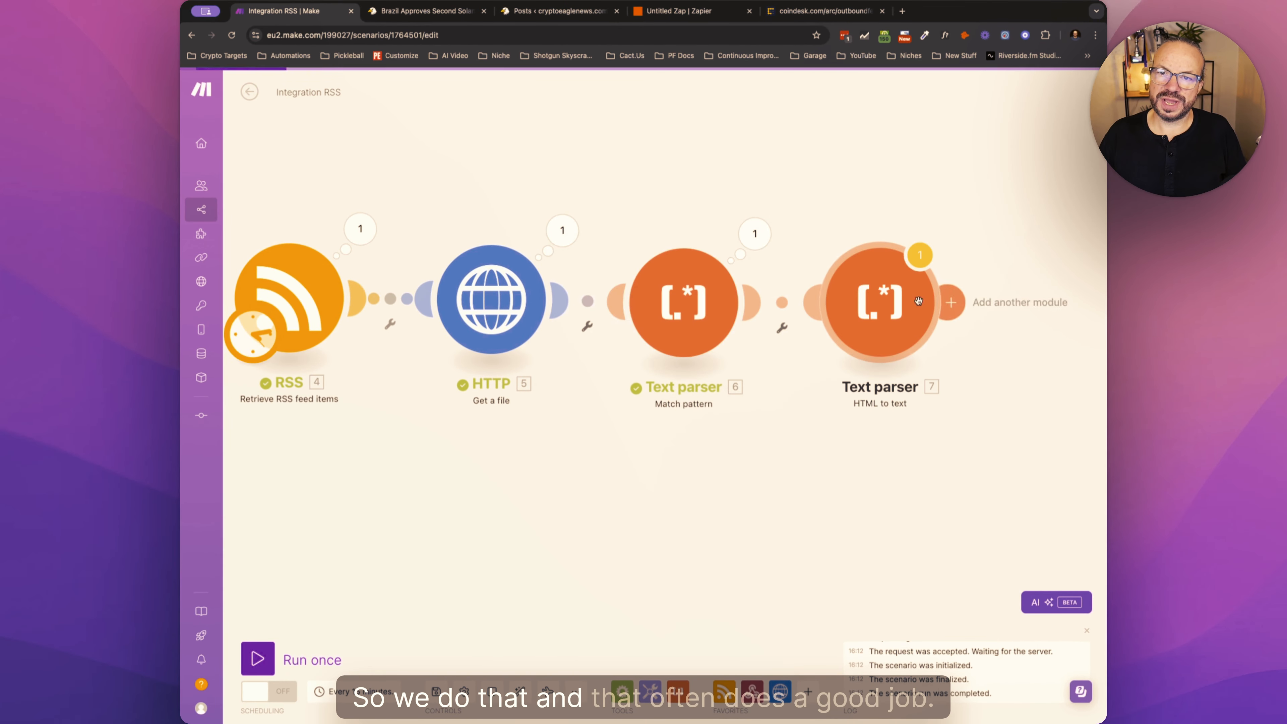
- Delete the HTML to text module from the end of the scenario
right_click(893, 305)
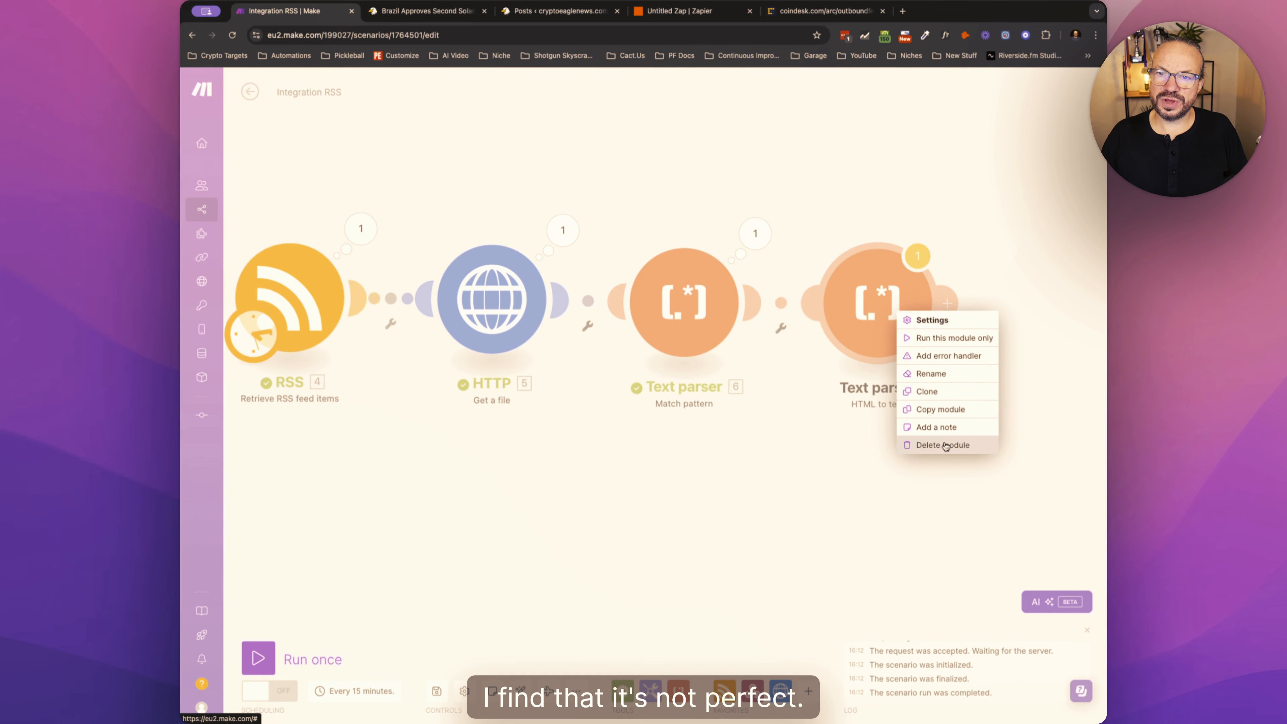
left_click(944, 446)
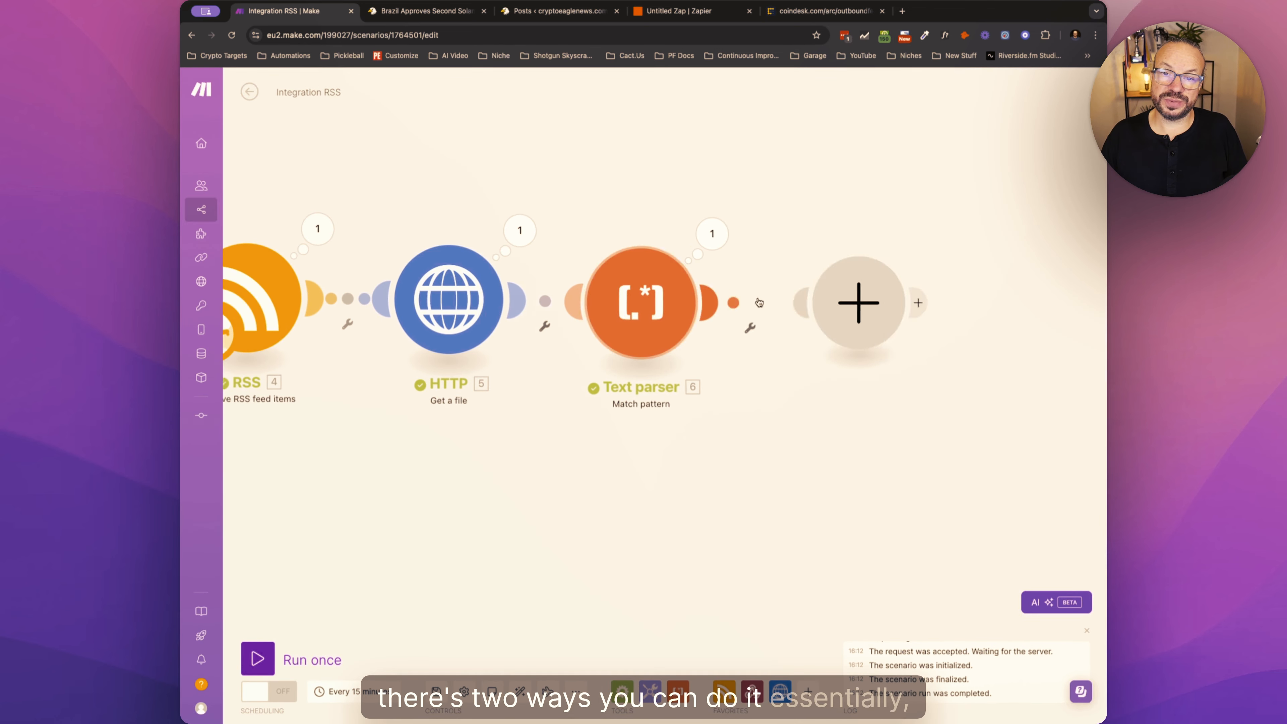
- Add a Tools Set variable module after the Text parser and name its variable StrippedHTML
left_click(650, 691)
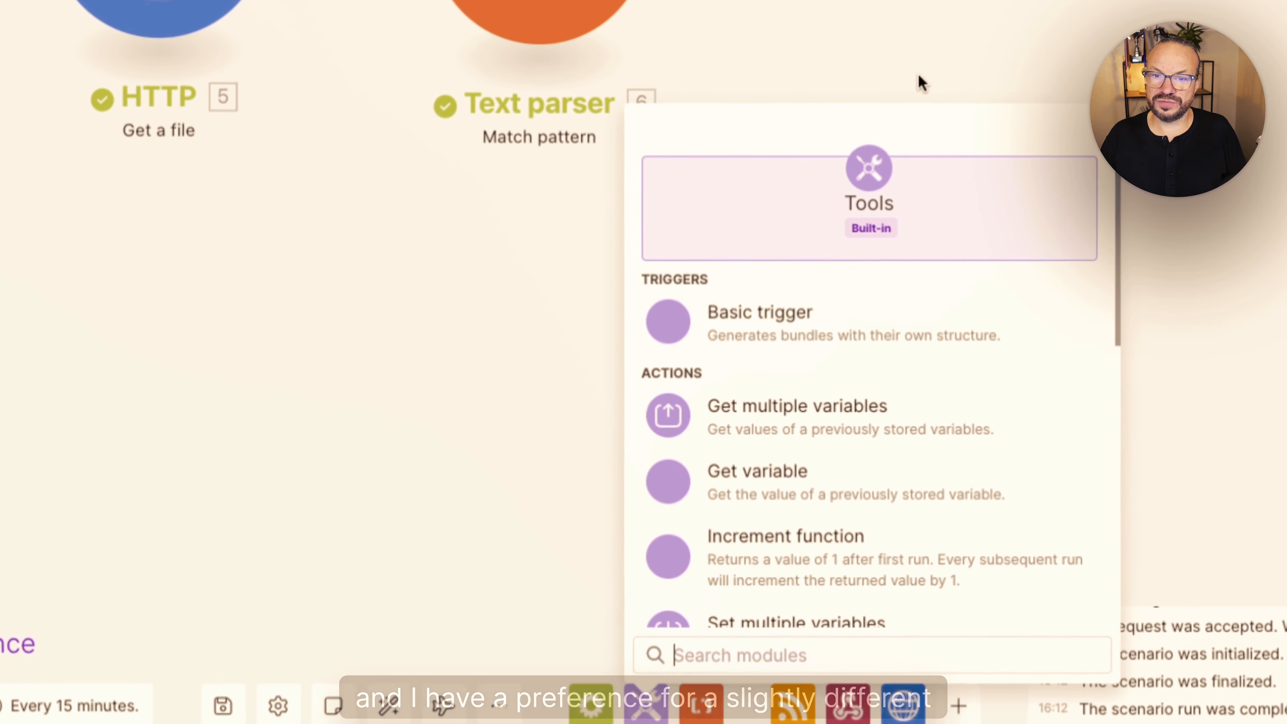
scroll(843, 384, "down", 3)
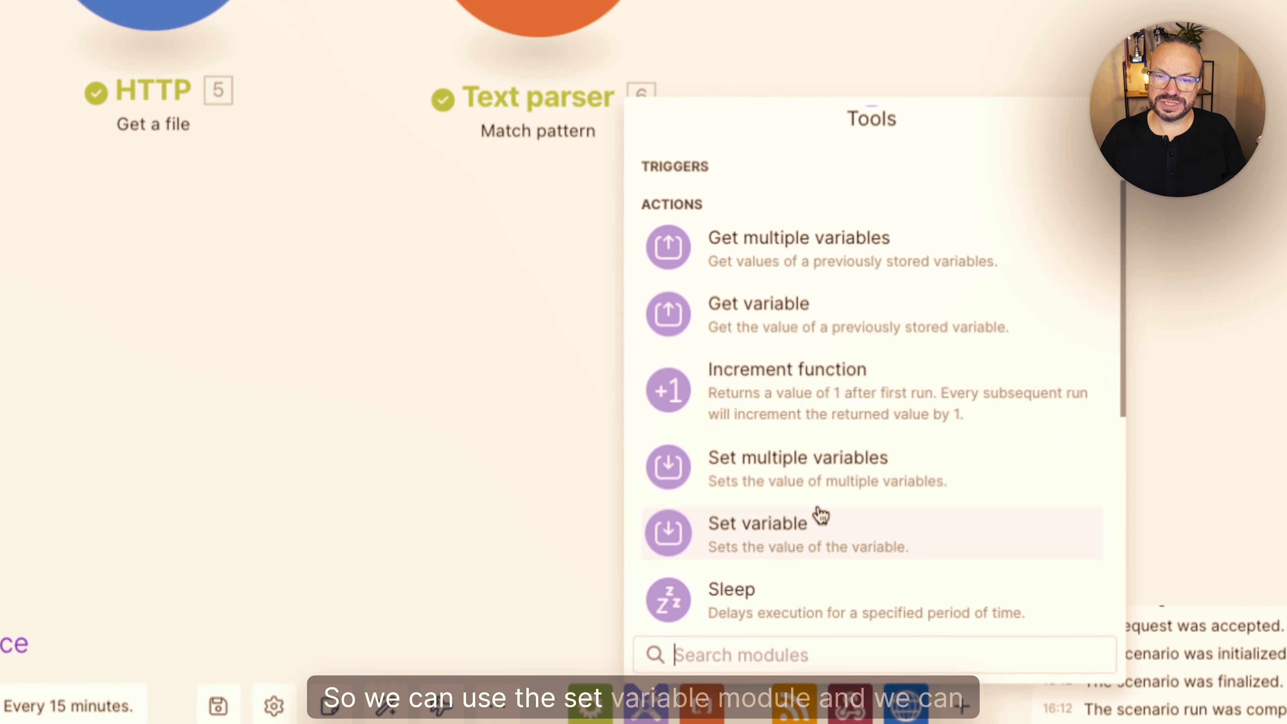
left_click(821, 515)
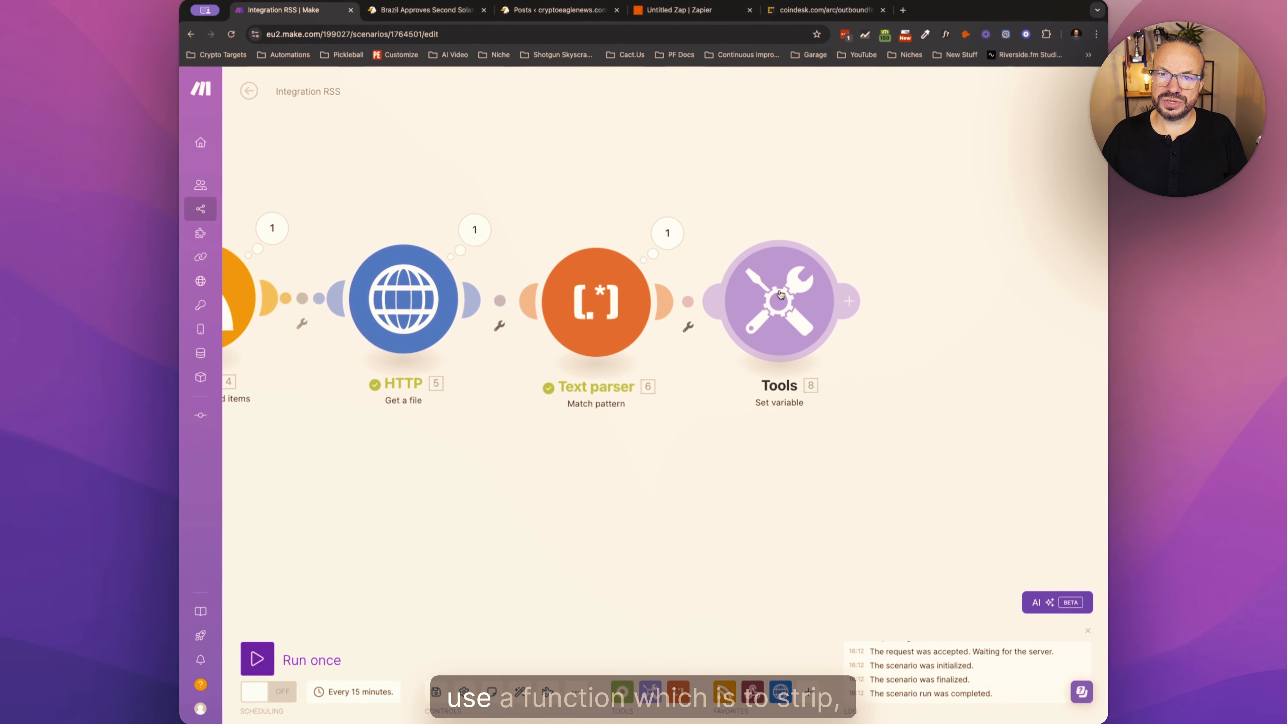
left_click(780, 295)
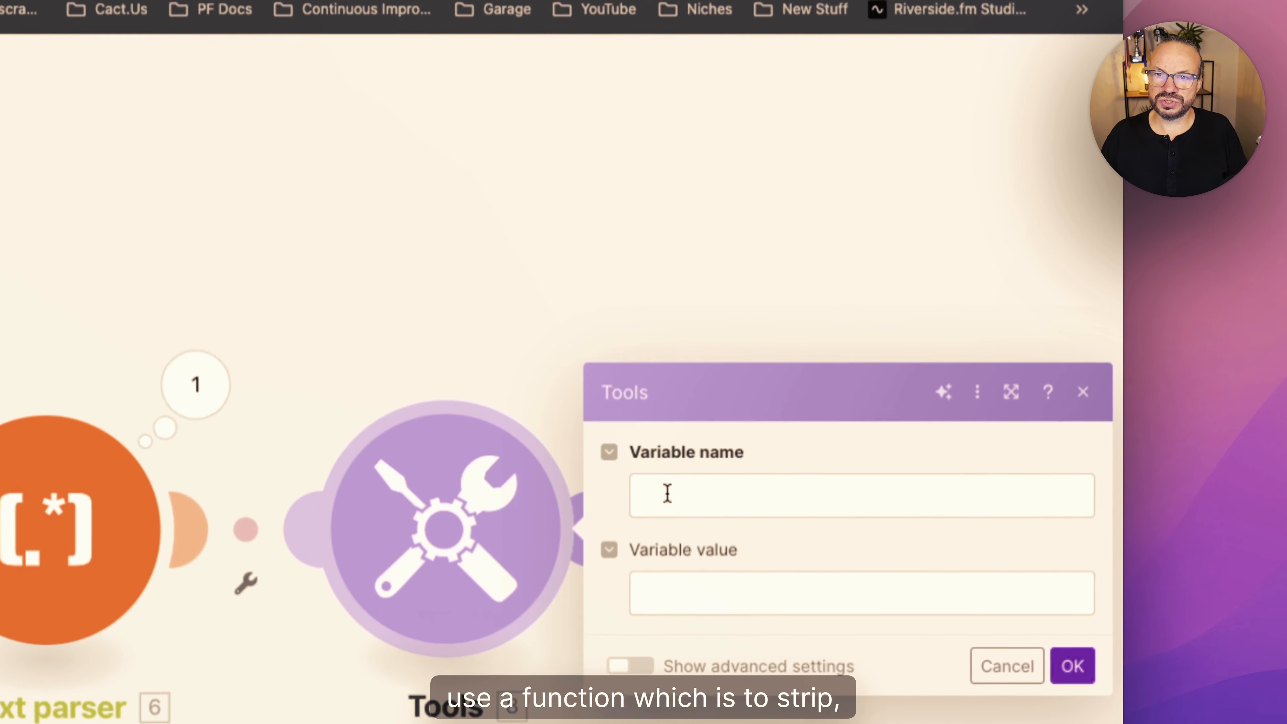
left_click(668, 492)
type("Stripp")
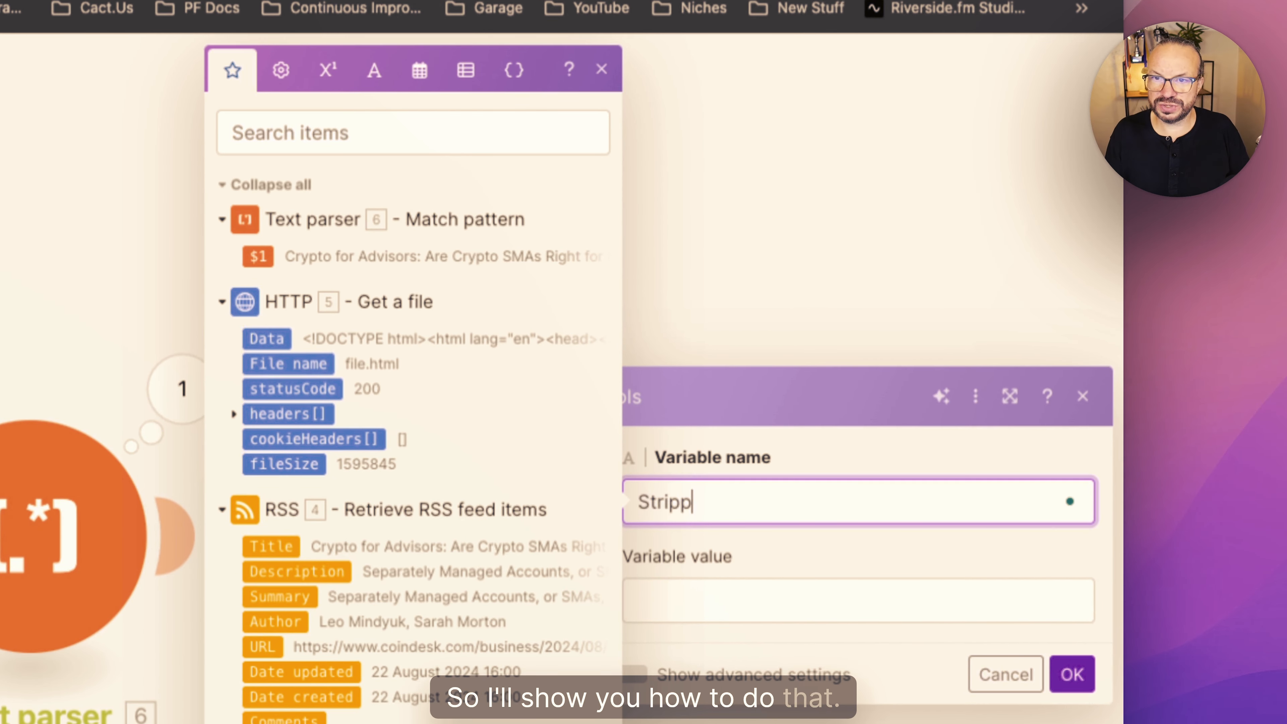
type("edHTML")
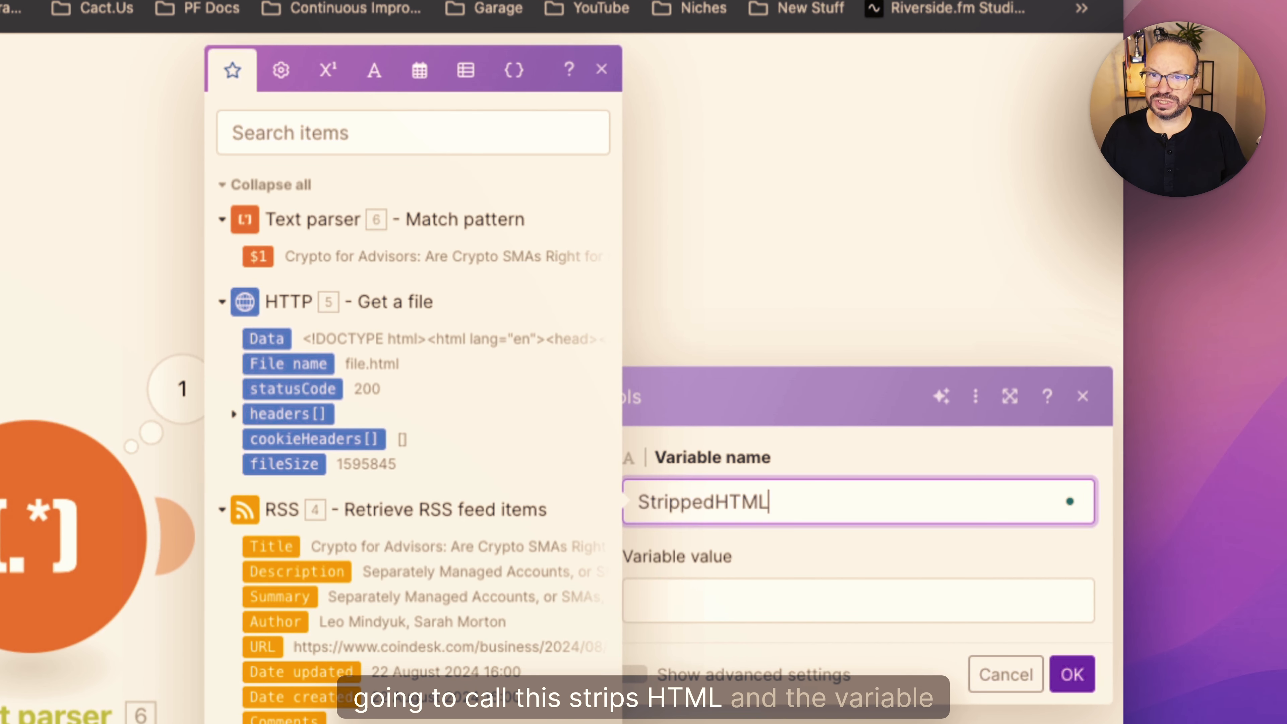
- Set the variable value to the stripHTML function applied to the Text parser's $1 and save the module
key("Tab")
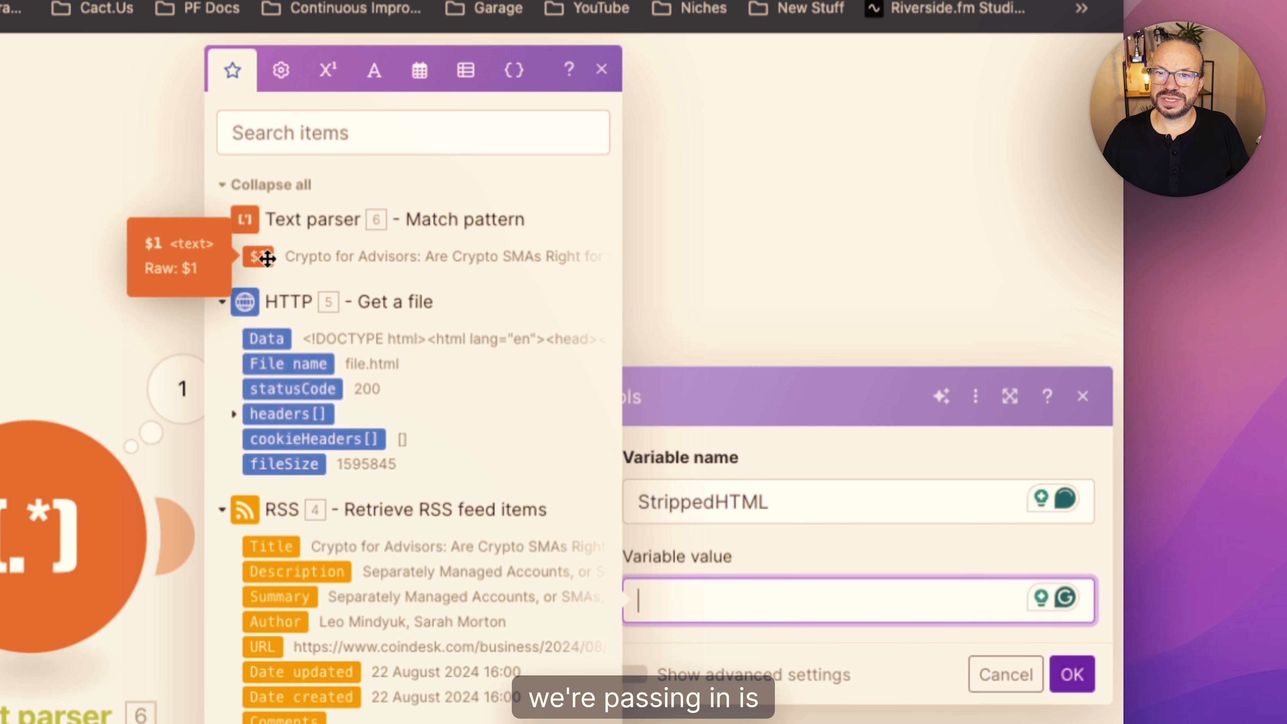
left_click(383, 77)
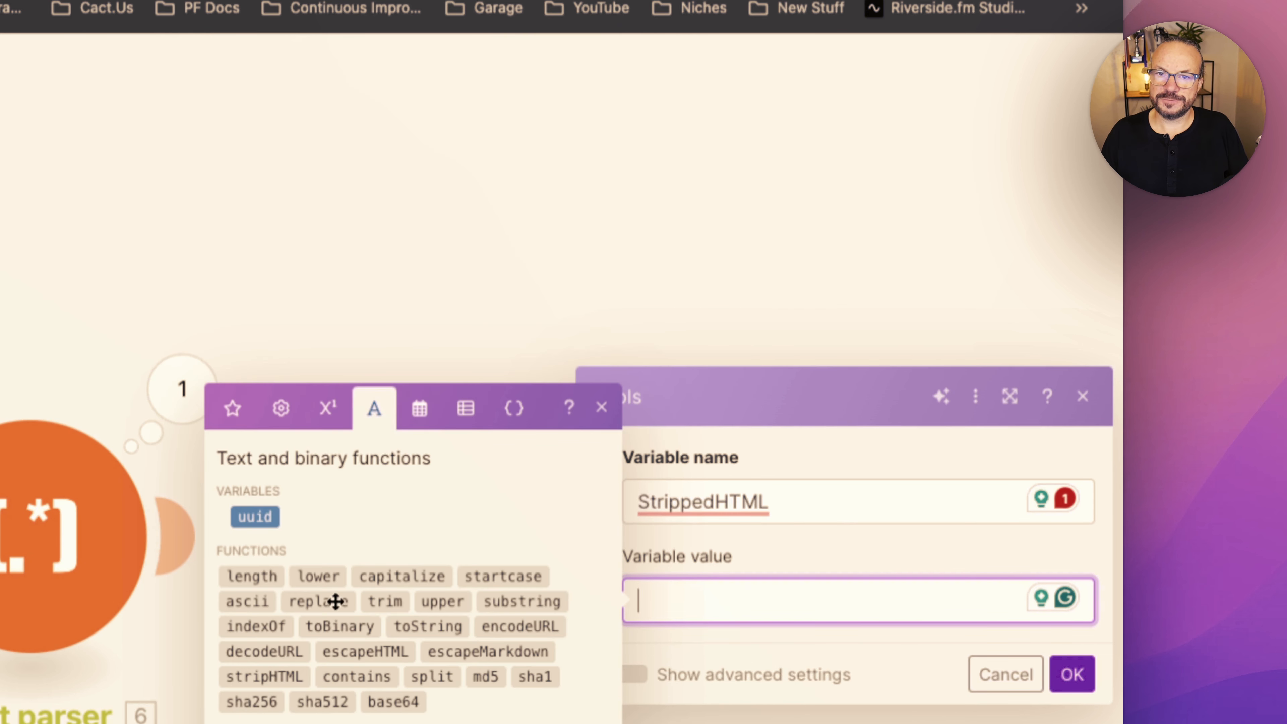
mouse_move(254, 679)
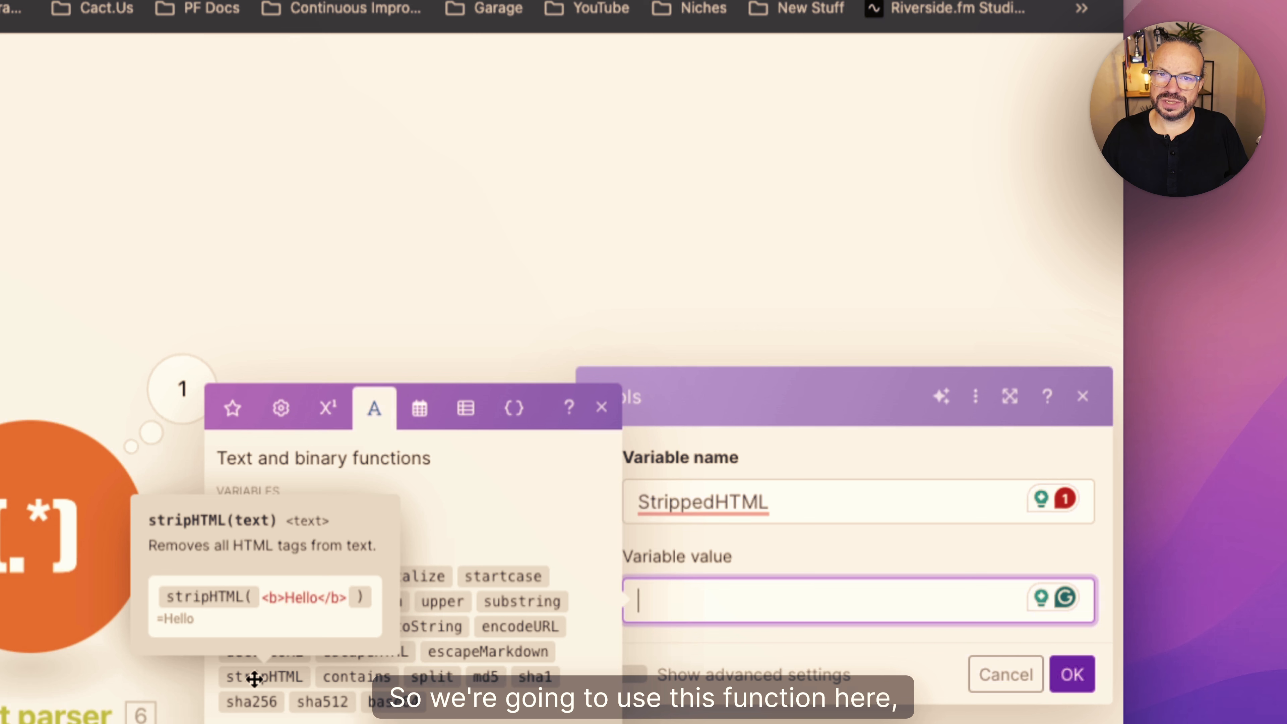
left_click(254, 678)
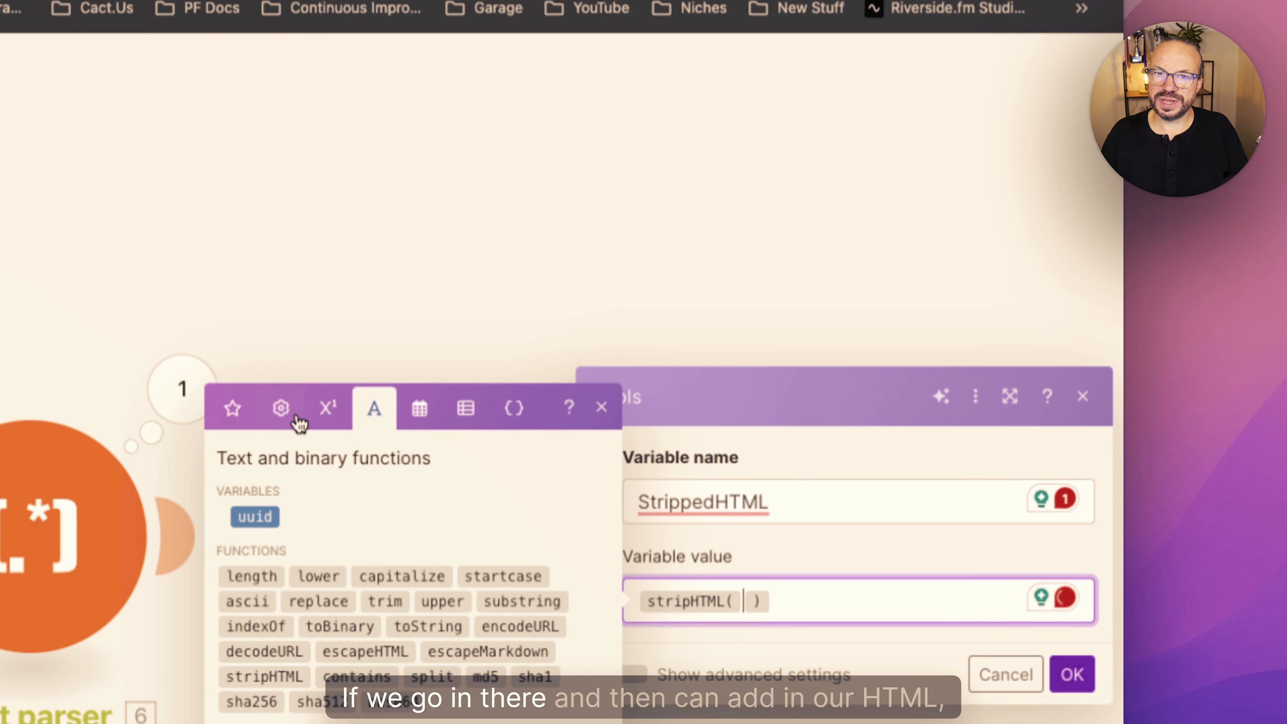
left_click(231, 404)
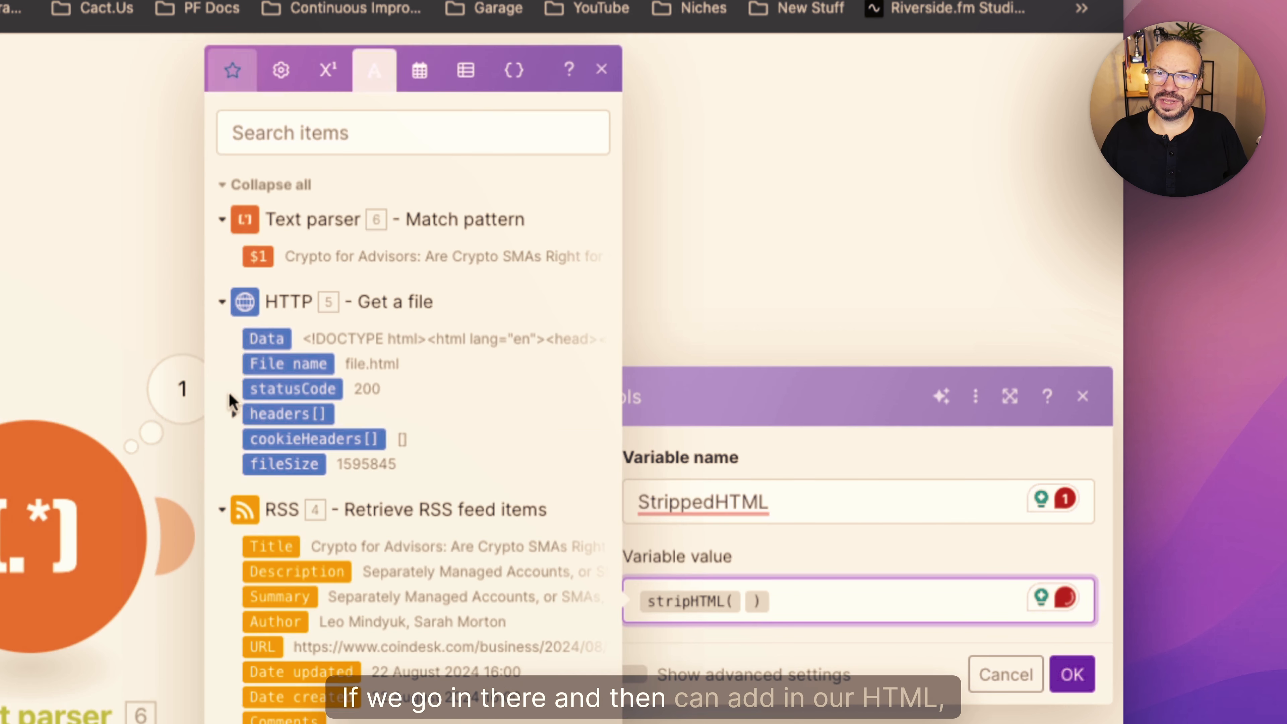
left_click(258, 259)
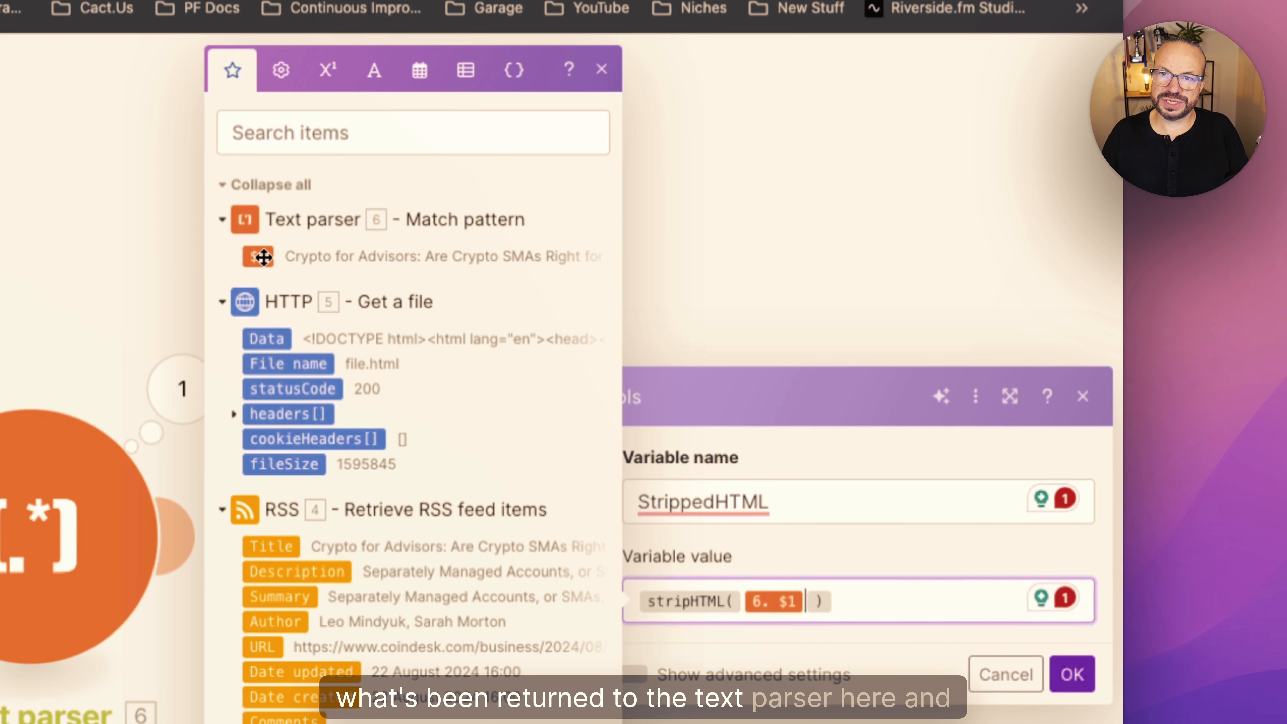
left_click(1071, 674)
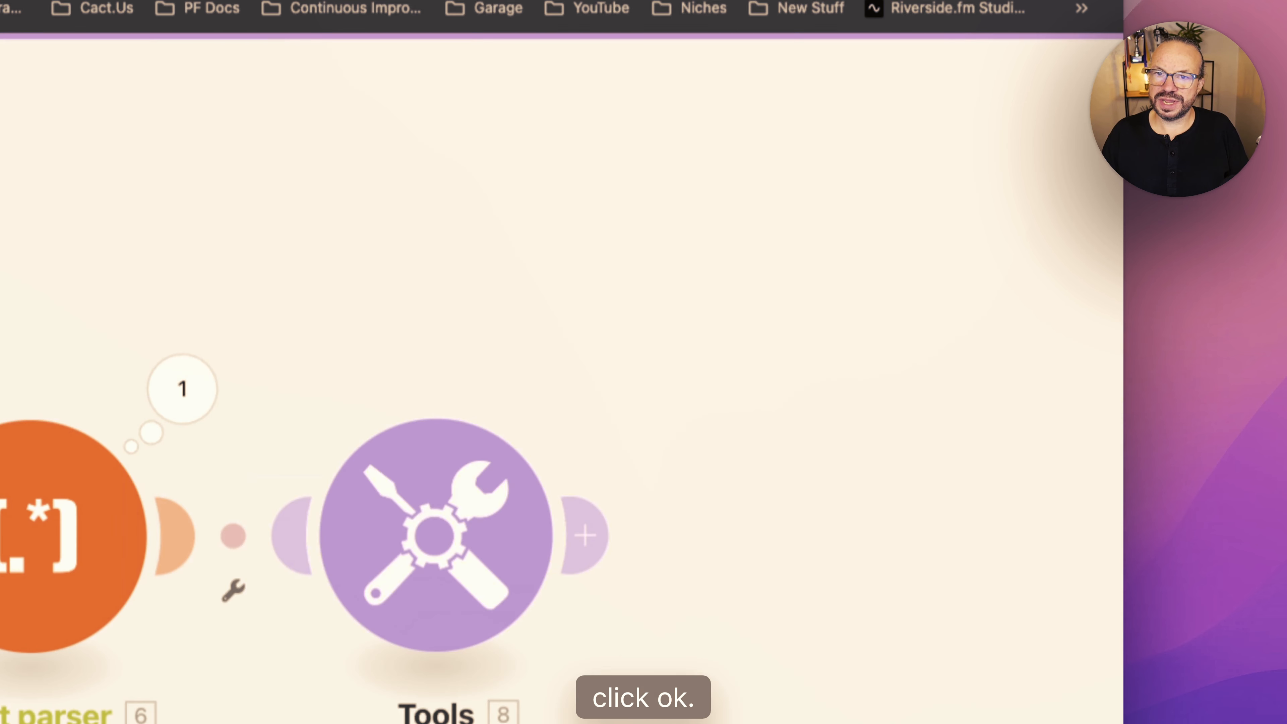
- Run the scenario once, view the Set variable module's output bundle and close it
left_click(717, 342)
left_click(401, 628)
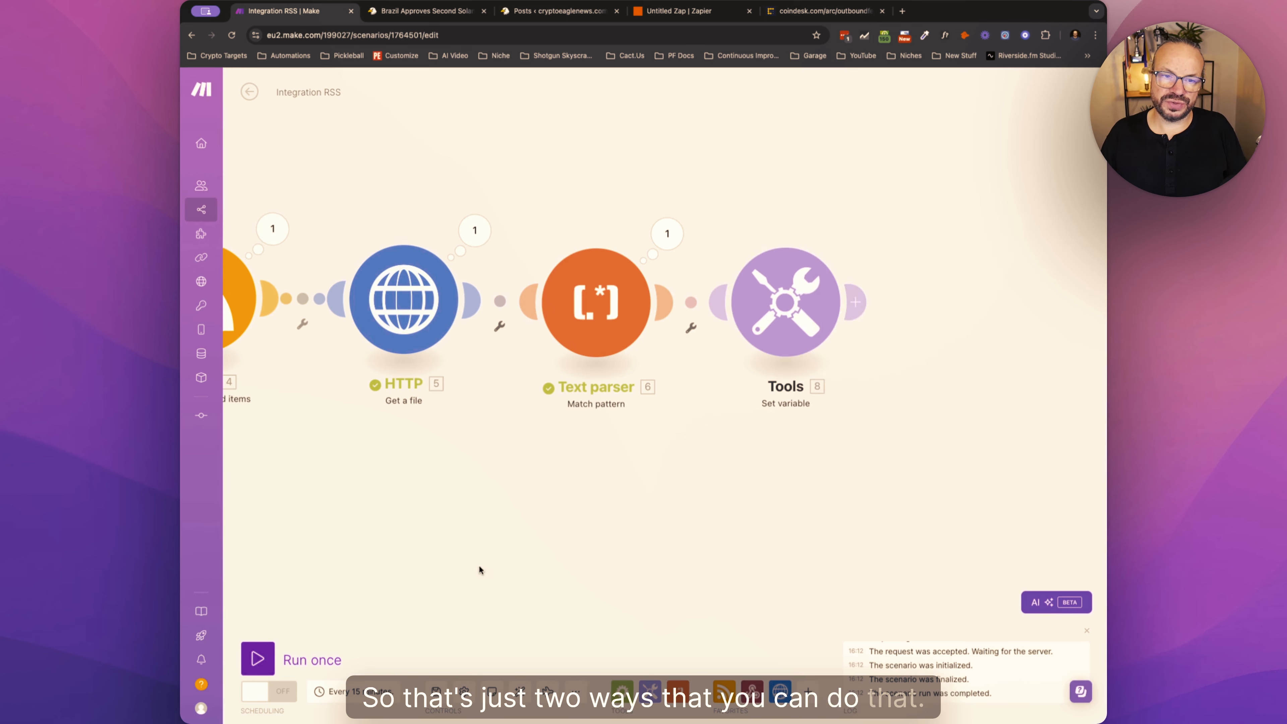
left_click(258, 659)
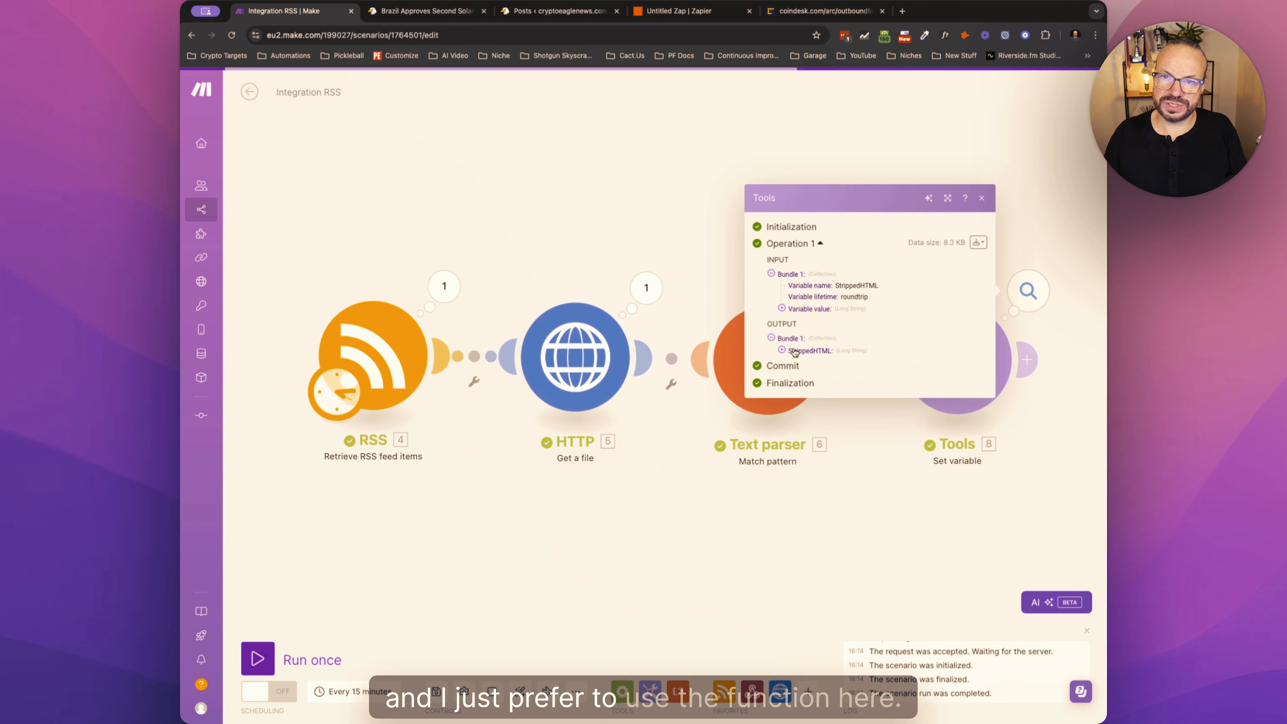
left_click(989, 448)
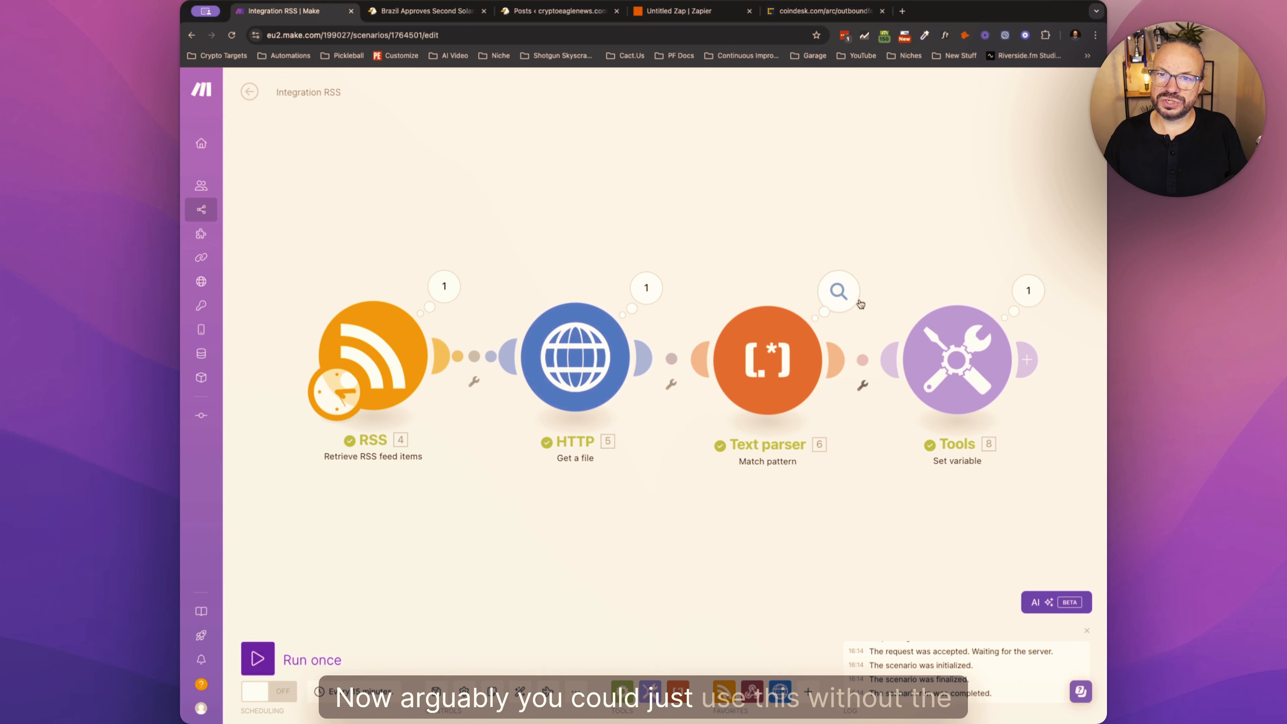
- Review the settings of the Text parser and Set variable modules without changing them
left_click(784, 353)
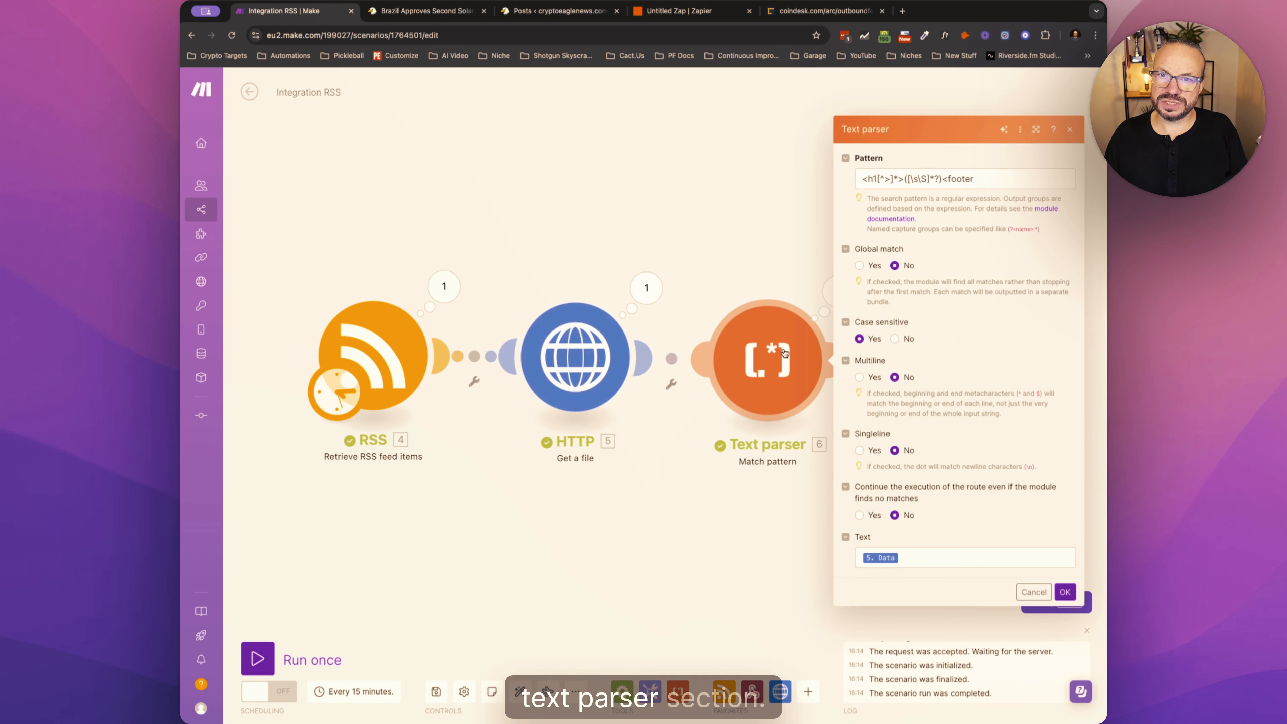
left_click(762, 233)
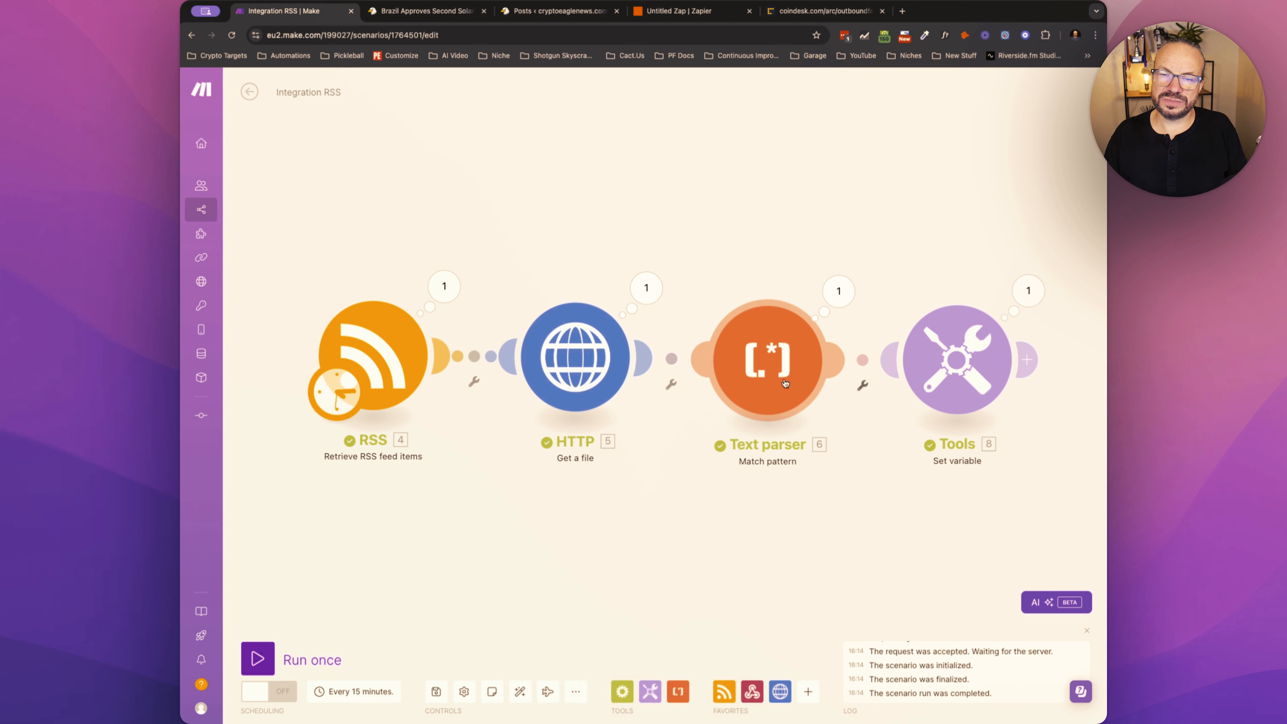
left_click(959, 404)
left_click(842, 425)
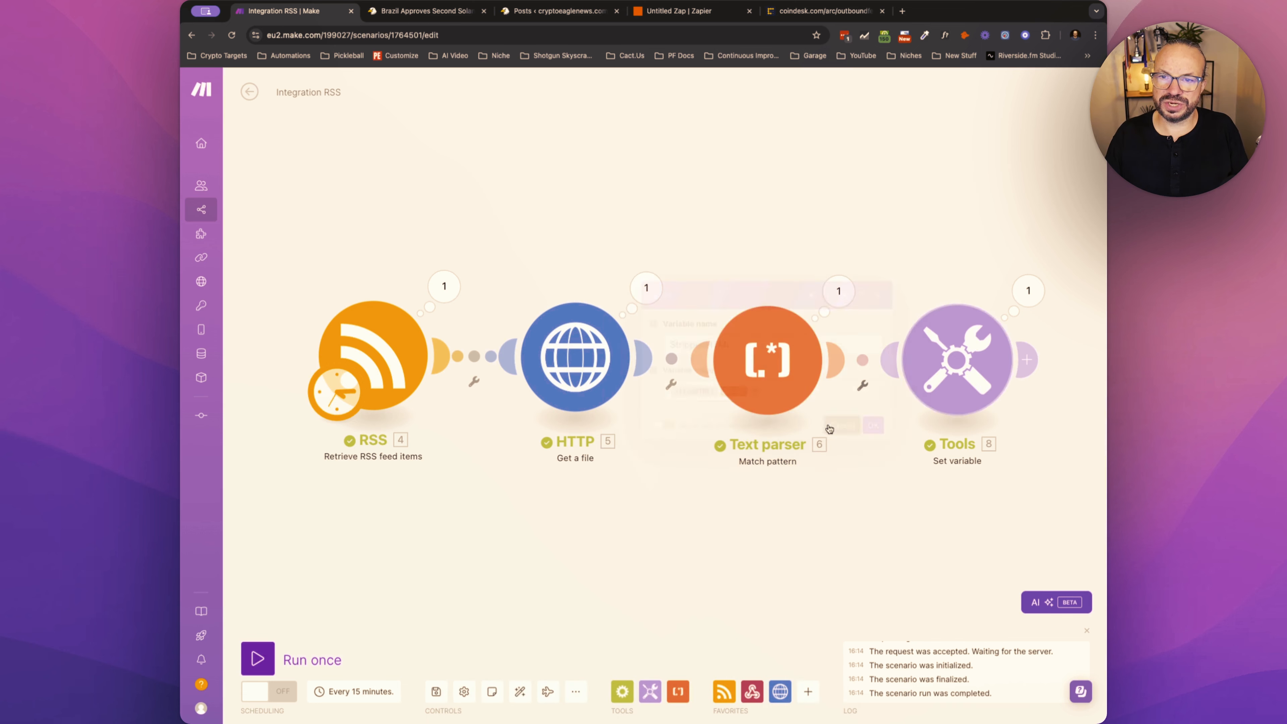
left_click(775, 362)
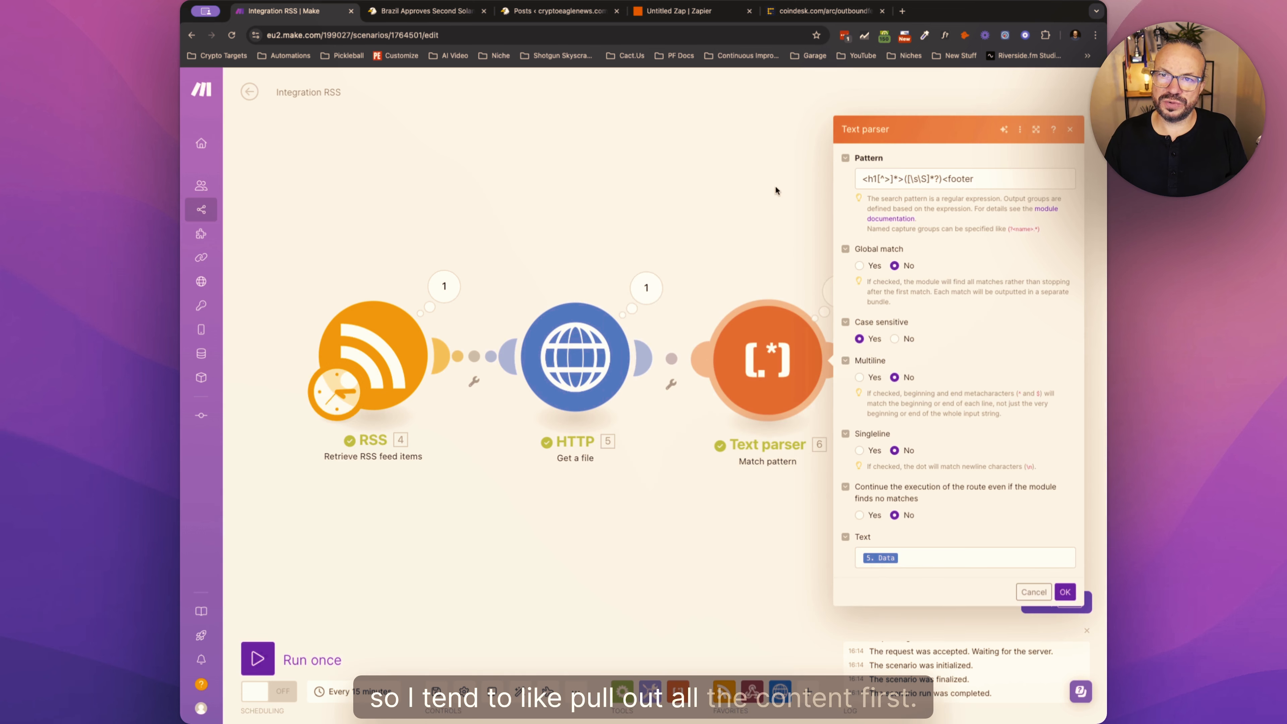
left_click(768, 191)
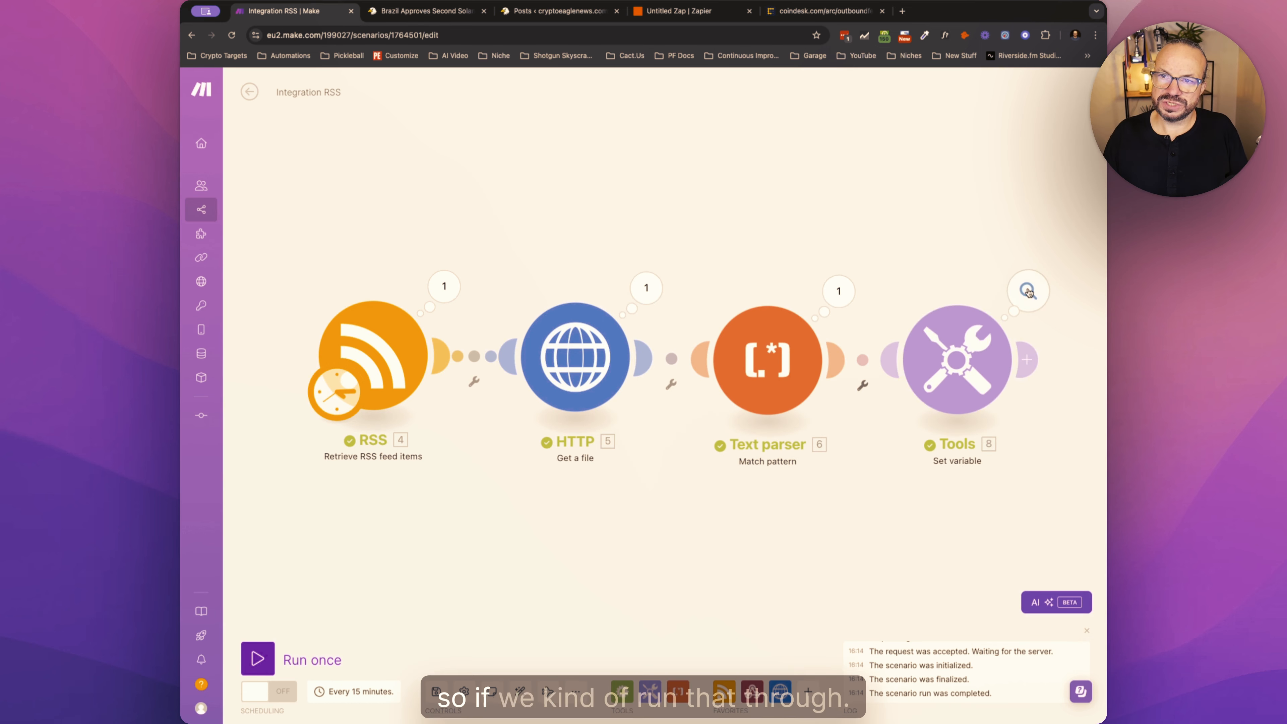
- Expand StrippedHTML in the Set variable output, read through the text for leftover HTML, and close the output
left_click(1029, 292)
left_click(805, 350)
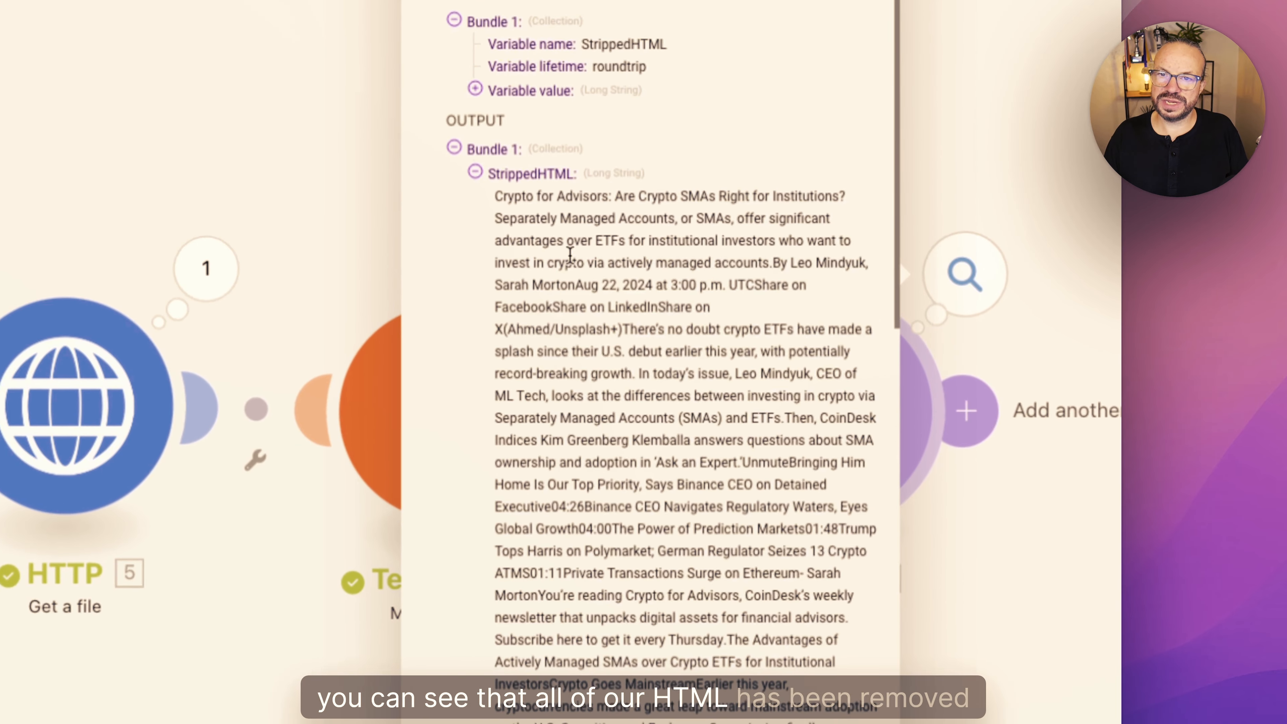
left_click_drag(830, 285, 860, 508)
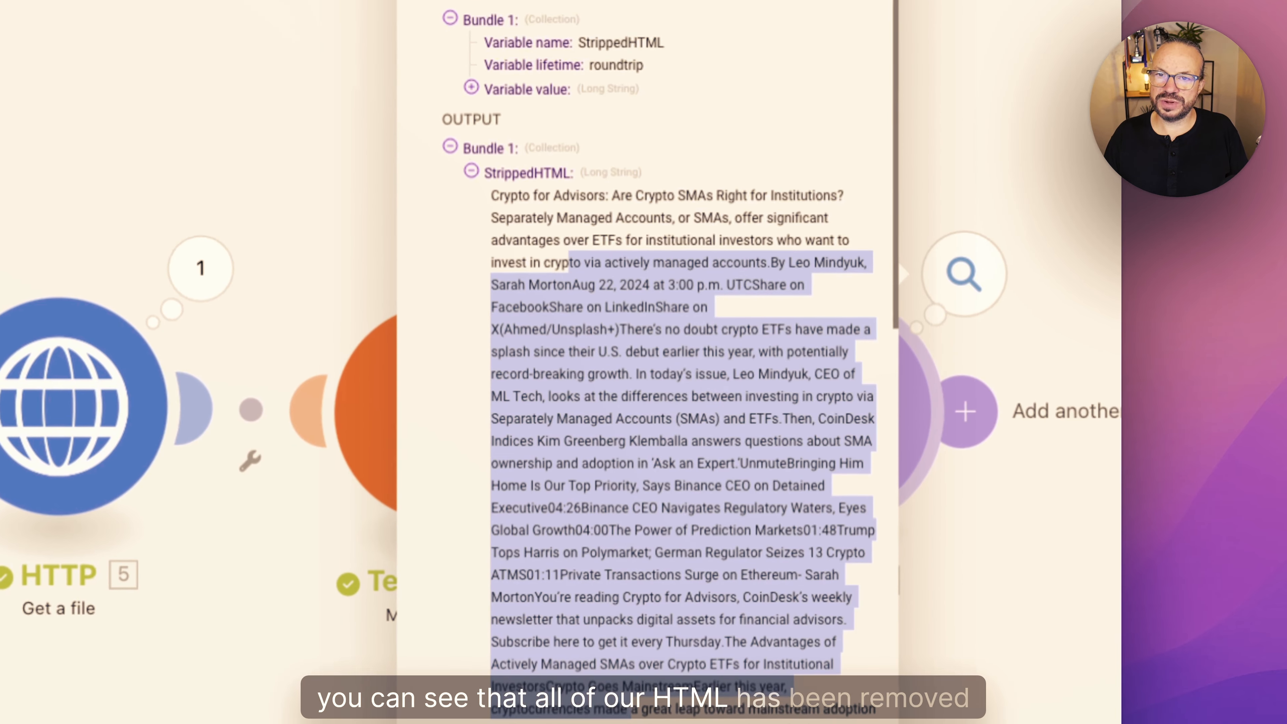
scroll(631, 710, "down", 10)
left_click_drag(630, 722, 543, 341)
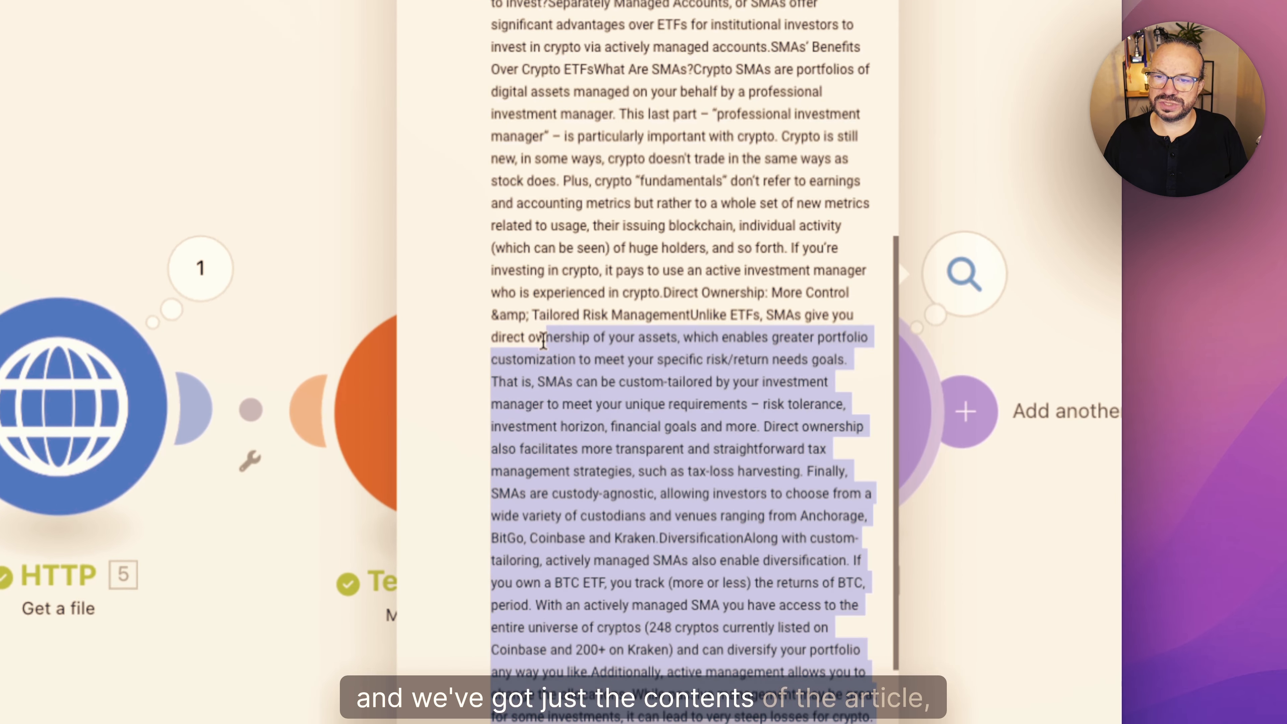
scroll(544, 355, "up", 10)
left_click_drag(516, 261, 600, 556)
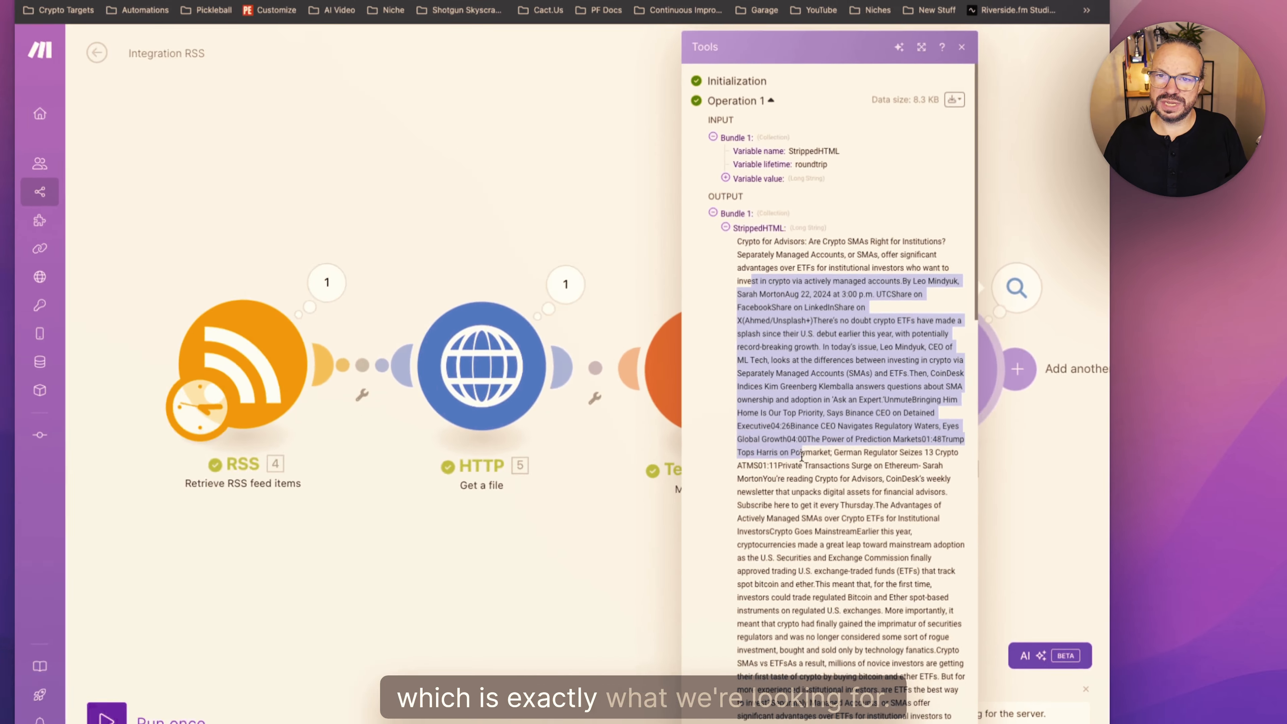
left_click(613, 554)
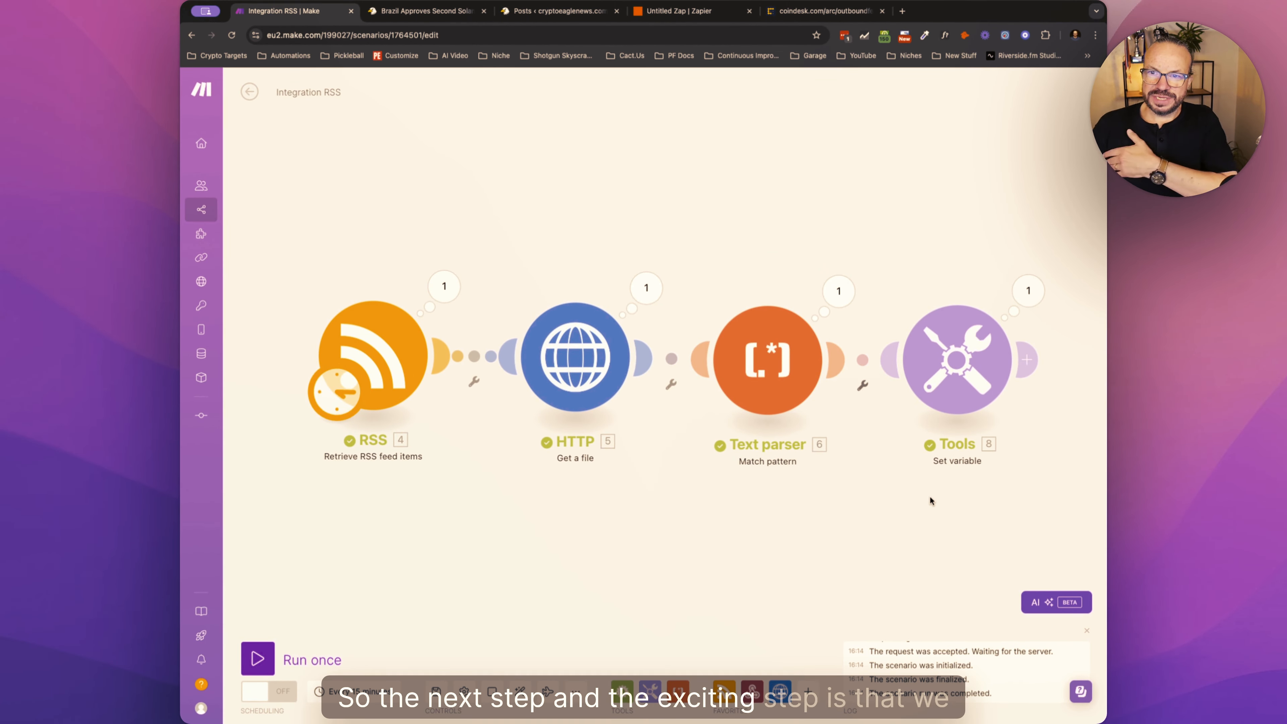
- Reopen the Set variable output to view the expanded StrippedHTML article text once more, and close it
left_click_drag(930, 495, 828, 454)
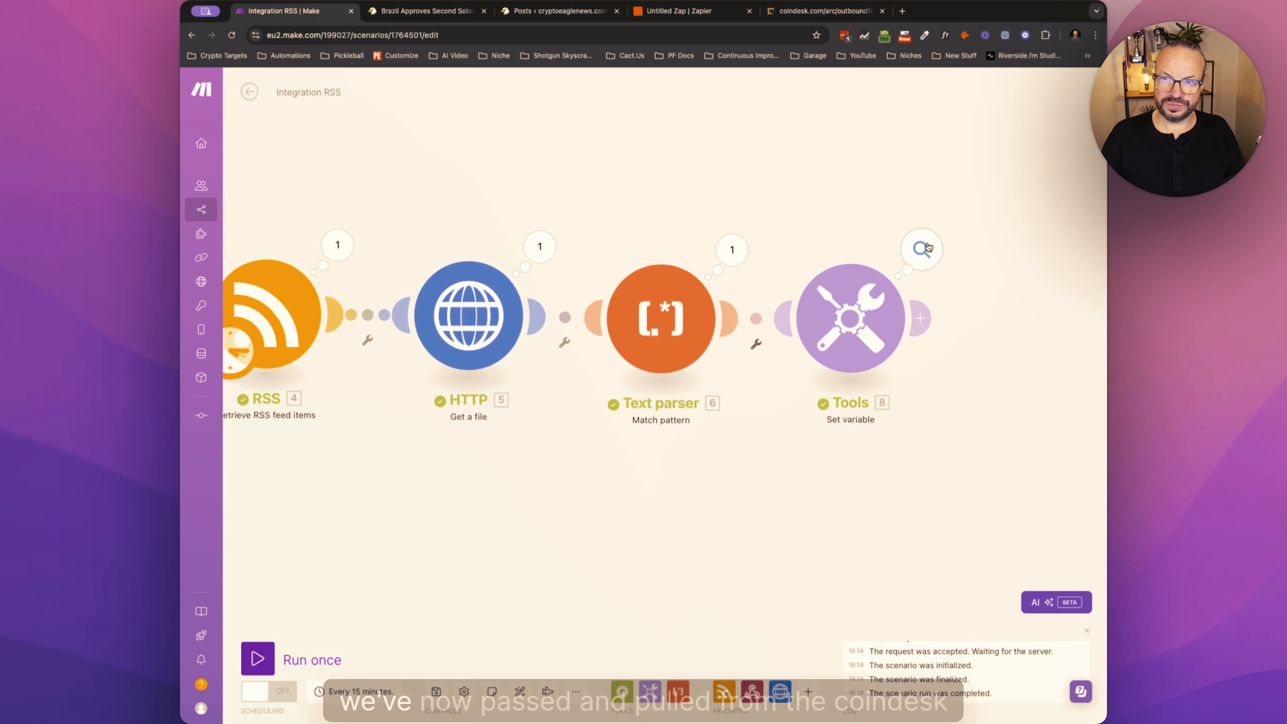
left_click(922, 249)
left_click(674, 310)
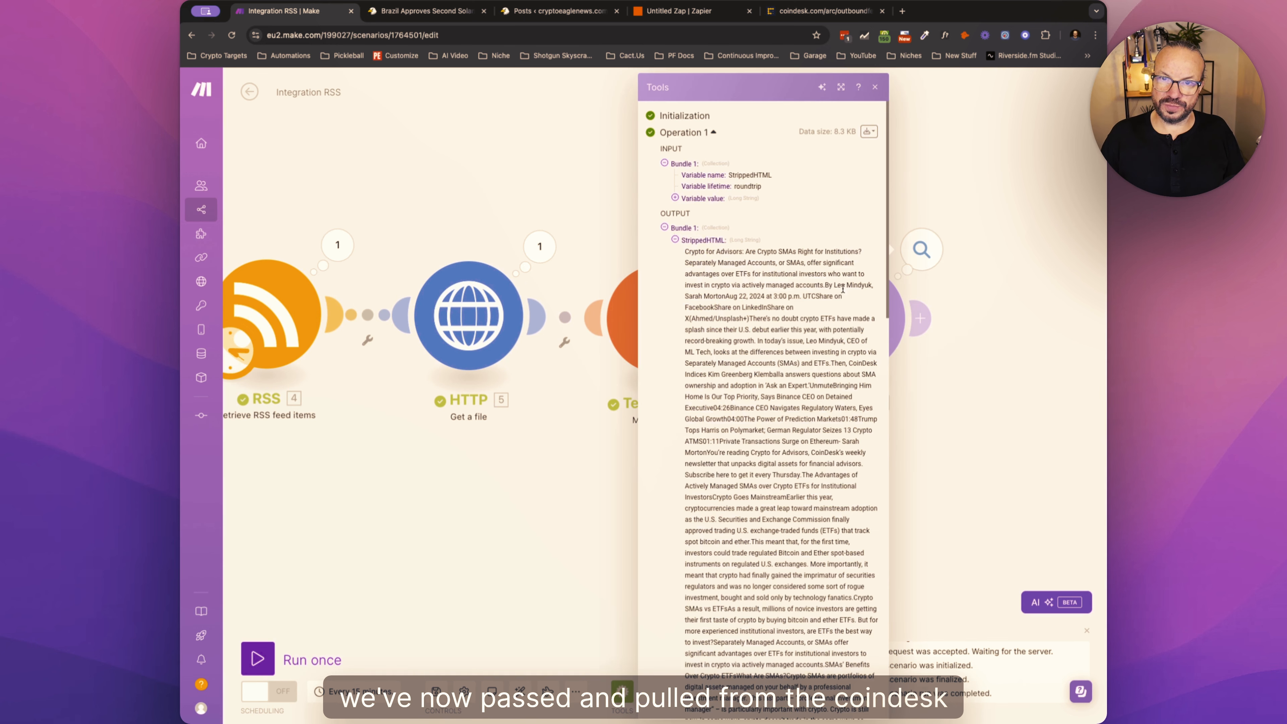
left_click(958, 342)
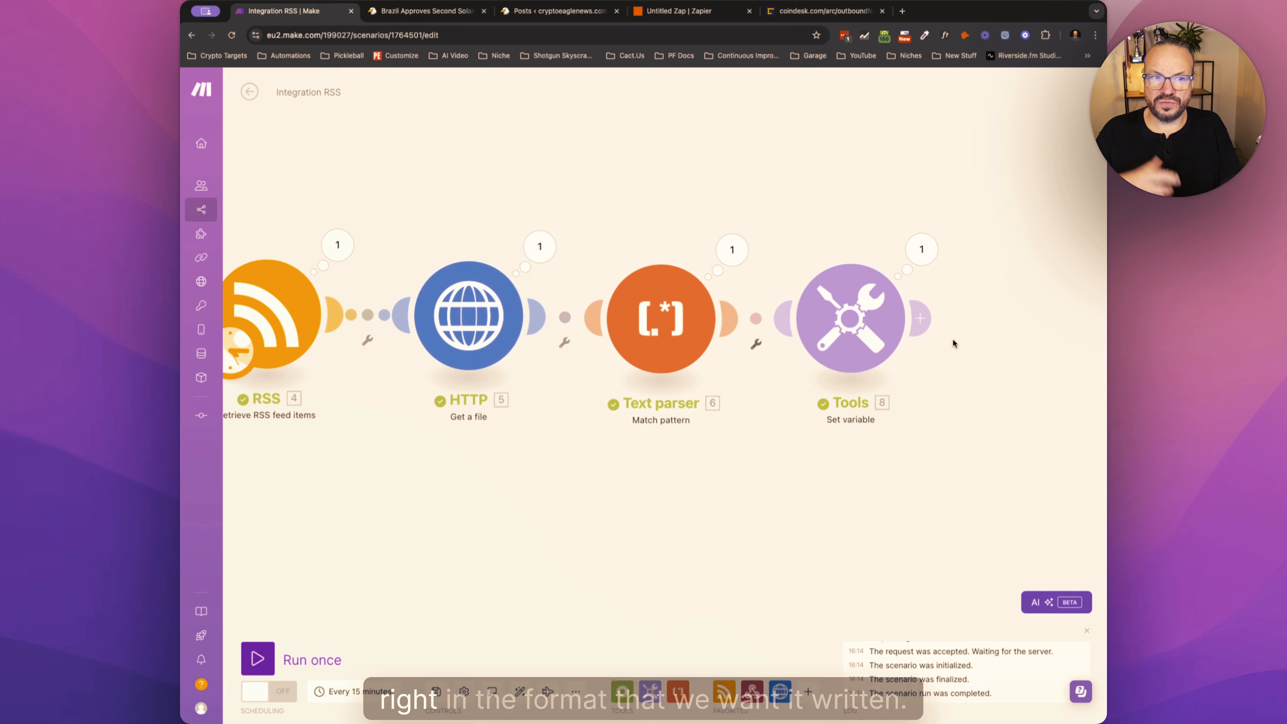
- Add an OpenAI Create a Completion (Prompt) module after the Set variable module
left_click(922, 317)
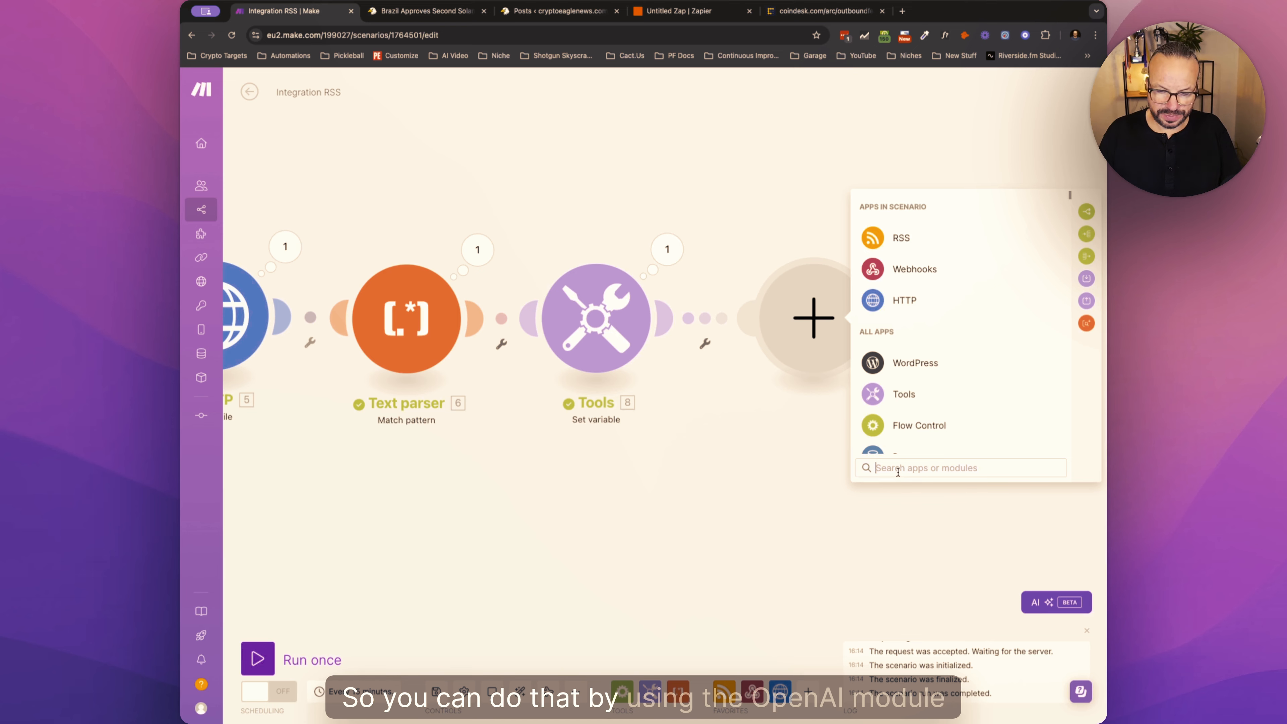
type("open")
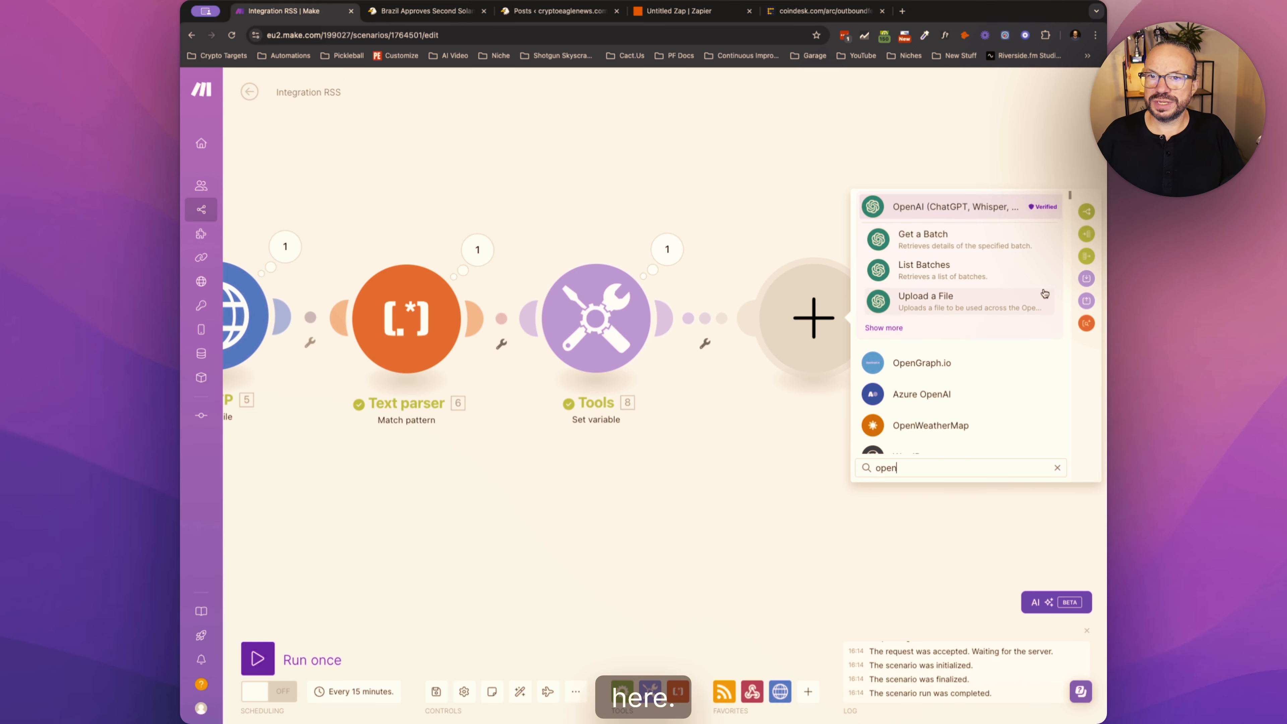
left_click(955, 206)
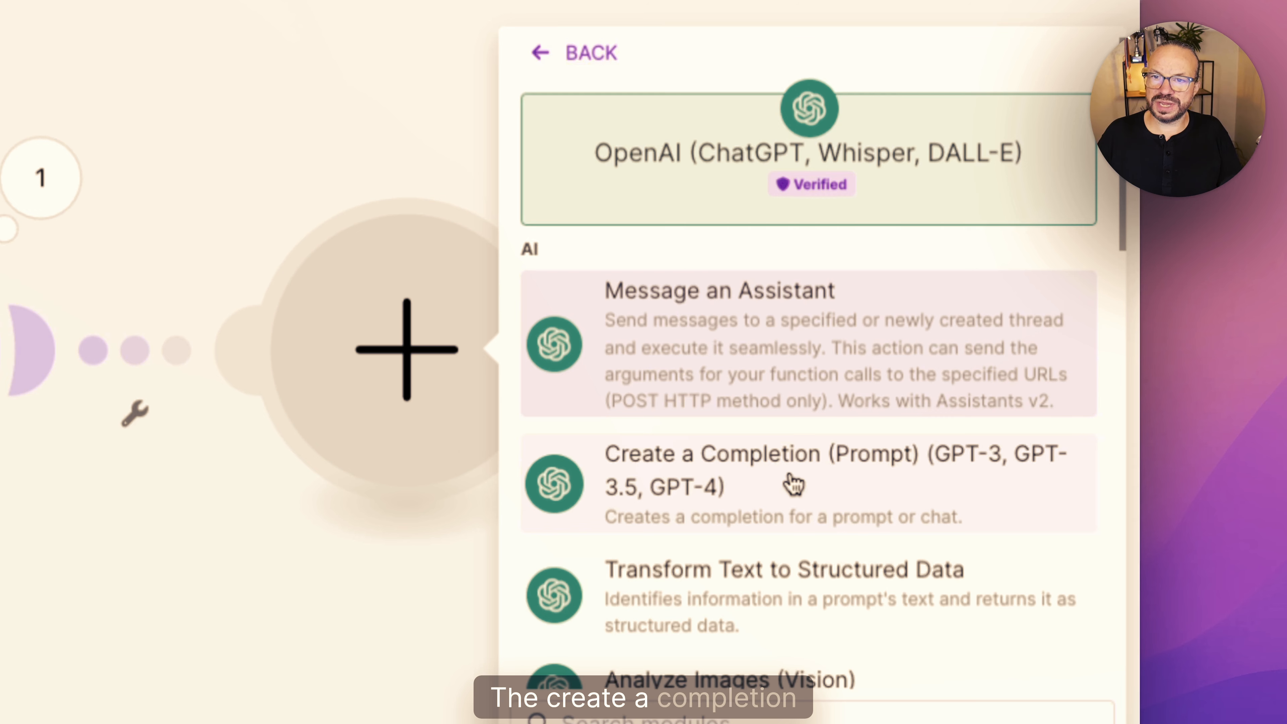
left_click(811, 486)
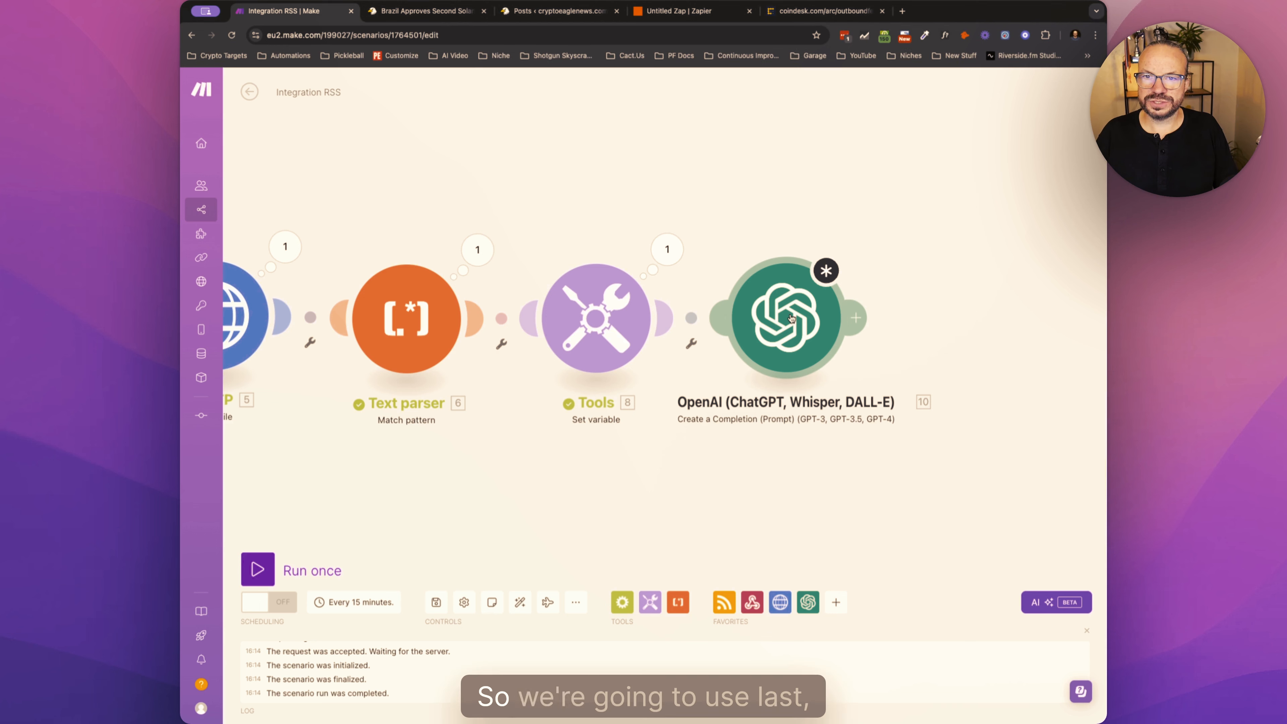
- Set the OpenAI module's model to gpt-4o (system)
left_click(800, 317)
left_click(957, 301)
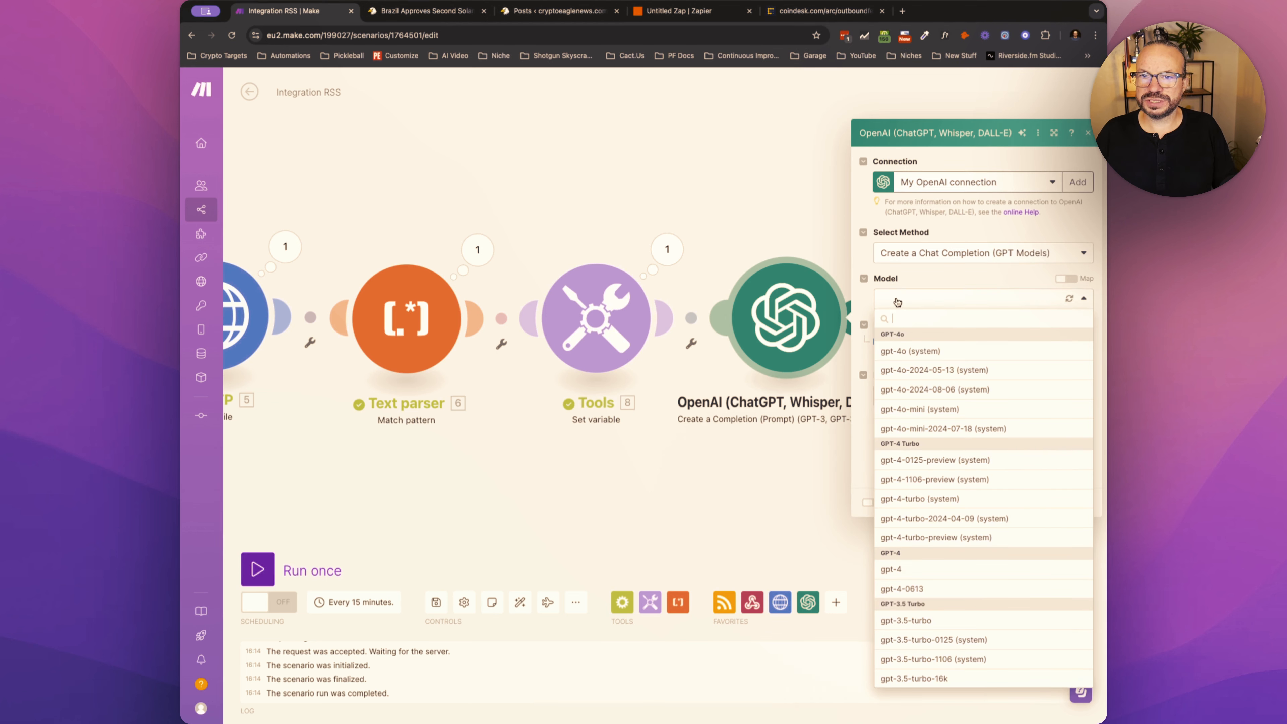
left_click(903, 352)
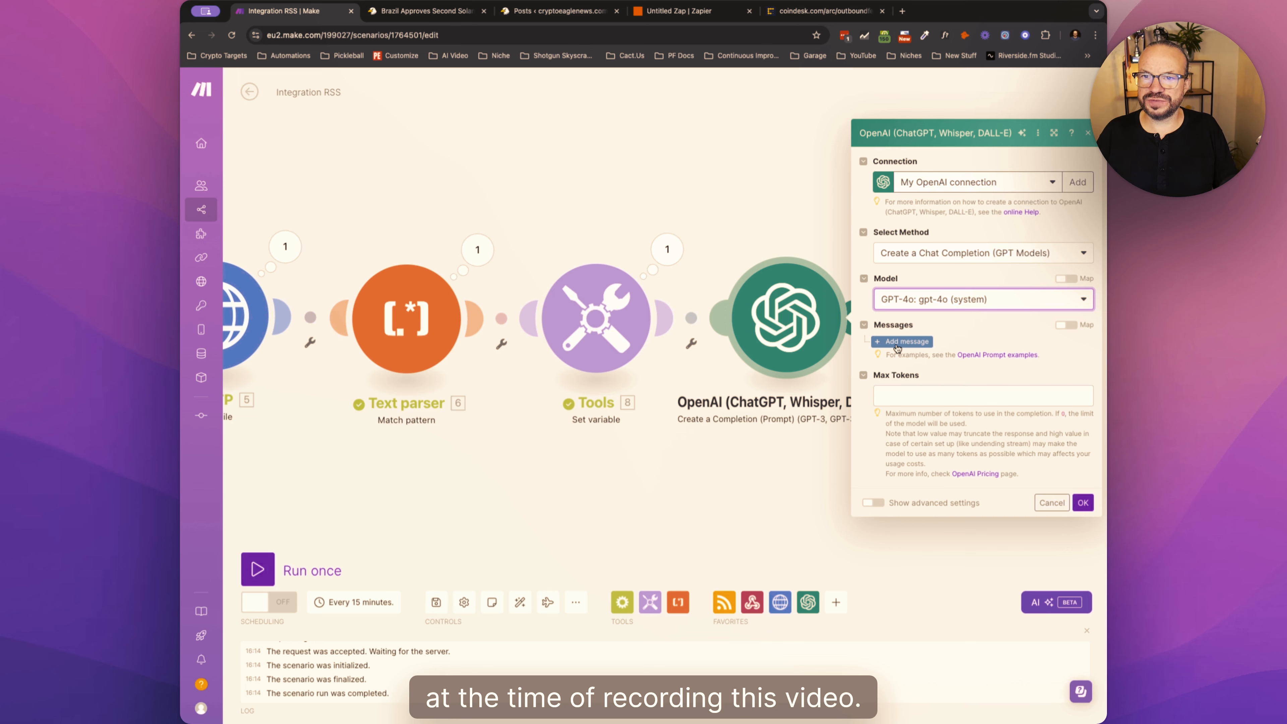
- Add a message with the User role to the OpenAI module and paste the article-rewriting prompt as its content
left_click(899, 342)
left_click(984, 343)
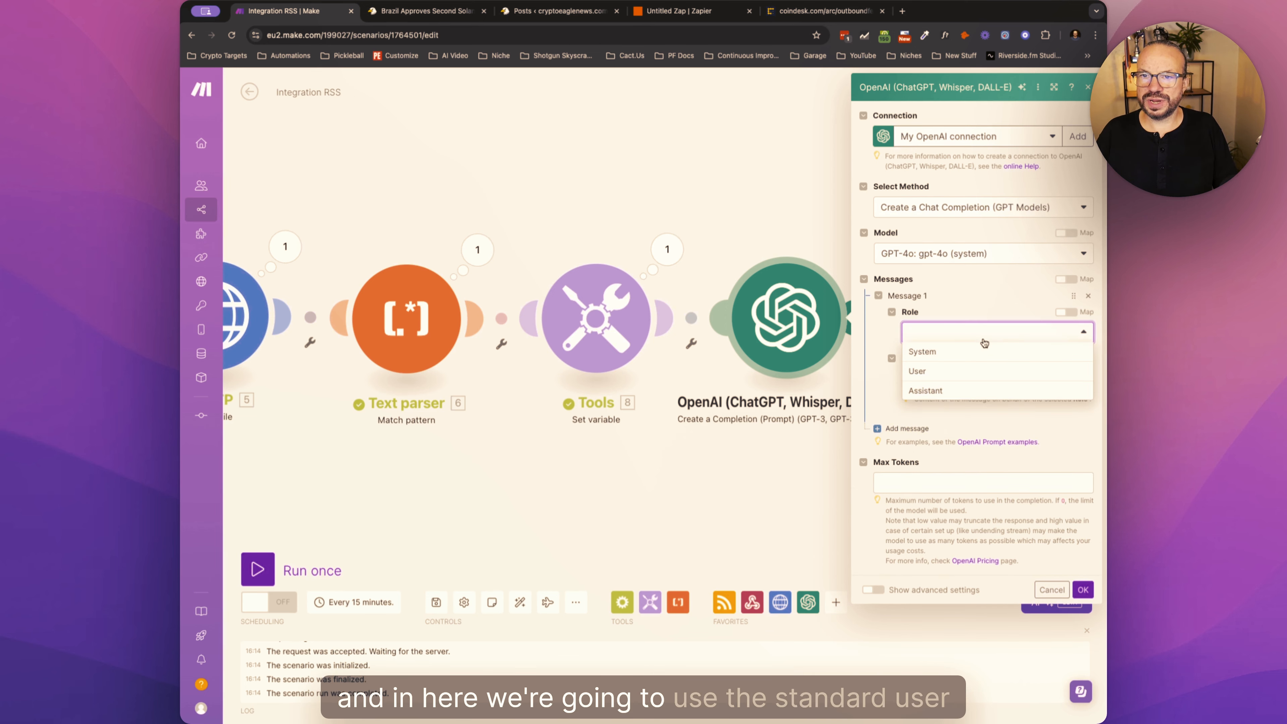
left_click(951, 371)
left_click(953, 379)
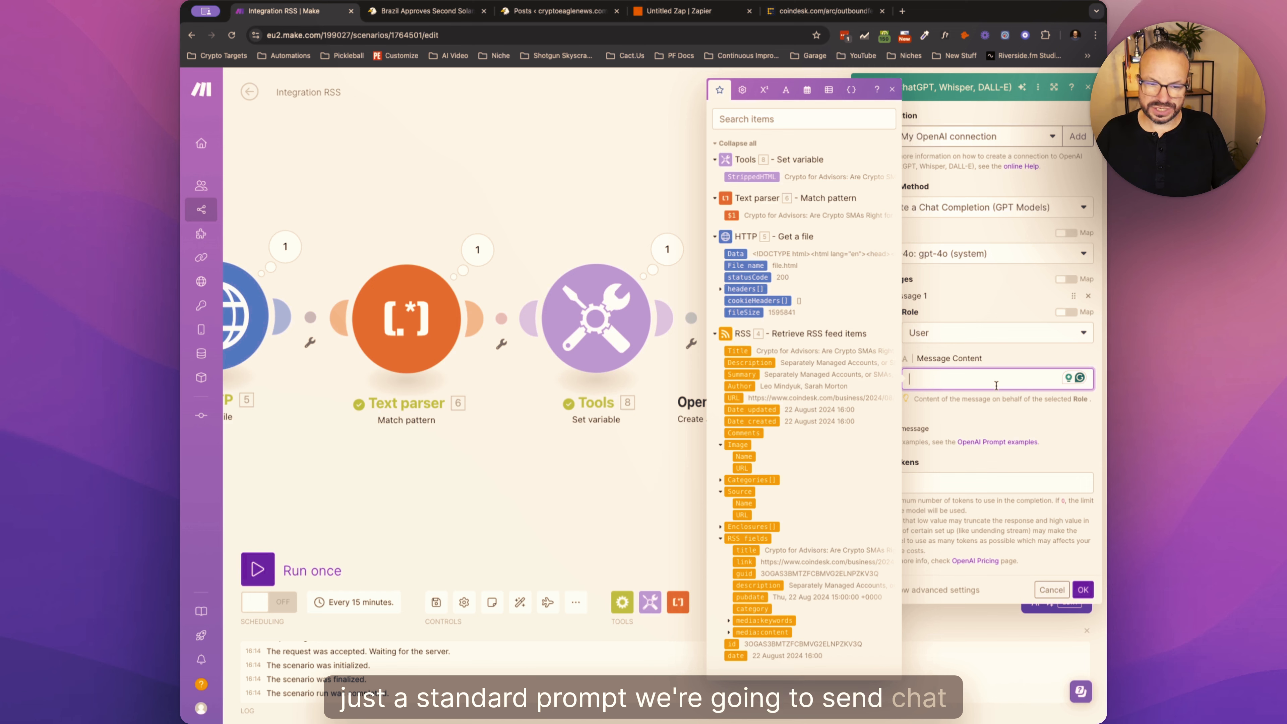
key("super+v")
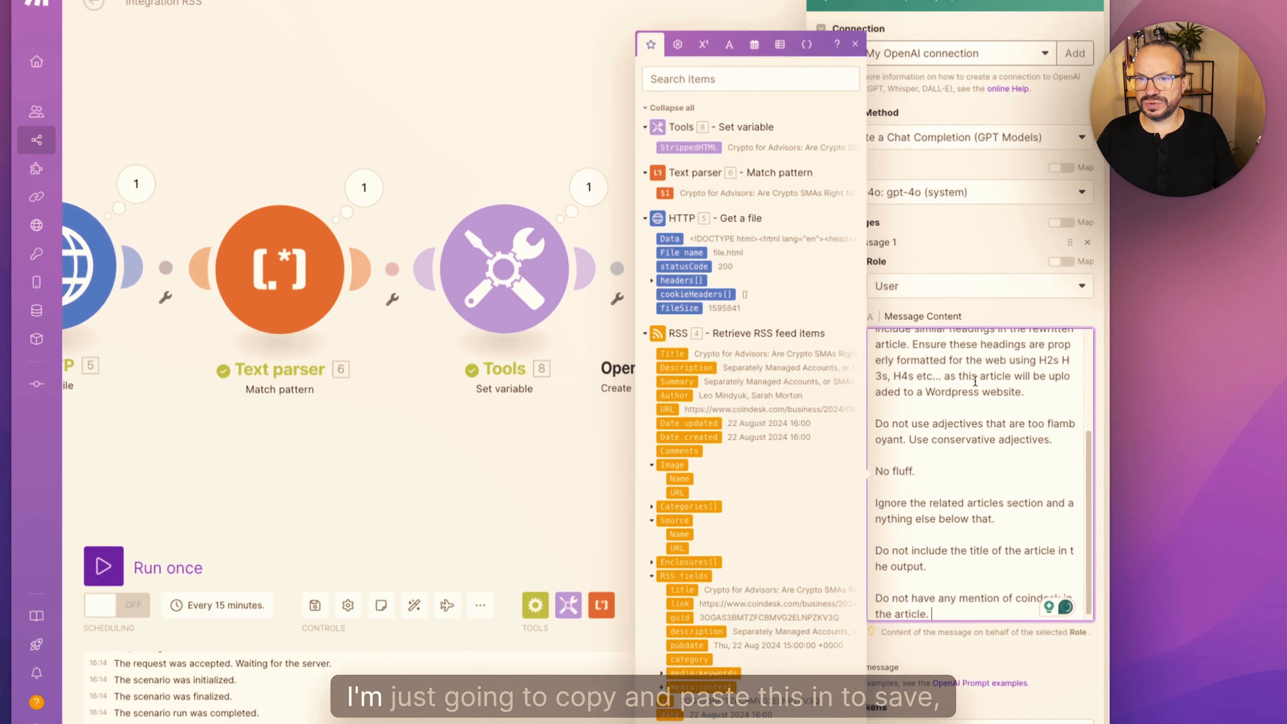
left_click_drag(1085, 355, 1078, 192)
left_click(949, 229)
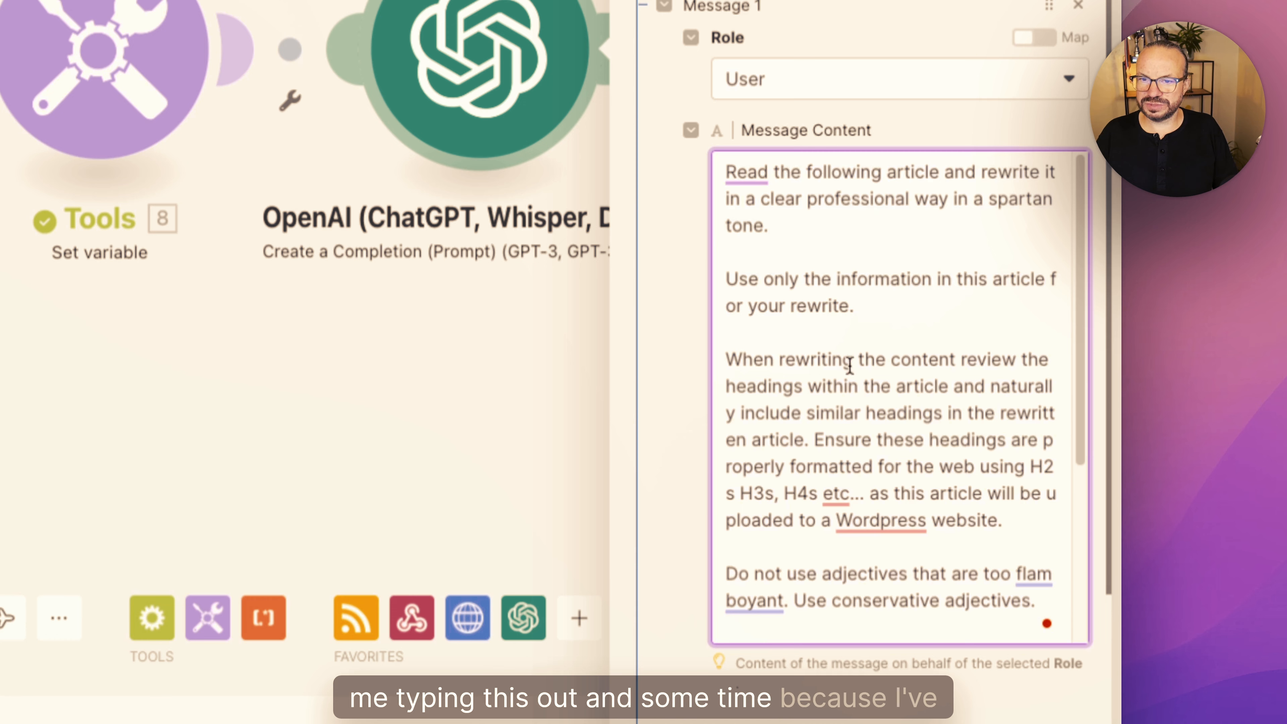
- Read through the pasted prompt's instructions on tone, headings, adjectives and excluded content
scroll(841, 357, "down", 10)
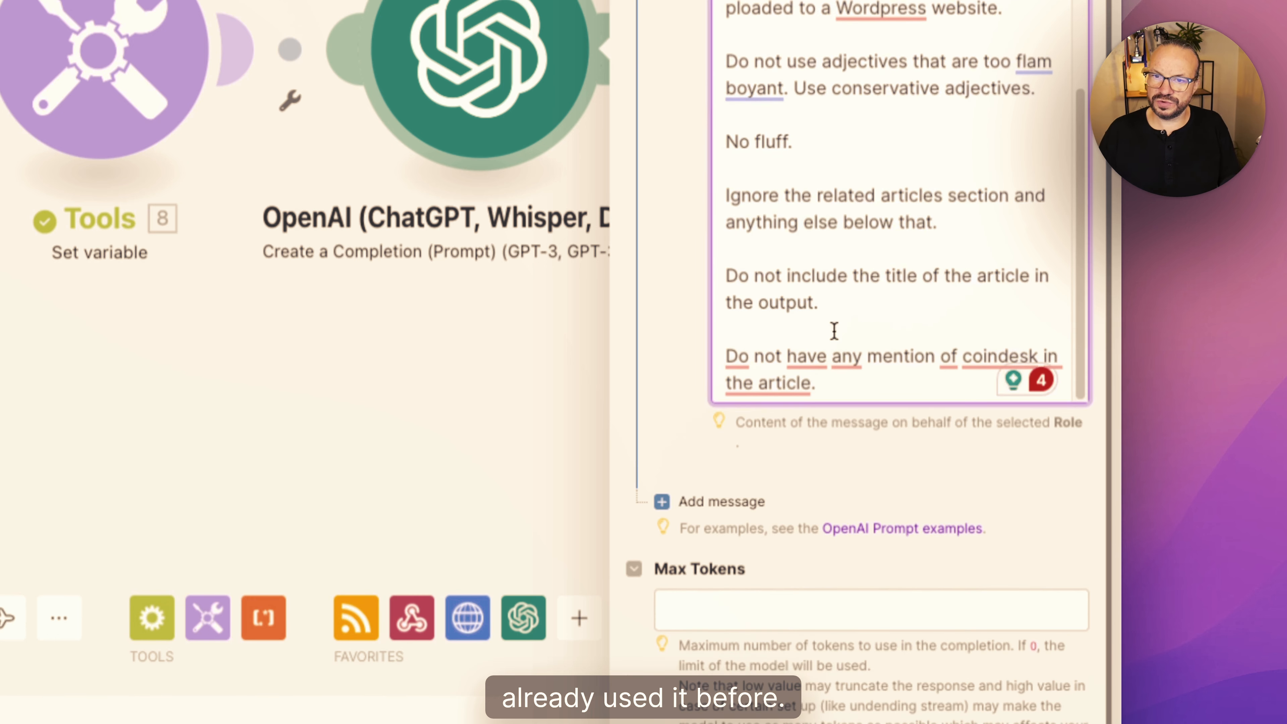
scroll(826, 243, "up", 5)
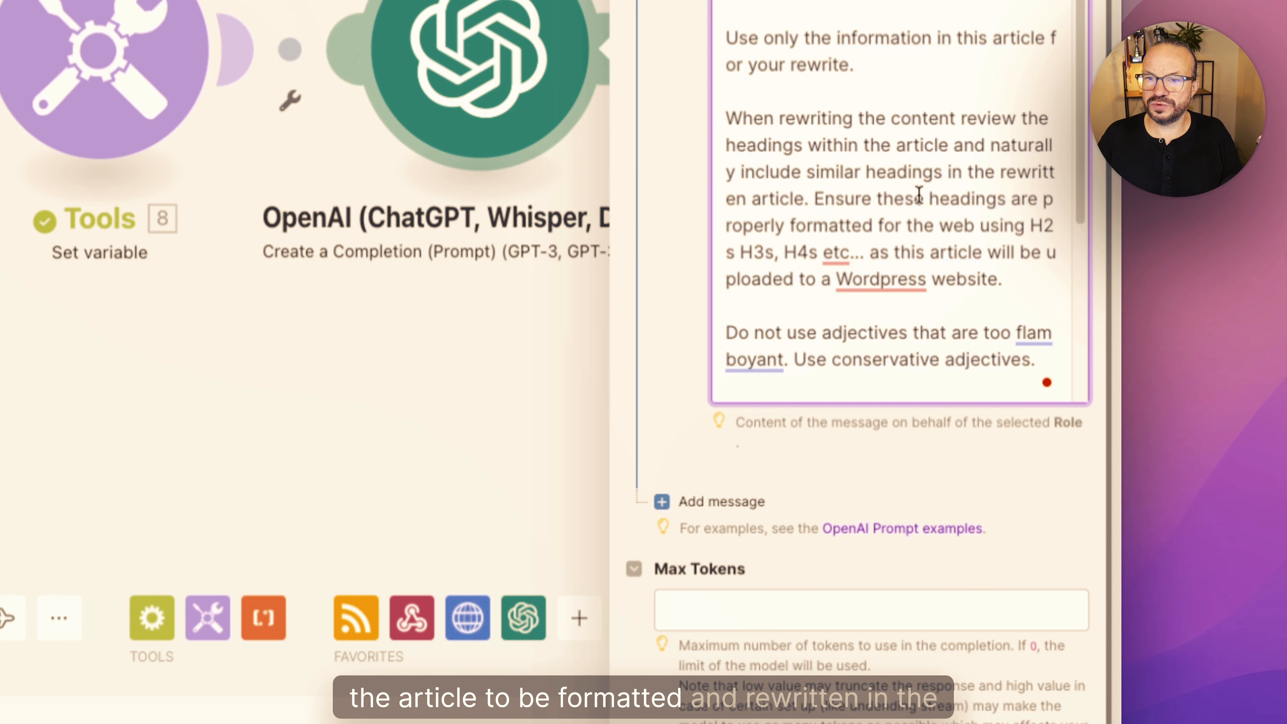
scroll(918, 195, "down", 3)
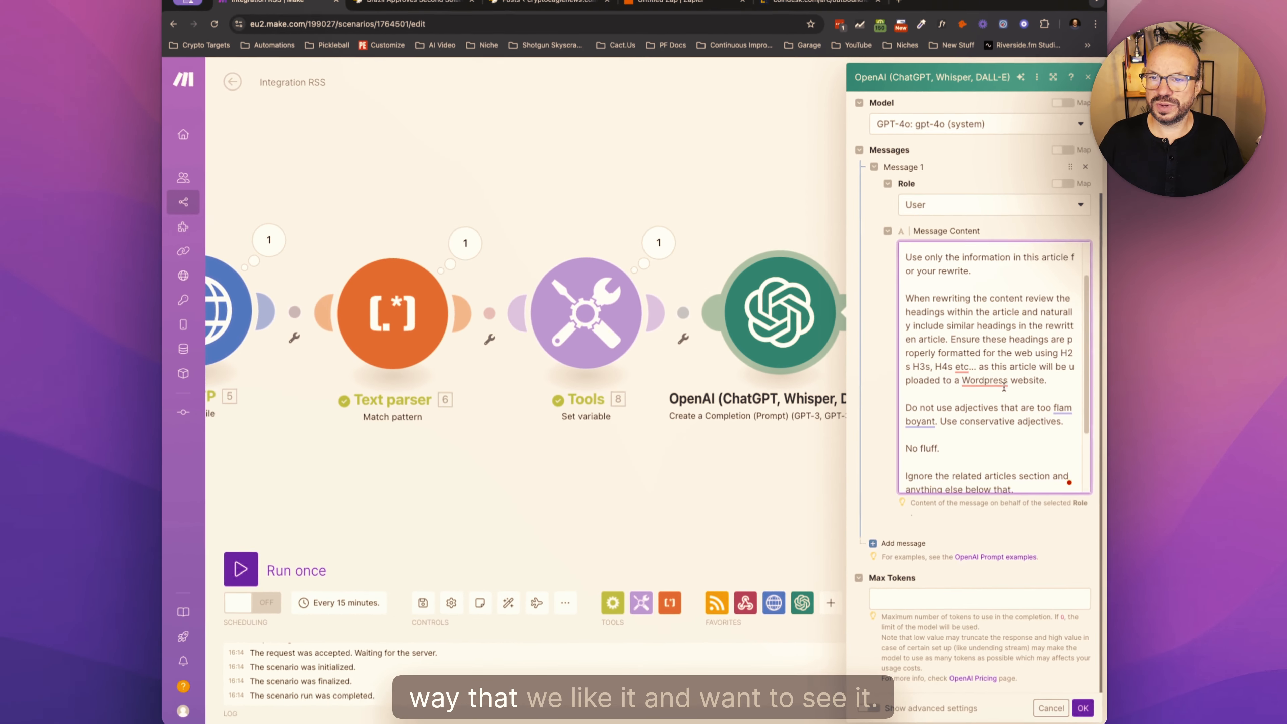
scroll(1004, 387, "down", 3)
scroll(1004, 387, "up", 6)
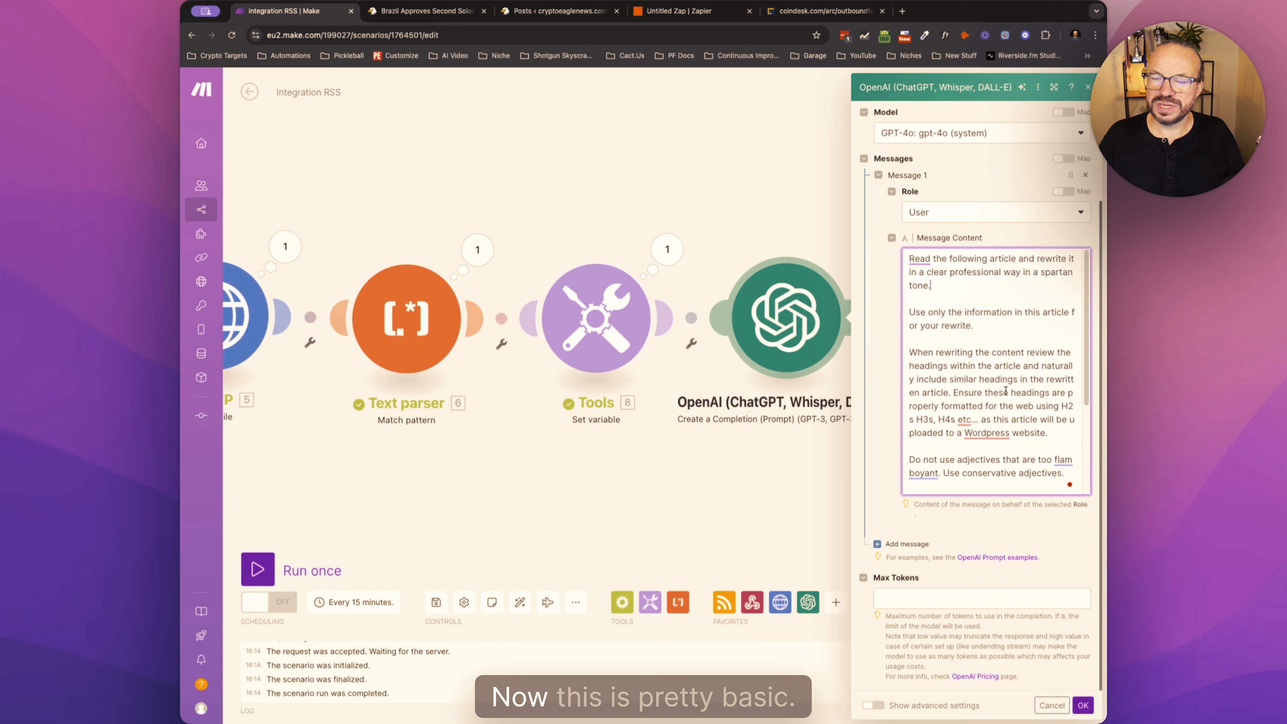
scroll(973, 405, "up", 3)
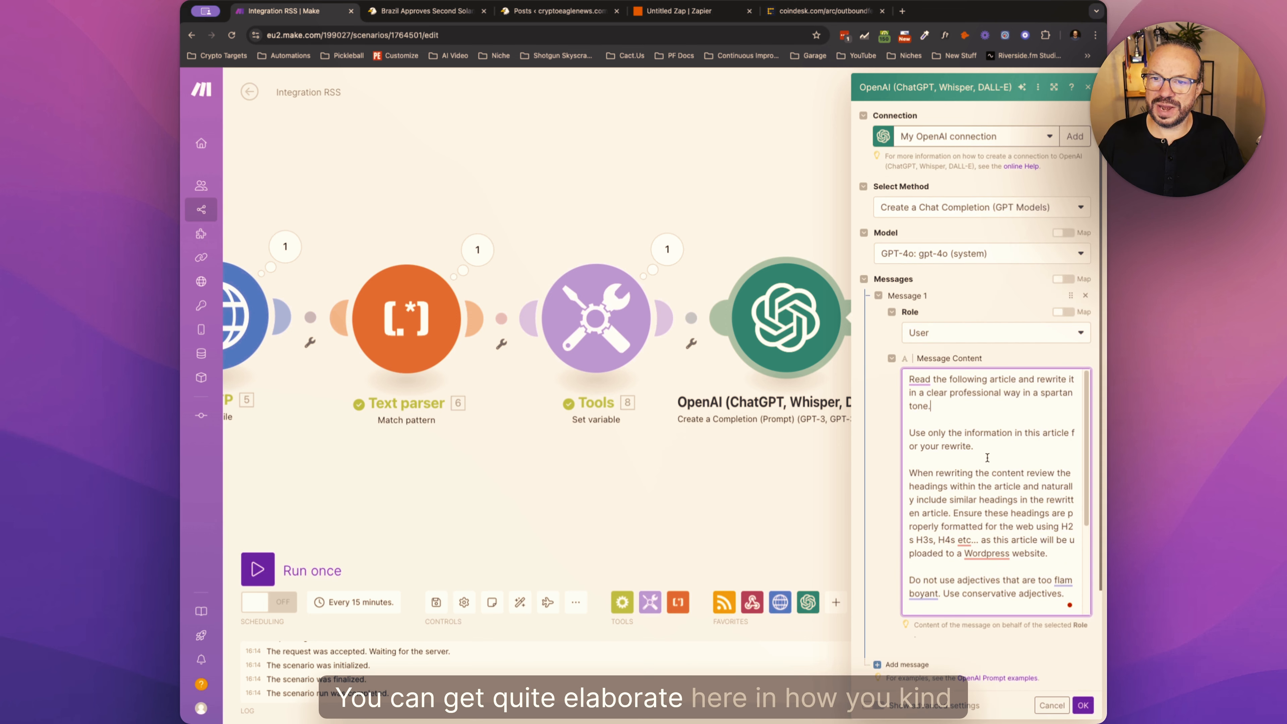
scroll(983, 491, "down", 5)
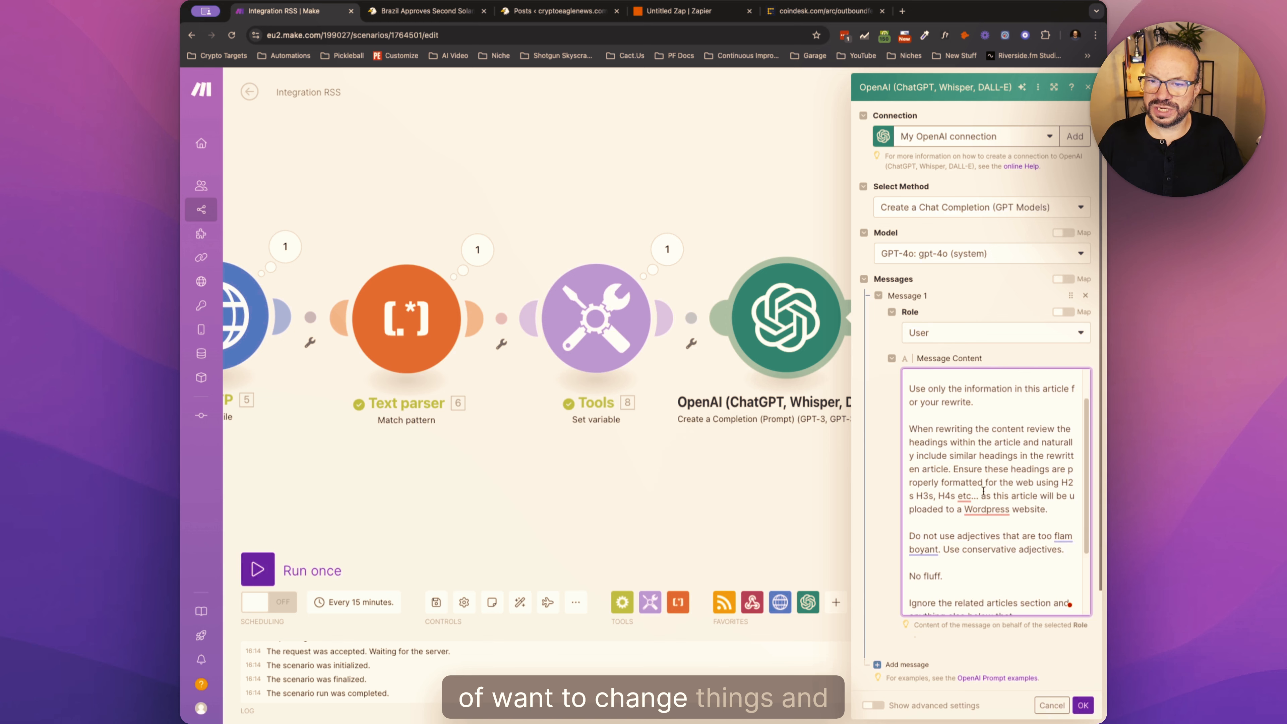
scroll(983, 491, "up", 5)
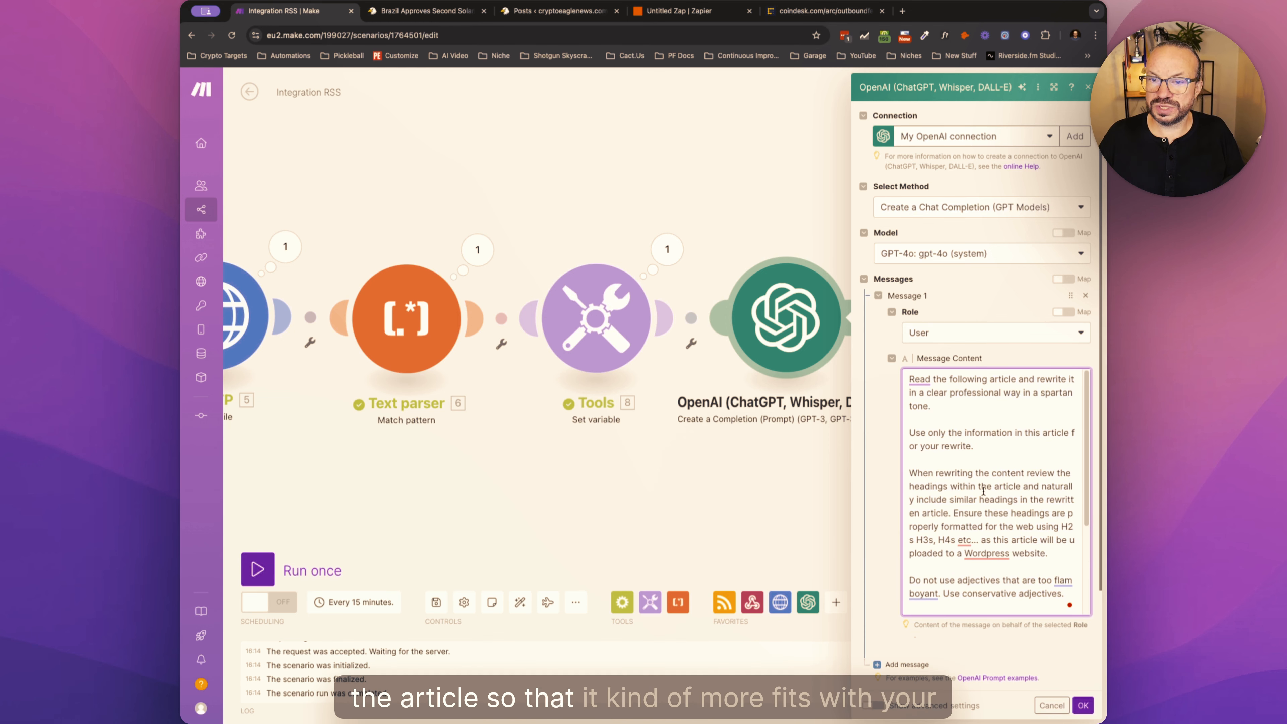
- Correct the spelling of "Wordpress" to "WordPress" in the prompt and check the surrounding instructions
mouse_move(997, 554)
left_click(994, 586)
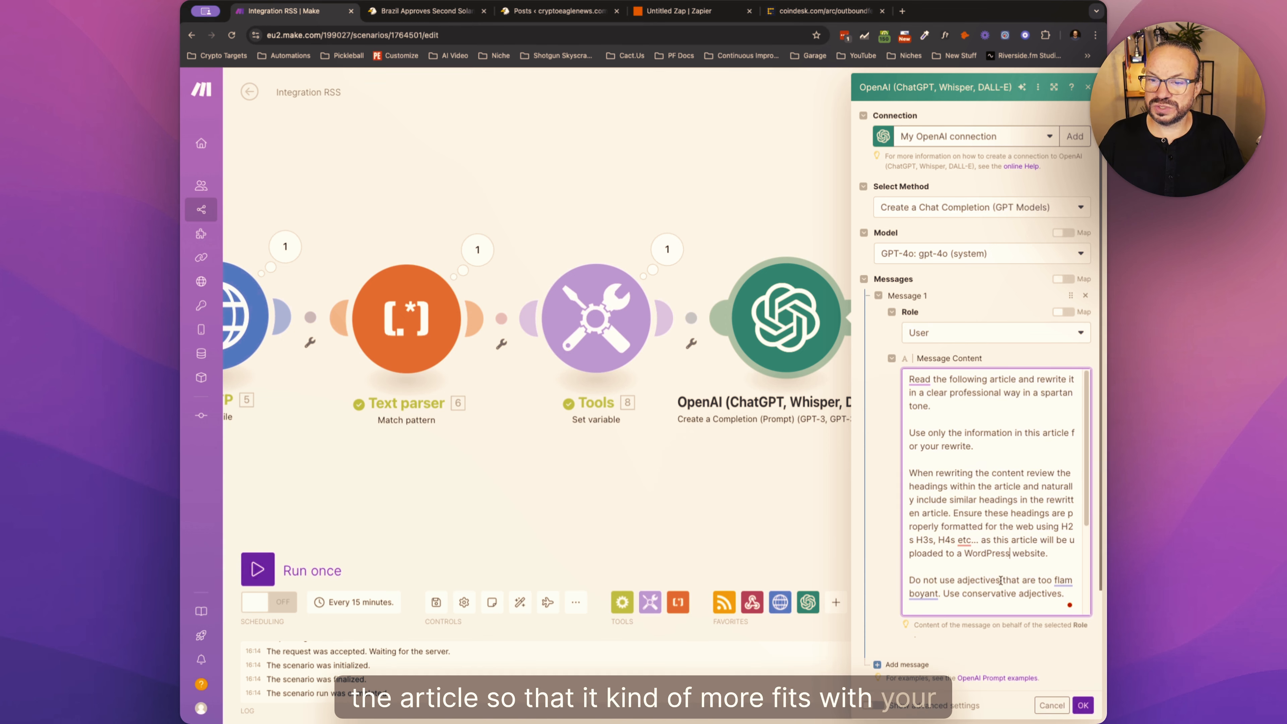
left_click(1051, 555)
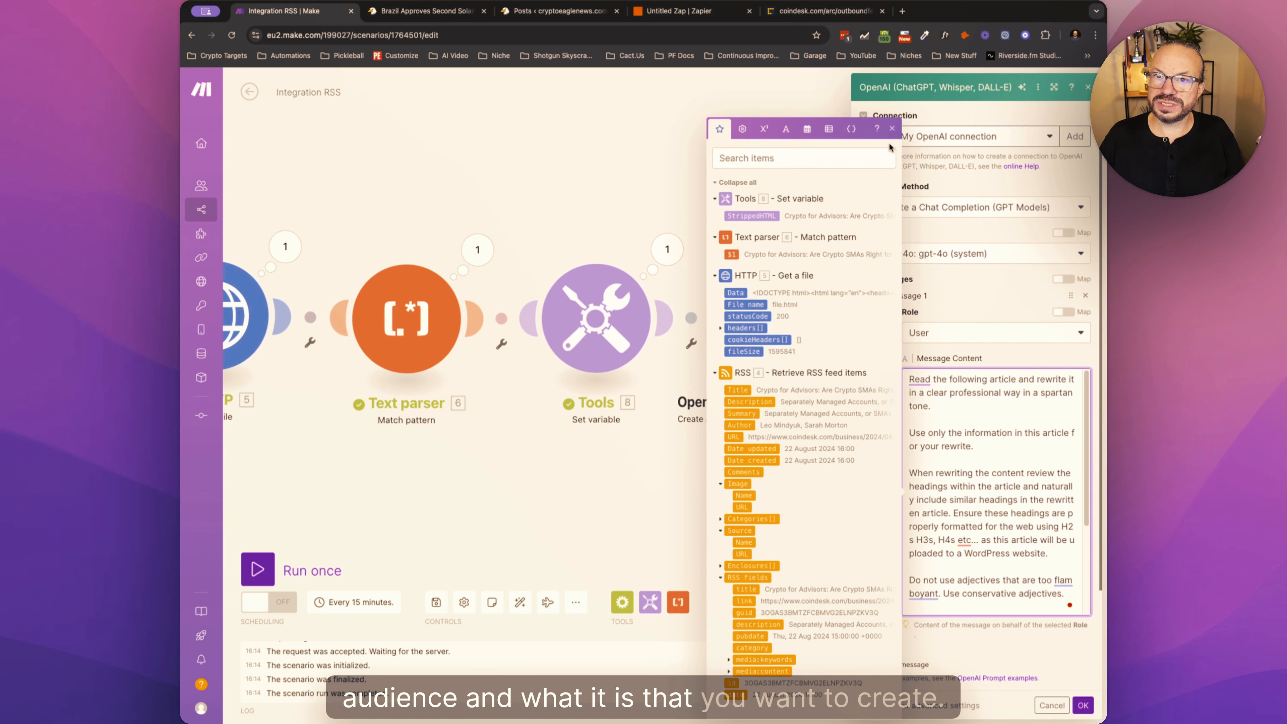
left_click(893, 130)
left_click(1001, 471)
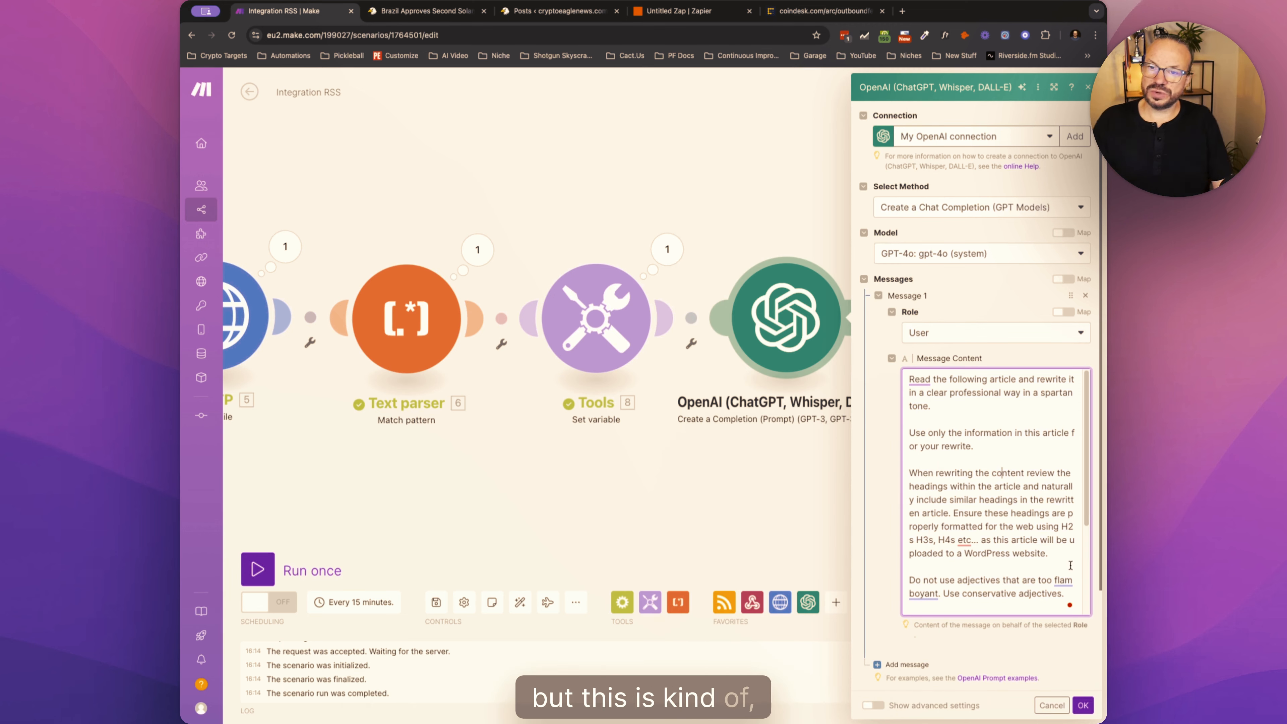
scroll(1020, 549, "down", 5)
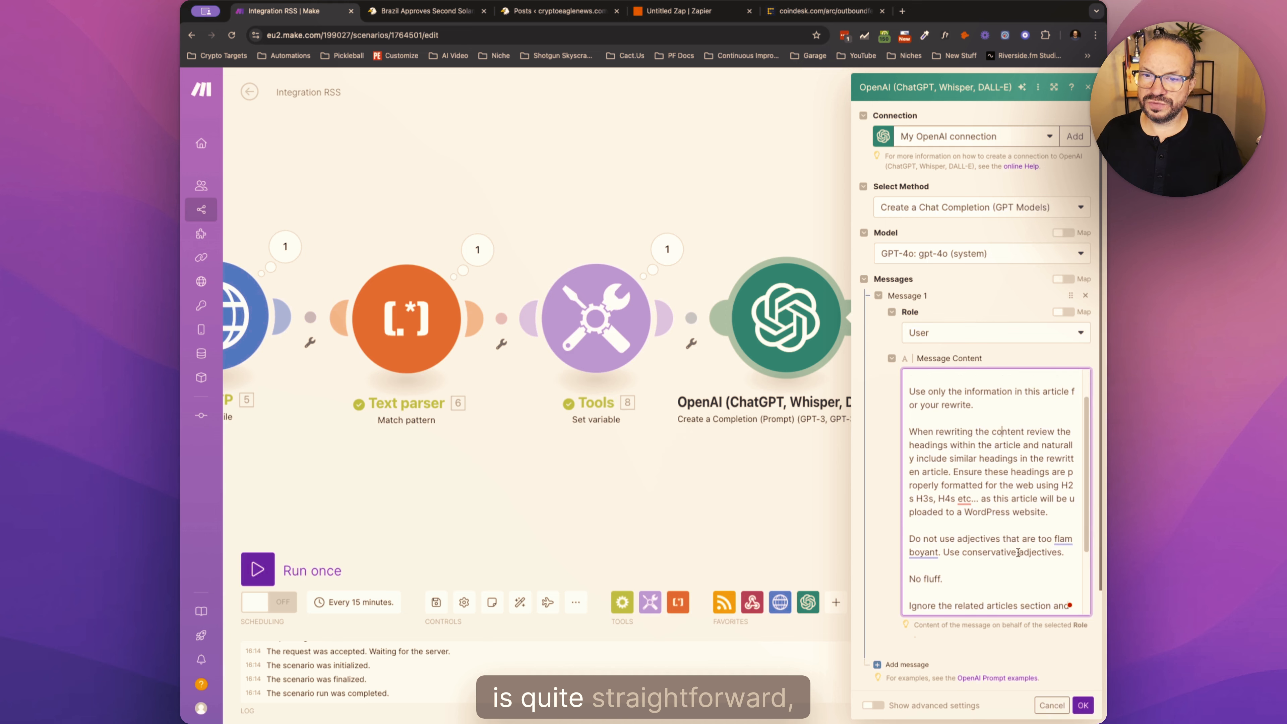
scroll(1018, 552, "up", 5)
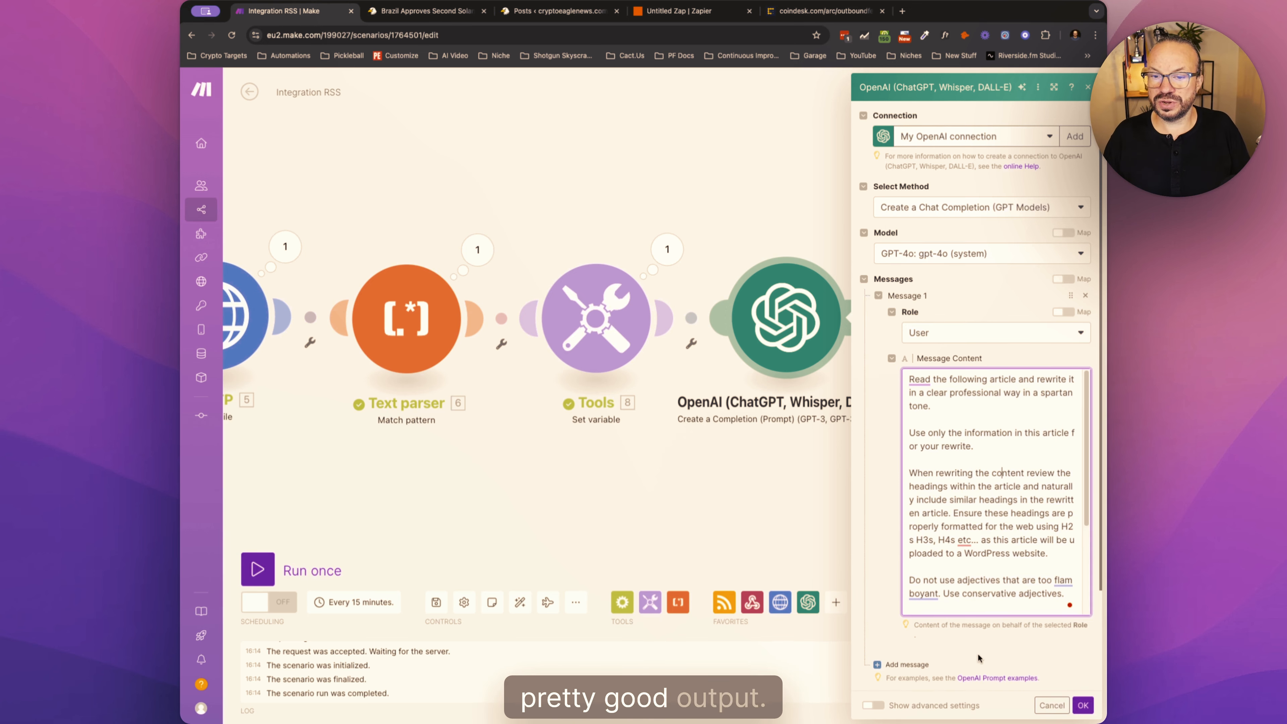
- Set the OpenAI module's Max Tokens to 0 and save the module settings
scroll(960, 643, "down", 5)
left_click(907, 600)
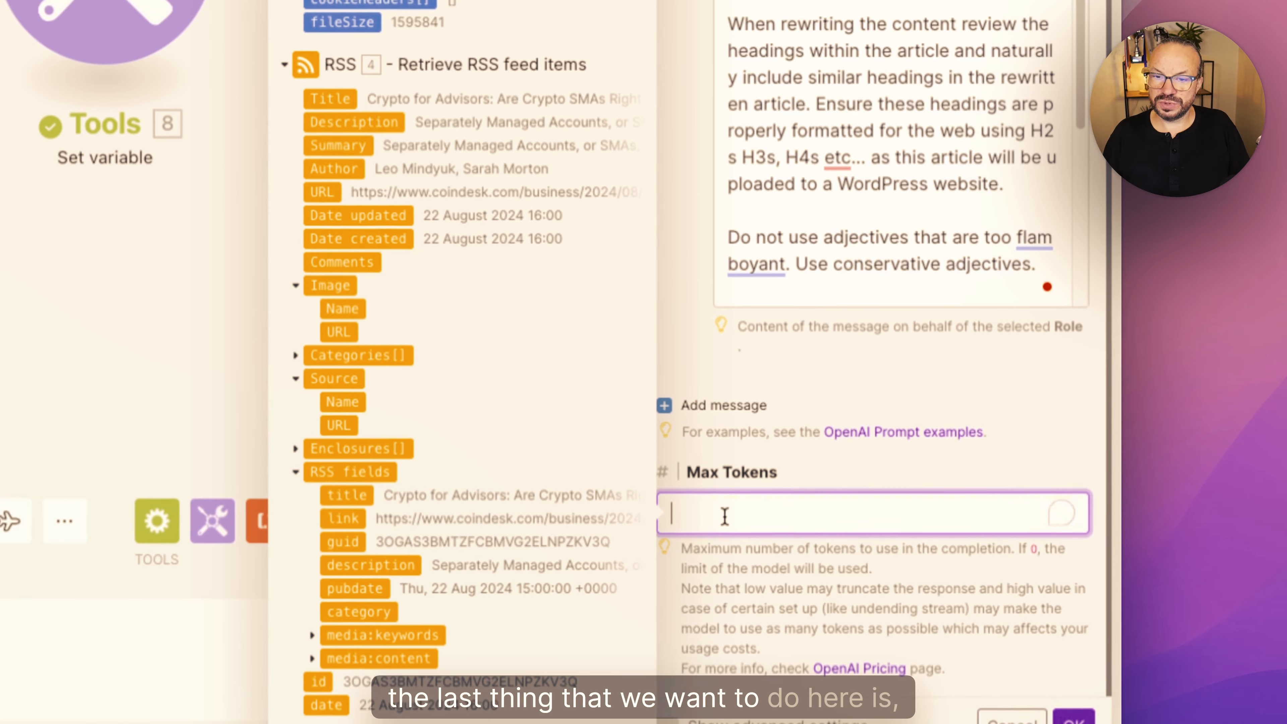
type("0")
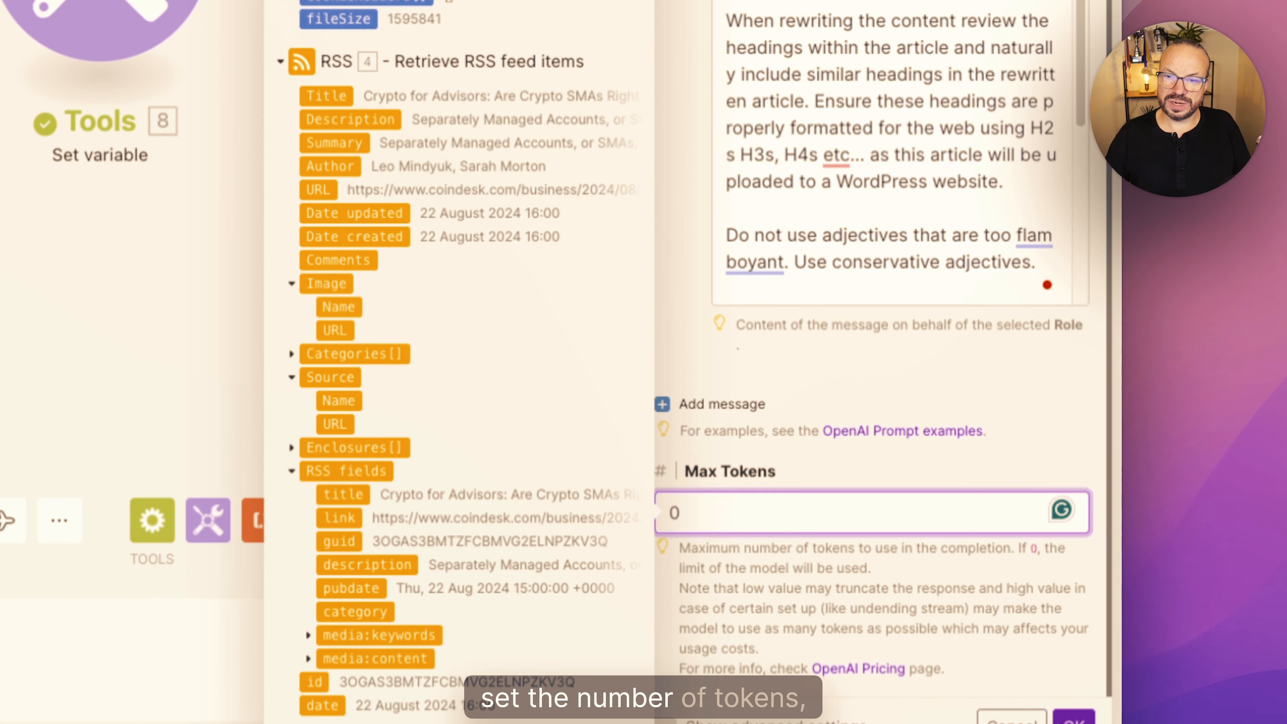
left_click(788, 474)
left_click(727, 520)
left_click(808, 469)
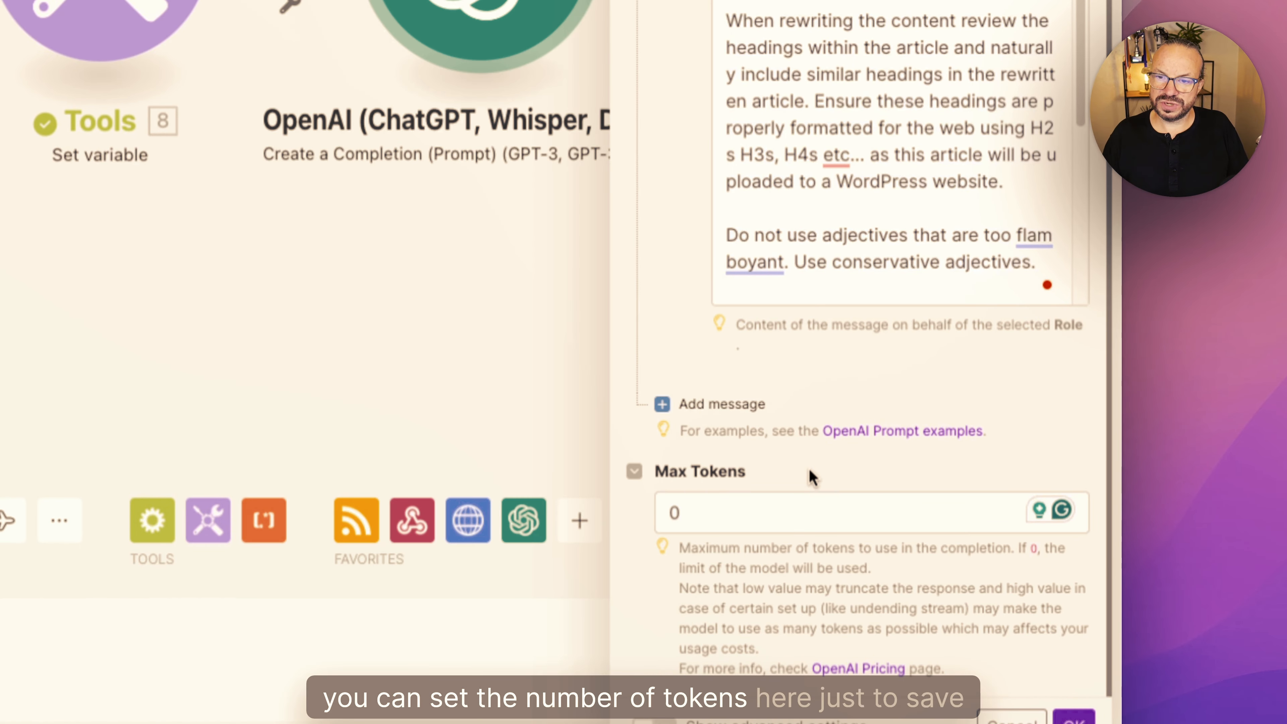
left_click(739, 521)
left_click(788, 476)
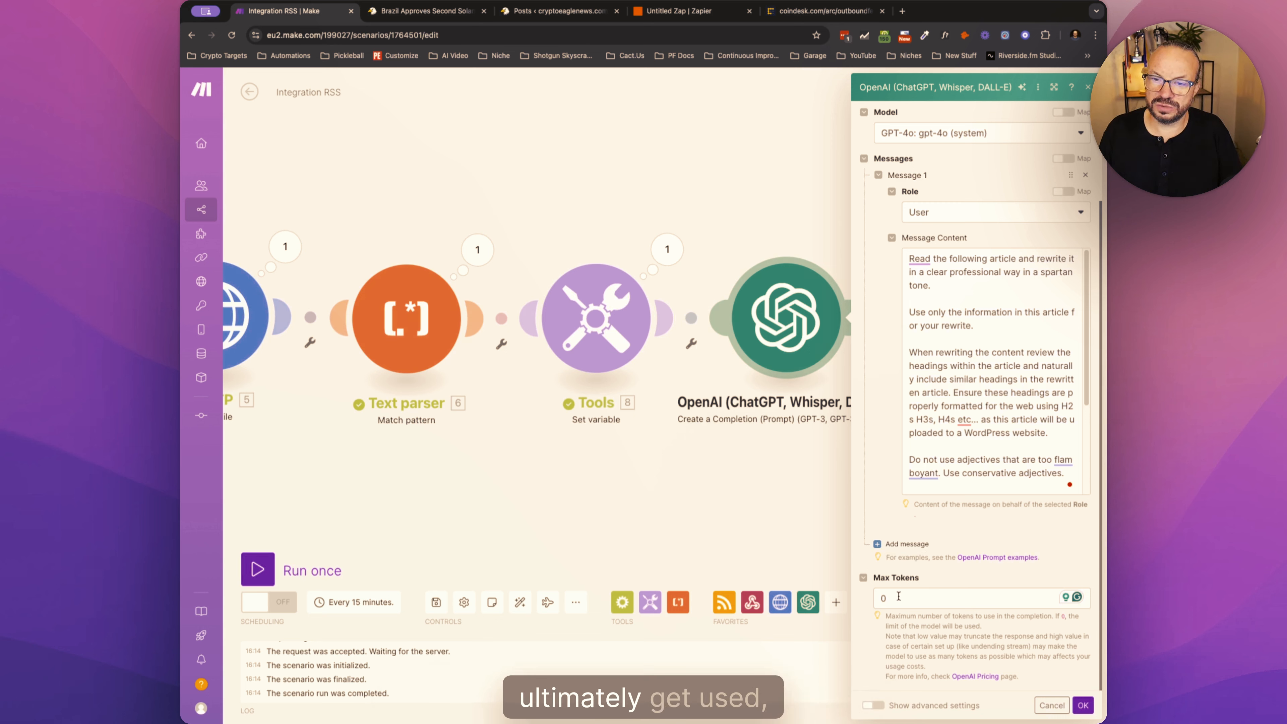
left_click(917, 597)
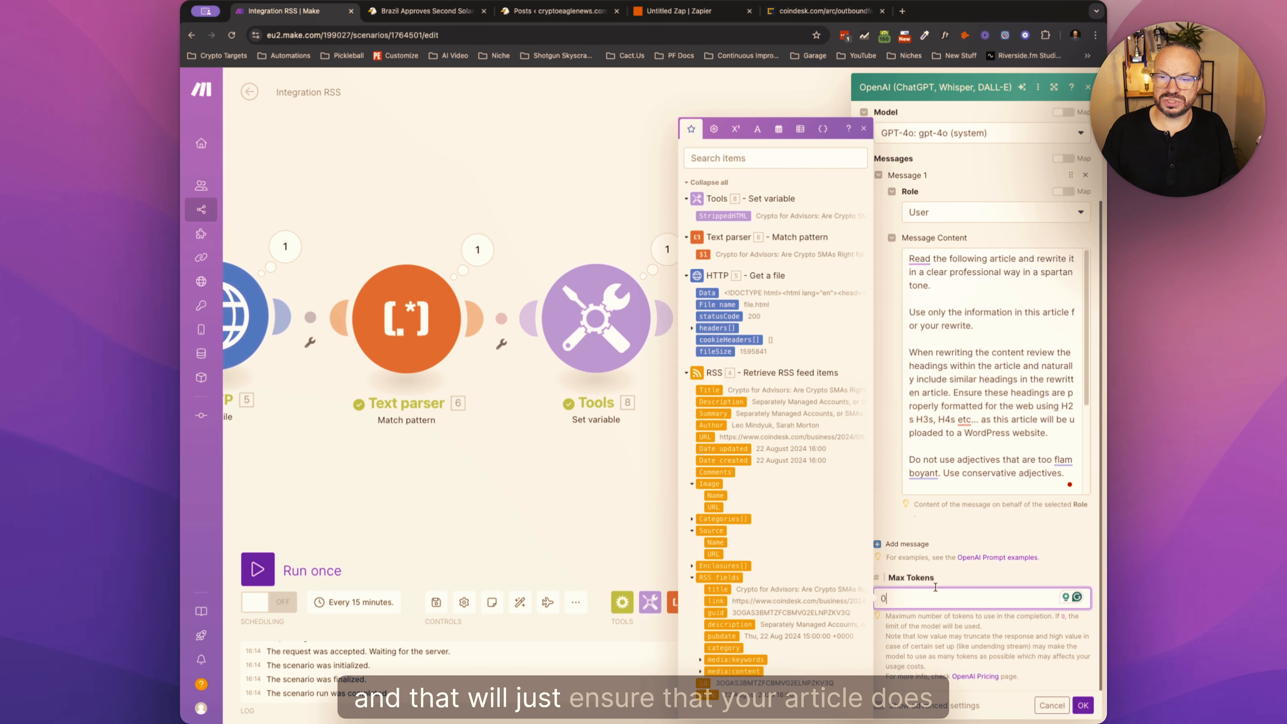
left_click(931, 582)
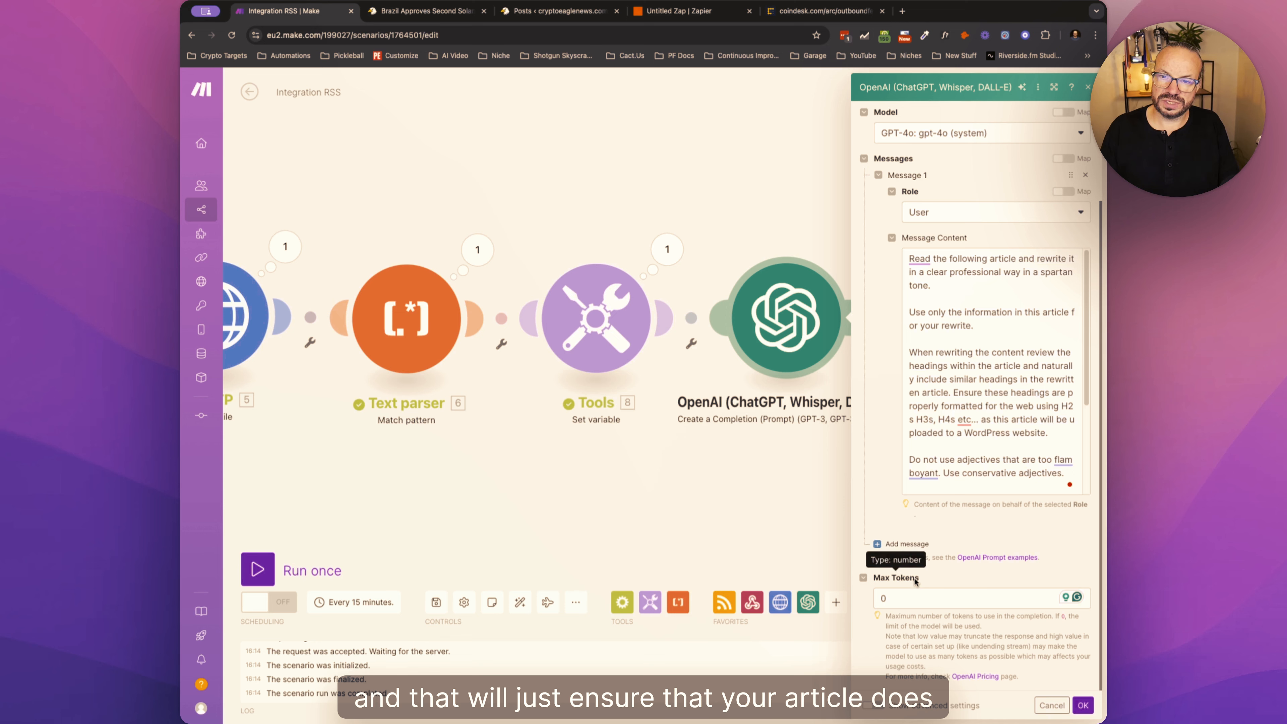
left_click(1083, 706)
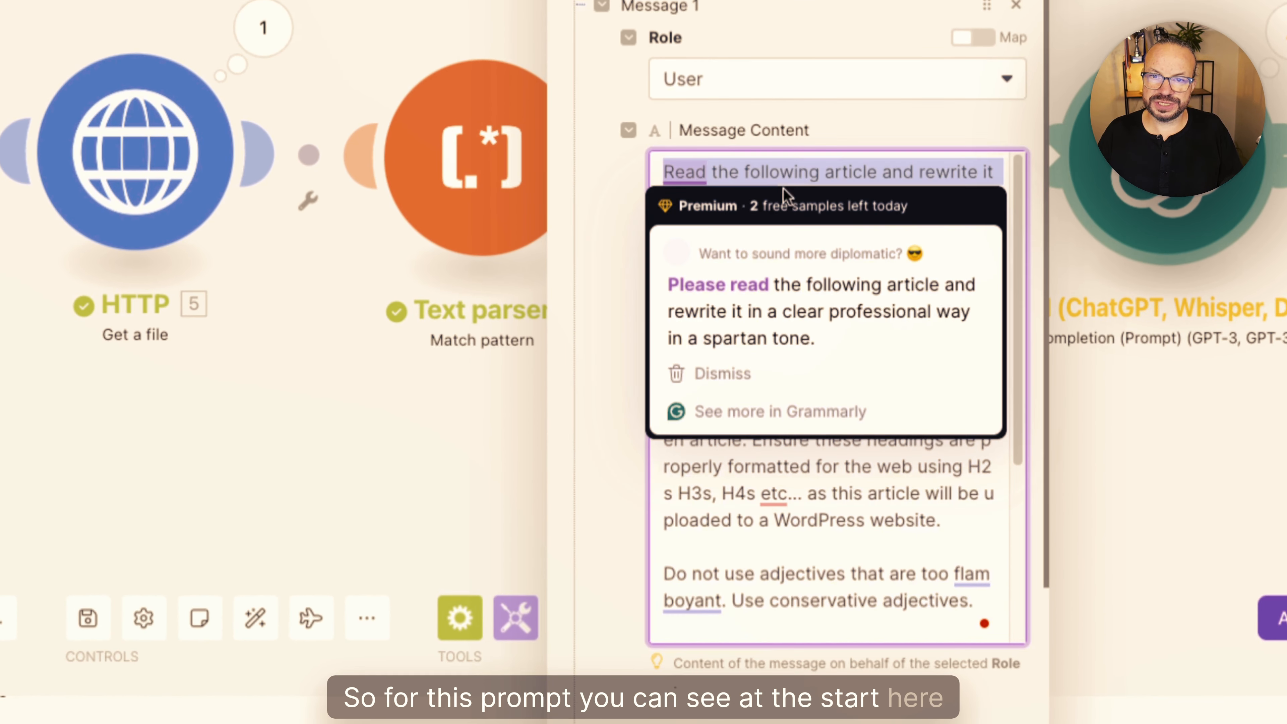
- Insert the Set variable module's StrippedHTML value after a blank line at the end of the prompt and save the module
left_click(810, 175)
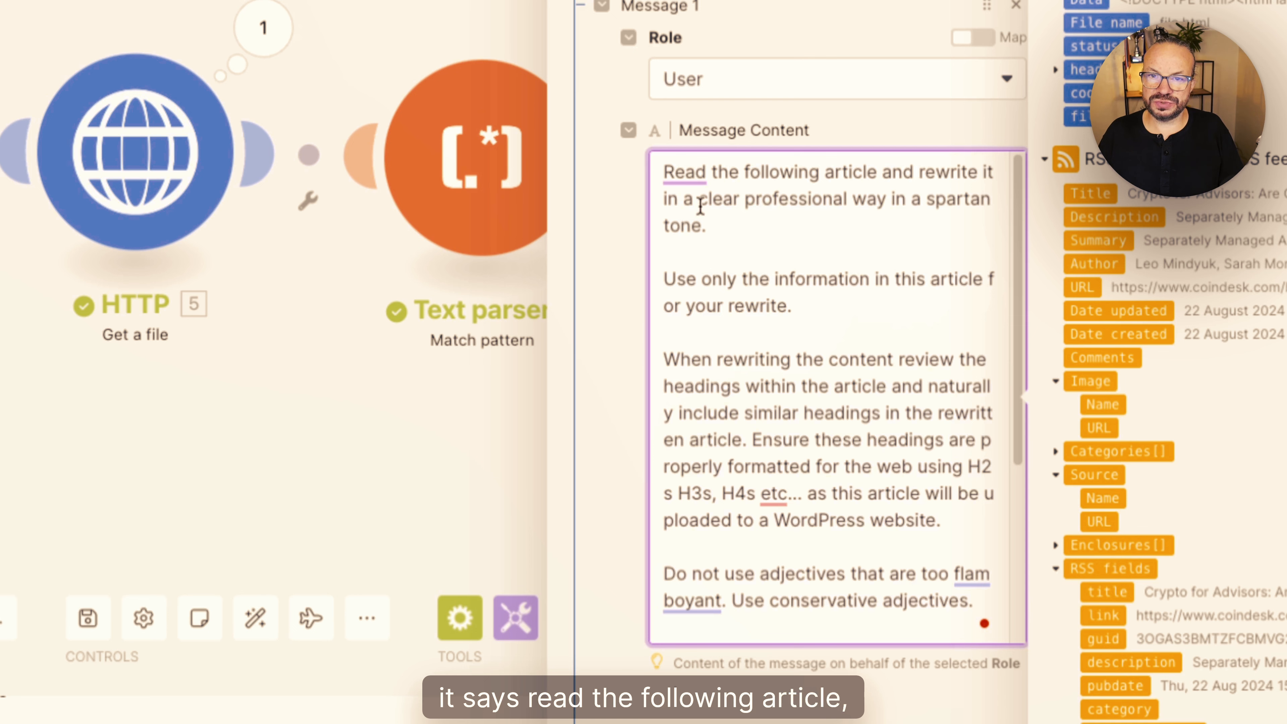
left_click_drag(713, 219, 661, 172)
left_click(738, 198)
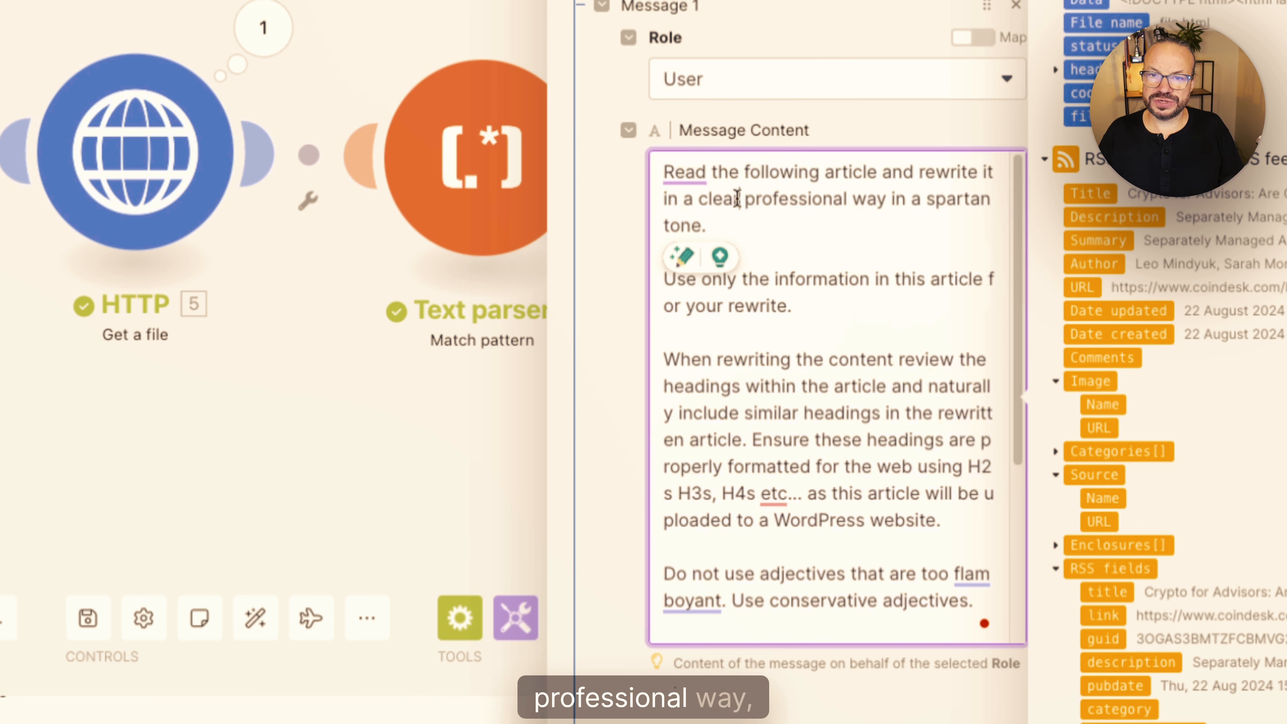
scroll(802, 203, "down", 10)
left_click(786, 366)
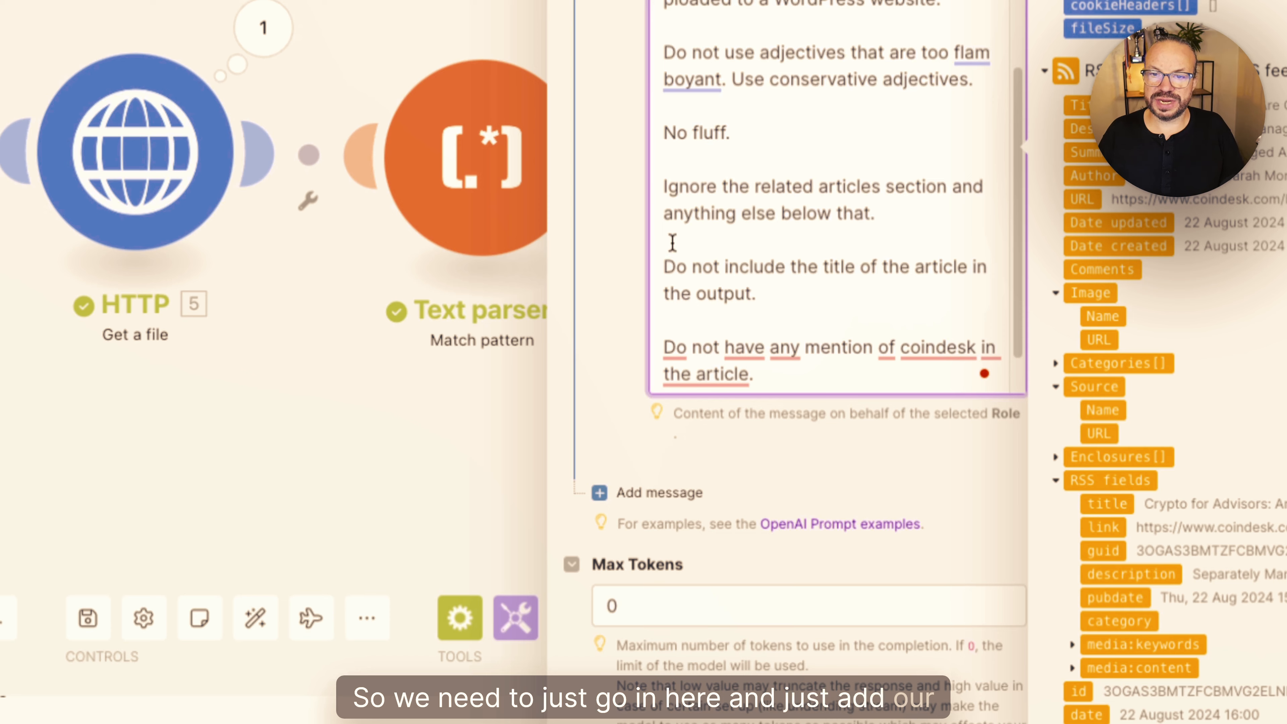
key("Return")
key("Return")
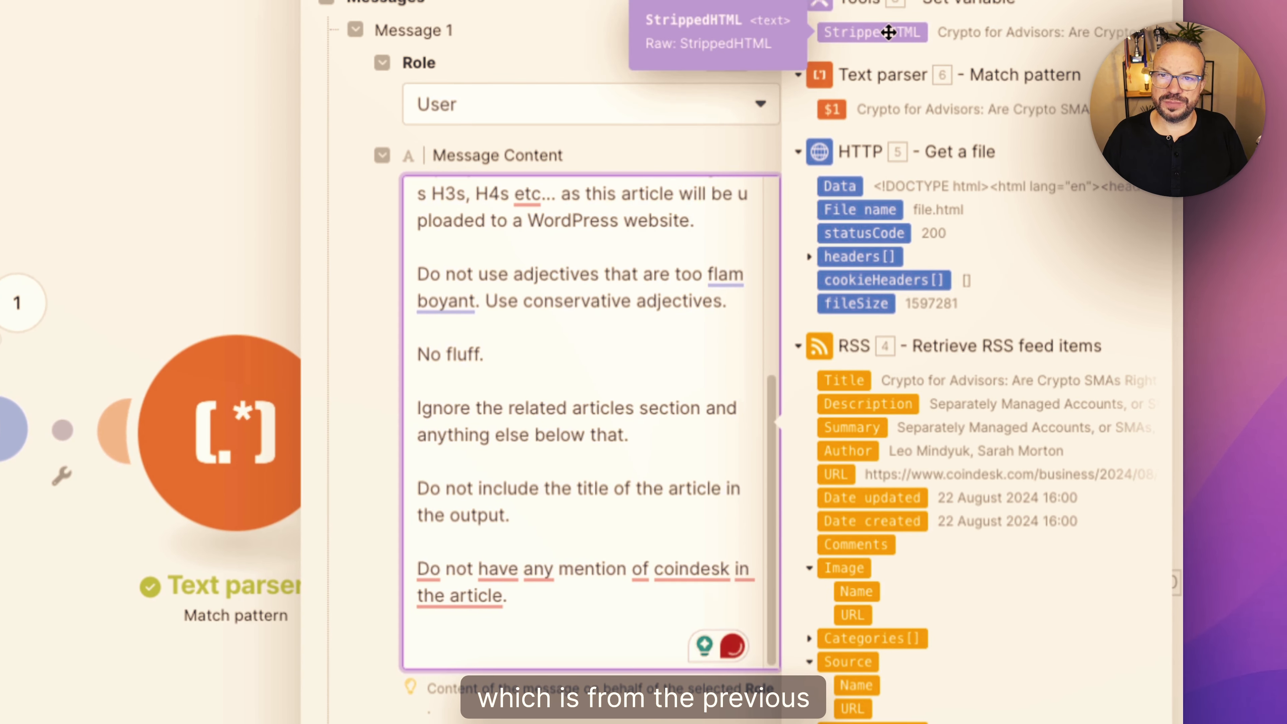
left_click(871, 32)
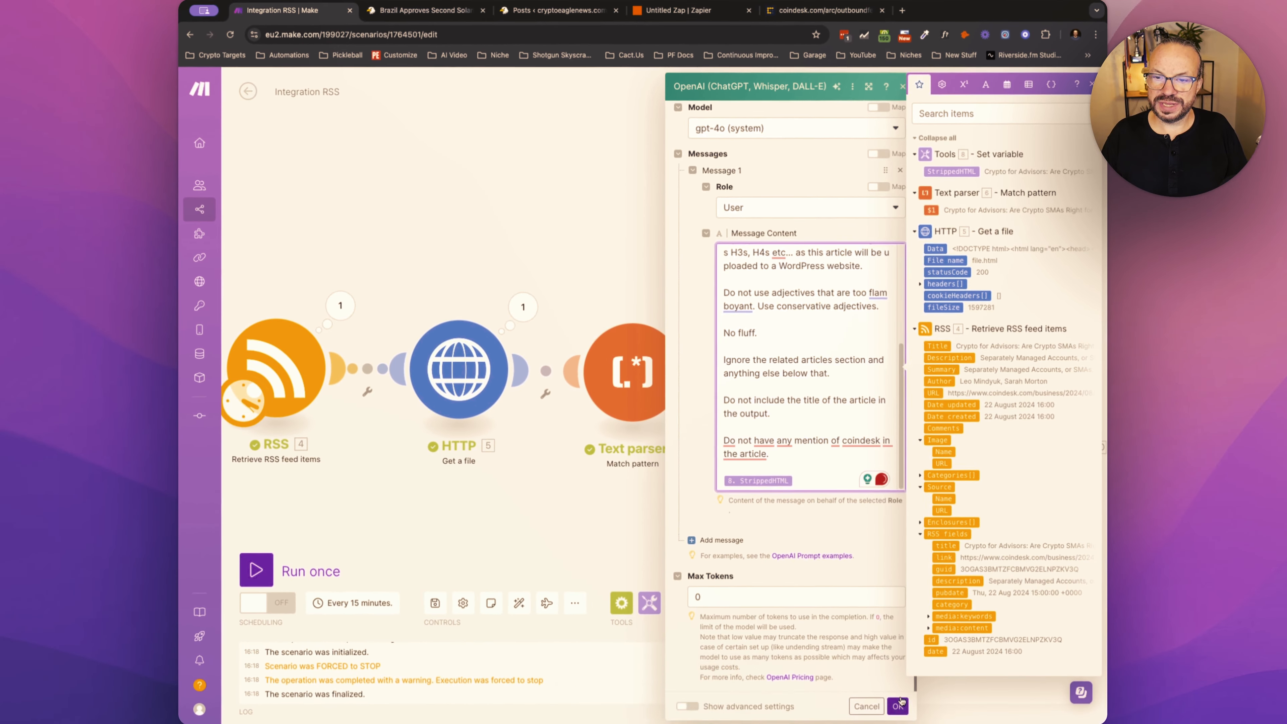
left_click(896, 705)
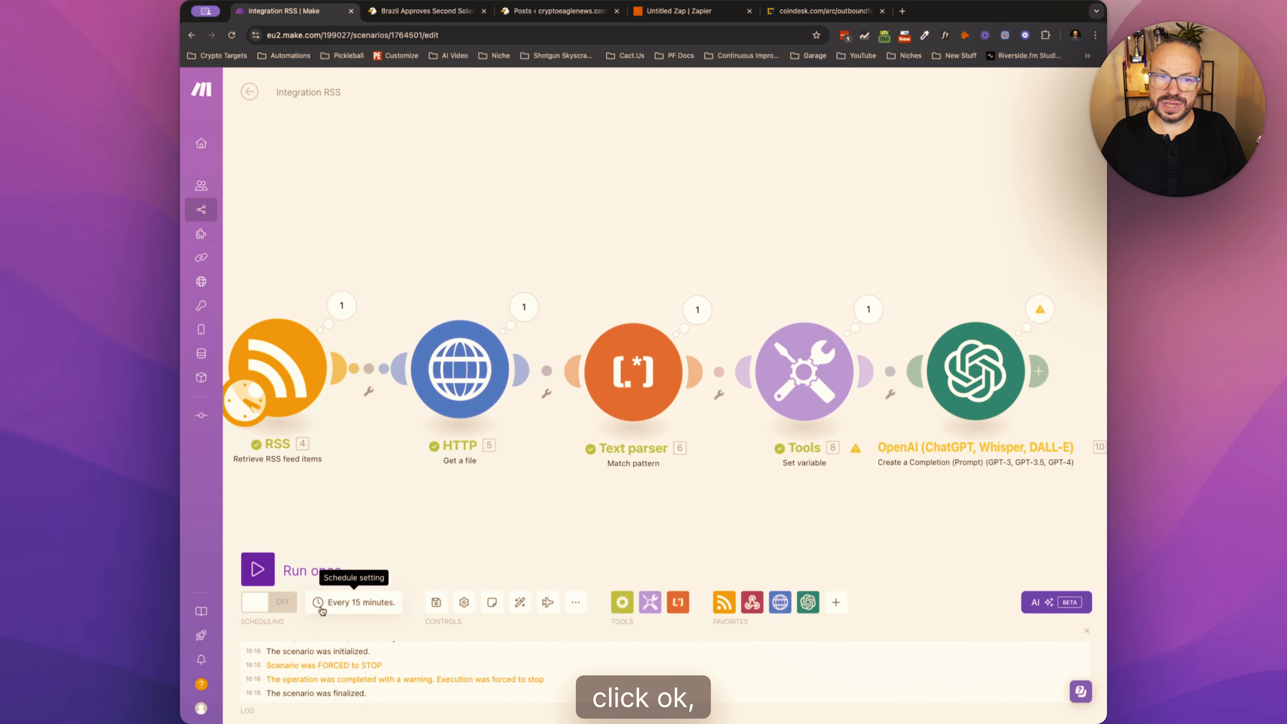
- Run the scenario once and expand the token usage in the OpenAI module's output
left_click(256, 569)
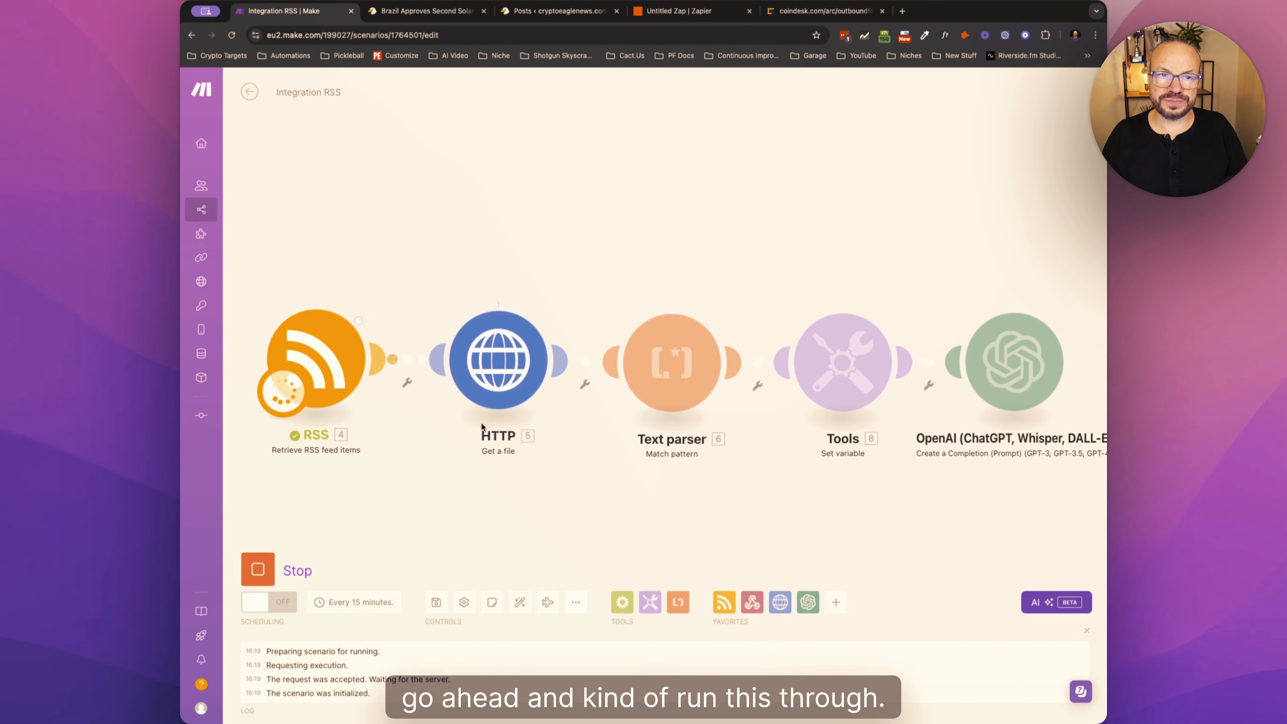
left_click(935, 274)
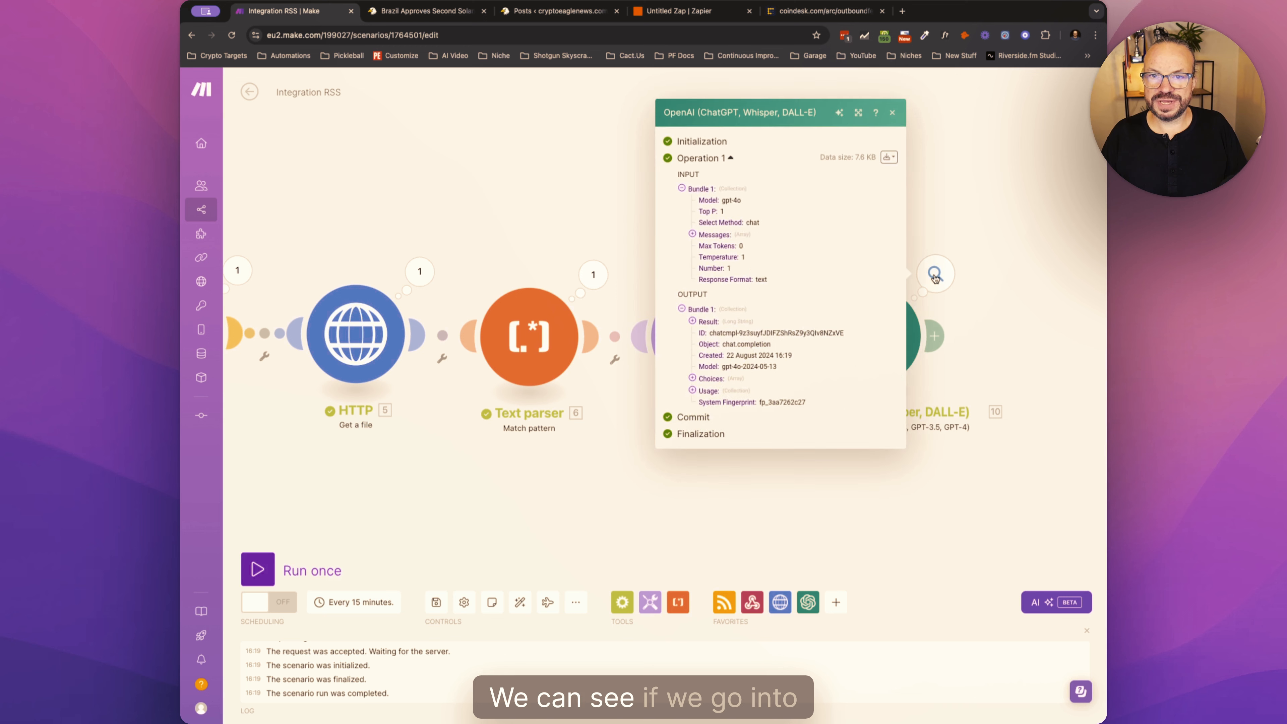
left_click(692, 391)
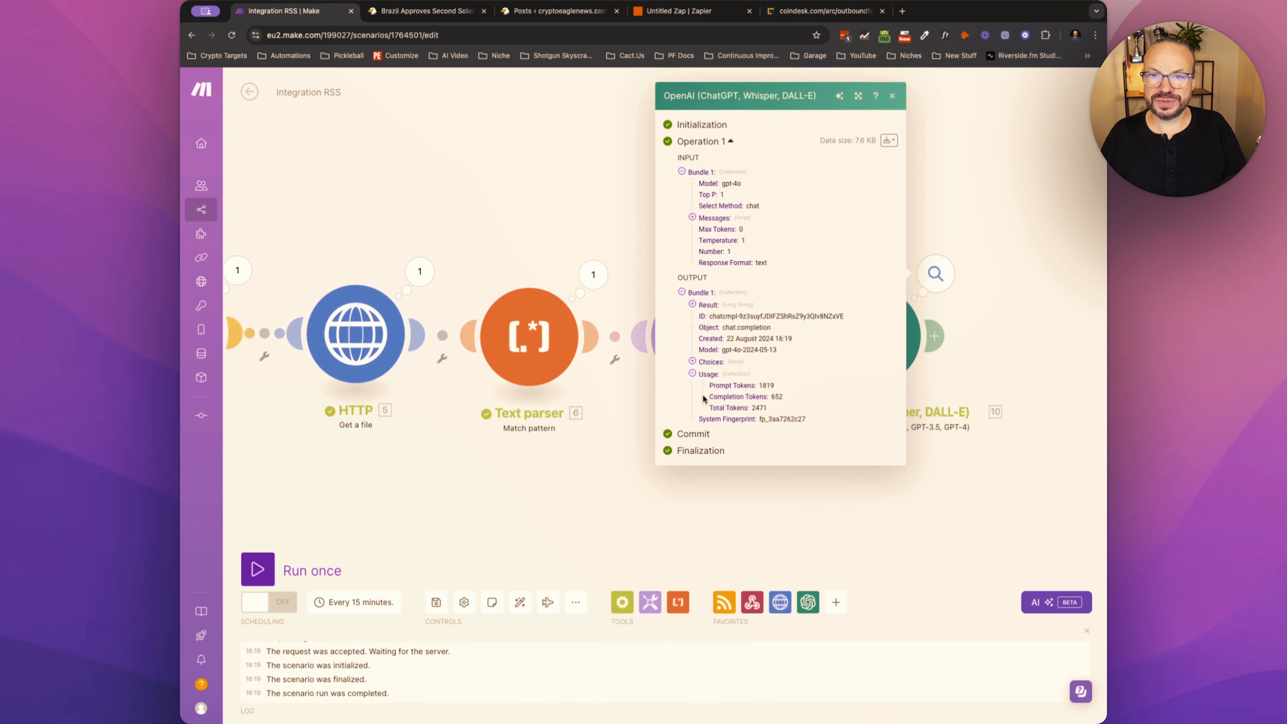
- Expand the OpenAI output's Choices down to the message Content and read the rewritten article's title
left_click(693, 361)
left_click(703, 364)
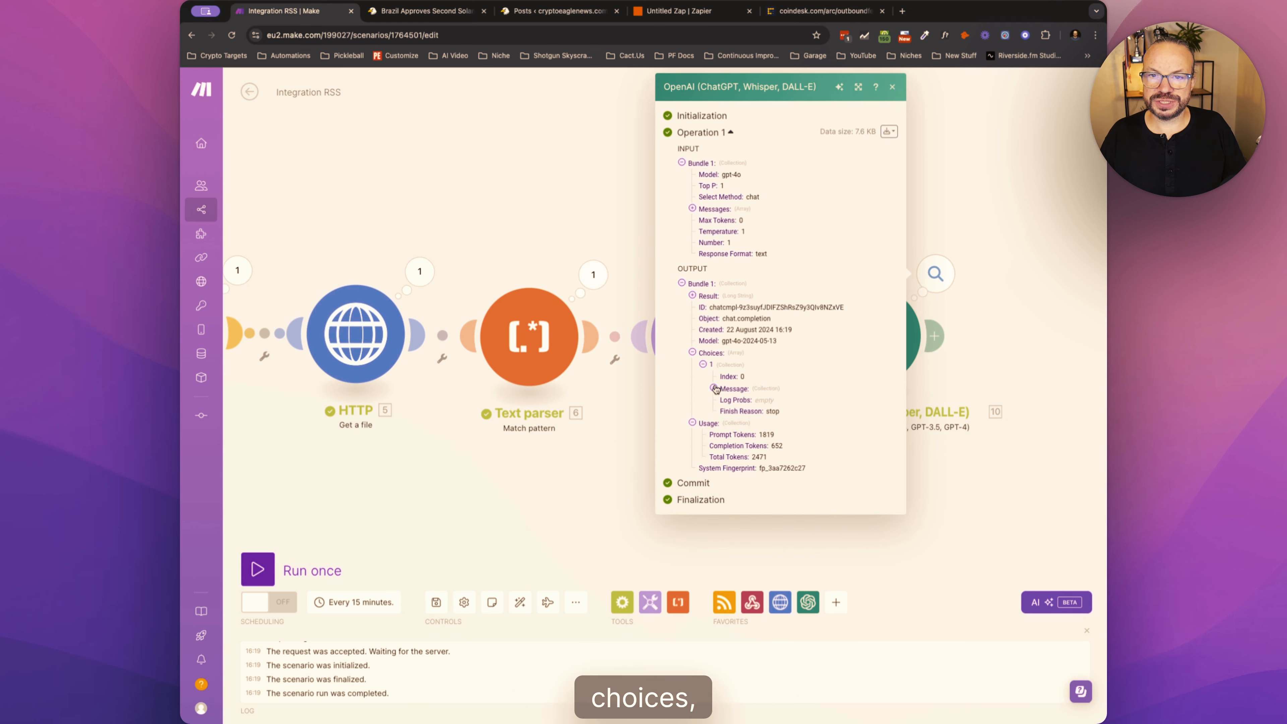
left_click(713, 388)
left_click(724, 411)
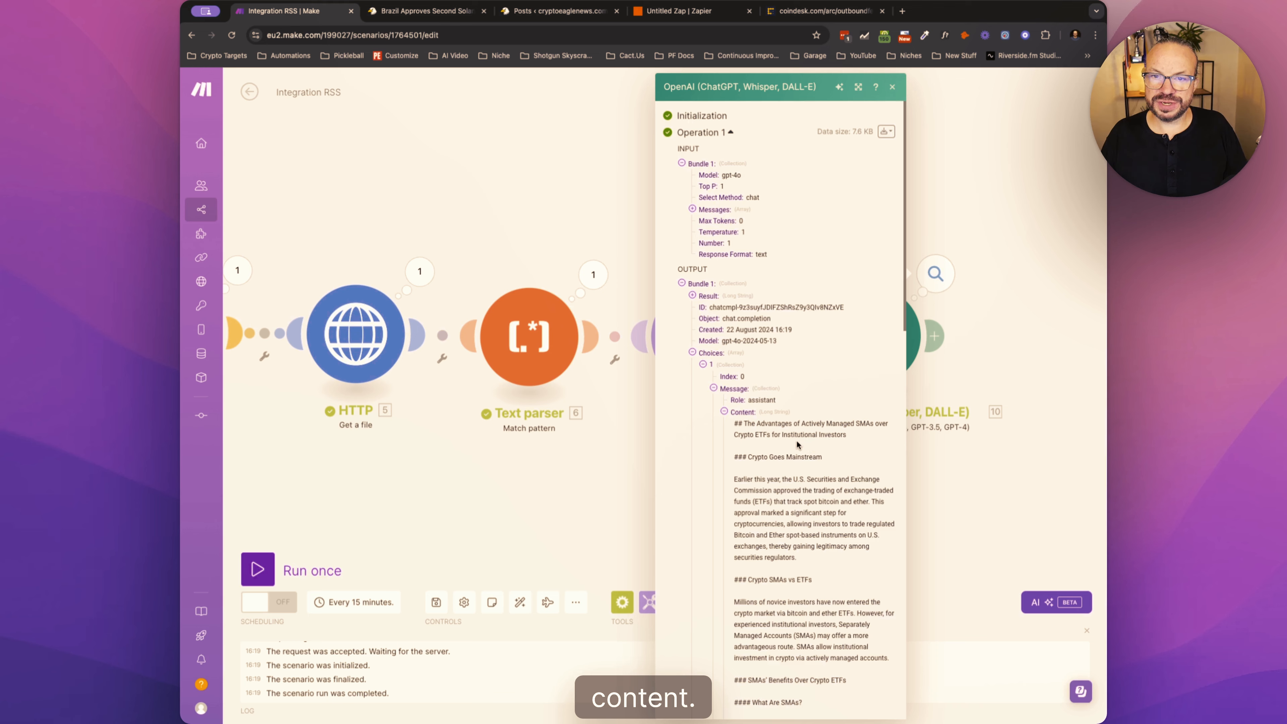
scroll(797, 440, "down", 3)
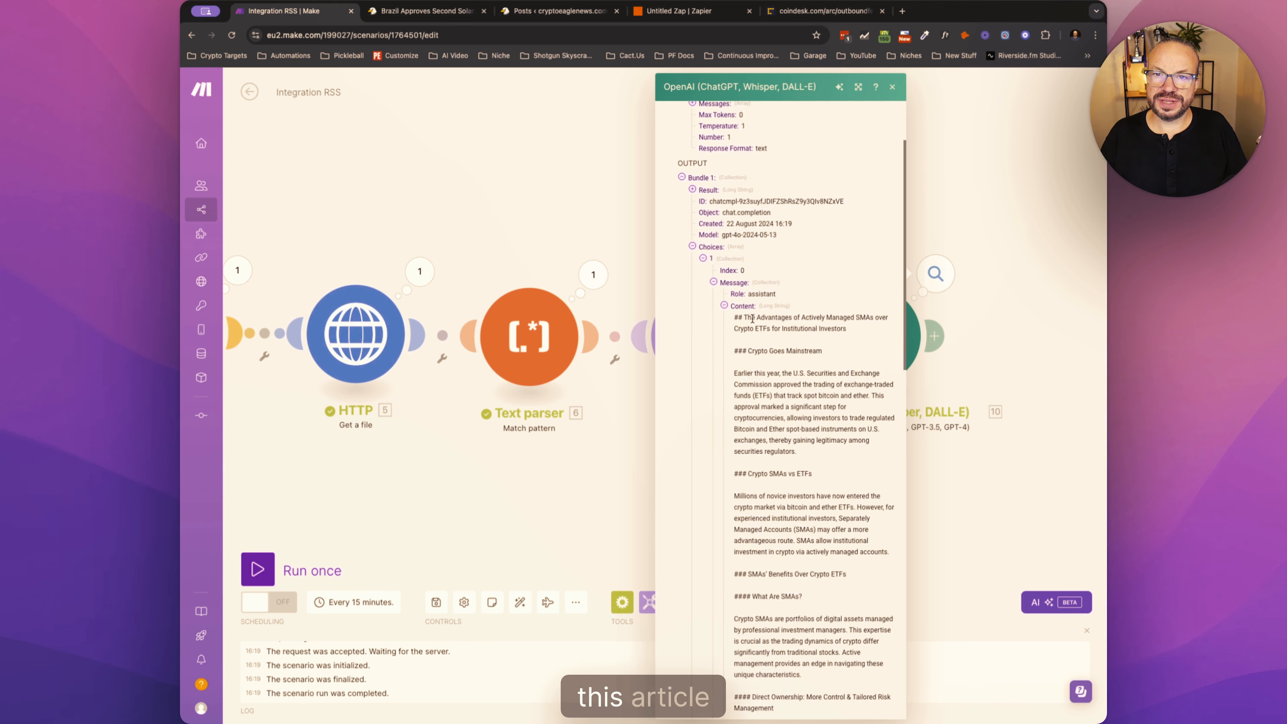
left_click_drag(743, 317, 847, 330)
left_click(760, 329)
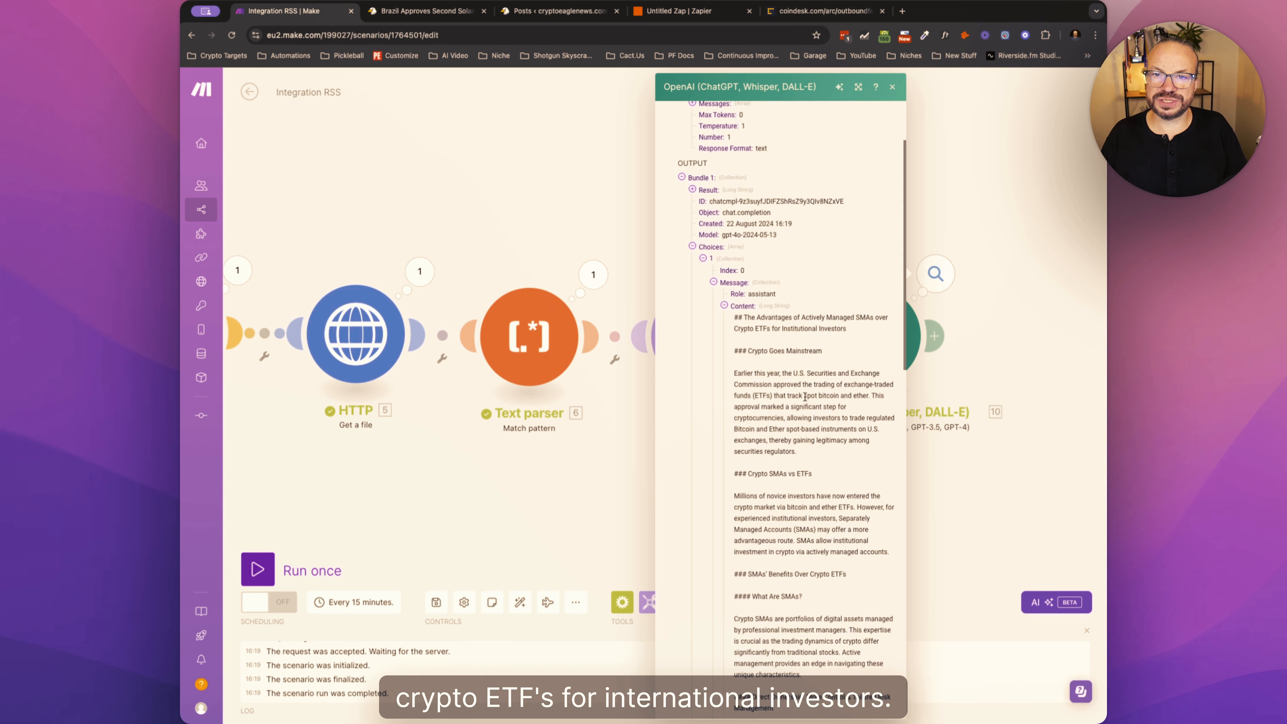
- Examine the rewritten article's sections and the formatting of its title and subheadings in the message Content
scroll(805, 396, "down", 5)
scroll(804, 395, "up", 7)
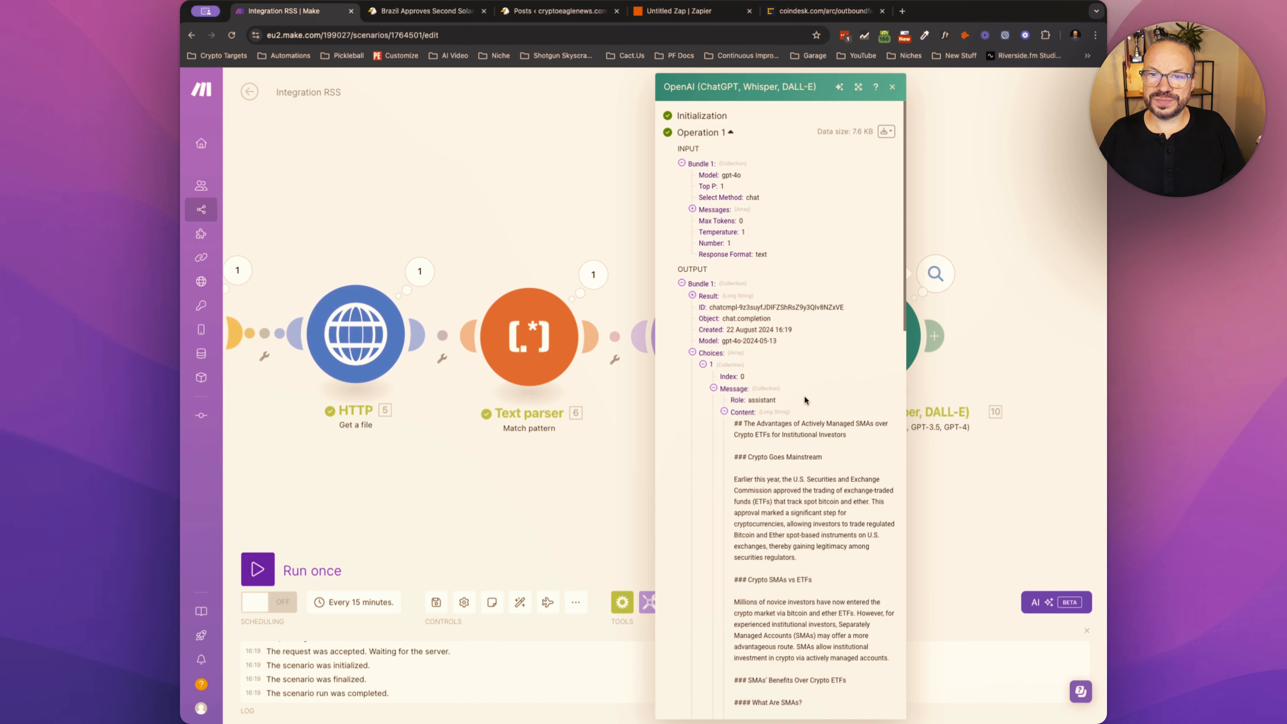
scroll(803, 394, "down", 8)
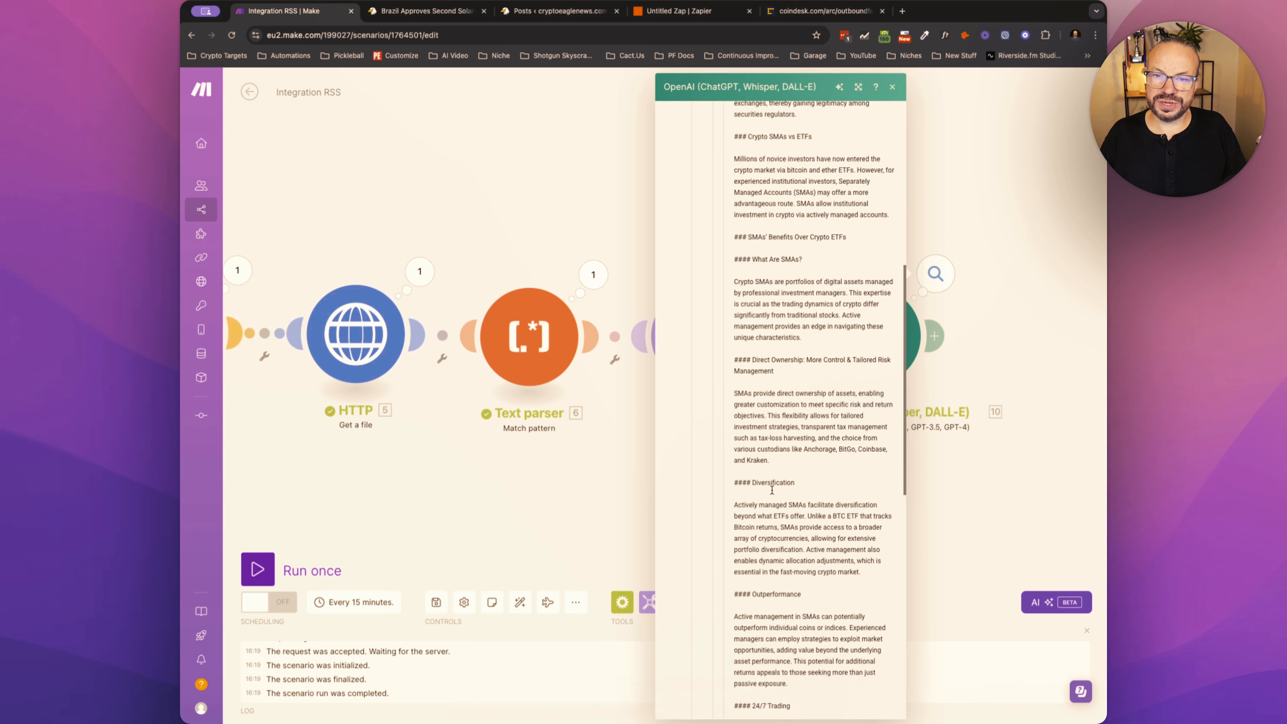
scroll(772, 489, "up", 4)
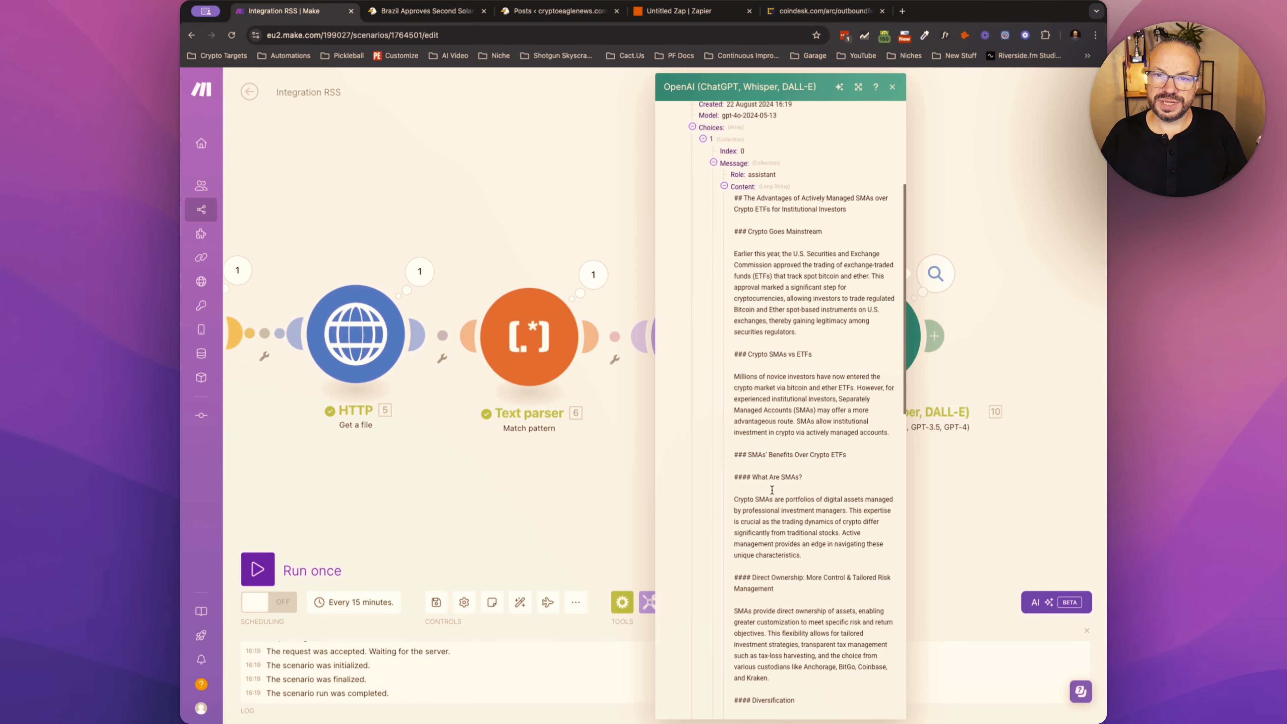
scroll(772, 490, "up", 4)
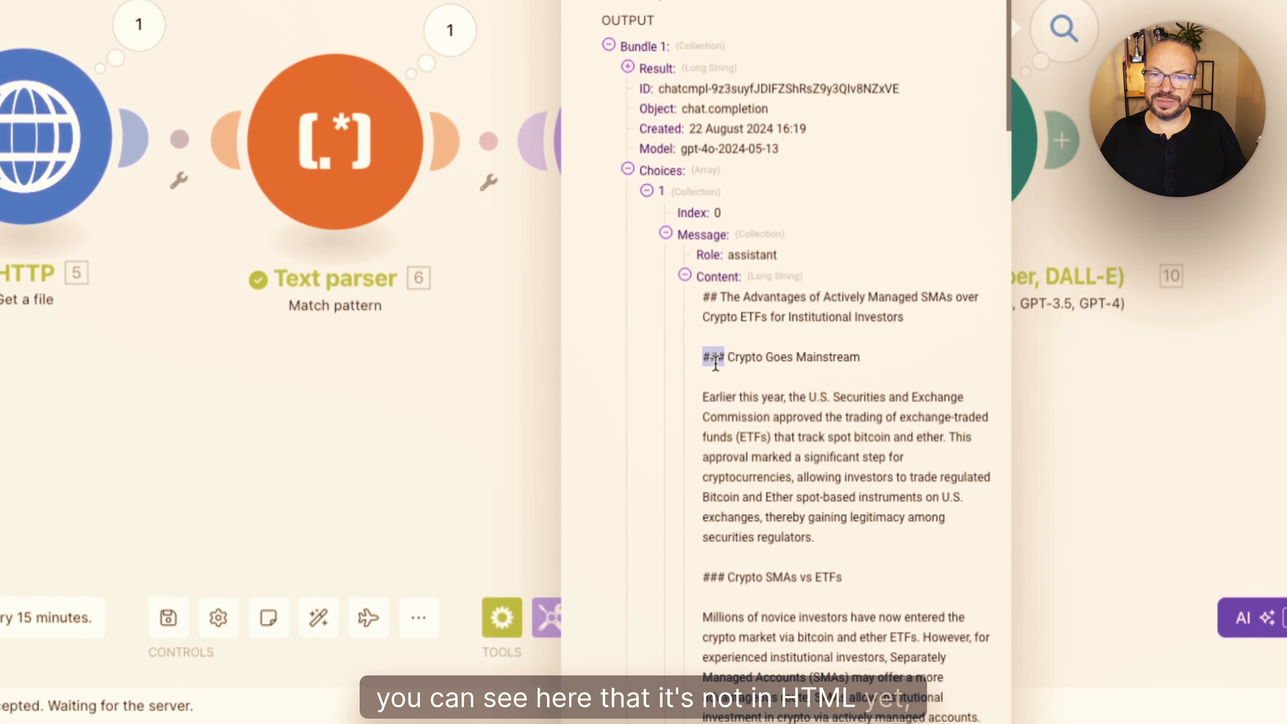
left_click(694, 270)
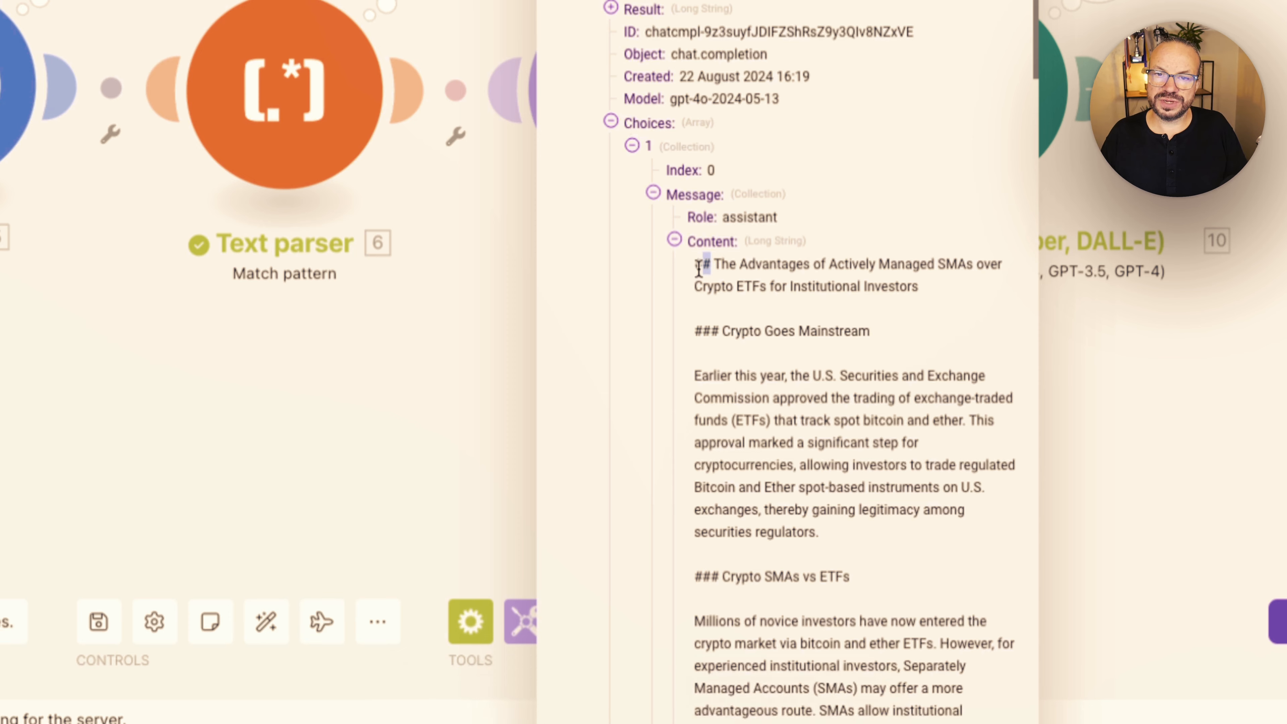
left_click_drag(697, 263, 791, 535)
left_click(791, 449)
left_click_drag(736, 388, 775, 483)
left_click(774, 483)
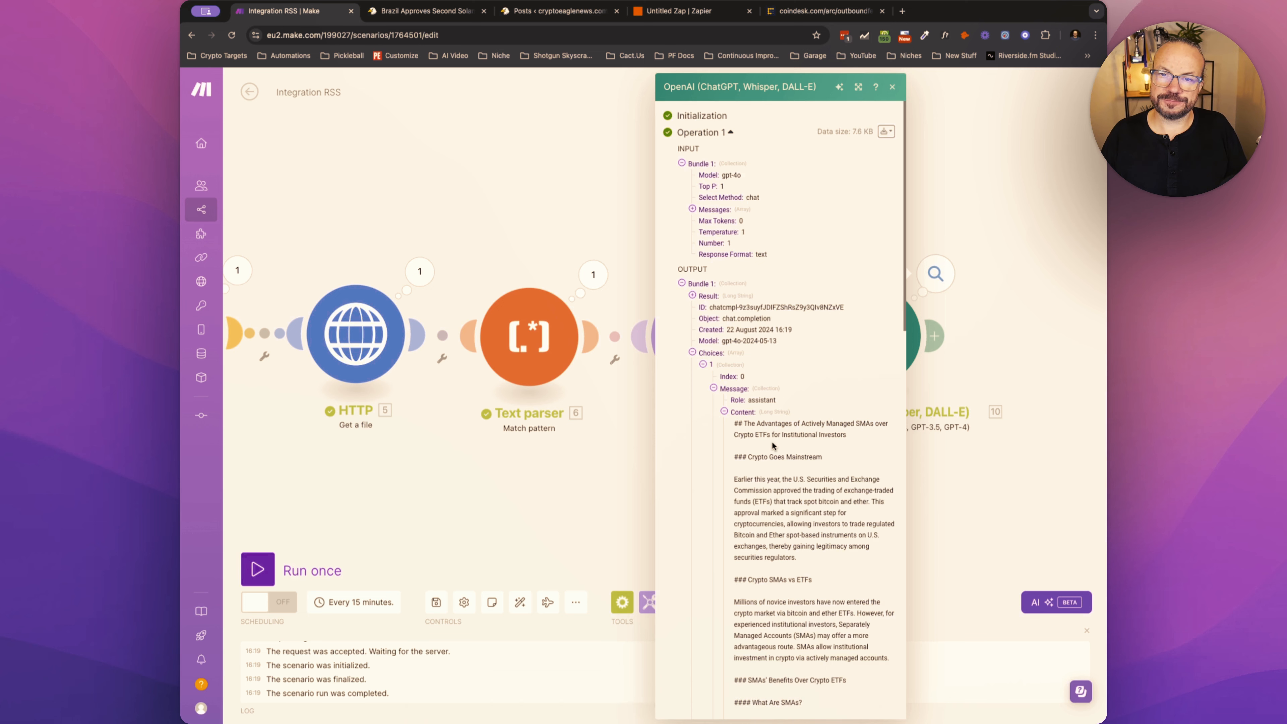
- Close the output and add a second OpenAI module, Create a Completion (Prompt), after the first one
left_click(921, 450)
left_click(935, 335)
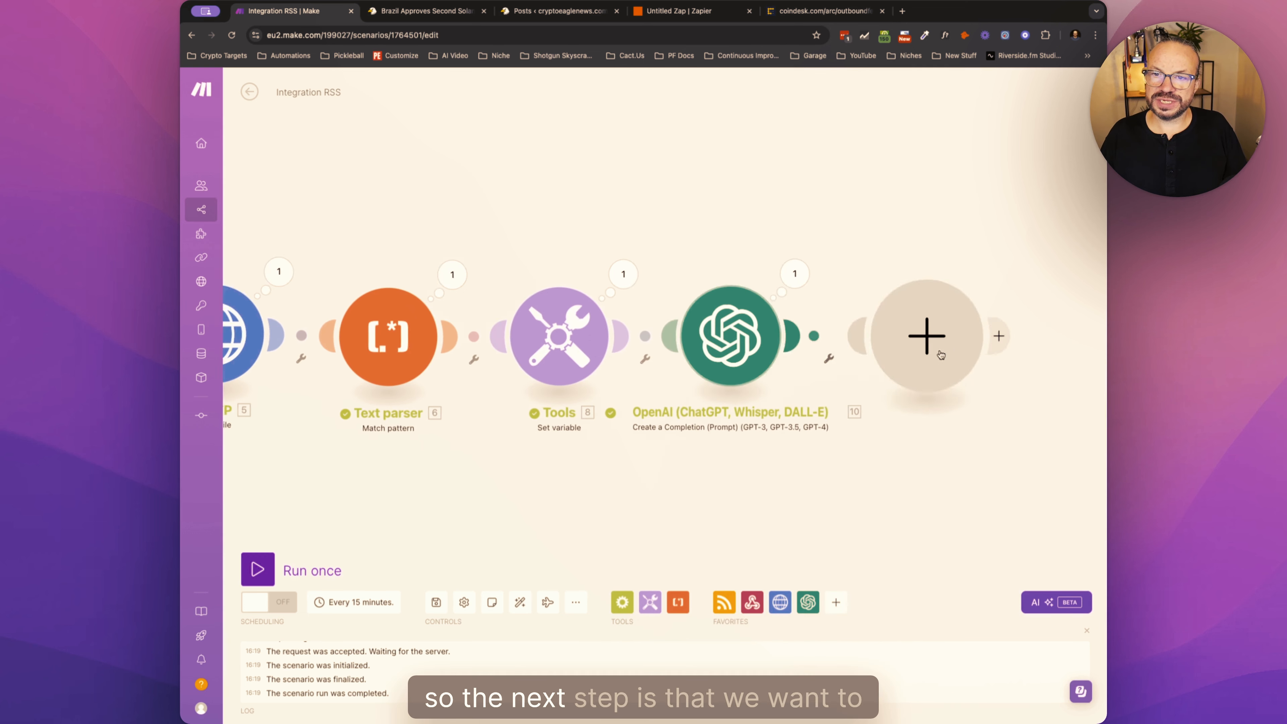
left_click(942, 349)
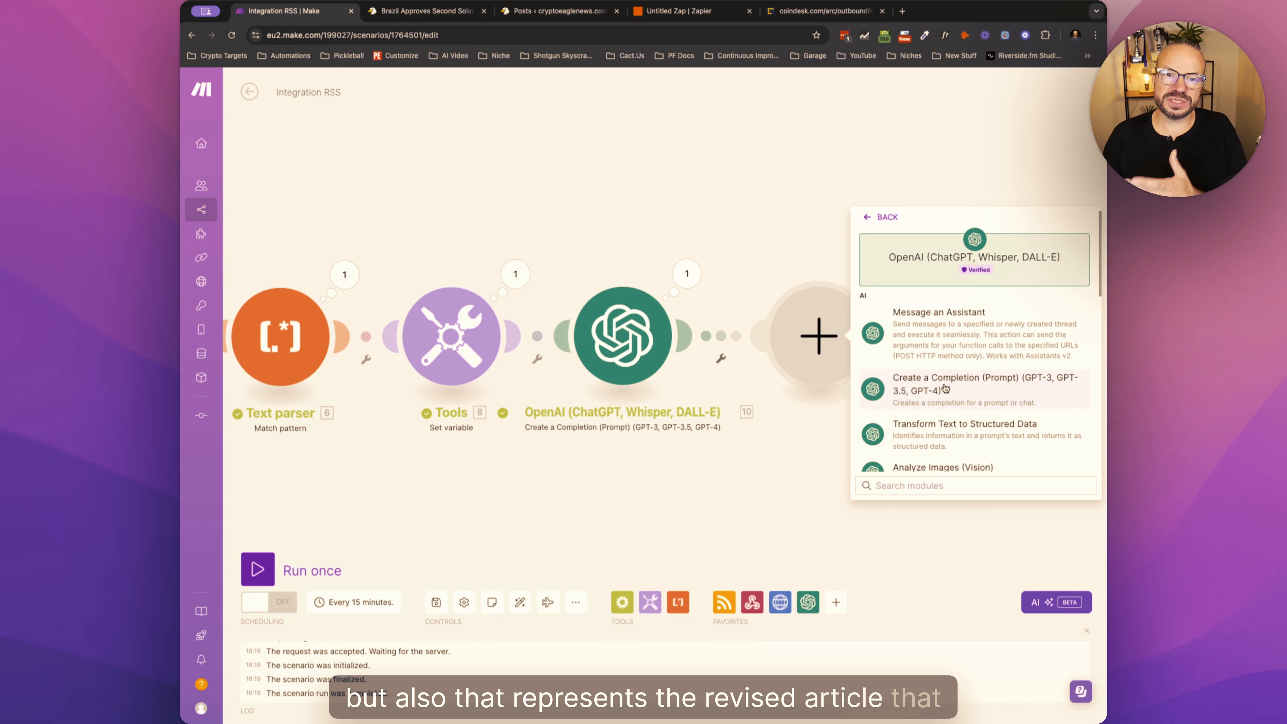
left_click(945, 388)
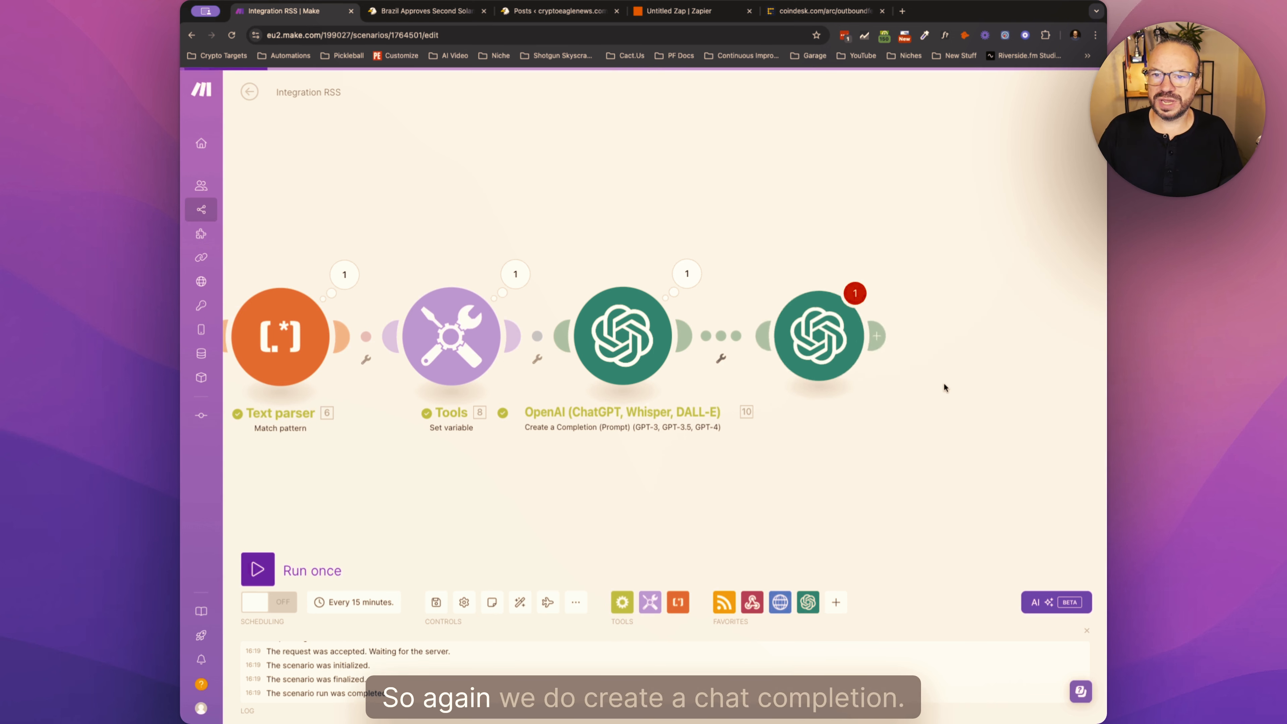
- Configure the new module with gpt-4o and a User message prompting for a professional, click worthy title rewrite without flamboyant adjectives or quotation marks
left_click(825, 336)
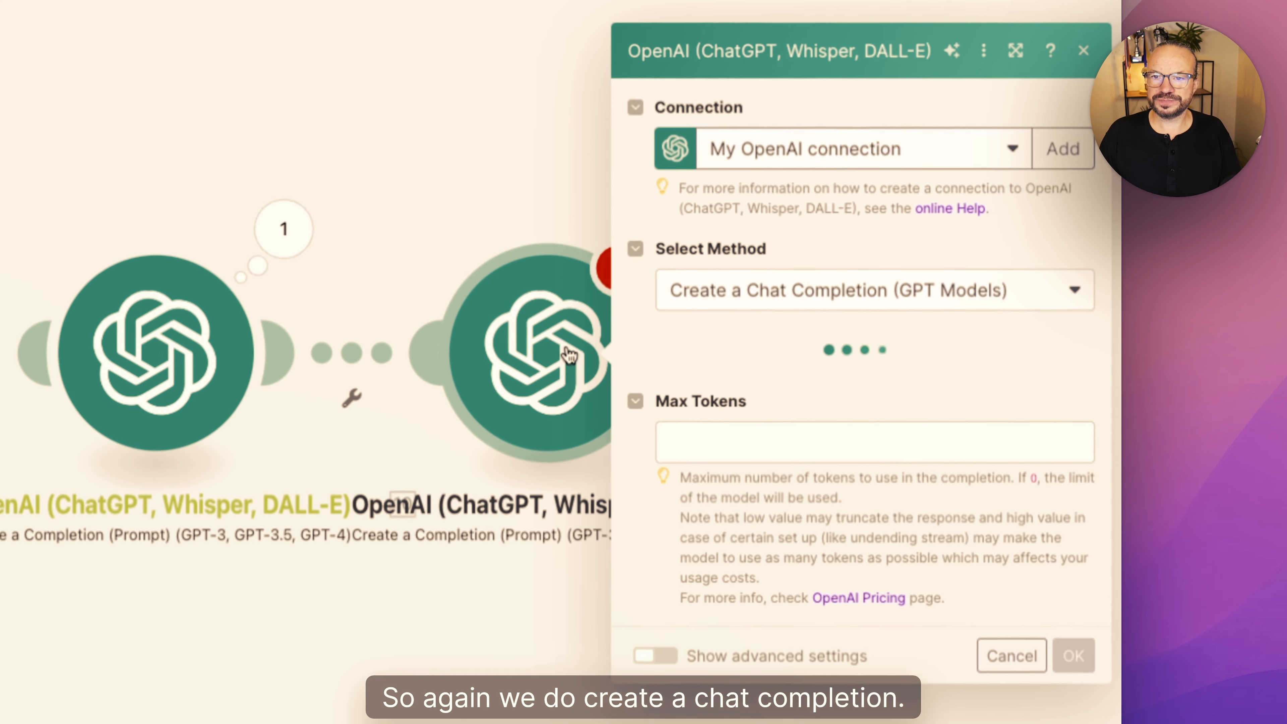
left_click(760, 333)
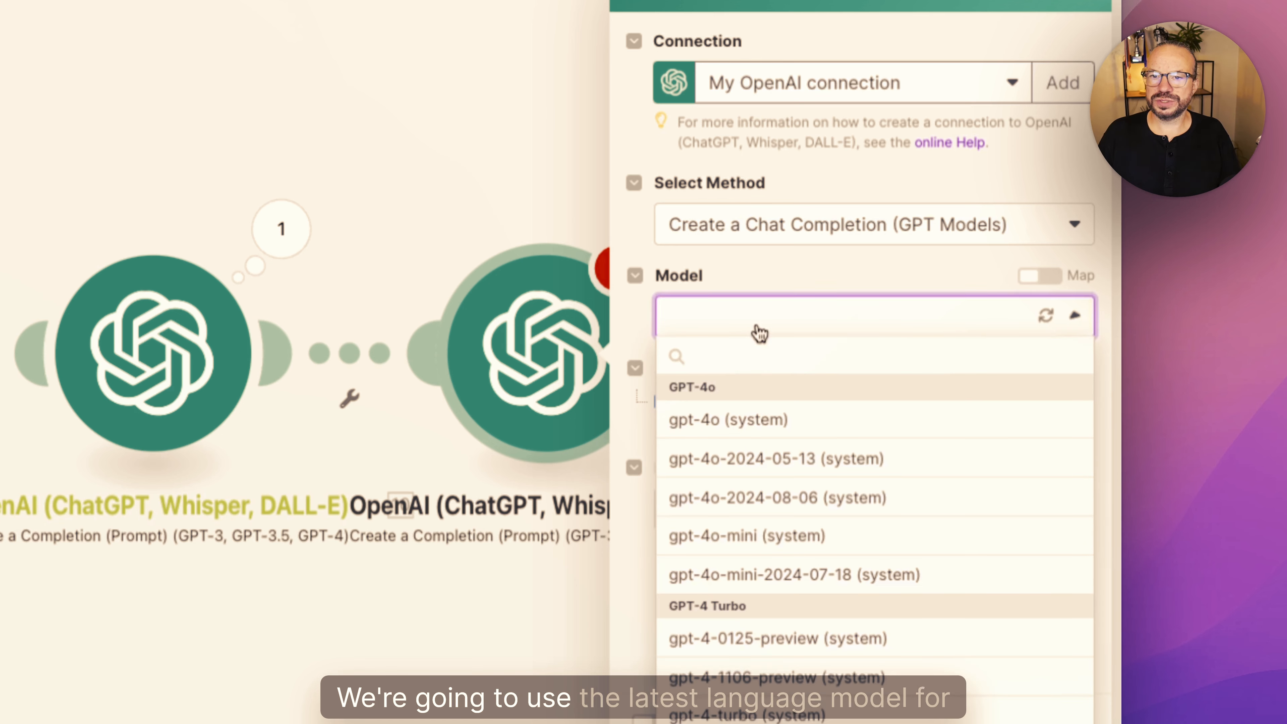
left_click(718, 414)
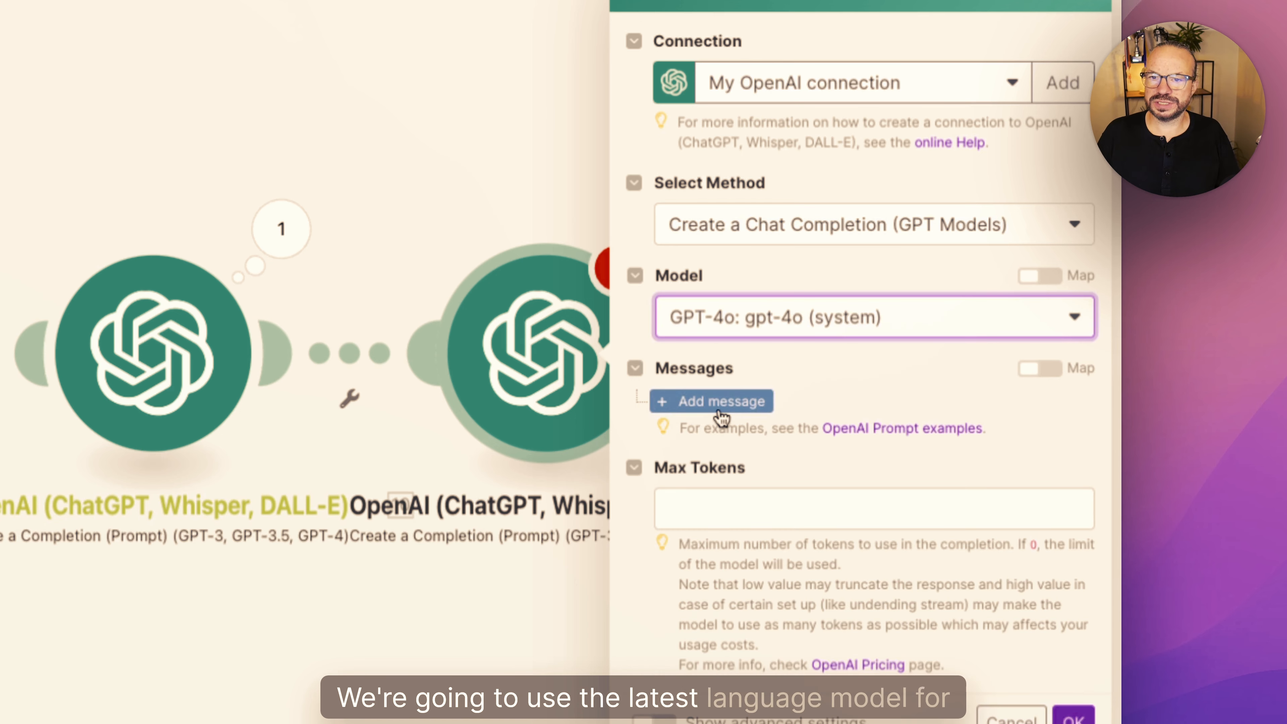
left_click(741, 400)
left_click(834, 348)
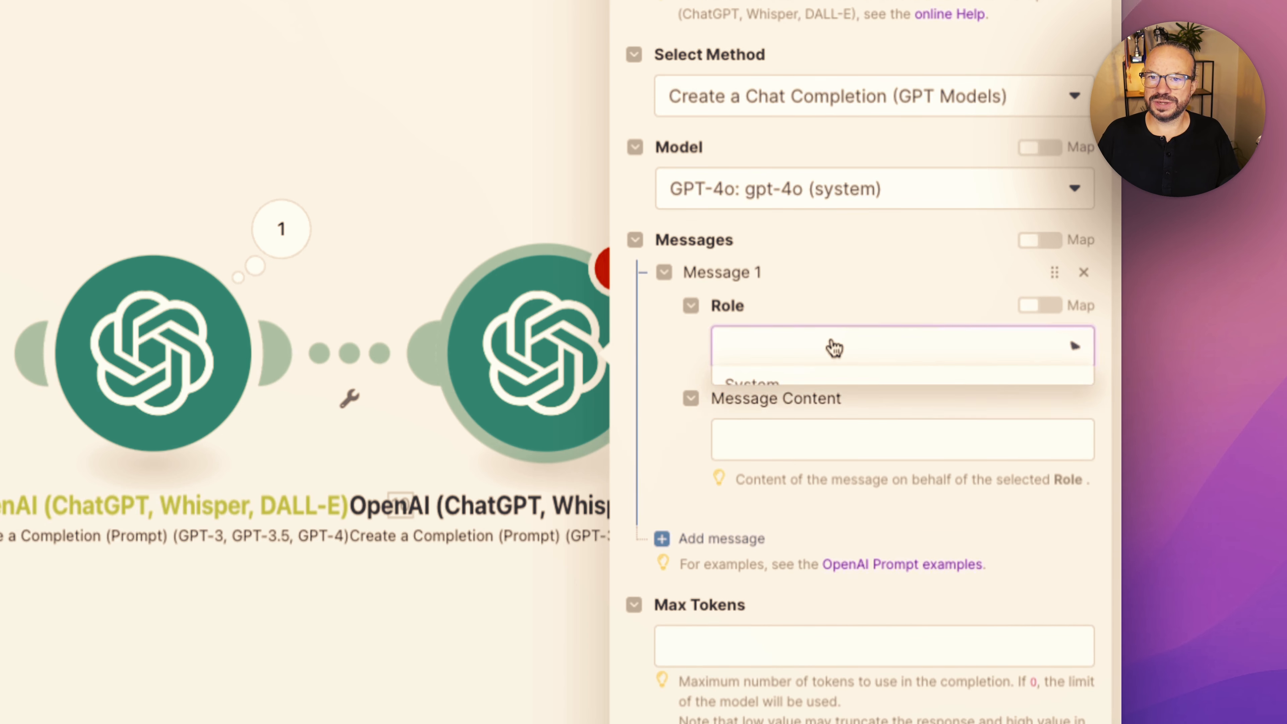
left_click(789, 425)
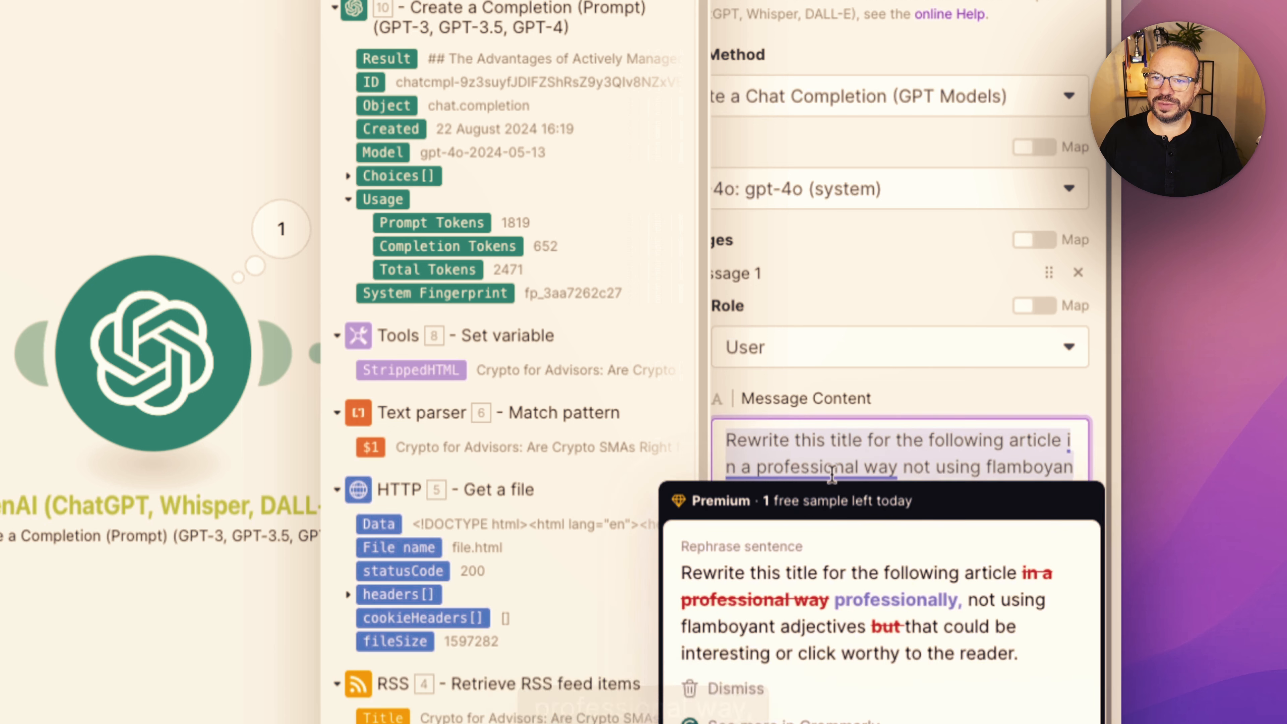
left_click(980, 464)
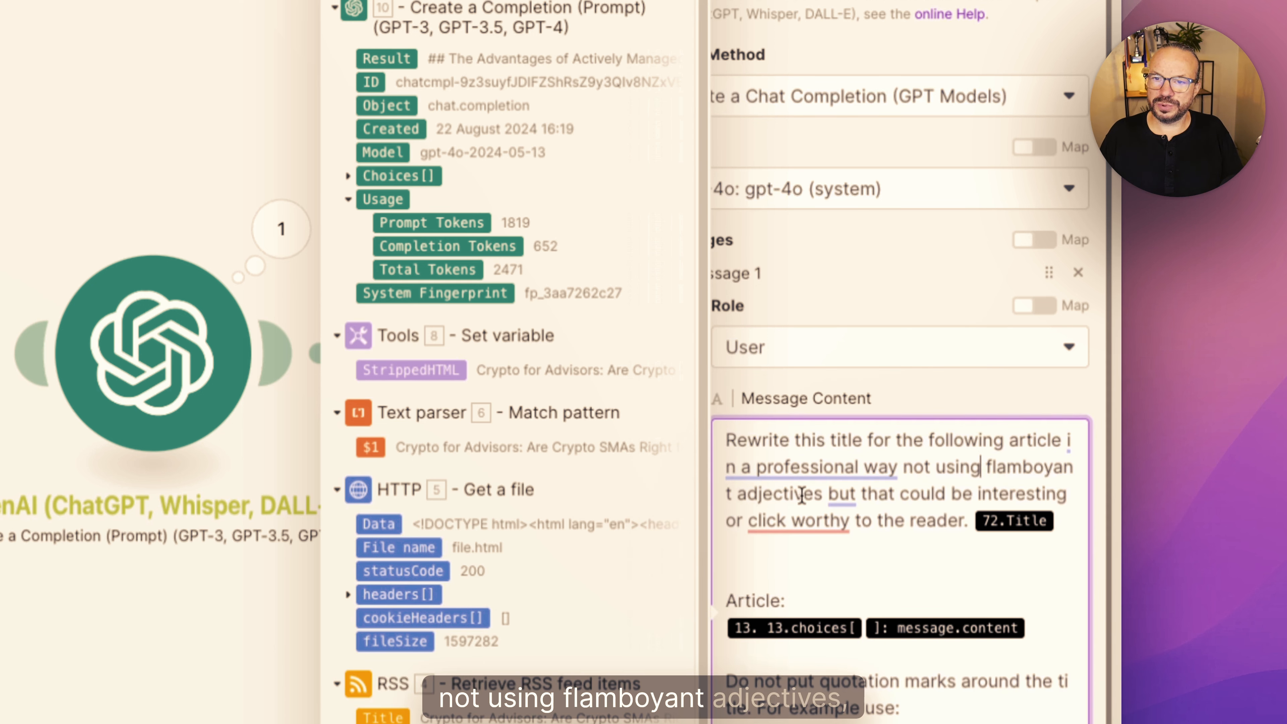
mouse_move(829, 499)
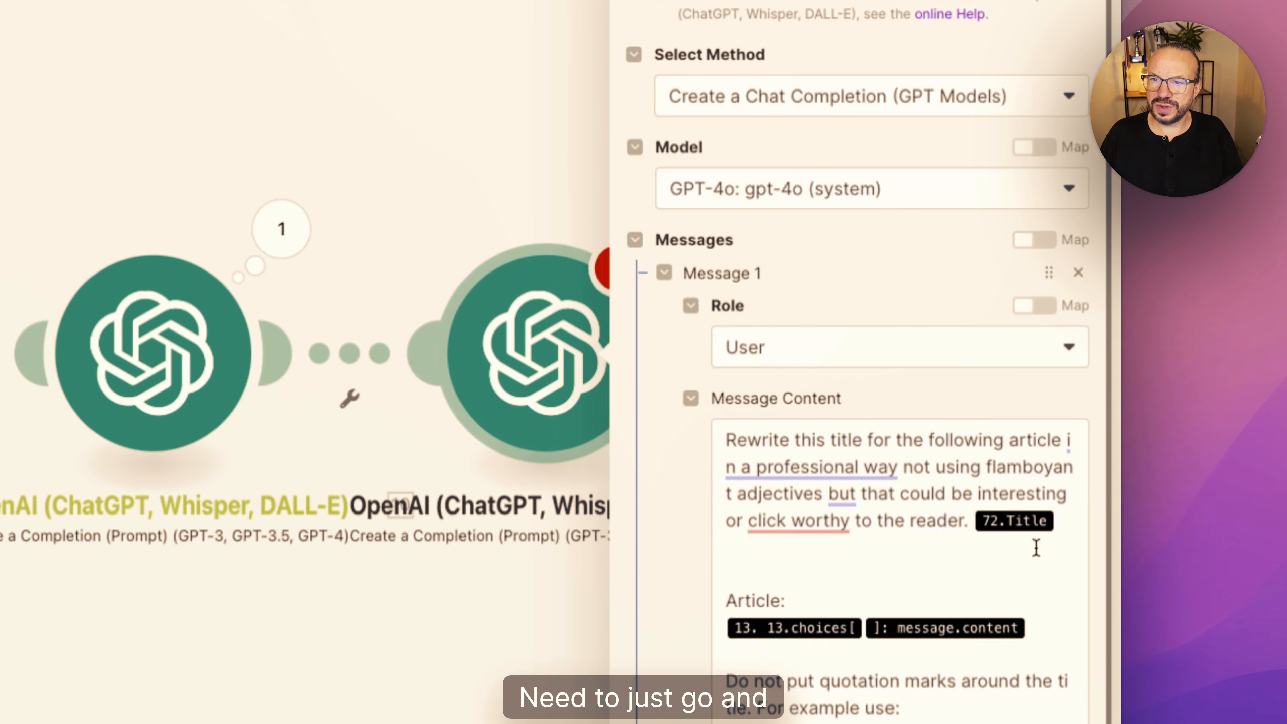
- Replace the prompt's outdated title variable with the RSS Title and its article variable with the first OpenAI module's Result
left_click(1071, 518)
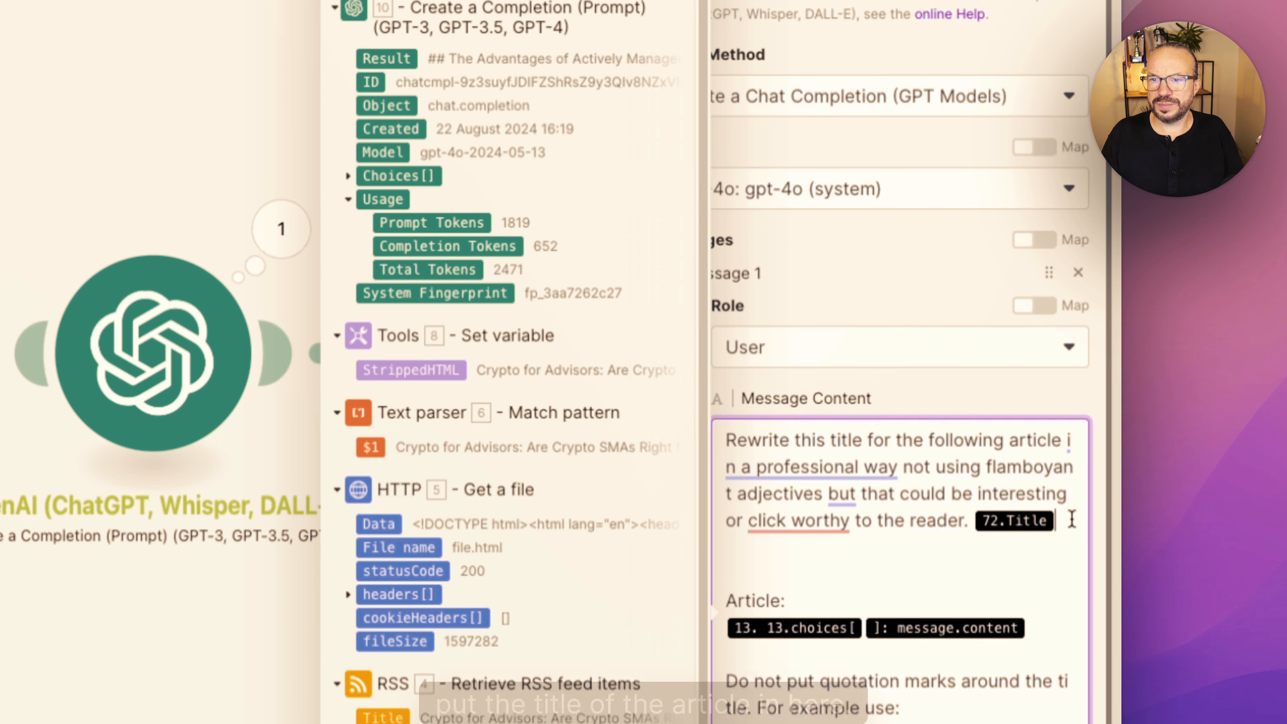
key("BackSpace")
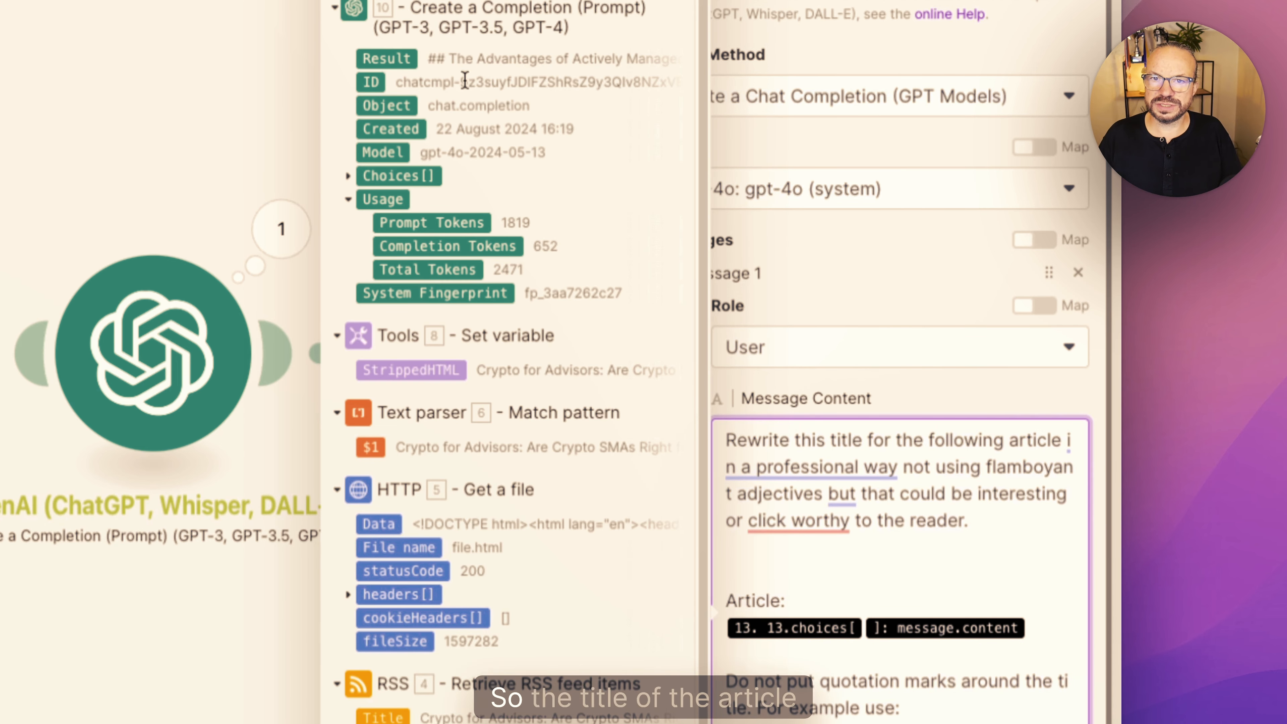
scroll(554, 442, "down", 5)
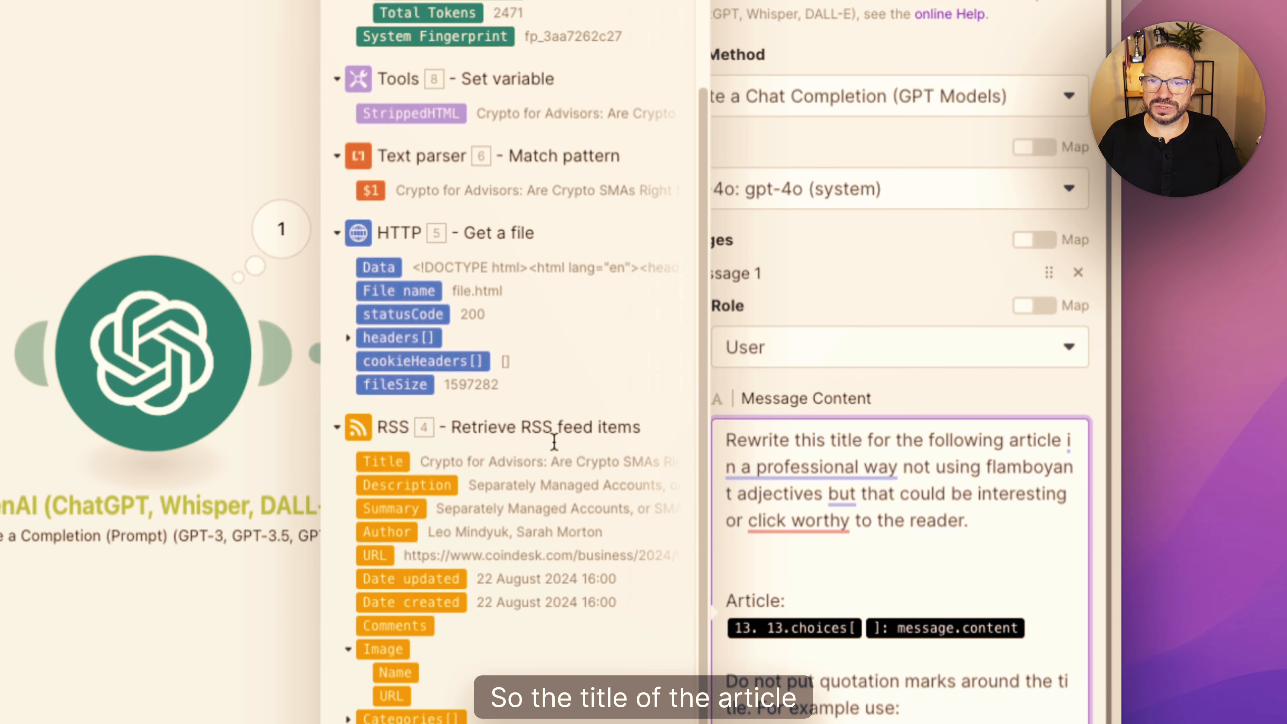
left_click(390, 462)
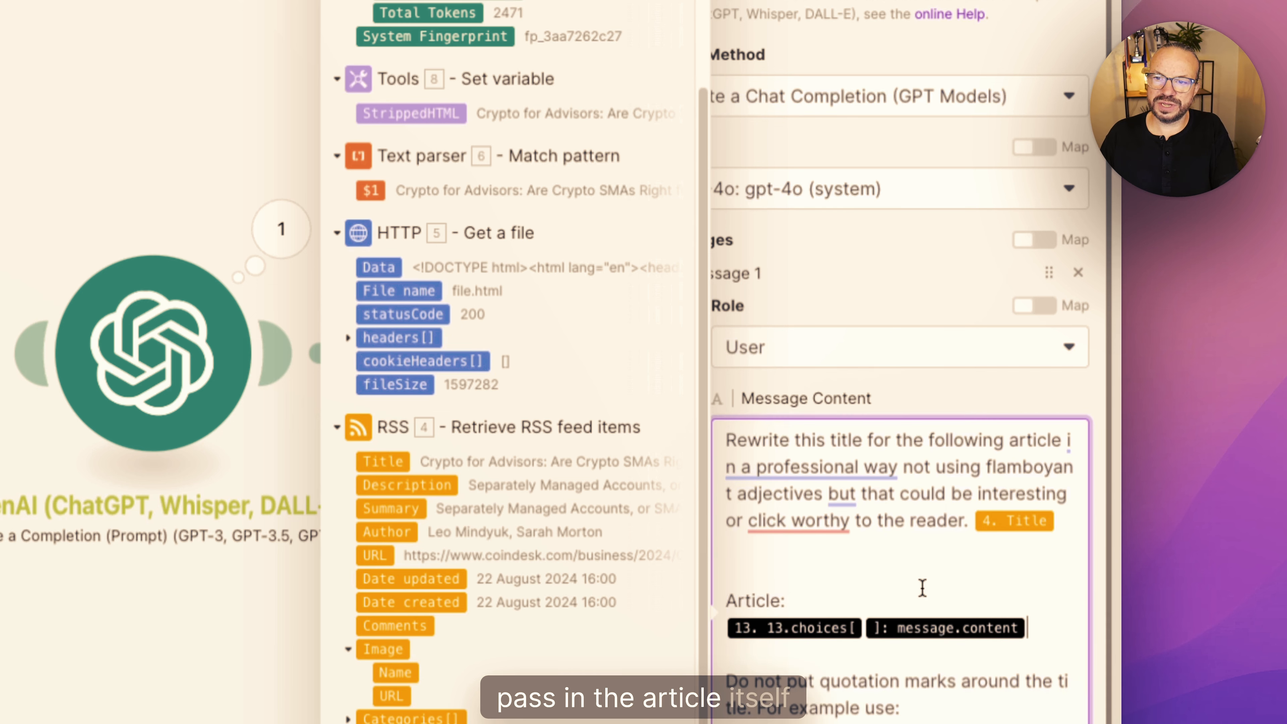
key("BackSpace")
scroll(502, 152, "up", 5)
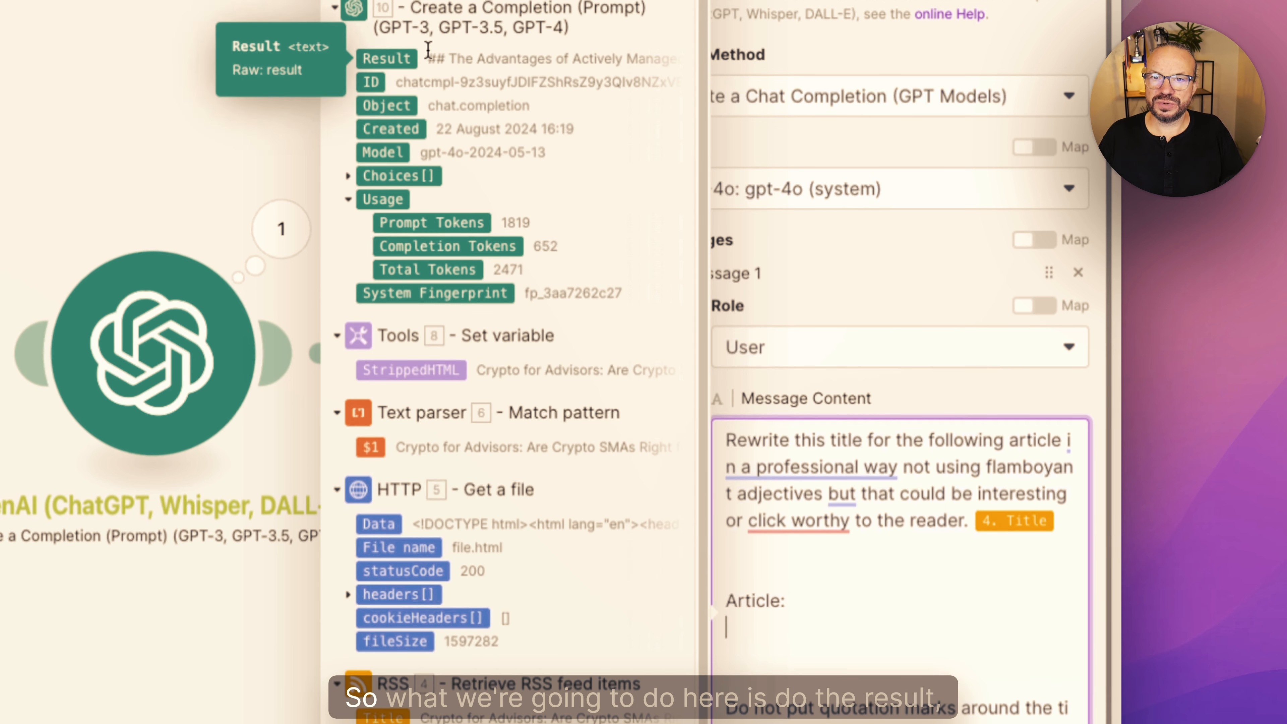
left_click(393, 59)
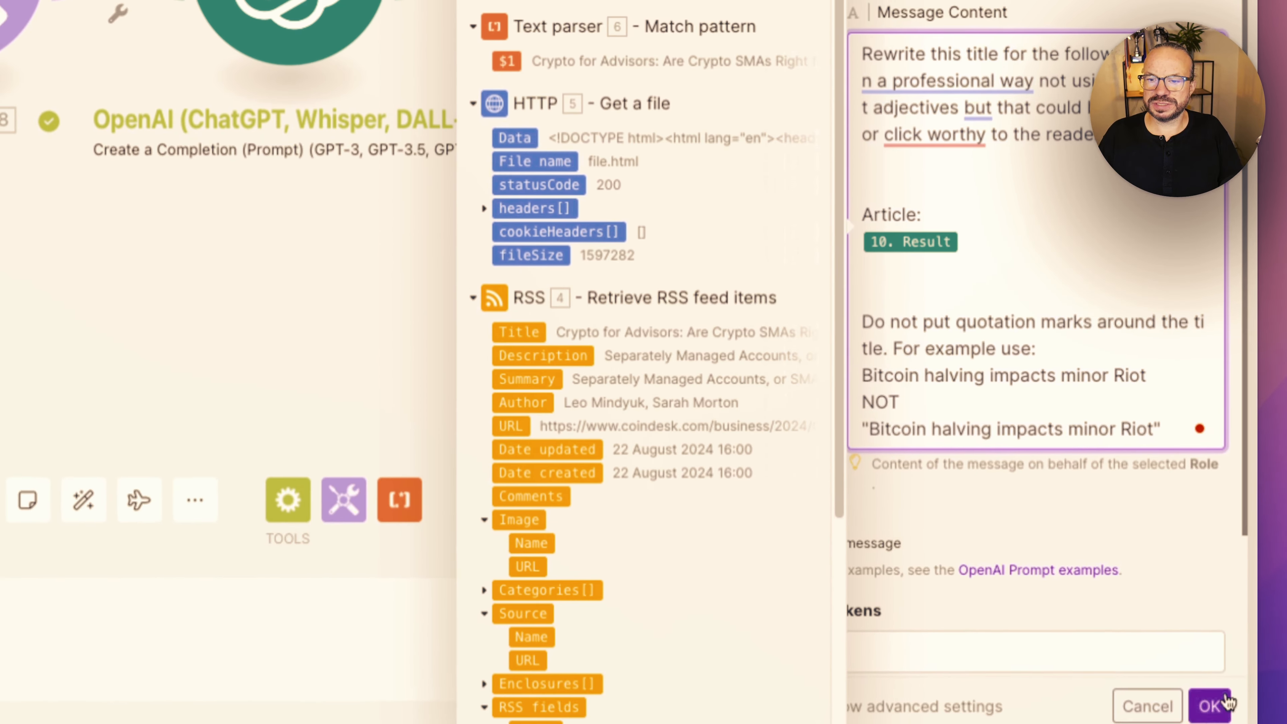
- Save the title module with Max Tokens set to 0 and run the scenario once
left_click(1075, 656)
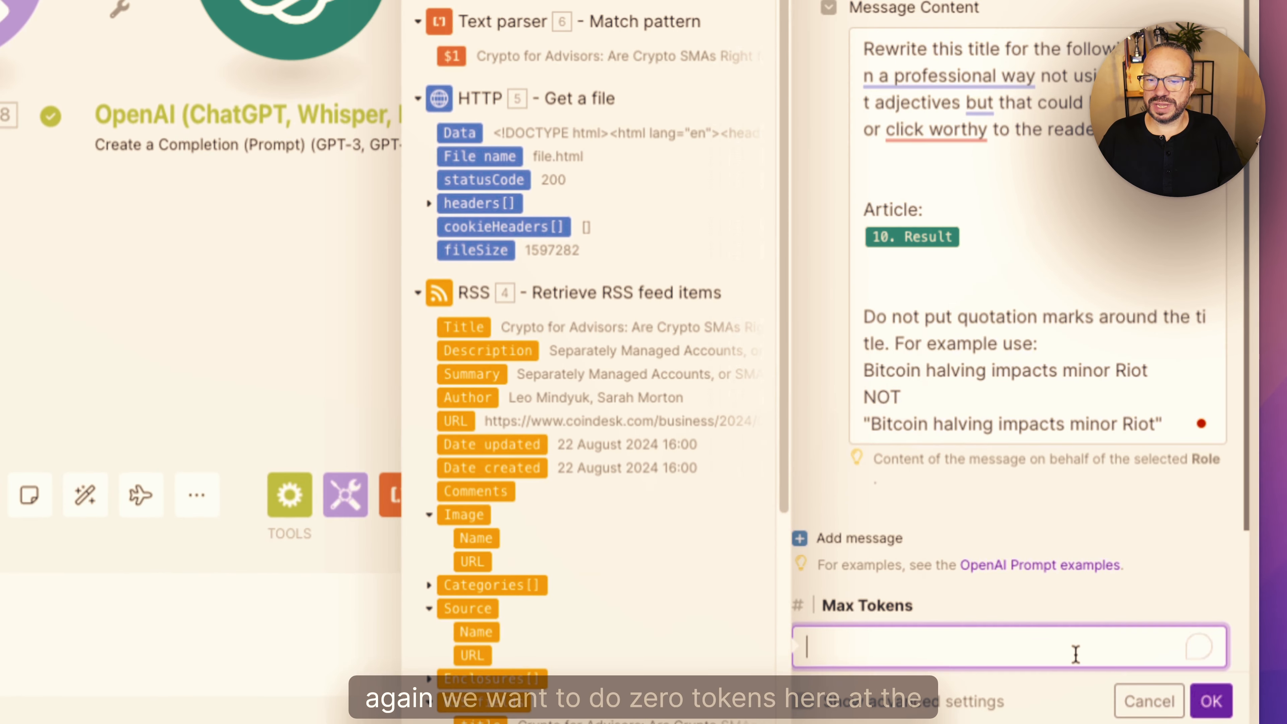
left_click(1215, 712)
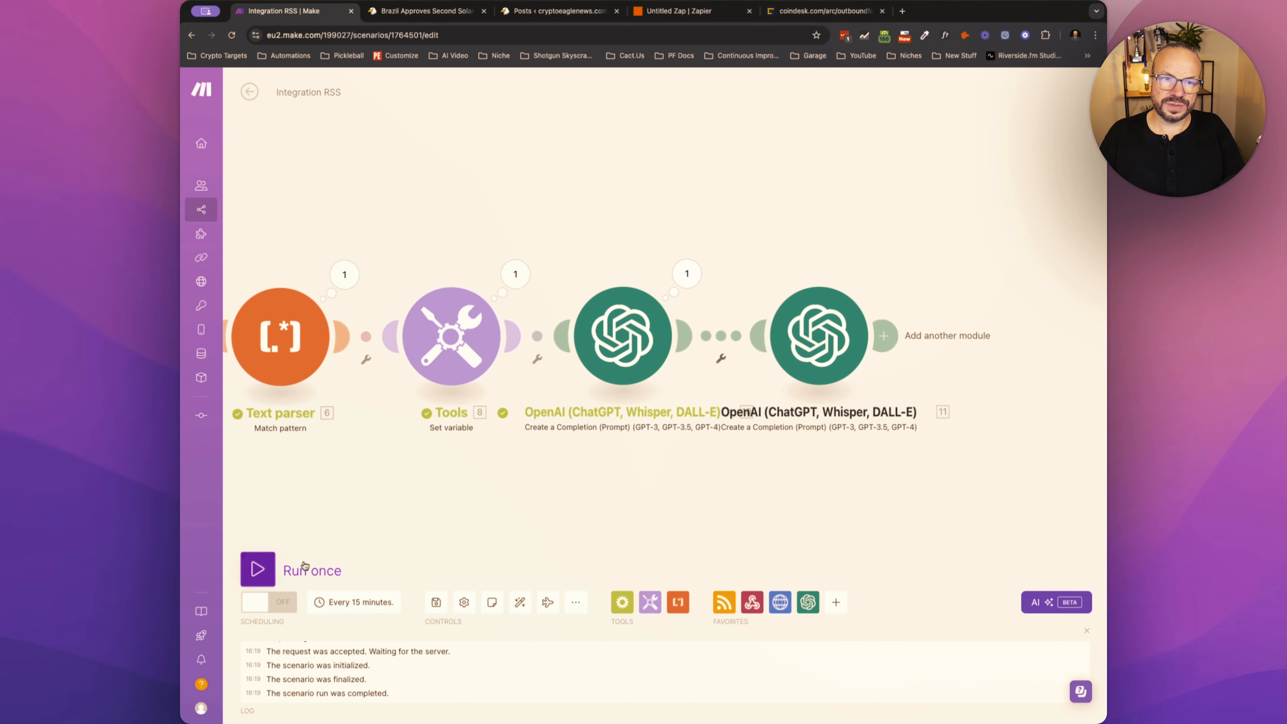
left_click(304, 565)
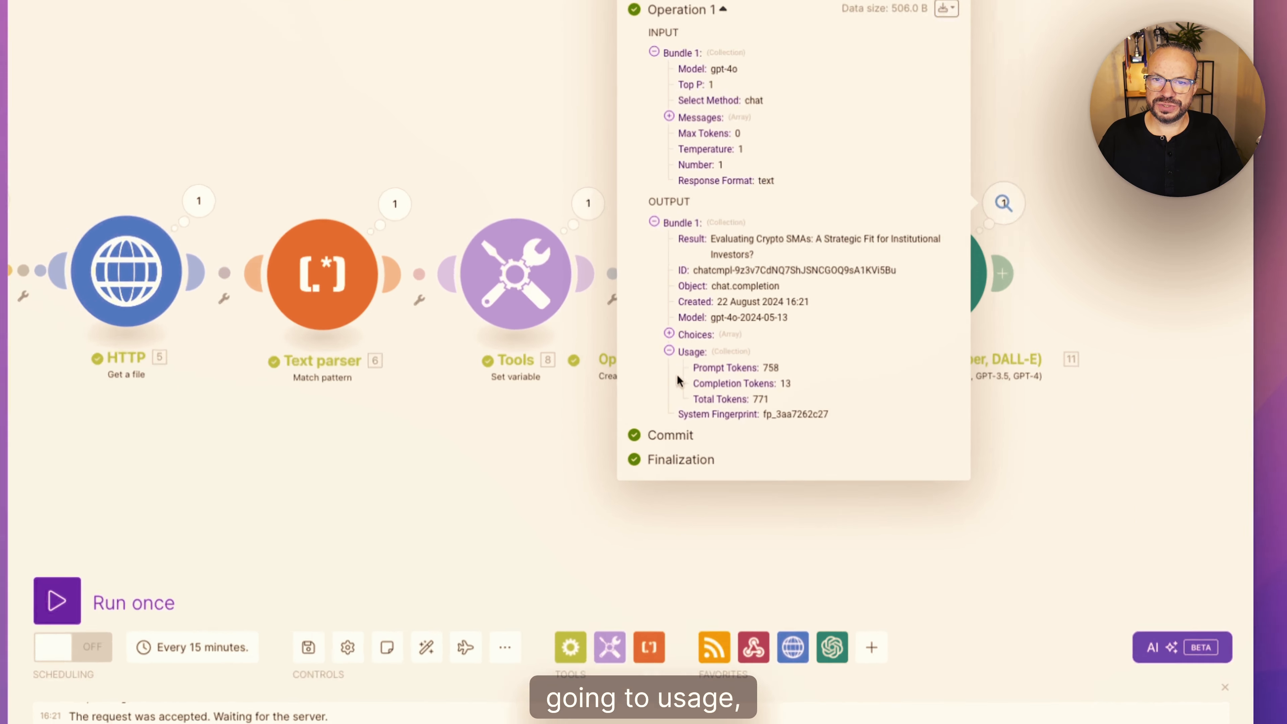
- Expand Choices and Message in the title module's output and check the rewritten title in Content
left_click(635, 269)
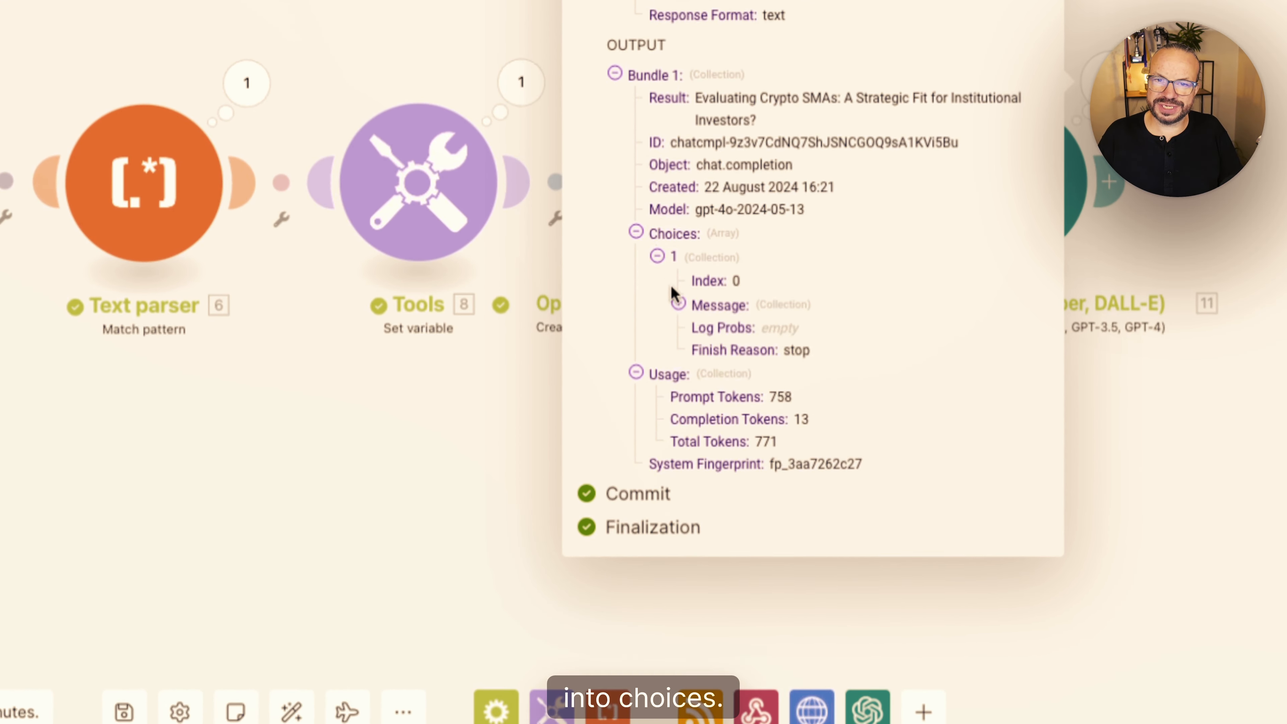
left_click(678, 304)
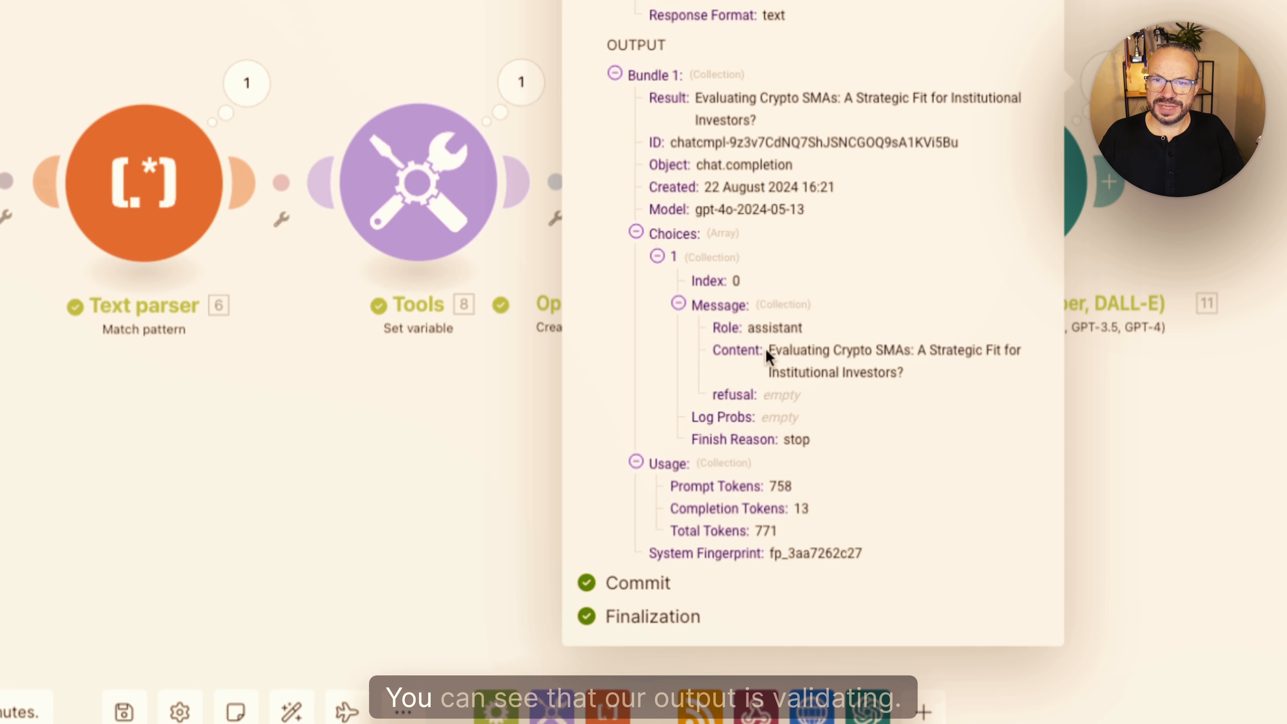
left_click_drag(768, 350, 929, 376)
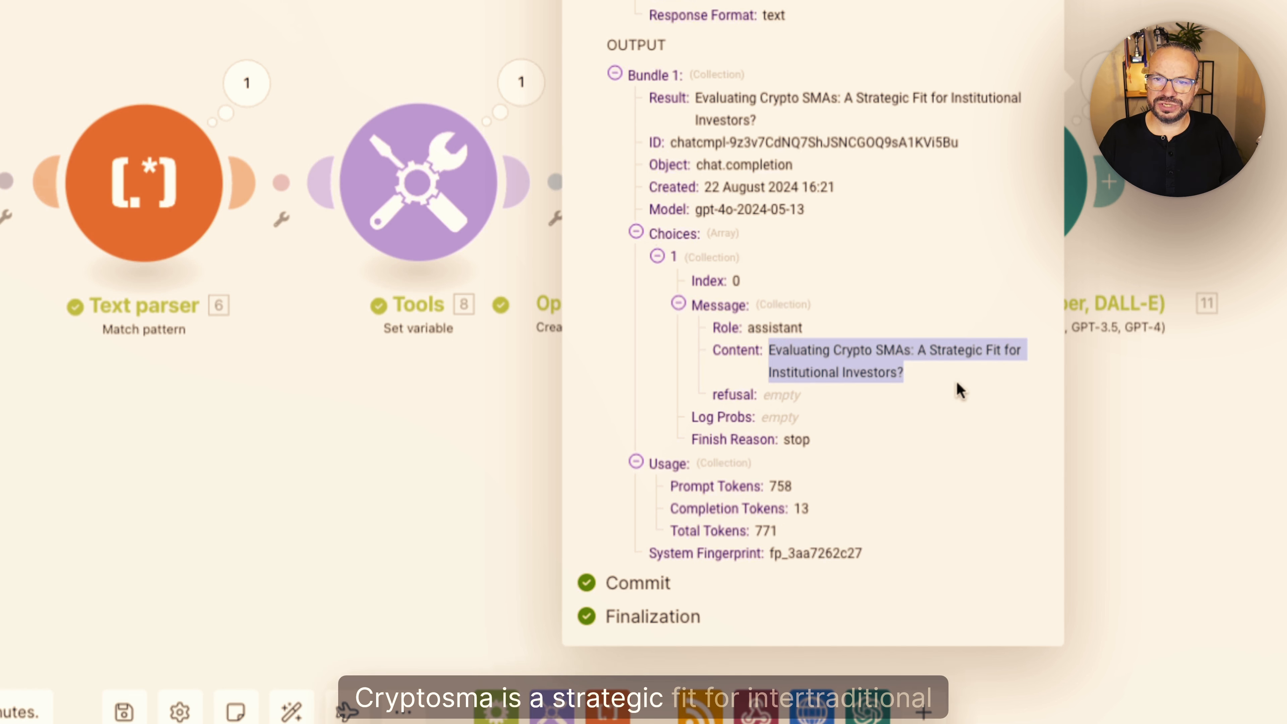
left_click(893, 373)
left_click_drag(919, 374, 768, 350)
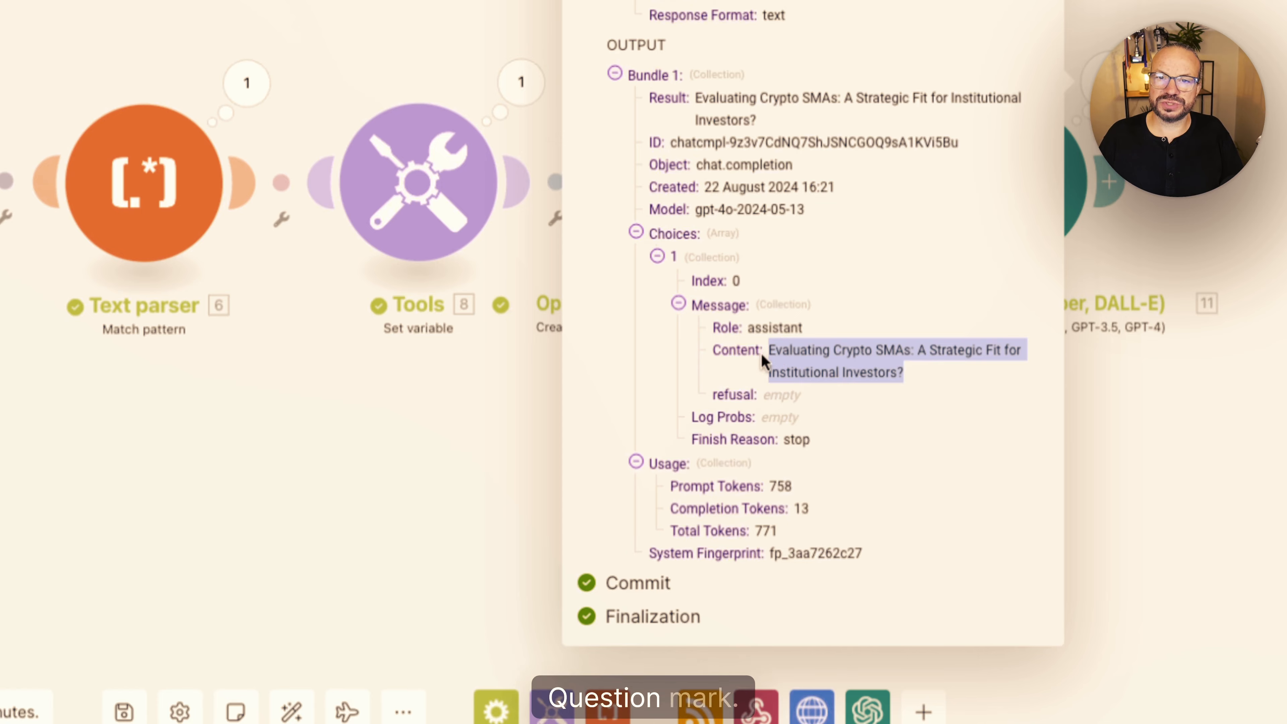
- Expand the title module's input Messages down to Message Content and review the prompt and article passed in
left_click(618, 89)
left_click(639, 114)
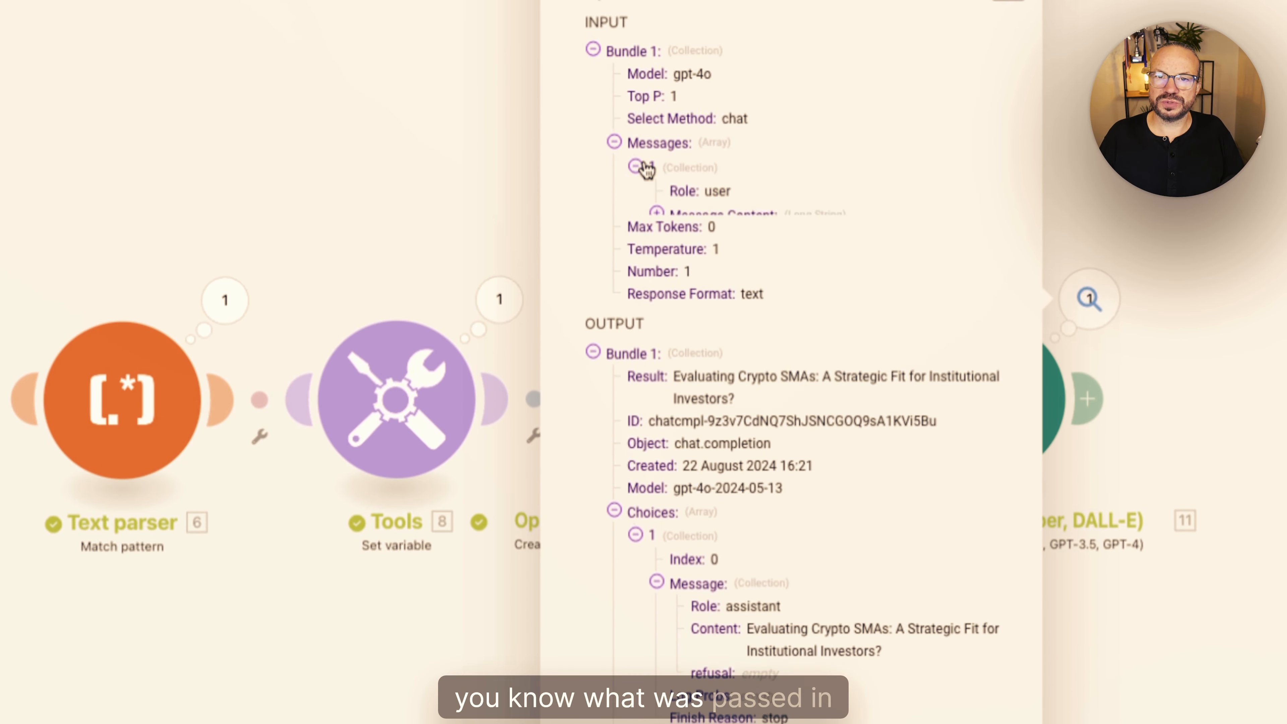
left_click(657, 214)
left_click_drag(681, 242, 794, 636)
left_click(793, 636)
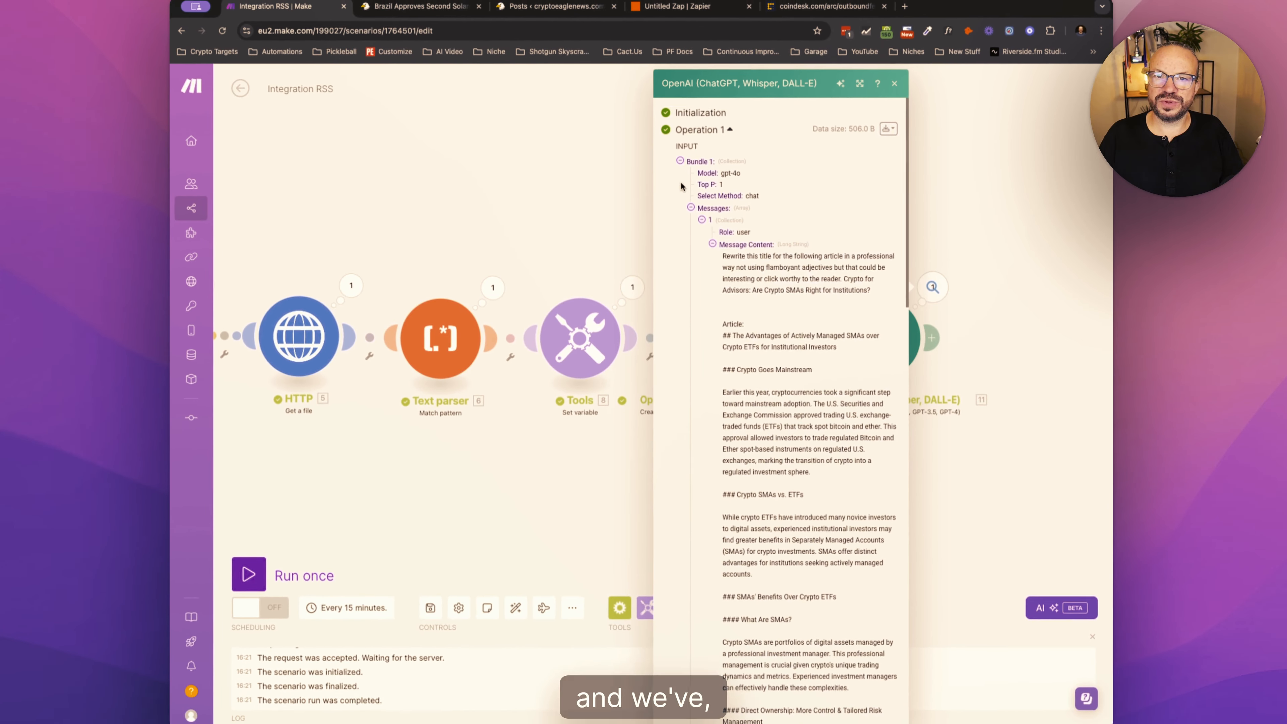
- Collapse the title module's input Messages, check the rewritten title in the output Content, and close the run details
left_click(672, 191)
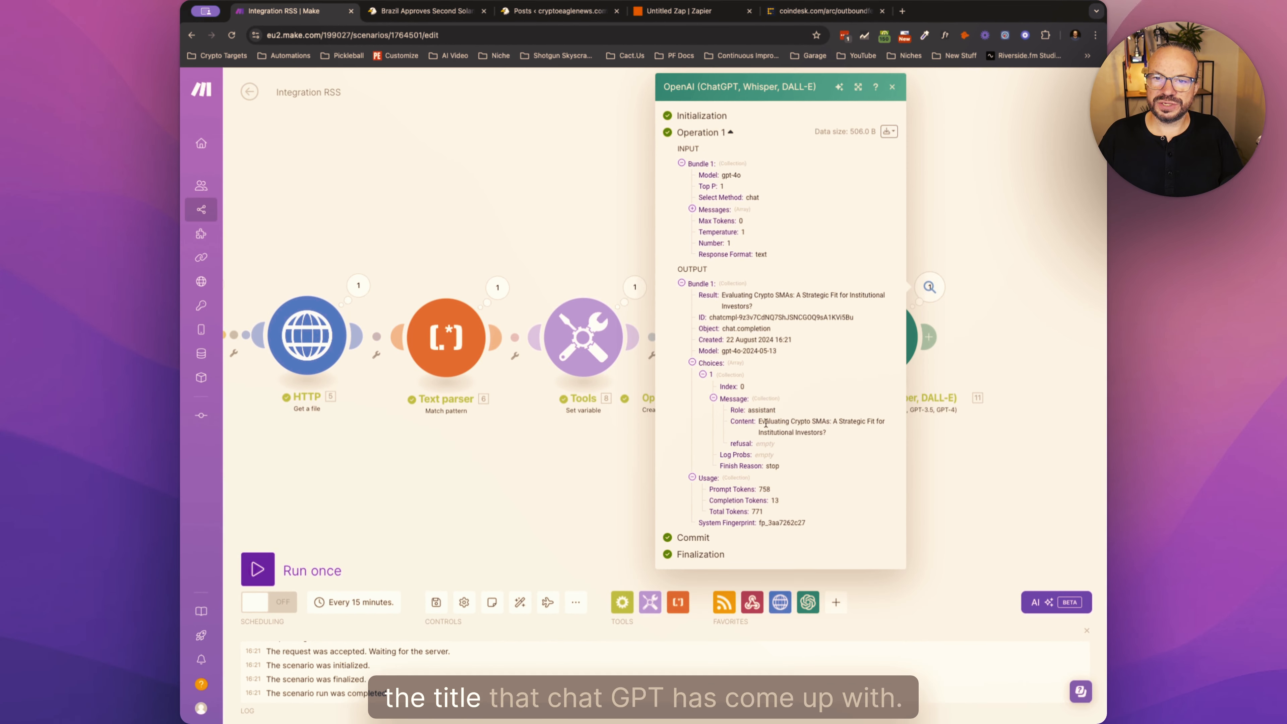
left_click_drag(758, 424, 829, 430)
left_click(830, 429)
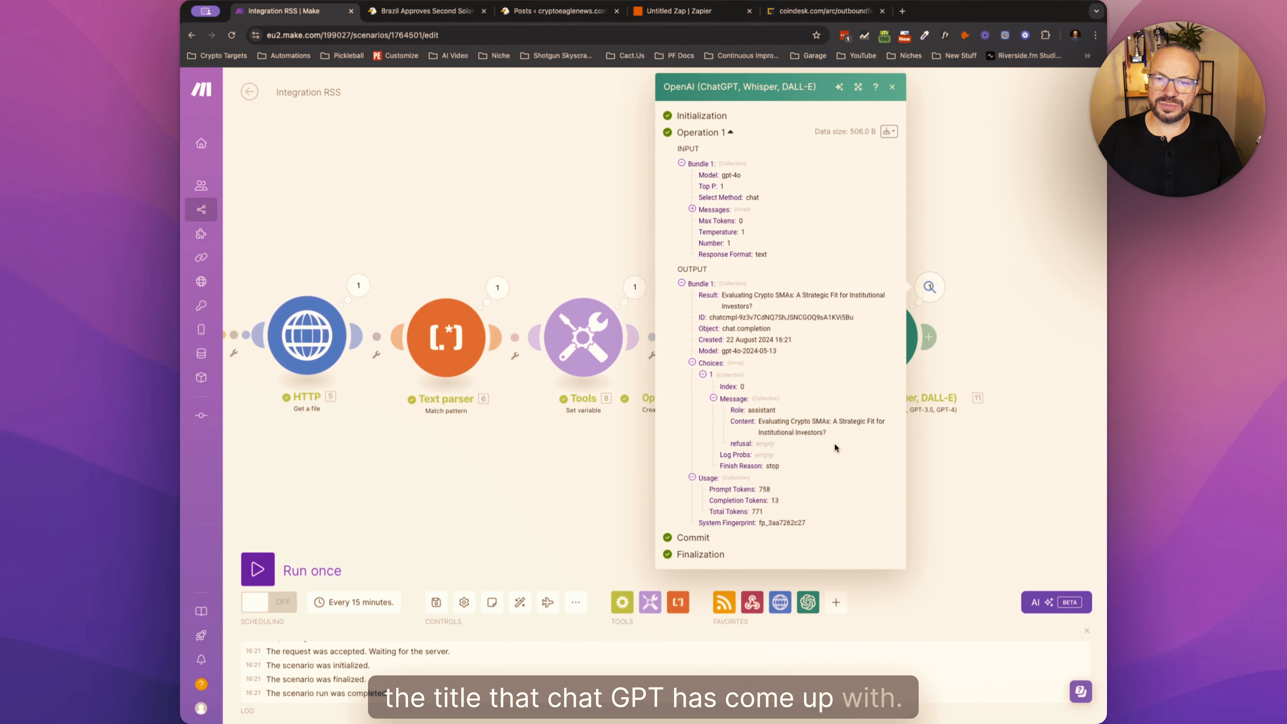
left_click(962, 472)
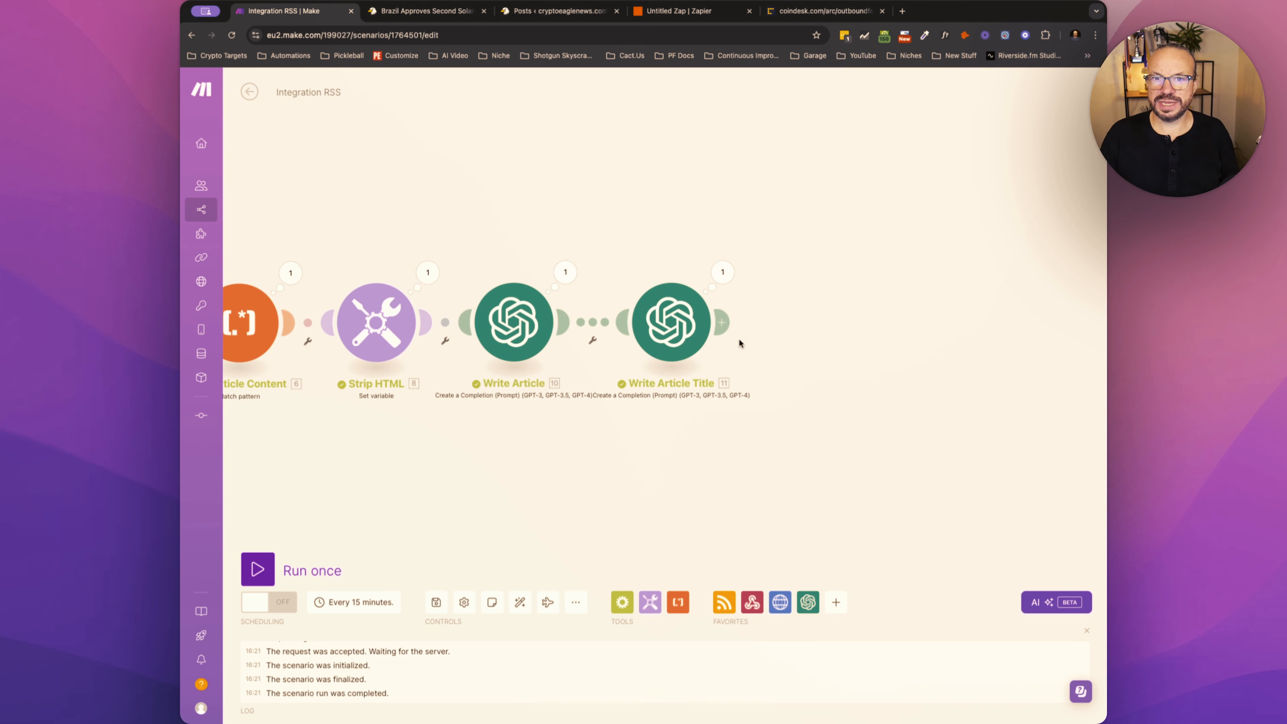
- Add an OpenAI Create a Completion module after Write Article Title, using model gpt-4o and Max Tokens 0
left_click(725, 323)
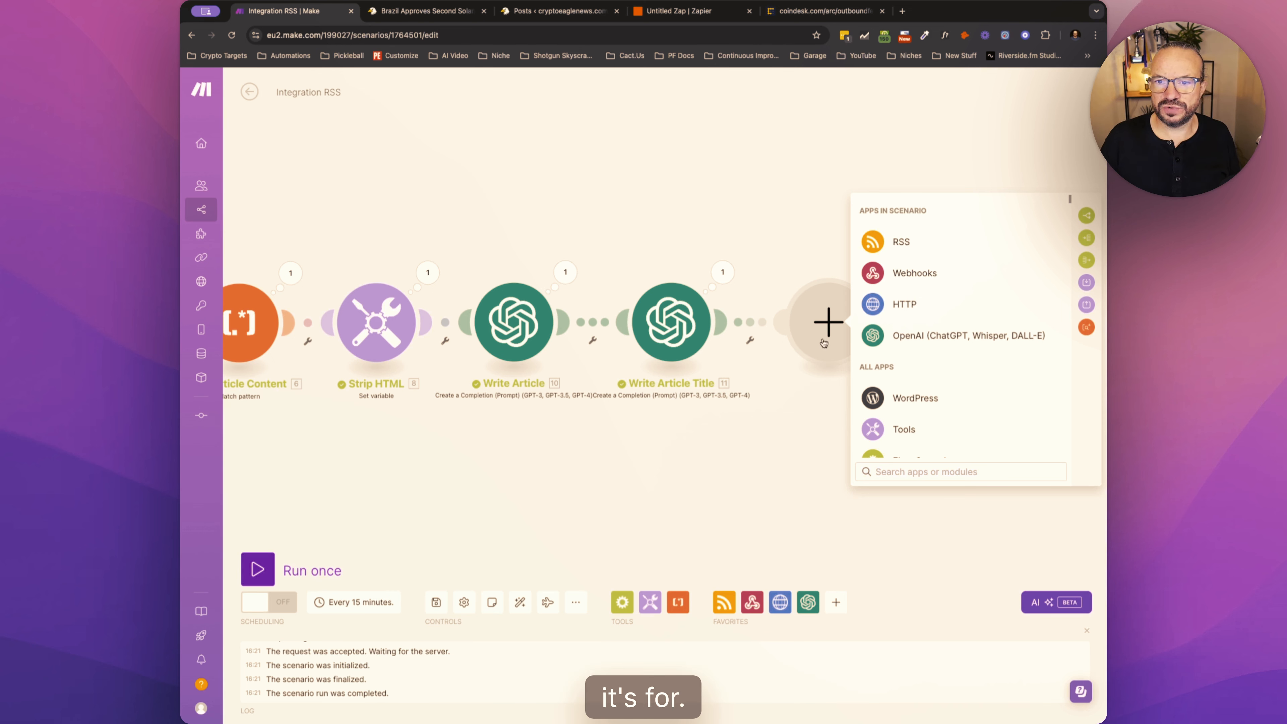
left_click(884, 337)
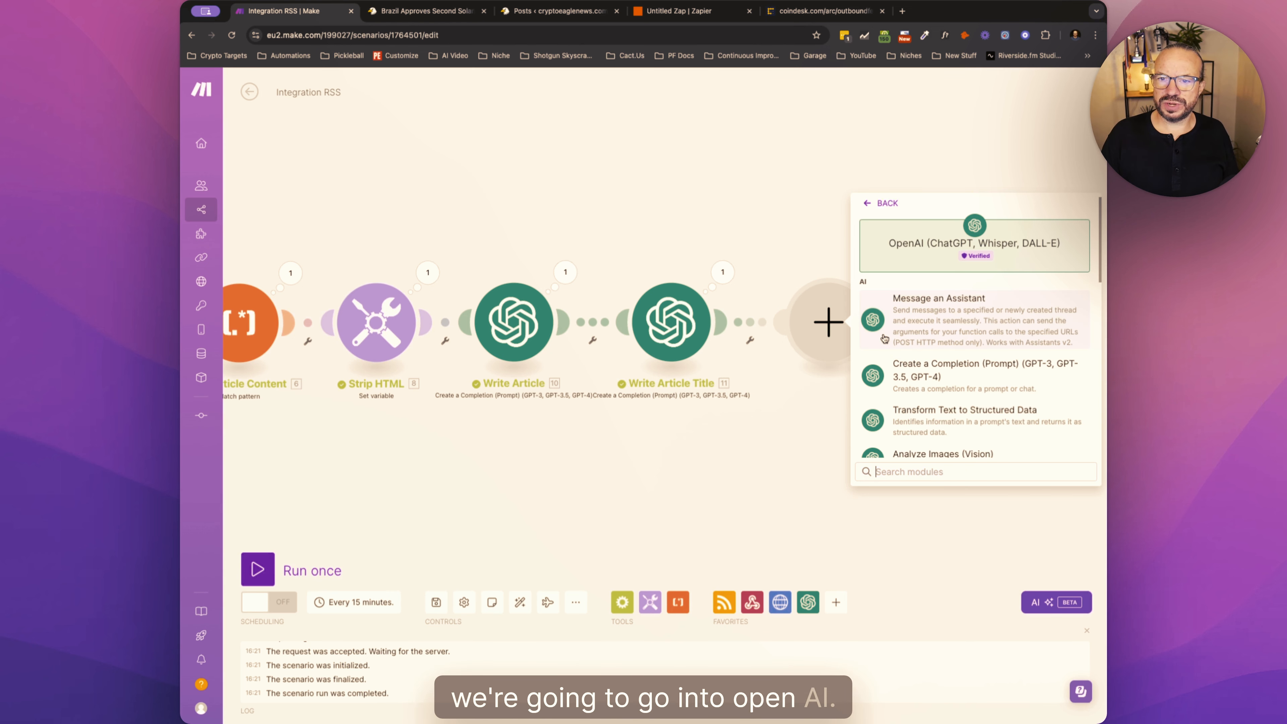
left_click(934, 375)
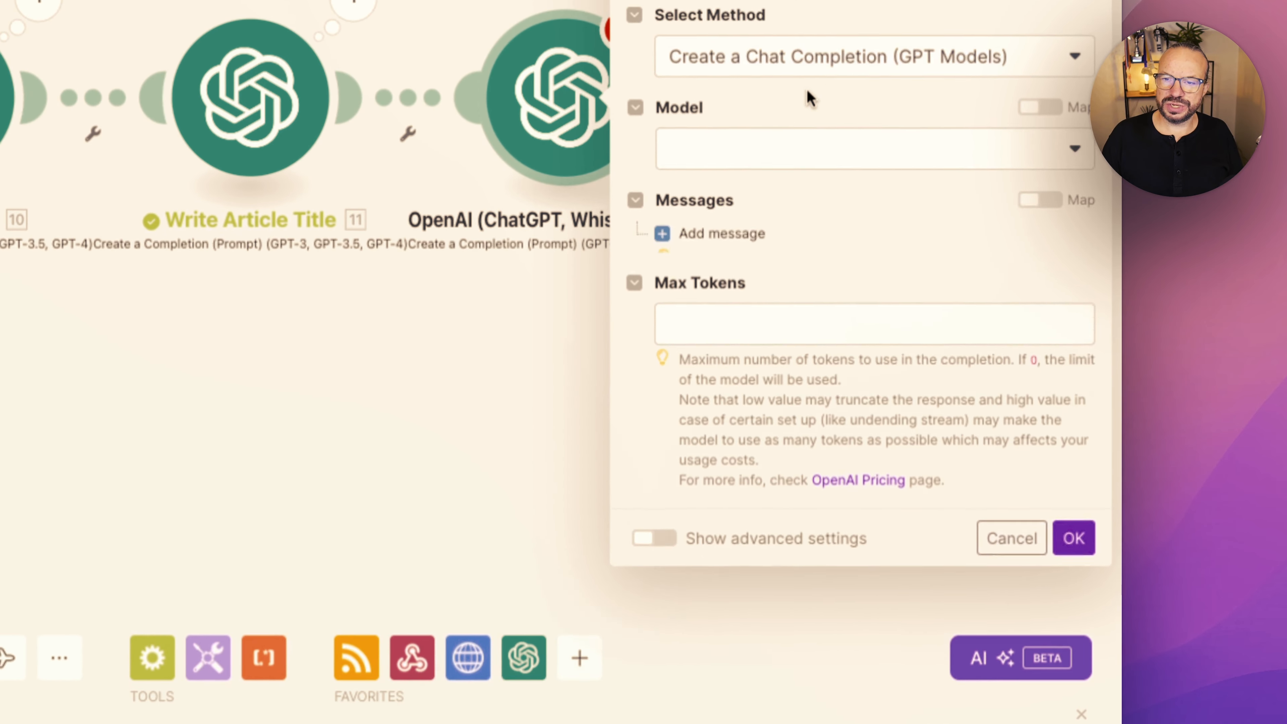
left_click(722, 70)
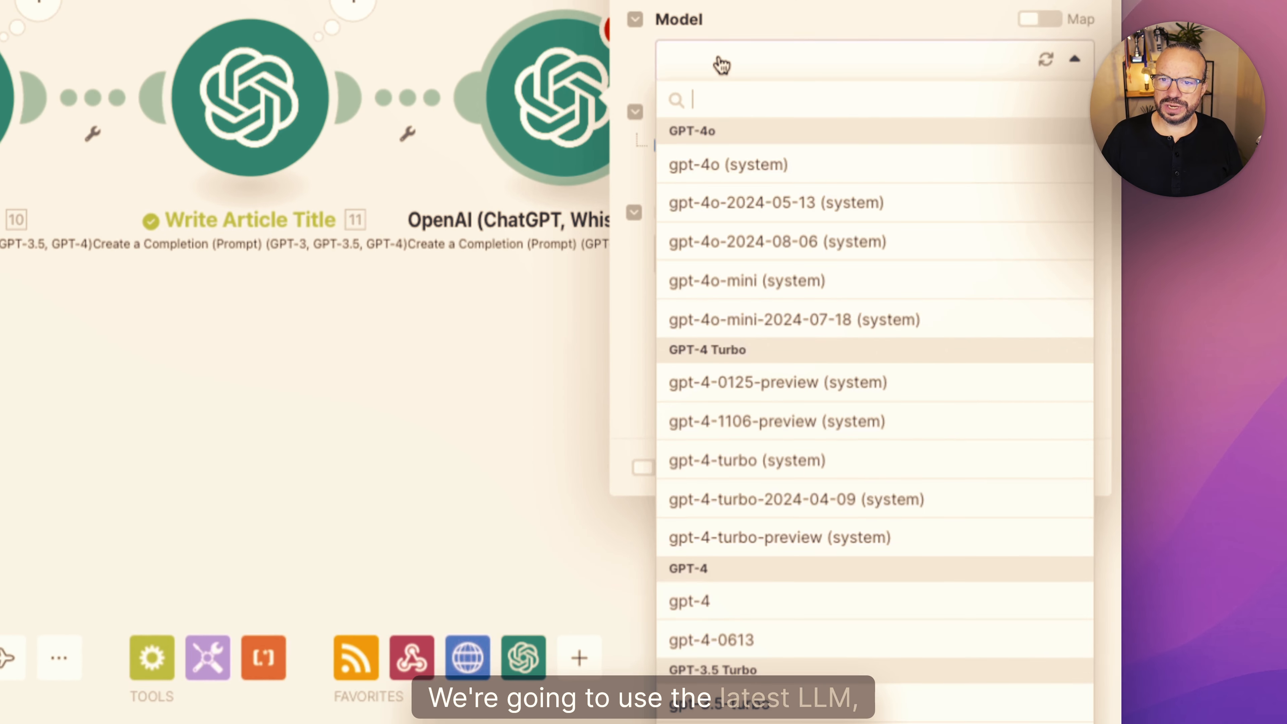
left_click(725, 164)
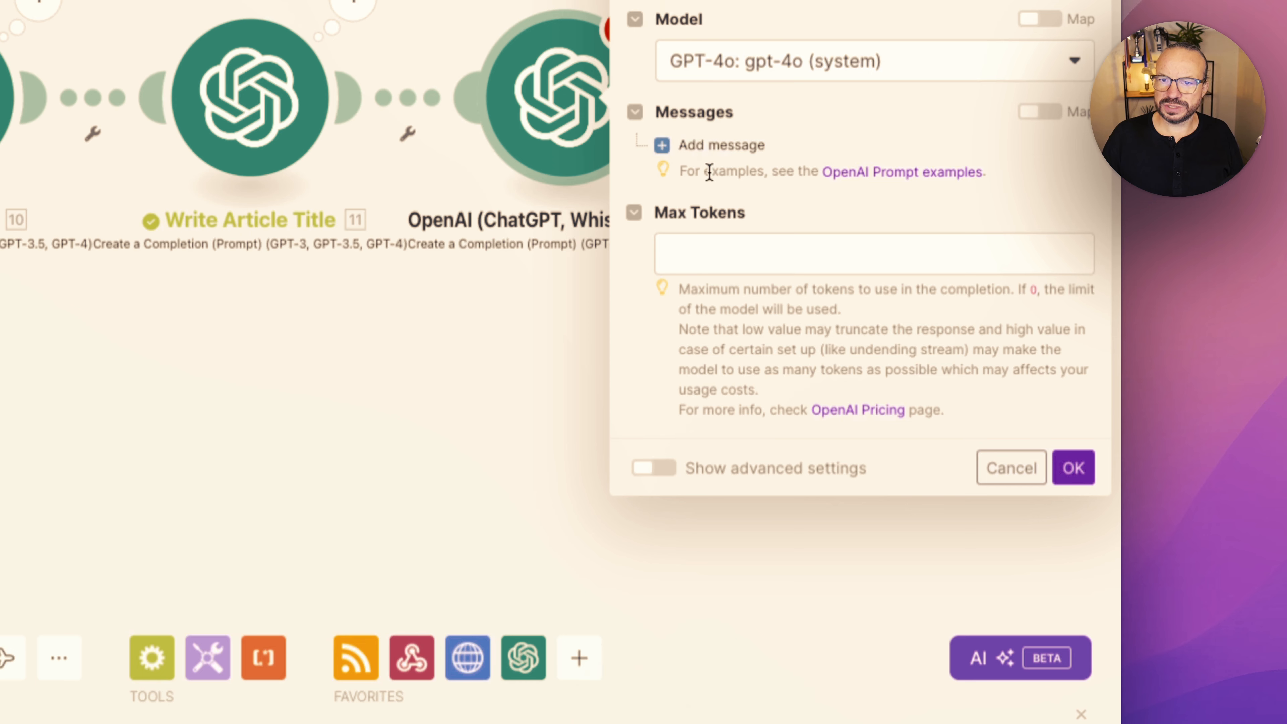
left_click(712, 249)
type("0")
- Add a User message to the new module and paste in the project manager prompt requesting a 'glitch art' design brief
left_click(740, 144)
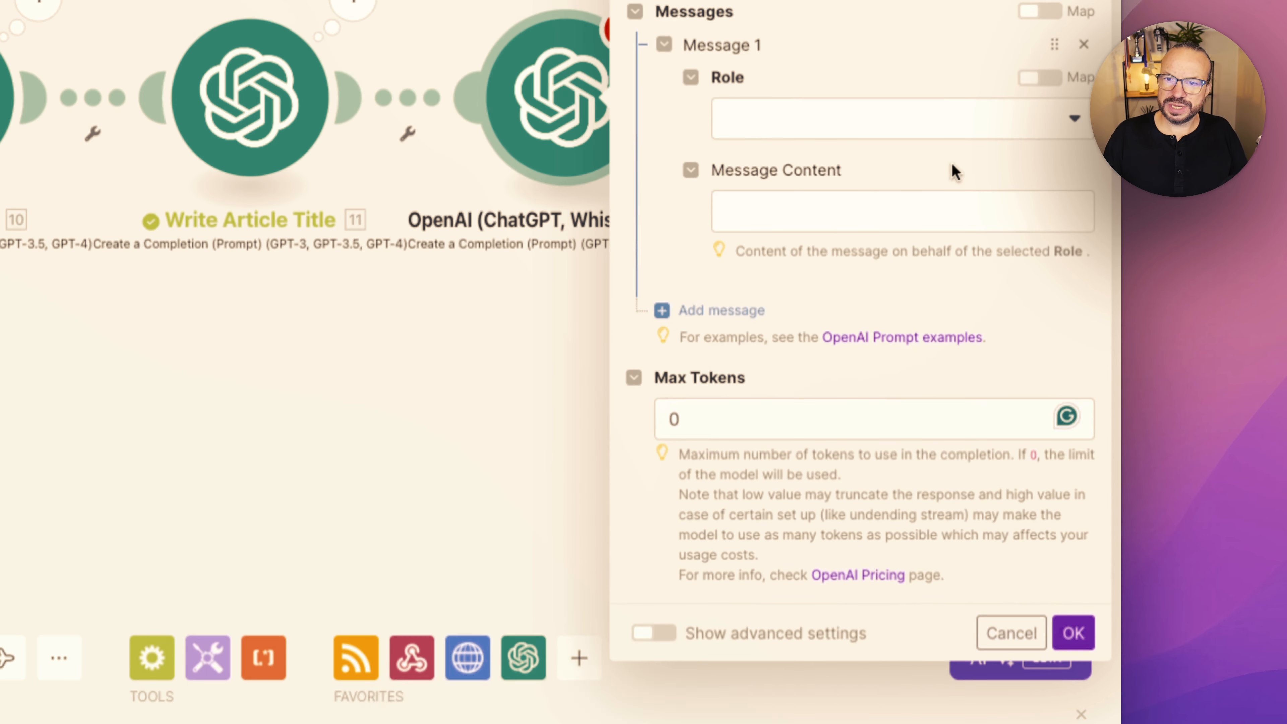
left_click(862, 129)
left_click(756, 187)
left_click(765, 208)
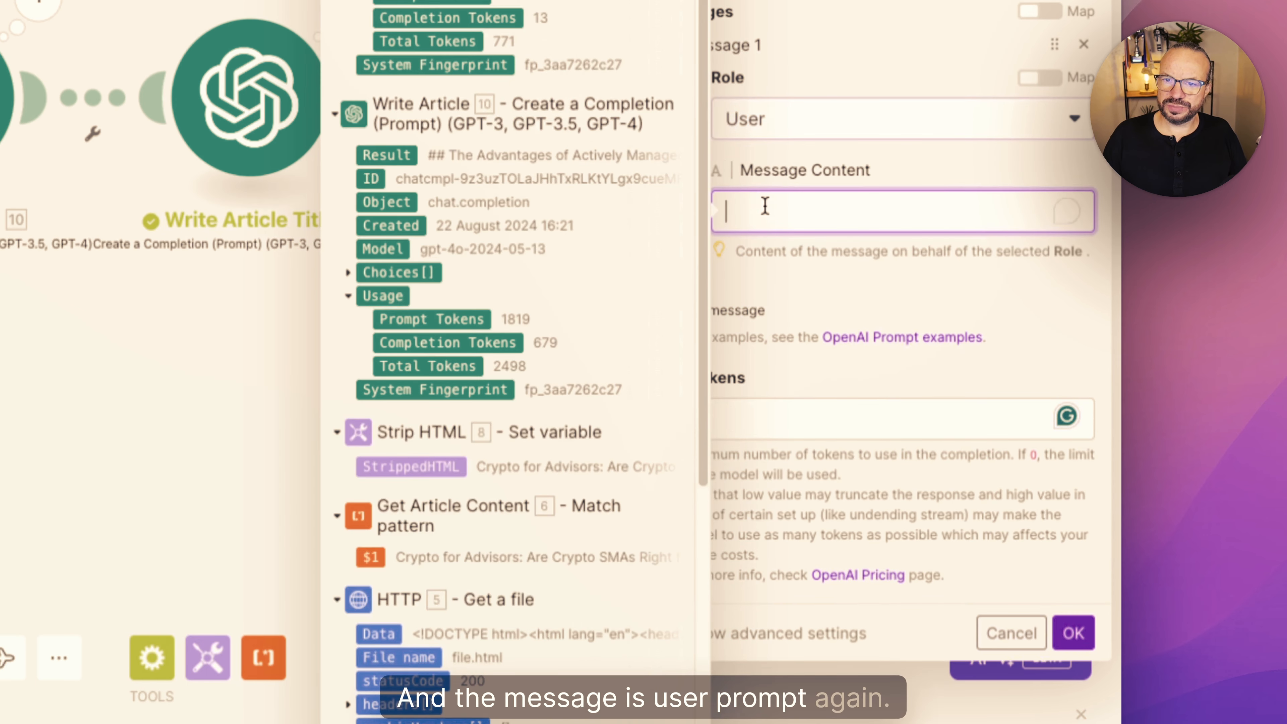
key("super+Tab")
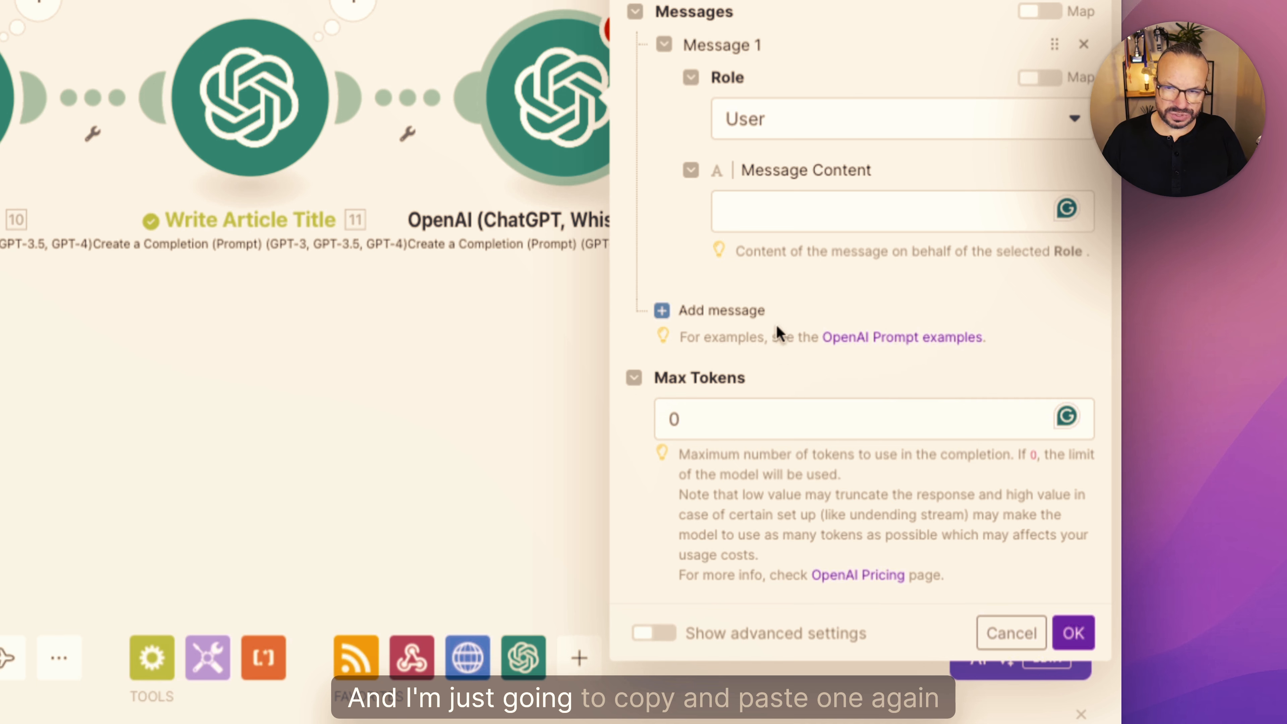
left_click(773, 219)
type("You are a project manager of a design team. Please read the following article and provide a design brief for a designer to create an image in 'glitch art' style to accompany the article in less than 600 characters. If the article does not include the word bitcoin make sure to include in the brief that the bitcoin logo should not be used in the artwork. 13.result  Please make sure the brief does not include any hyphens.")
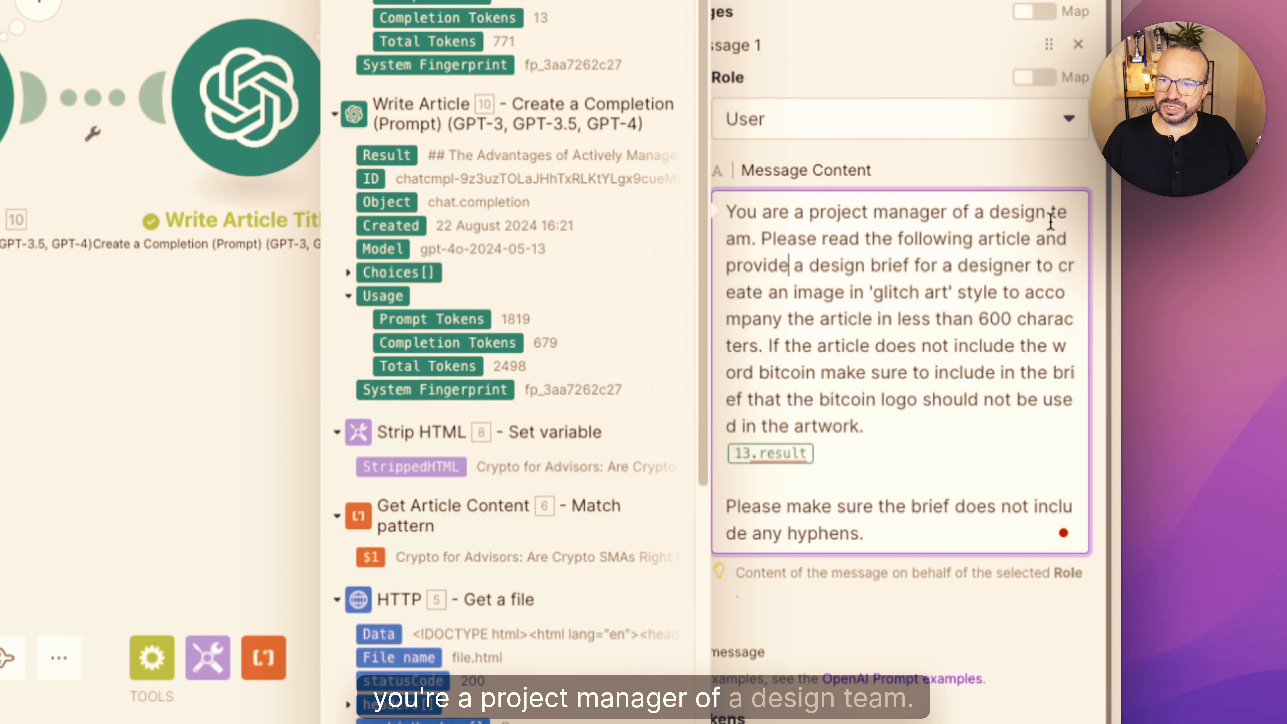
- Review the design brief prompt's 600-character limit and its closing instruction about hyphens
left_click(788, 266)
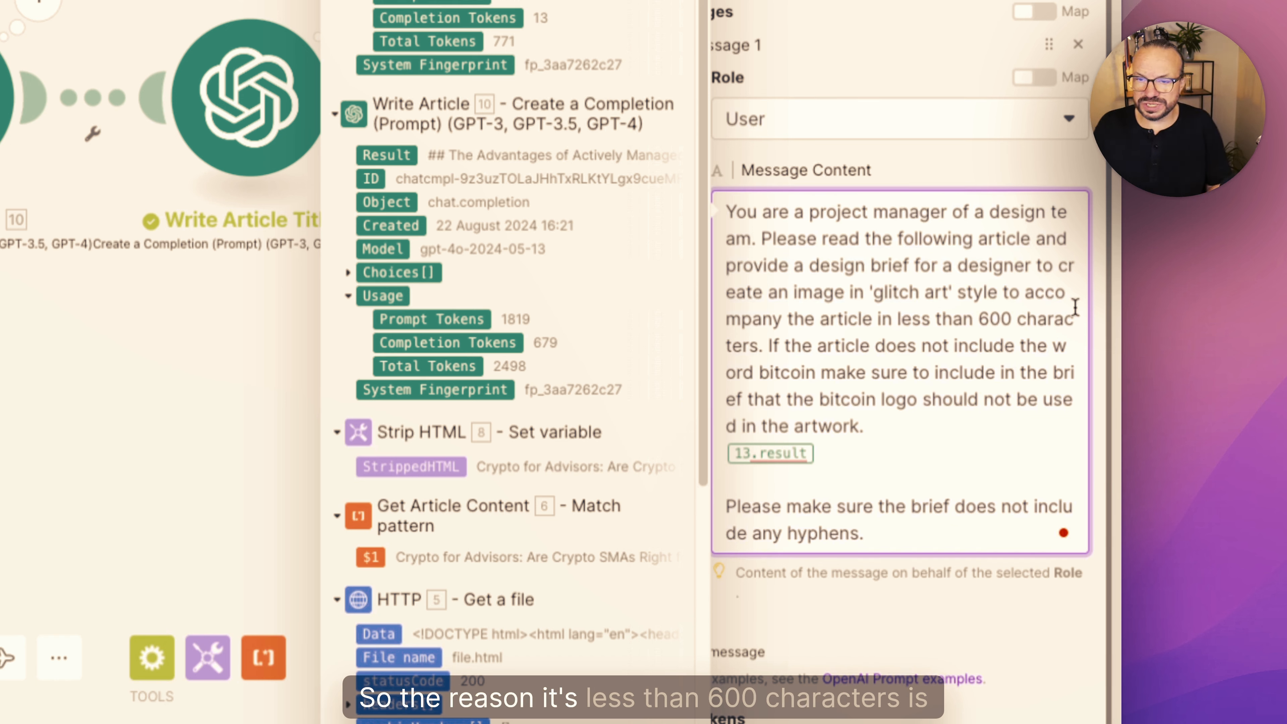
left_click_drag(978, 319, 1007, 387)
left_click(1006, 387)
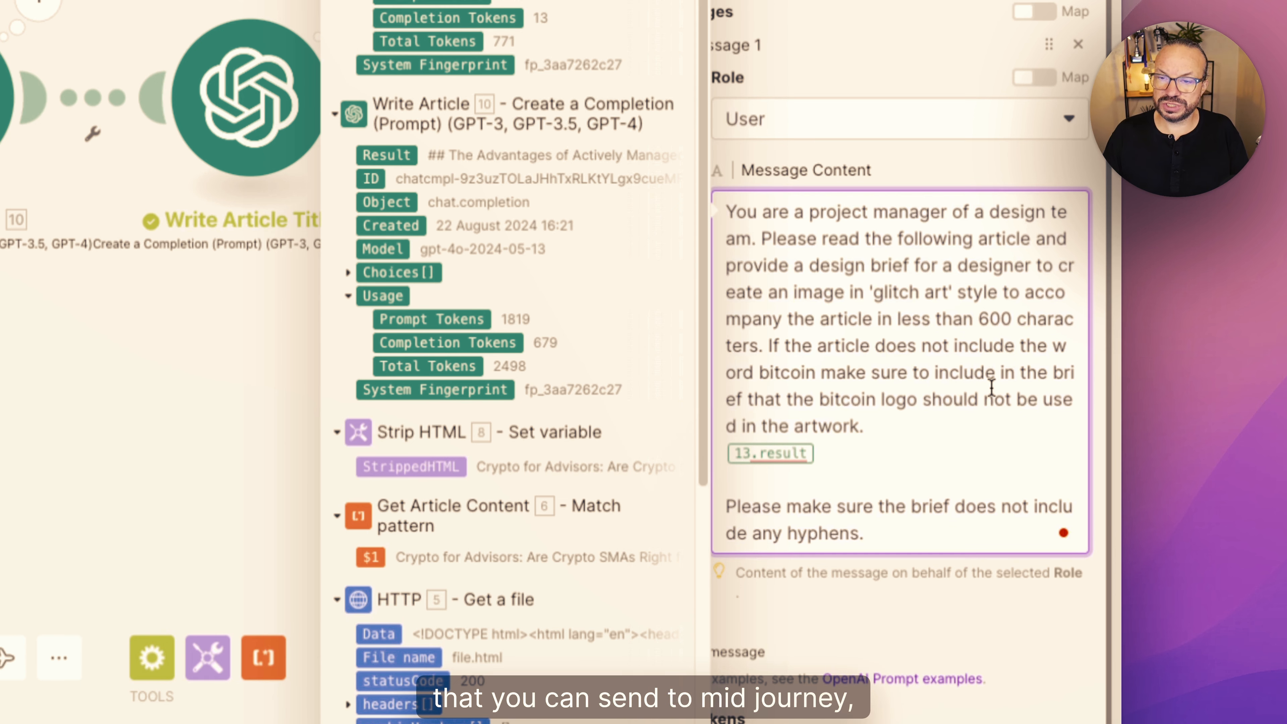
left_click(986, 319)
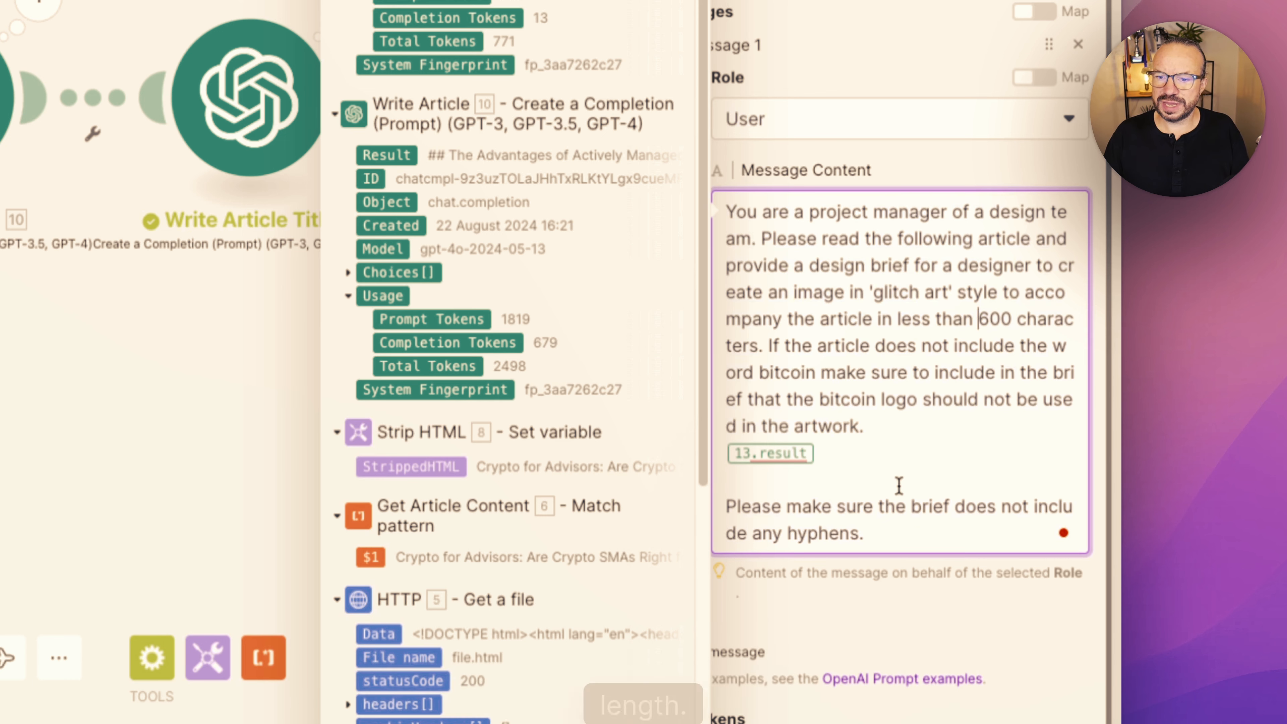
left_click_drag(896, 534, 727, 517)
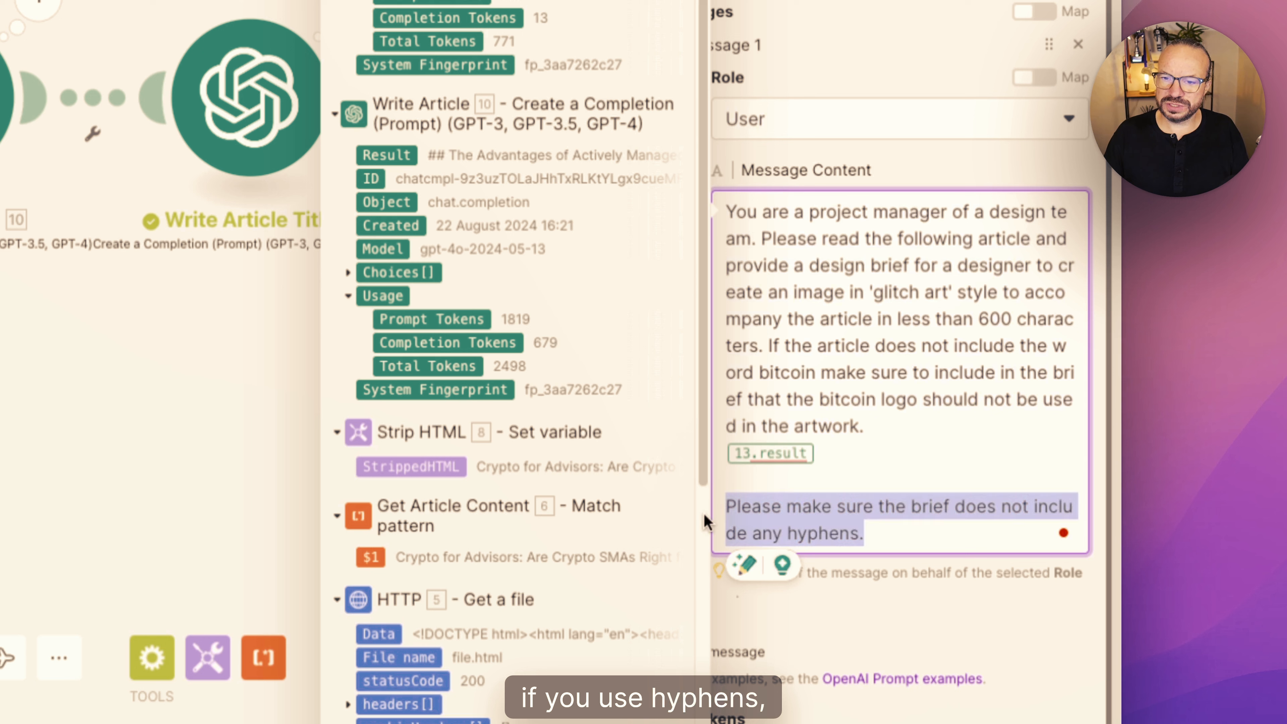
left_click(881, 531)
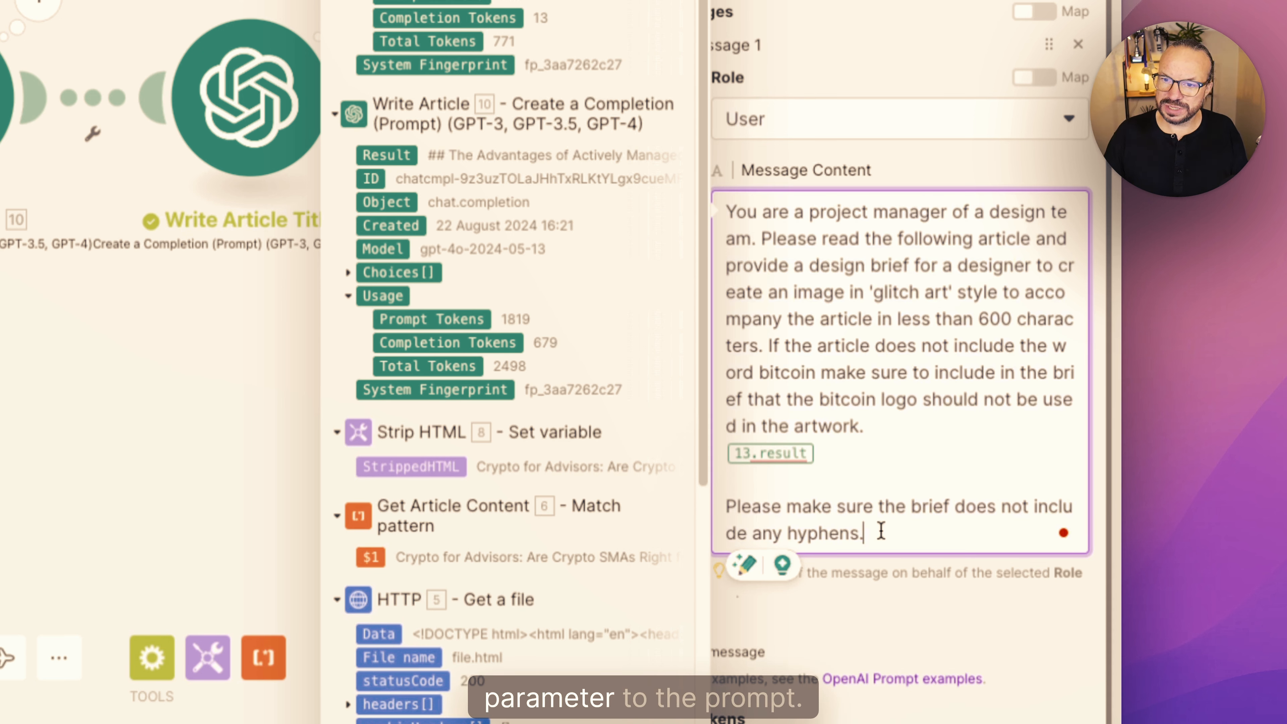
mouse_move(882, 531)
left_mouse_down()
mouse_move(772, 533)
mouse_move(727, 506)
mouse_move(885, 522)
mouse_move(728, 511)
mouse_move(873, 531)
left_mouse_up()
left_click(895, 536)
left_click(729, 512)
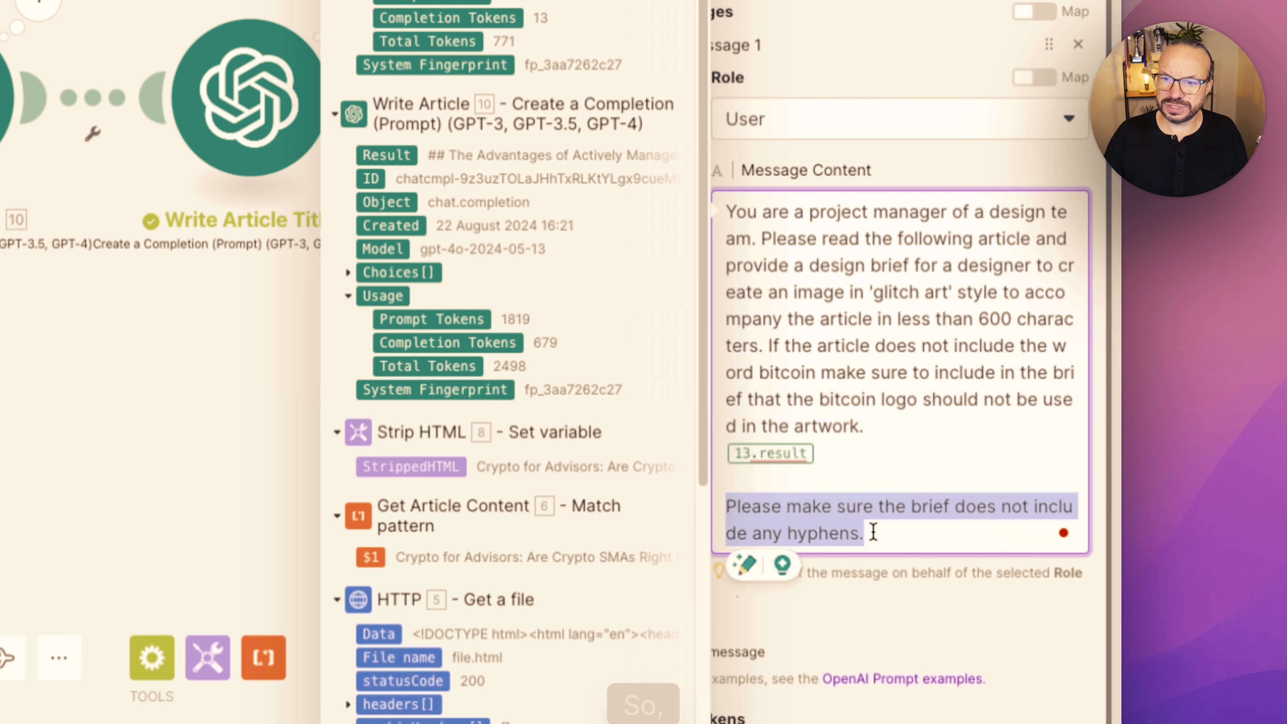
left_click(874, 531)
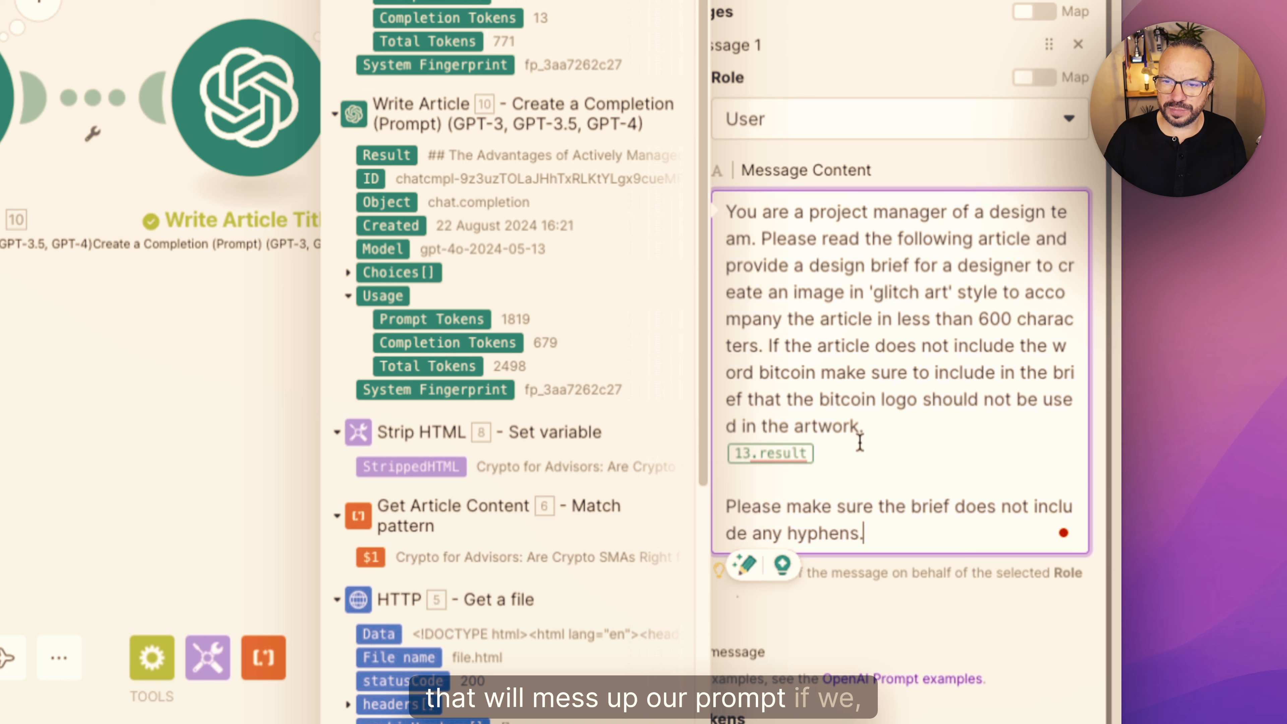
- Replace the prompt's outdated 13.result variable with the Write Article module's Result on its own line
left_click(853, 450)
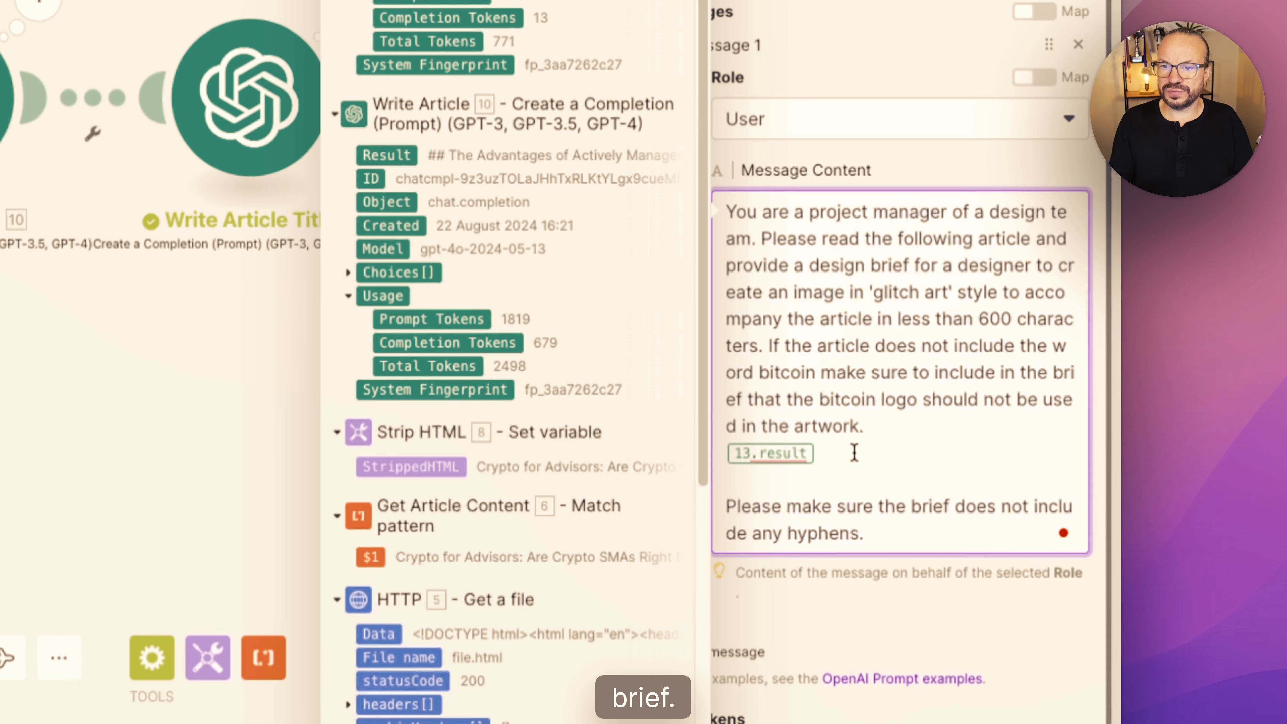
key("BackSpace")
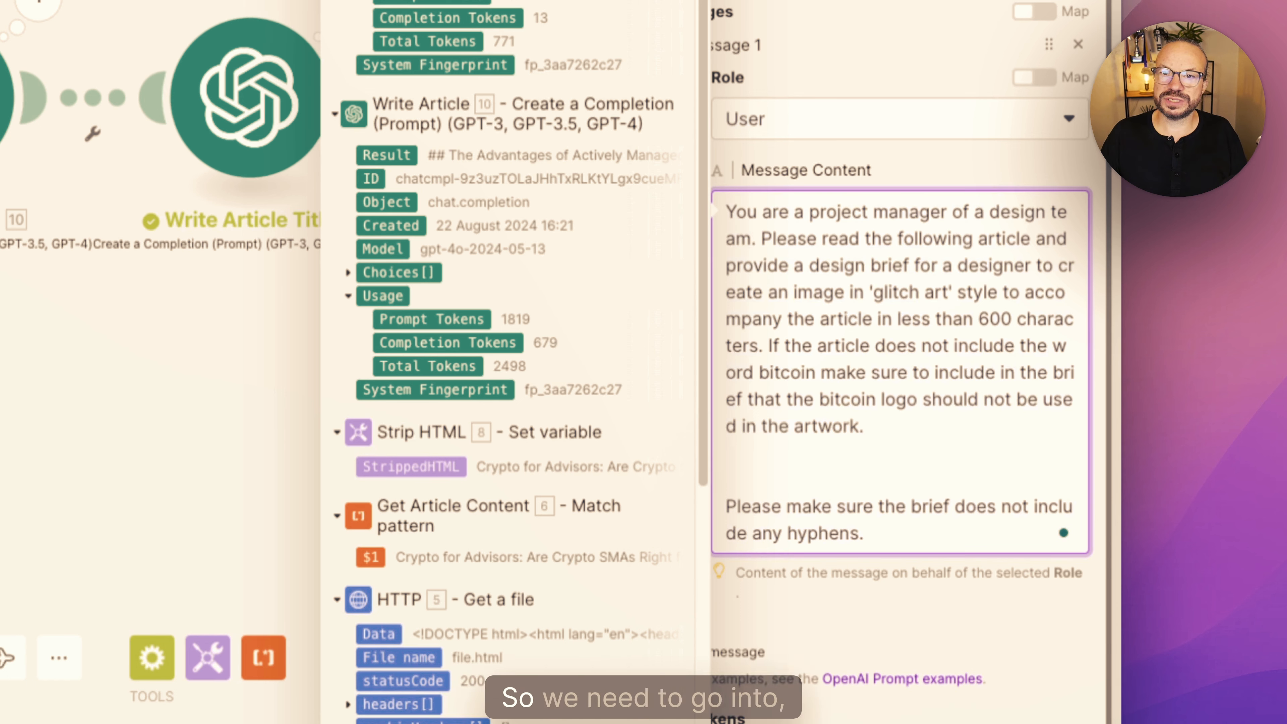
left_click(389, 155)
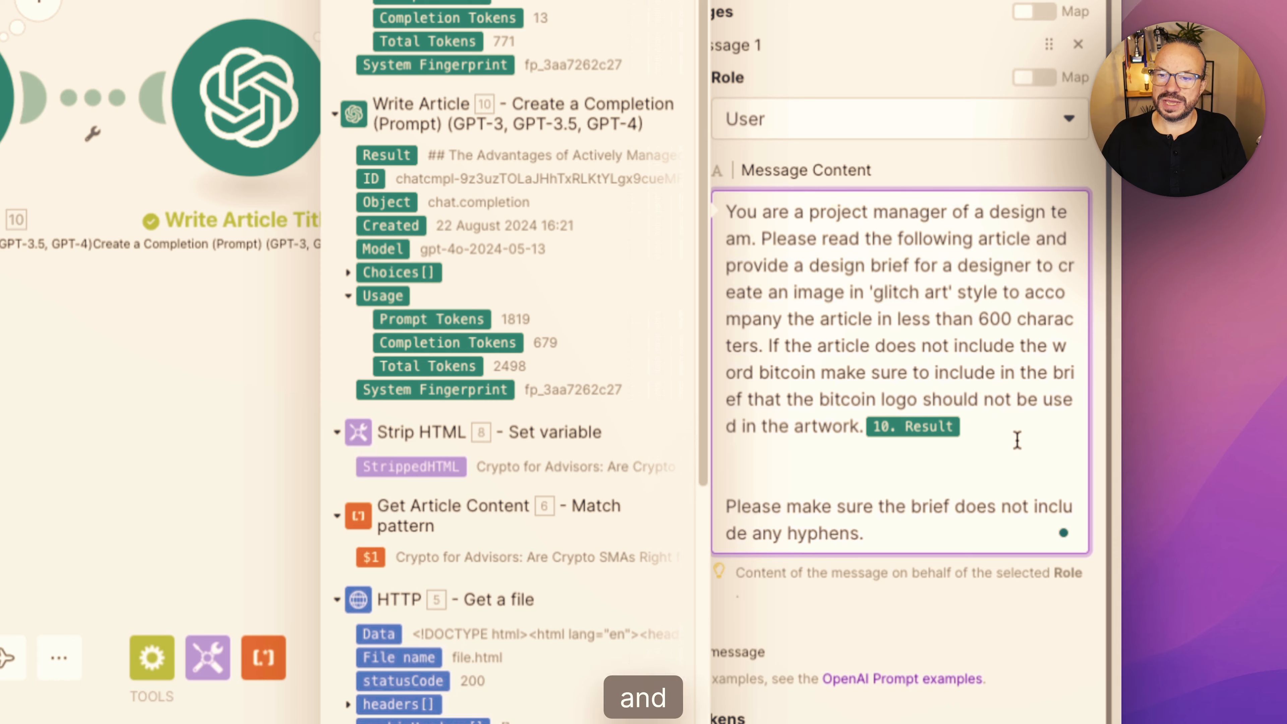
key("Return")
scroll(862, 485, "down", 2)
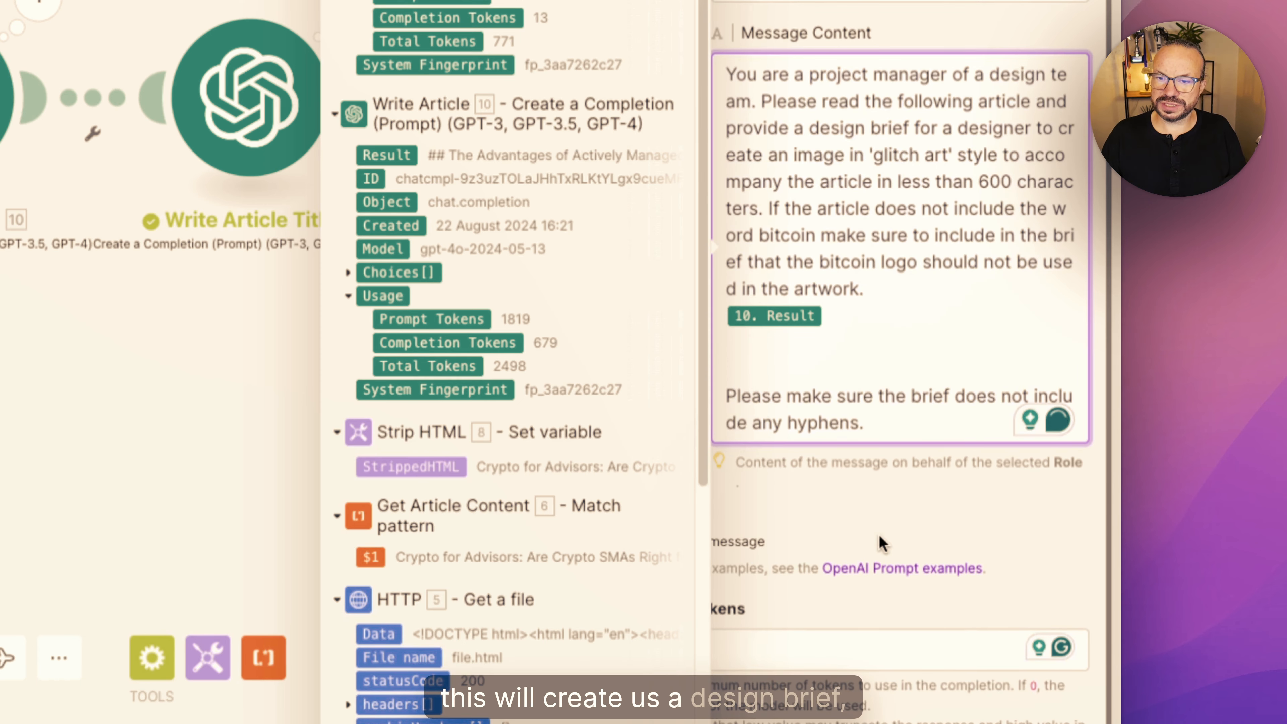
- Save the design brief module and run the scenario once
left_click(846, 654)
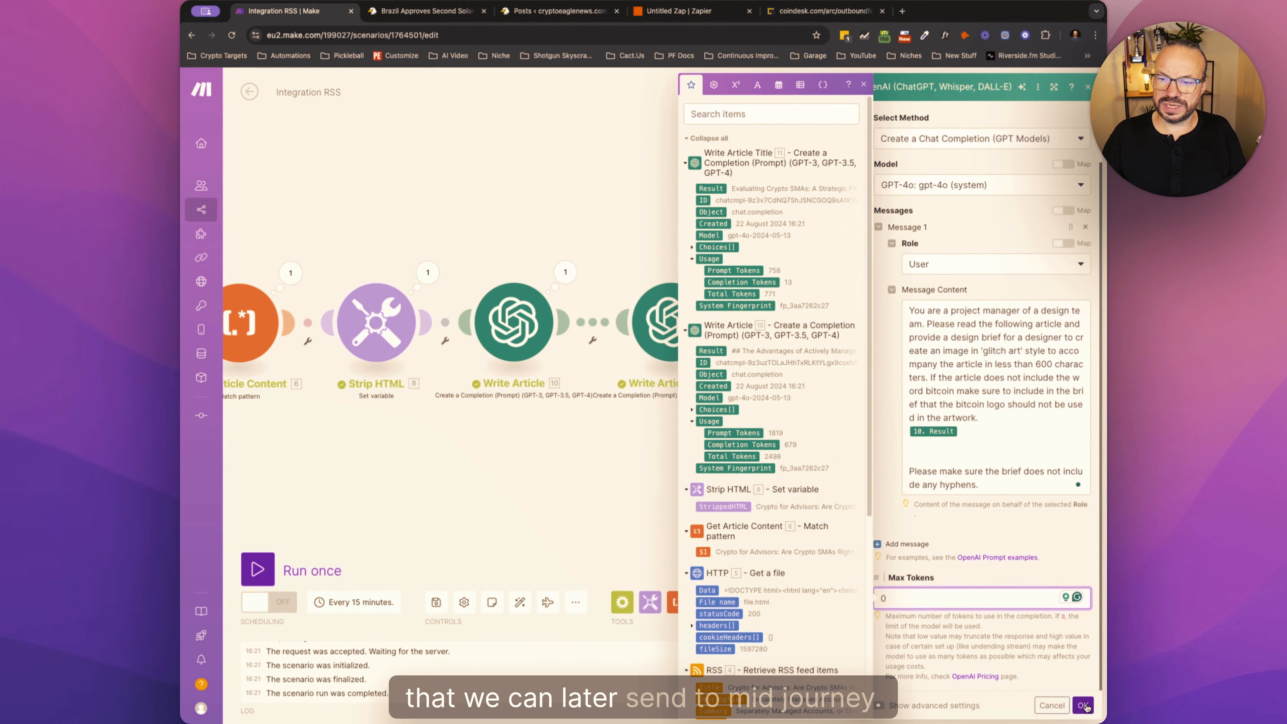
left_click(1083, 705)
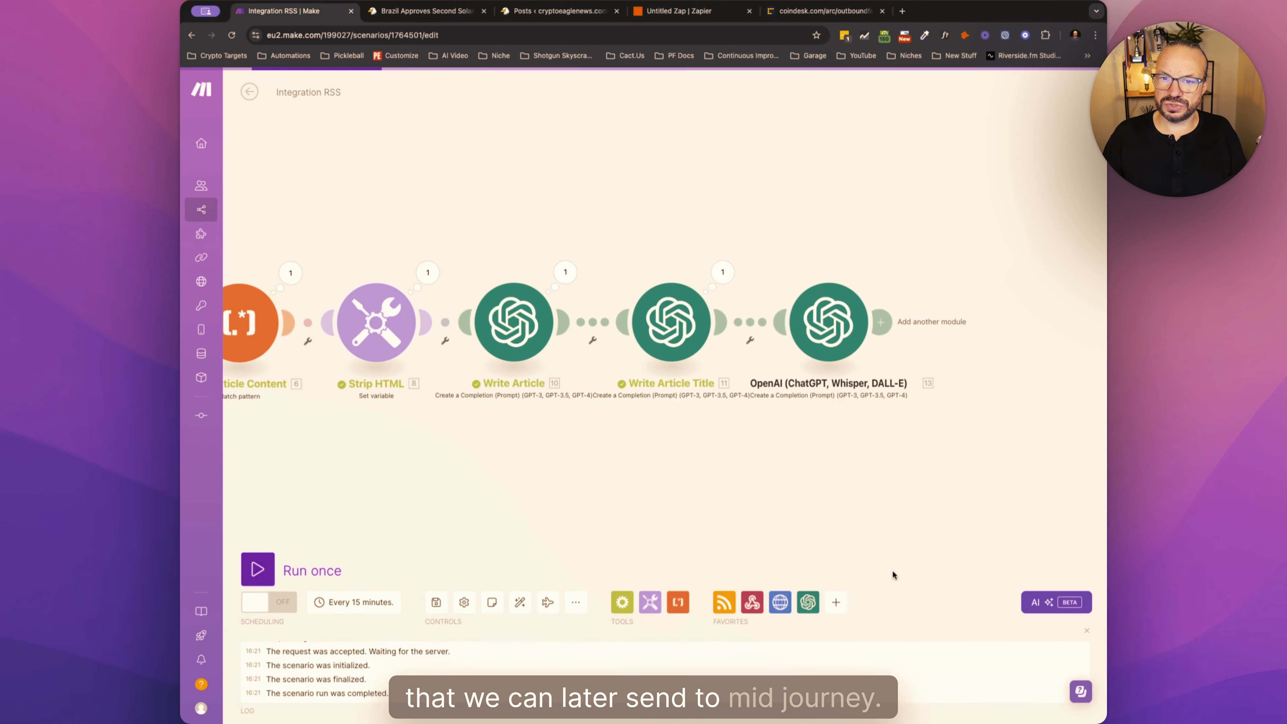
left_click(290, 563)
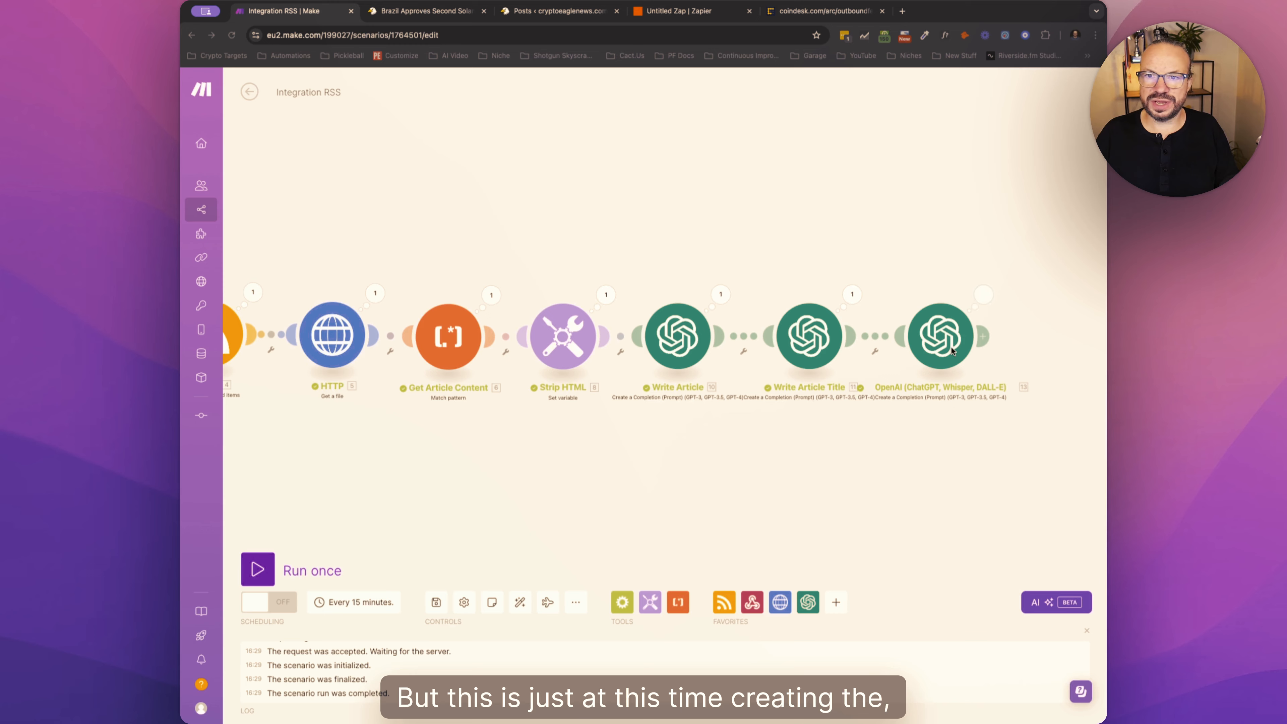
- Rename the new OpenAI module as Artwork Design Brief
right_click(963, 333)
left_click(1004, 393)
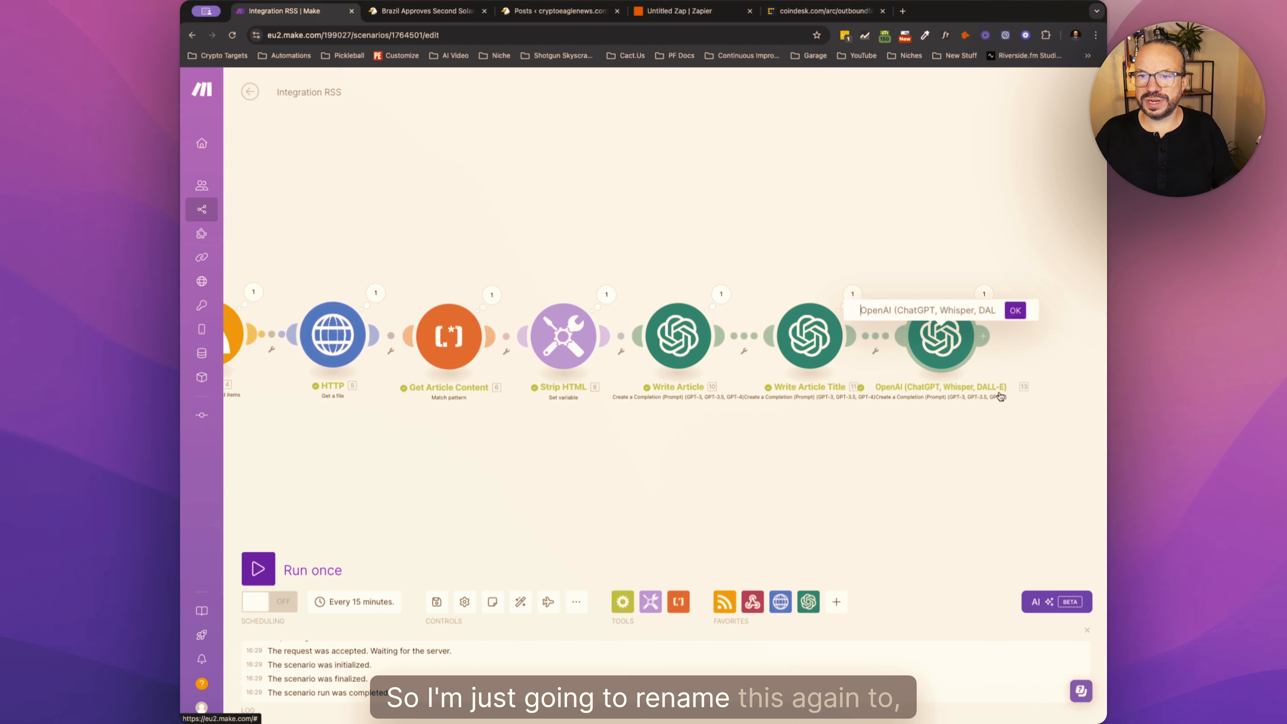
type("Artwor")
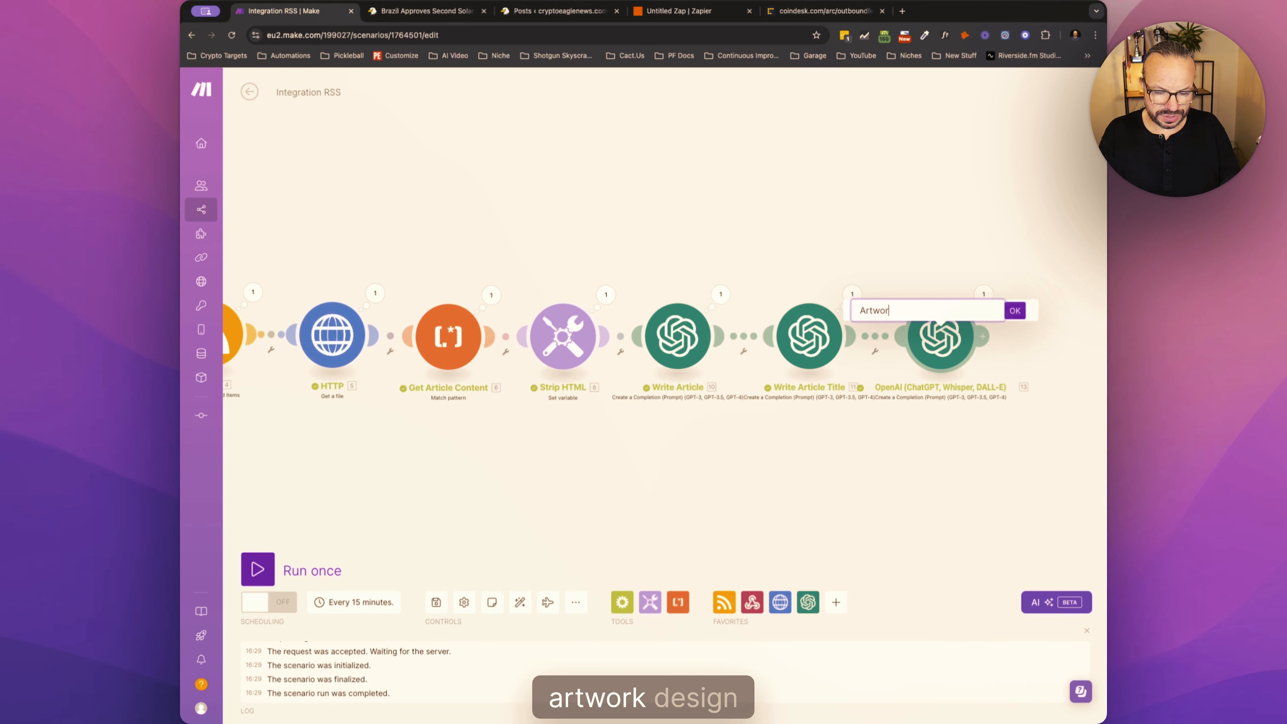
type("k Design Brief")
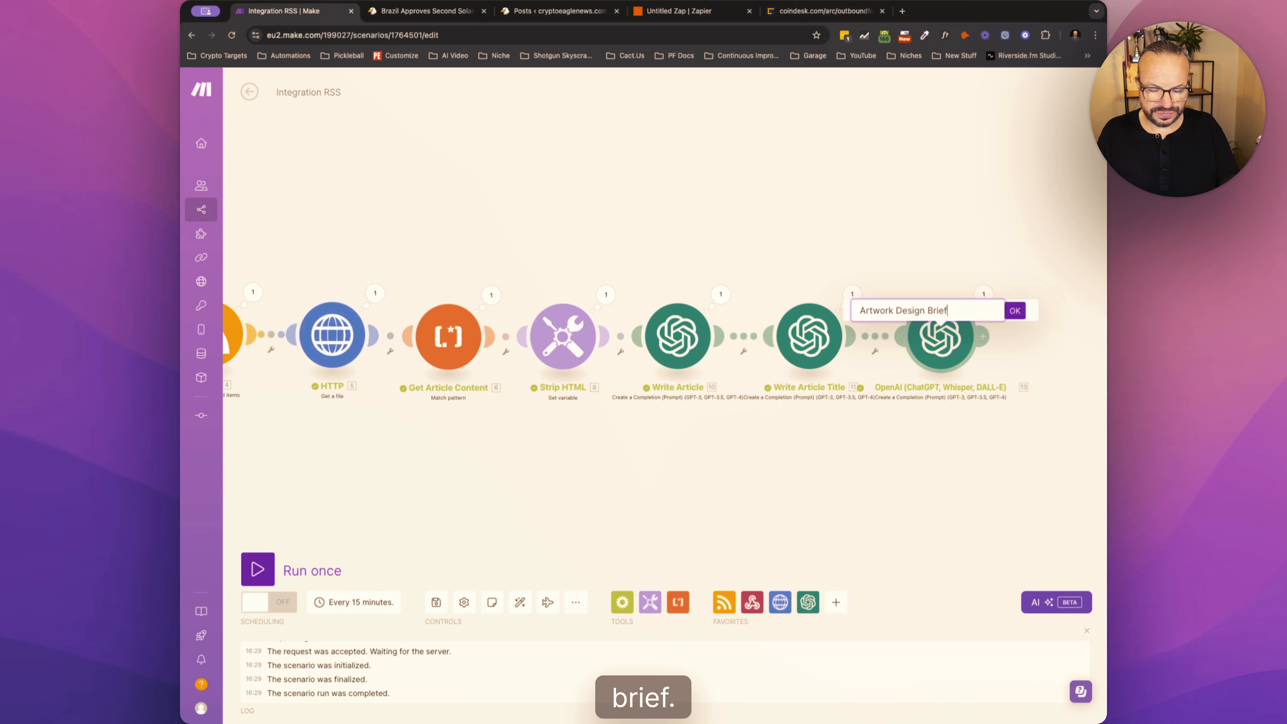
key("Return")
- Open the Artwork Design Brief module's output, read the generated brief in Result, and close the run details
left_click(991, 295)
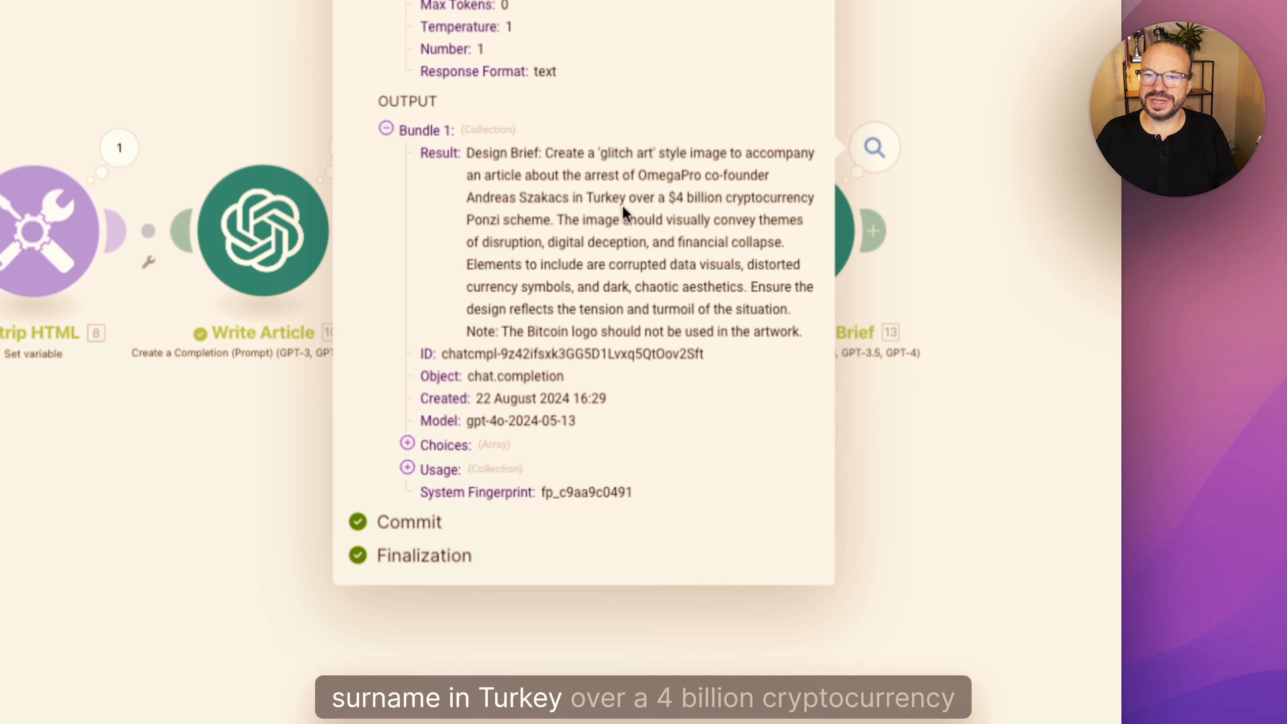
left_click_drag(552, 225, 459, 173)
left_click(549, 223)
left_click_drag(503, 216, 653, 261)
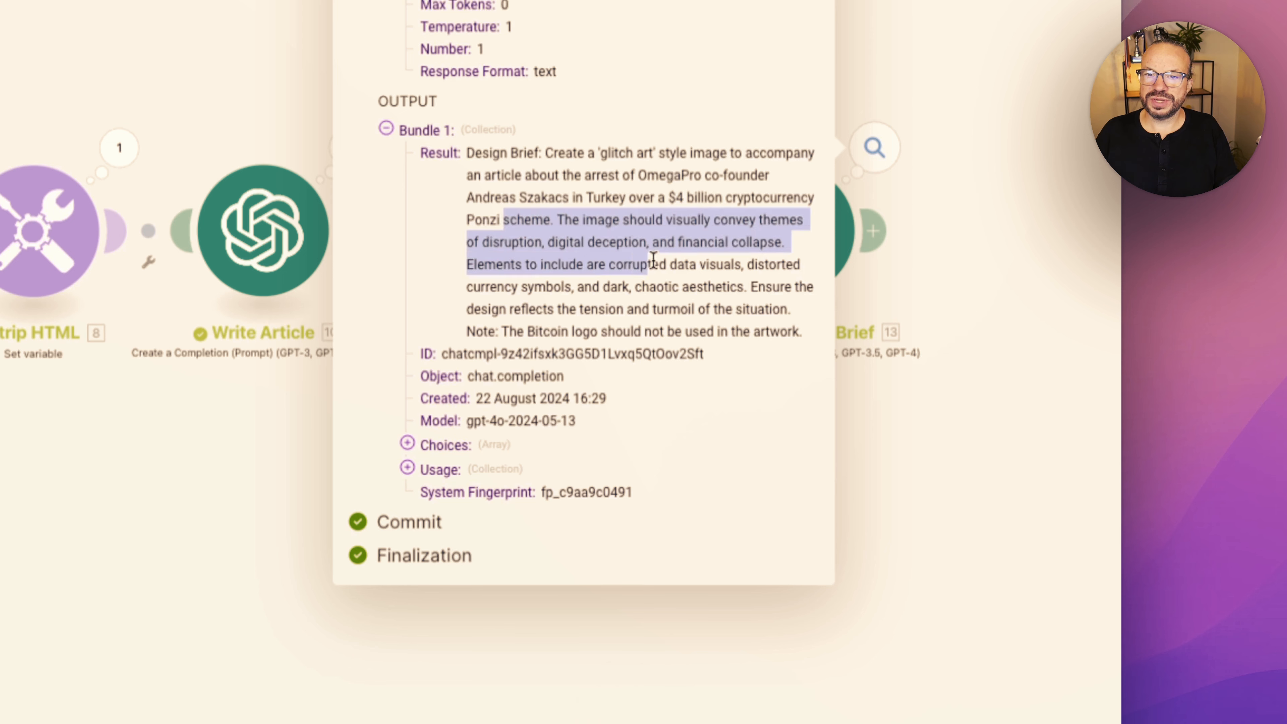
left_click_drag(806, 334, 460, 223)
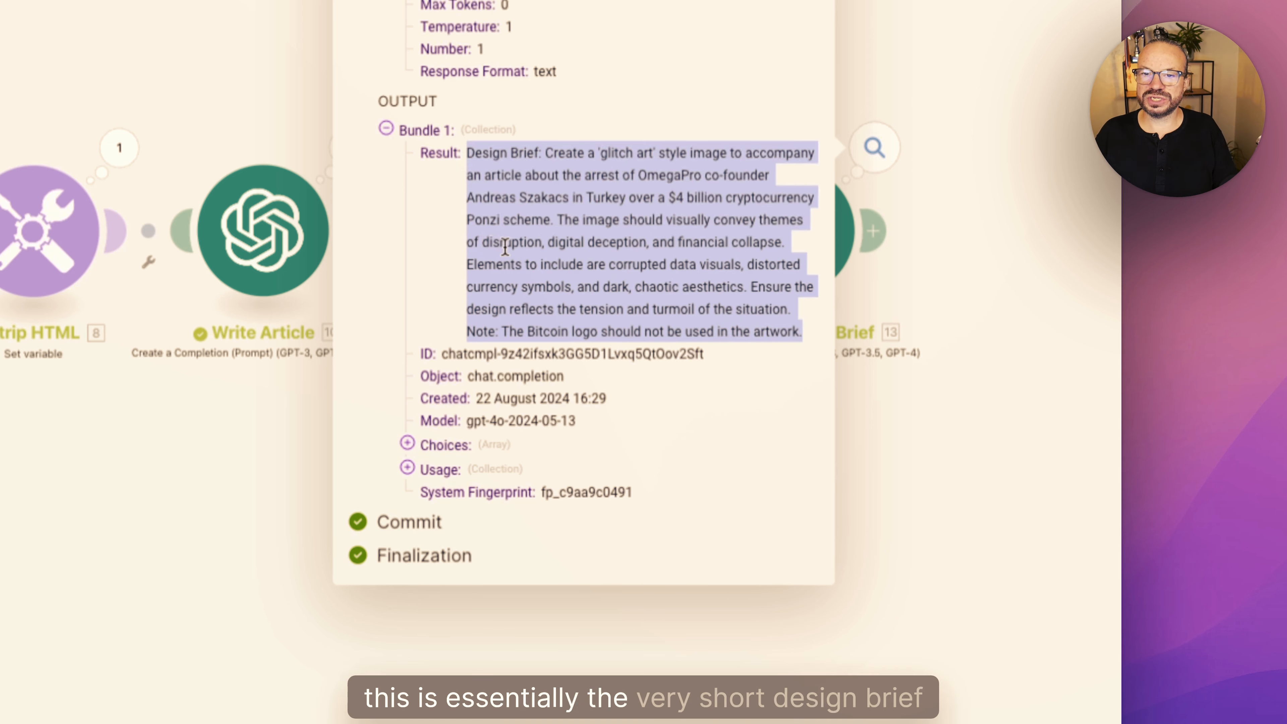
left_click(545, 231)
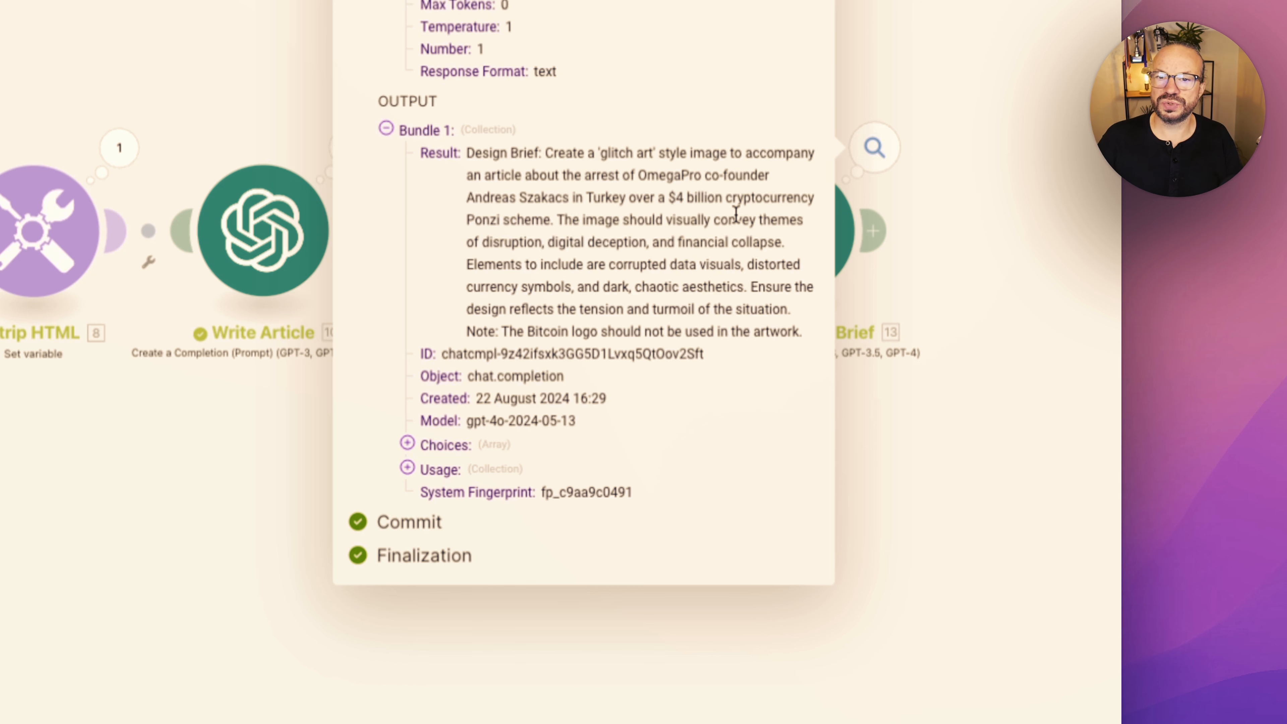
left_click(972, 374)
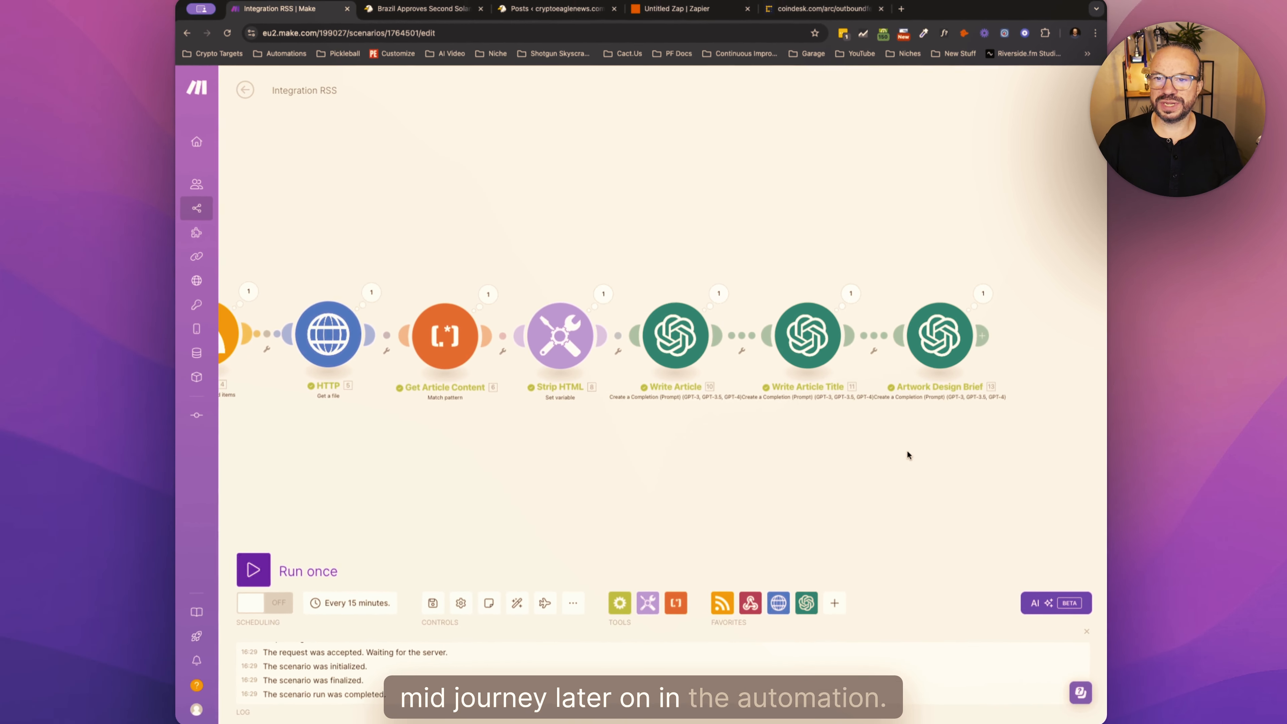
left_click_drag(1003, 425, 760, 405)
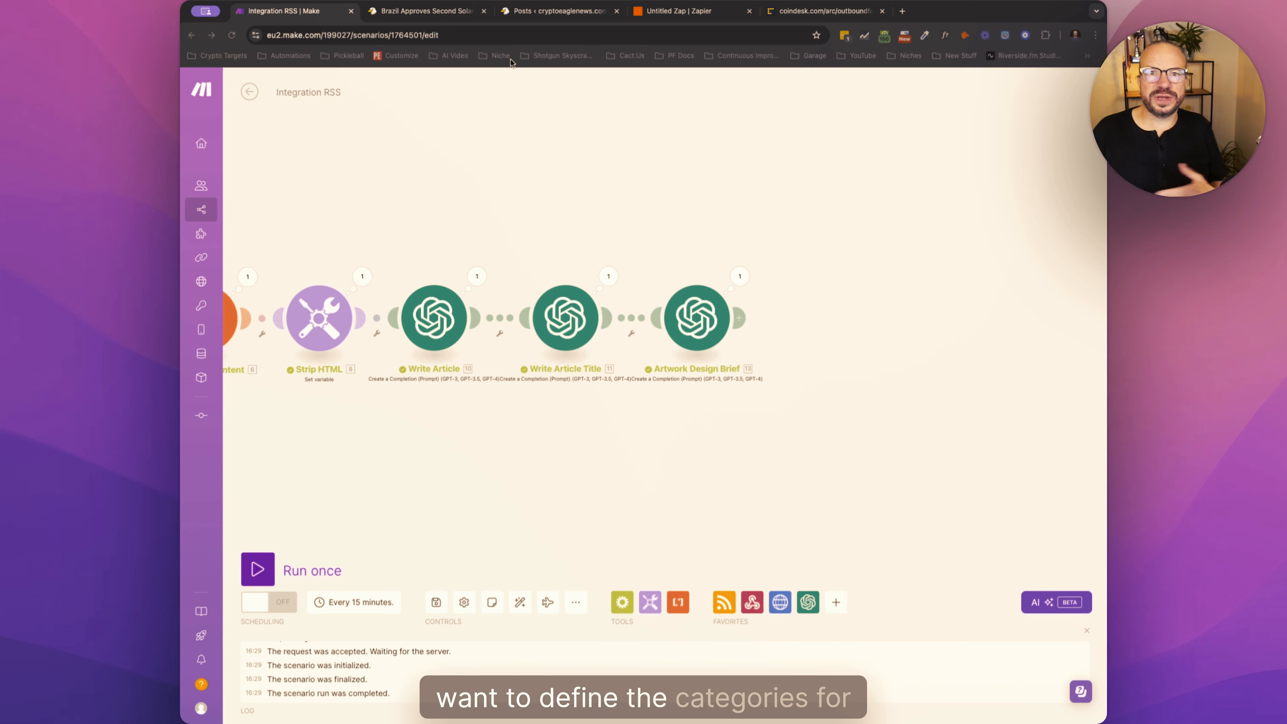
- Switch to the published Brazil Approves Second Solana ETF post, open the site's Solana news category, and examine the category labels on its posts
left_click(558, 12)
left_click(425, 11)
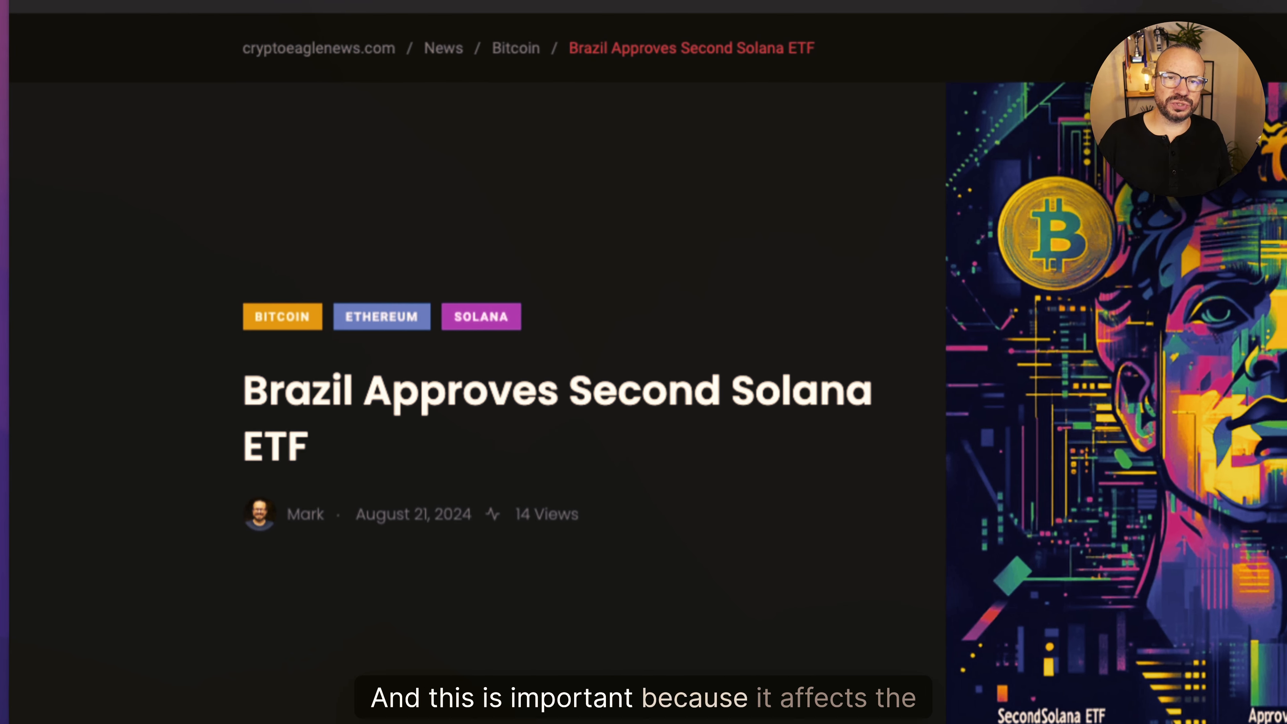
mouse_move(497, 55)
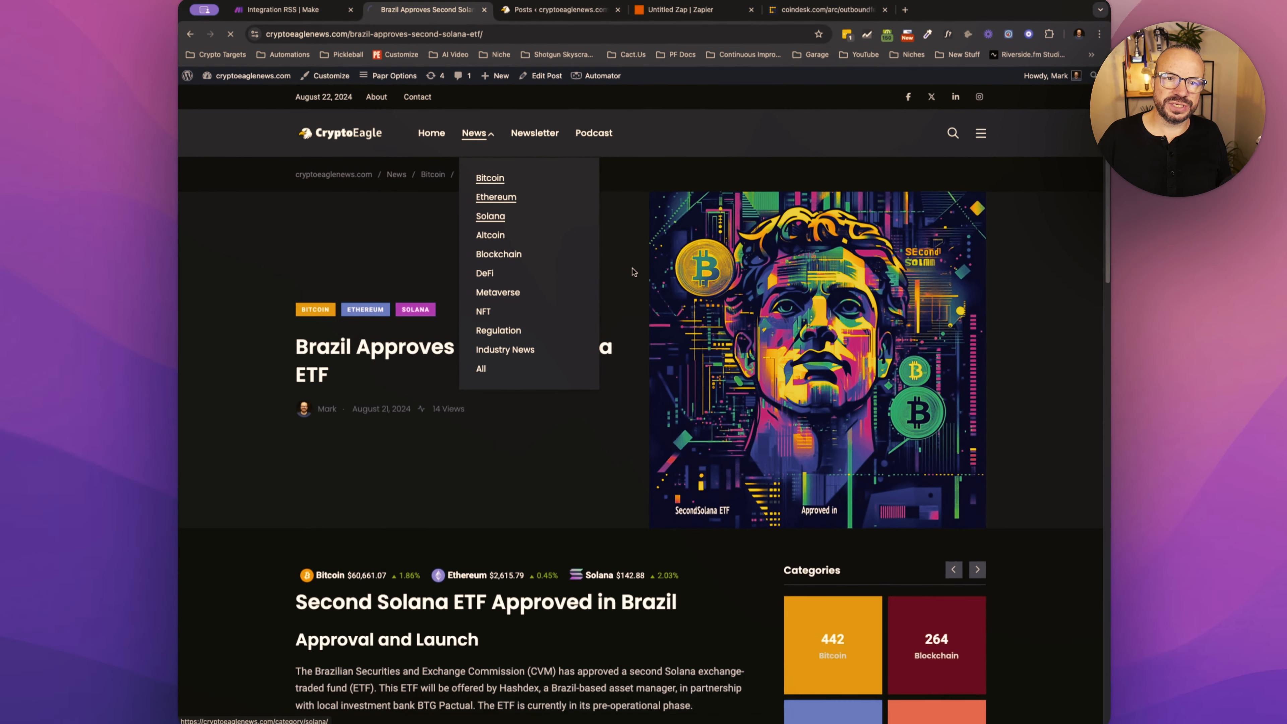
left_click(490, 215)
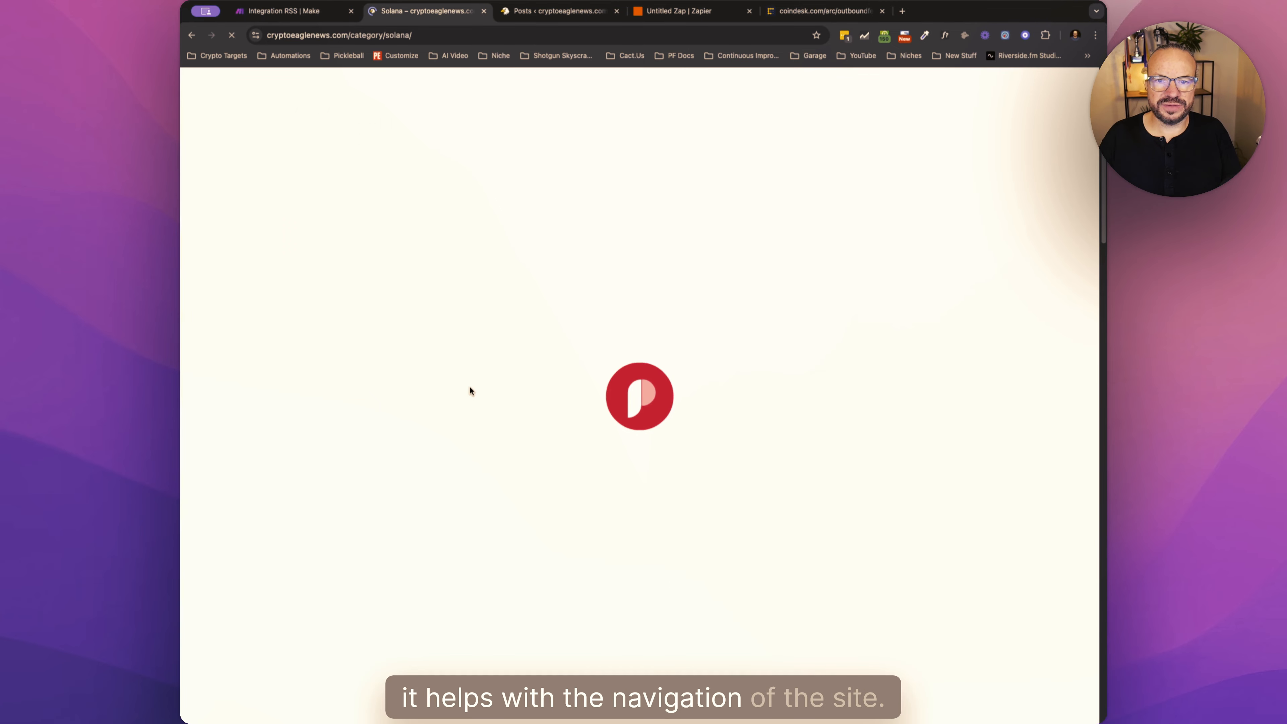
scroll(553, 357, "down", 3)
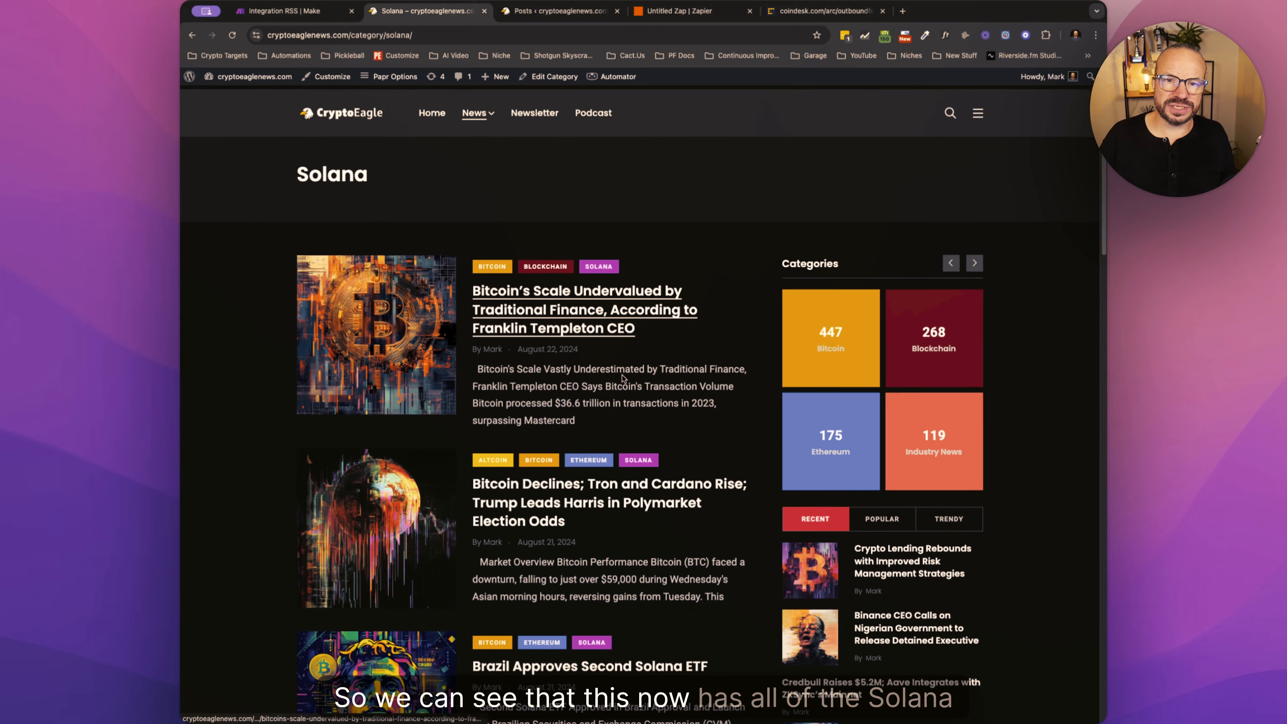
scroll(635, 415, "down", 10)
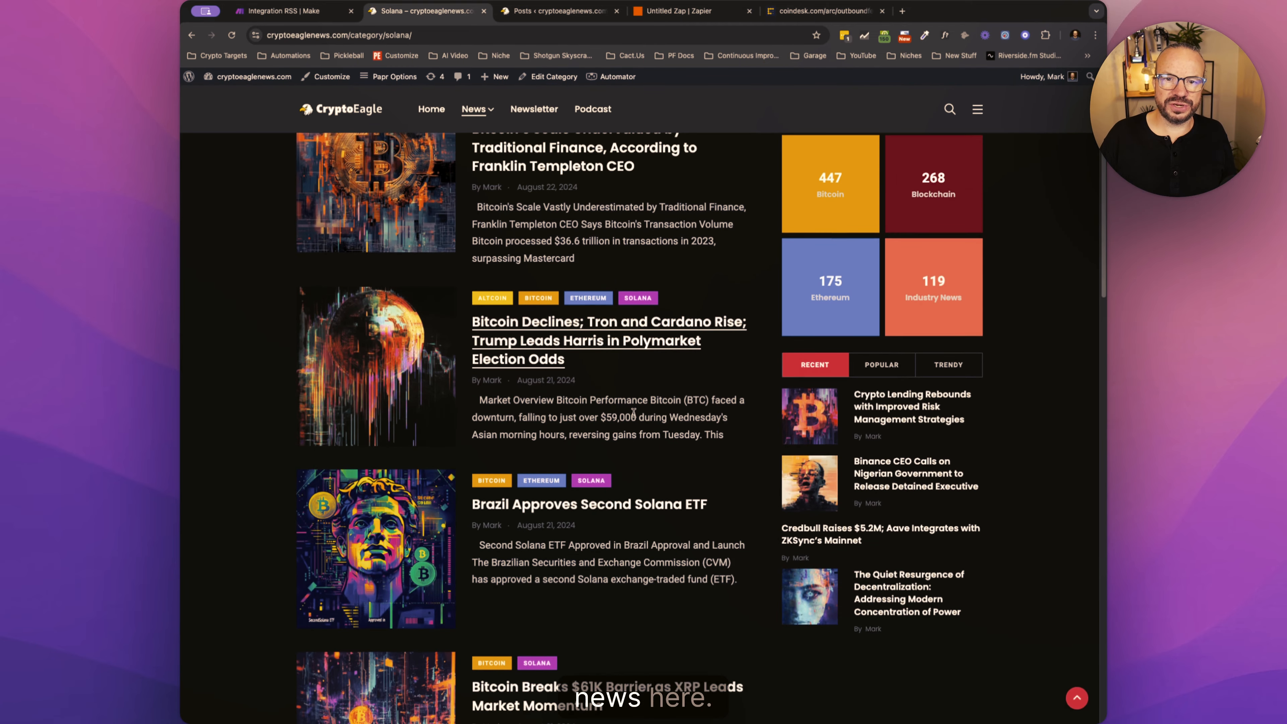
scroll(635, 415, "up", 12)
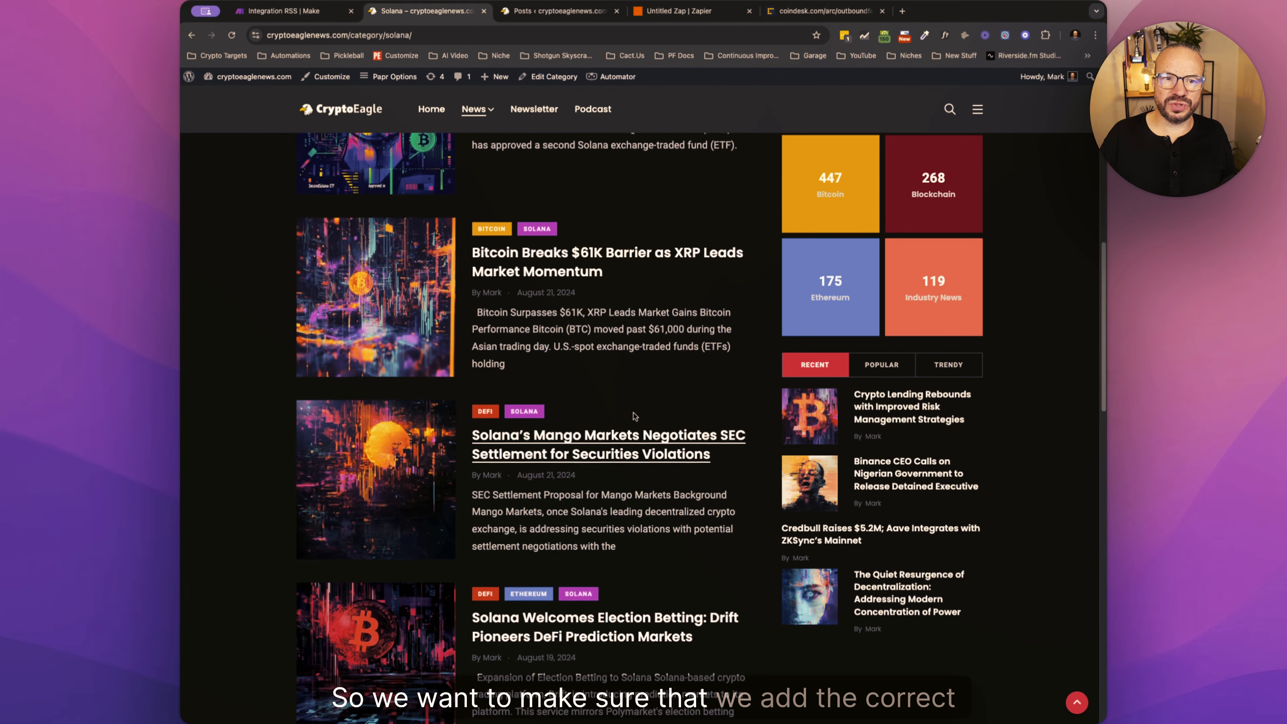
scroll(634, 415, "down", 11)
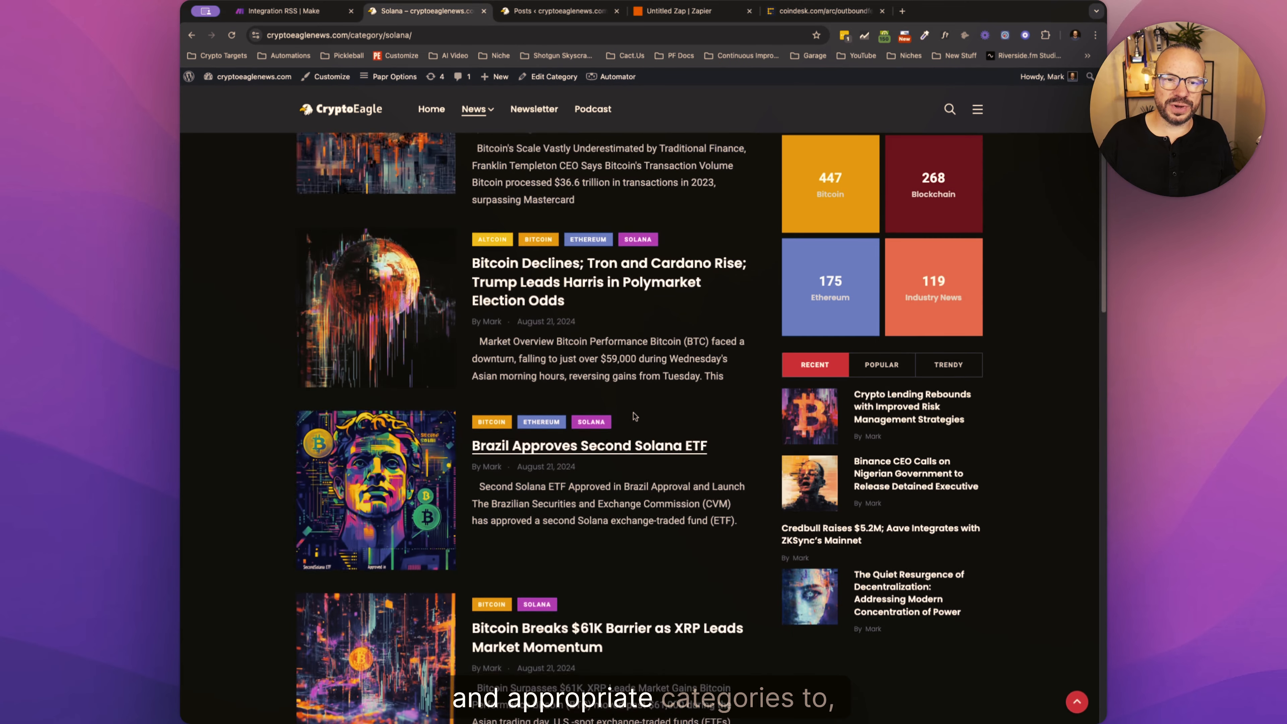
scroll(634, 416, "up", 13)
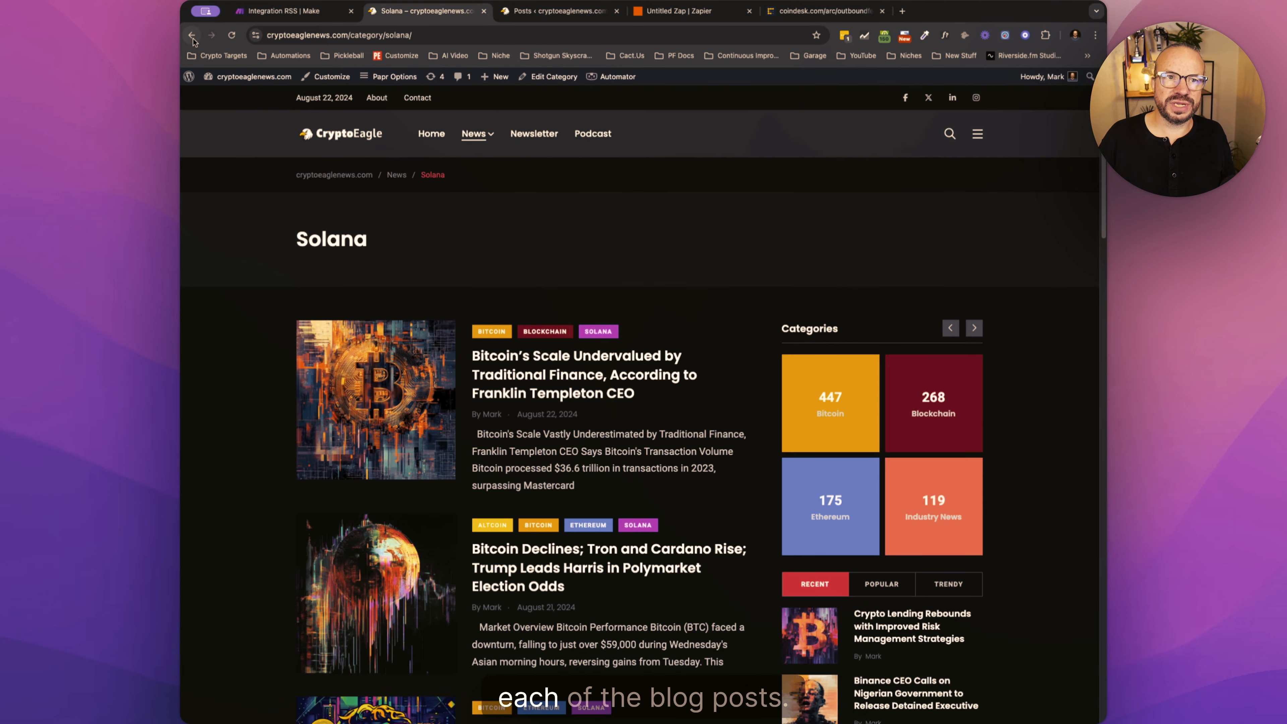
- Return to the Brazil Approves Second Solana ETF post and compare its category labels with the article text and the News navigation
left_click(192, 36)
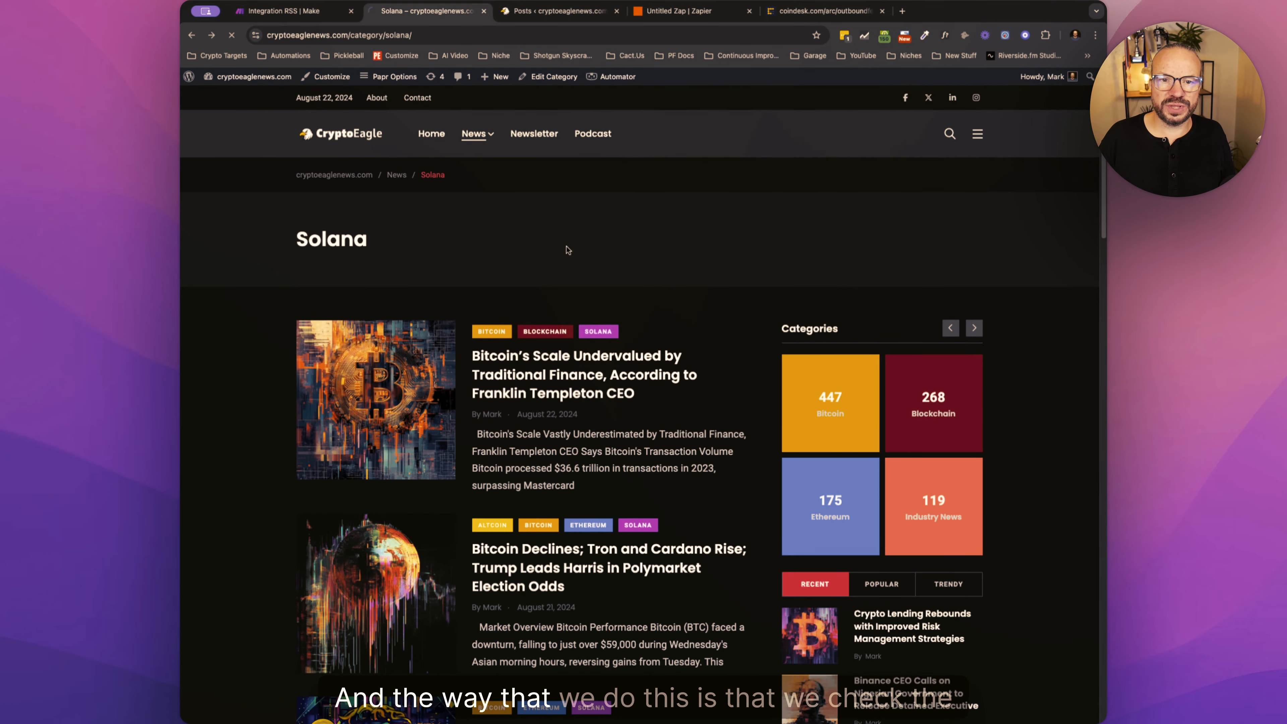
left_click(532, 11)
left_click(440, 11)
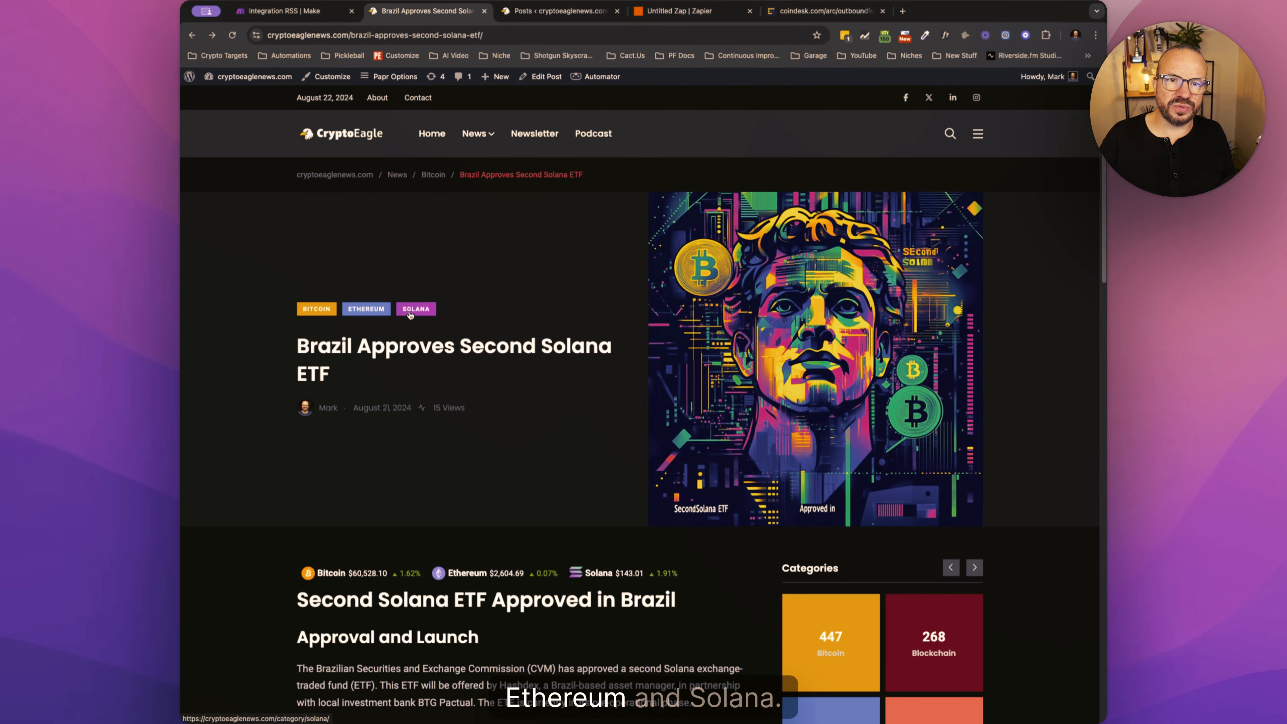
scroll(410, 403, "down", 5)
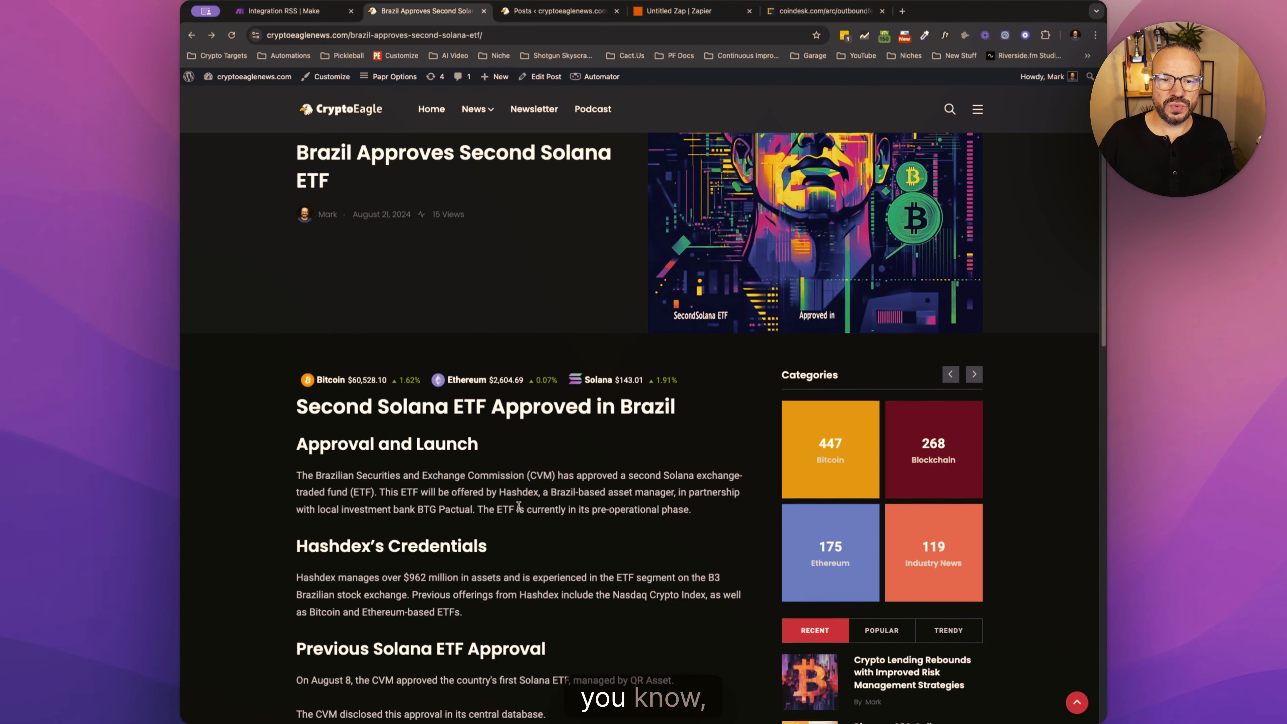
scroll(444, 398, "up", 1)
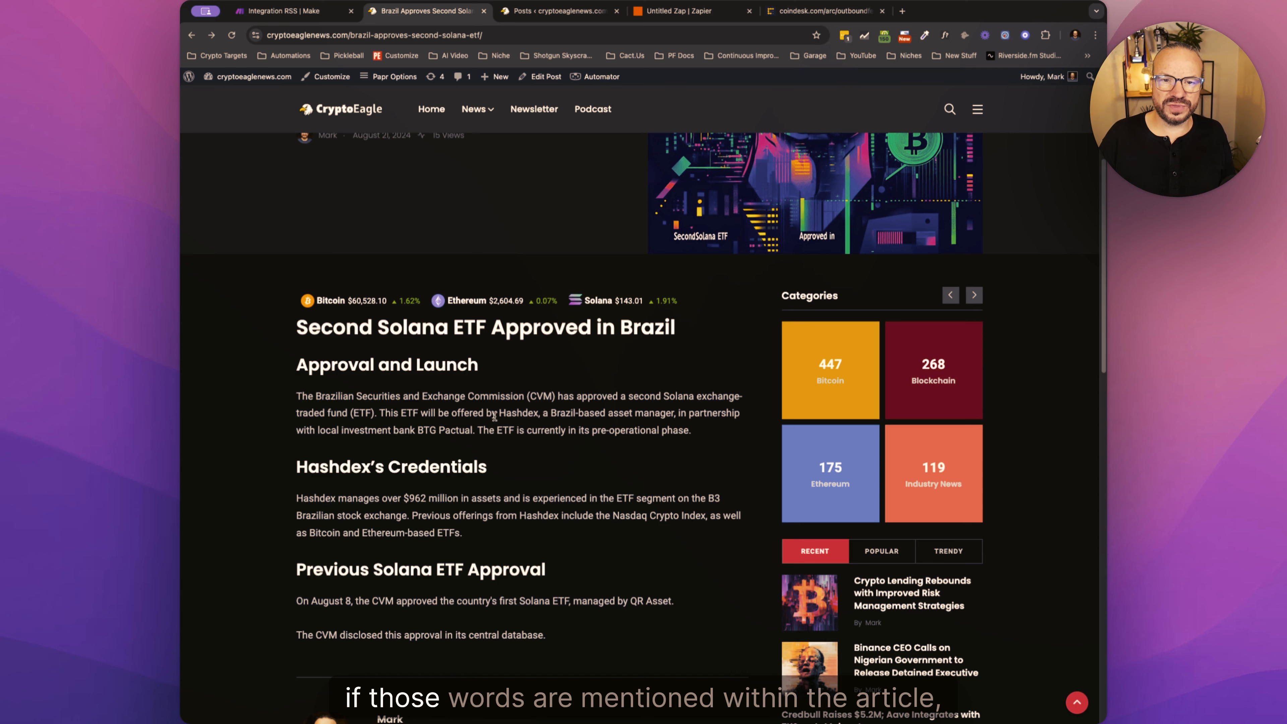
scroll(446, 375, "up", 5)
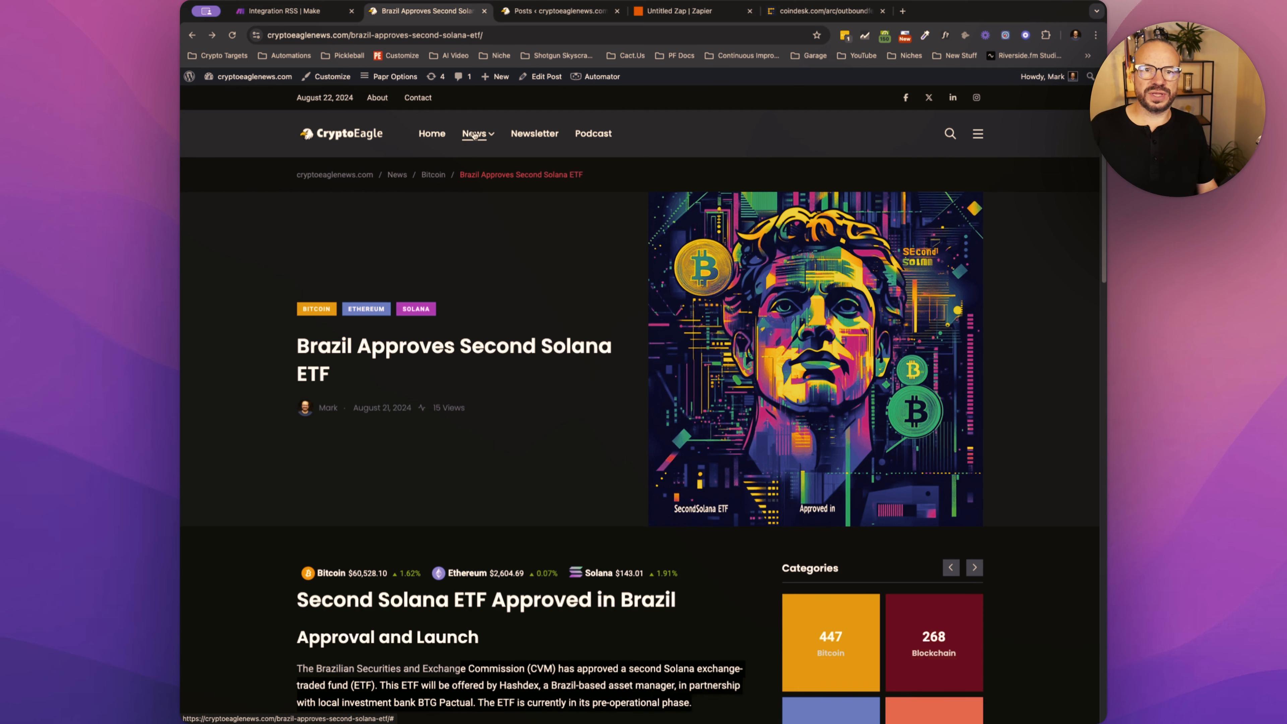
mouse_move(474, 134)
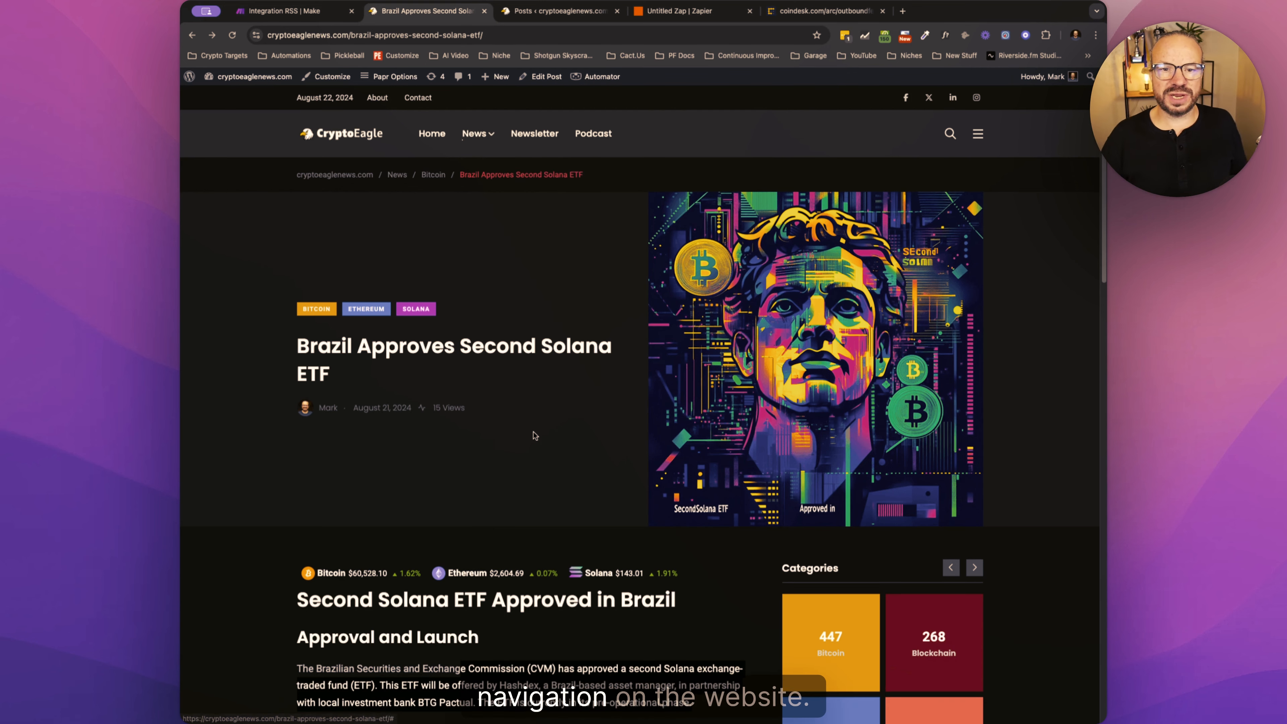
scroll(533, 436, "down", 1)
scroll(533, 436, "down", 2)
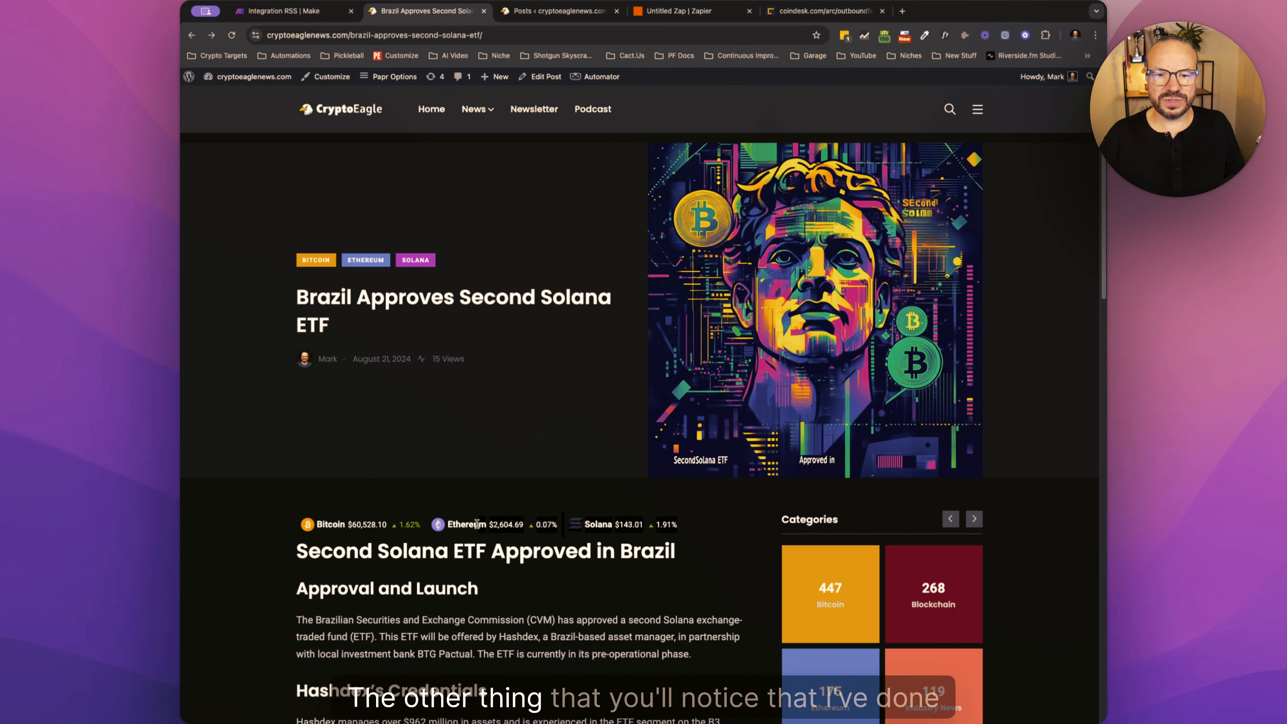
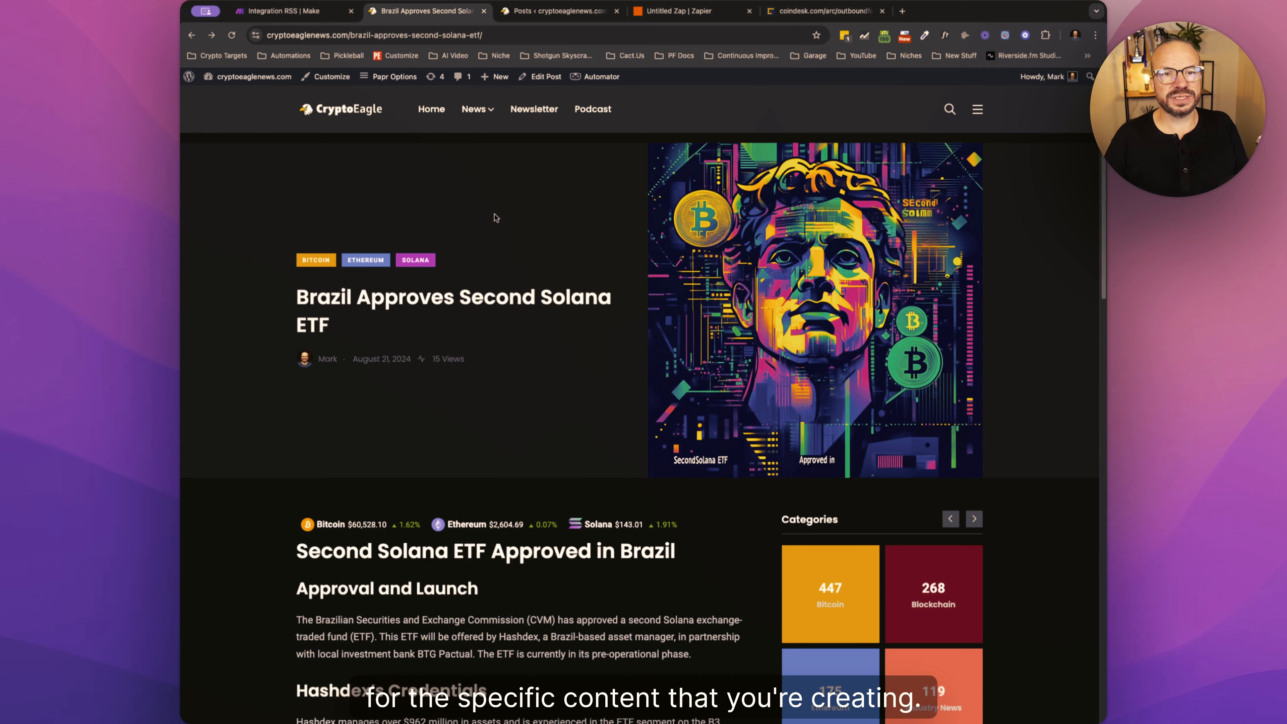
- Return to the Integration RSS scenario in Make and add a Tools Set multiple variables module after Artwork Design Brief
left_click(300, 12)
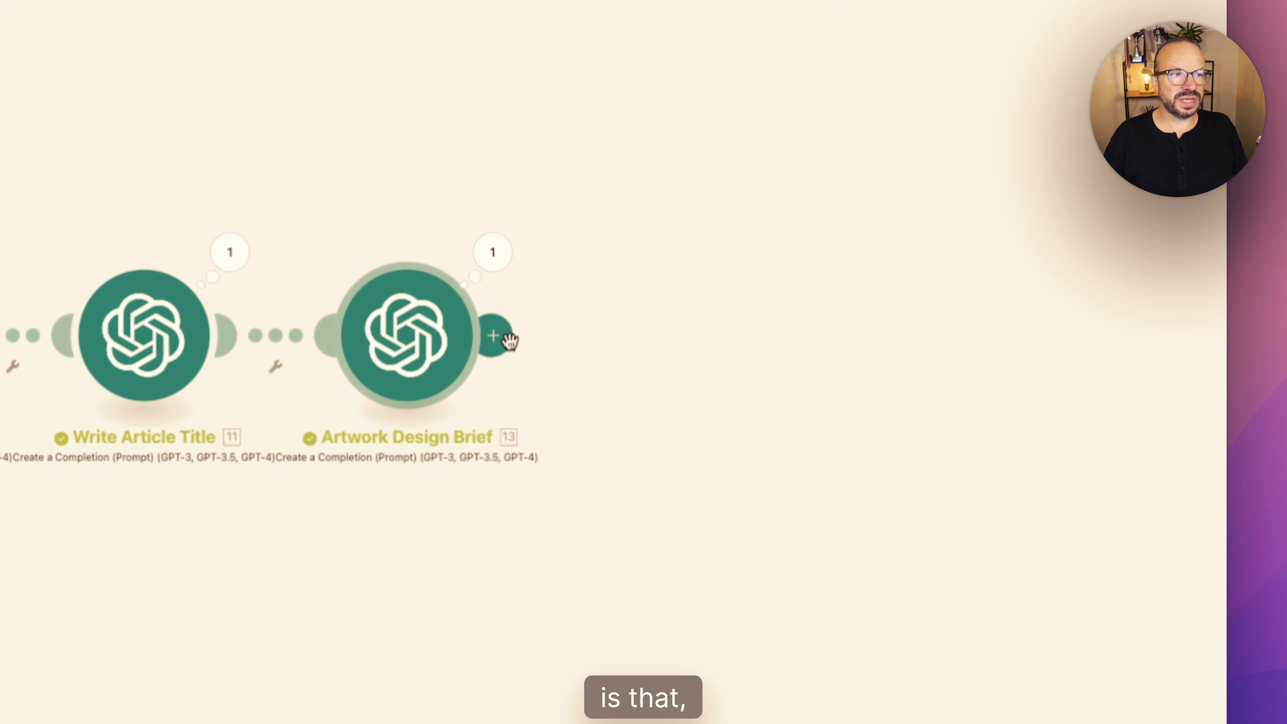
left_click(507, 338)
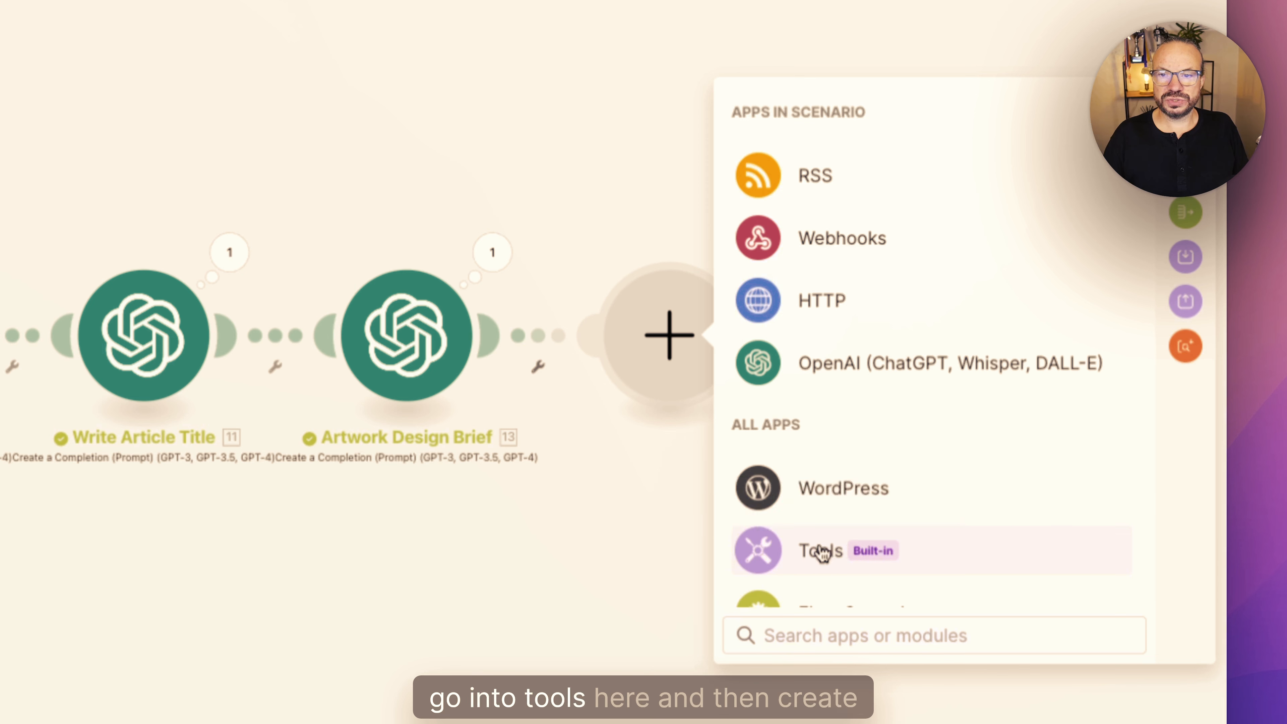
left_click(821, 551)
scroll(993, 553, "down", 1)
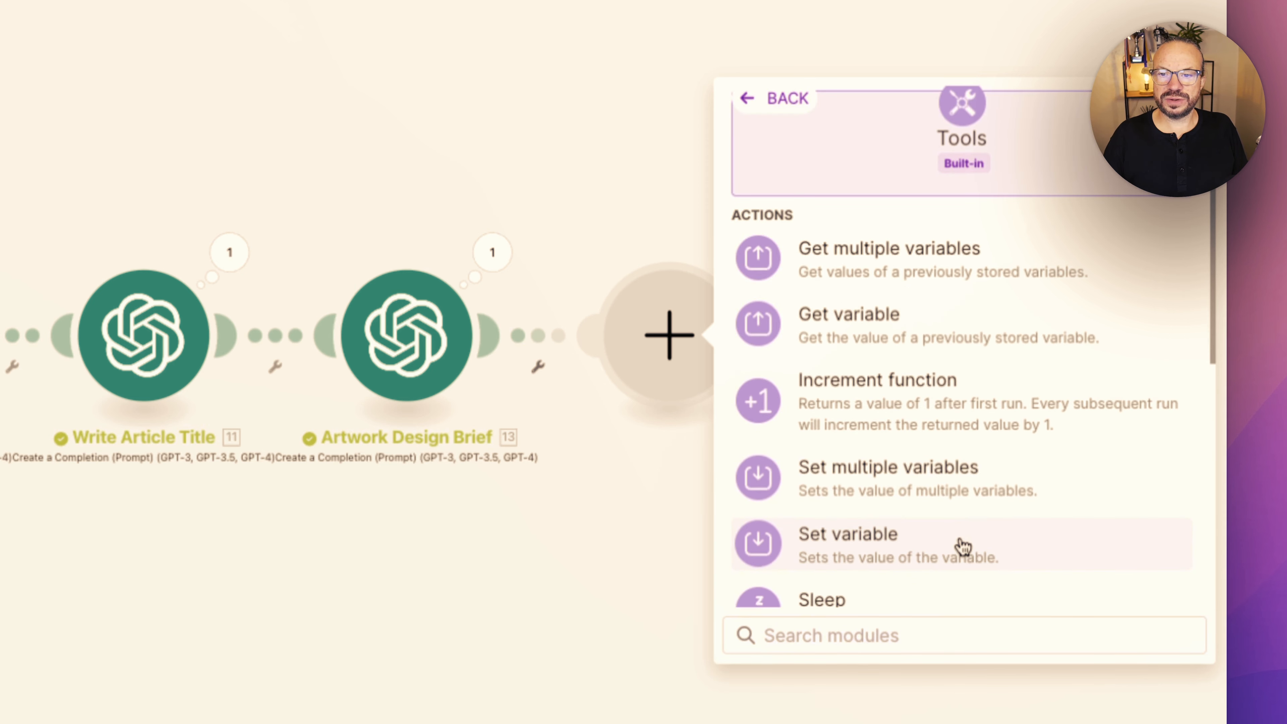
left_click(913, 483)
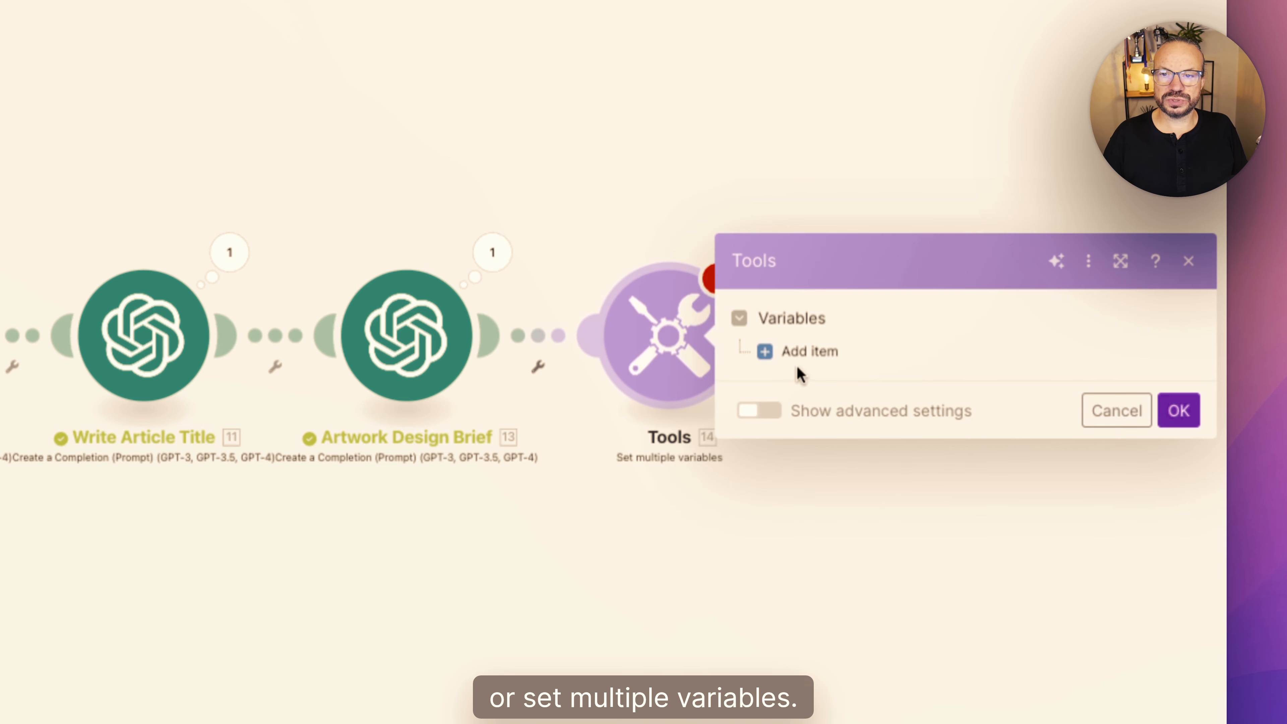
- Add the first item to the Set multiple variables module and name the variable Bitcoin
left_click(807, 351)
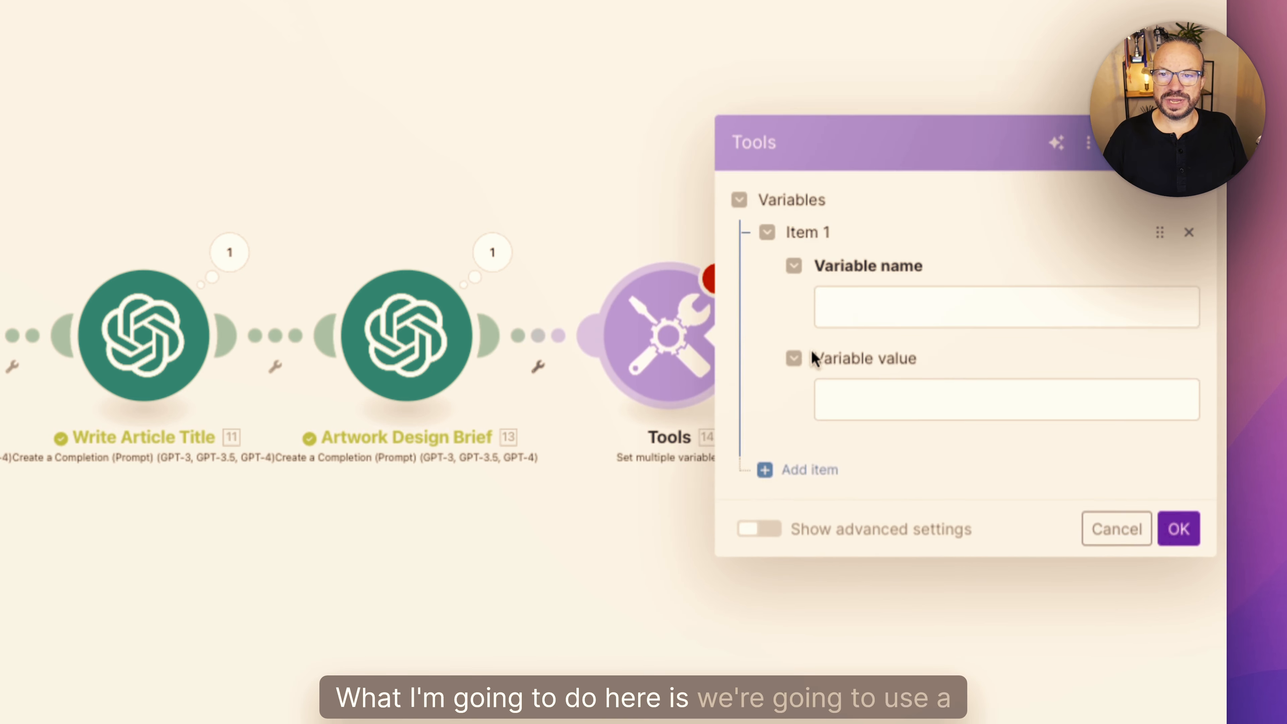
left_click(886, 316)
left_click(888, 387)
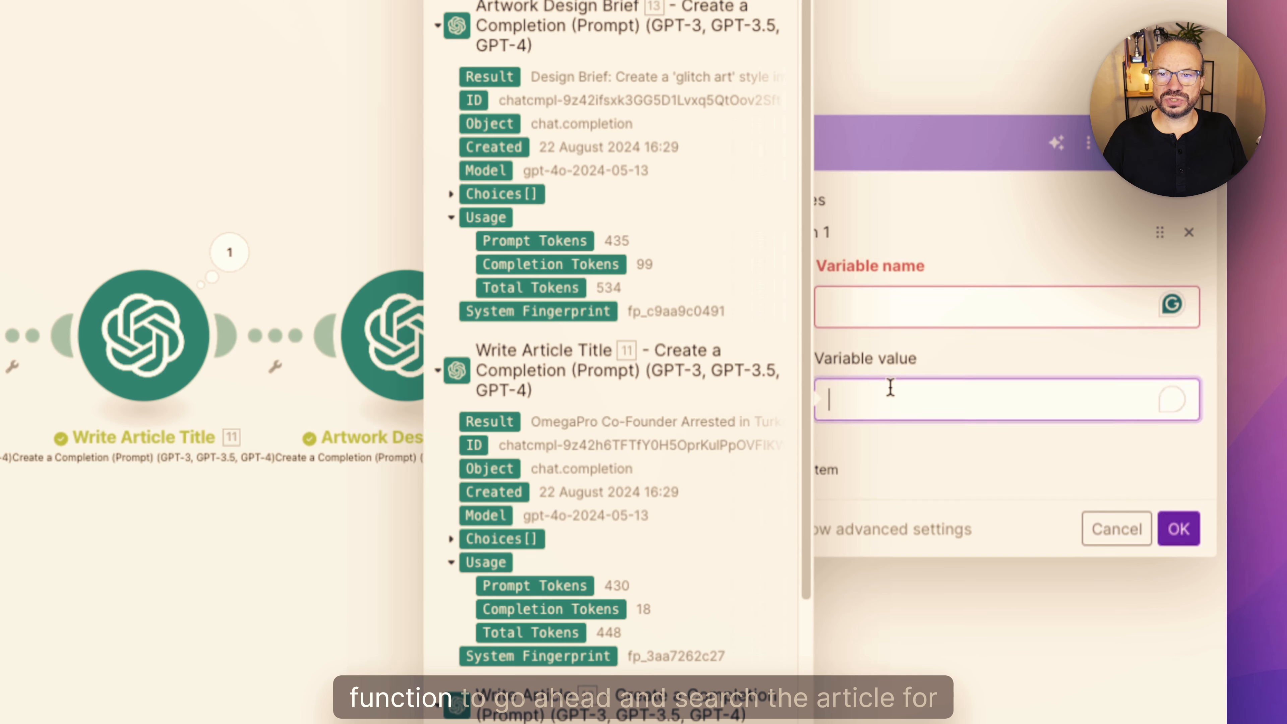
left_click(885, 316)
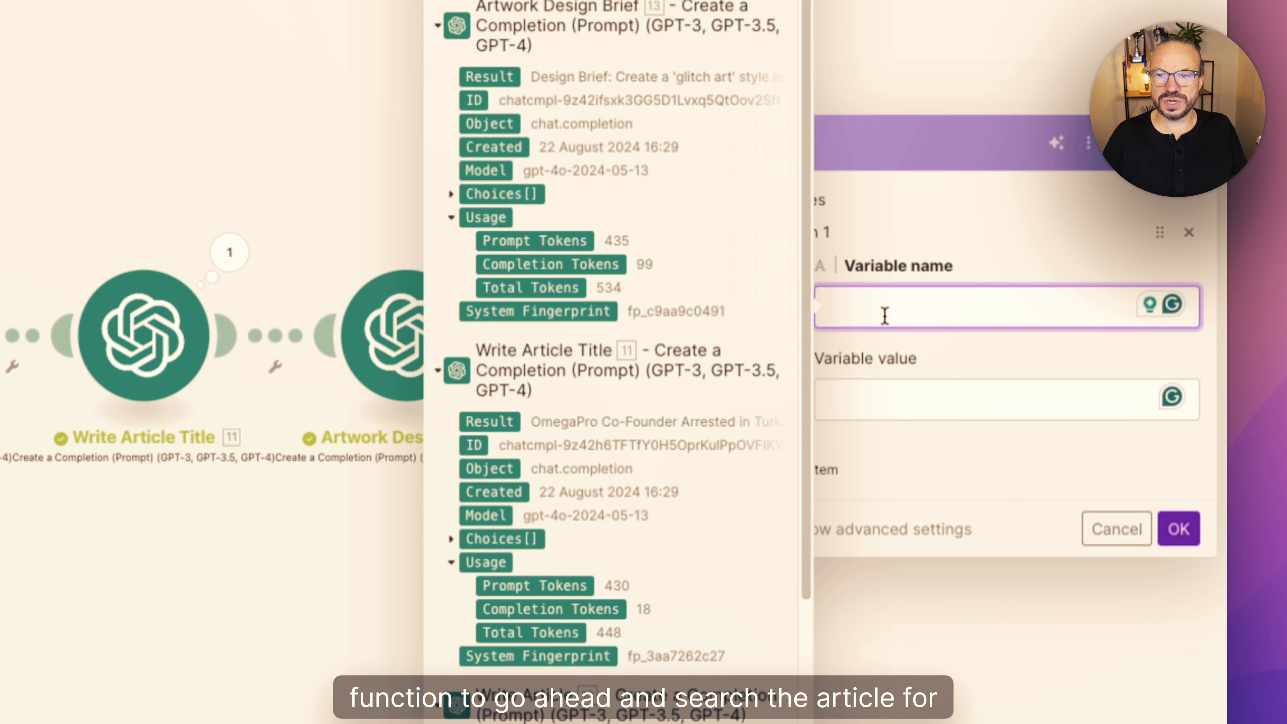
type("BIT")
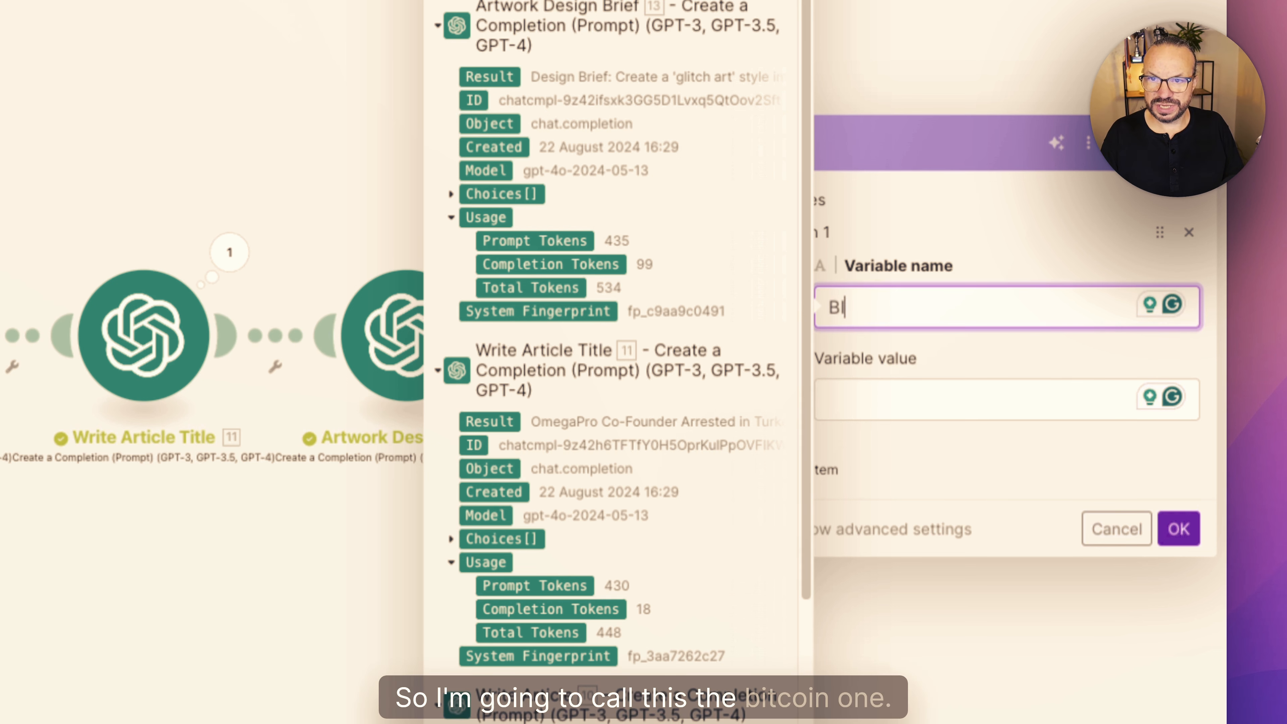
key("BackSpace")
type("itcoin")
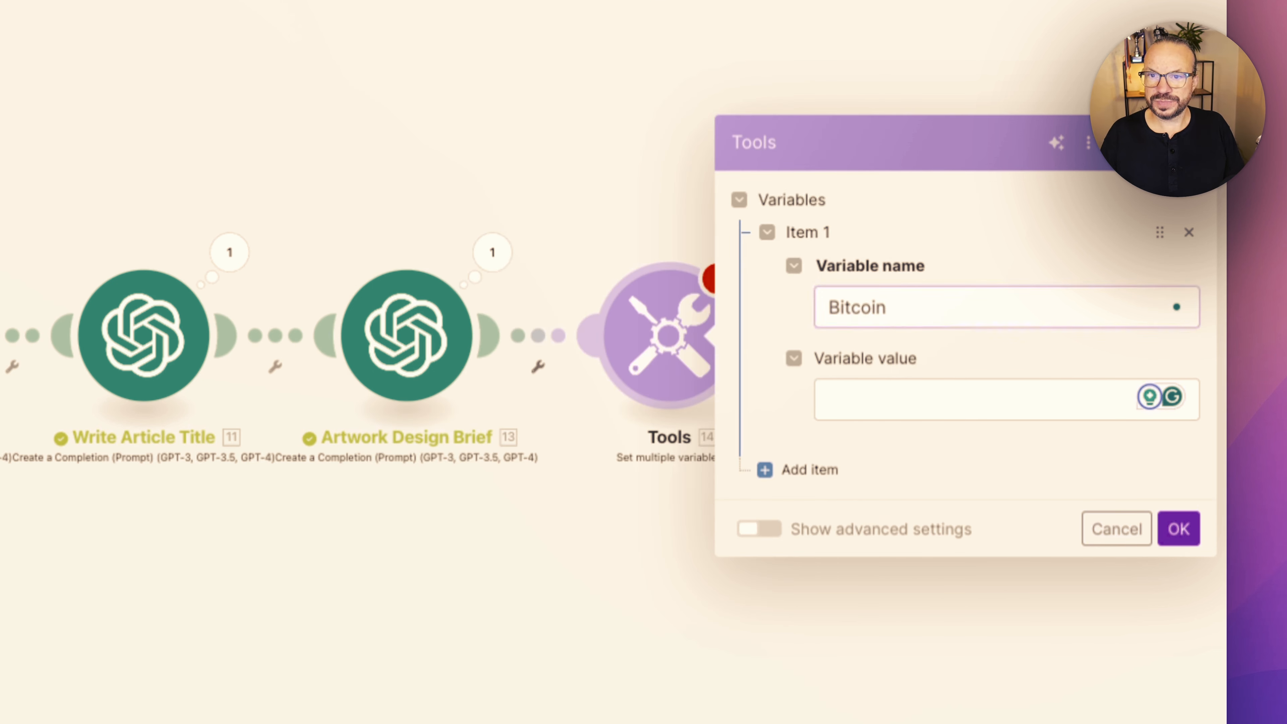
- Set the Bitcoin variable's value to if(contains(upper(10. Result); BITCOIN); add(emptyarray; 125))
left_click(844, 401)
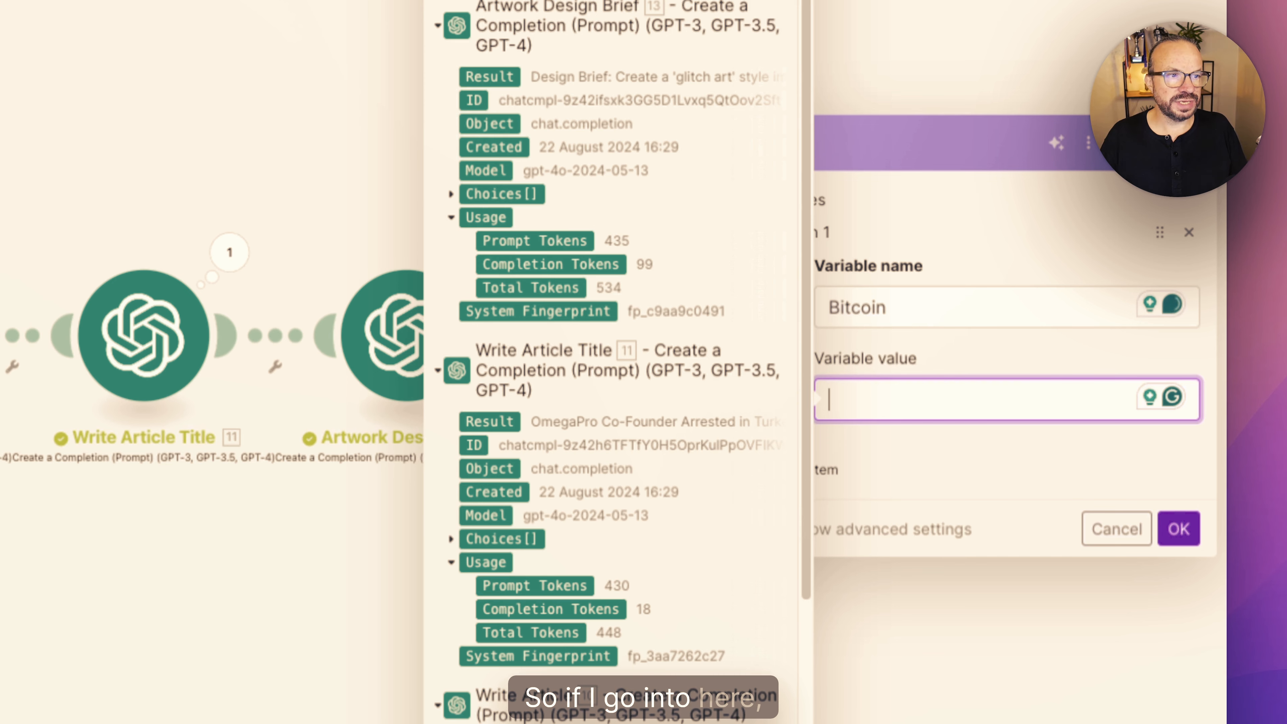
key("super+Tab")
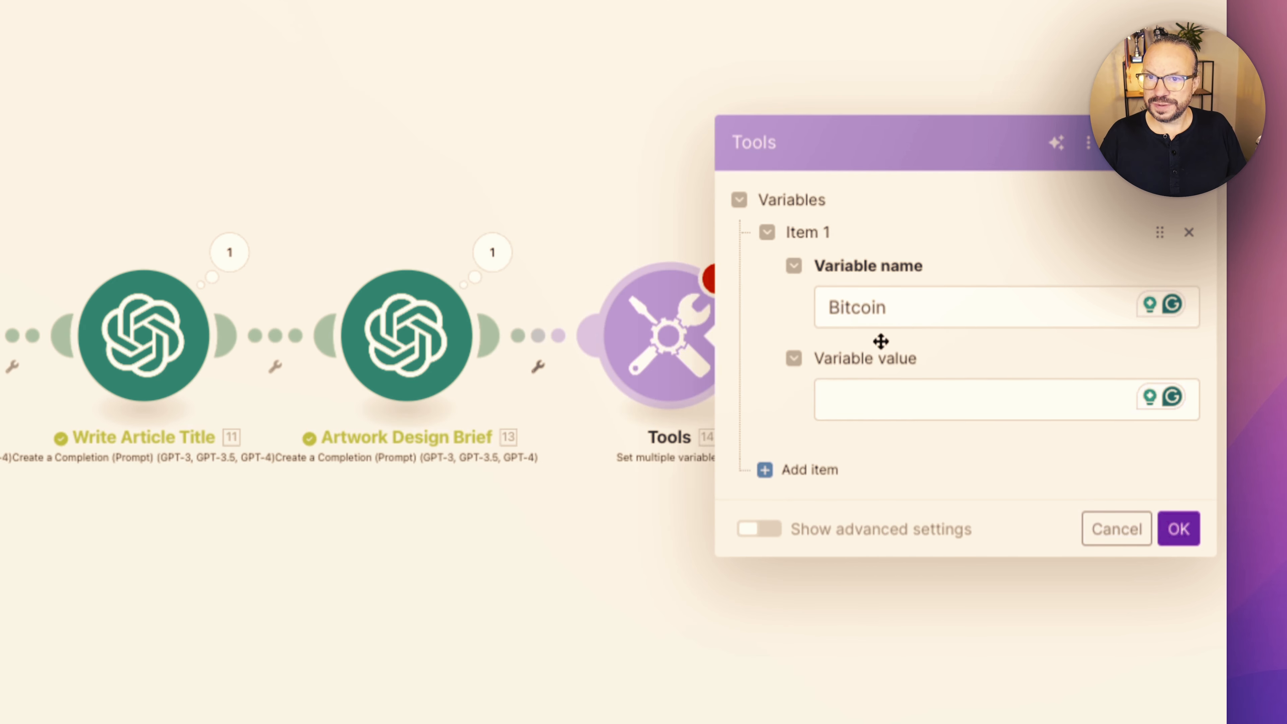
left_click(856, 398)
type("if(contains(upper(13. Result); BITCOIN); add(emptyarray; 125))")
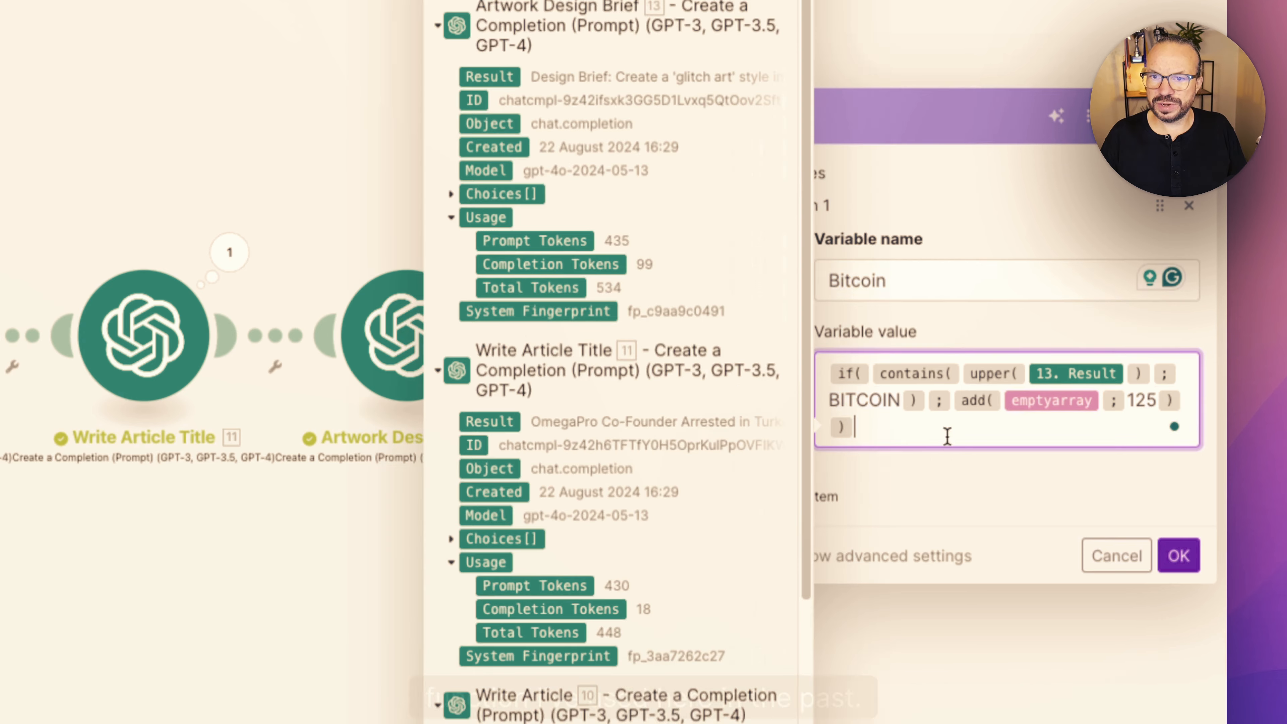
left_click(983, 502)
mouse_move(846, 372)
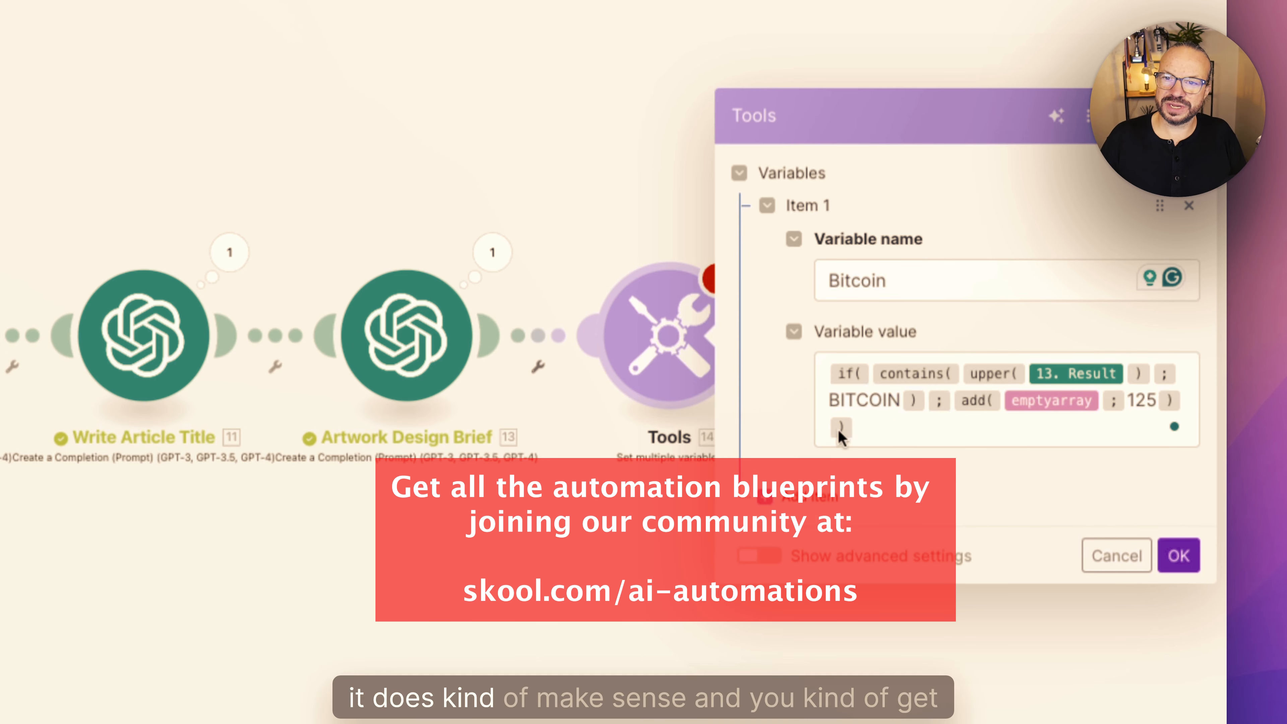
left_click(905, 426)
left_click(969, 483)
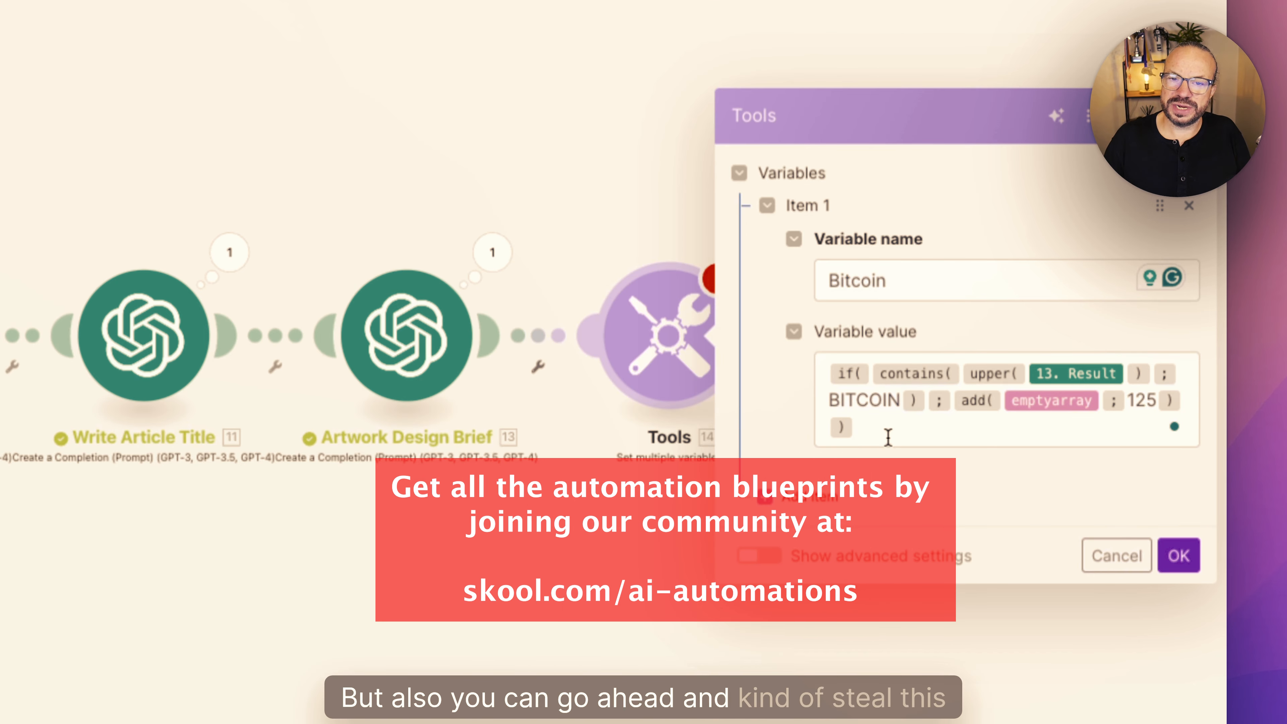
left_click(870, 427)
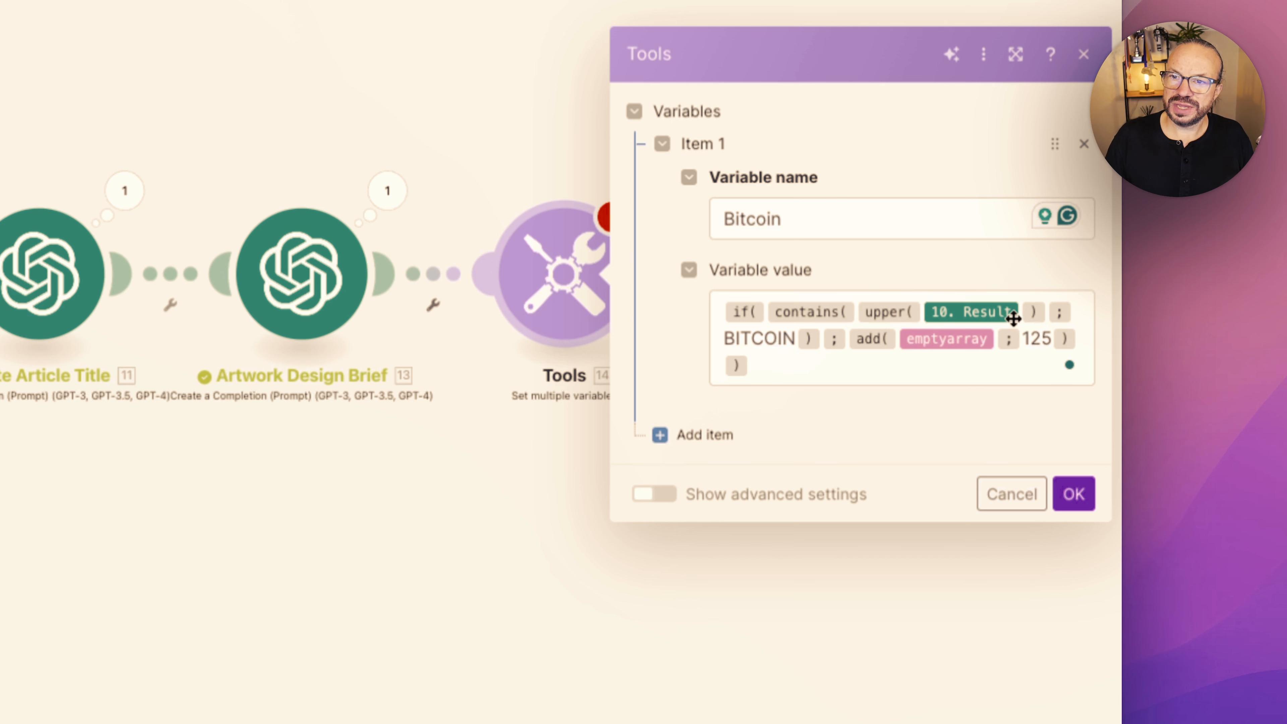
- Examine the Bitcoin formula's article result, BITCOIN search word and category ID 125, and close the module's settings without saving
left_click(1020, 312)
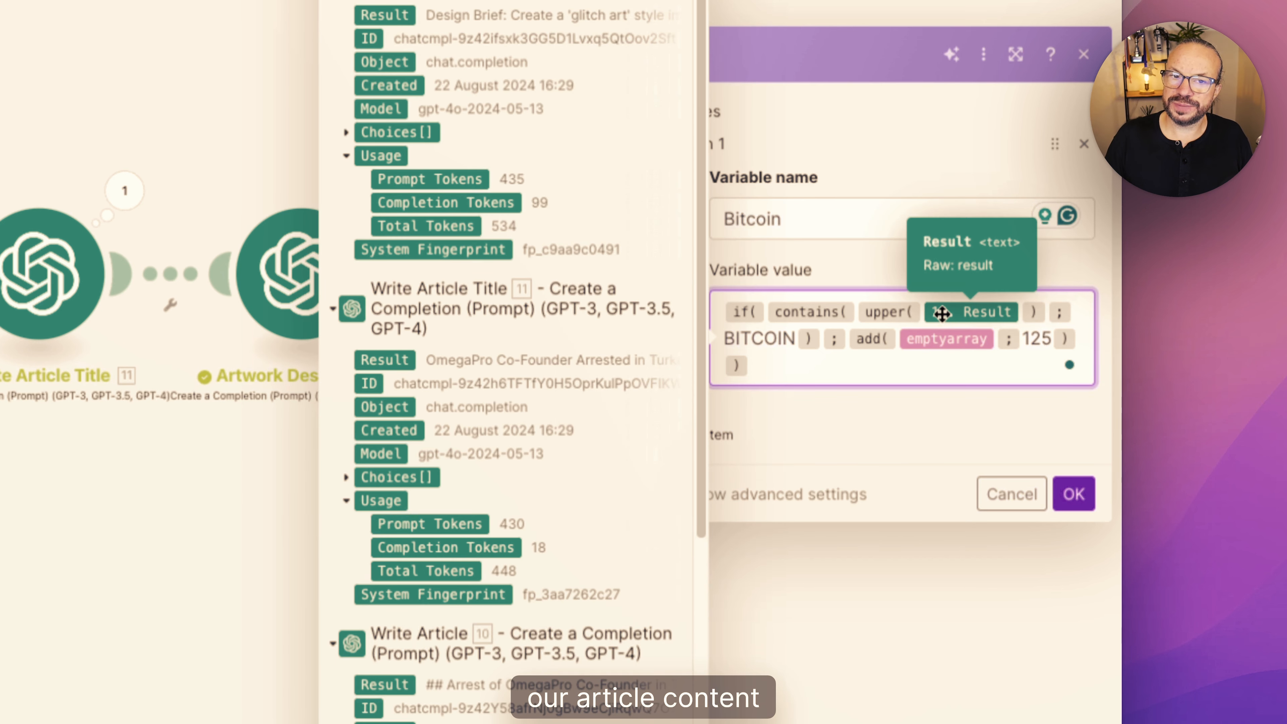
left_click(759, 335)
double_click(759, 338)
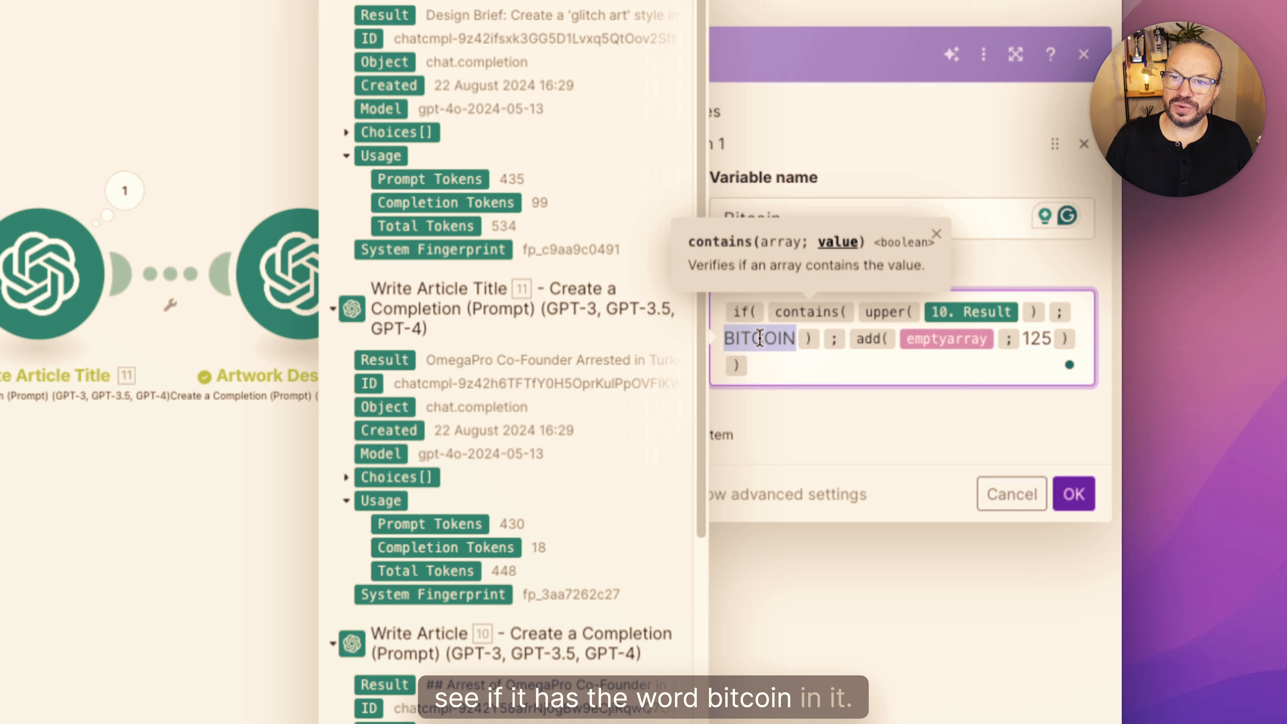
left_click(880, 361)
double_click(1043, 337)
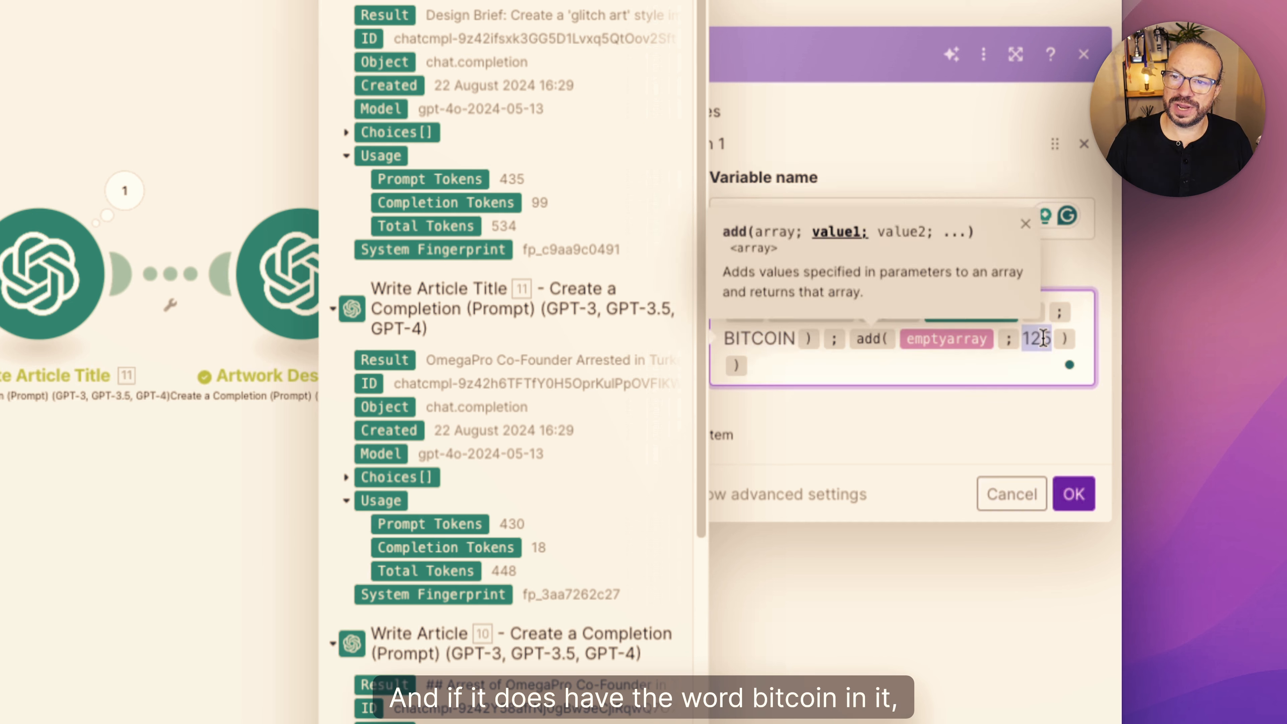
left_click(1030, 366)
double_click(1039, 340)
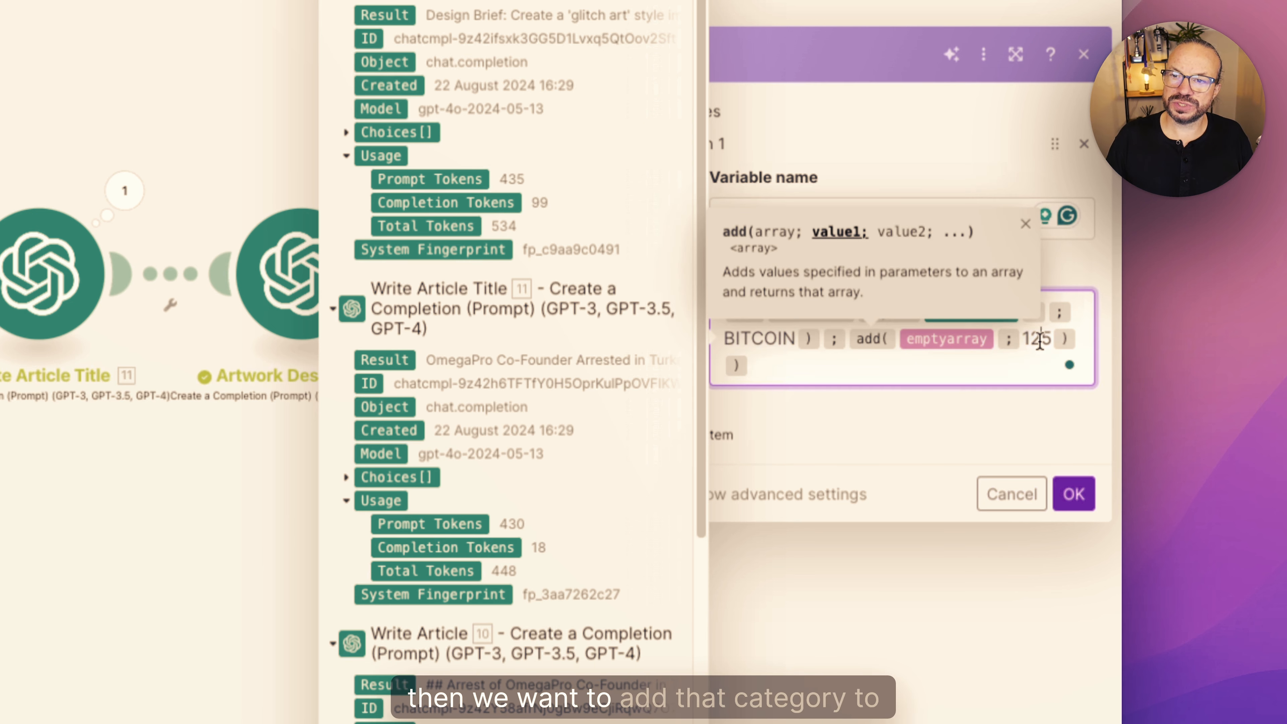
left_click(1034, 369)
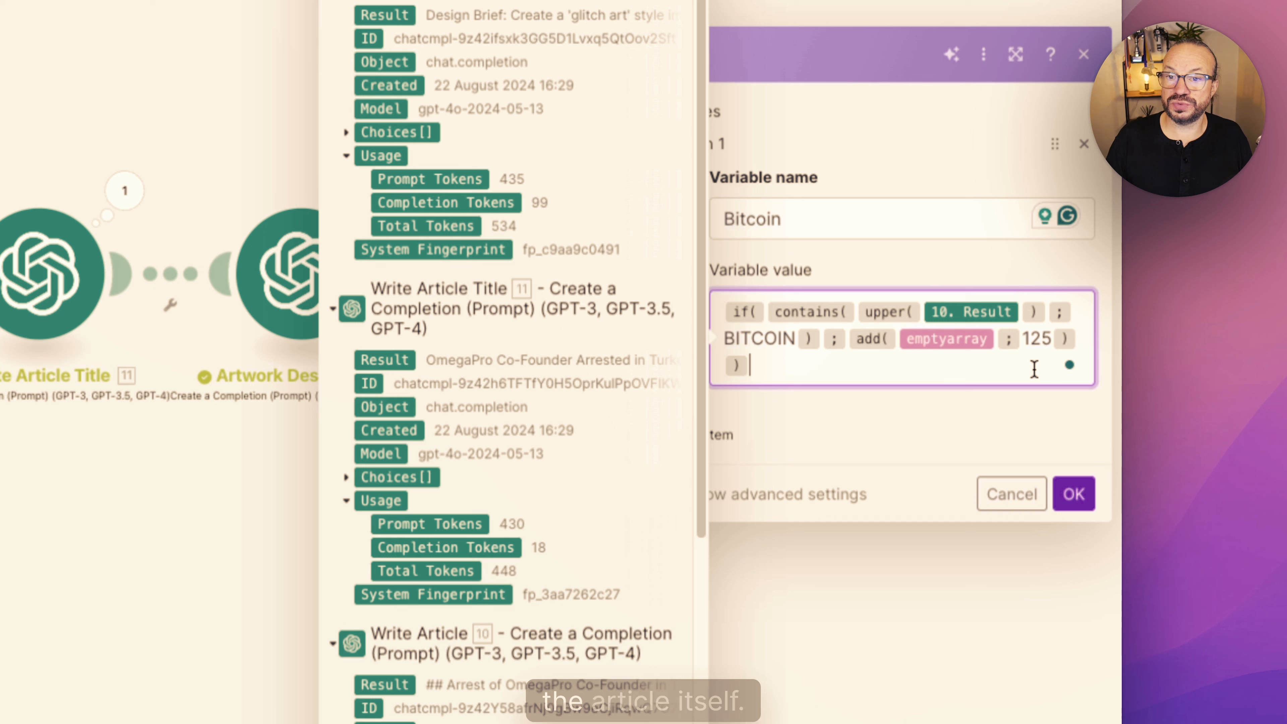
double_click(1036, 338)
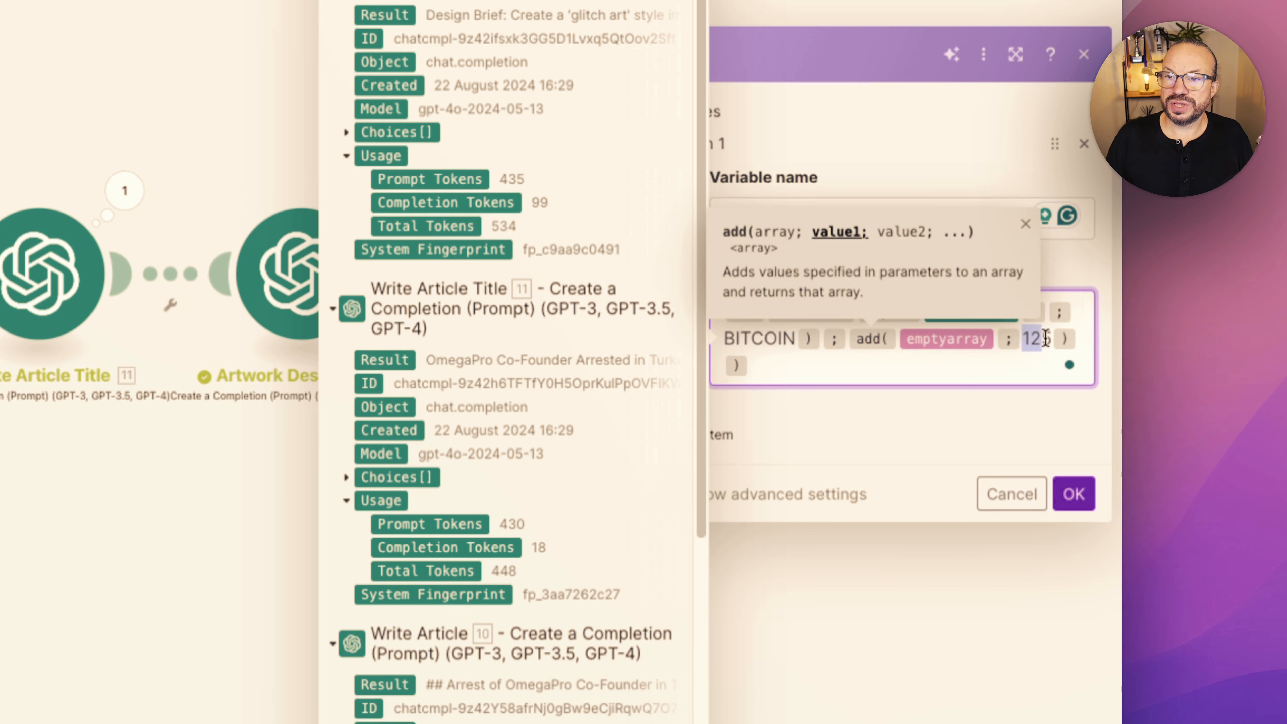
left_click(1038, 362)
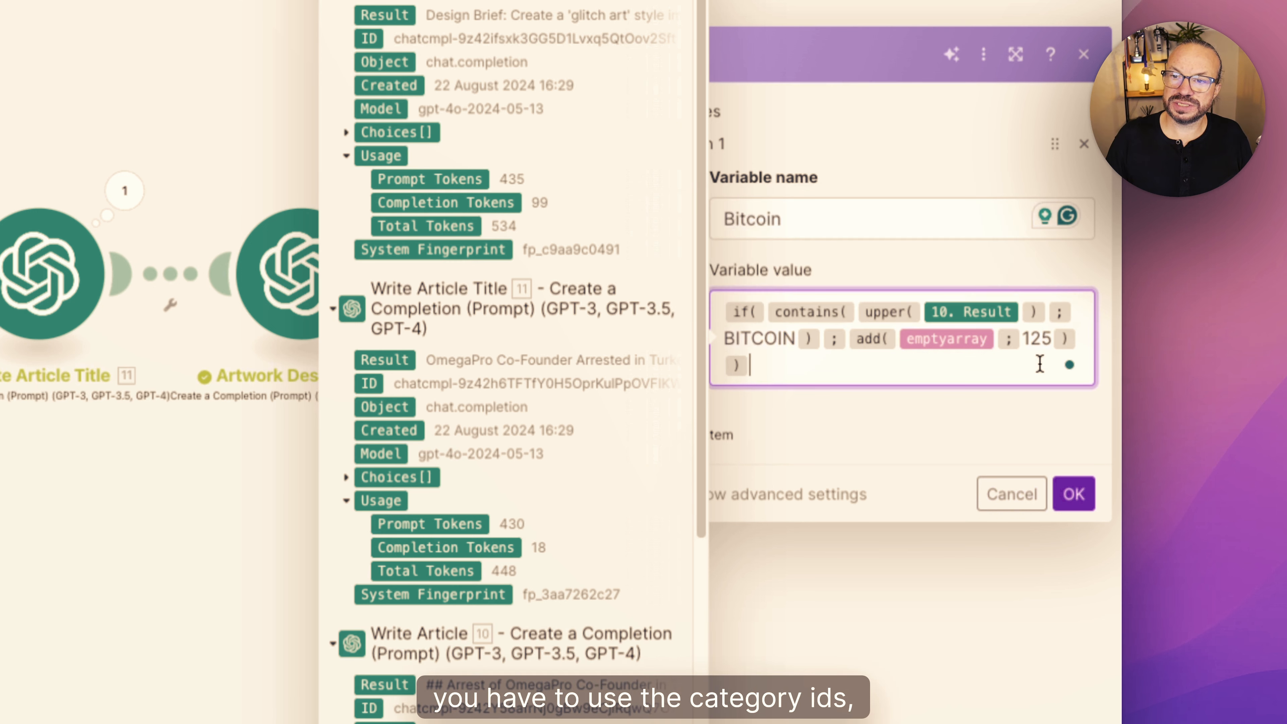
double_click(1037, 340)
left_click(1023, 358)
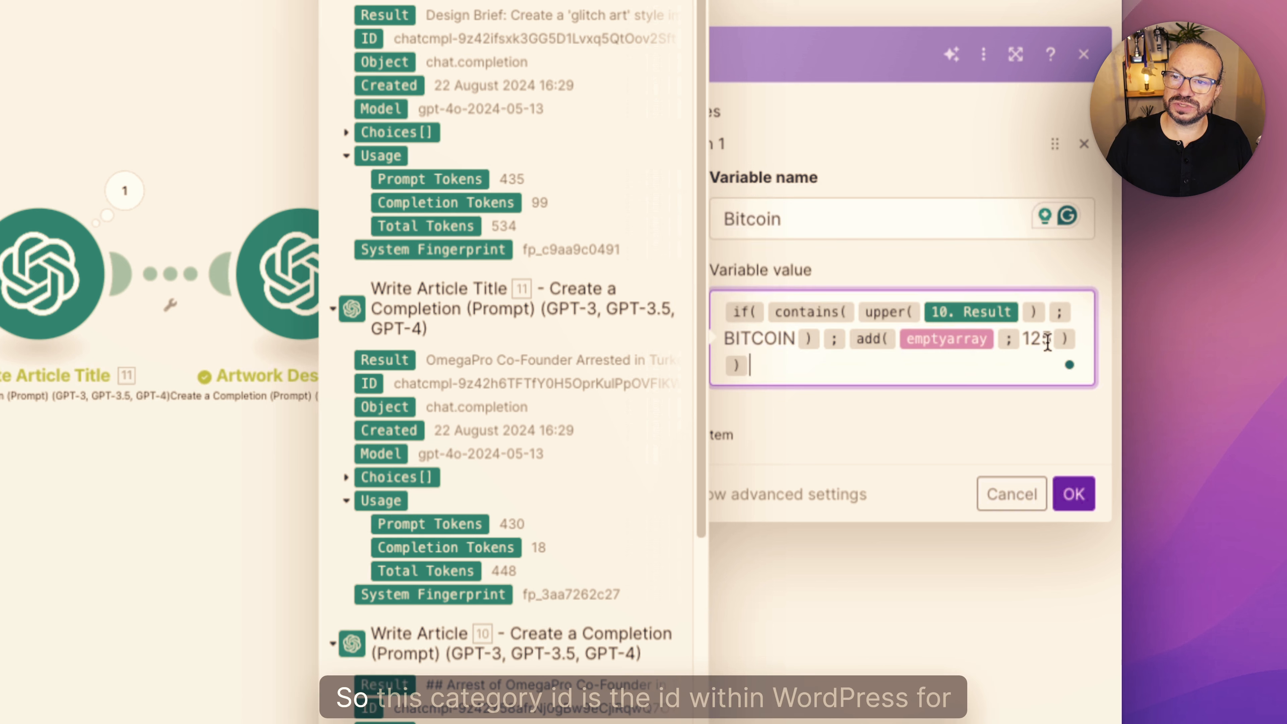
double_click(1028, 339)
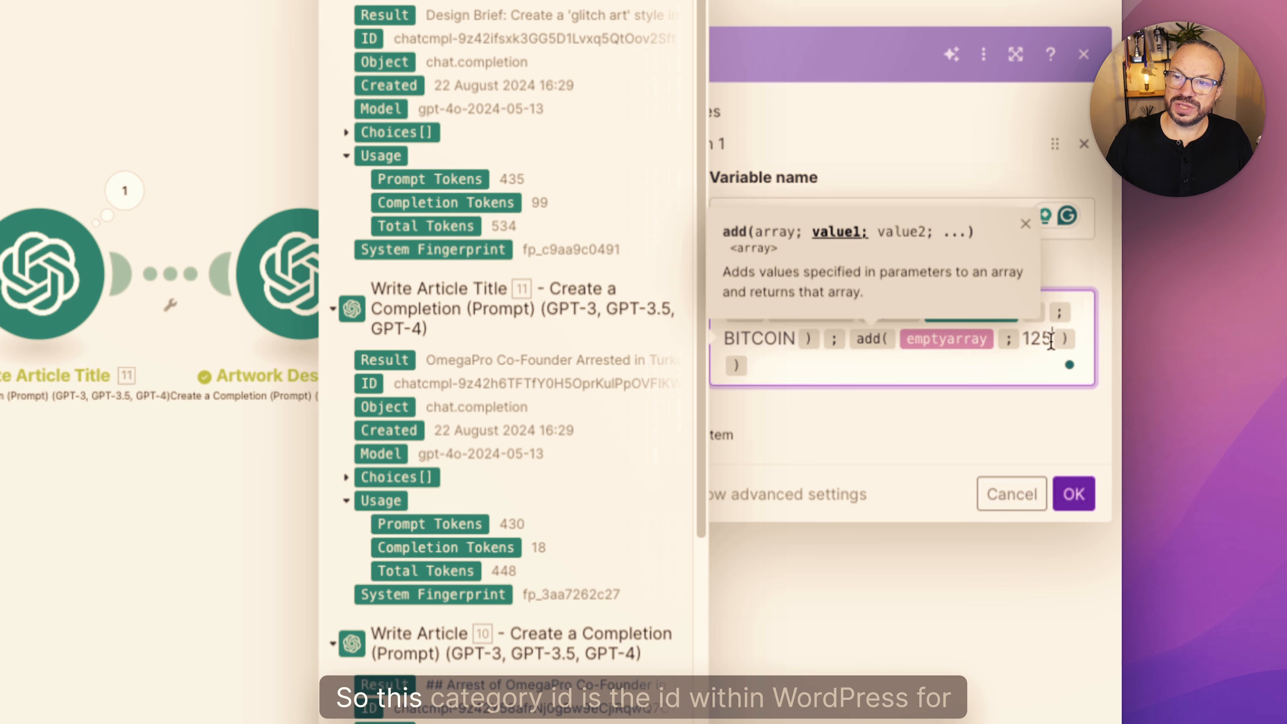
left_click(1014, 378)
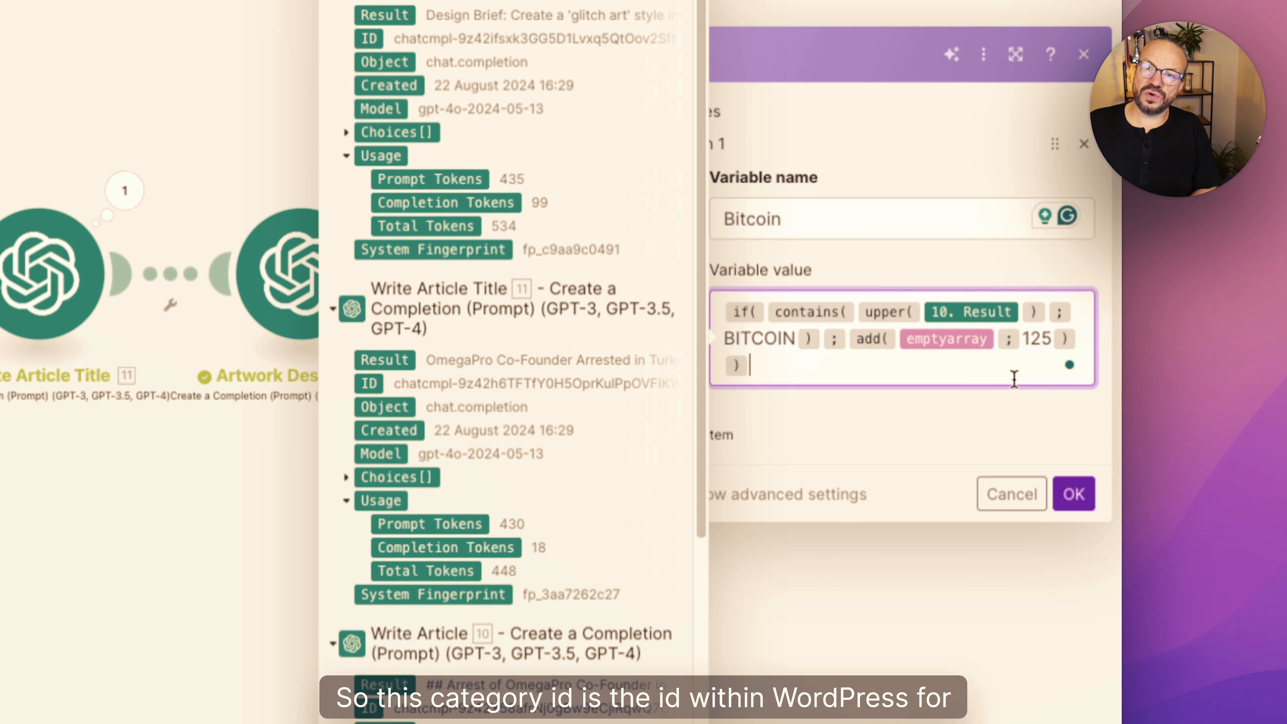
double_click(1033, 339)
left_click(987, 377)
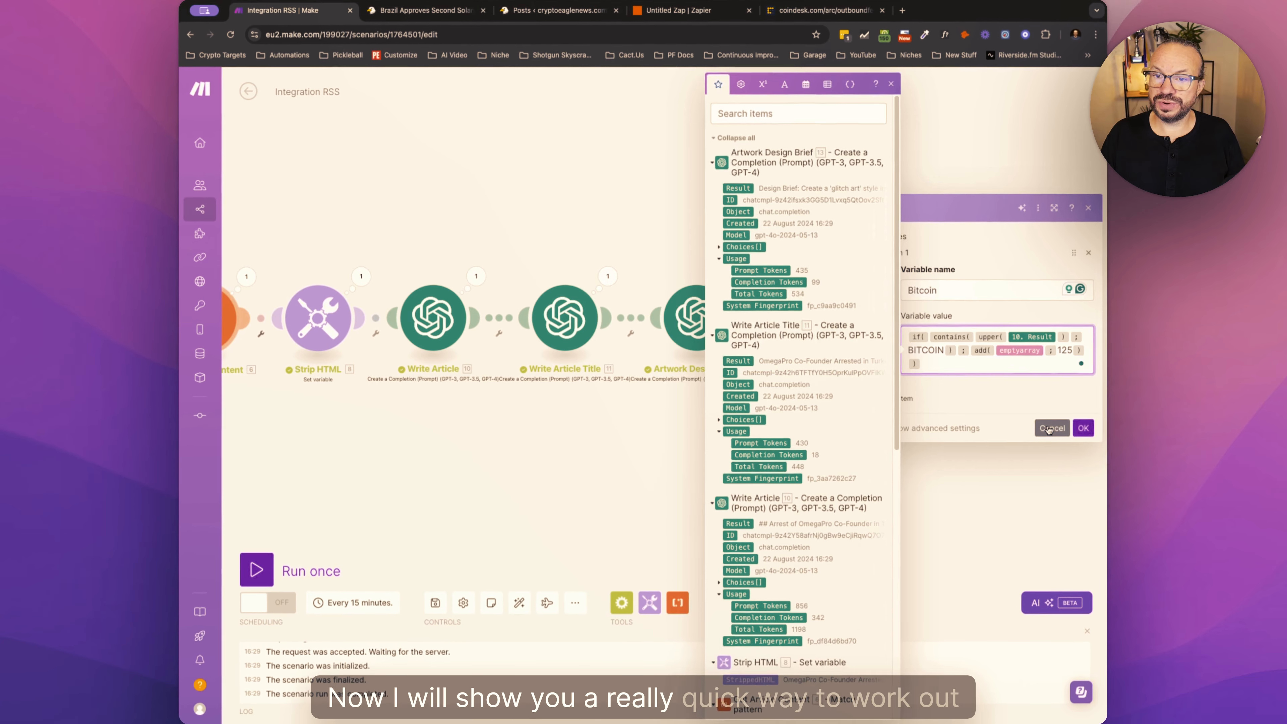
left_click(1012, 493)
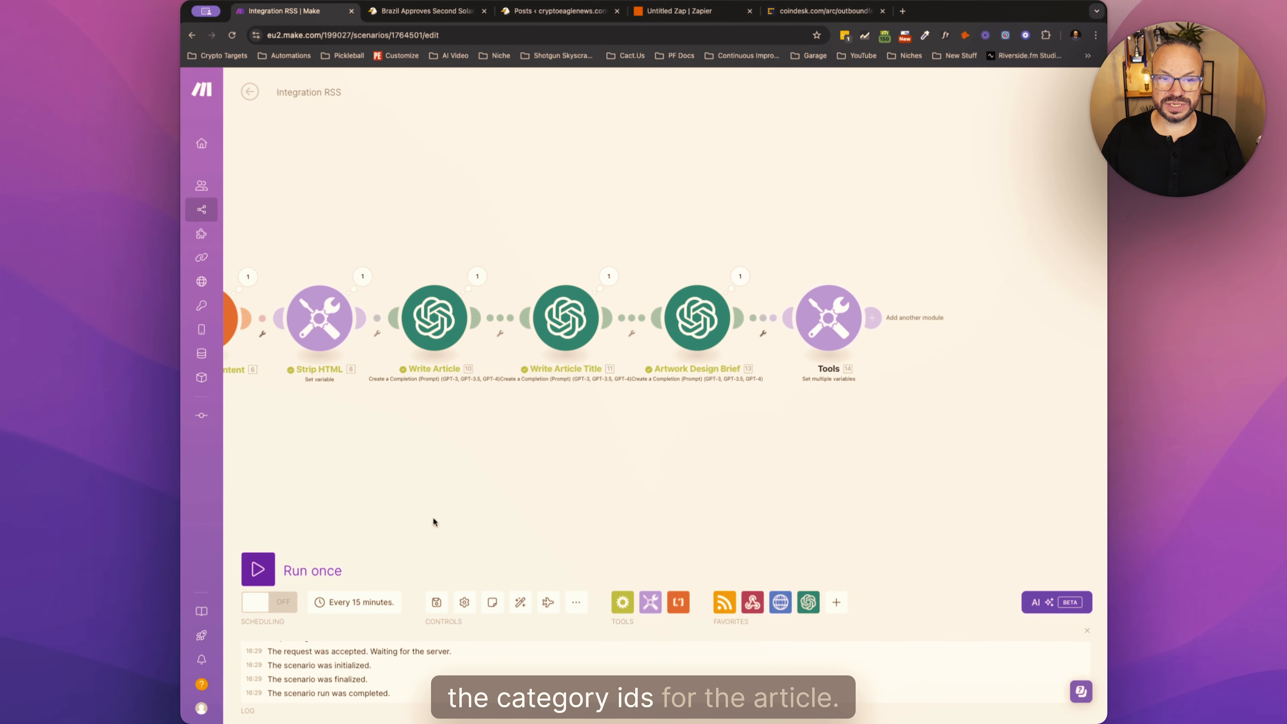
- Add a separate WordPress Search Categories module to the scenario
left_click(836, 603)
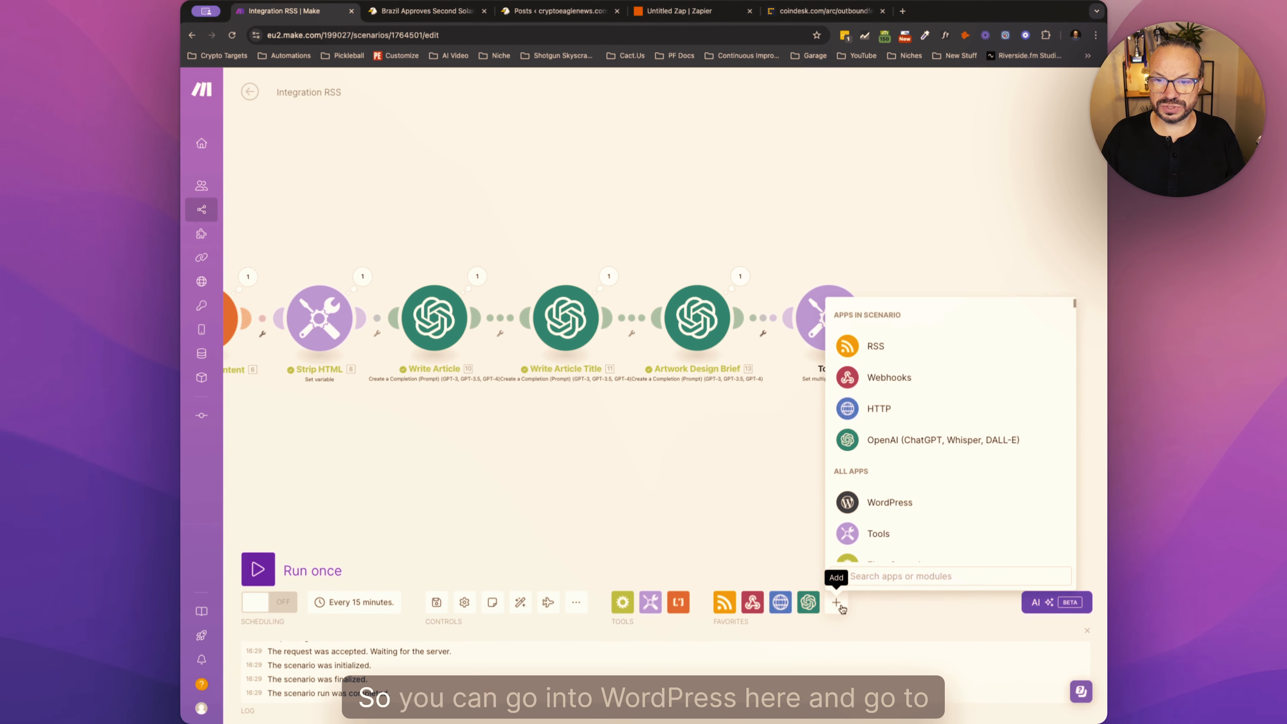
left_click(875, 517)
scroll(940, 510, "down", 5)
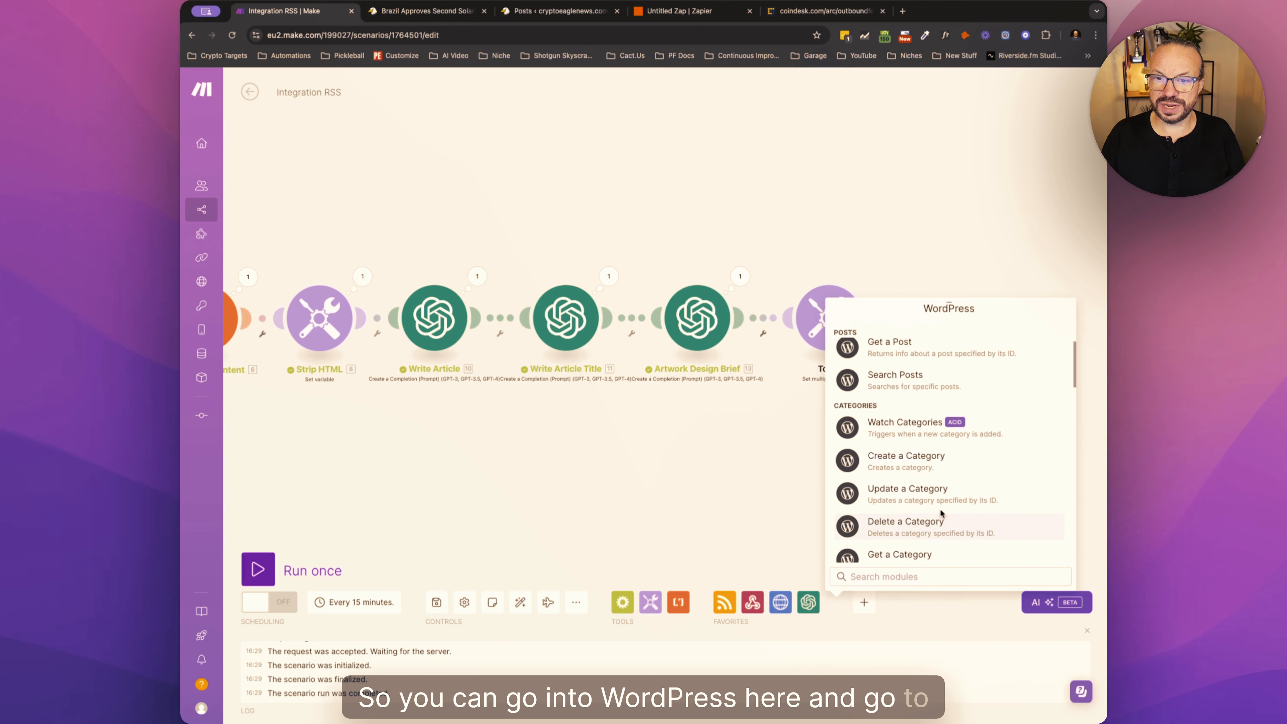
scroll(940, 508, "down", 5)
scroll(930, 427, "up", 2)
left_click(930, 427)
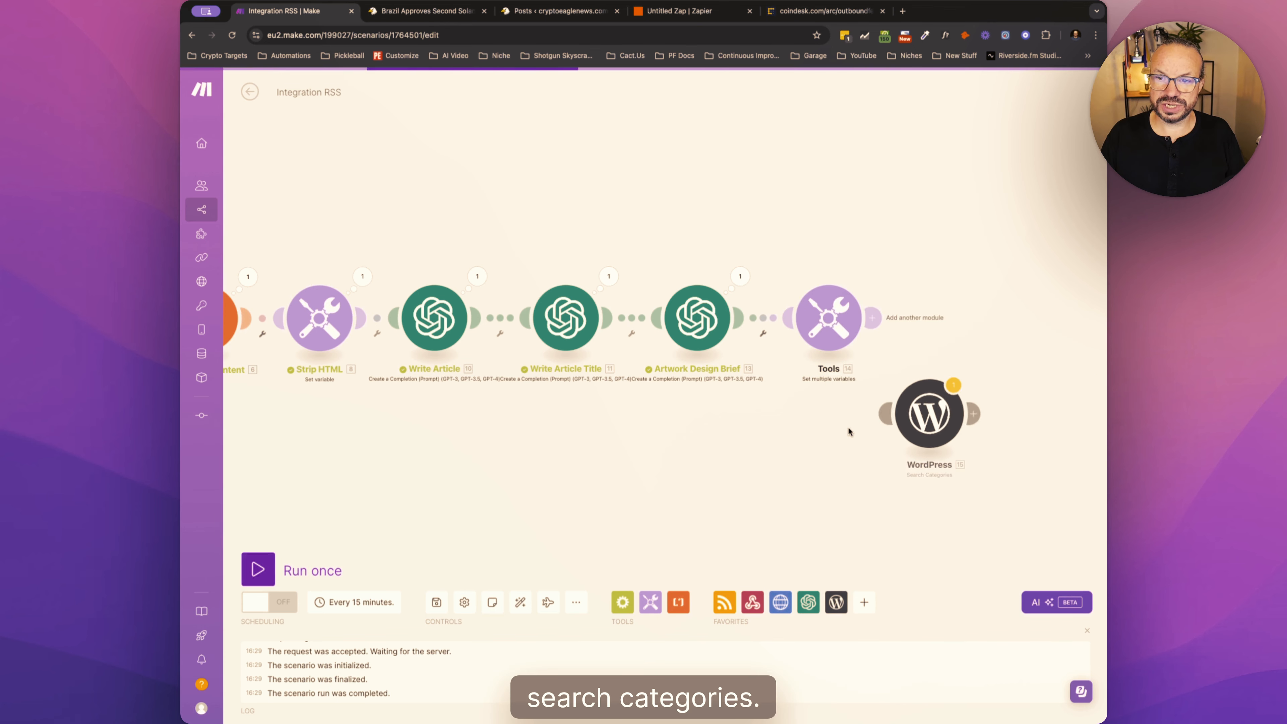
- Place the WordPress module in the empty area below the HTTP module and make it the scenario's starting point
left_click_drag(368, 491, 747, 442)
left_click_drag(893, 418, 407, 398)
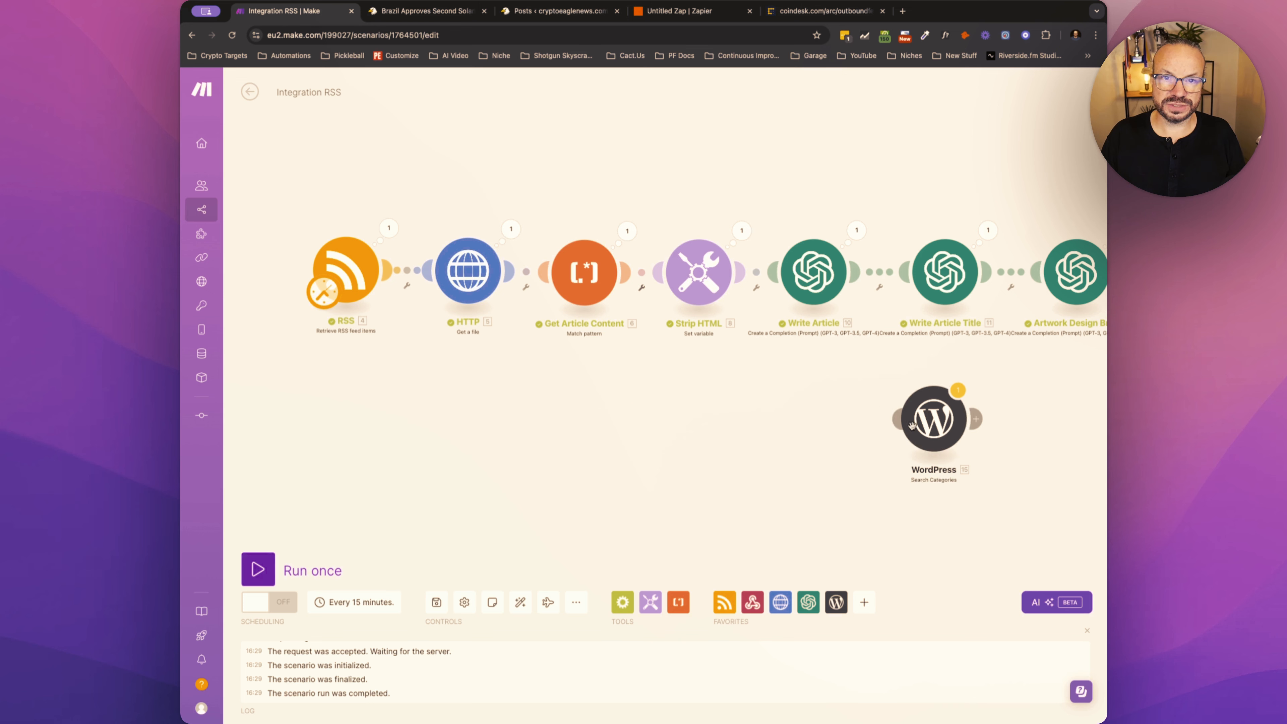
left_click_drag(935, 427, 524, 455)
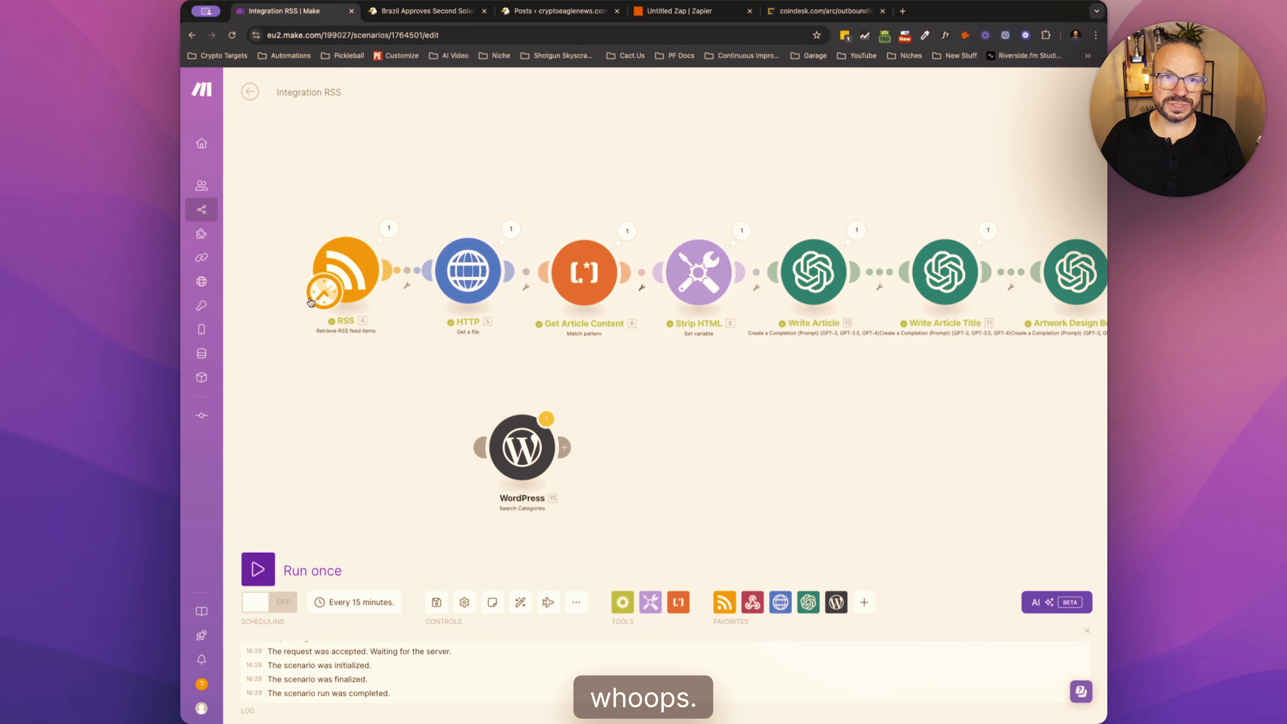
- Accept the Search Categories settings with the Crypto Eagle Connection, run the scenario once, and open the output listing category IDs
left_click(517, 451)
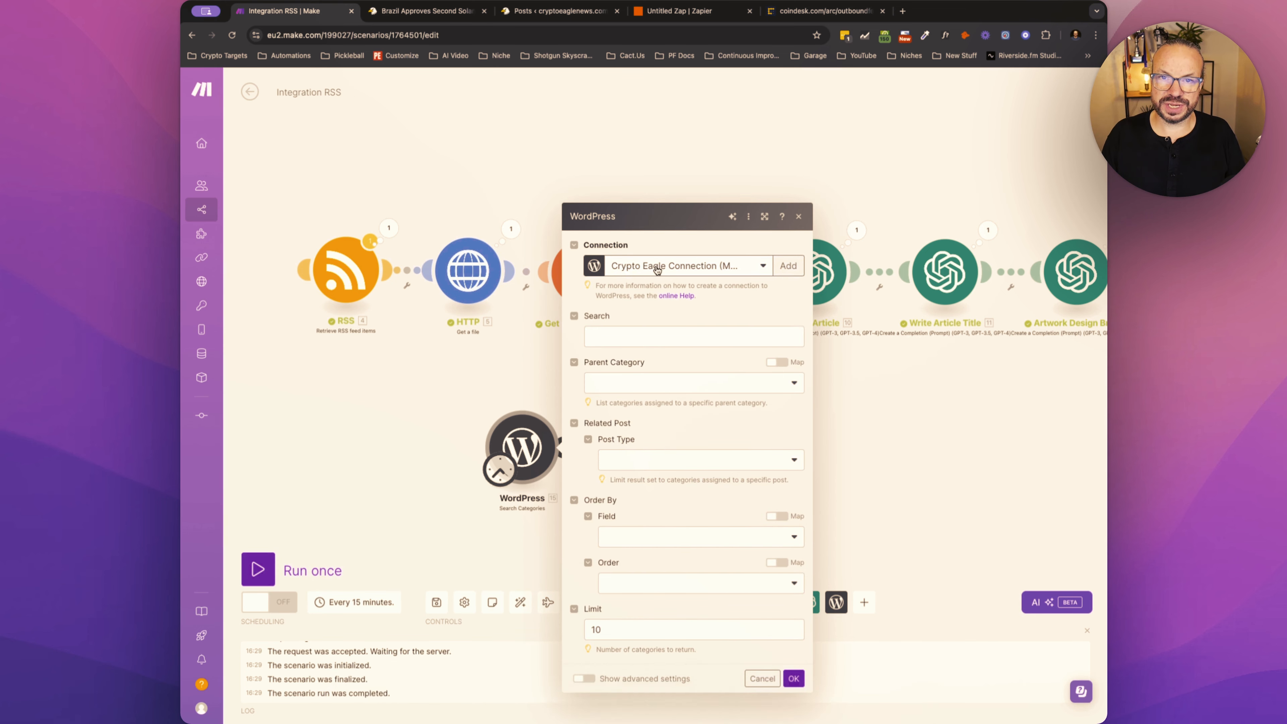
left_click(793, 678)
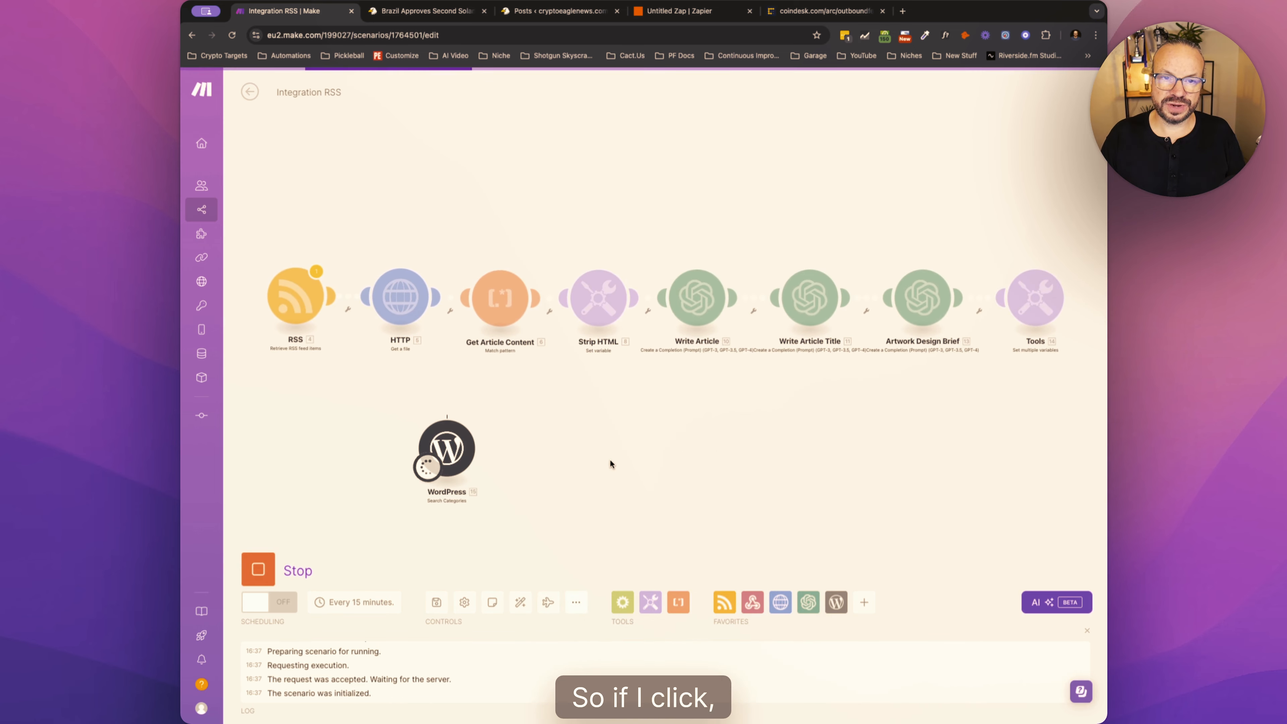
left_click(427, 467)
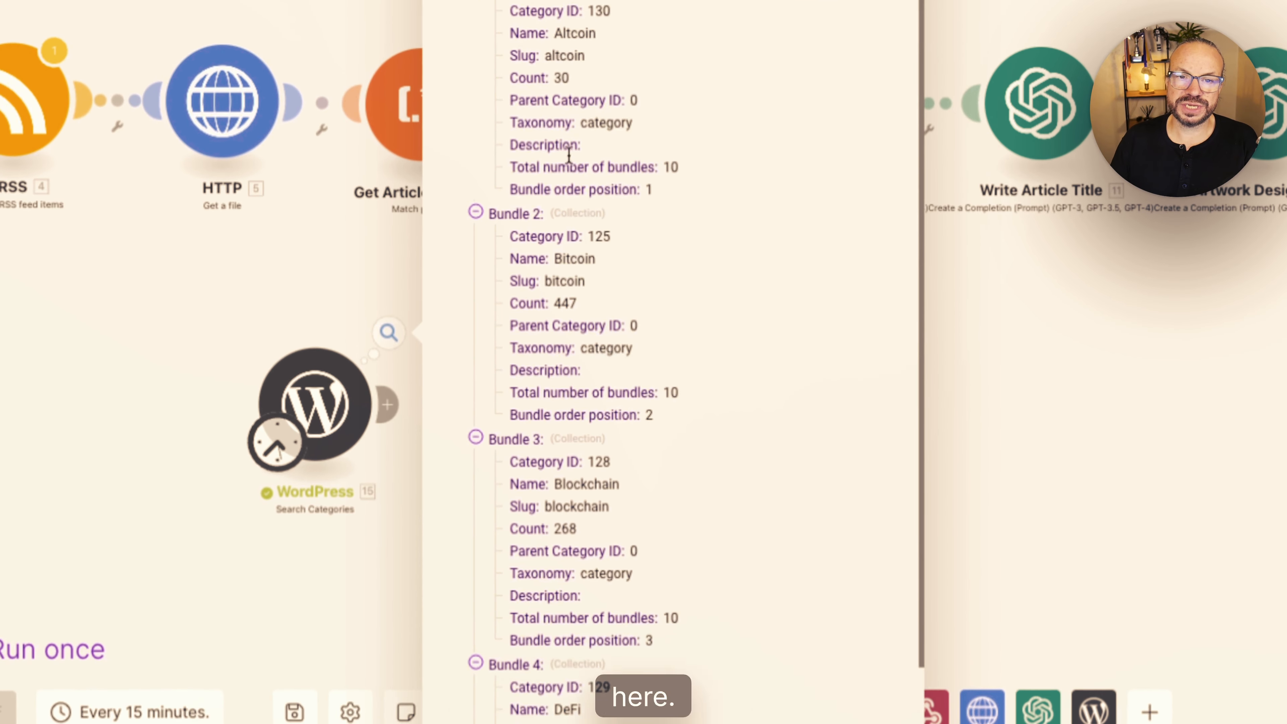
- Examine the category IDs and names in the WordPress Search Categories output, such as Bitcoin and Ethereum, and close the results
double_click(599, 237)
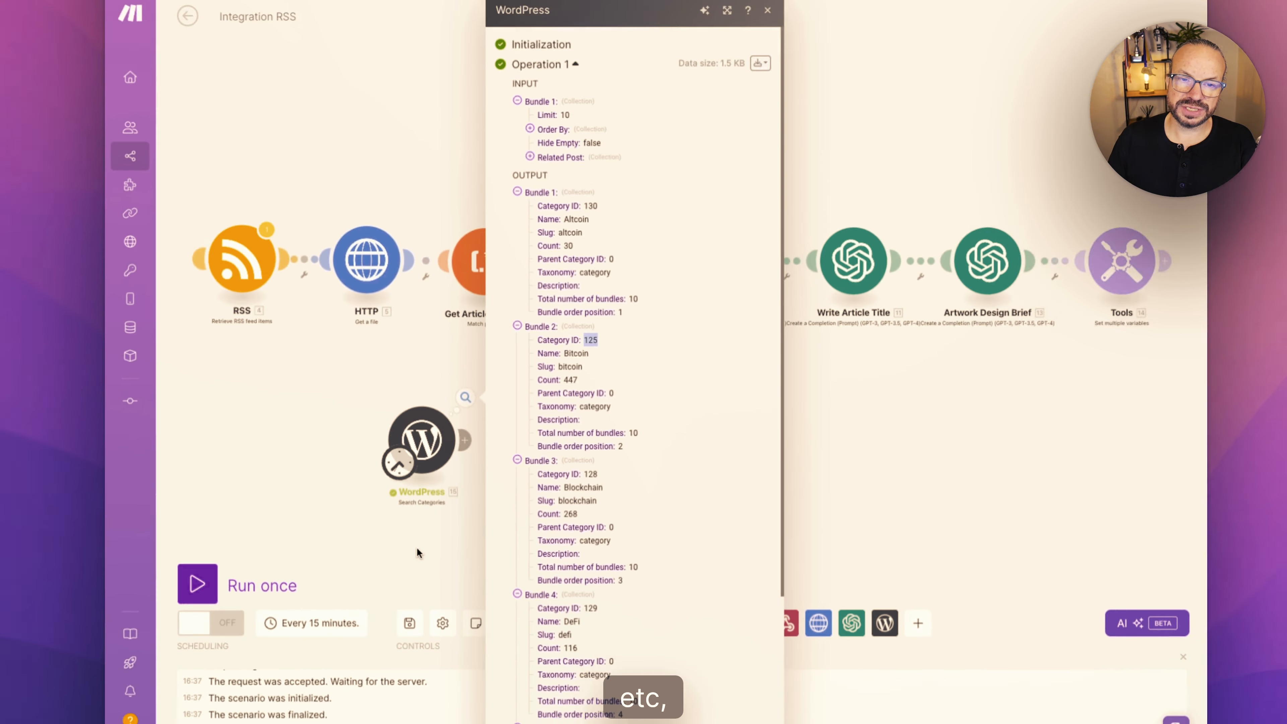
left_click(389, 333)
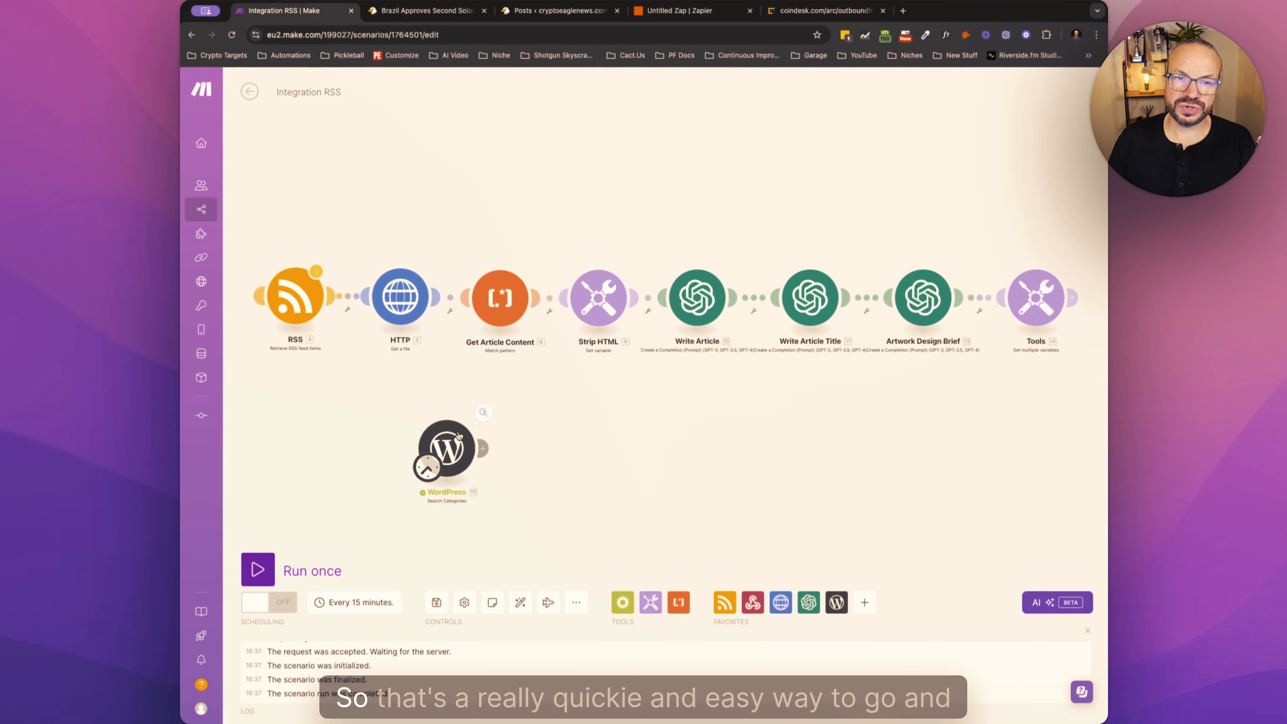
left_click(483, 416)
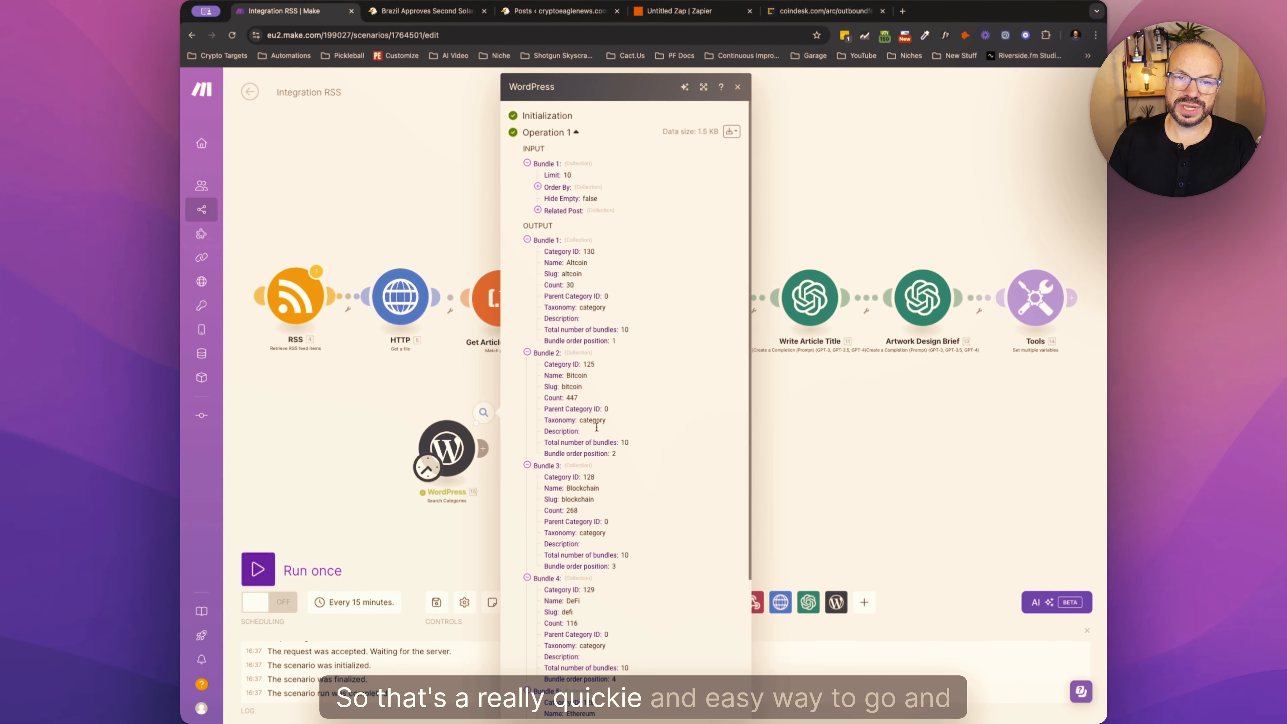
double_click(588, 364)
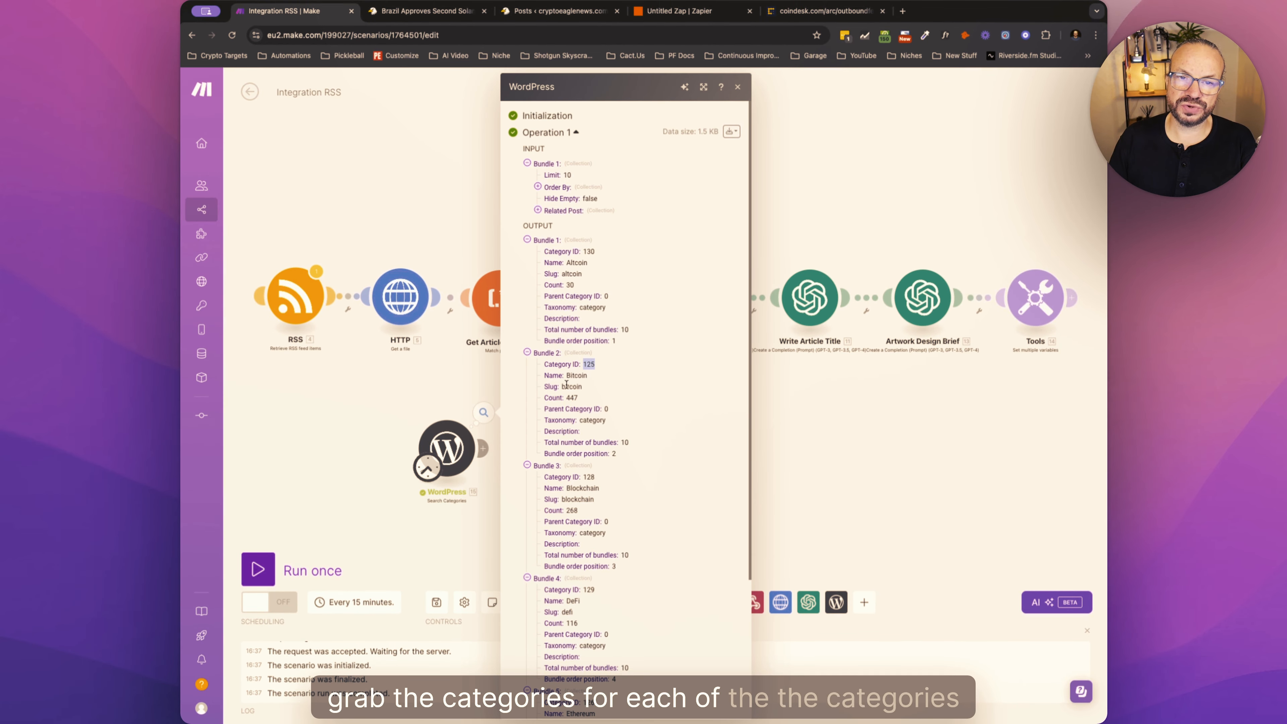
scroll(541, 527, "down", 5)
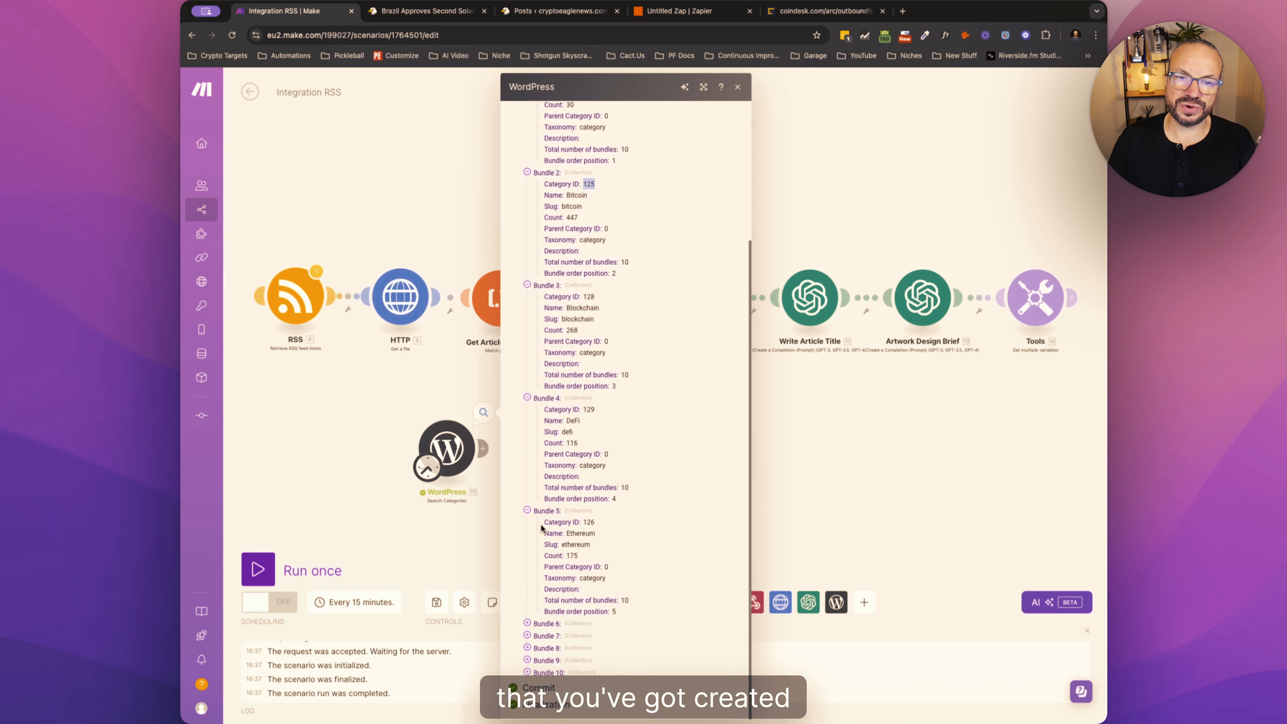
left_click(467, 506)
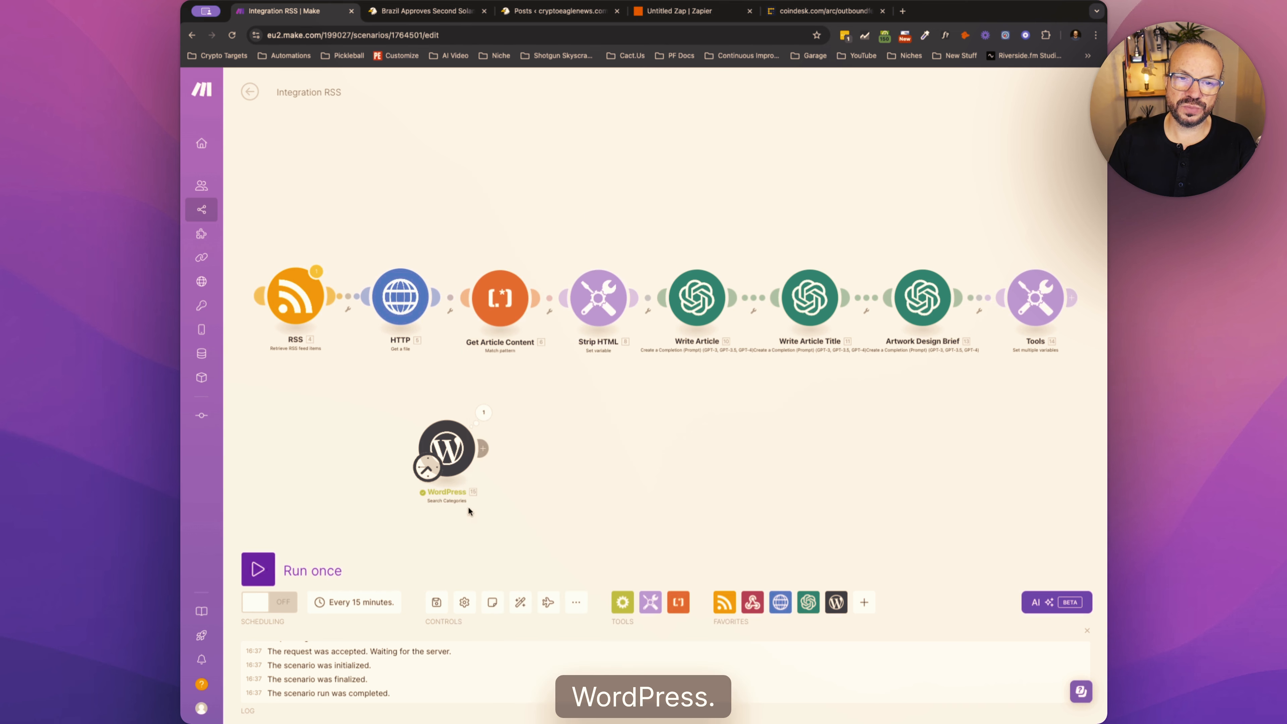
- Make the RSS module the scenario's starting point again and delete the separate WordPress Search Categories module
right_click(447, 444)
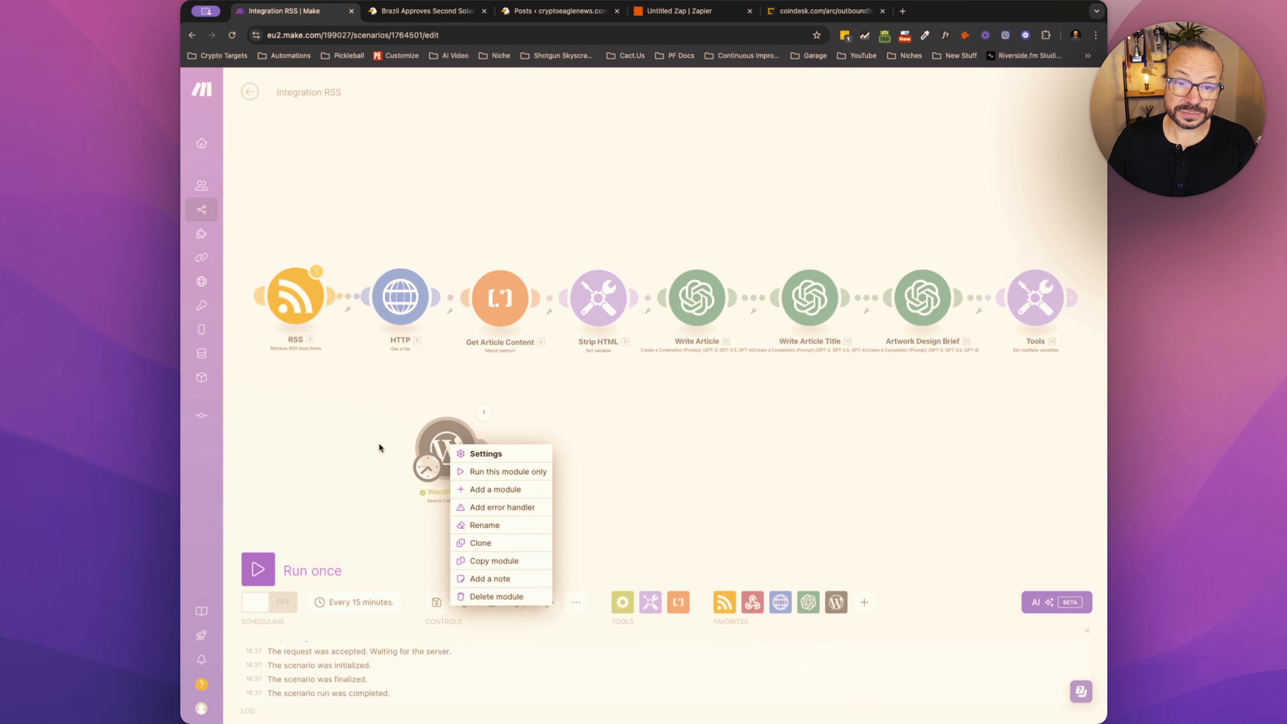
left_click(402, 508)
left_click_drag(431, 469, 295, 329)
right_click(450, 450)
left_click(489, 583)
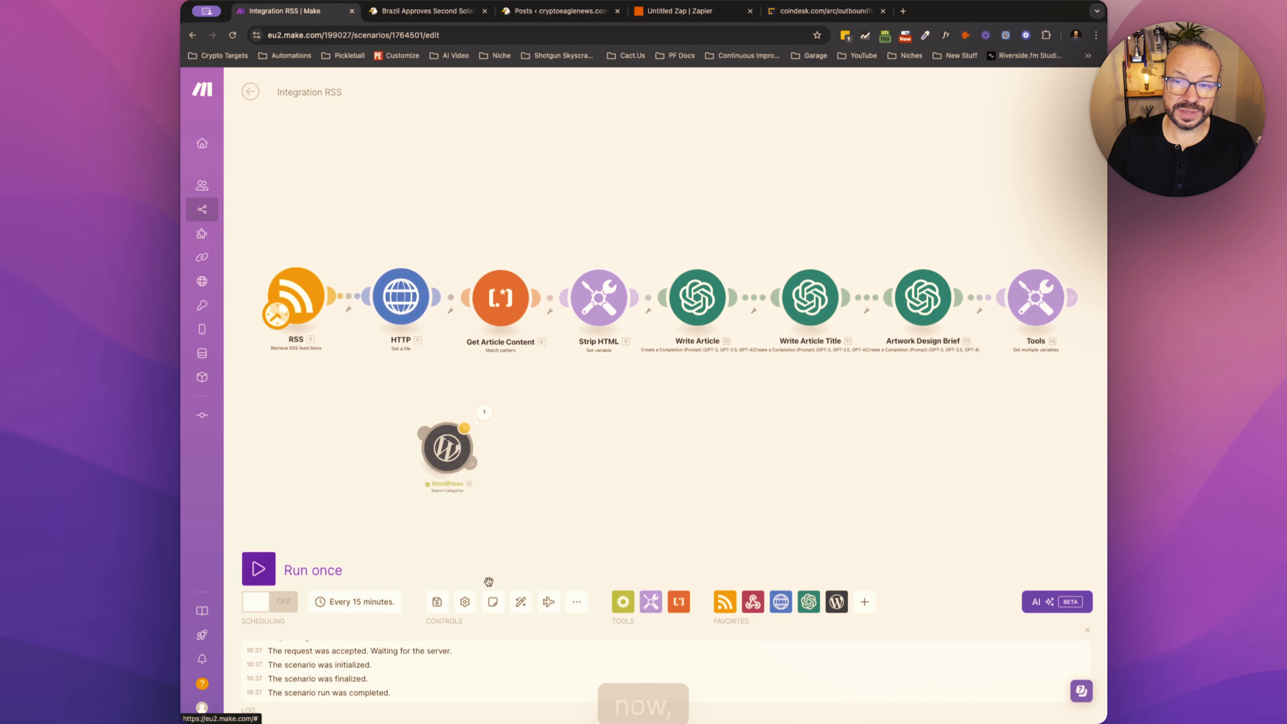
- Add a variable named Bitcoin to the final Tools module and paste the copied if/contains formula for BITCOIN and category ID 125 as its value
left_click(1034, 307)
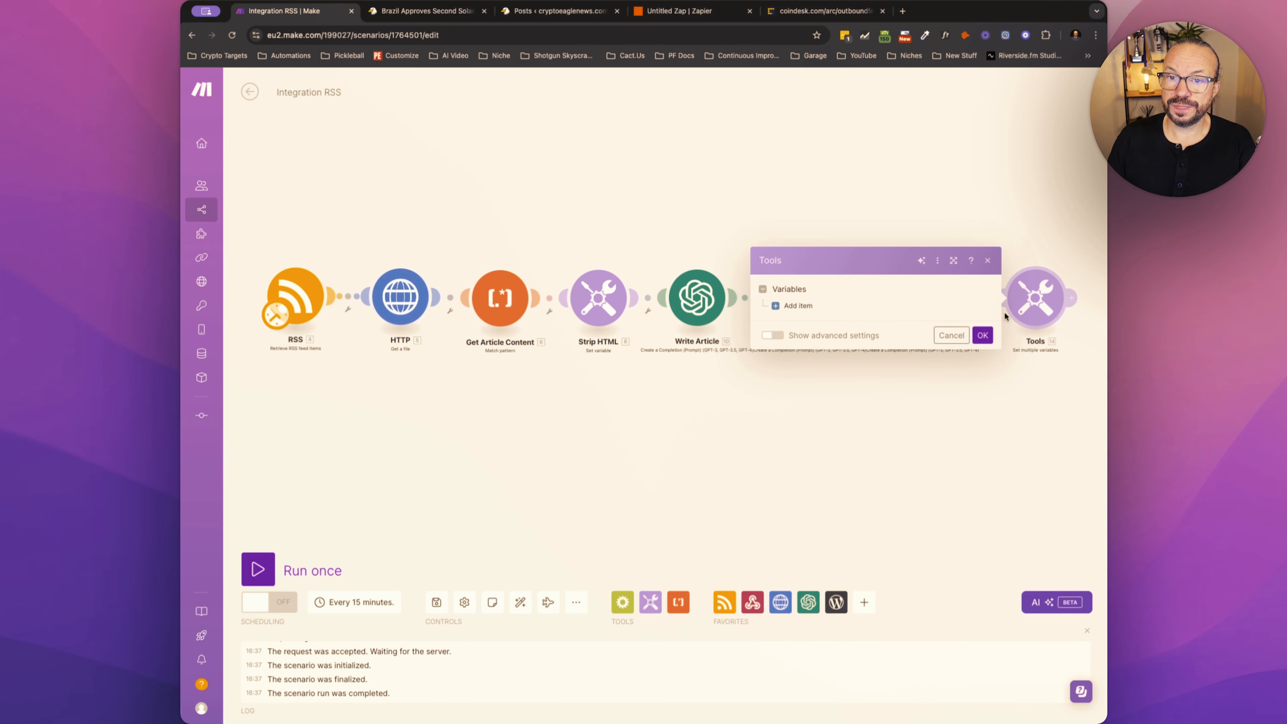
left_click(798, 305)
left_click(843, 287)
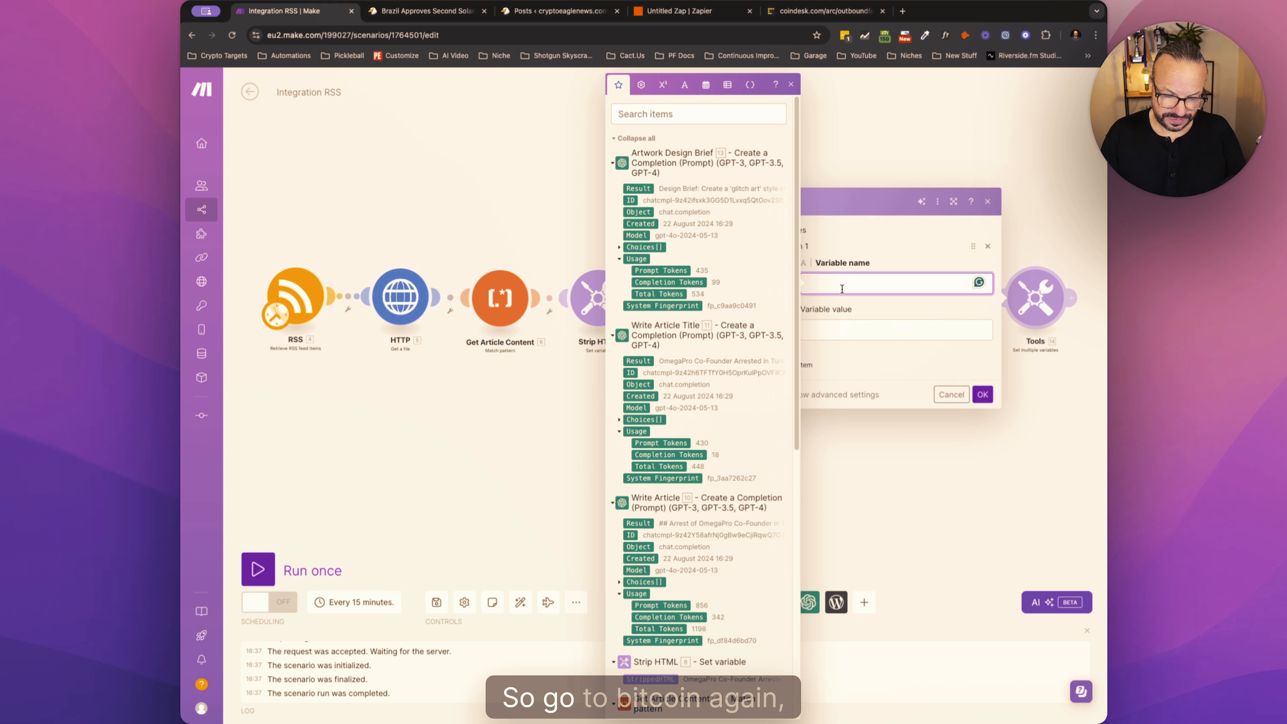
type("Bitcoin")
key("Tab")
type("if(contains(upper(13. Result); BITCOIN); add(emptyarray; 125))")
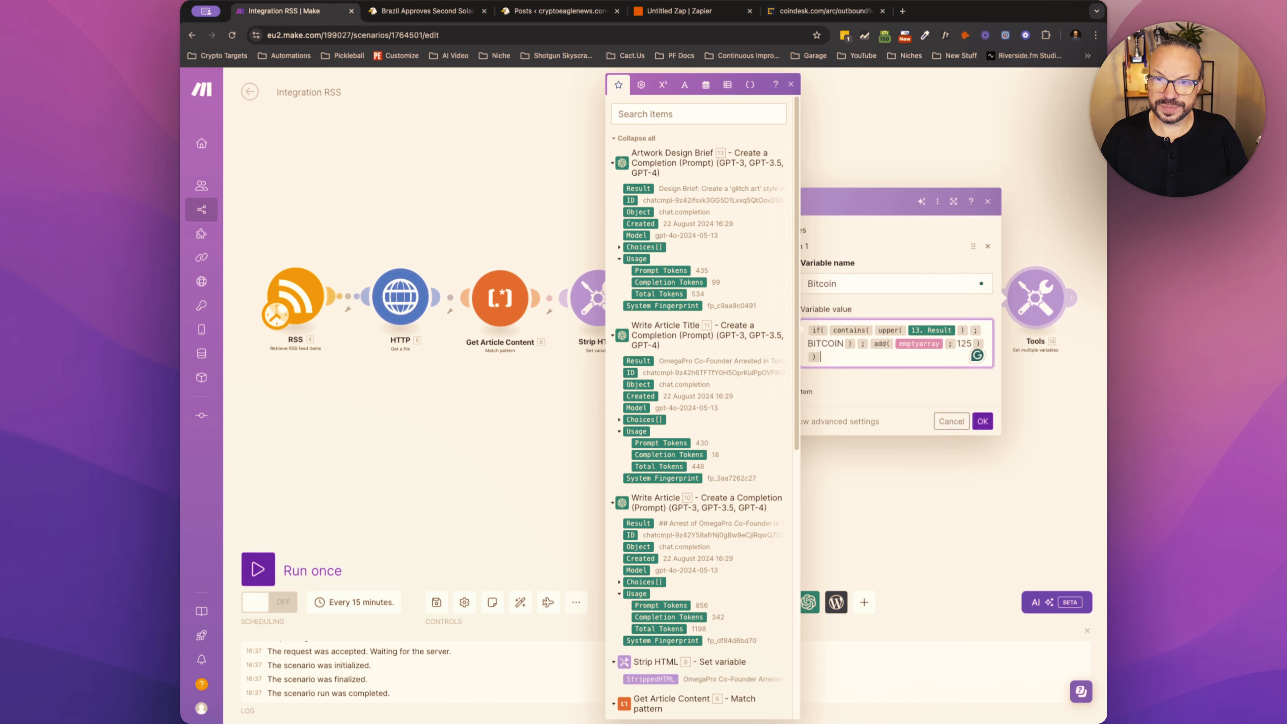
- Replace the mapped result inside the Bitcoin formula's upper function with the Write Article module's Result
left_click(955, 331)
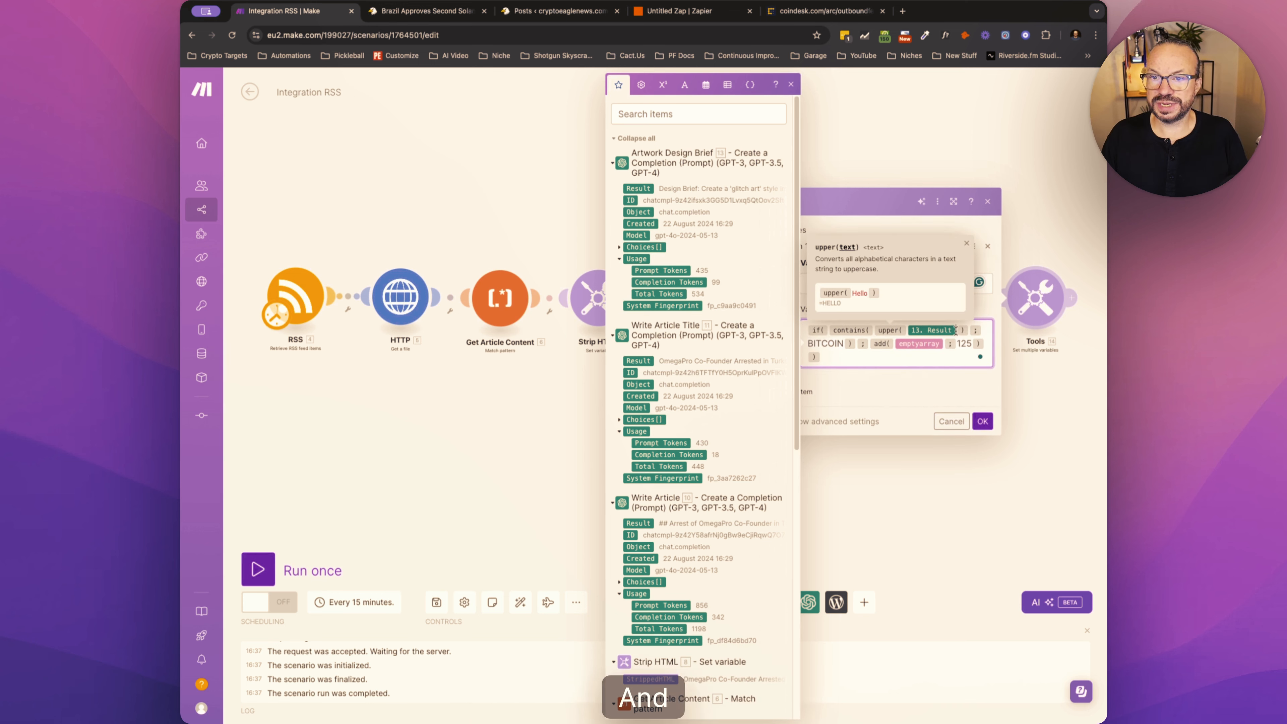
key("BackSpace")
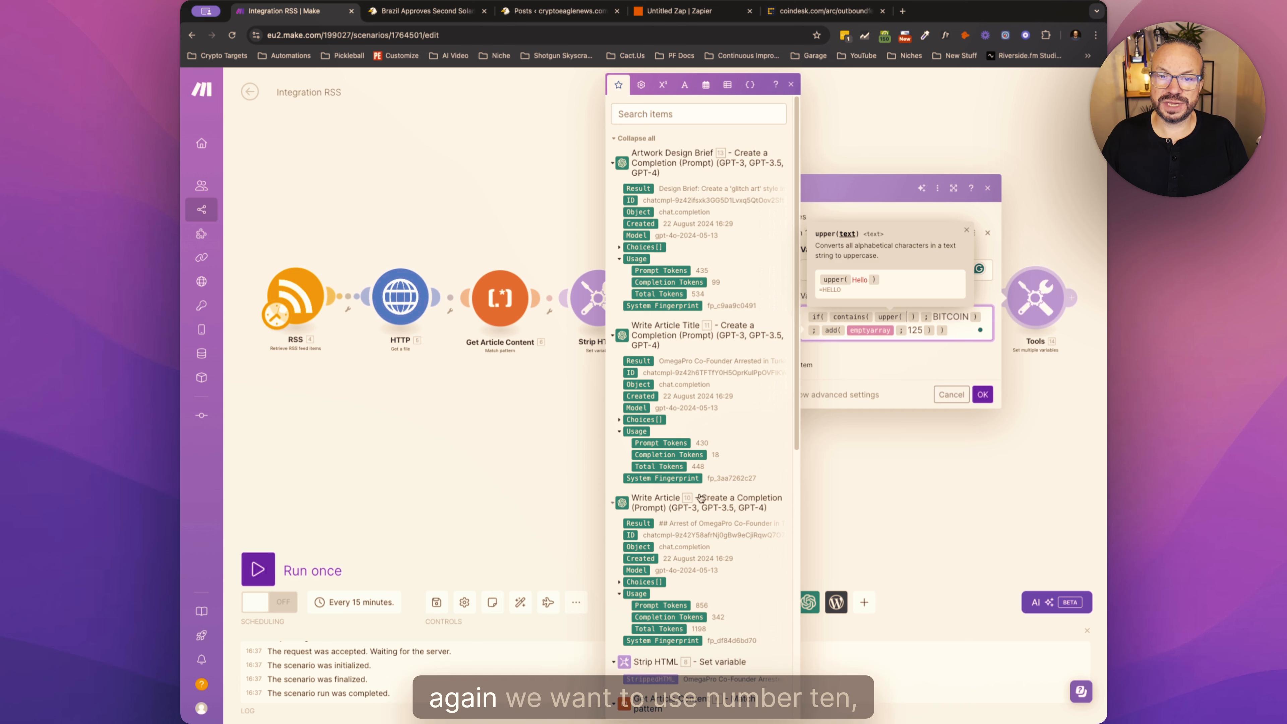
left_click(639, 525)
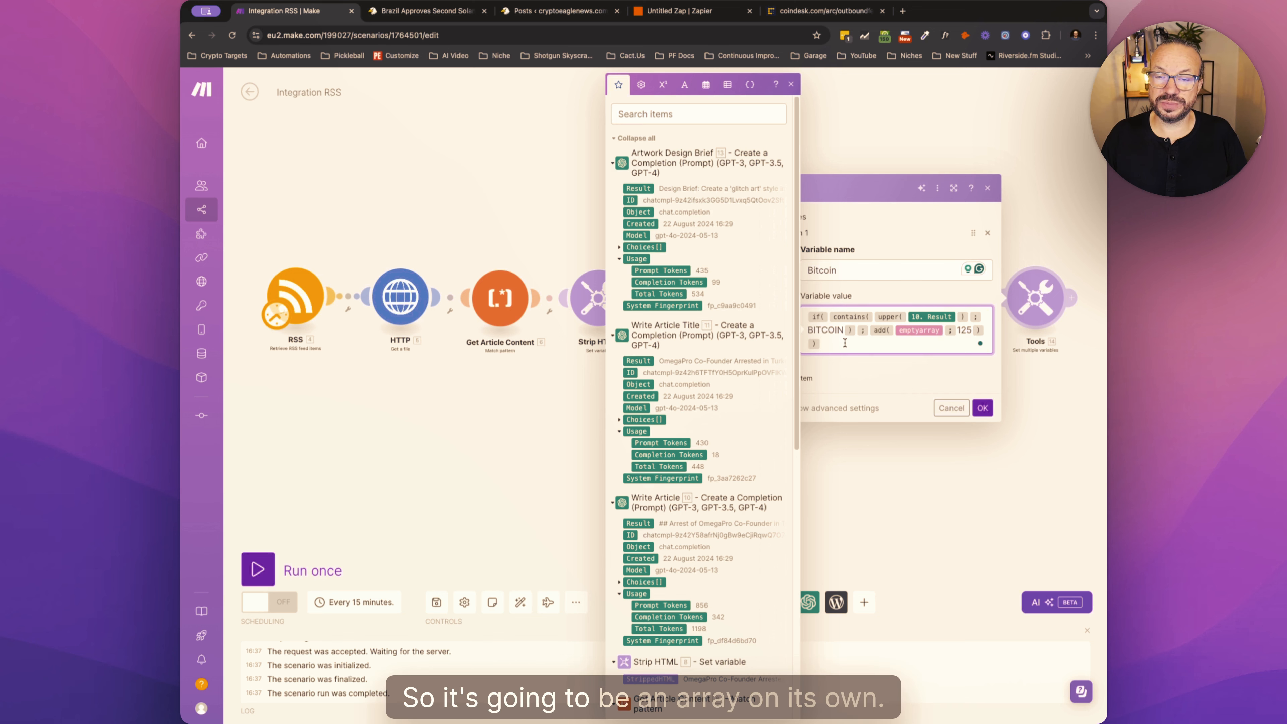
- Add a second variable named Ethereum and paste the copied category formula as its value
left_click(803, 377)
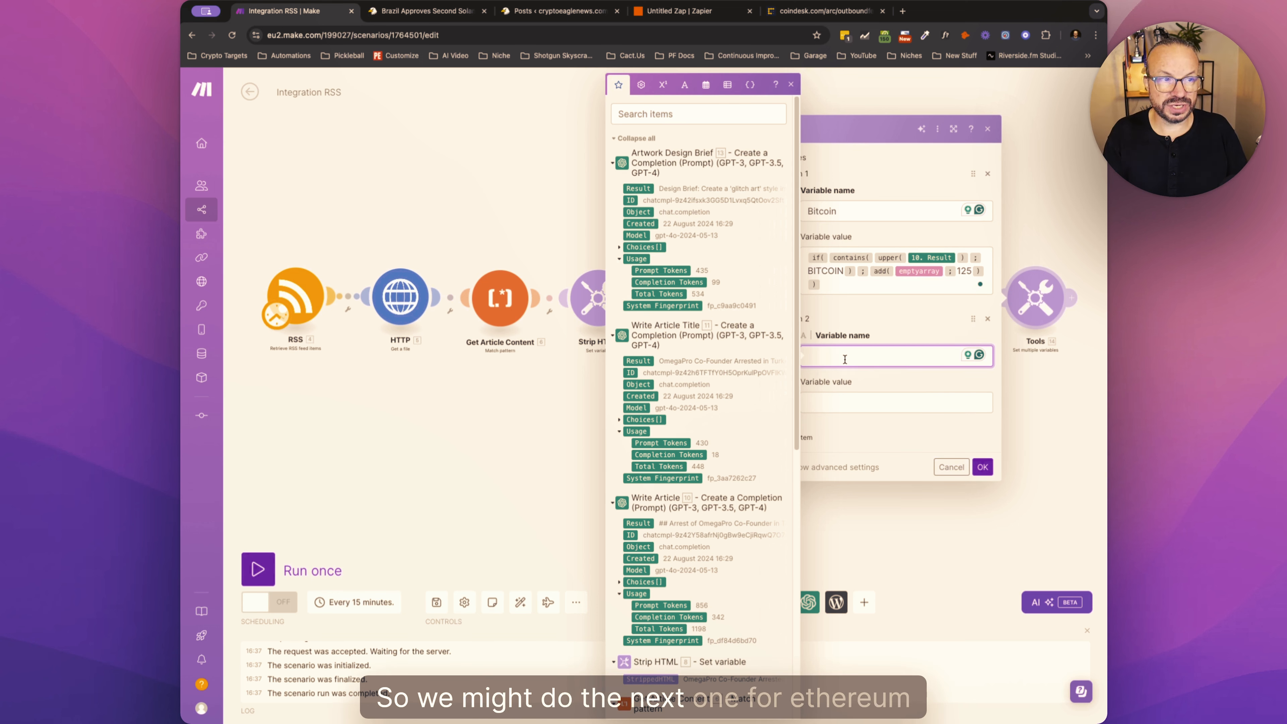
type("Ethereum")
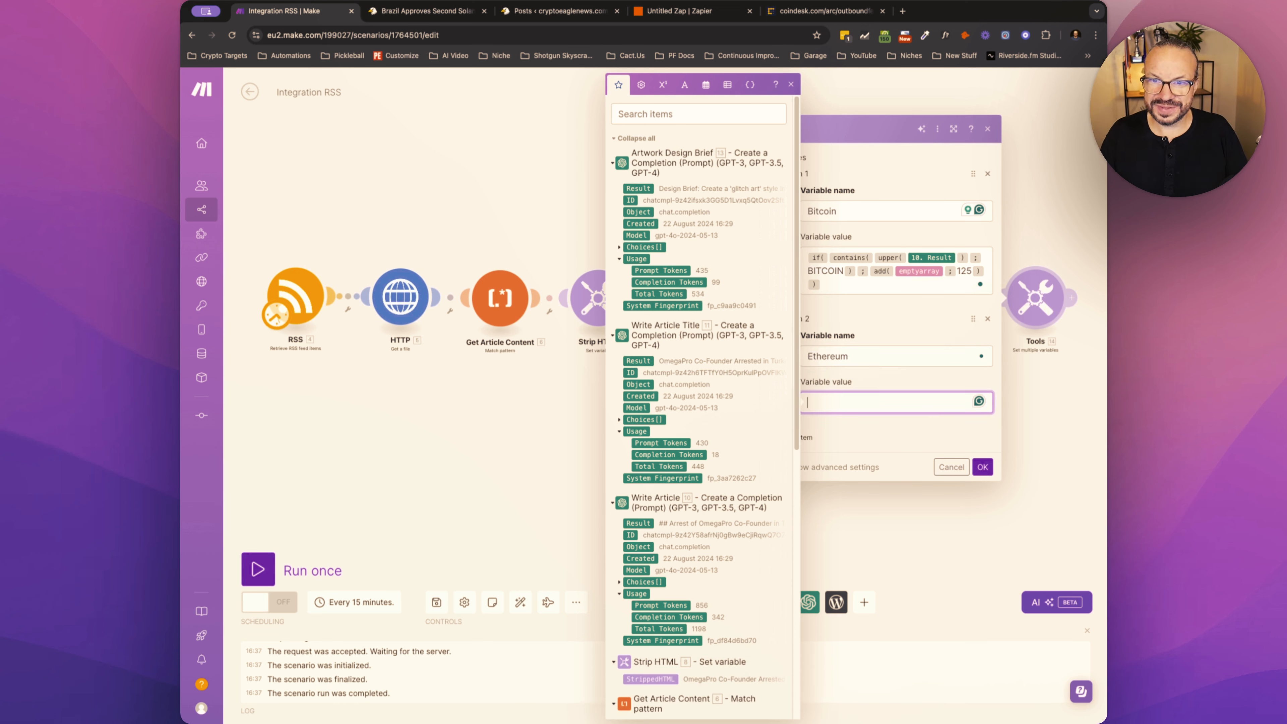
left_click(783, 369)
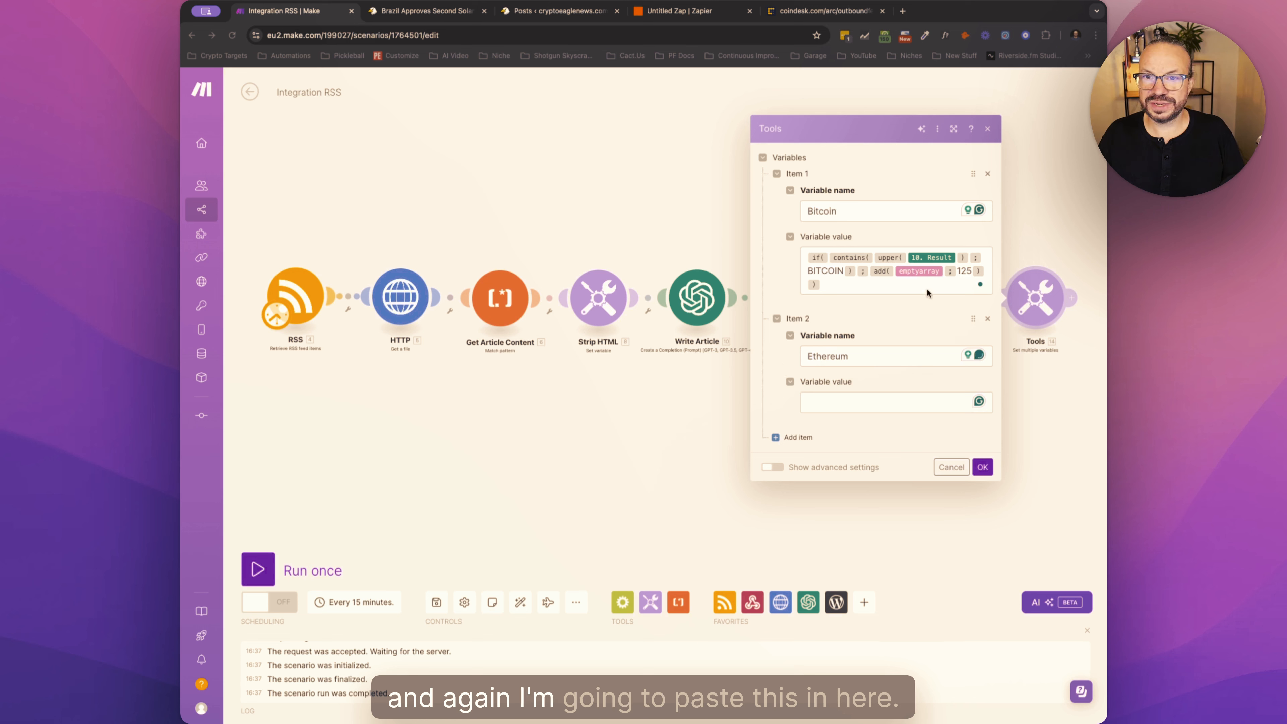
left_click(851, 402)
type("if( contains( upper( 10. Result ) ; BITCOIN ) ; add( emptyarray ; 125 ) )")
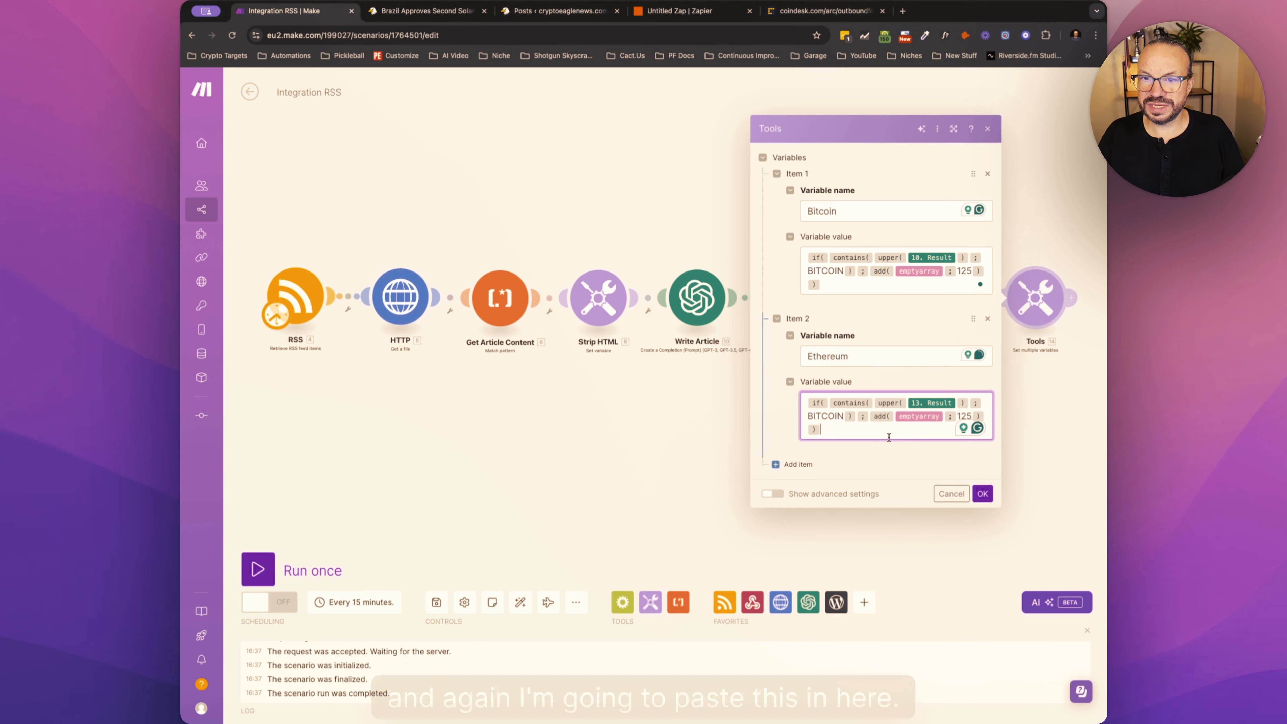
- Set the category ID added to the array in the Ethereum formula to 126
left_click(969, 414)
key("BackSpace")
type("6")
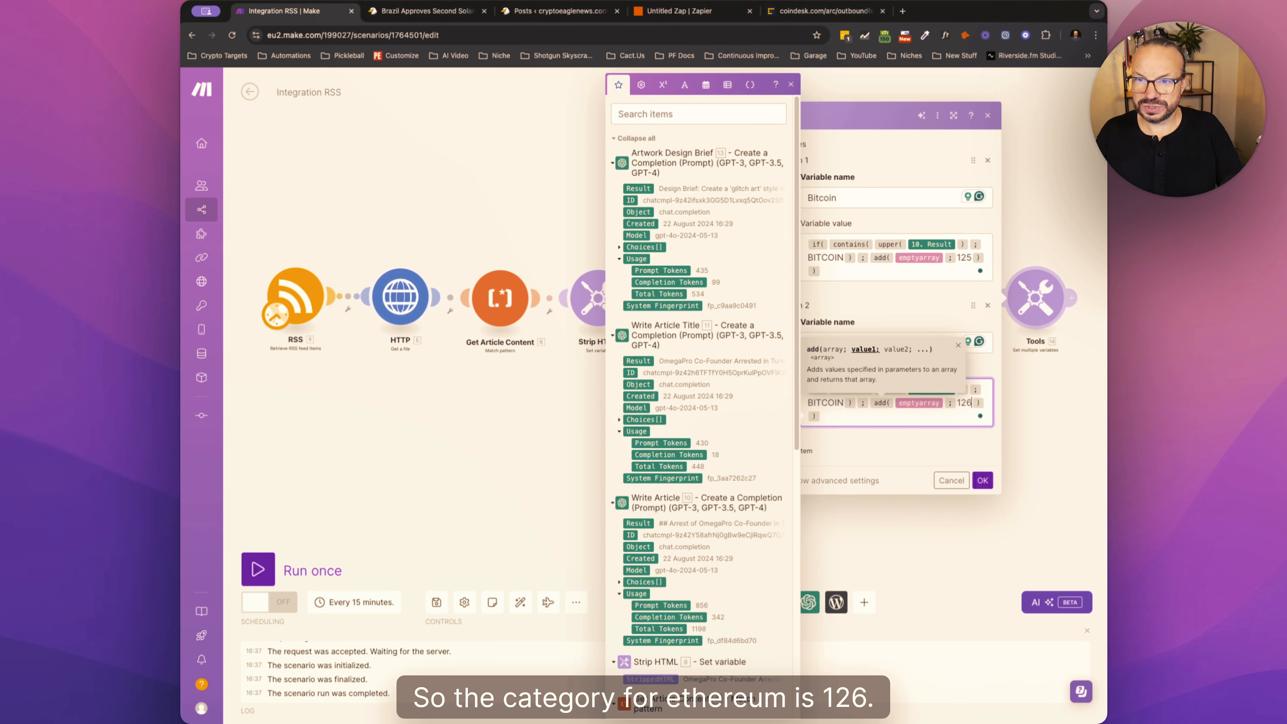
left_click(932, 412)
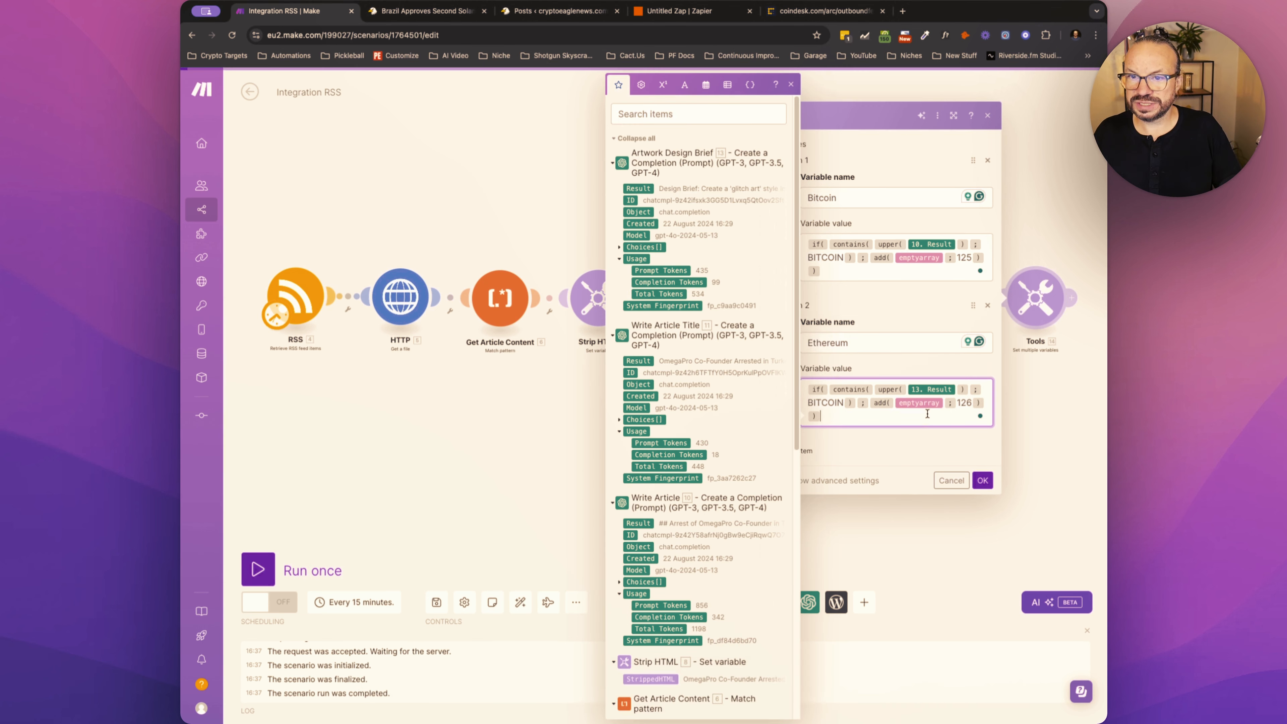
- Map the Write Article Result into the Ethereum formula's upper function and set its search word to ETHEREUM
left_click(955, 388)
key("BackSpace")
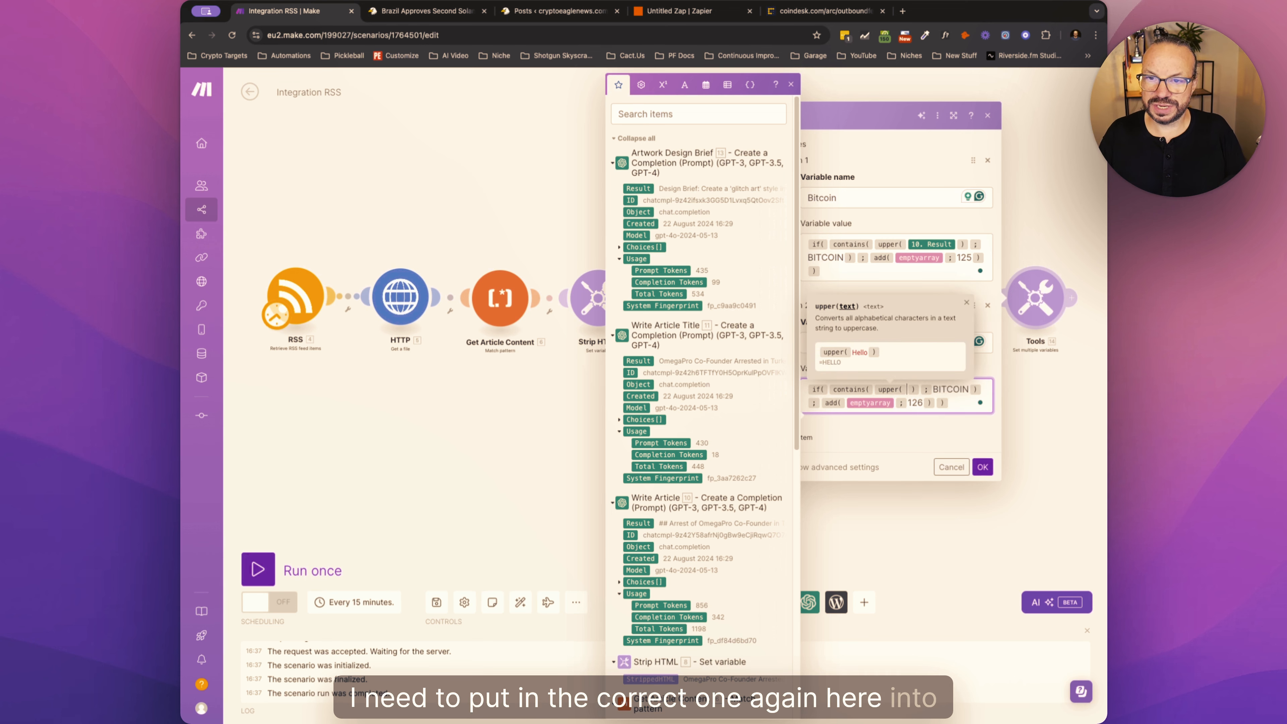
left_click(671, 521)
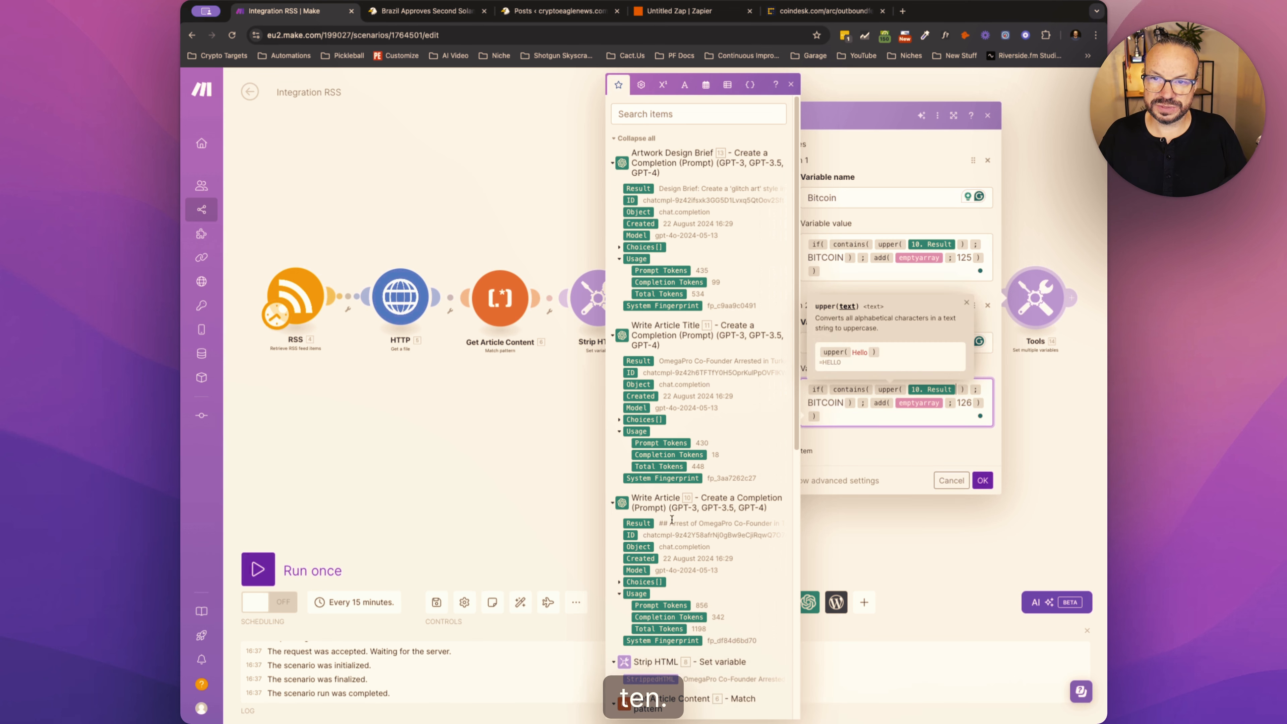
double_click(824, 403)
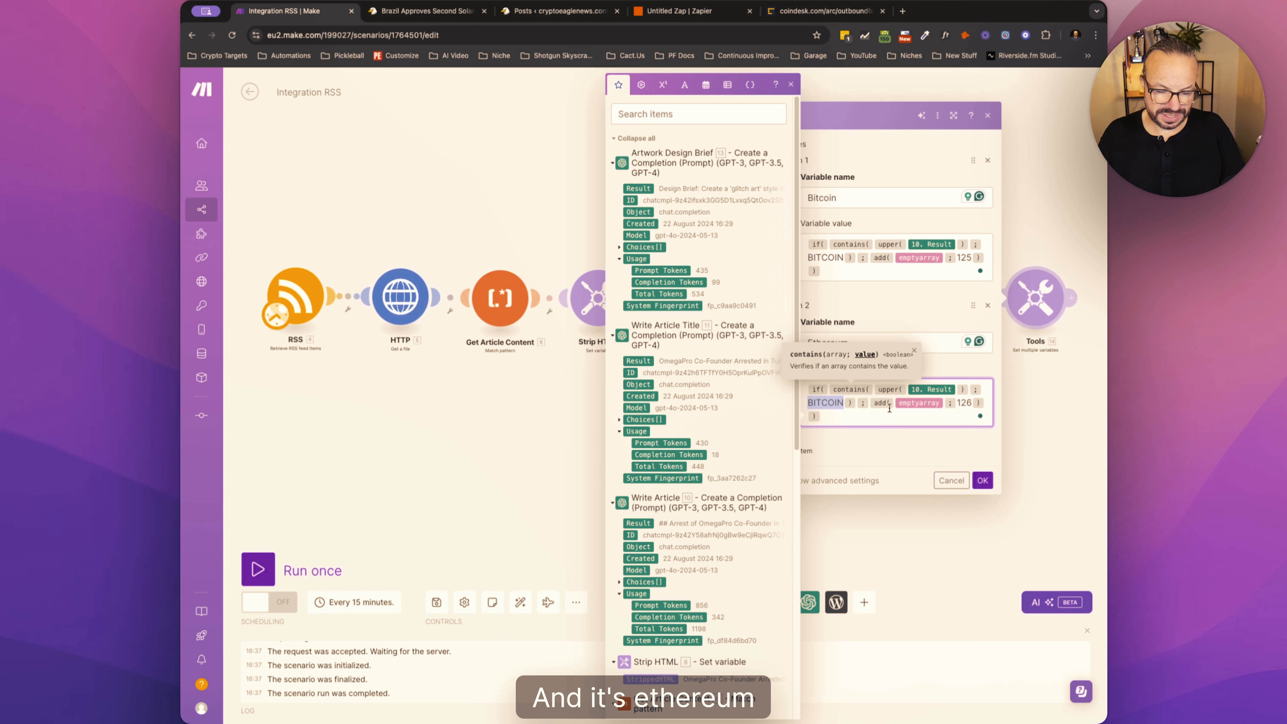
type("ETHEREUM")
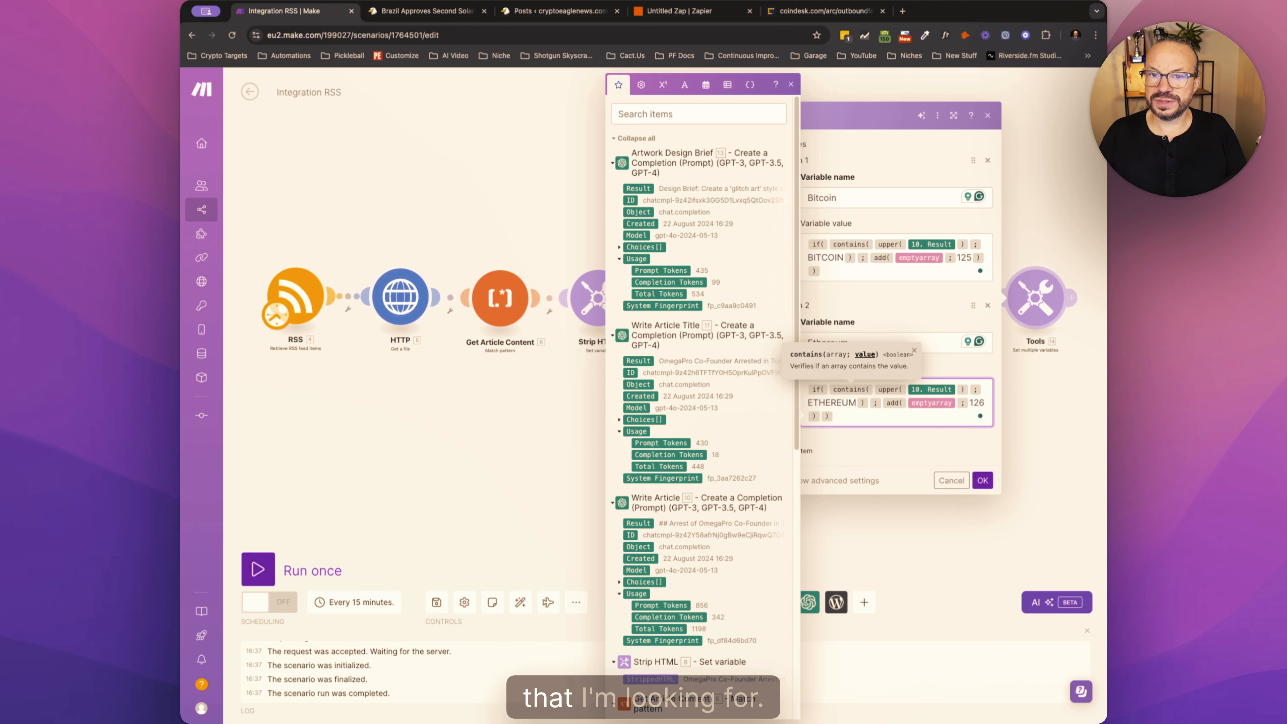
left_click(872, 421)
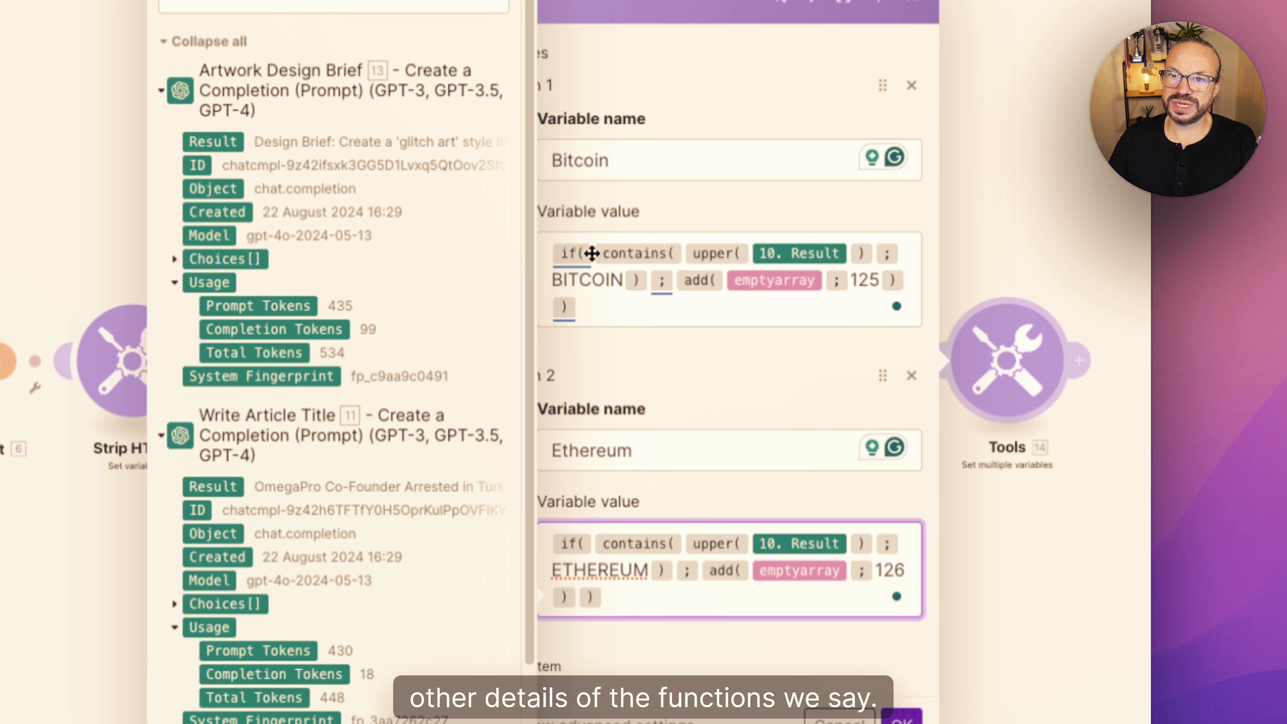
- Examine the Bitcoin and Ethereum formulas, including the uppercase conversion of the article, the search words and the separate category arrays
mouse_move(721, 256)
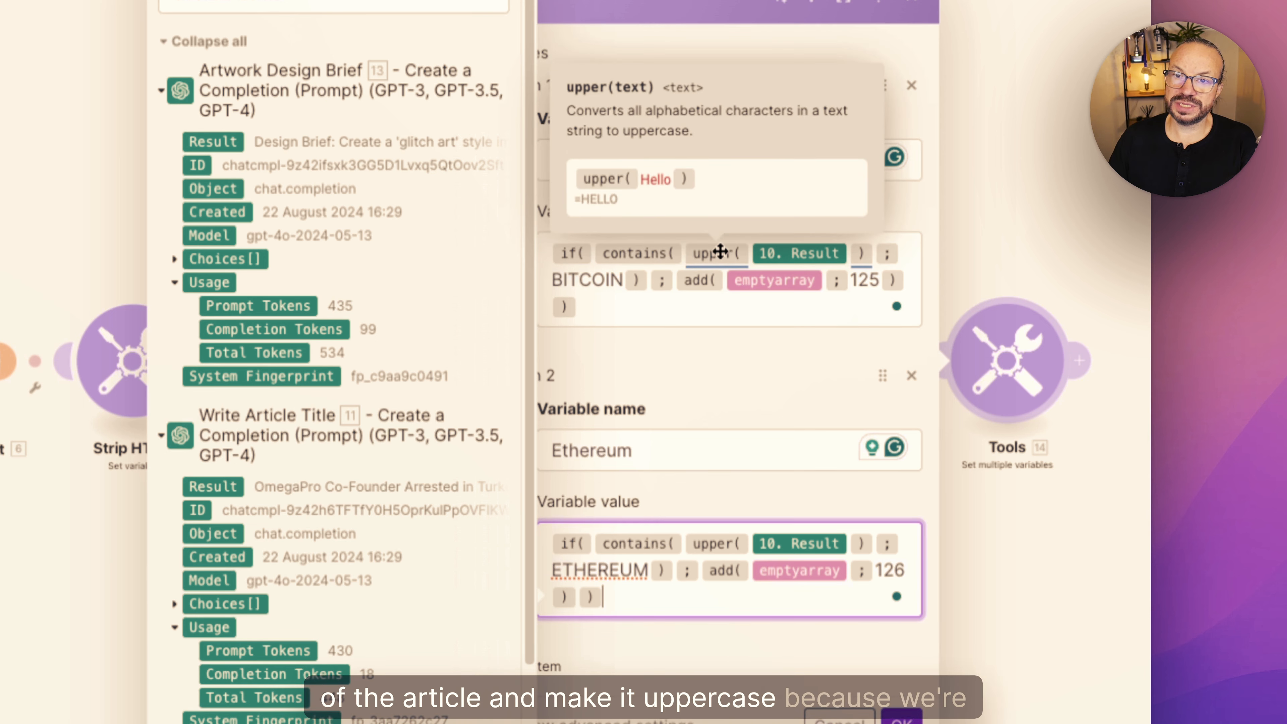
double_click(590, 279)
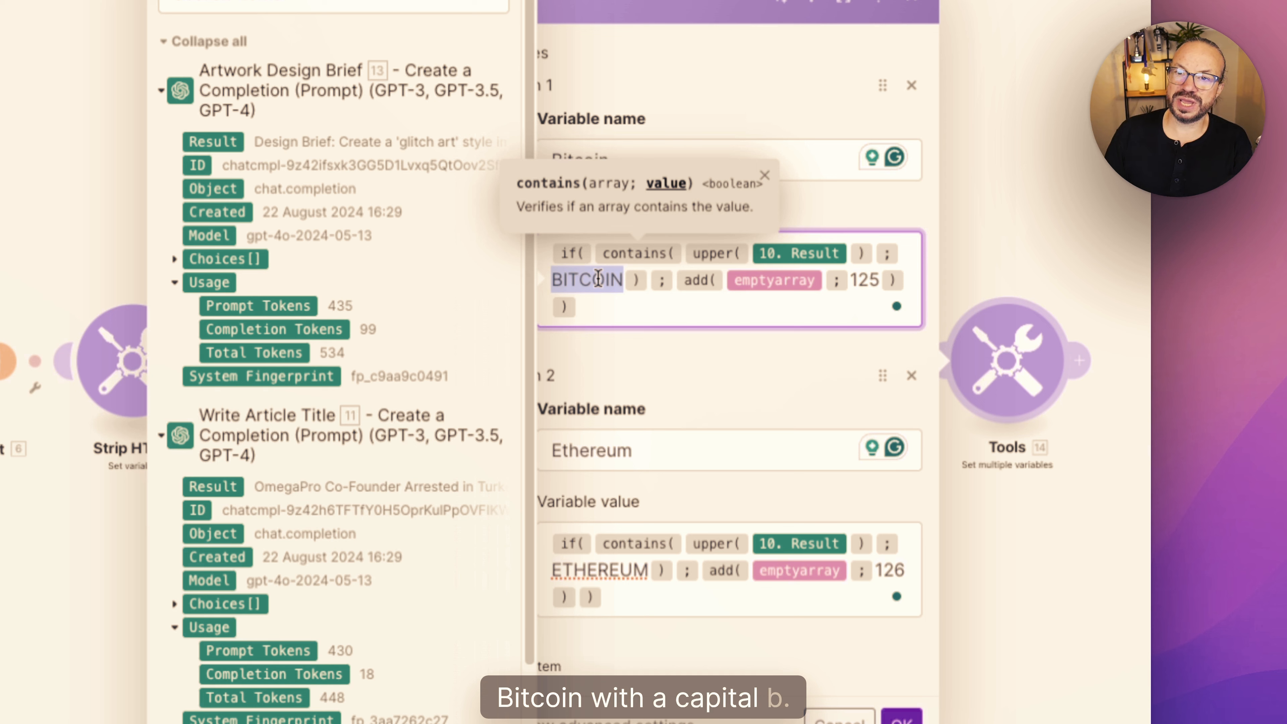
left_click(597, 278)
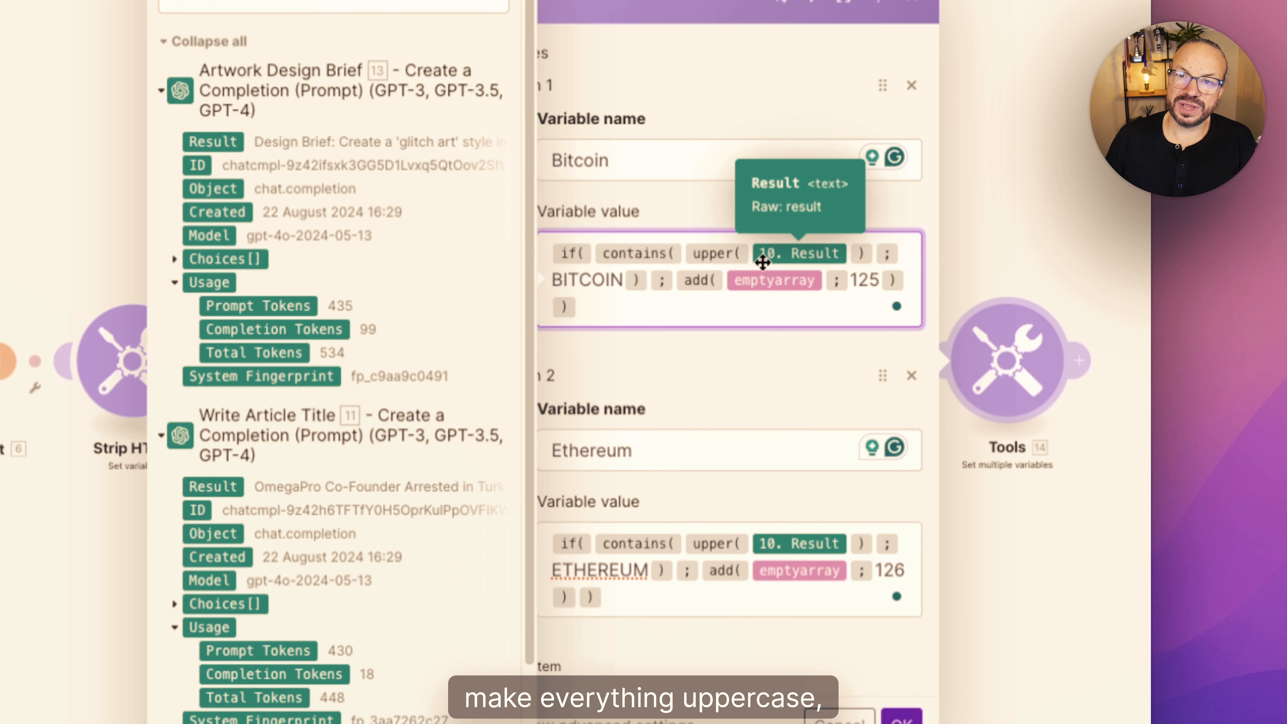
left_click_drag(623, 280, 563, 276)
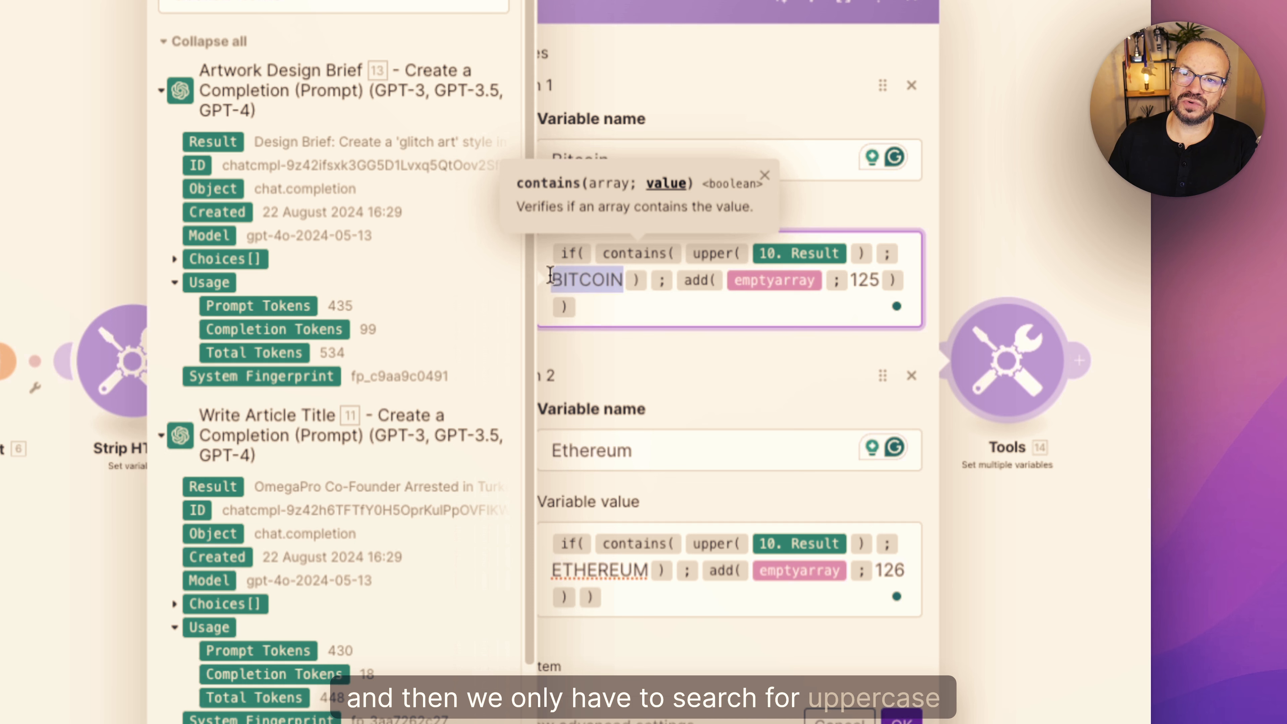
left_click(703, 310)
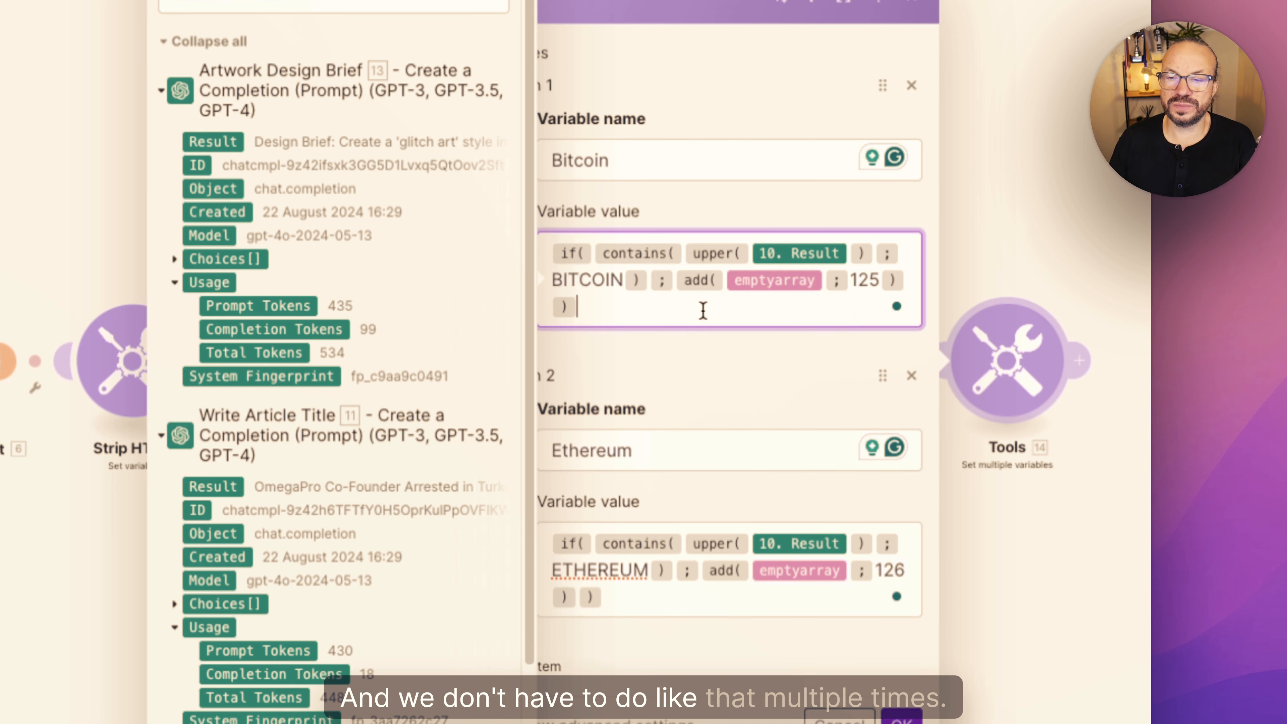
left_click(729, 646)
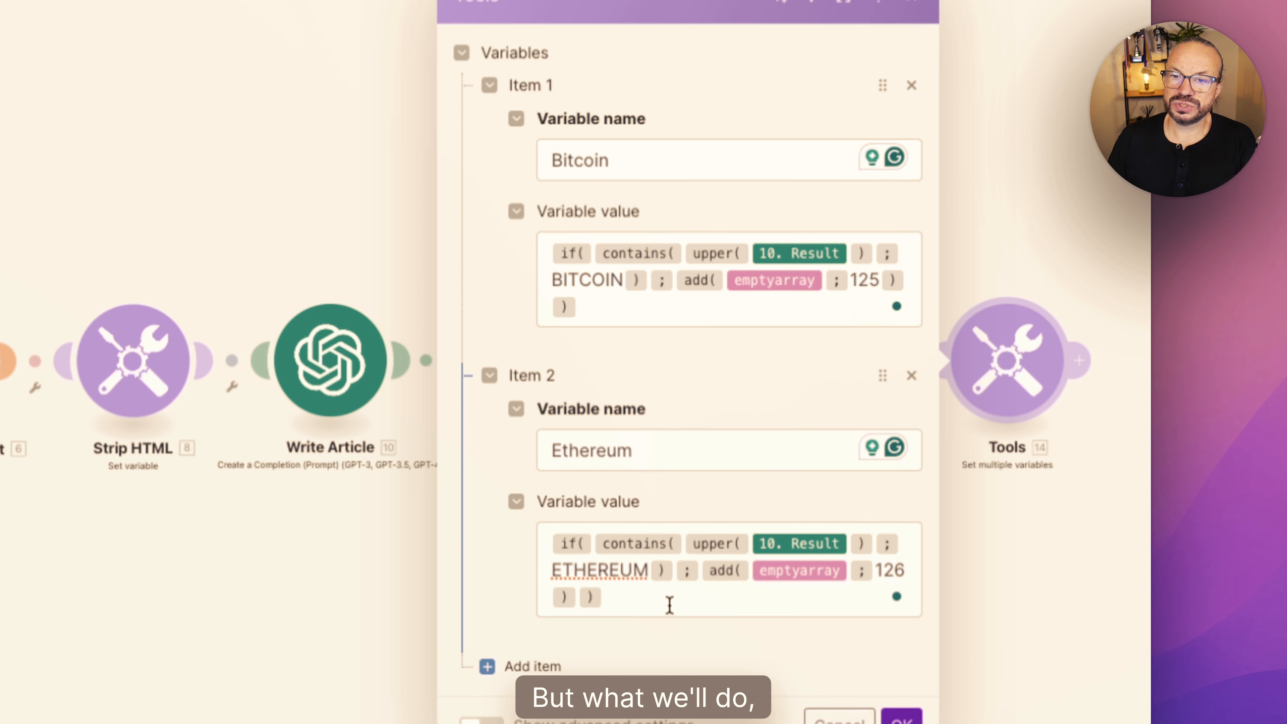
left_click(695, 608)
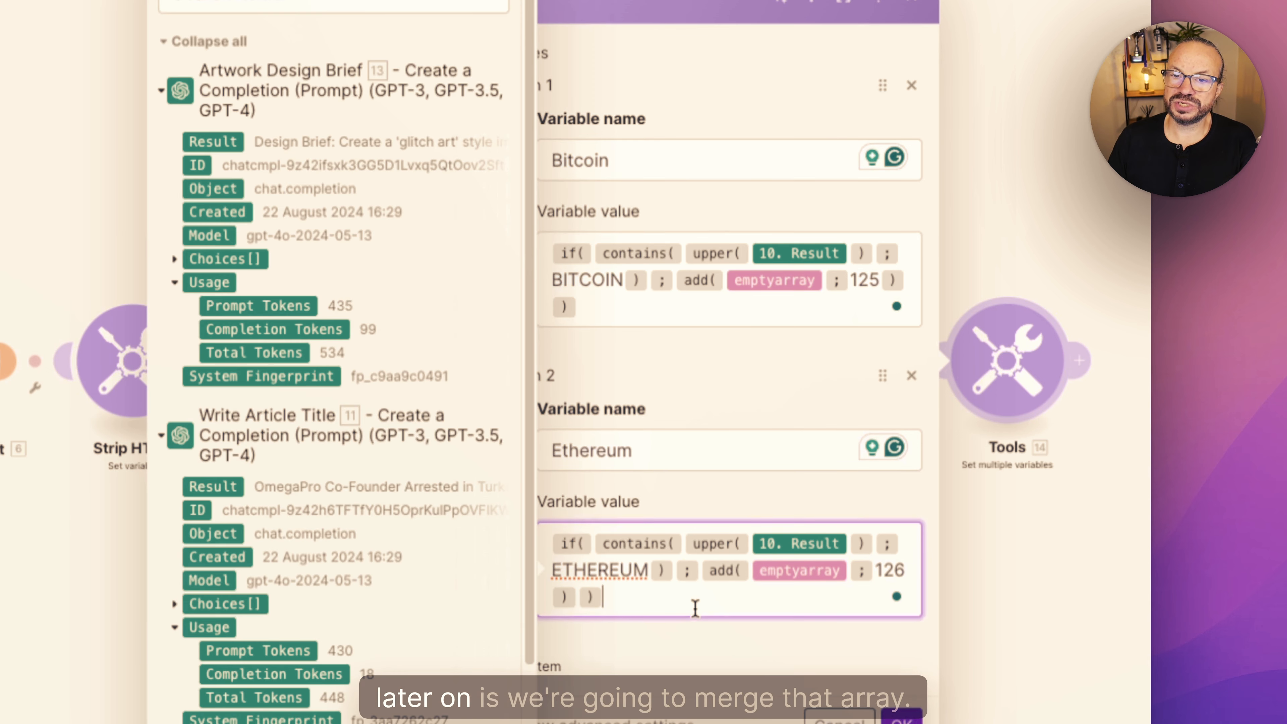
left_click(764, 403)
left_click(615, 309)
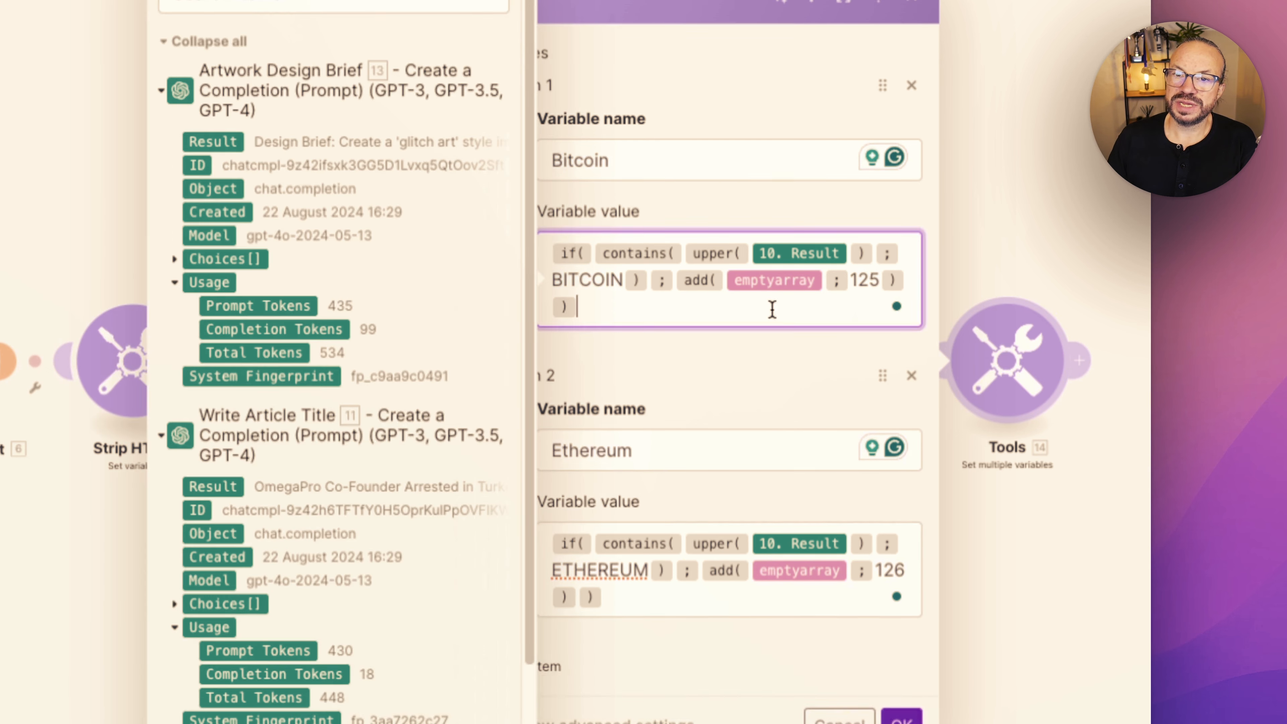
left_click(735, 389)
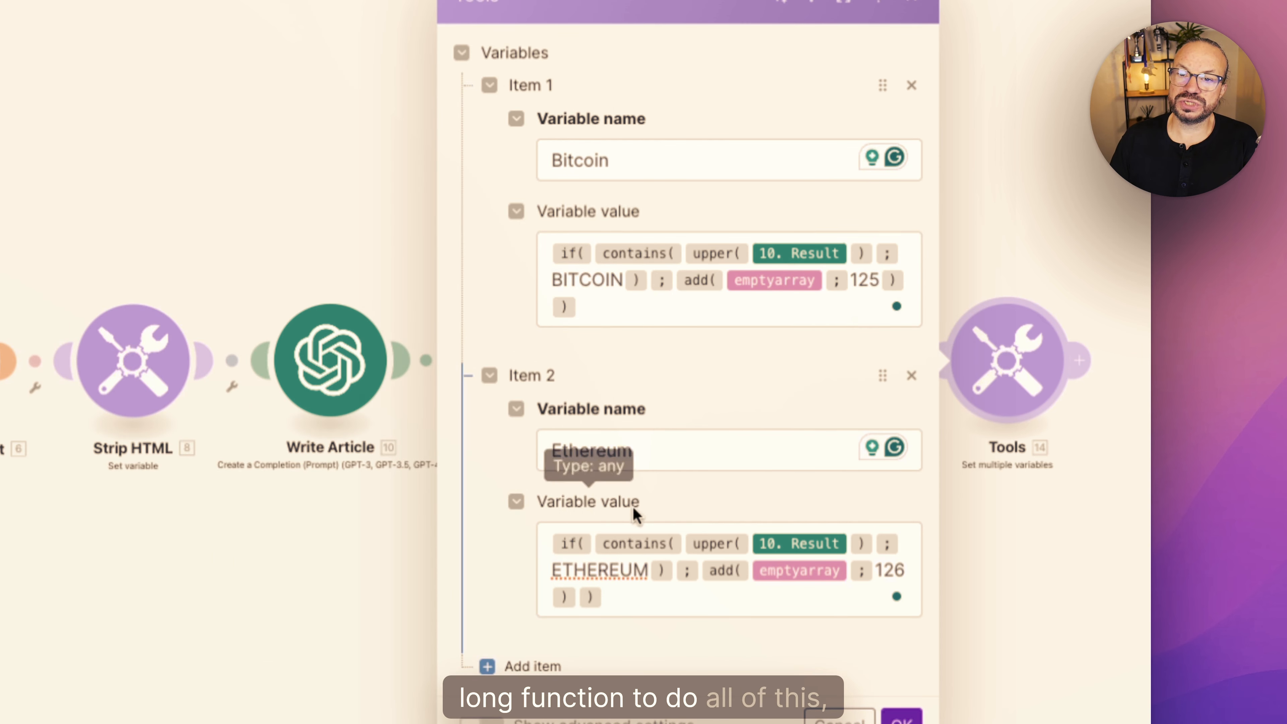
left_click(643, 603)
left_click(703, 476)
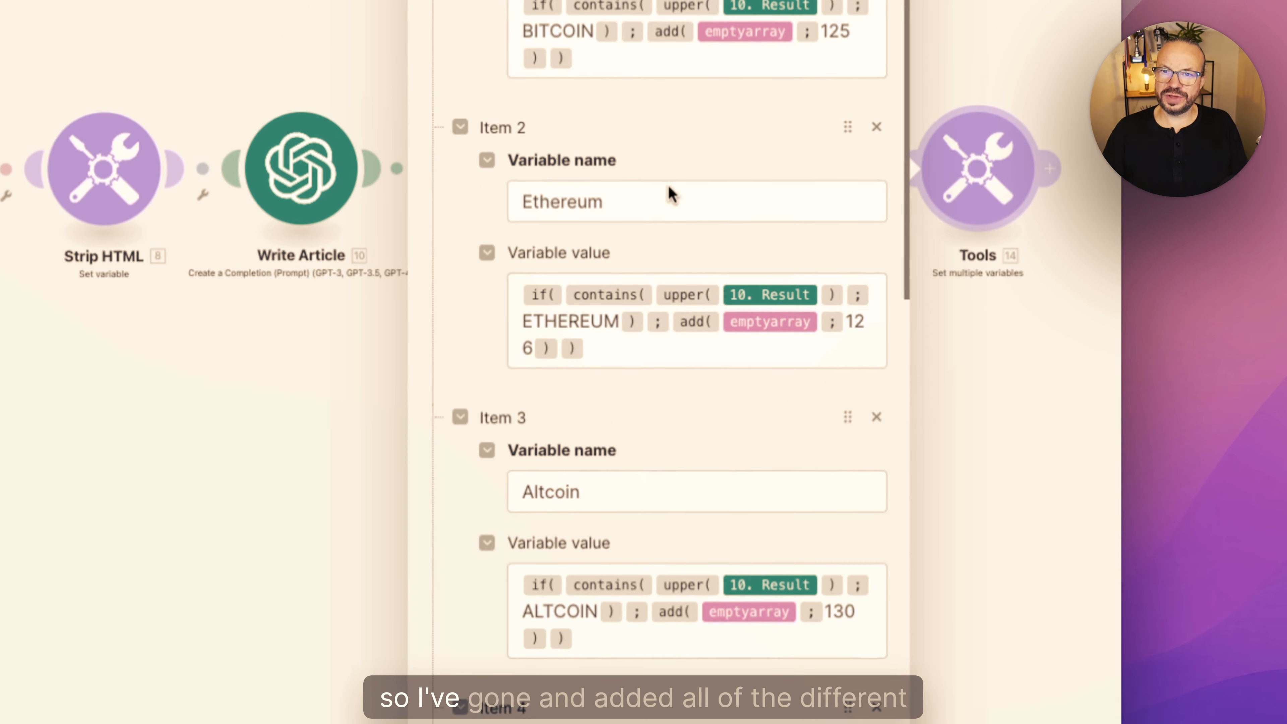
- Review the added category variables and examine the DEFI search word in the DeFi variable's formula
scroll(659, 330, "down", 10)
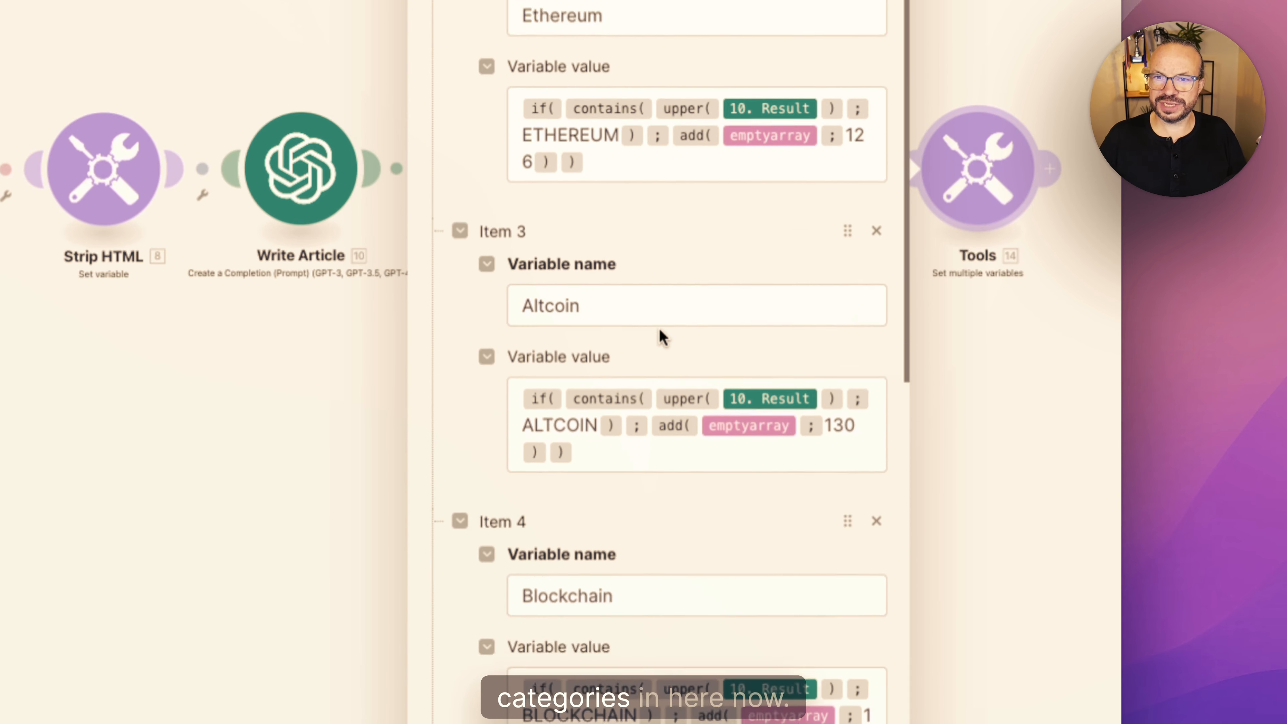
scroll(660, 332, "down", 6)
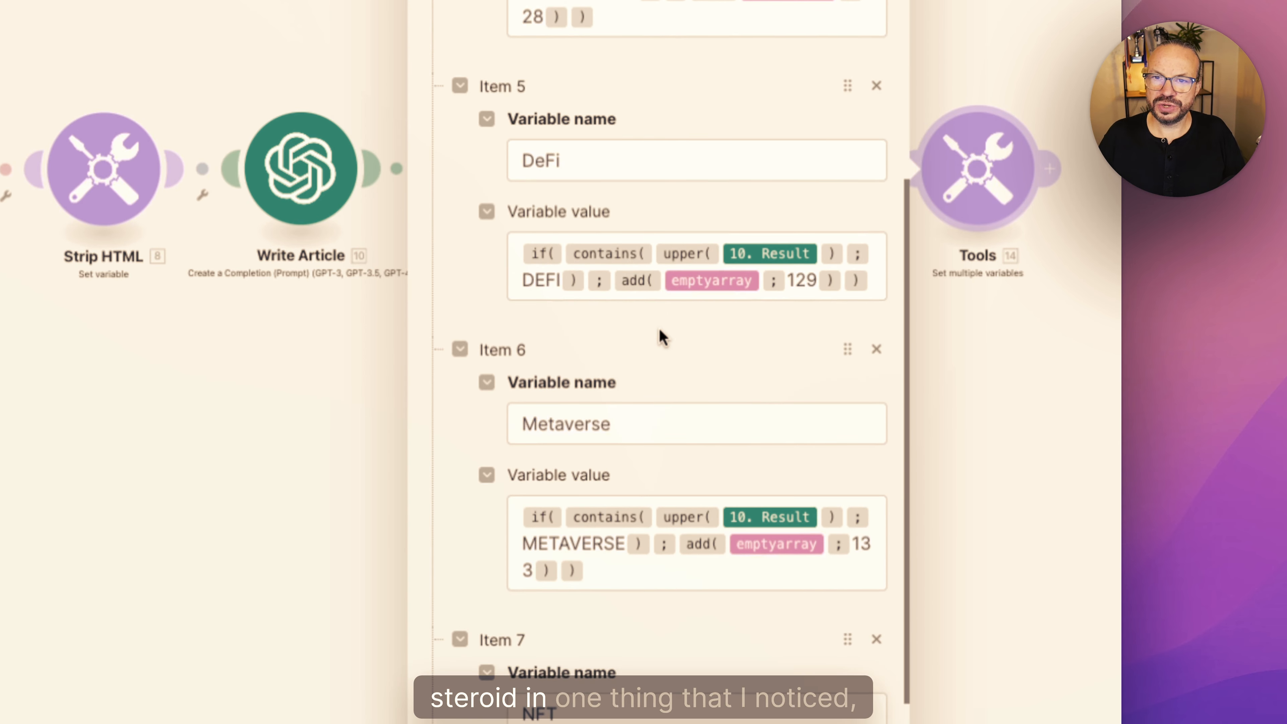
left_click(522, 279)
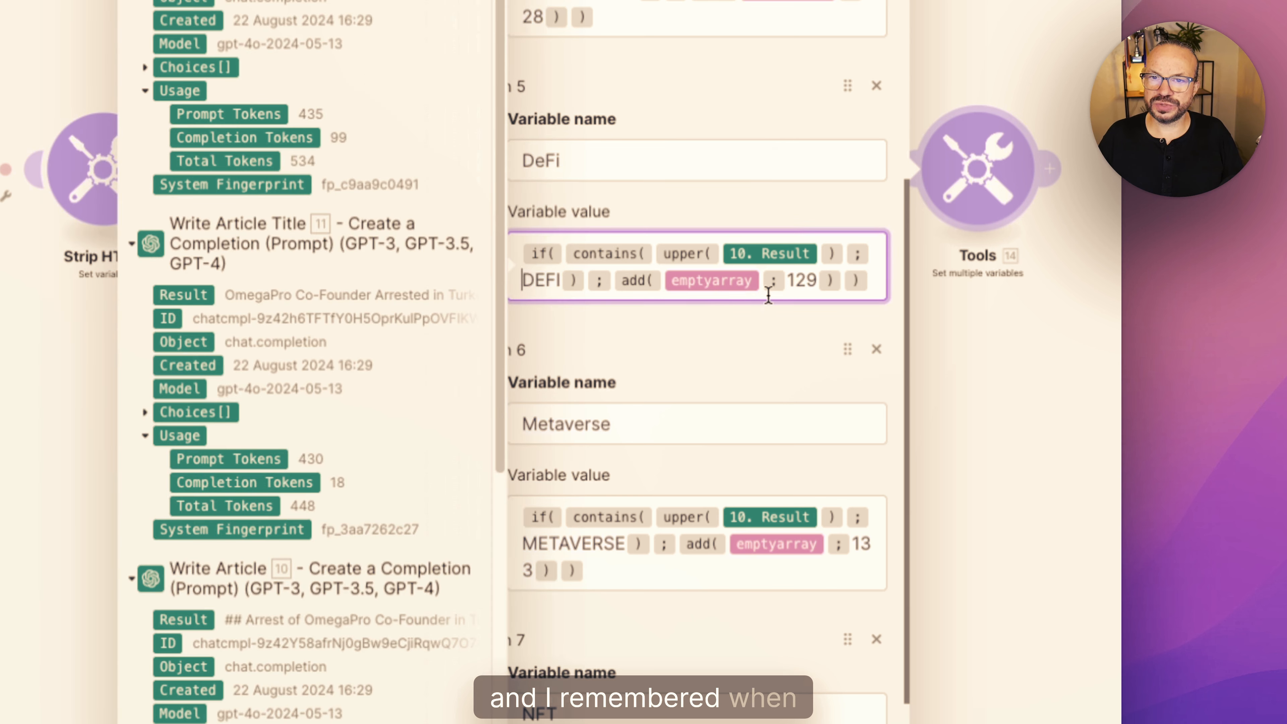
left_click(696, 379)
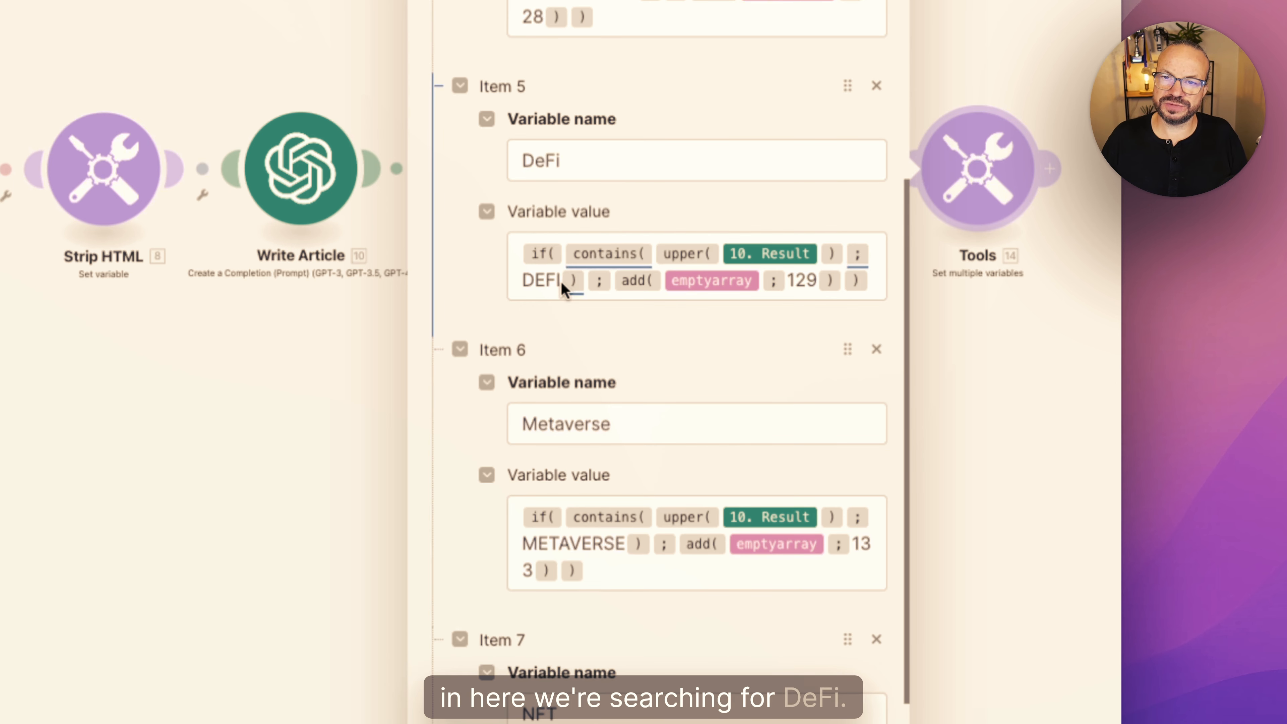
left_click_drag(561, 282, 523, 282)
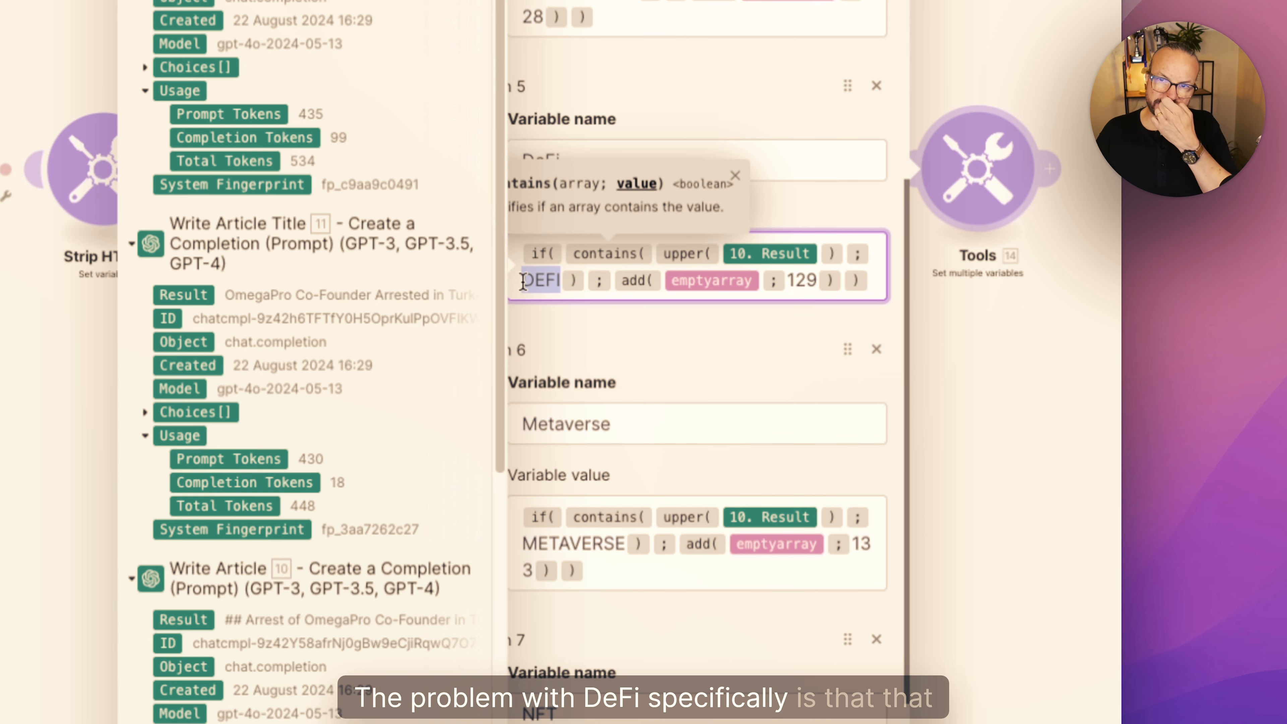
left_click(554, 313)
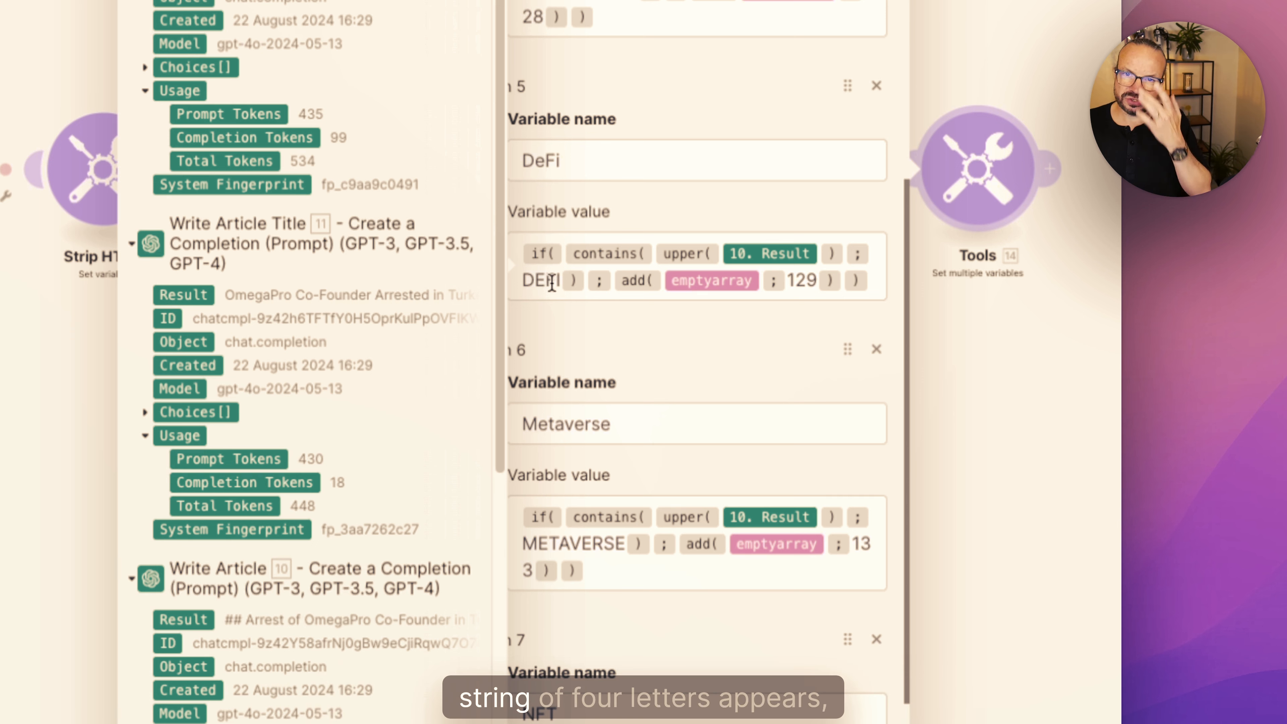
left_click_drag(561, 284, 523, 284)
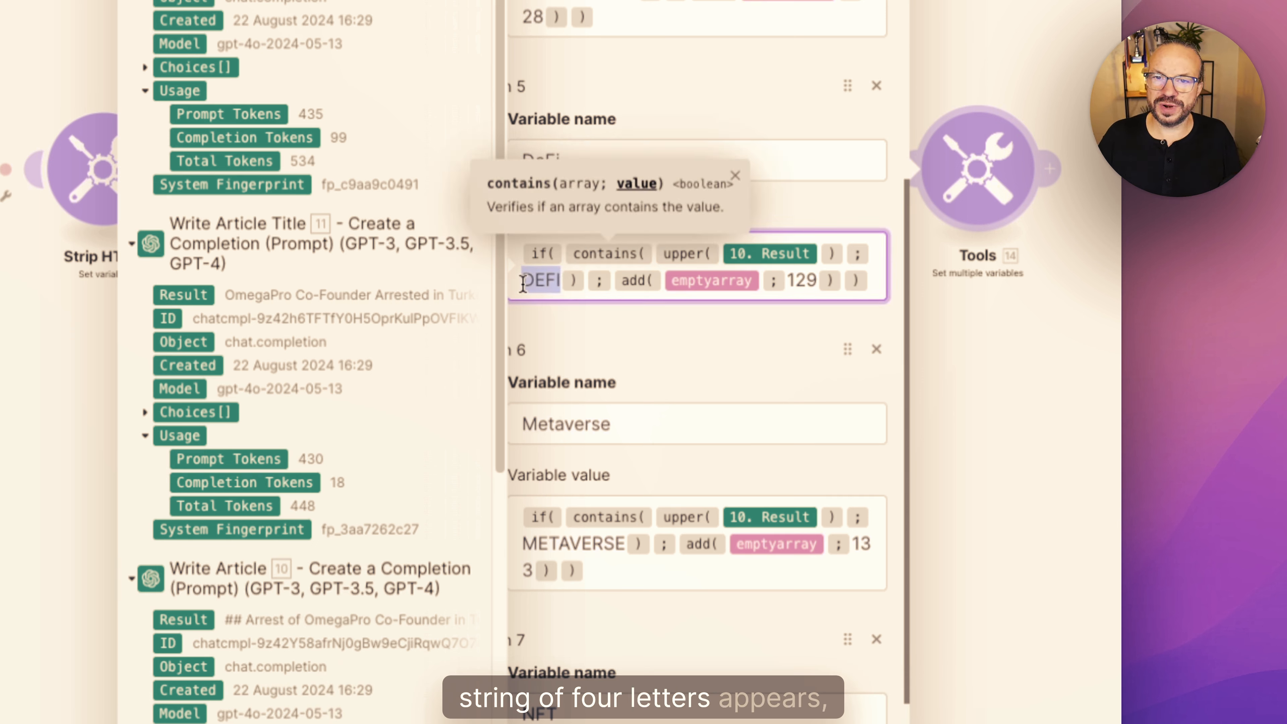
left_click(545, 308)
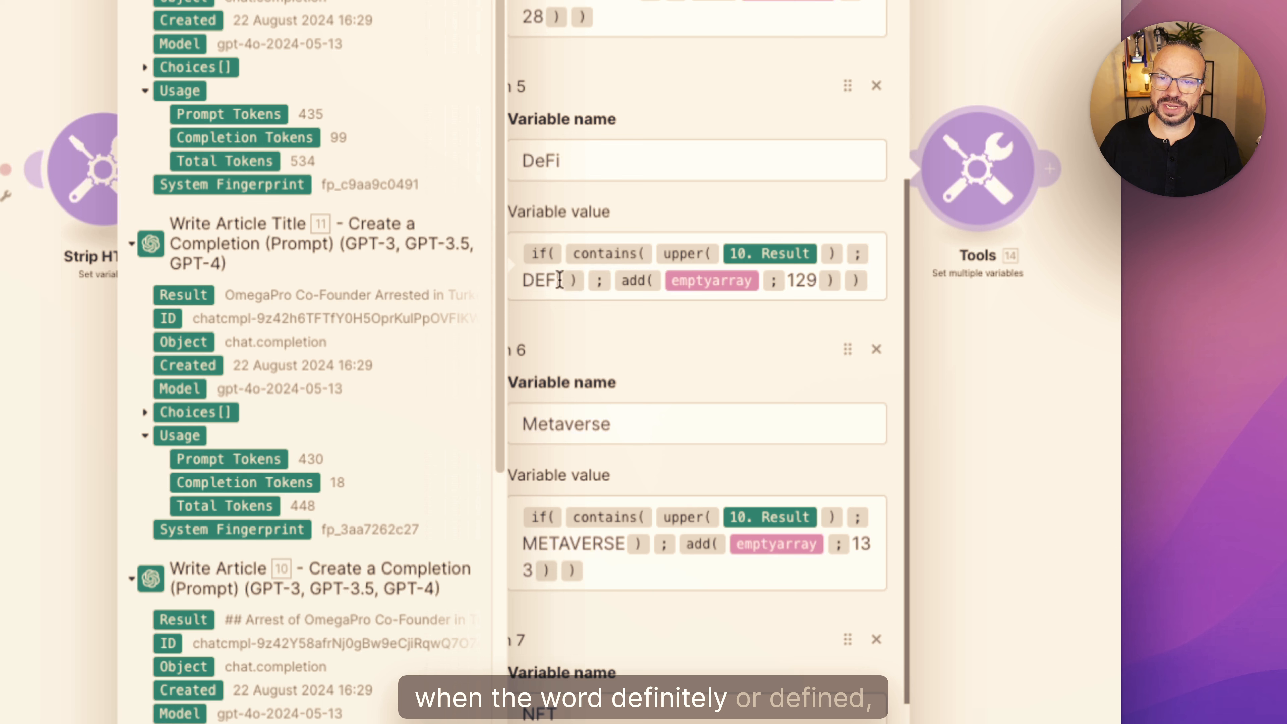
left_click_drag(560, 283, 534, 280)
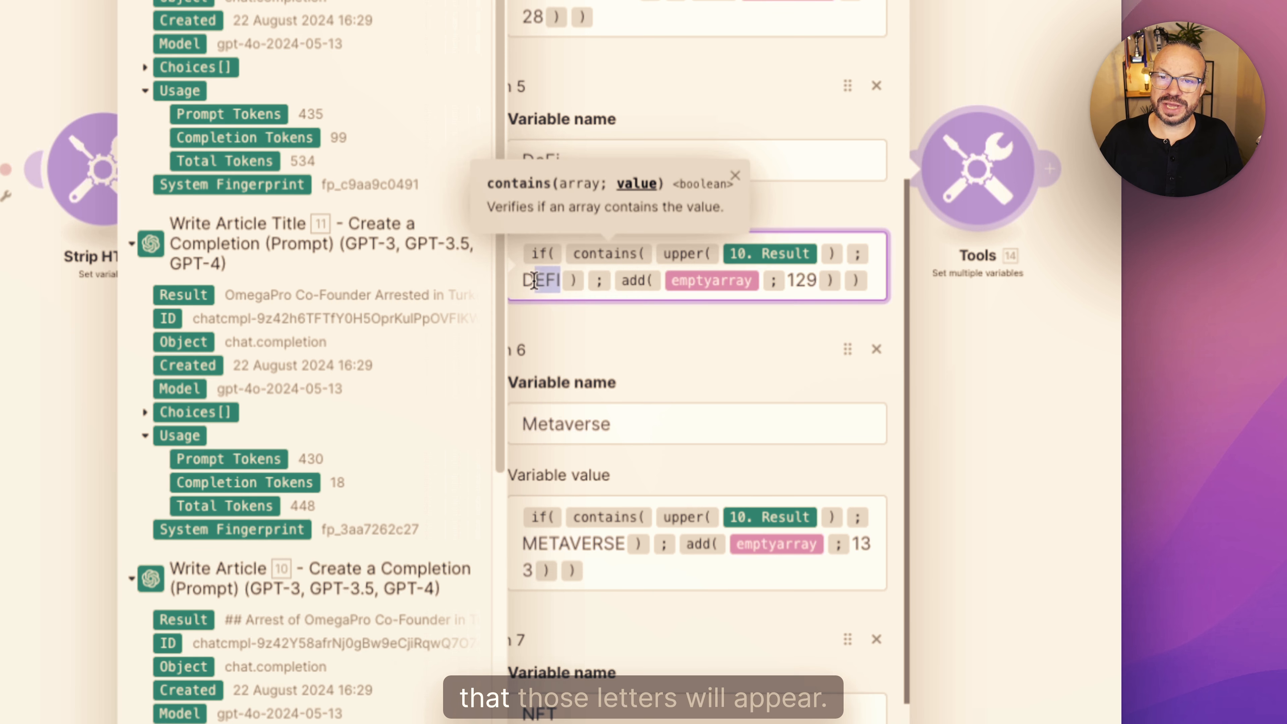
left_click(575, 308)
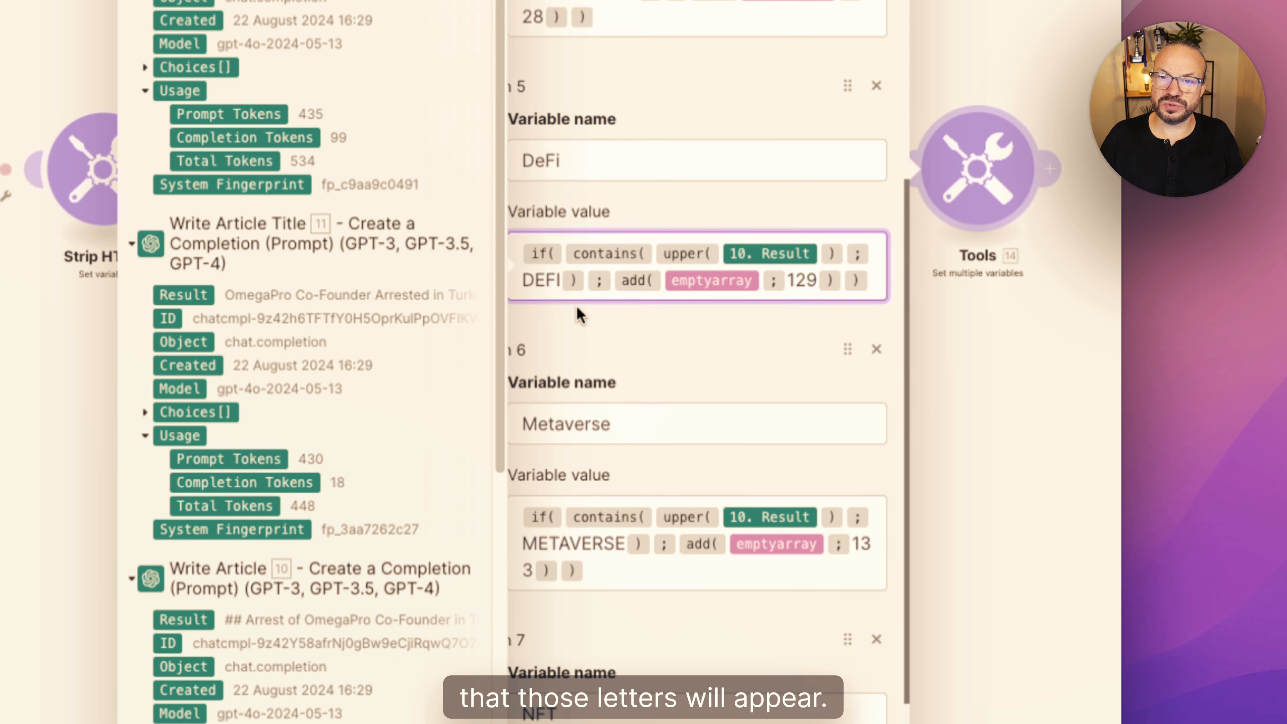
double_click(543, 283)
left_click(582, 339)
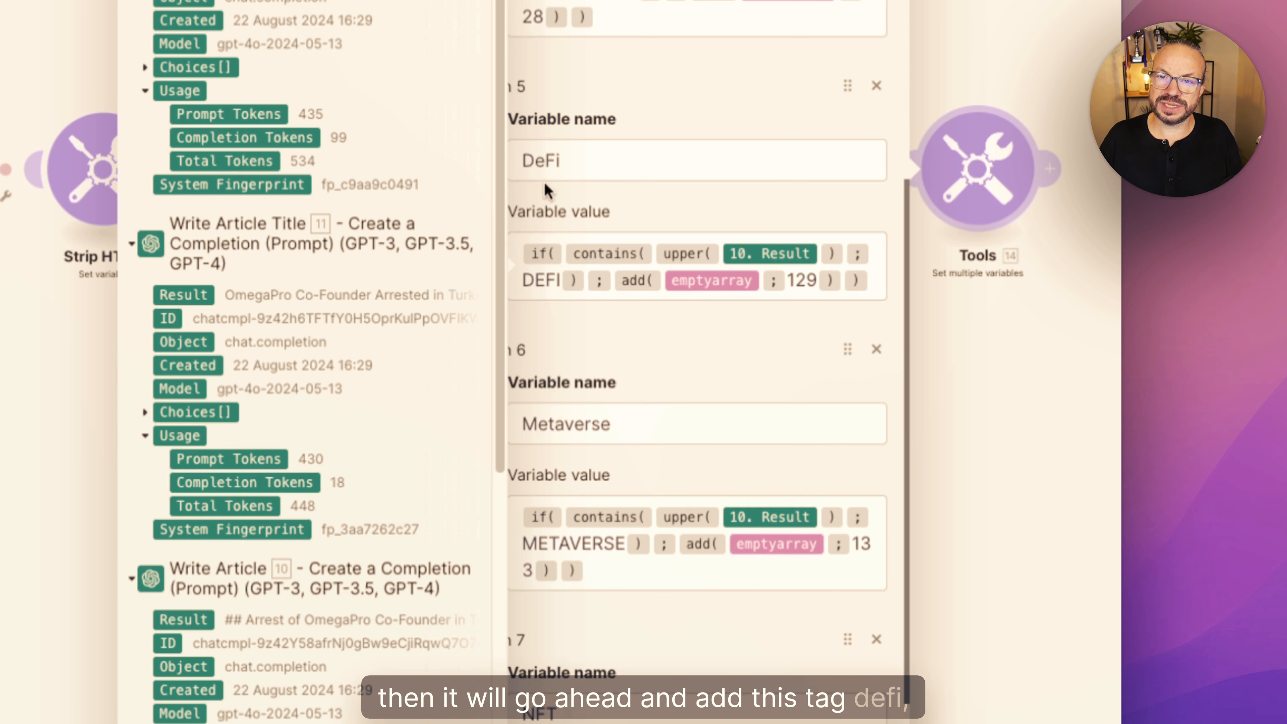
- Insert an emptystring keyword before and after the search word DEFI in the DeFi variable's formula
left_click(524, 279)
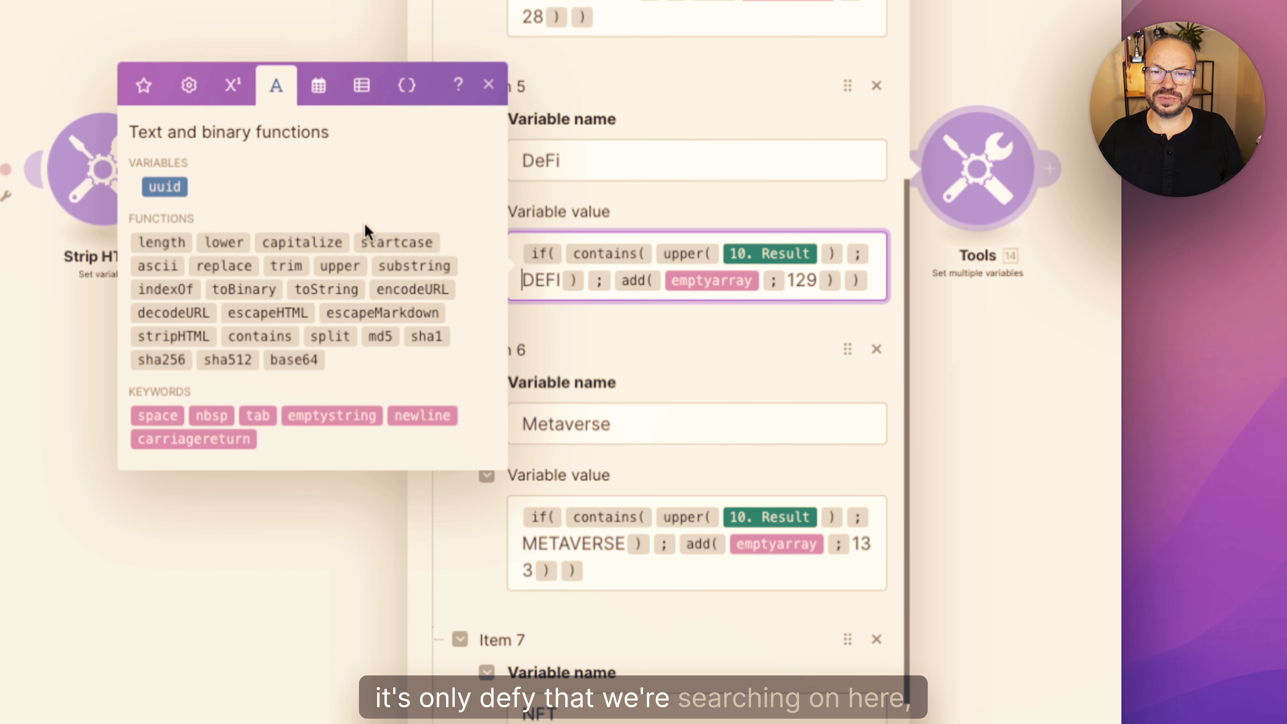
left_click(359, 417)
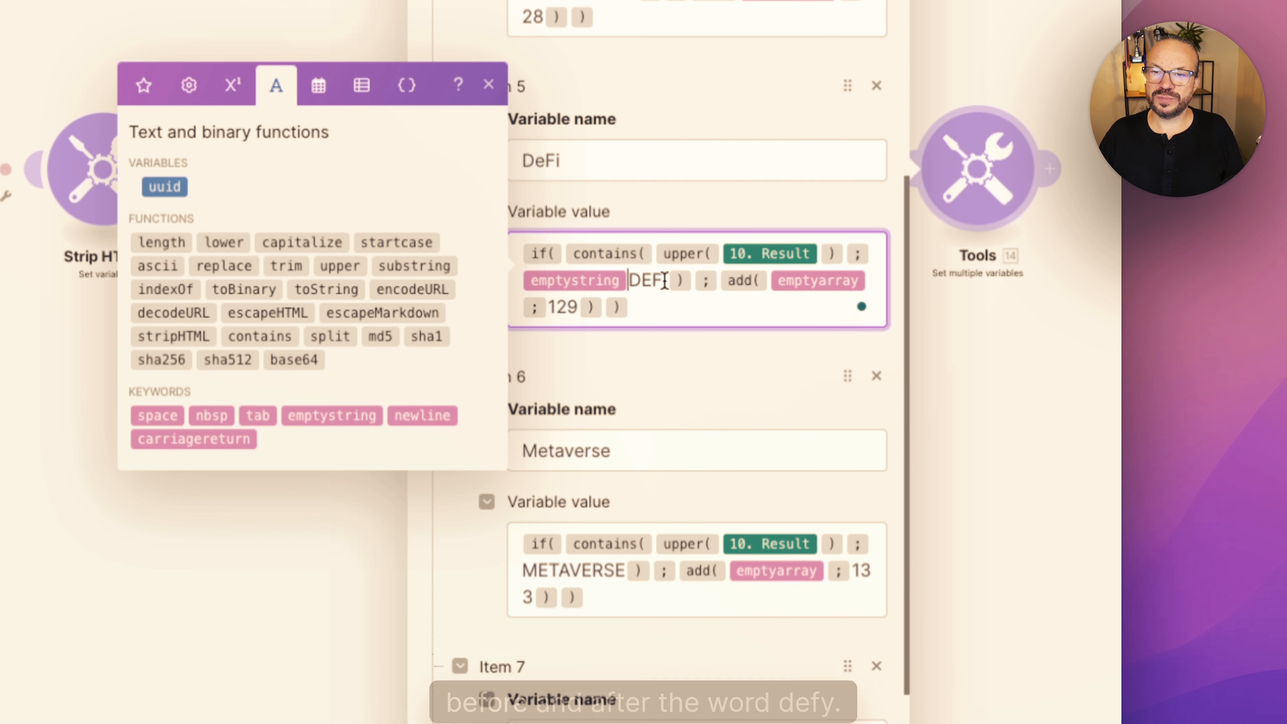
left_click(668, 280)
left_click(334, 416)
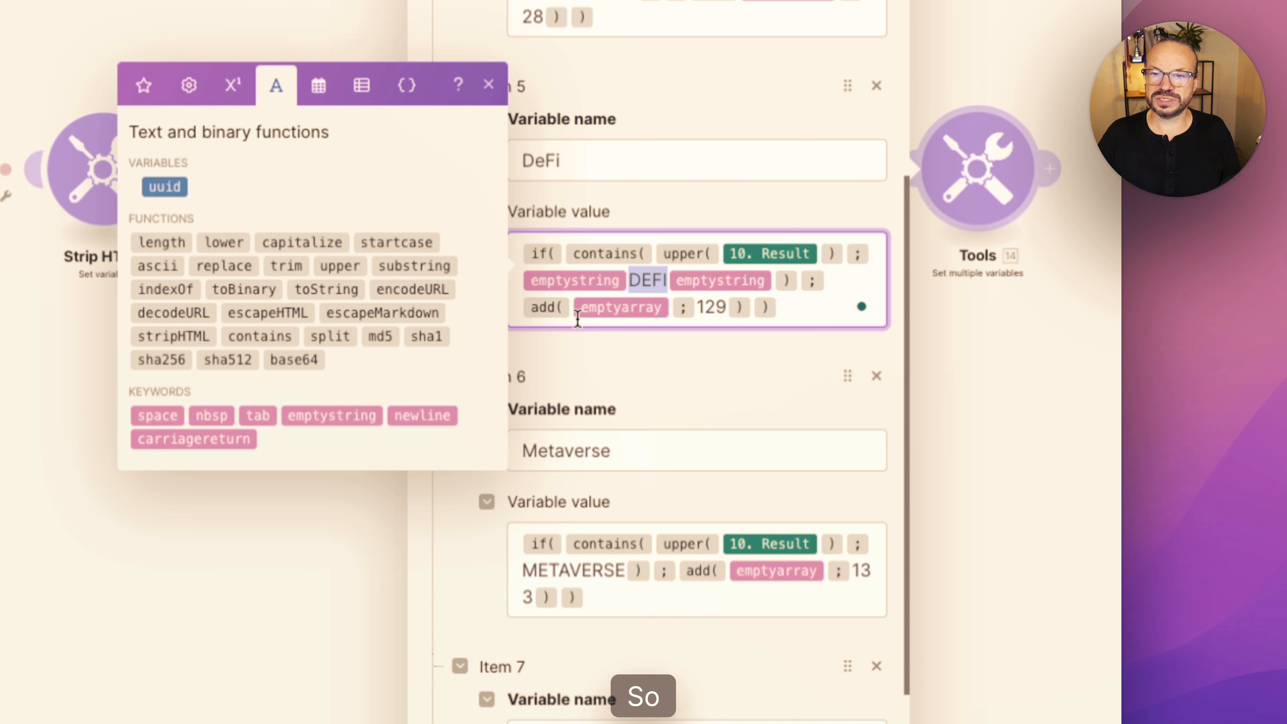
left_click(643, 348)
double_click(634, 283)
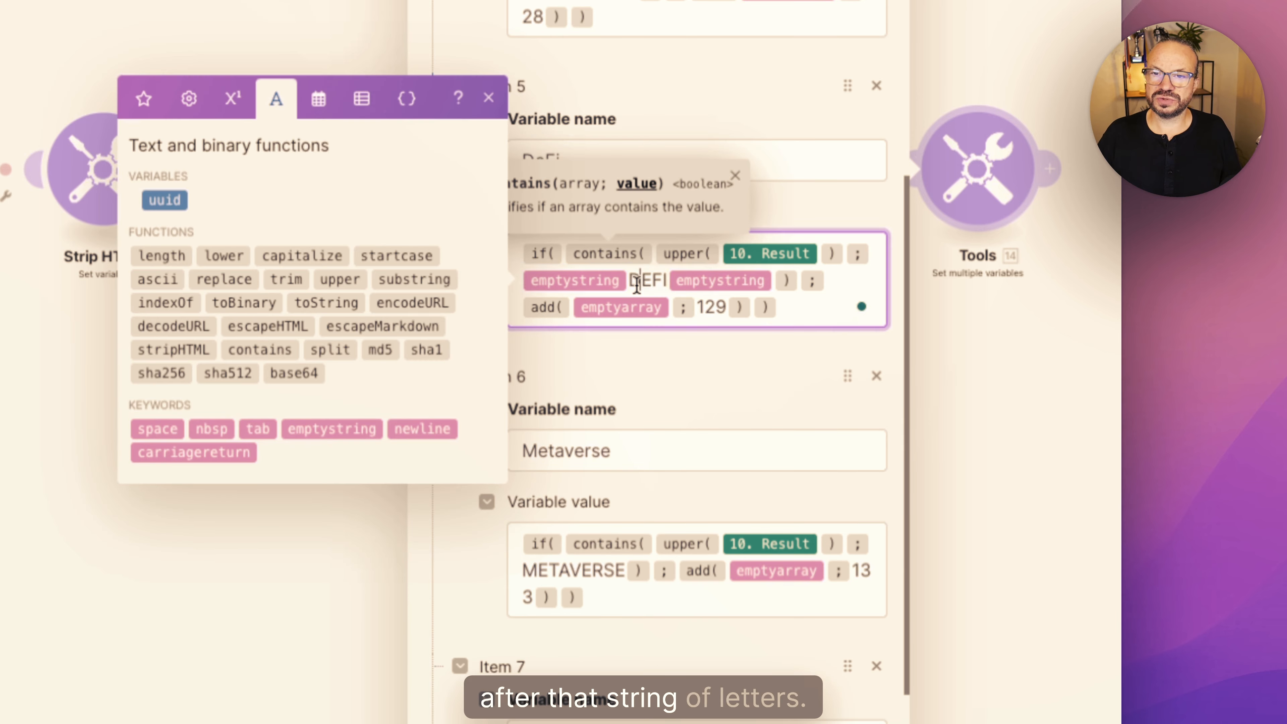
left_click(693, 362)
scroll(674, 349, "down", 6)
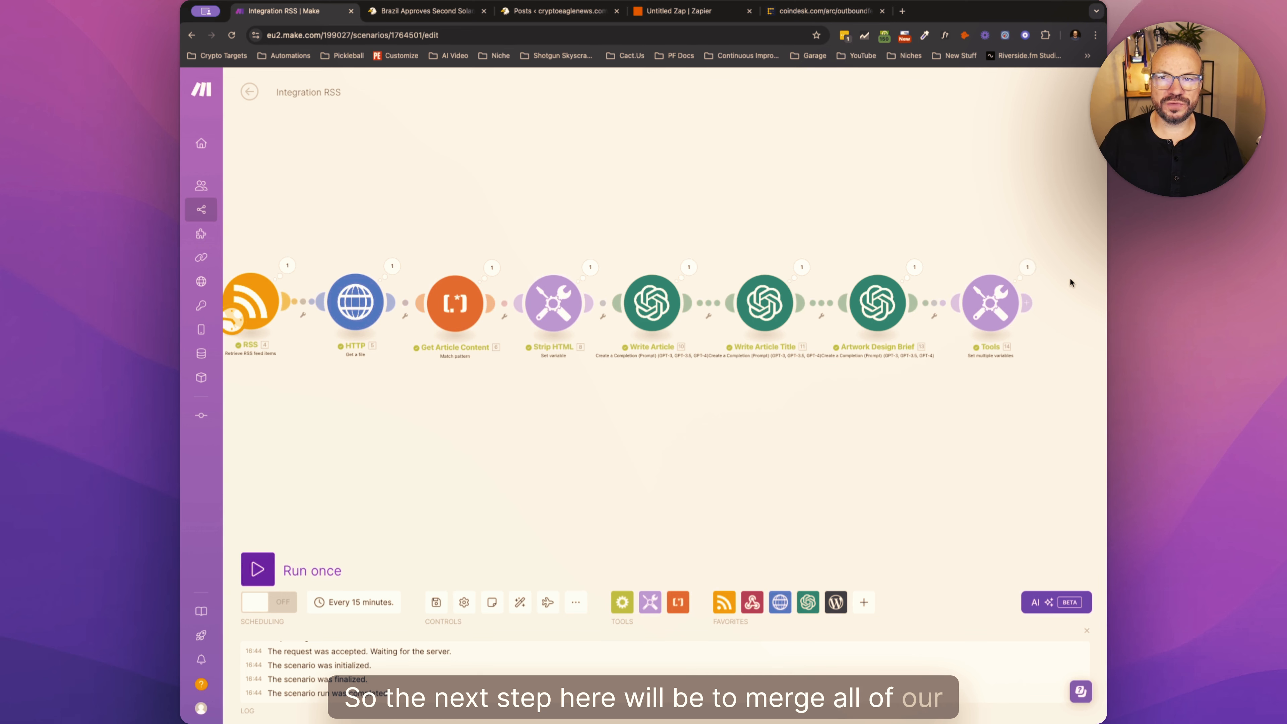
- Inspect the category outputs from the last run of the Set multiple variables module
left_click(1027, 267)
left_click(1065, 344)
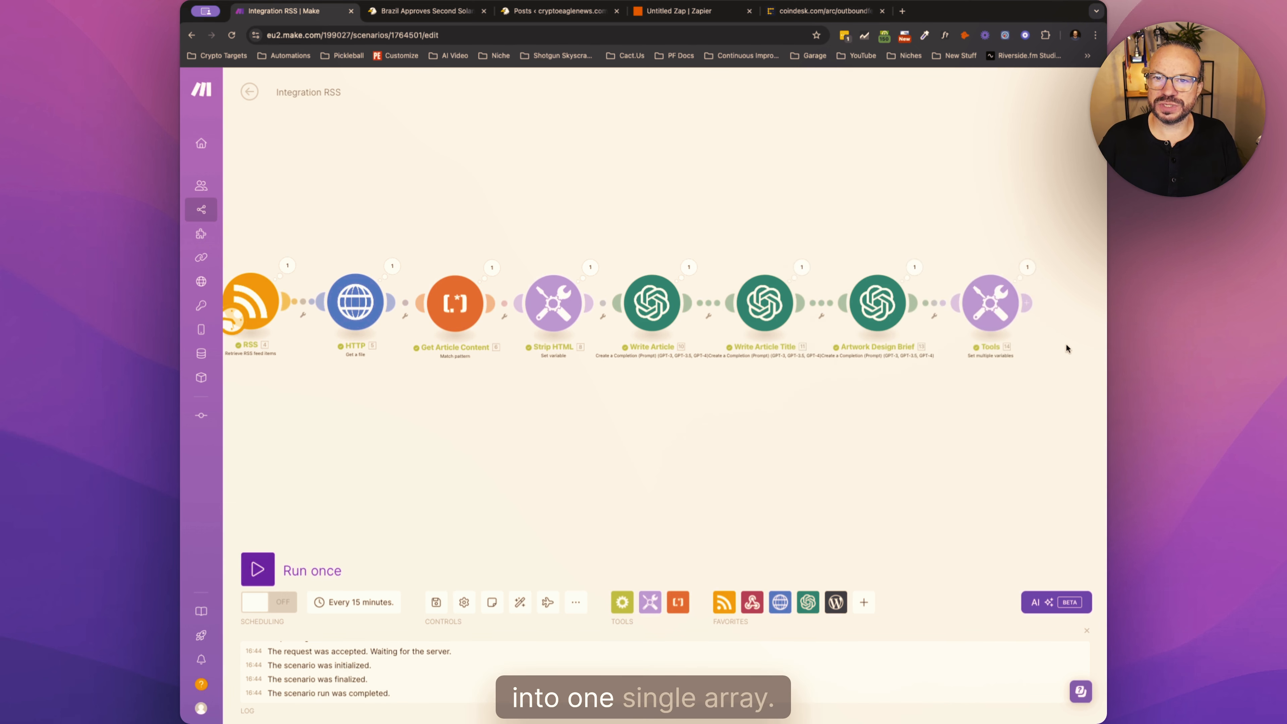
left_click(1027, 267)
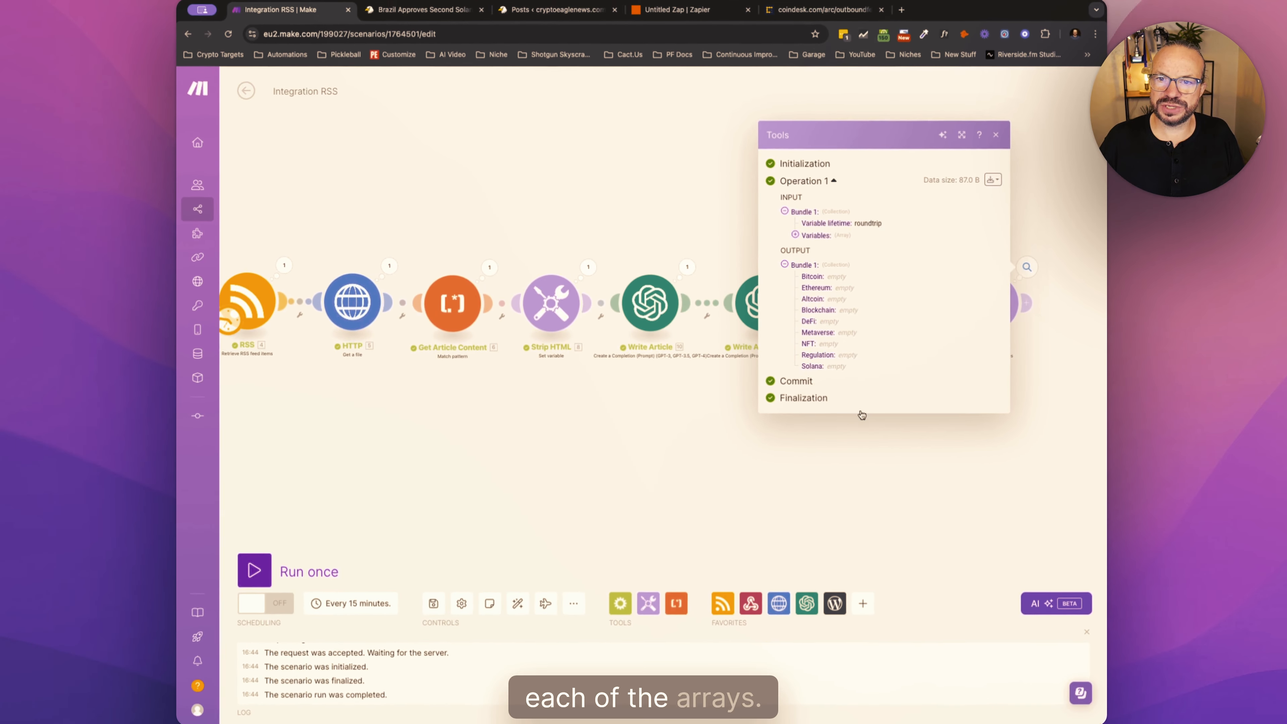
left_click(865, 449)
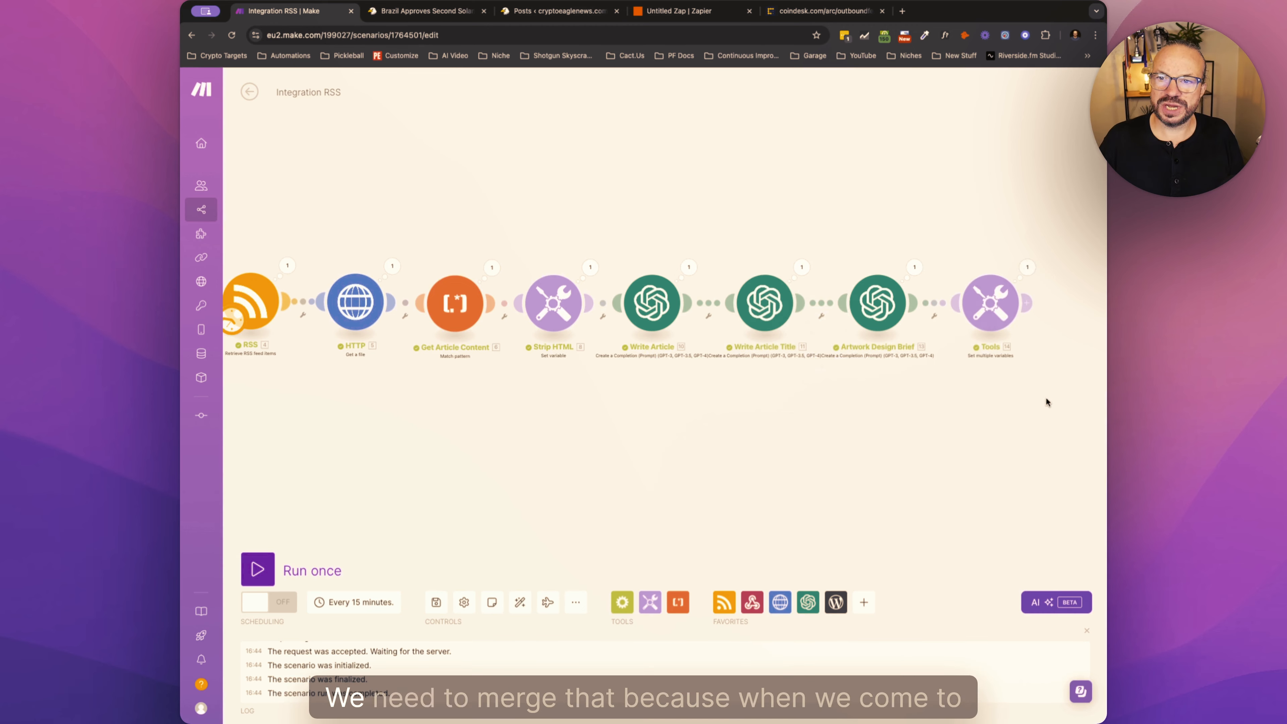
- Add a Tools Set variable module after the Set multiple variables module
left_click_drag(1046, 401, 835, 384)
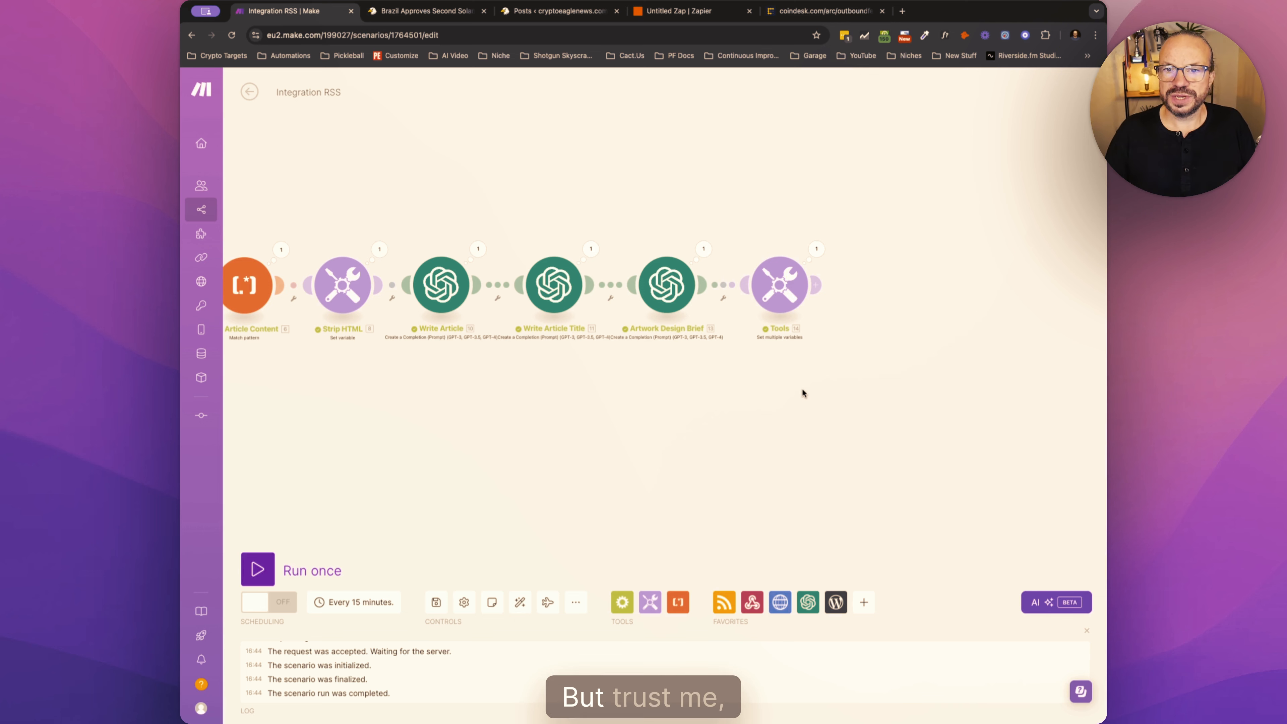
left_click(817, 285)
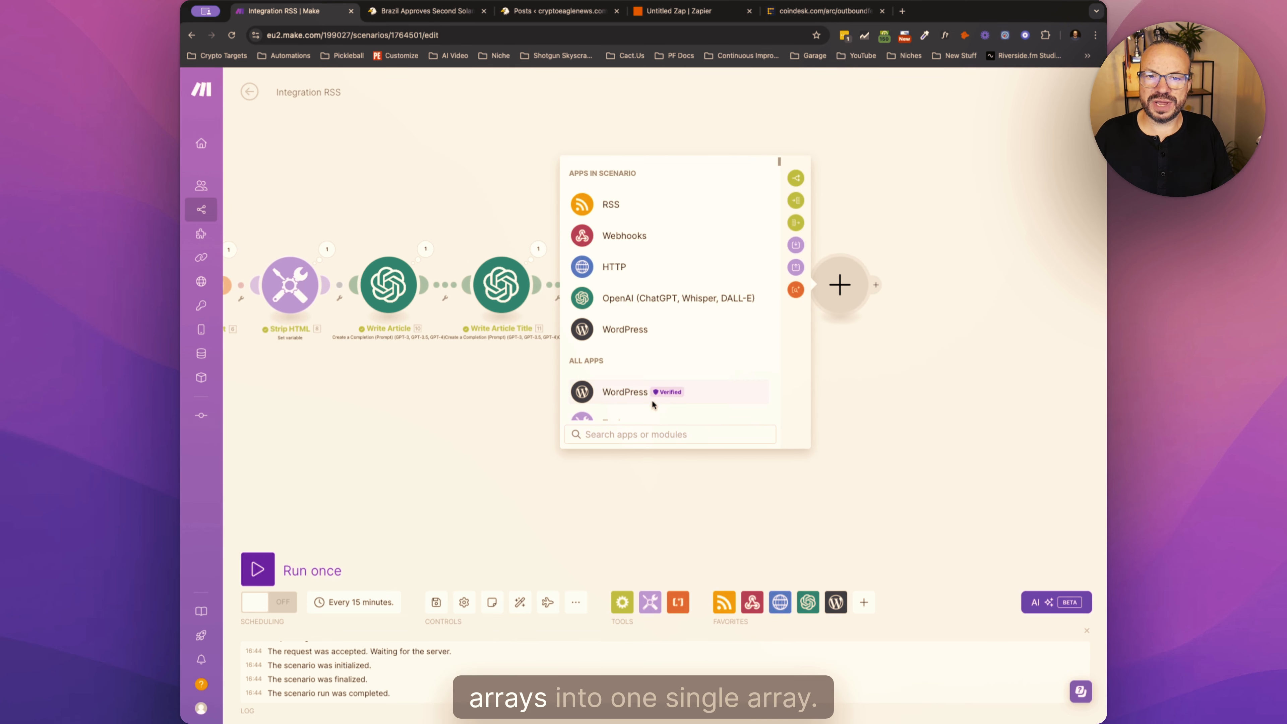
scroll(626, 361, "down", 2)
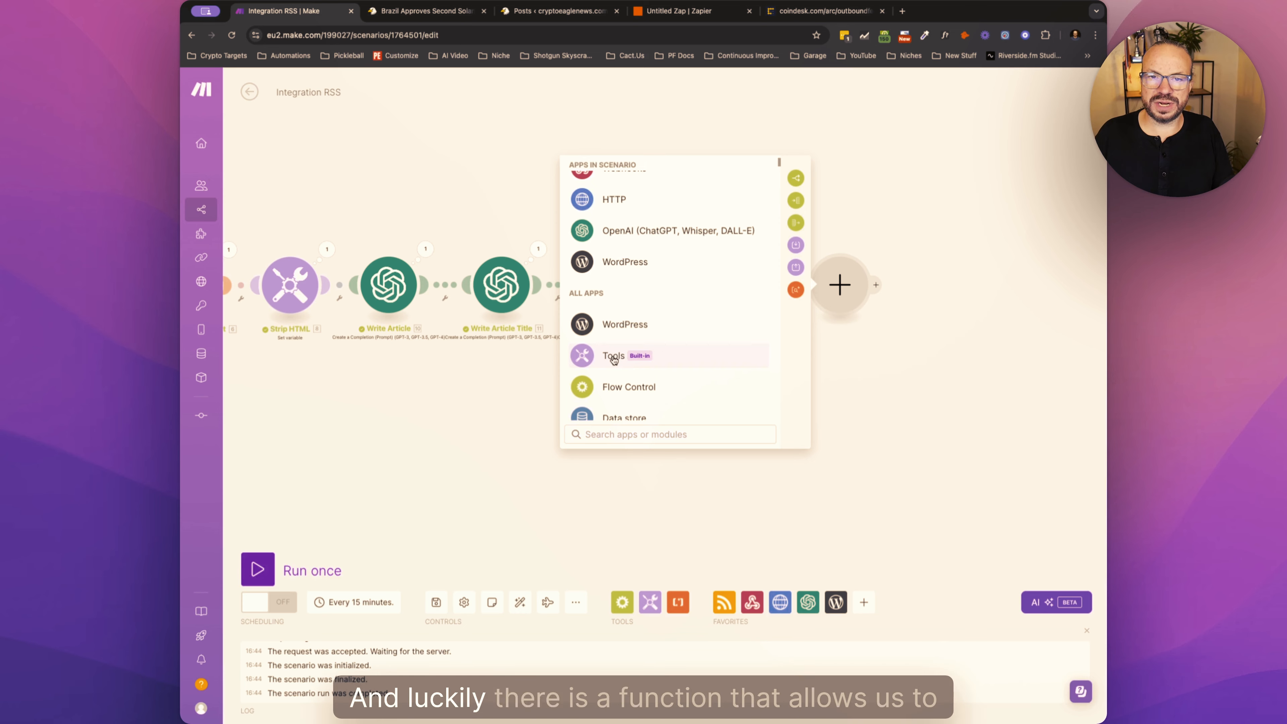
left_click(625, 359)
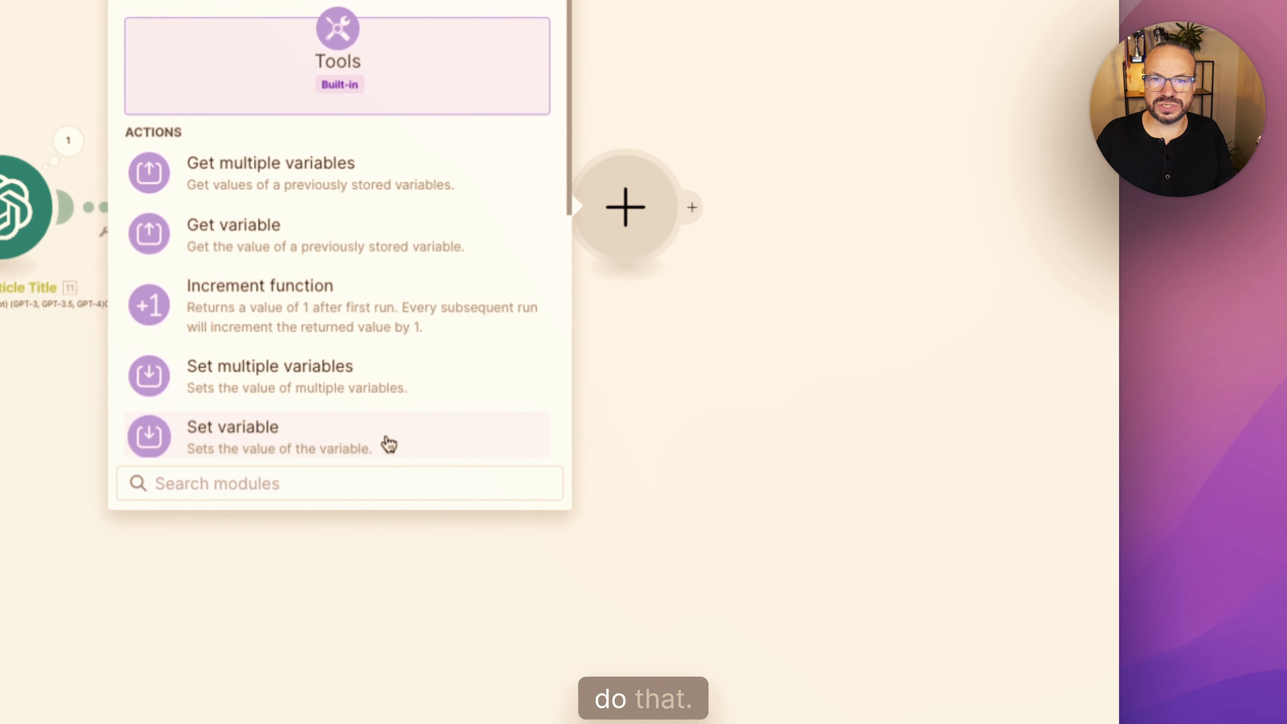
scroll(712, 413, "down", 2)
scroll(712, 413, "up", 2)
left_click(267, 446)
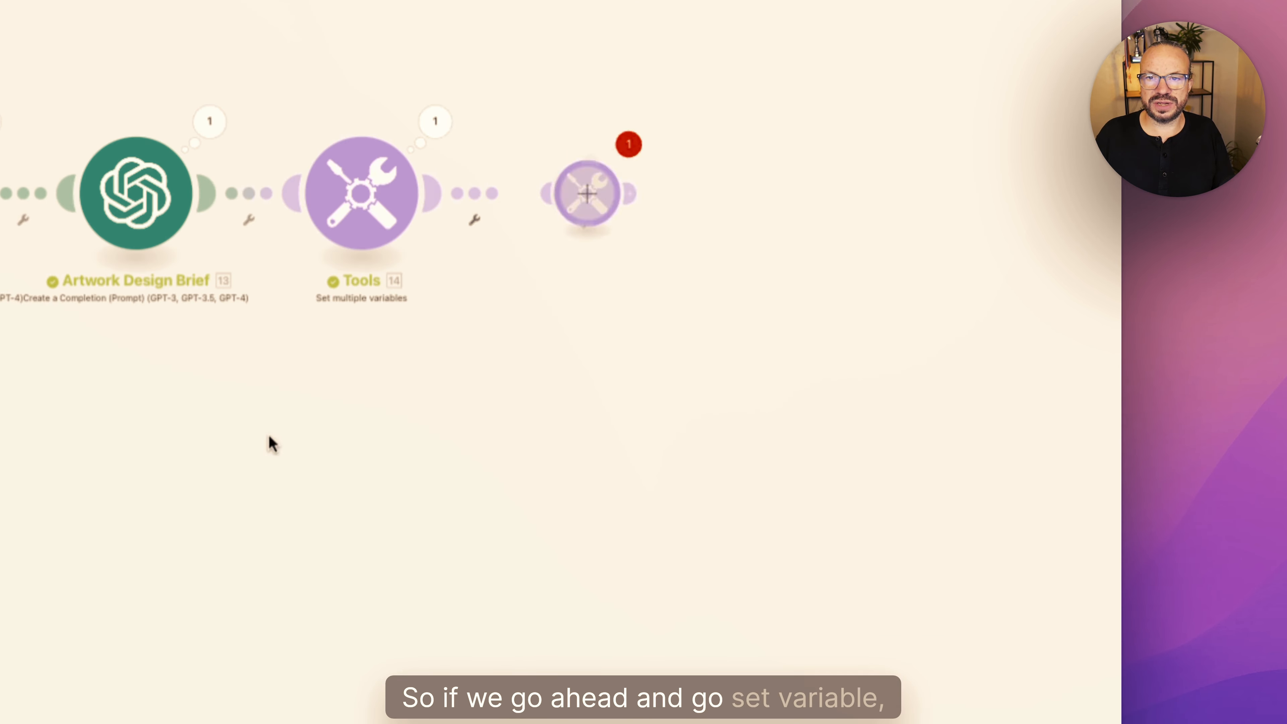
- Name the variable BlogCategories and paste the merge formula combining the nine category arrays, from Bitcoin to Solana, as its value
left_click(687, 172)
type("Blo")
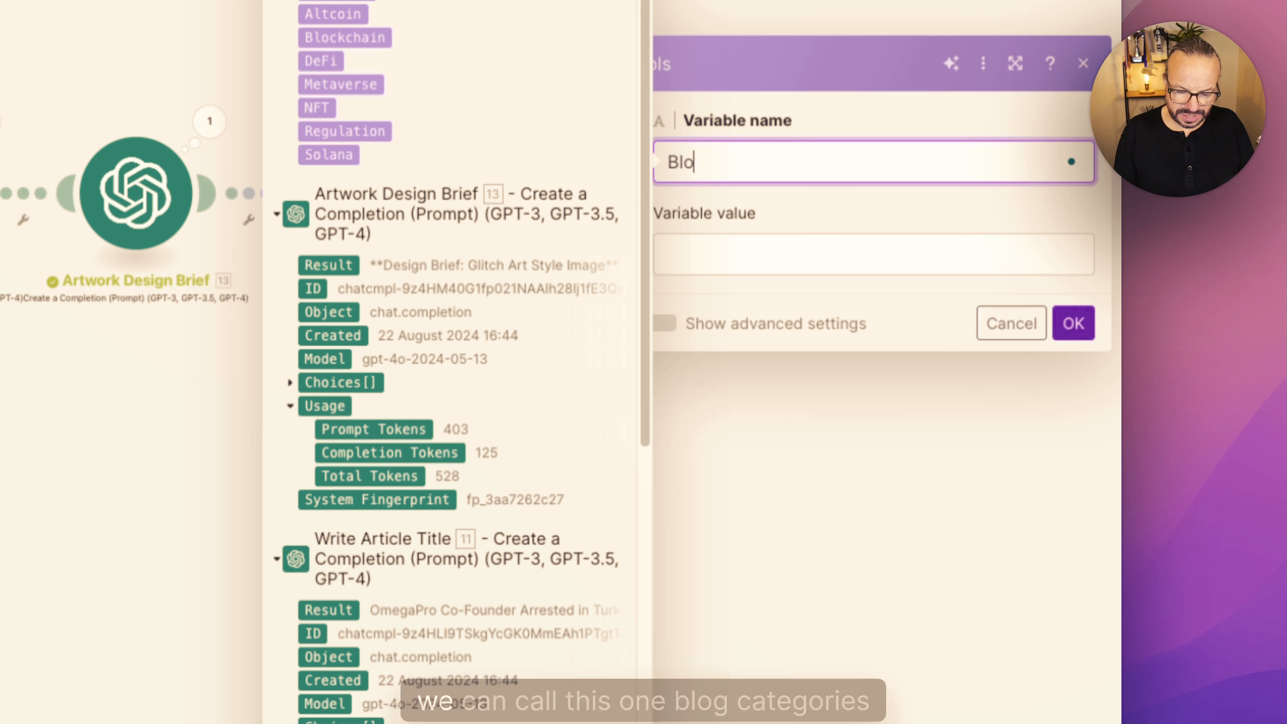
type("gCategories")
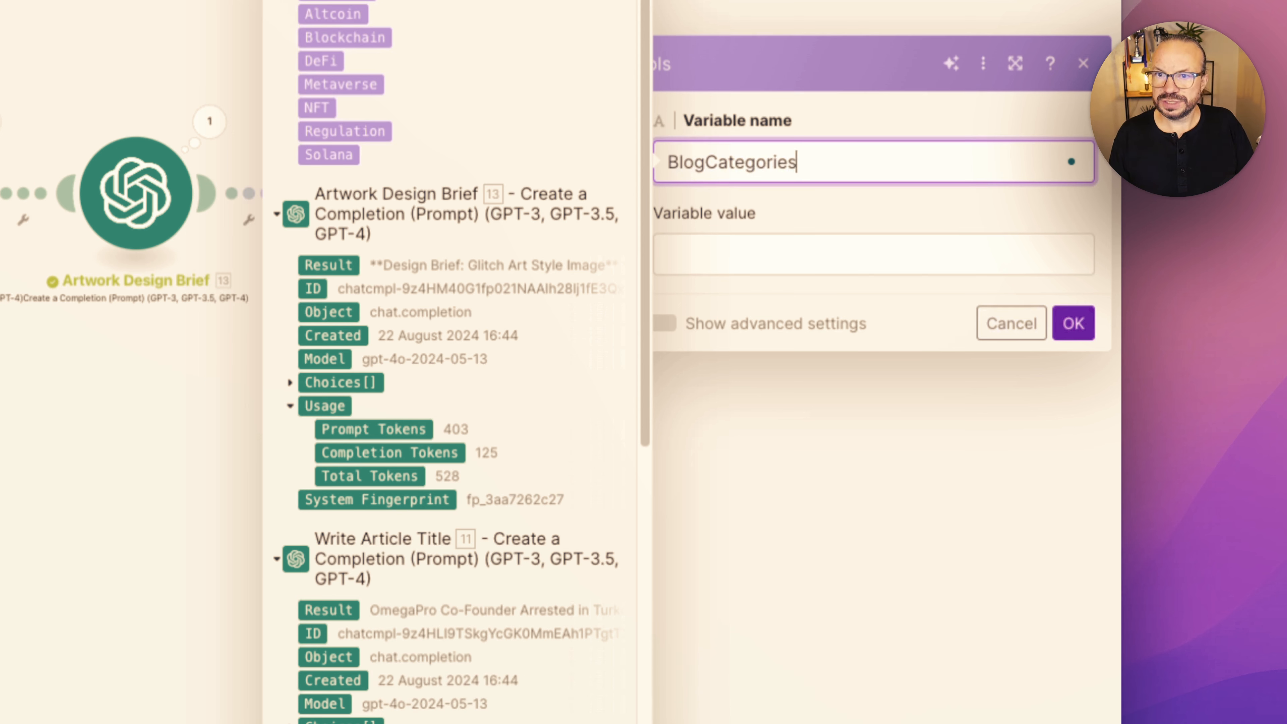
key("Tab")
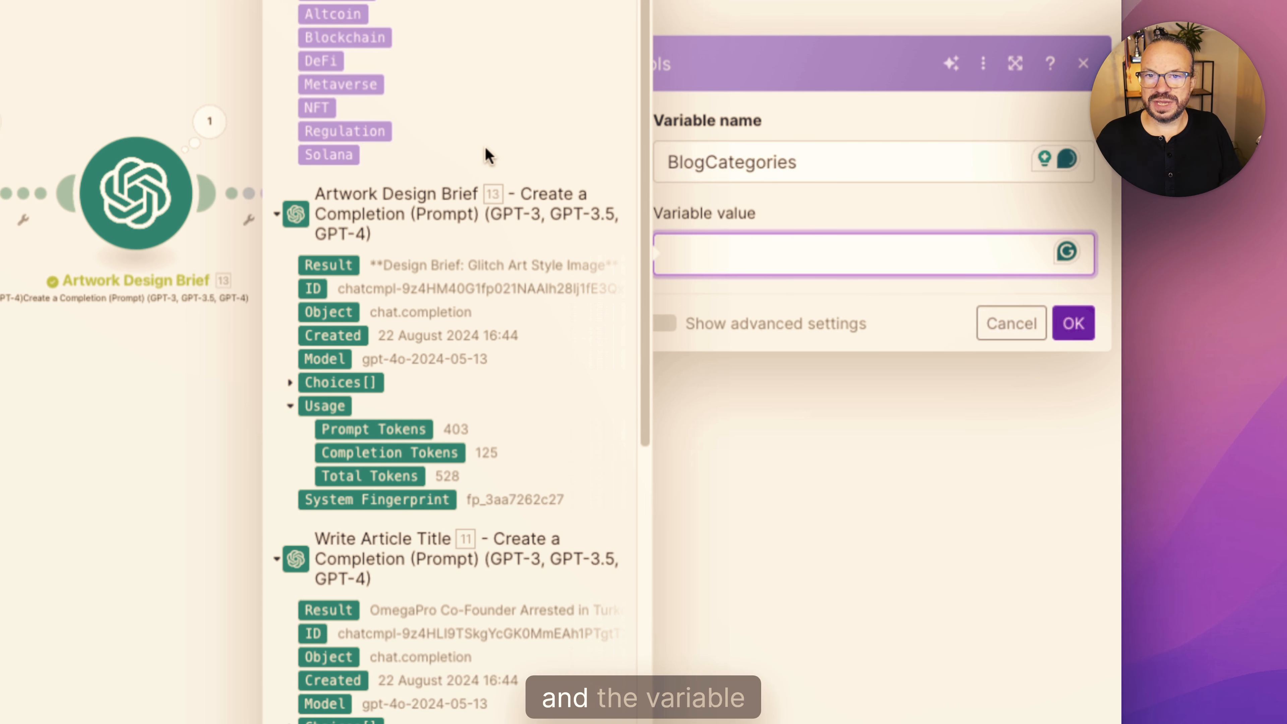
key("Escape")
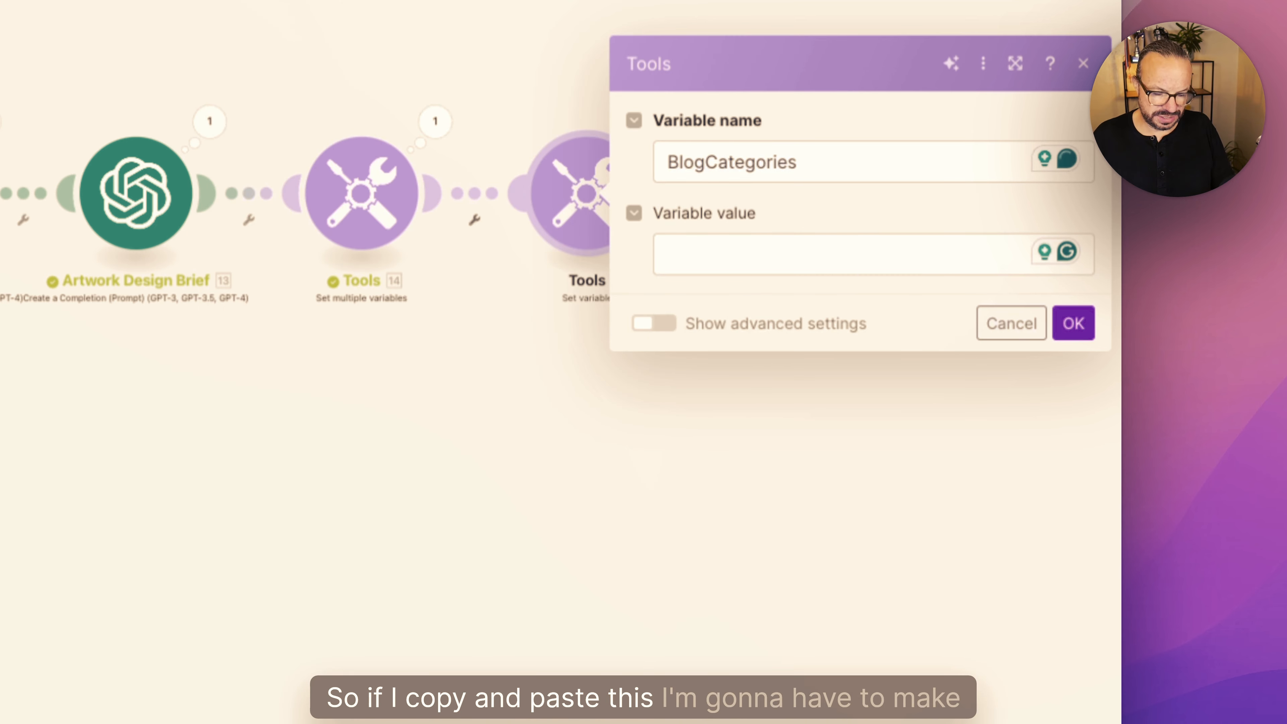
left_click(710, 251)
type("merge(50.Bitcoin;50.Ethereum;50.Altcoin;50.Blockchain;50.DeFi;50.Metaverse;50.NFT;50.Regulation;50.Solana)")
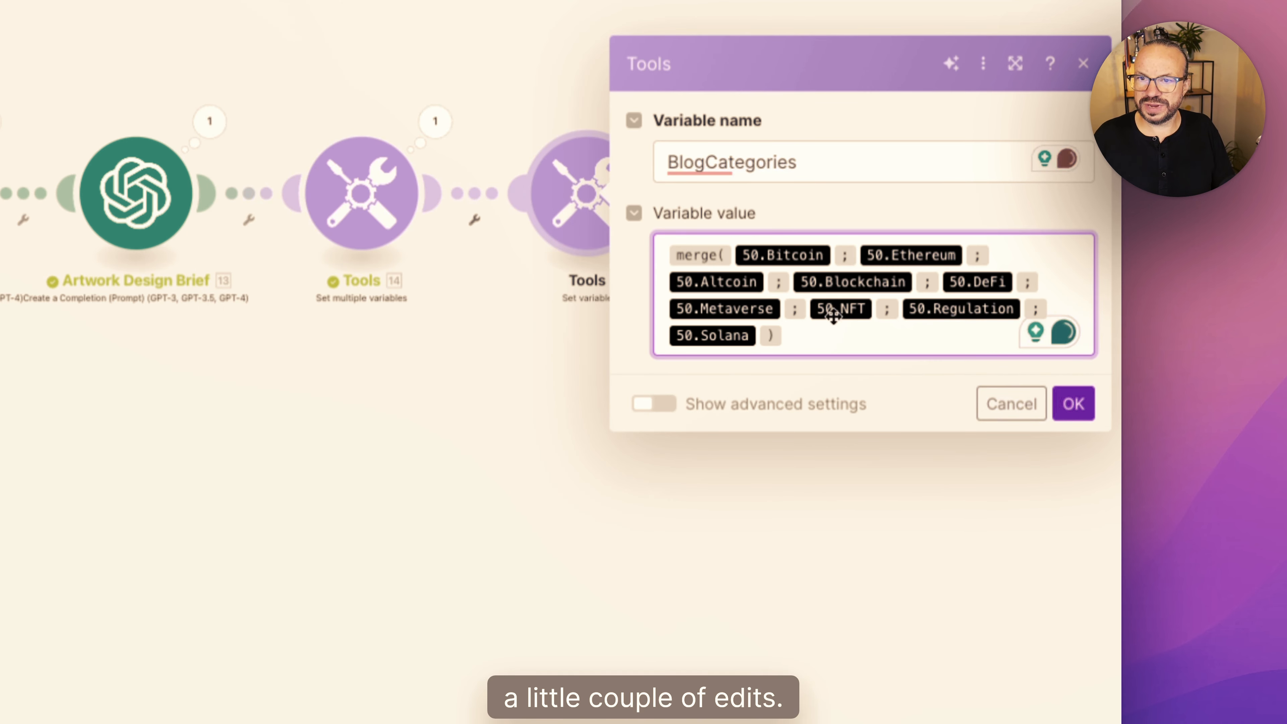
- Replace the nine arrays in the merge formula with the Bitcoin to Solana outputs of the Set multiple variables module and save the module
mouse_move(697, 254)
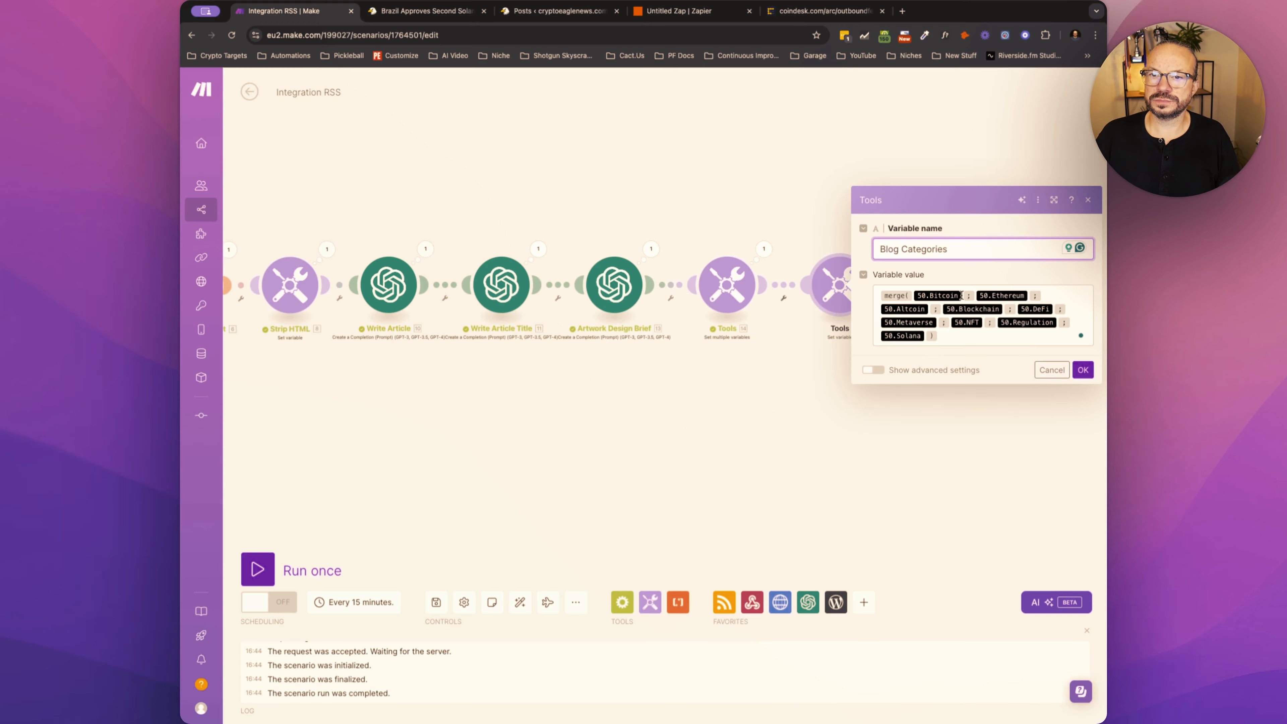
left_click(963, 296)
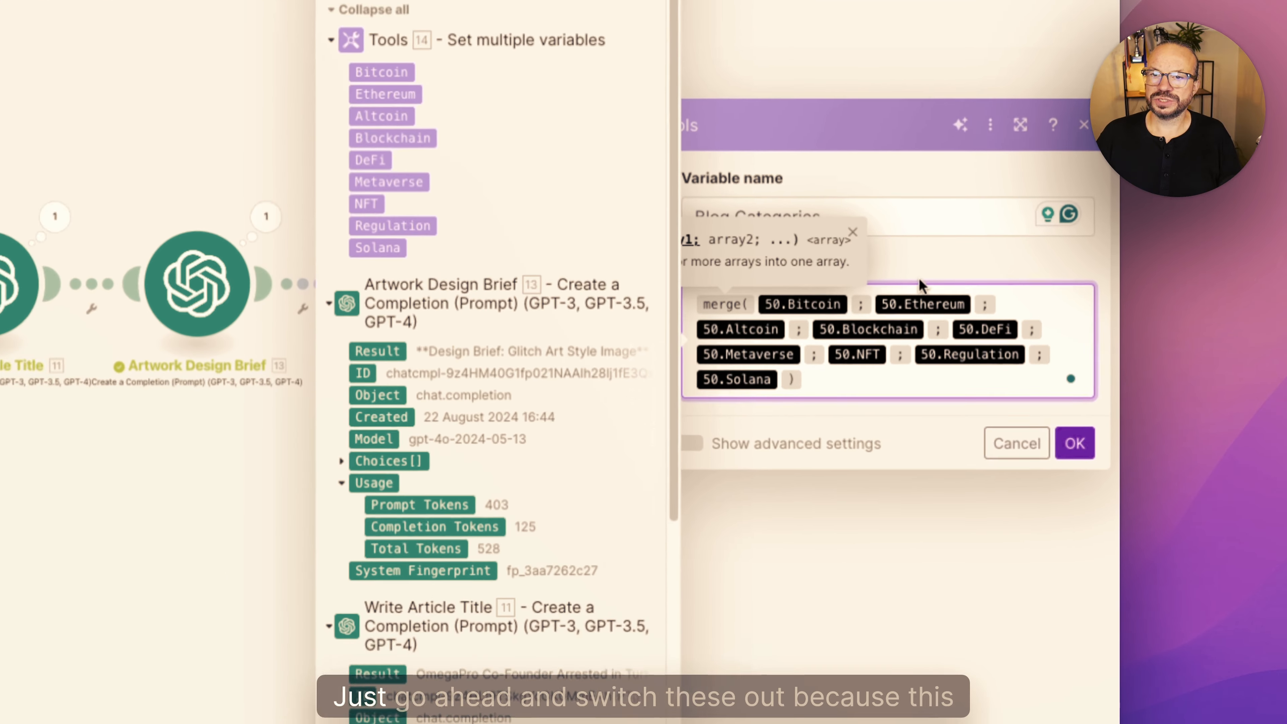
key("BackSpace")
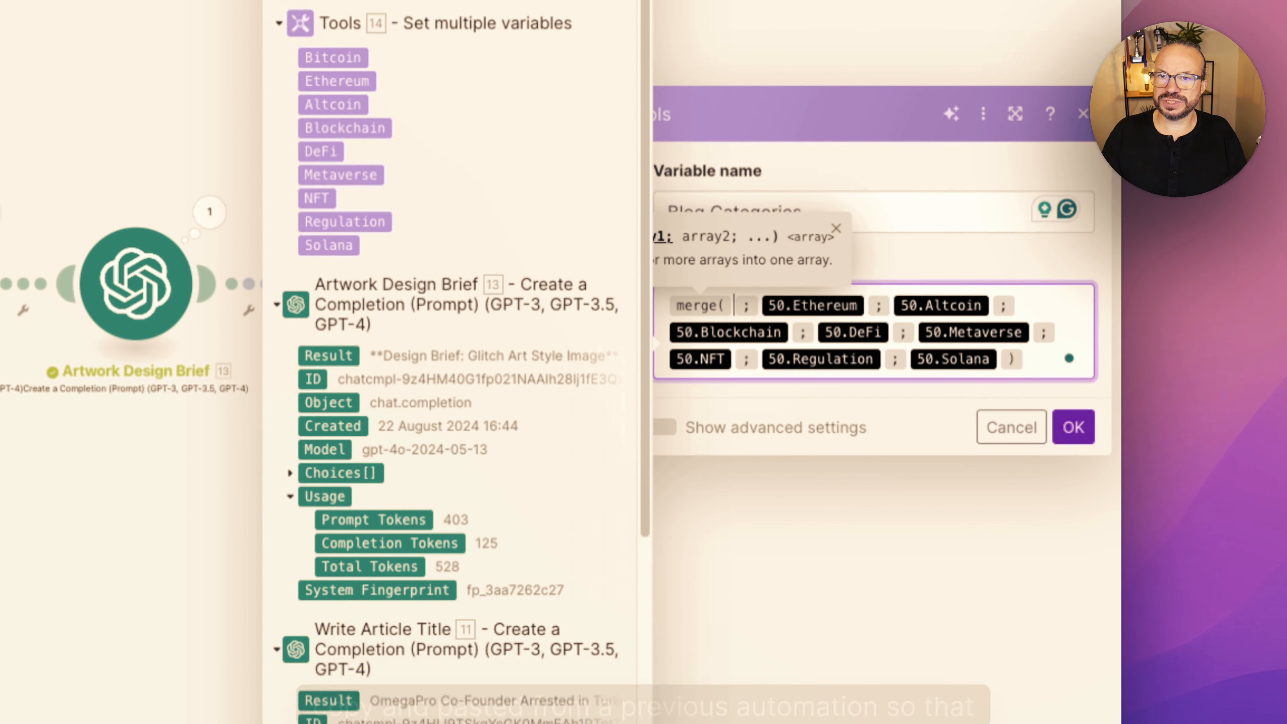
left_click(356, 57)
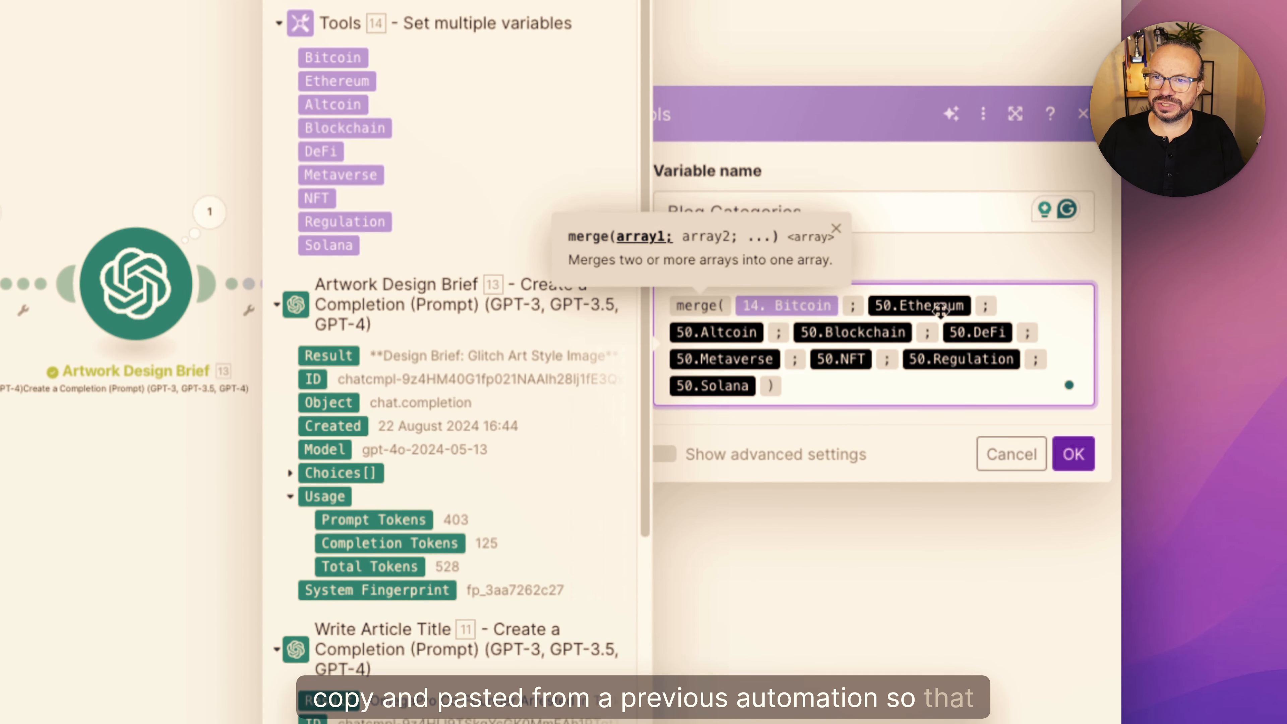
left_click(972, 309)
key("BackSpace")
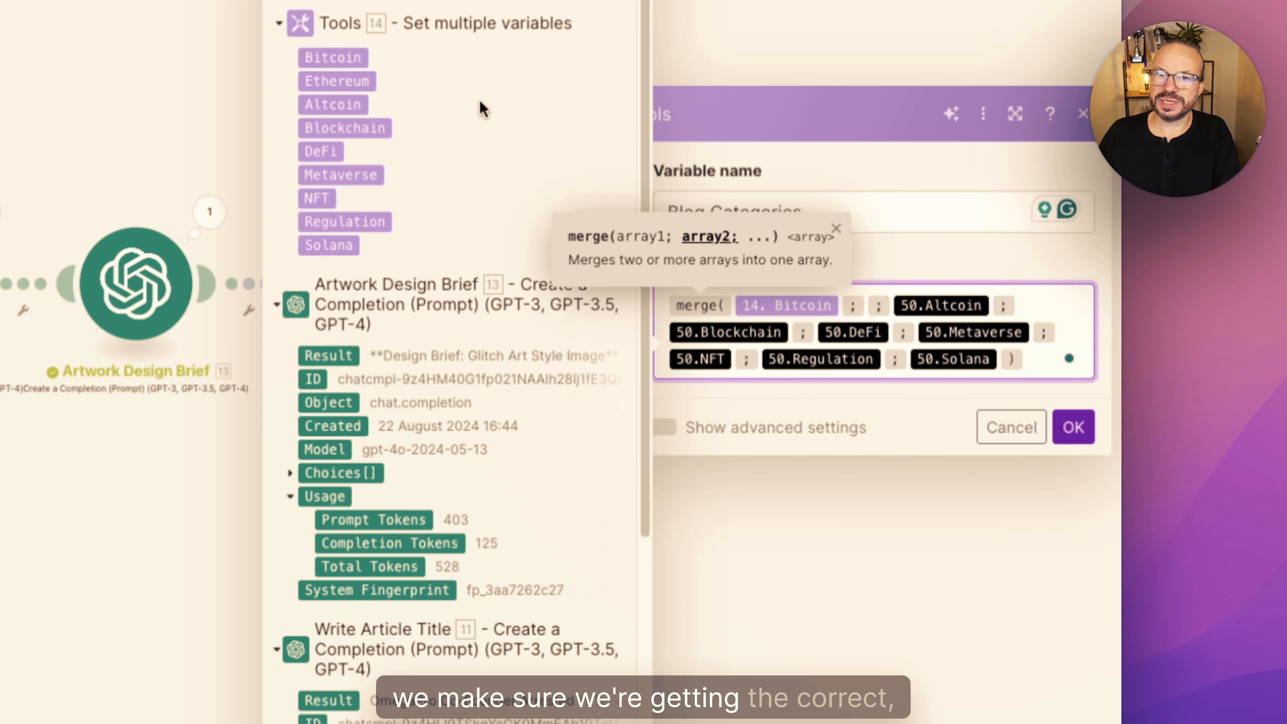
left_click(357, 82)
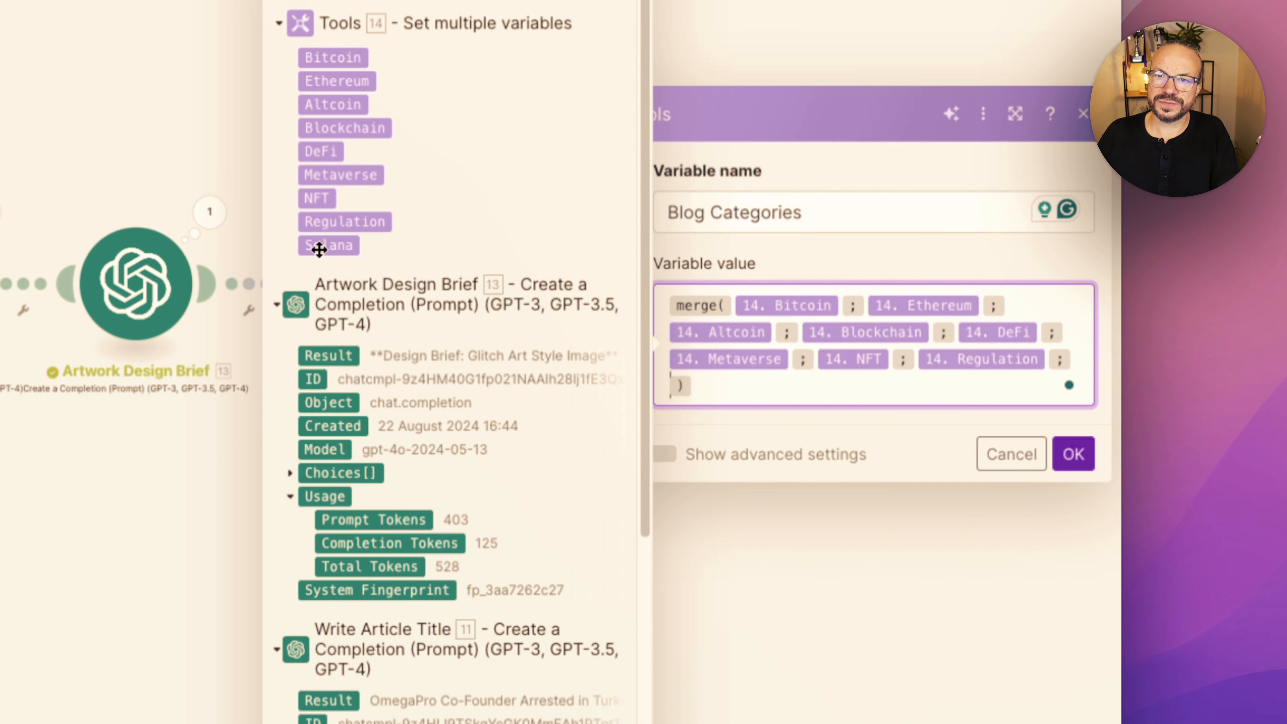
left_click(319, 248)
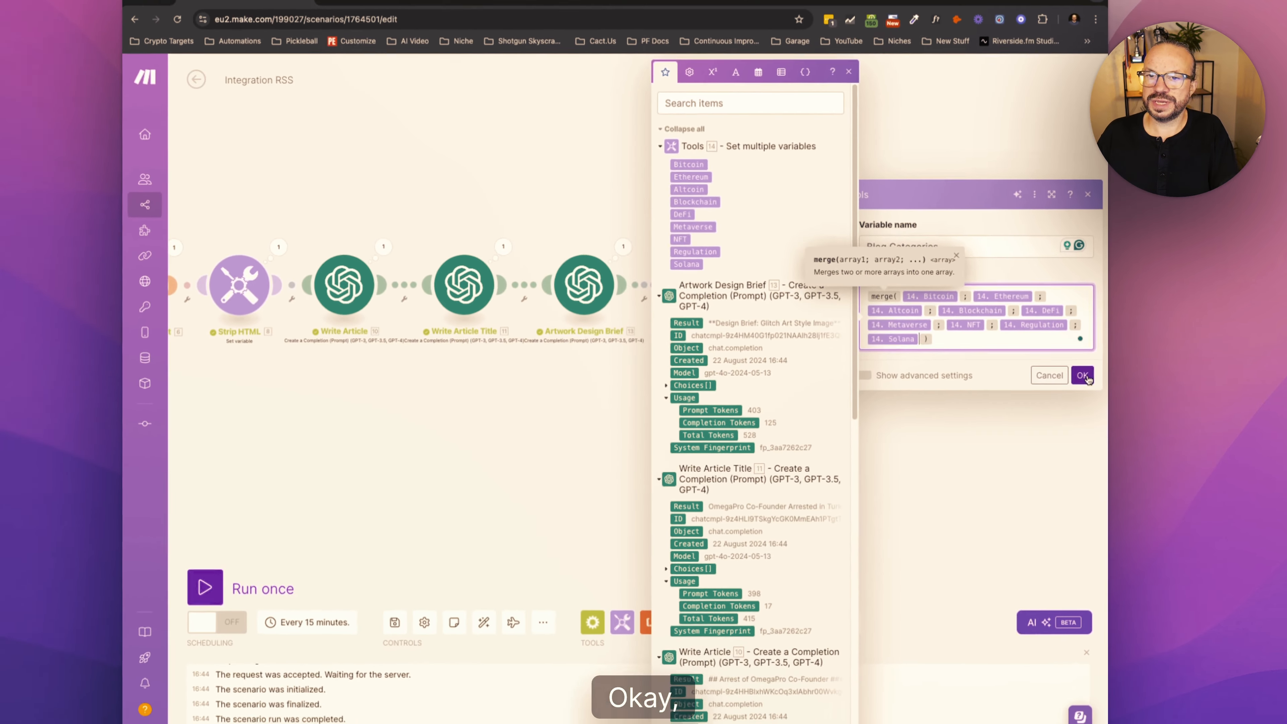
left_click(1074, 454)
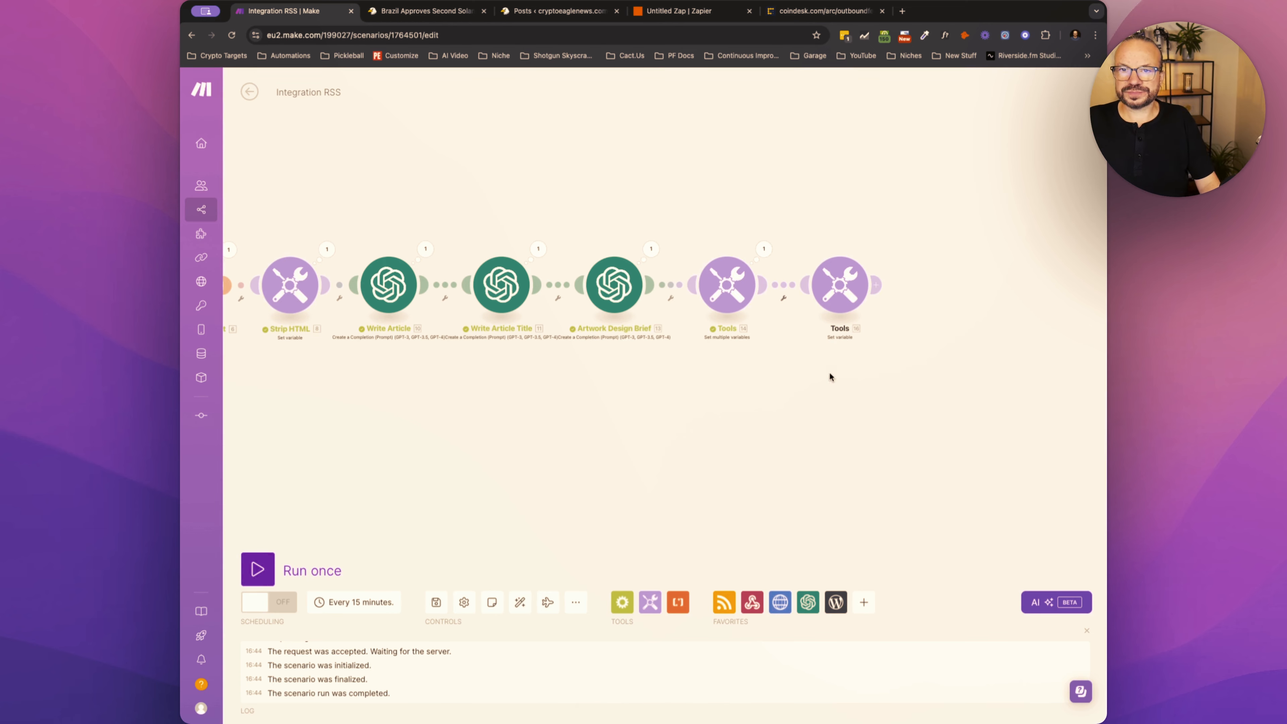
- Inspect the Ethereum, Blockchain and Regulation arrays in the last run's output of the Set multiple variables module
left_click_drag(420, 451, 606, 445)
left_click_drag(886, 370, 785, 401)
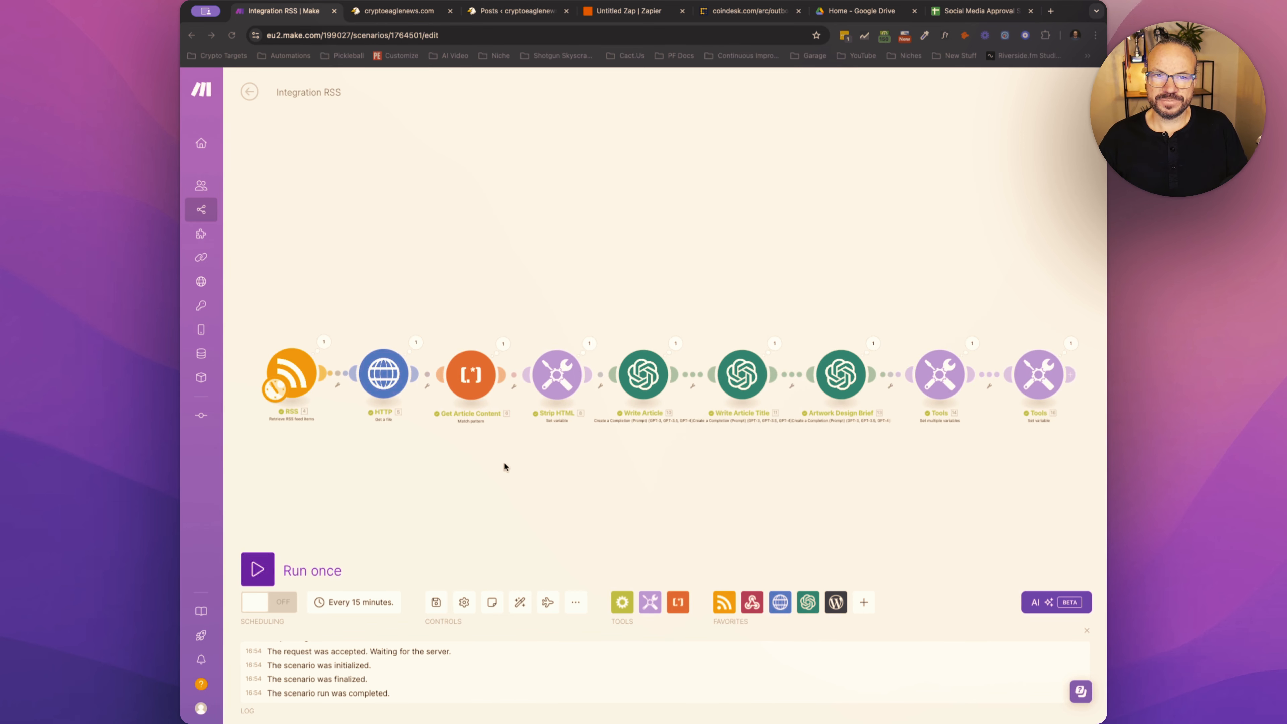
scroll(557, 439, "up", 5)
scroll(556, 439, "down", 2)
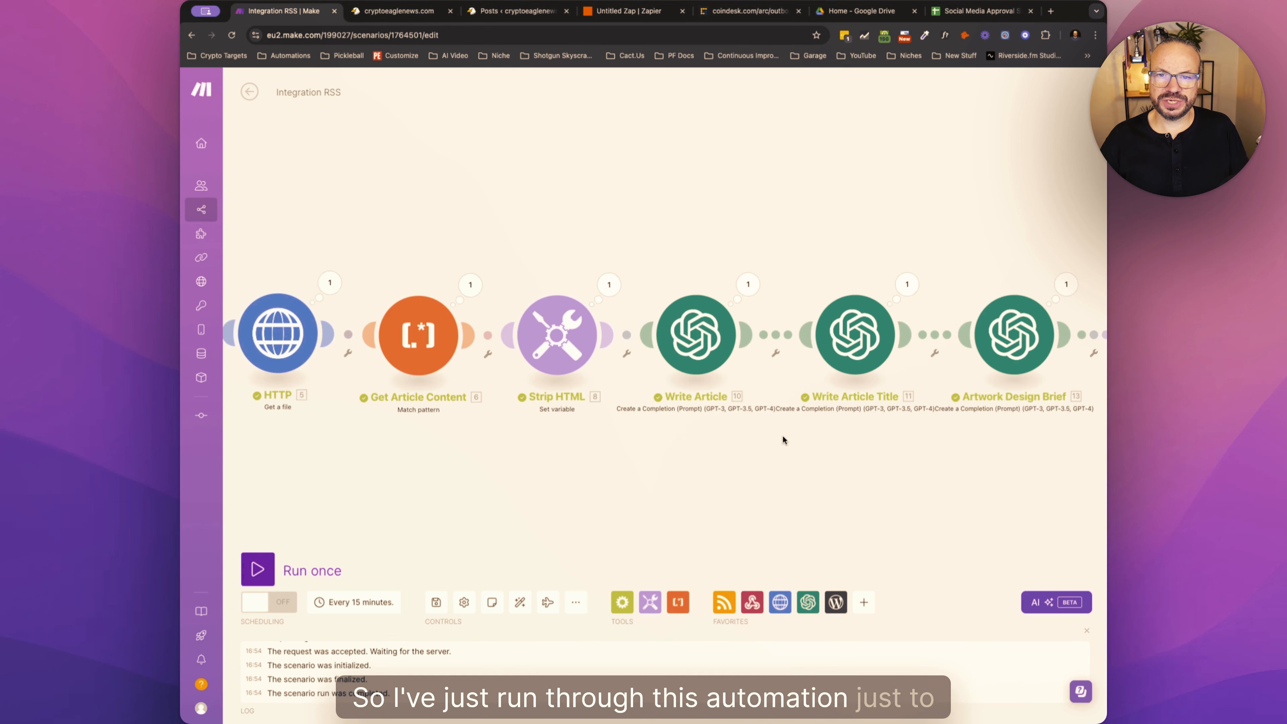
left_click_drag(782, 438, 411, 418)
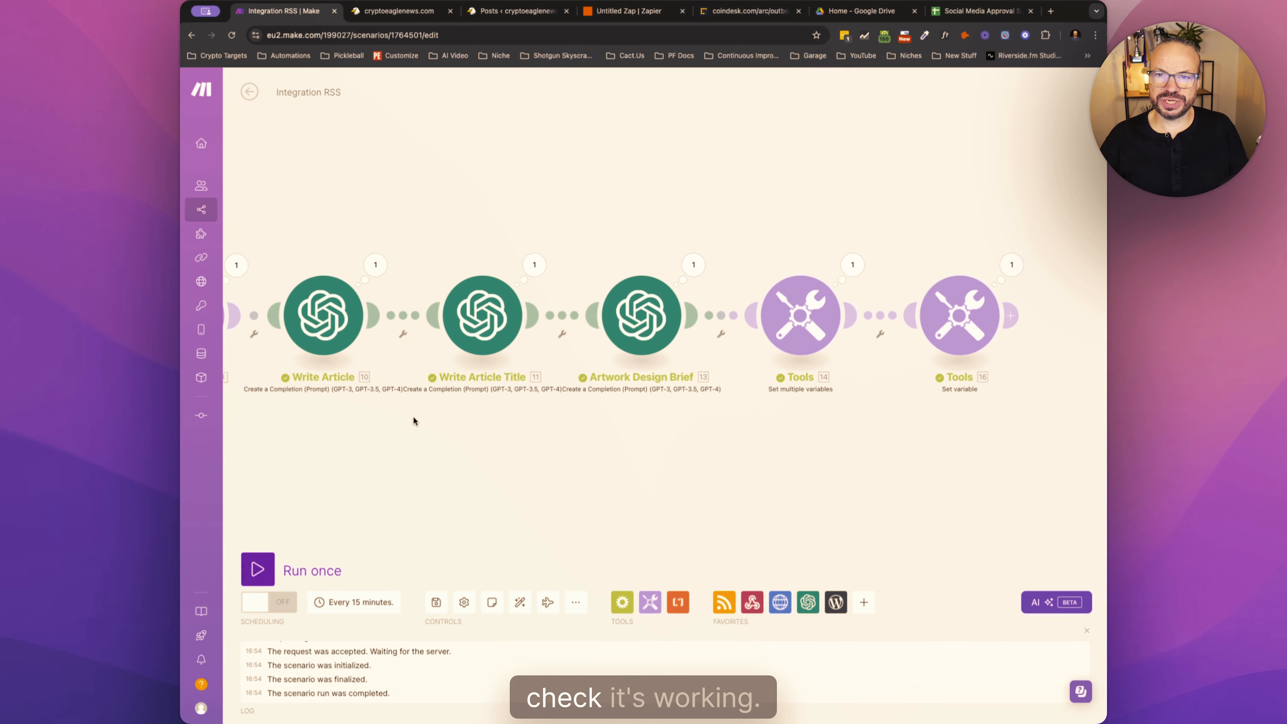
left_click(841, 256)
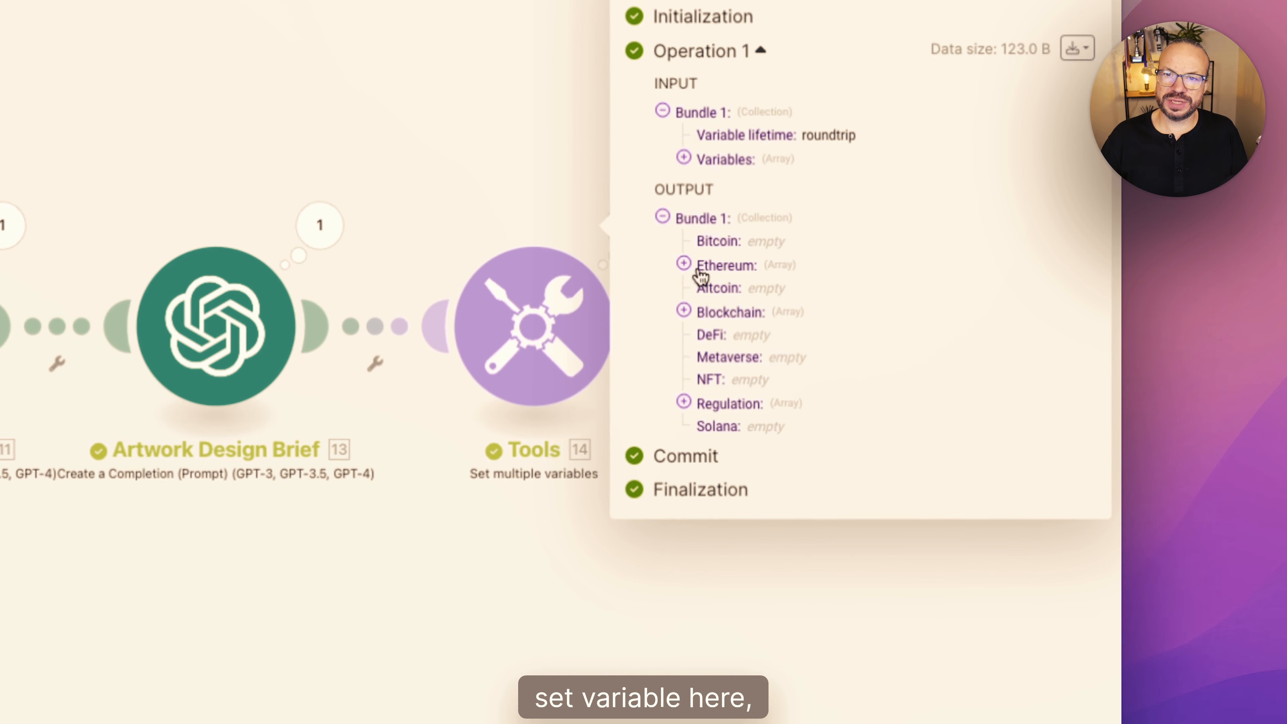
left_click(726, 265)
left_click(685, 326)
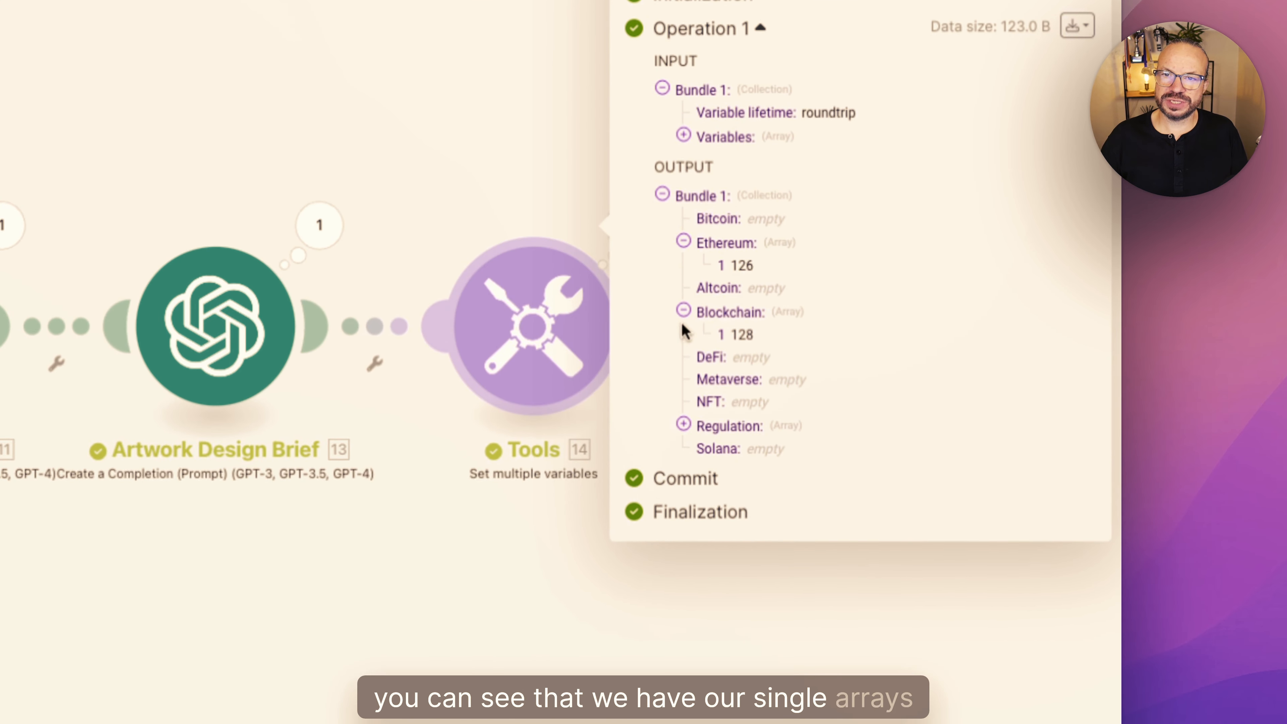
left_click(684, 426)
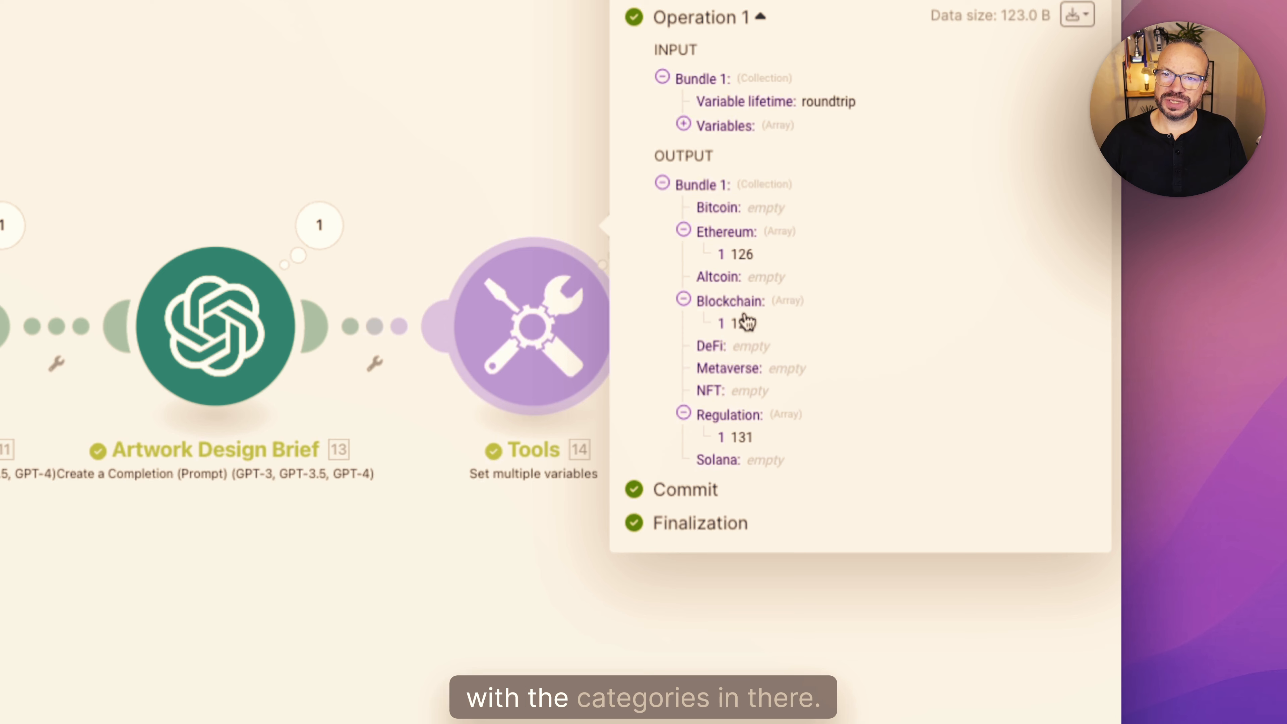
left_click(575, 556)
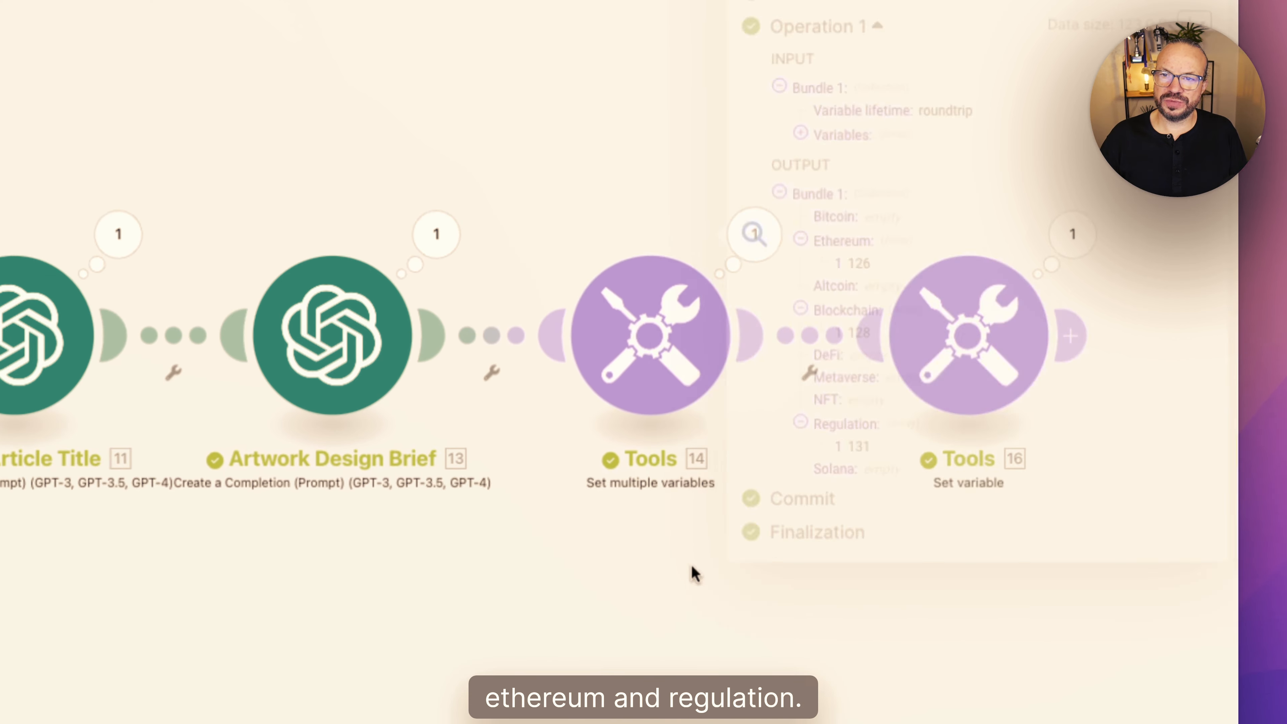
- Examine the items of the merged Blog Categories array in the last run's output of the Set variable module
left_click(1072, 233)
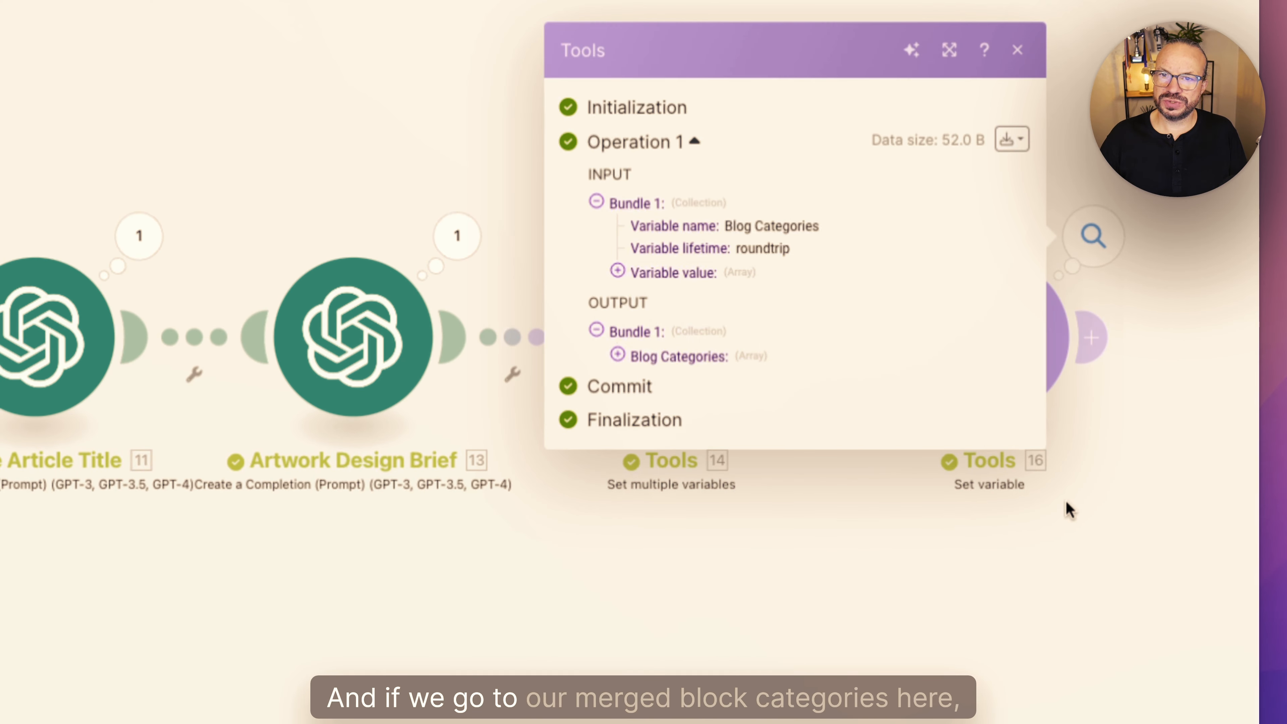
left_click(370, 408)
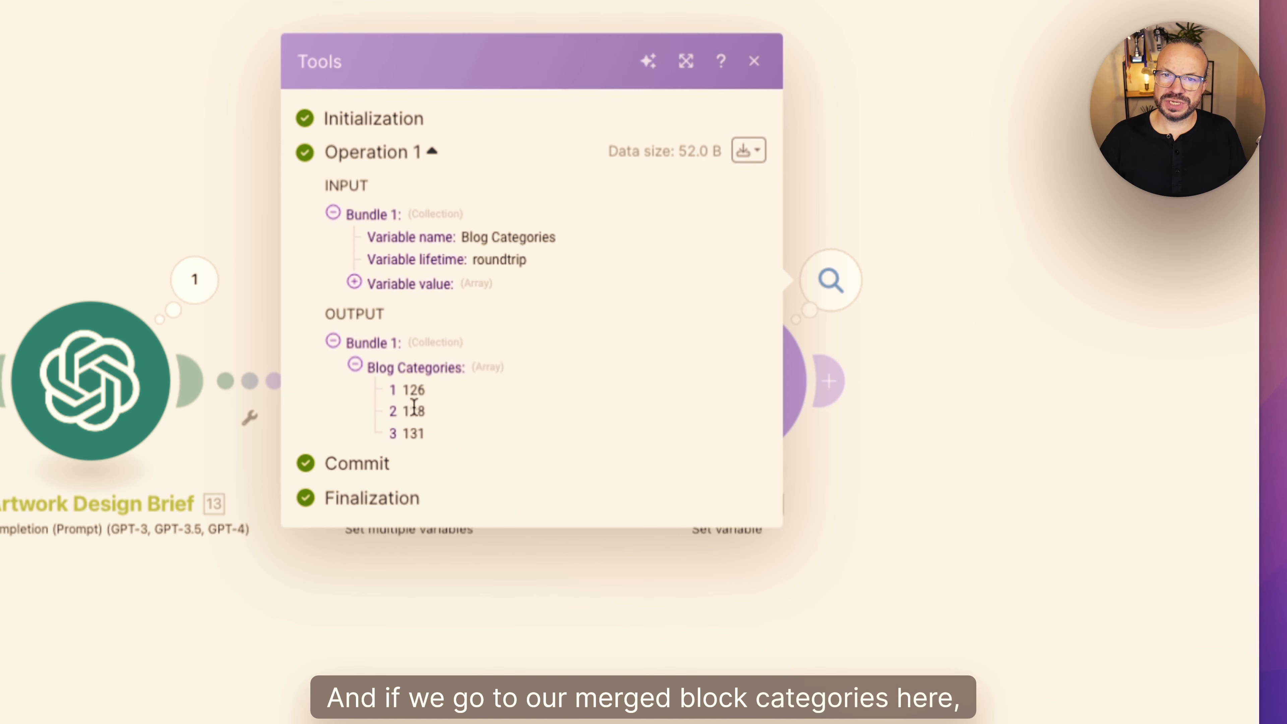
left_click(472, 369)
left_click(473, 369)
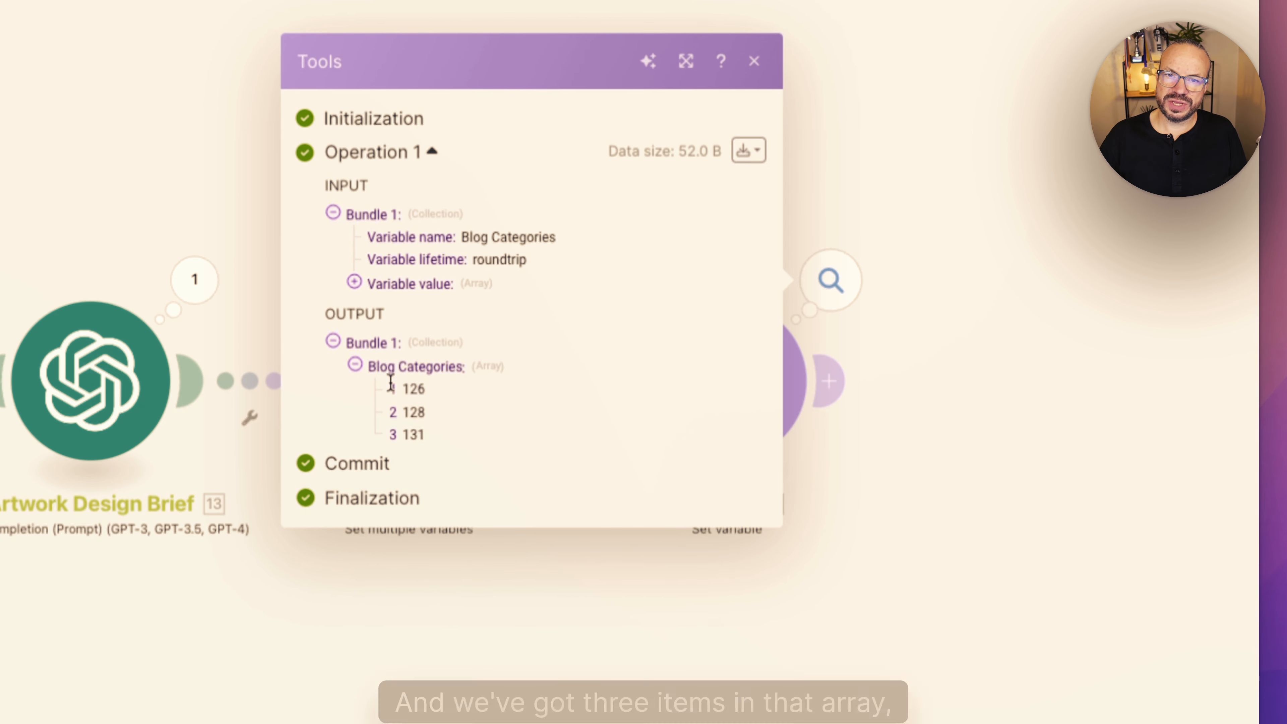
left_click_drag(391, 383, 411, 402)
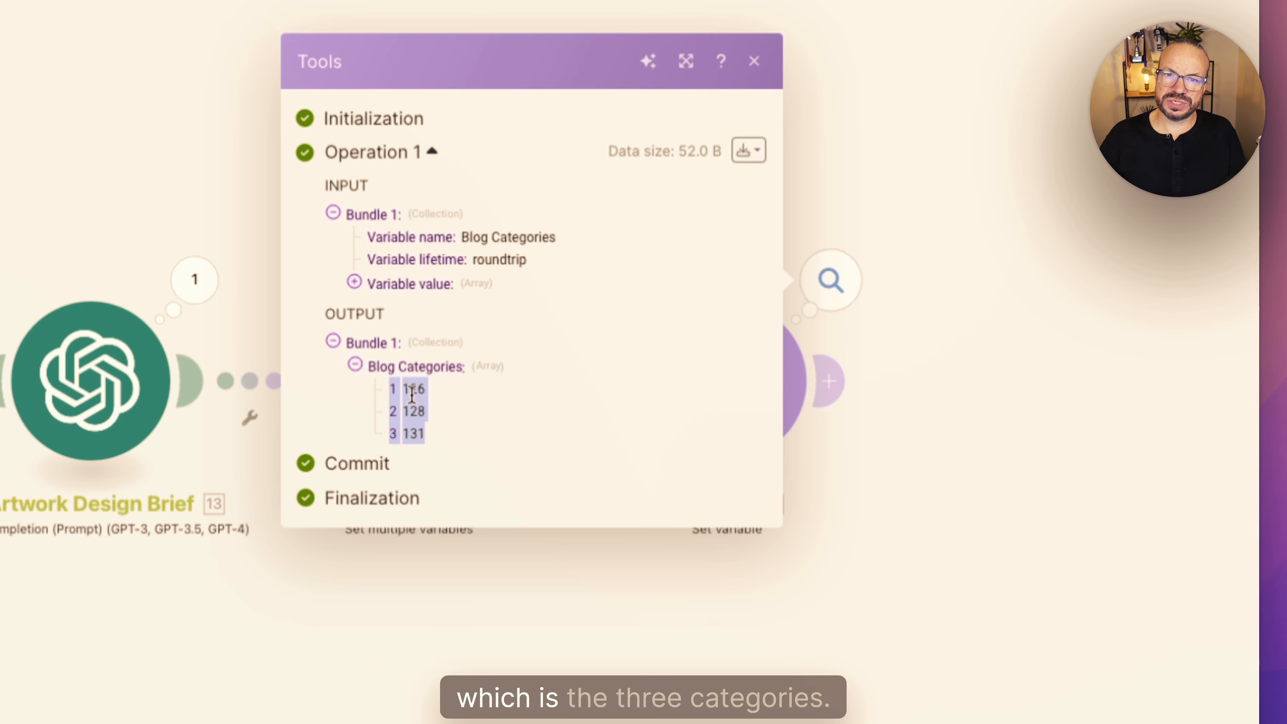
left_click(853, 504)
- Add a WordPress Create a Post module after the Set variable module
left_click_drag(771, 486, 509, 439)
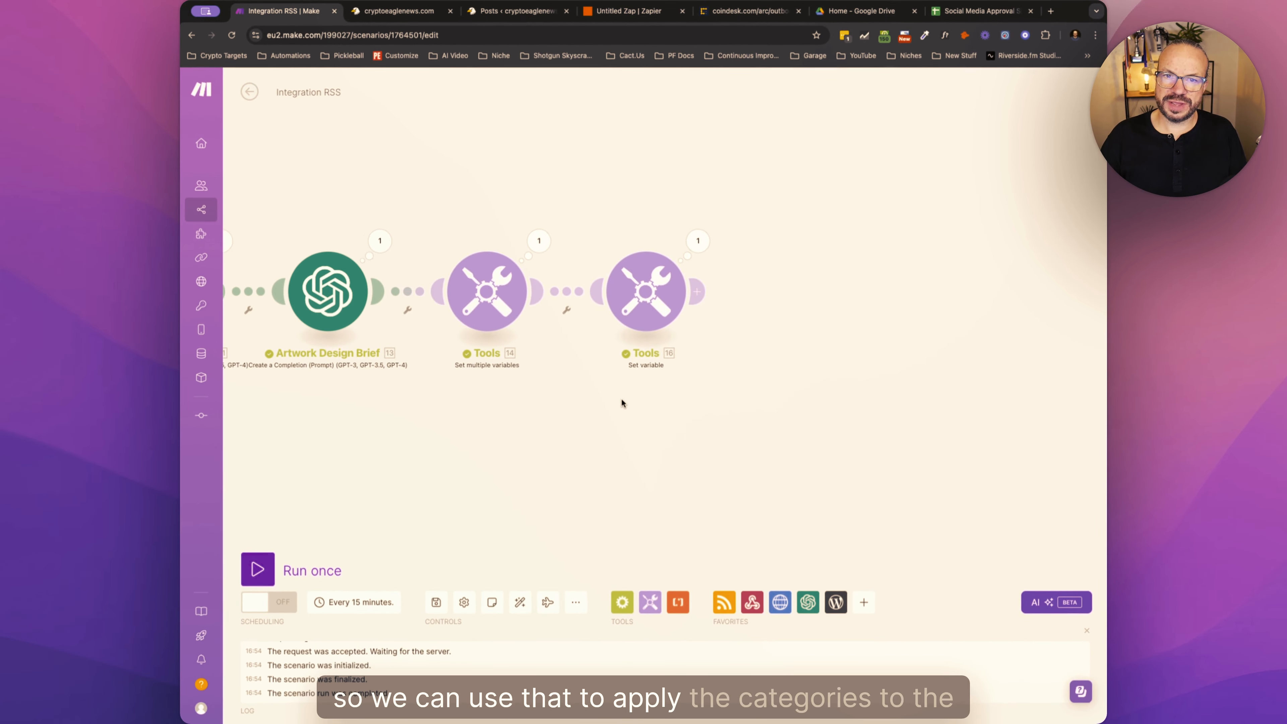
left_click_drag(621, 399, 597, 406)
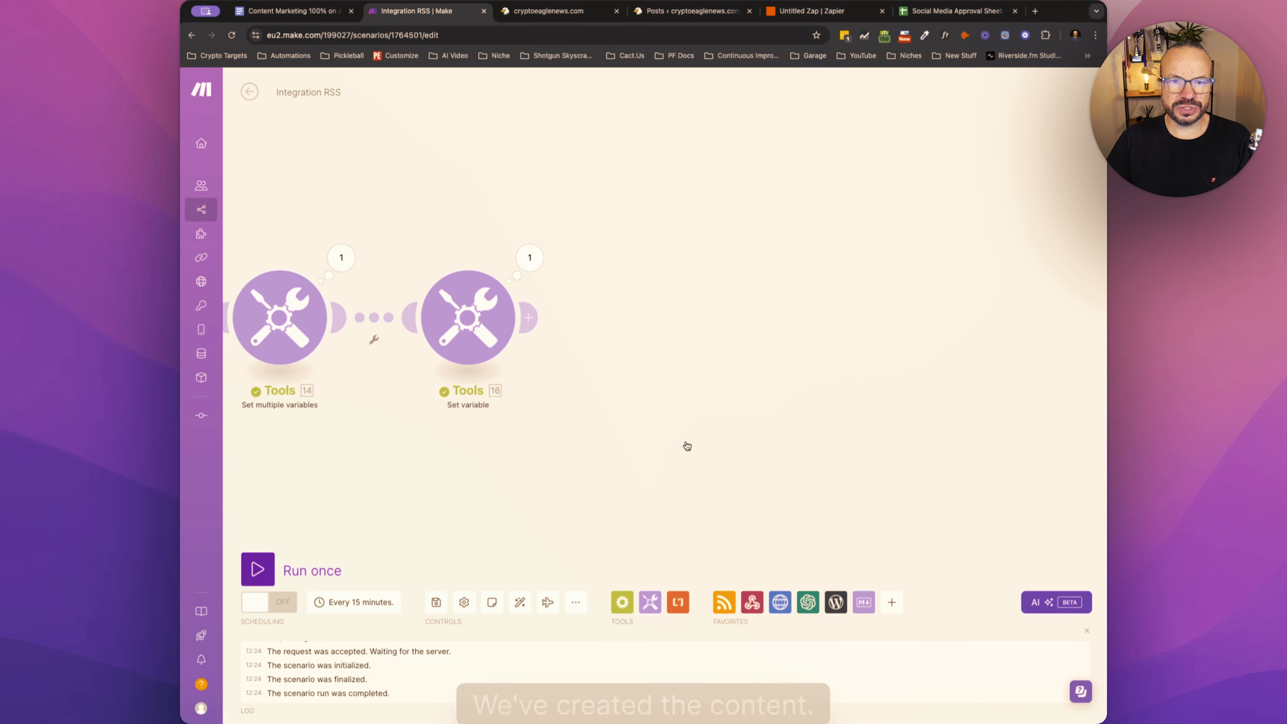
left_click_drag(630, 446, 665, 425)
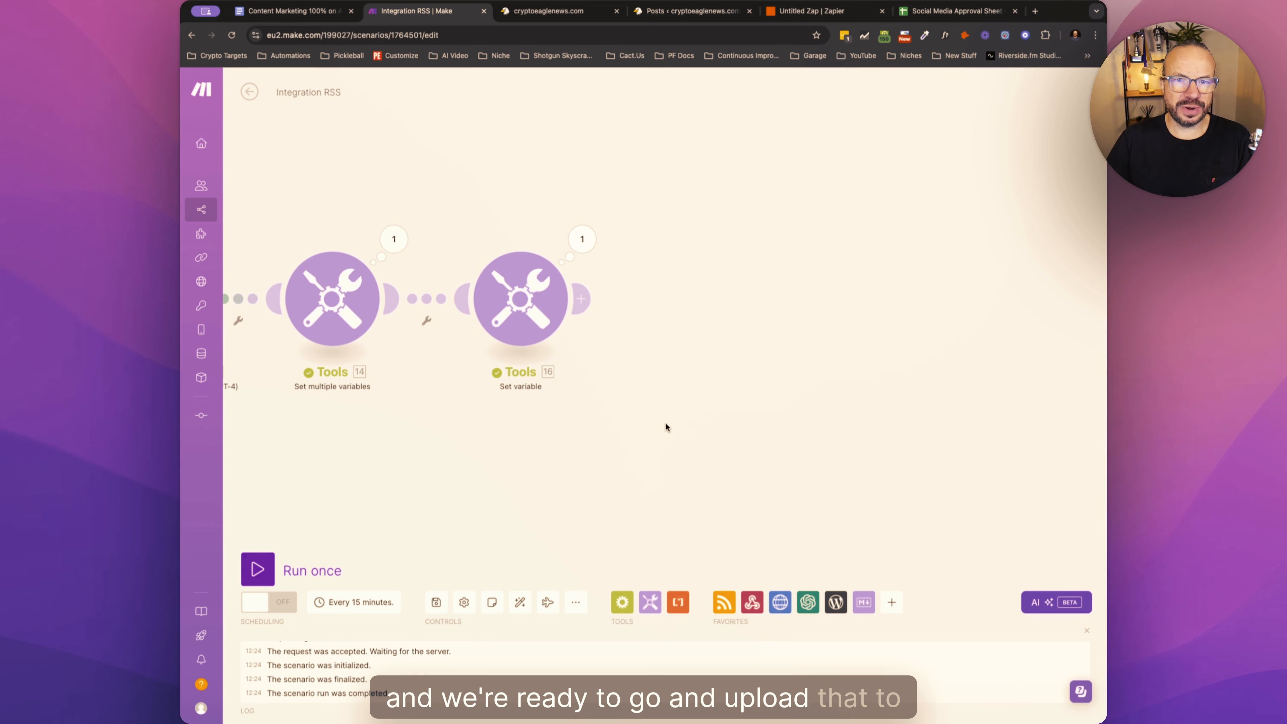
left_click(586, 298)
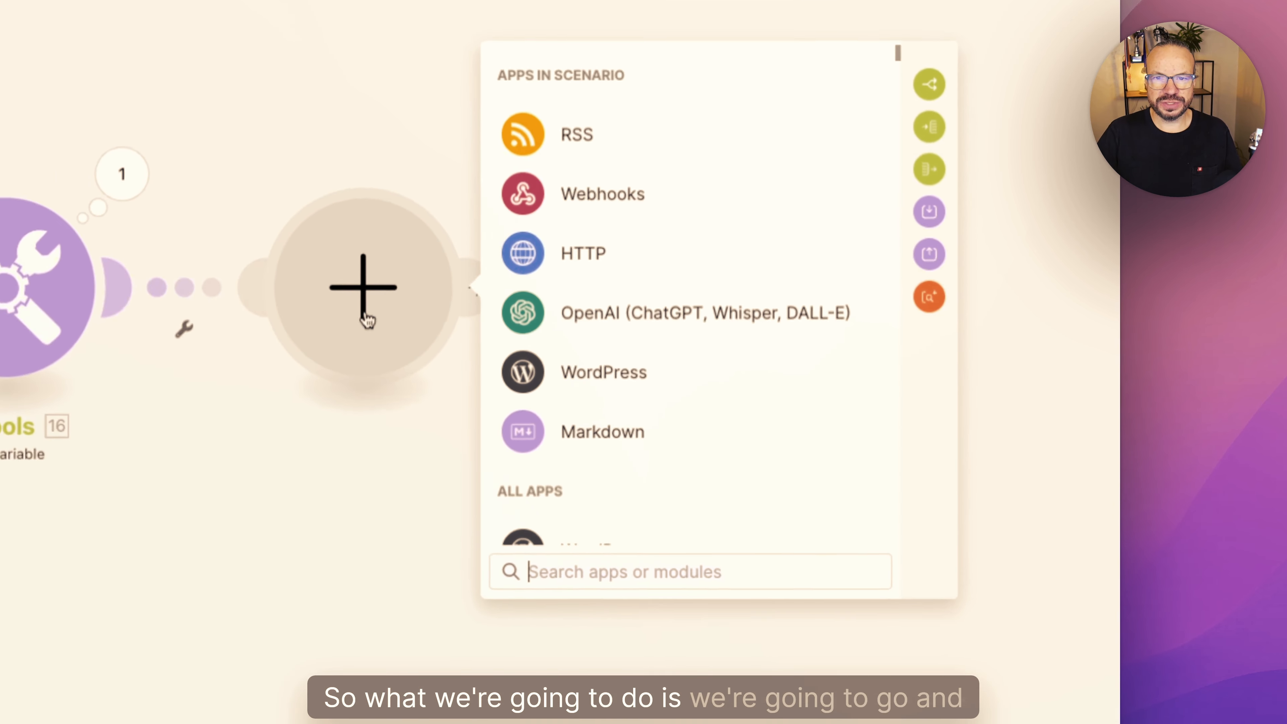
left_click(556, 388)
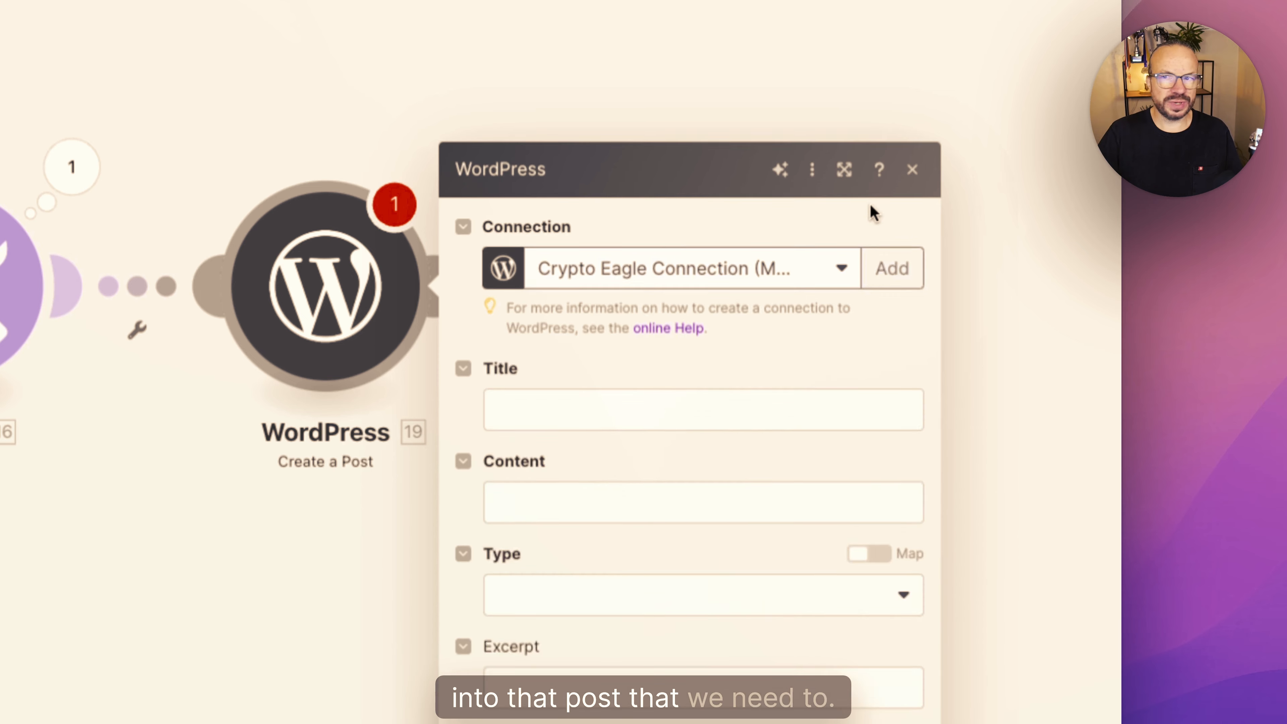
- Map the WordPress post's Title to the Result of the Write Article Title module
scroll(563, 254, "down", 5)
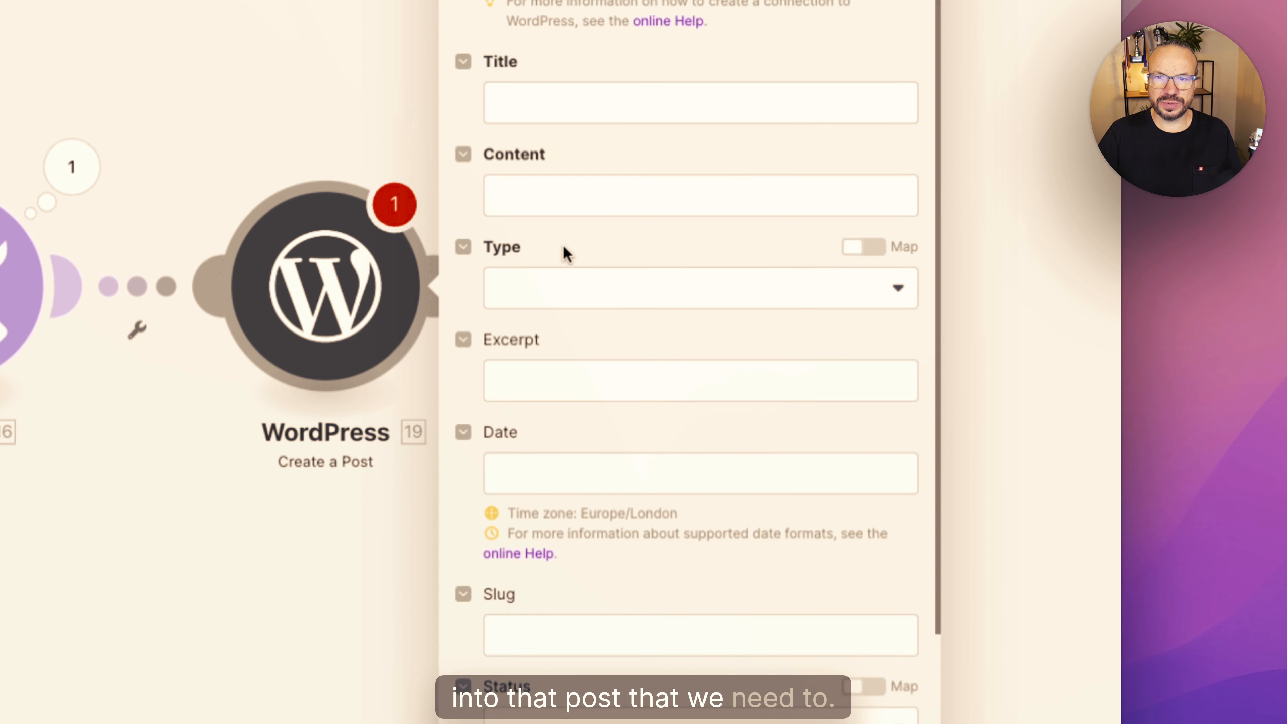
left_click(532, 103)
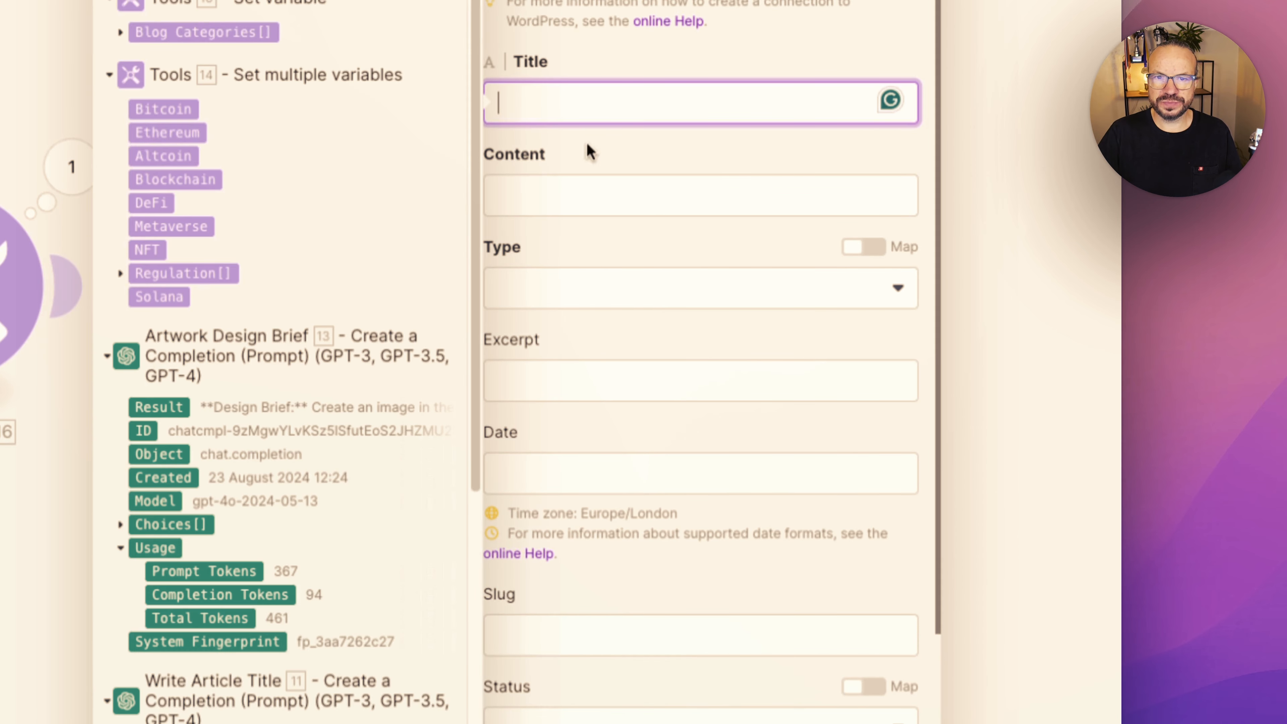
scroll(210, 652, "down", 10)
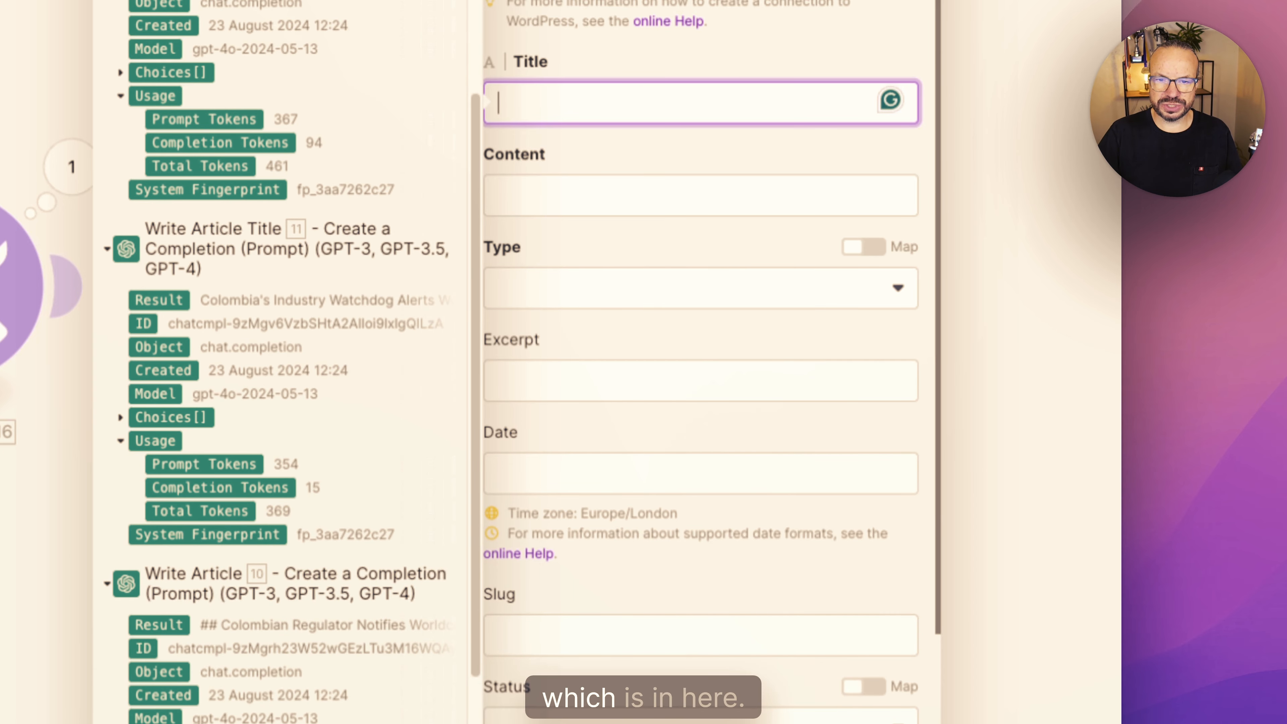
scroll(183, 688, "down", 5)
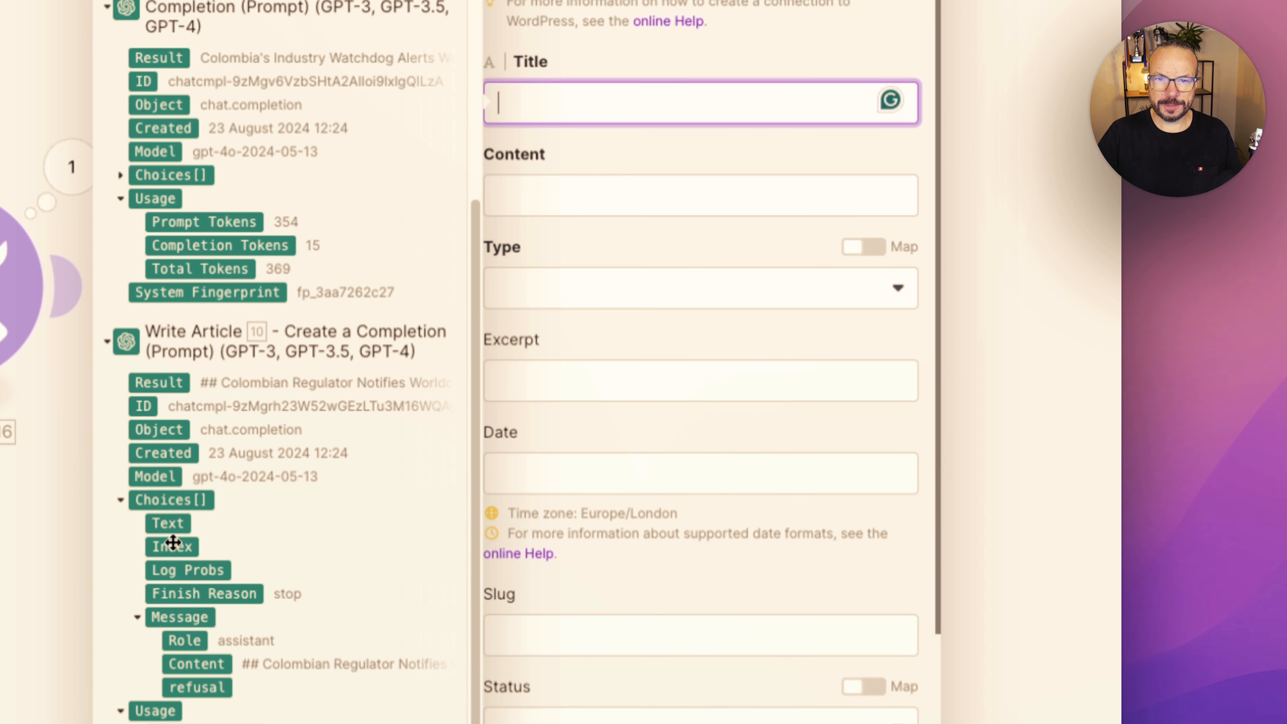
scroll(173, 542, "up", 3)
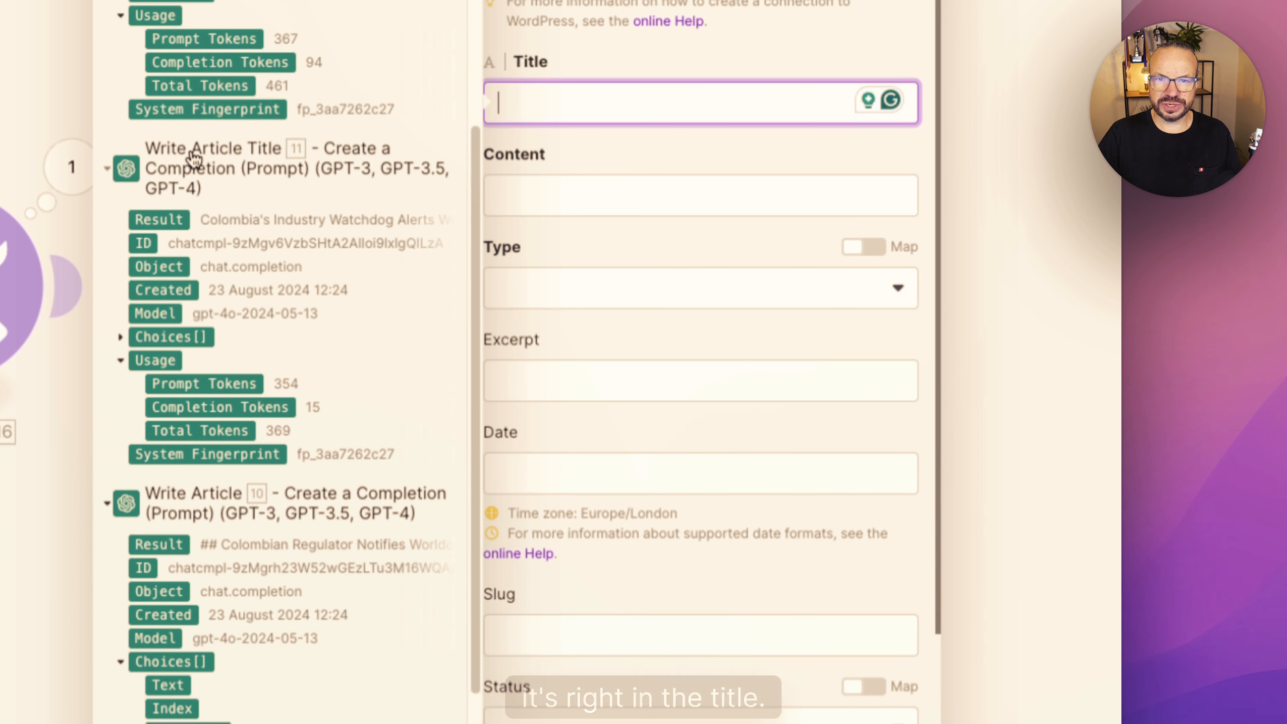
left_click(122, 337)
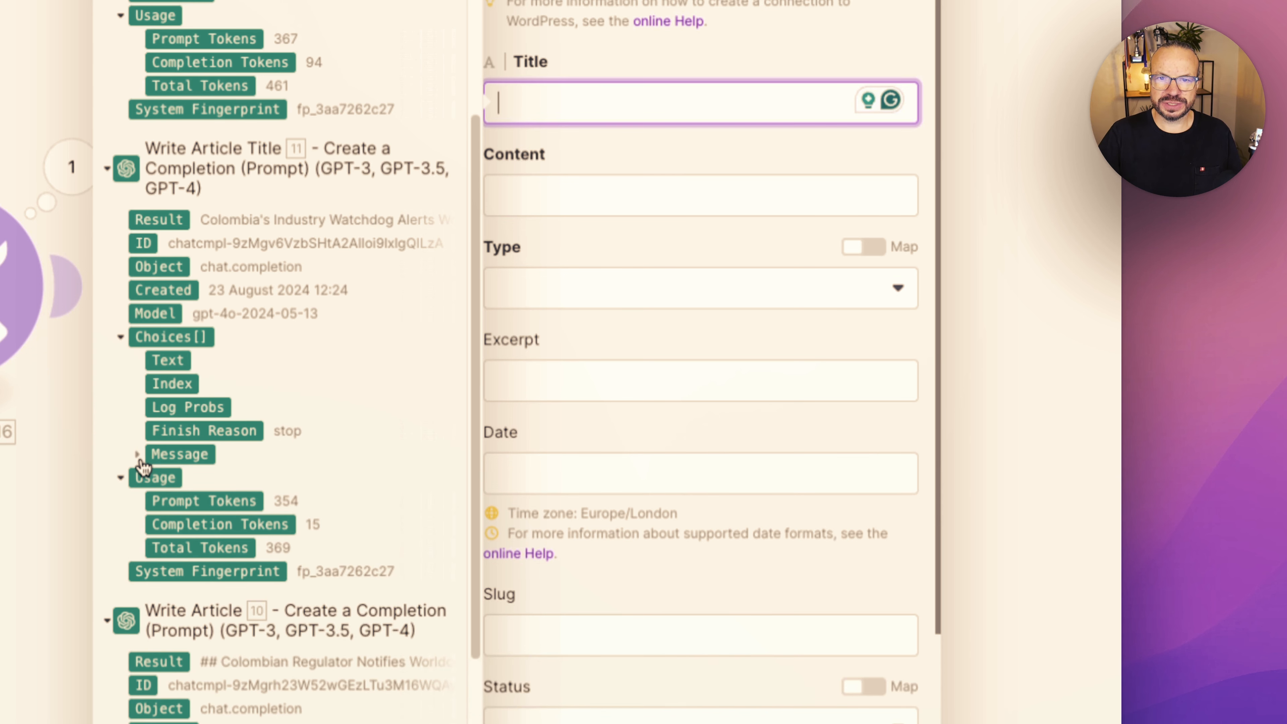
left_click_drag(164, 224, 547, 104)
- Map the post's Content to the Result of the Write Article module
left_click(618, 188)
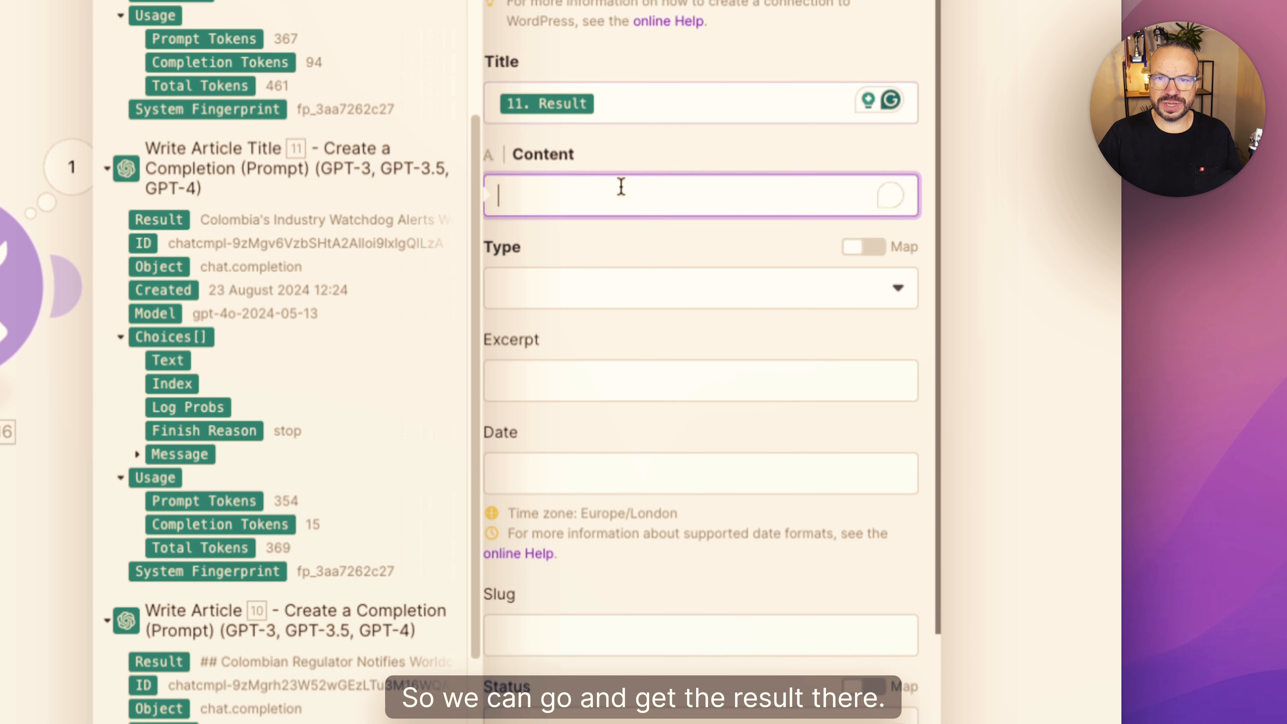
scroll(385, 291, "down", 3)
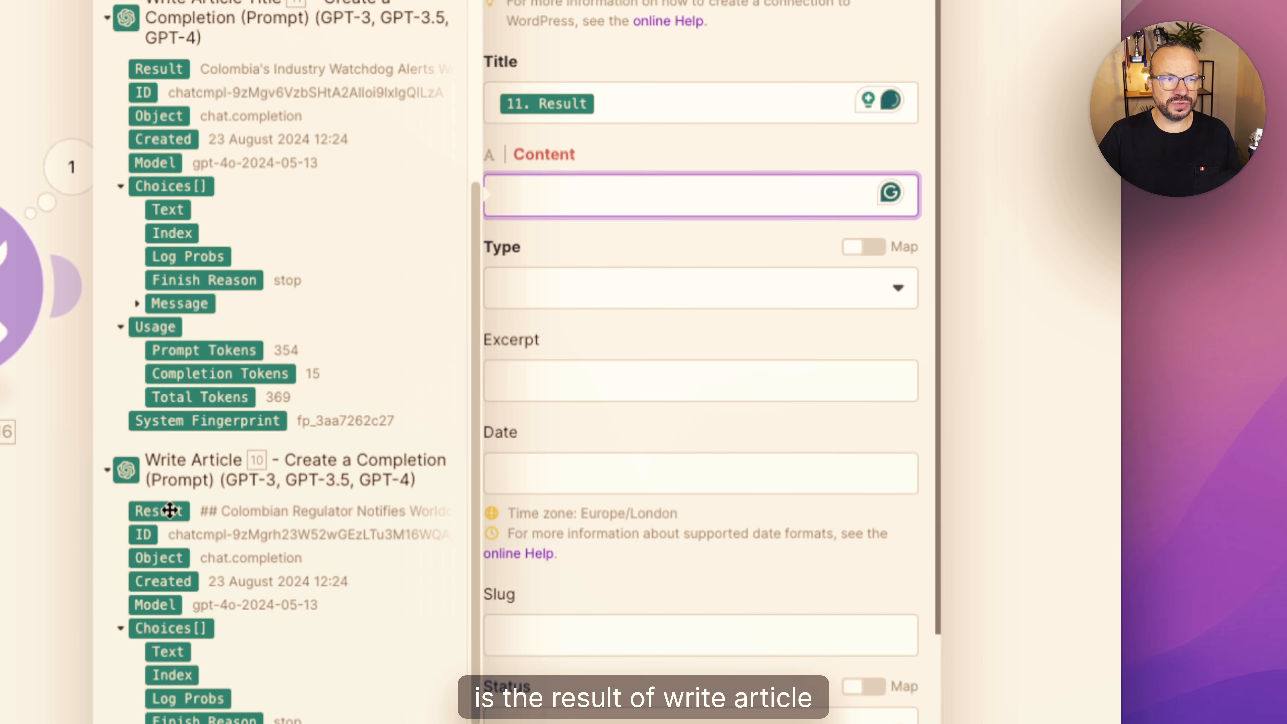
left_click(170, 511)
- Enable mapping for the post's Categories and map them to the Blog Categories array of the Set variable module
scroll(631, 616, "down", 5)
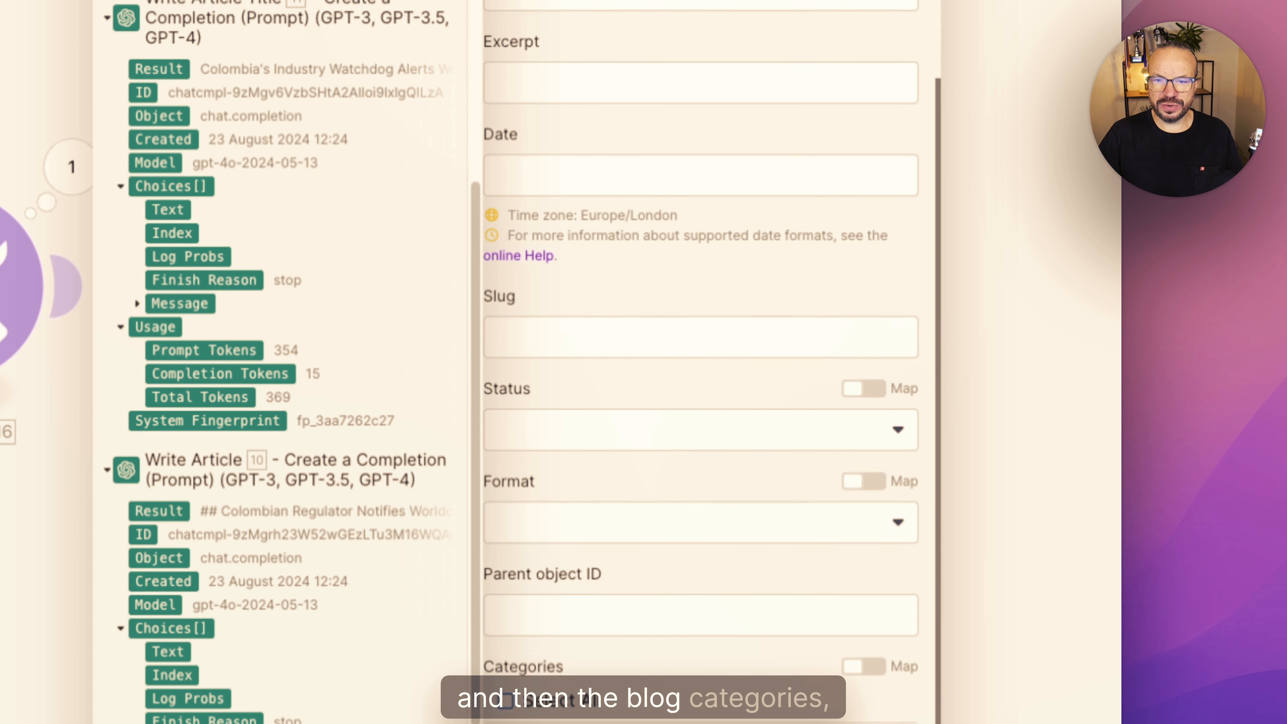
left_click(598, 619)
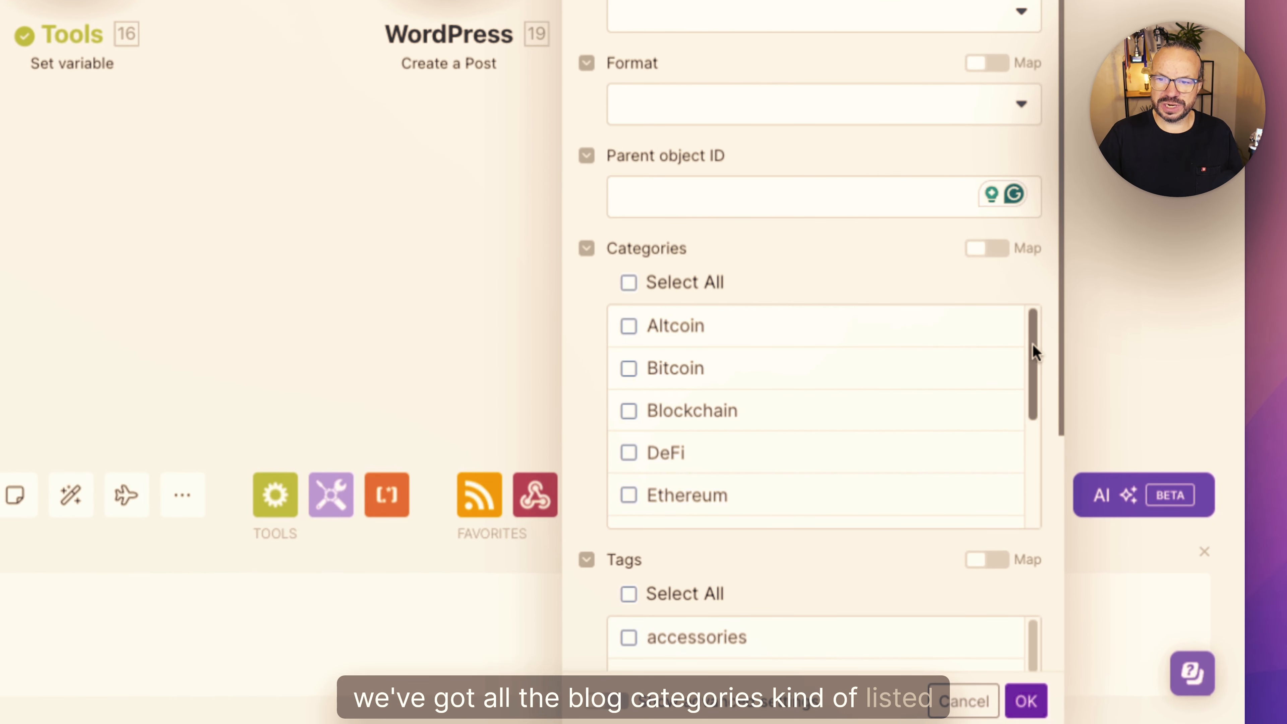
left_click_drag(1034, 350, 1034, 322)
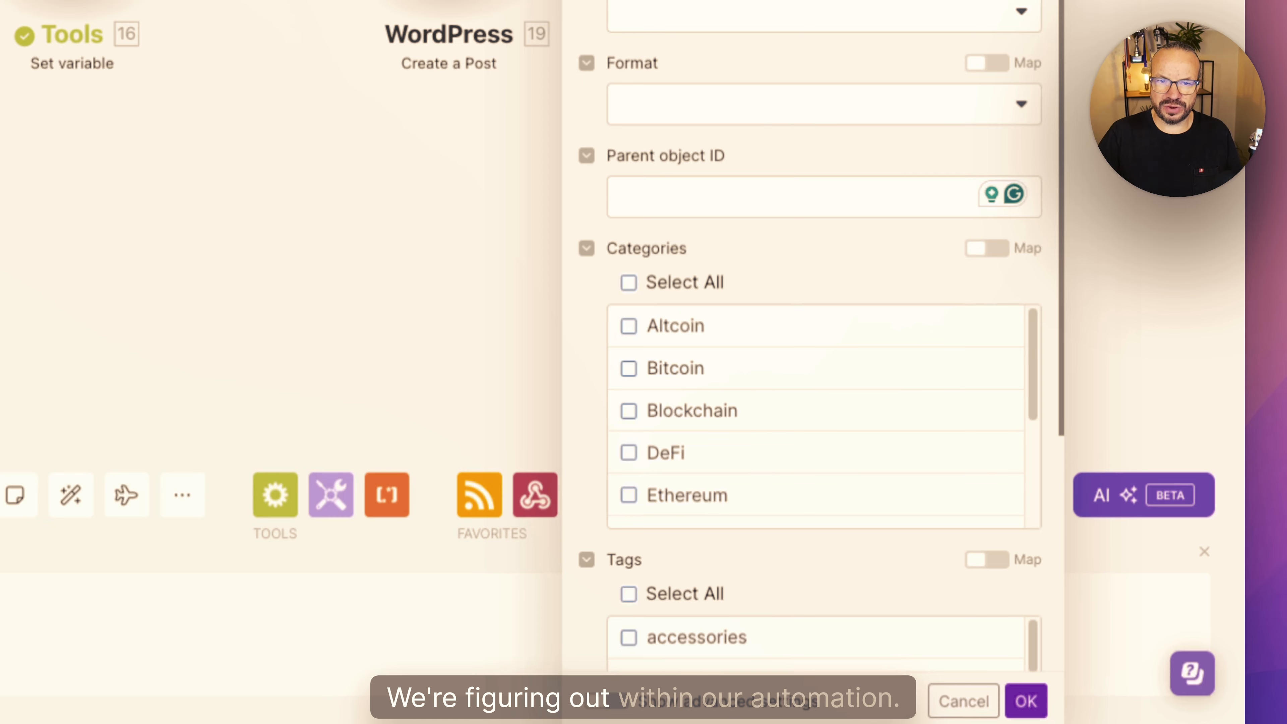
left_click(996, 252)
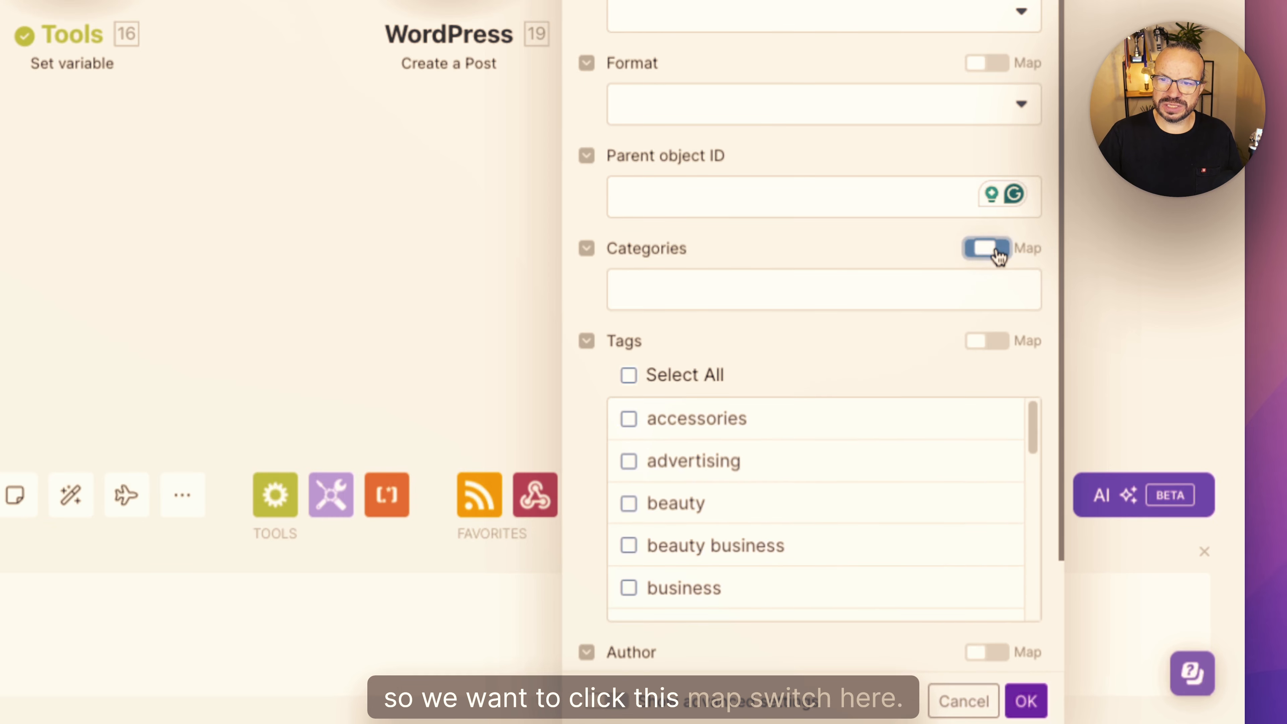
left_click(729, 283)
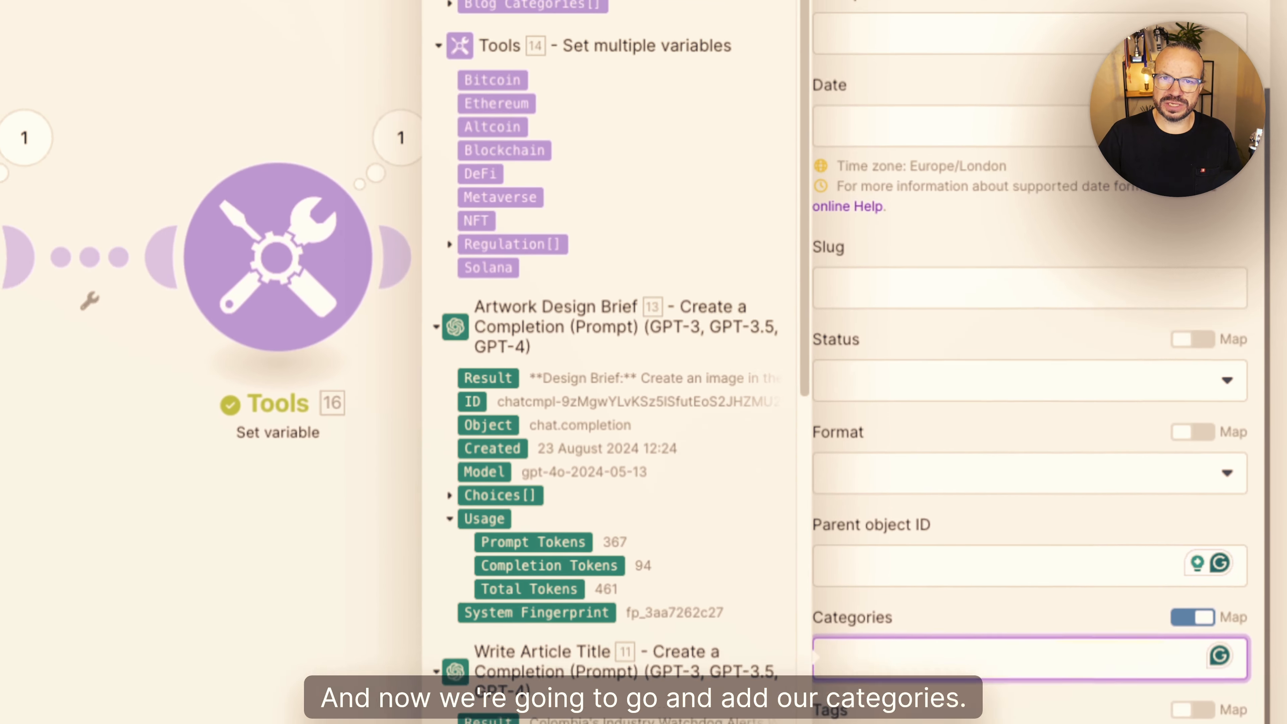
left_click(450, 3)
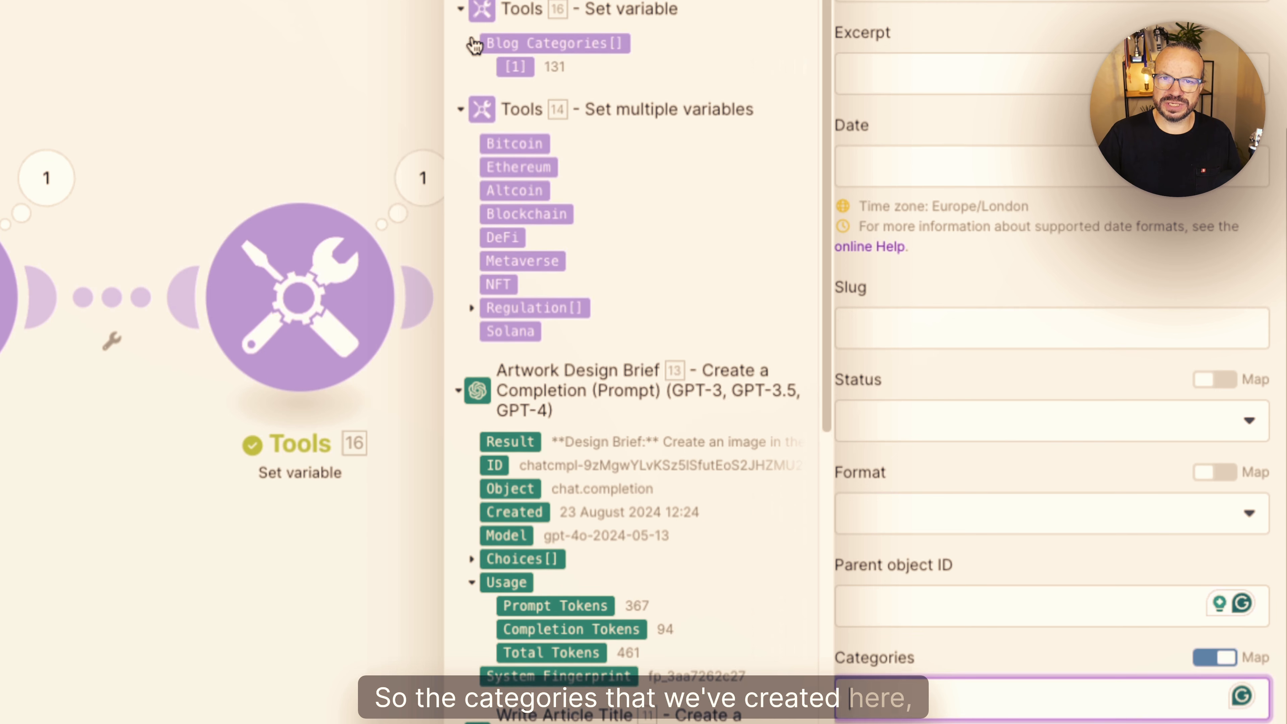
left_click_drag(548, 46, 952, 657)
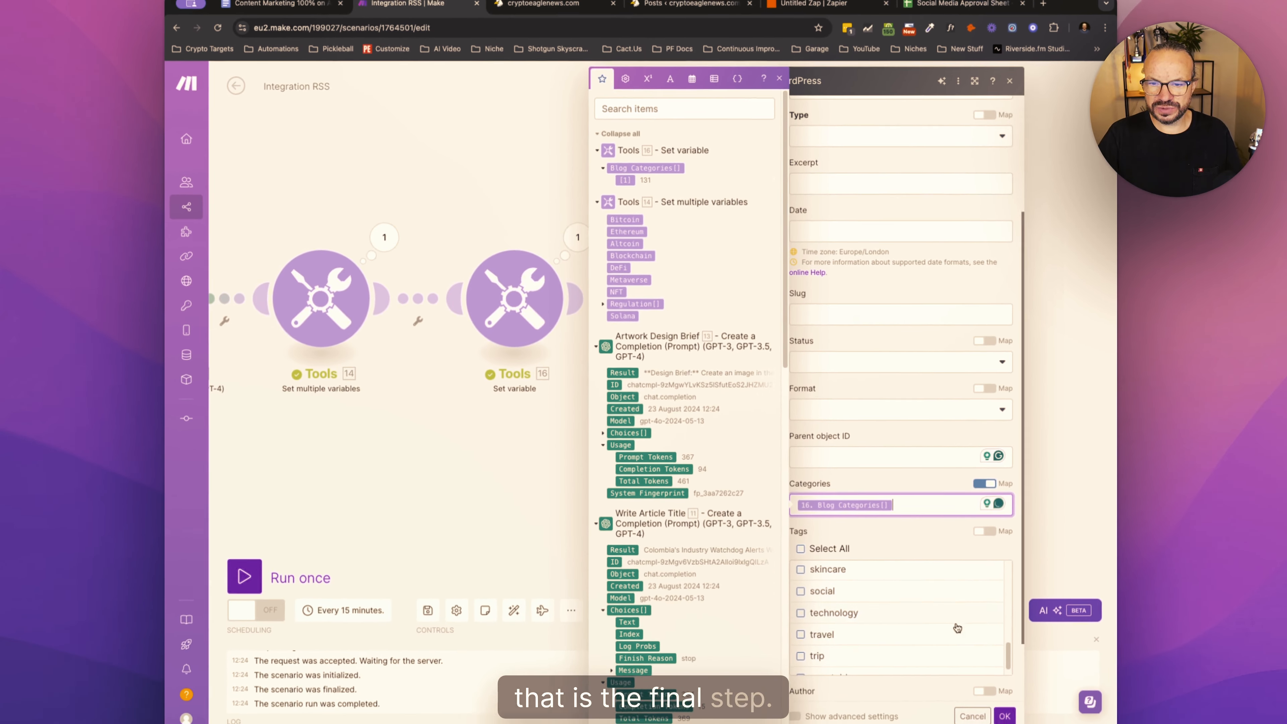
- Set the post's Author to the signed-in WordPress user's account
scroll(960, 672, "down", 2)
left_click(872, 621)
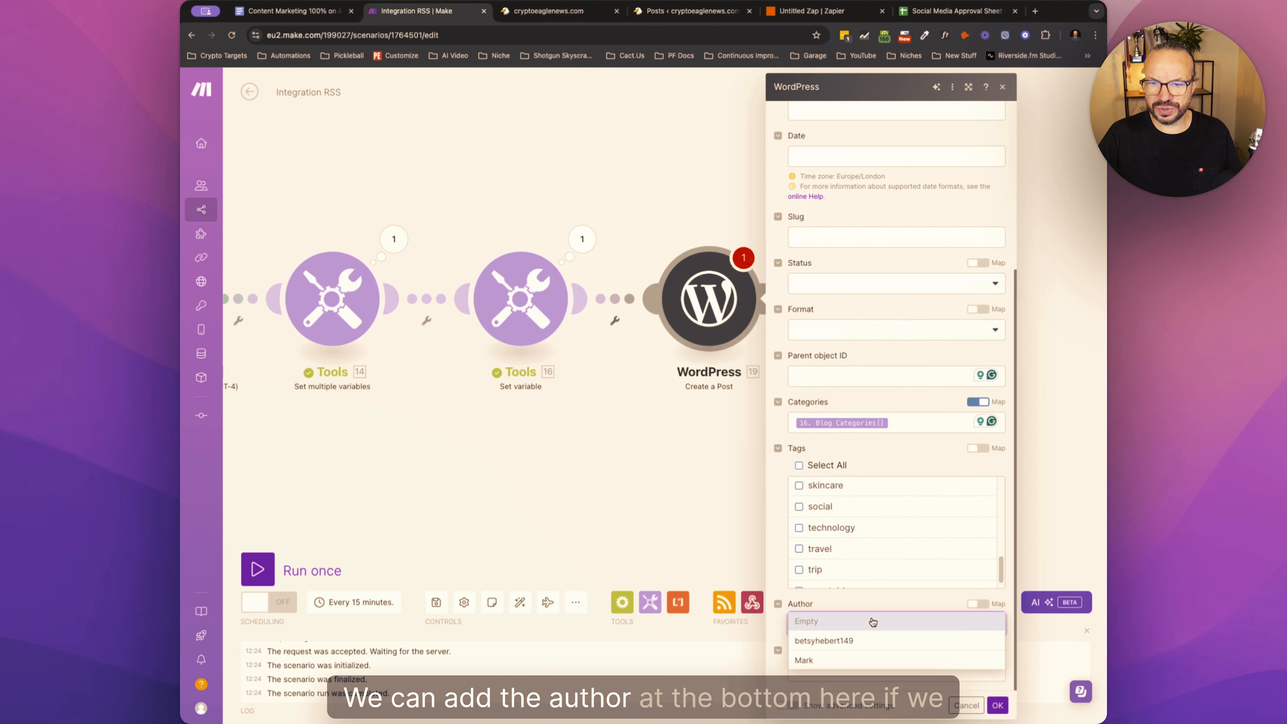
left_click(853, 660)
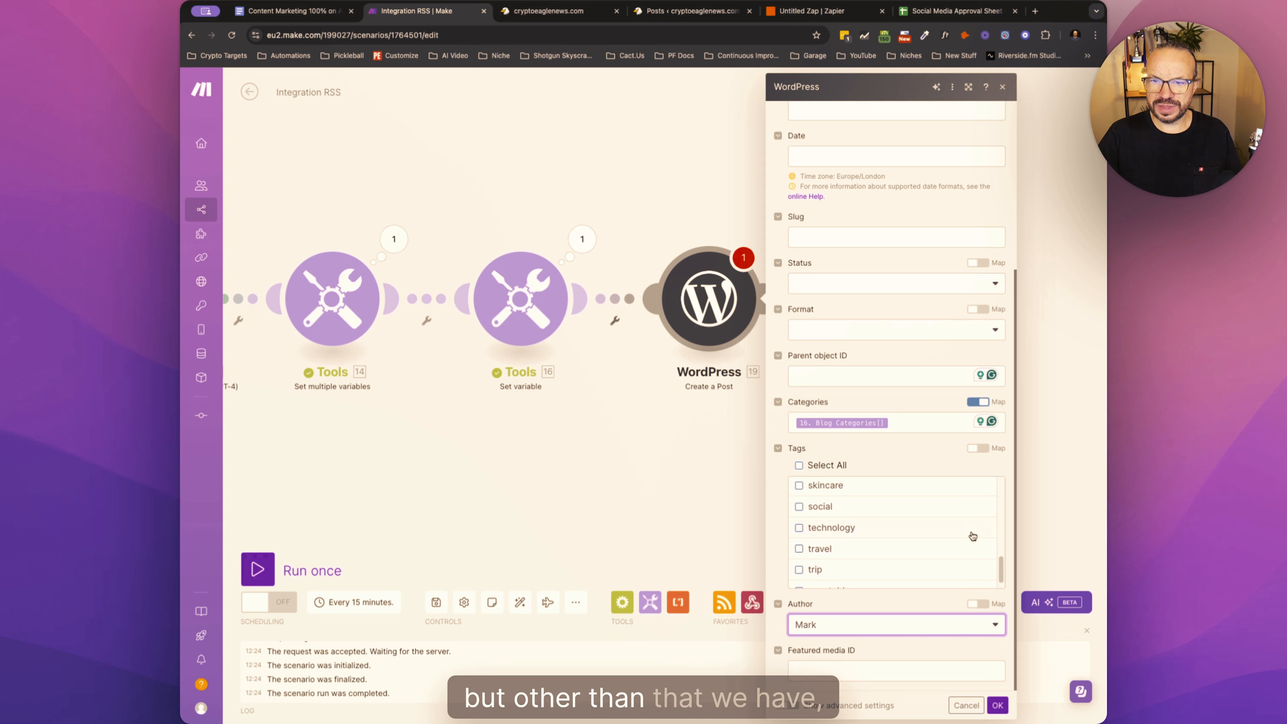
- Set the post's Type to Posts and save the WordPress Create a Post module
scroll(1010, 492, "up", 5)
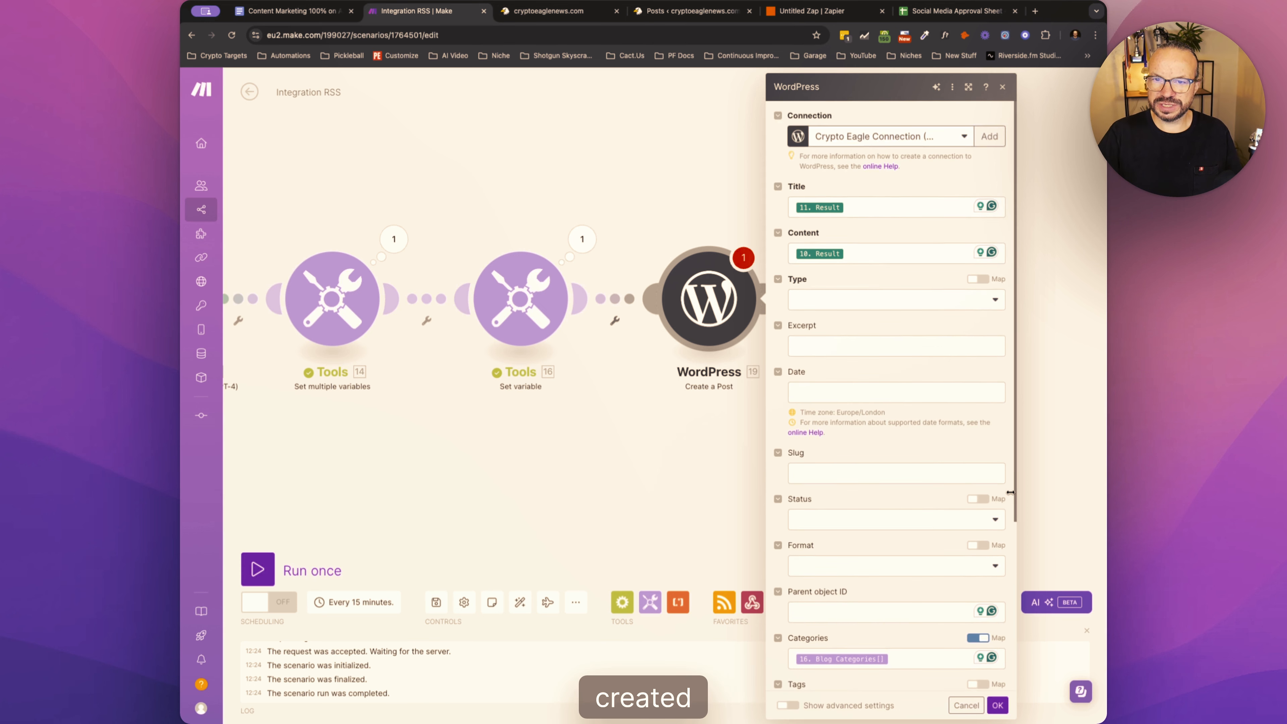
scroll(1010, 492, "down", 1)
scroll(1010, 491, "up", 2)
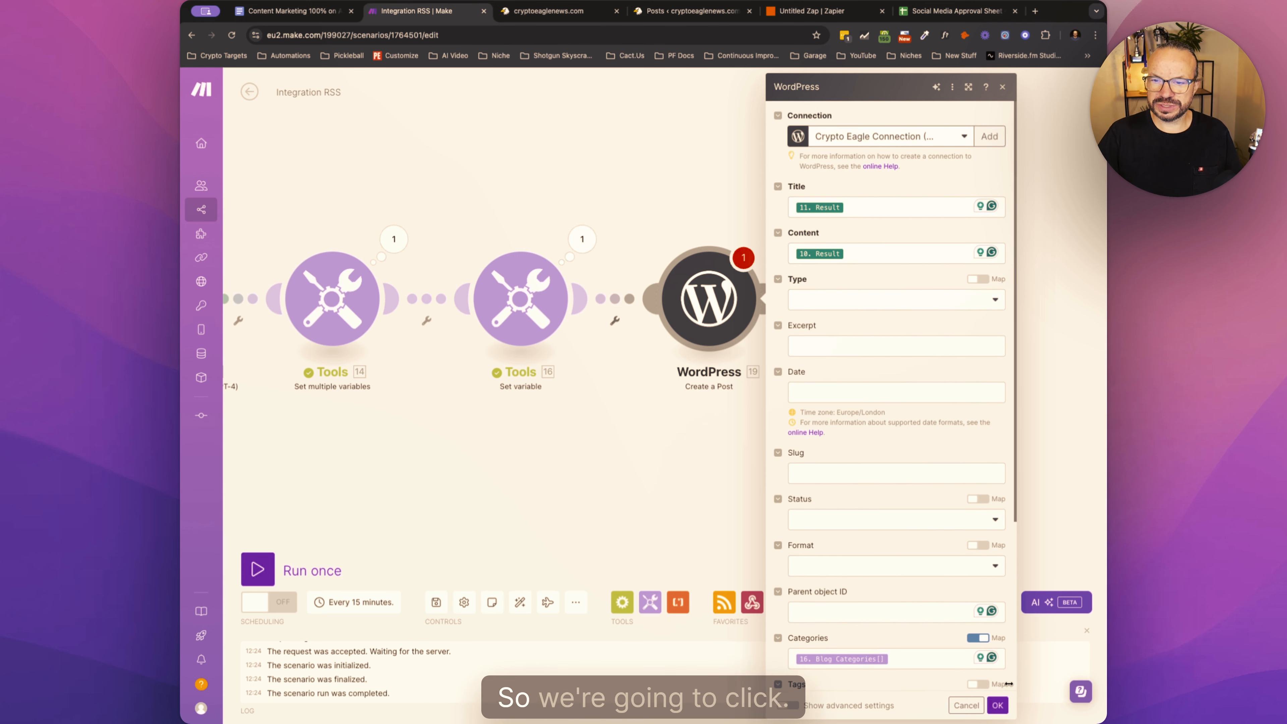
left_click(997, 705)
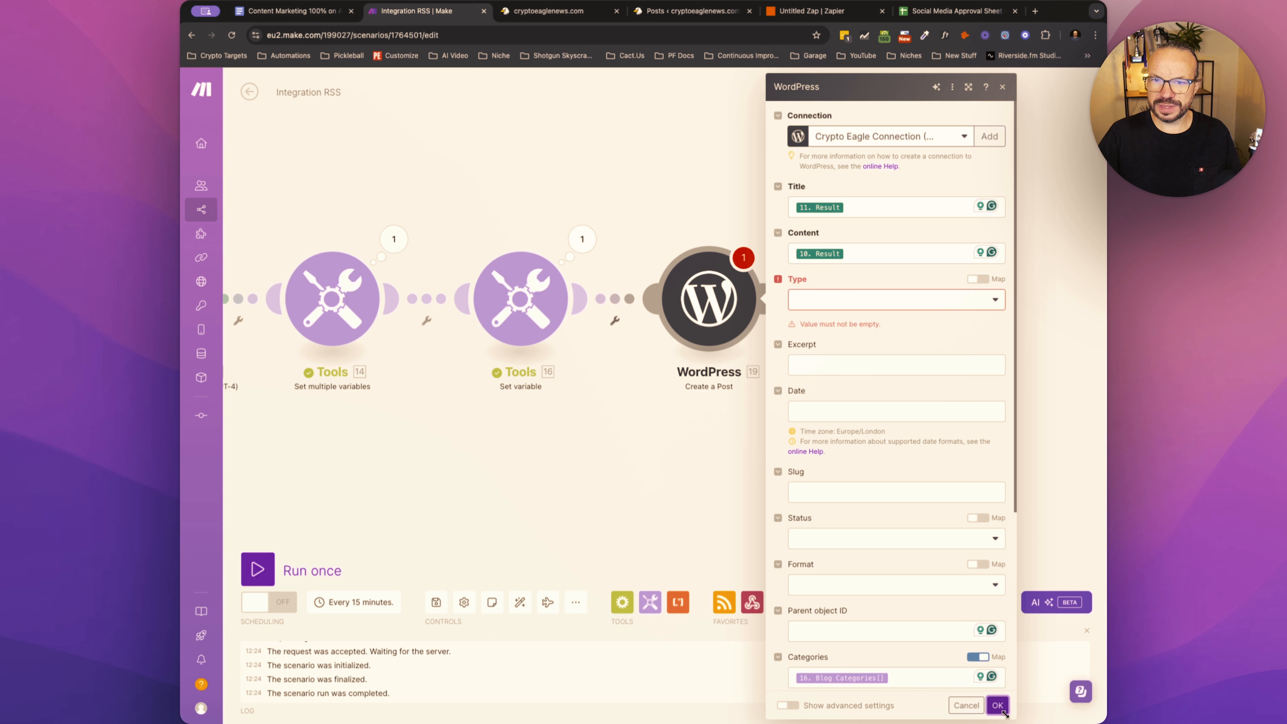
left_click(963, 299)
left_click(821, 322)
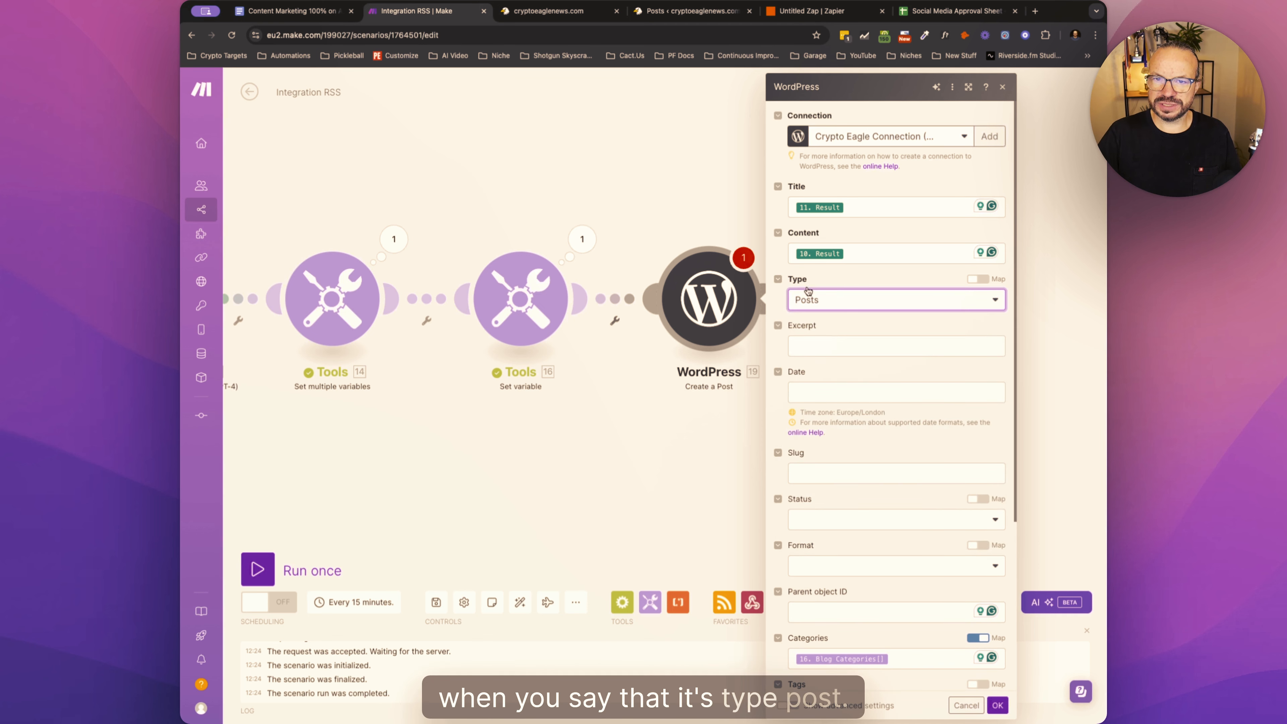
left_click(998, 705)
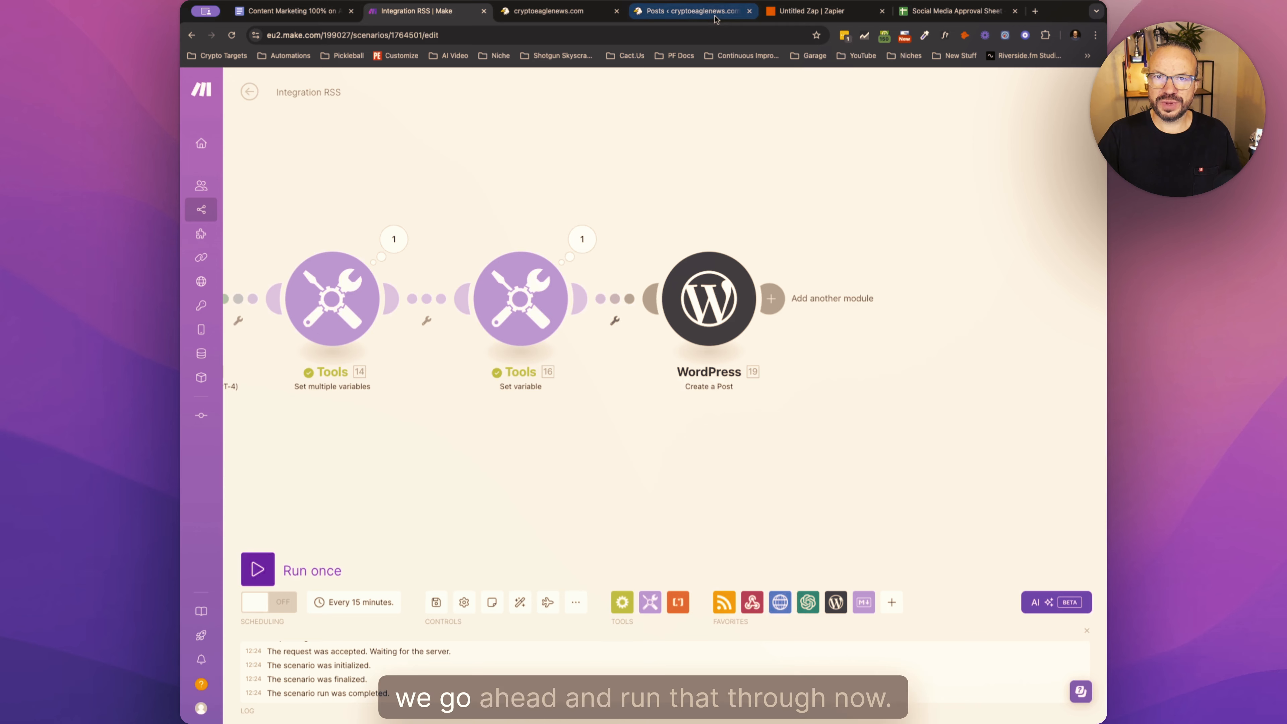
- Switch to the site's WordPress admin and list only the draft posts
left_click(691, 11)
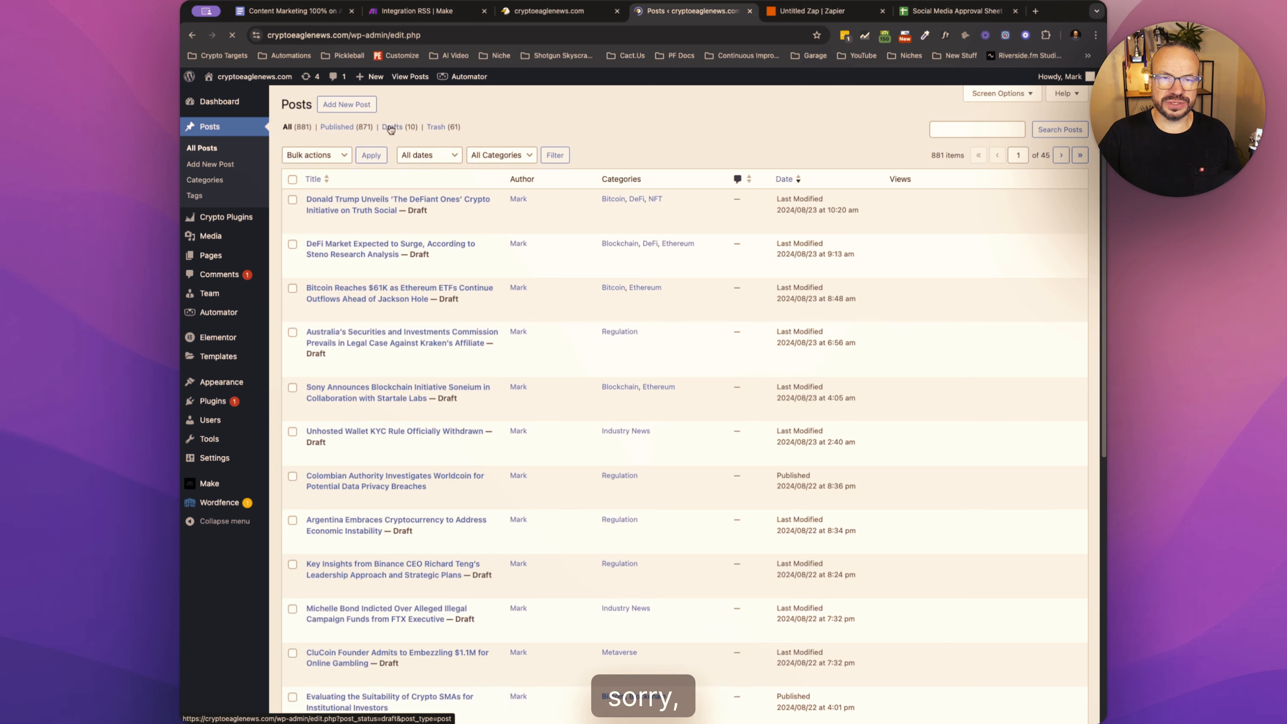
scroll(558, 438, "down", 8)
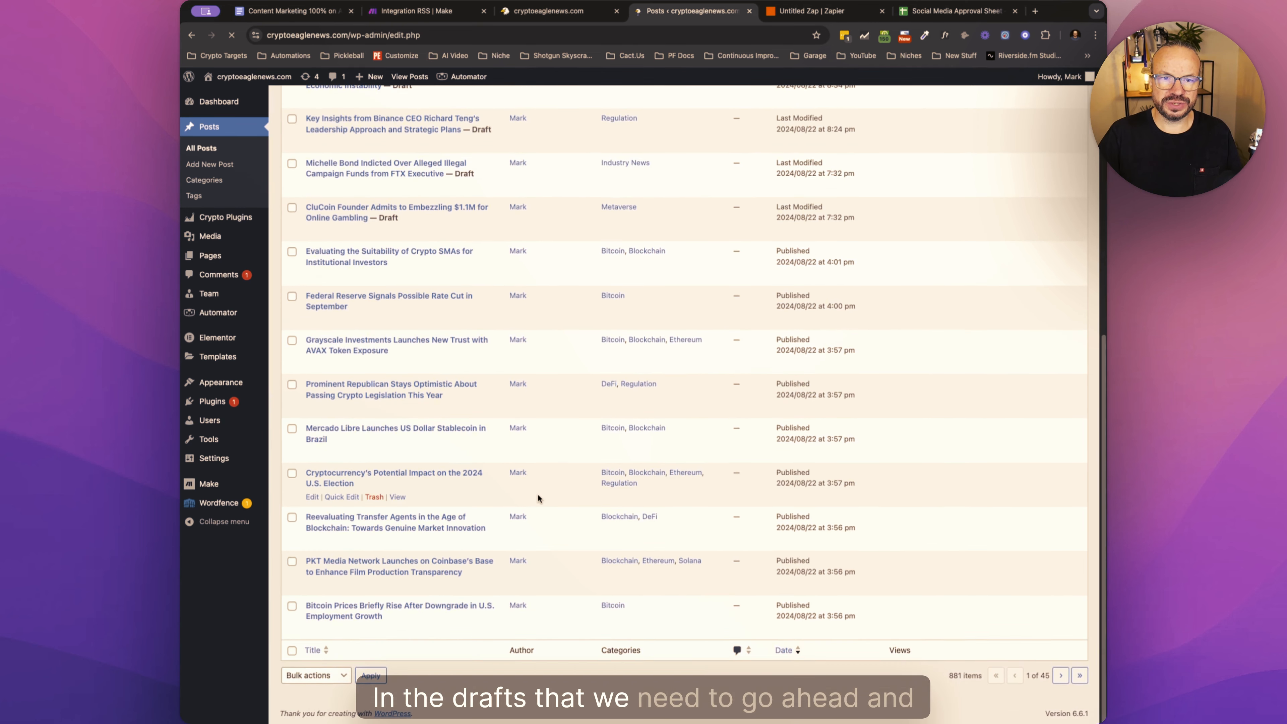
scroll(538, 494, "up", 8)
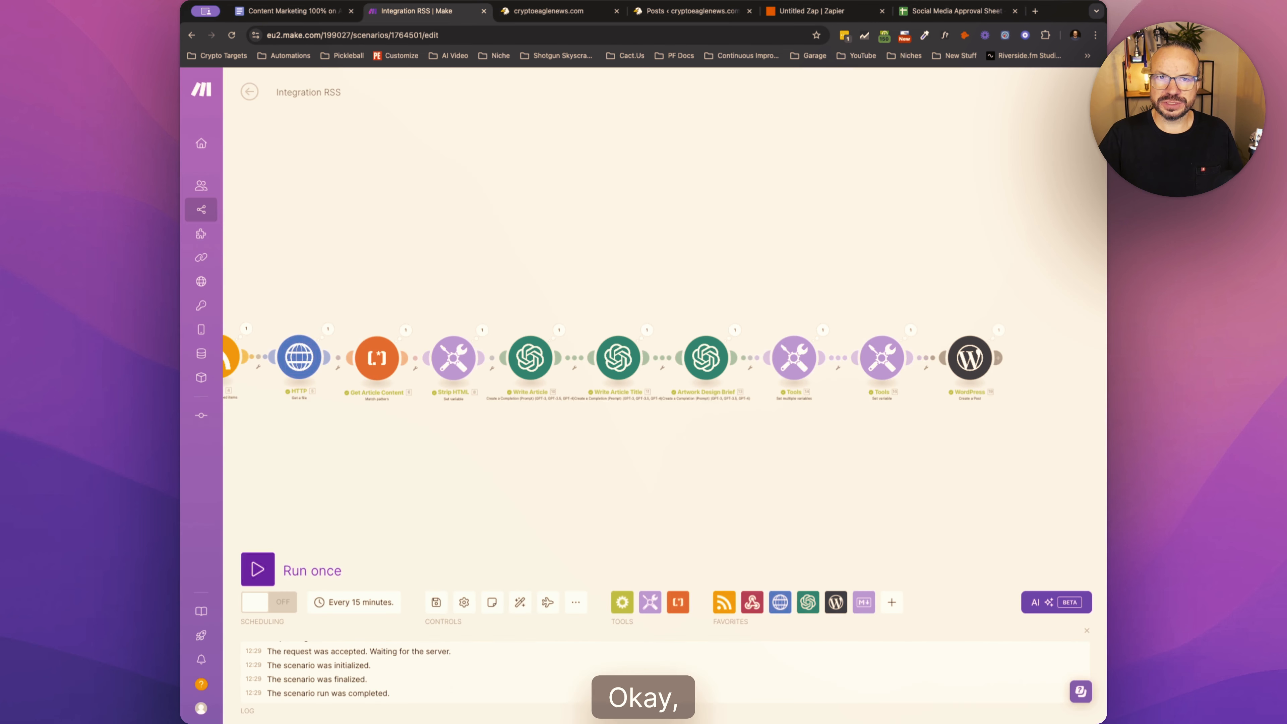
left_click(587, 15)
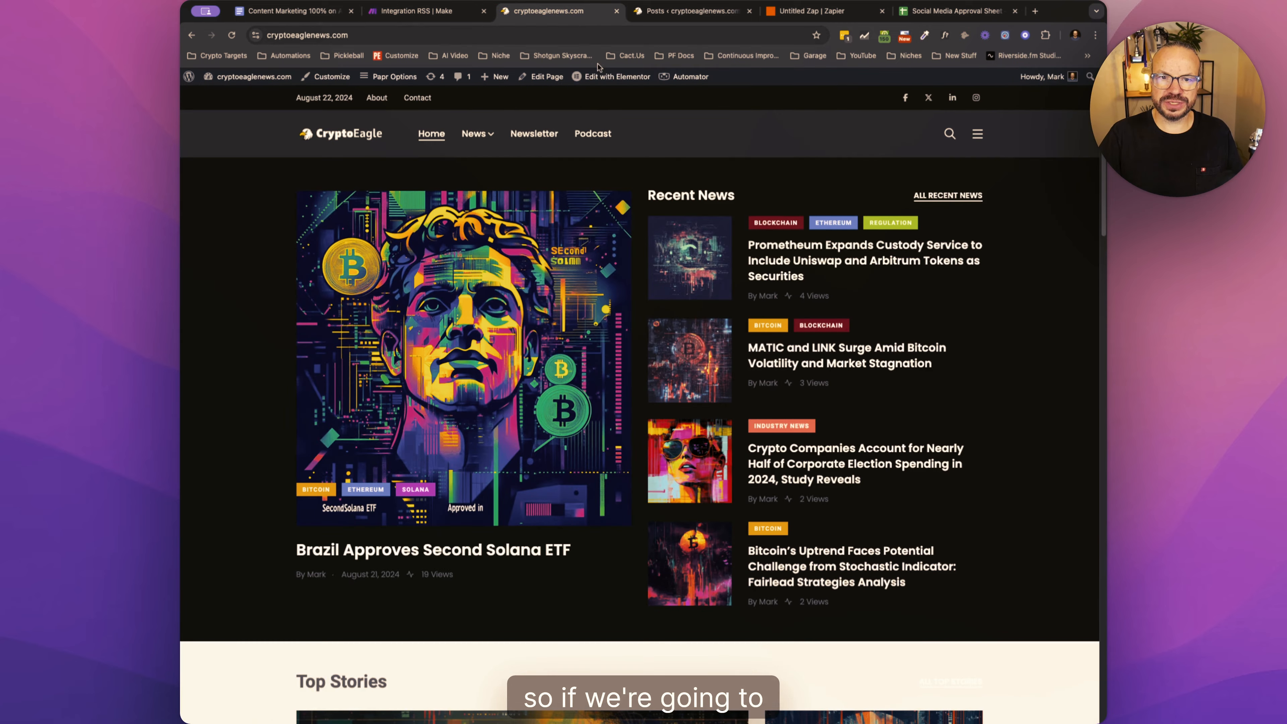
left_click(684, 14)
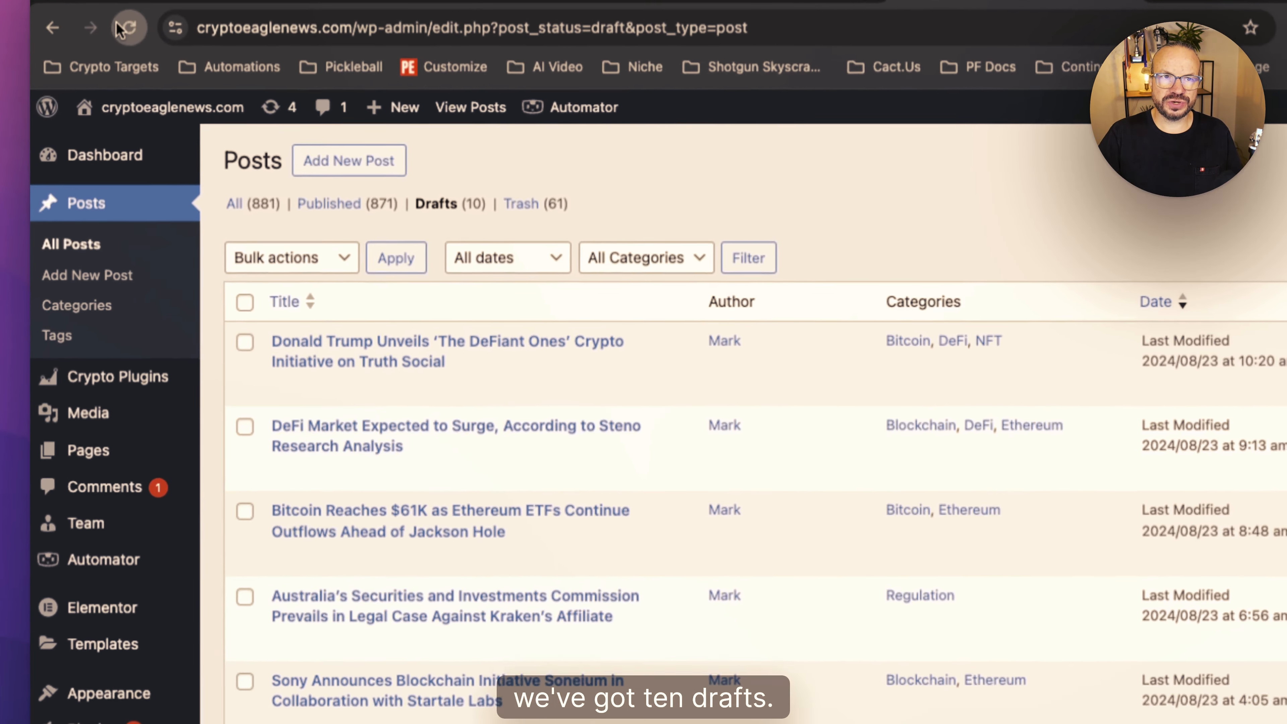
- Return to Make, run the scenario once and open the WordPress Create a Post module's output
left_click(118, 28)
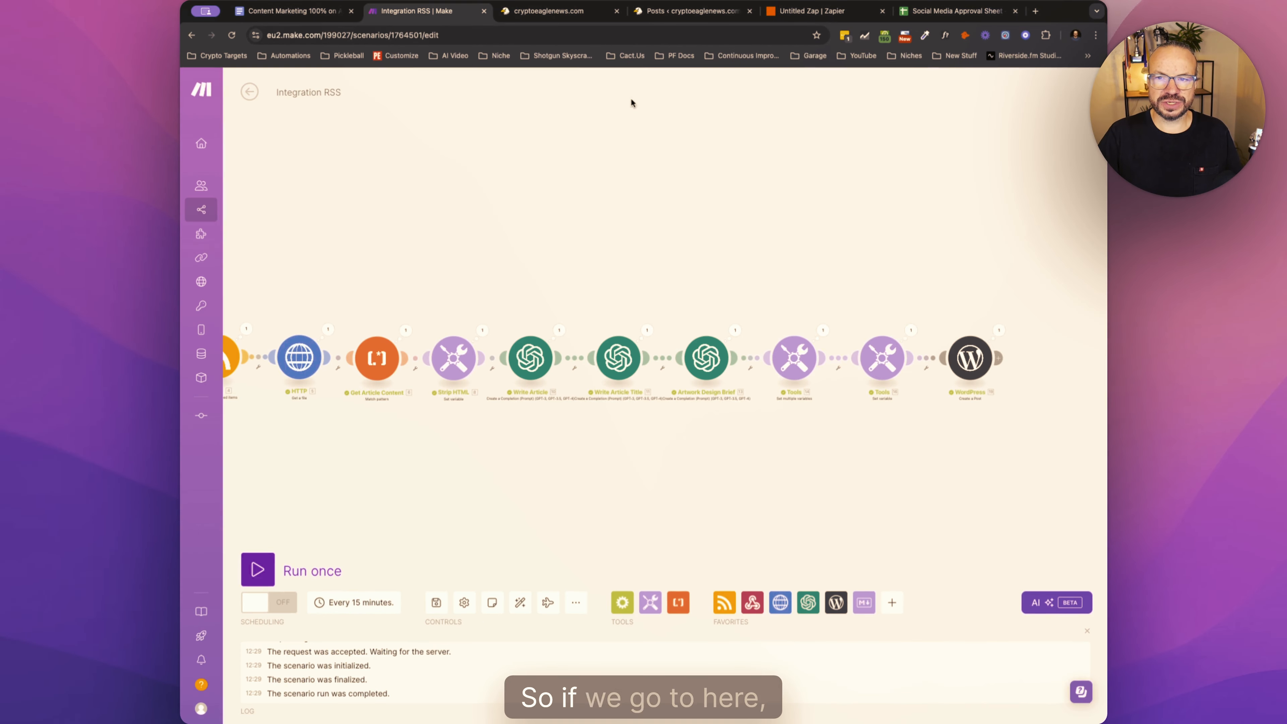
left_click(999, 330)
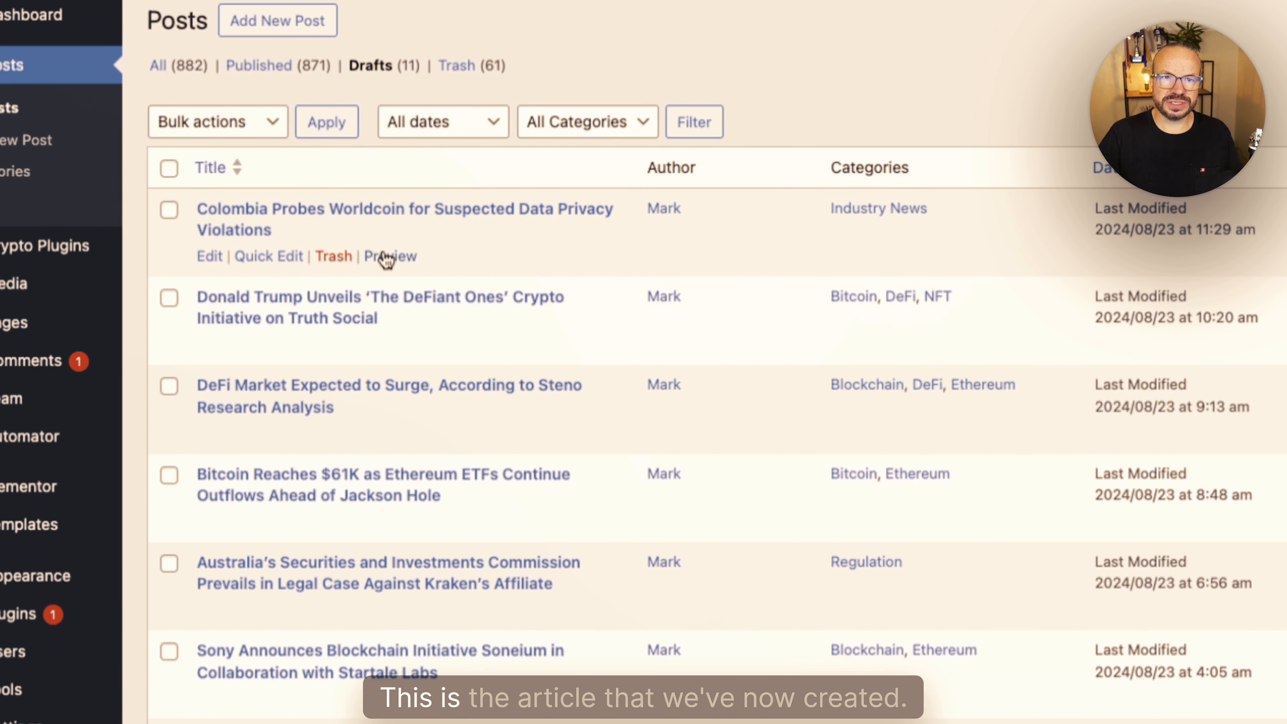
- Preview the new draft "Colombia Probes Worldcoin for Suspected Data Privacy Violations" in WordPress and examine its category and body formatting
left_click(388, 256)
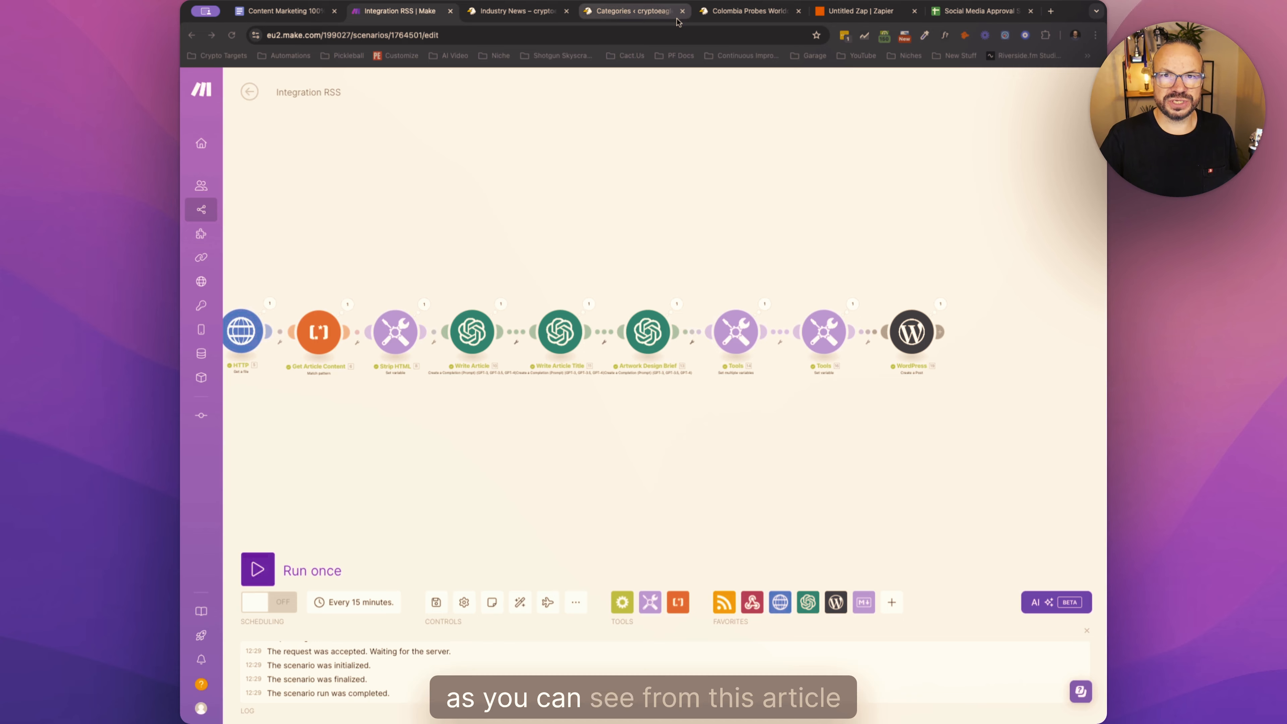
left_click(652, 15)
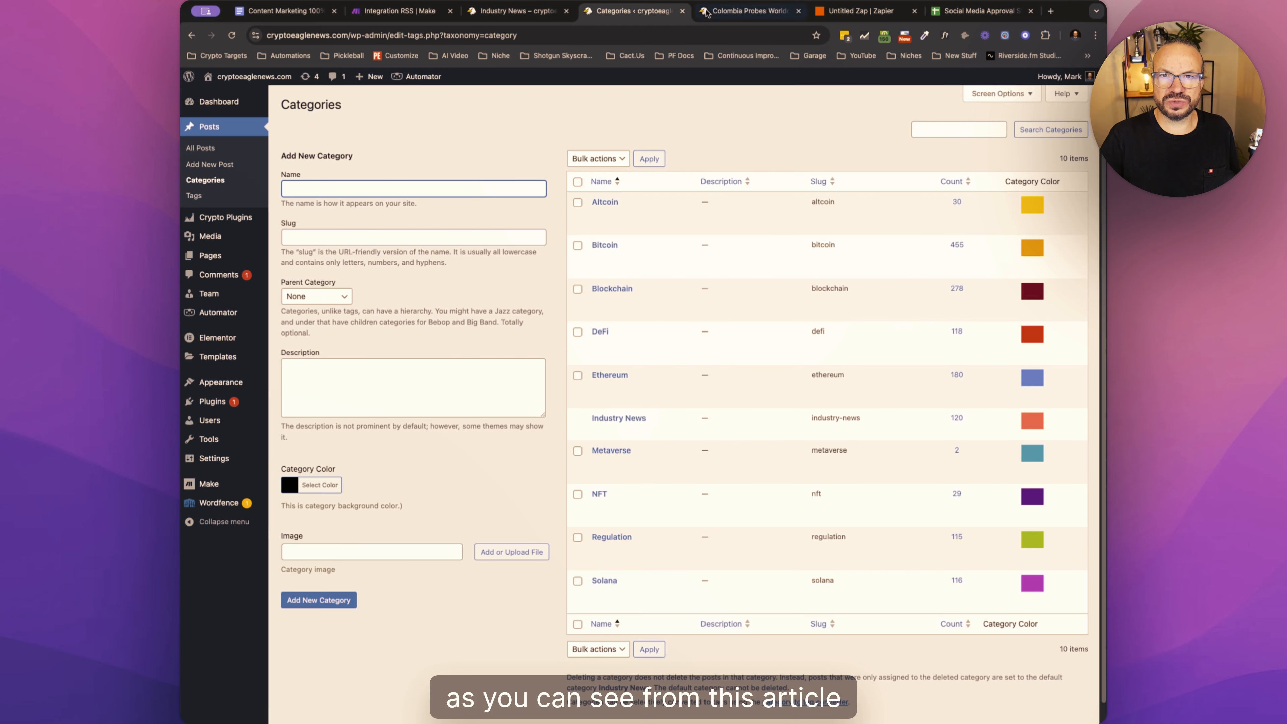
left_click(710, 12)
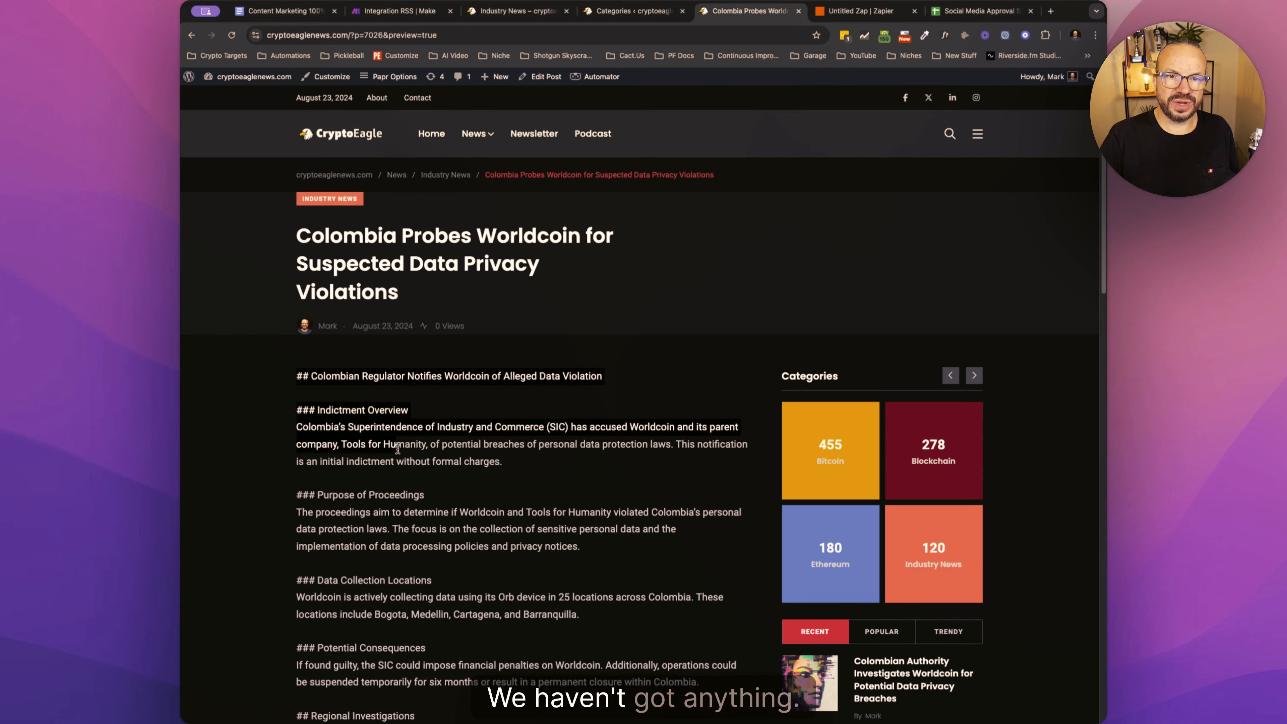
scroll(437, 465, "down", 3)
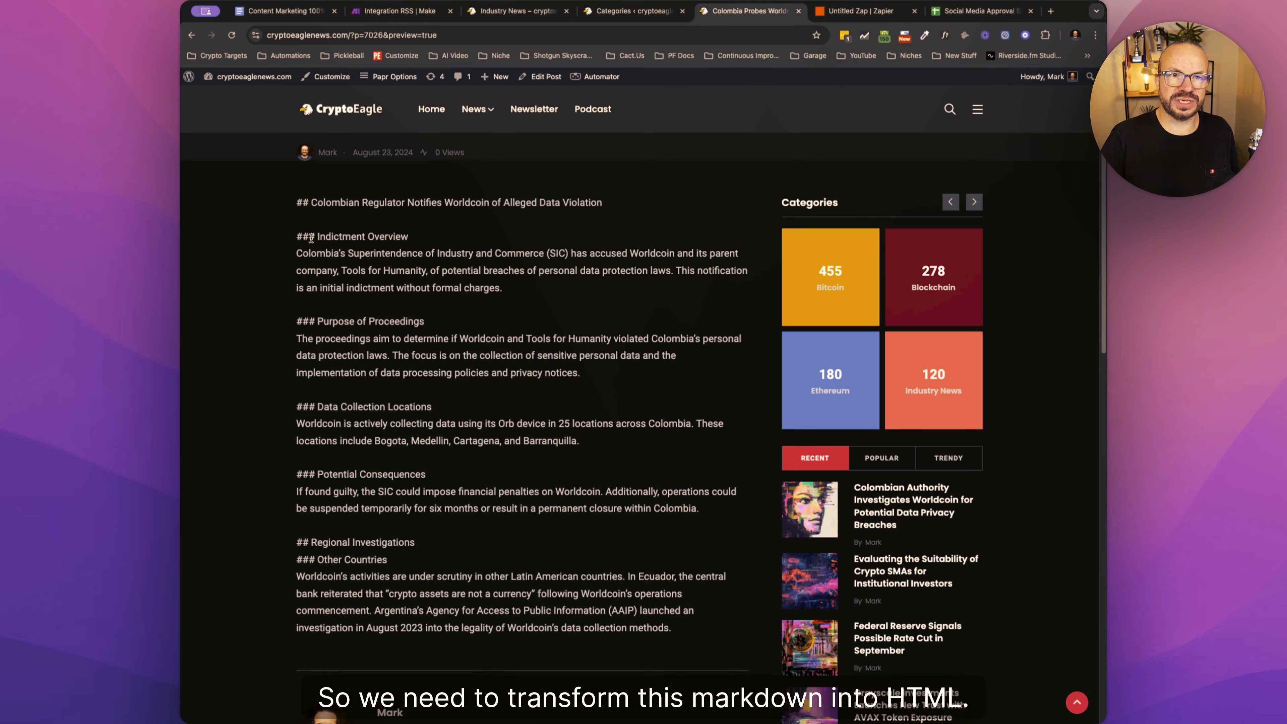
- Switch back to Make and add a WordPress Get a Post module after the Create a Post module
left_click(637, 11)
left_click(517, 11)
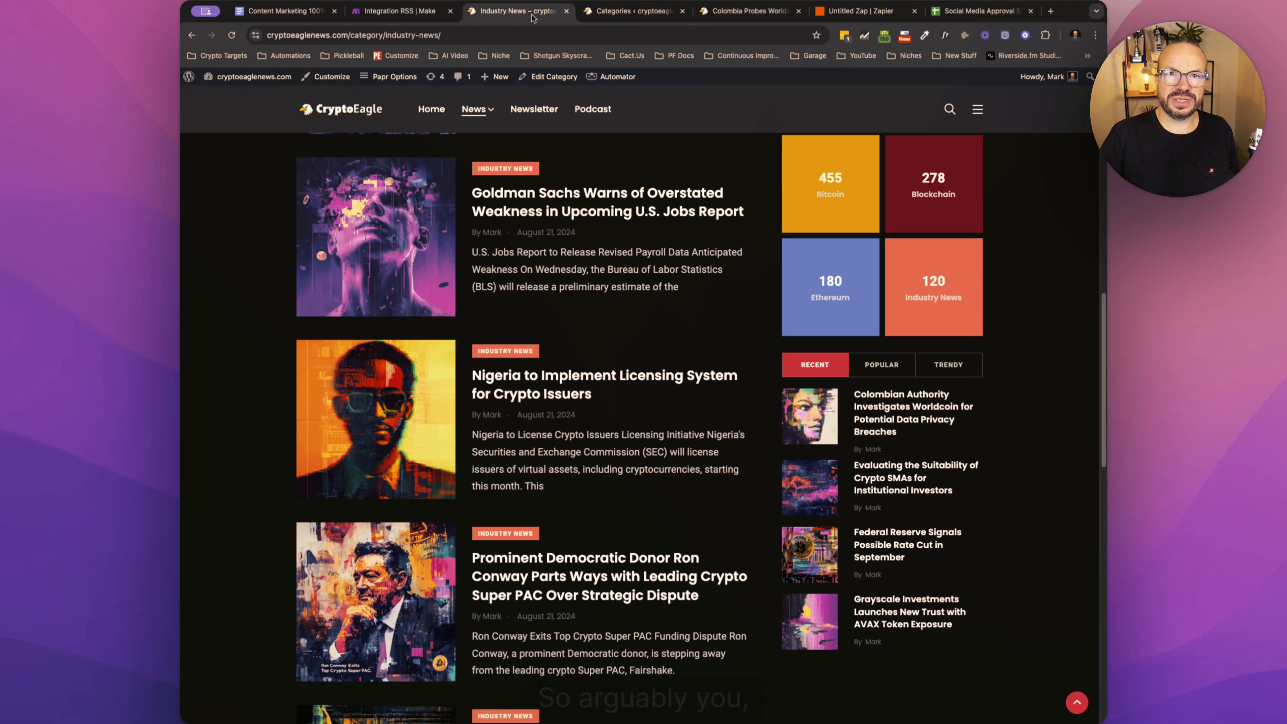
left_click(400, 11)
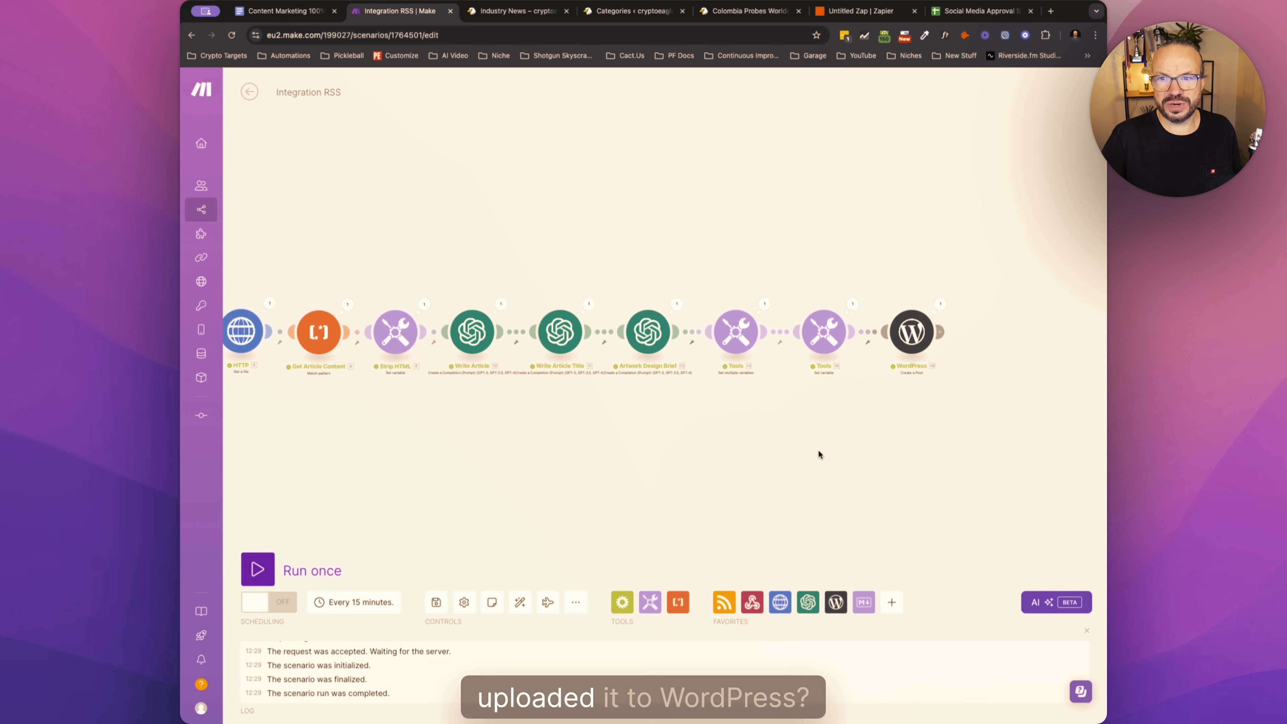
left_click_drag(818, 449, 514, 430)
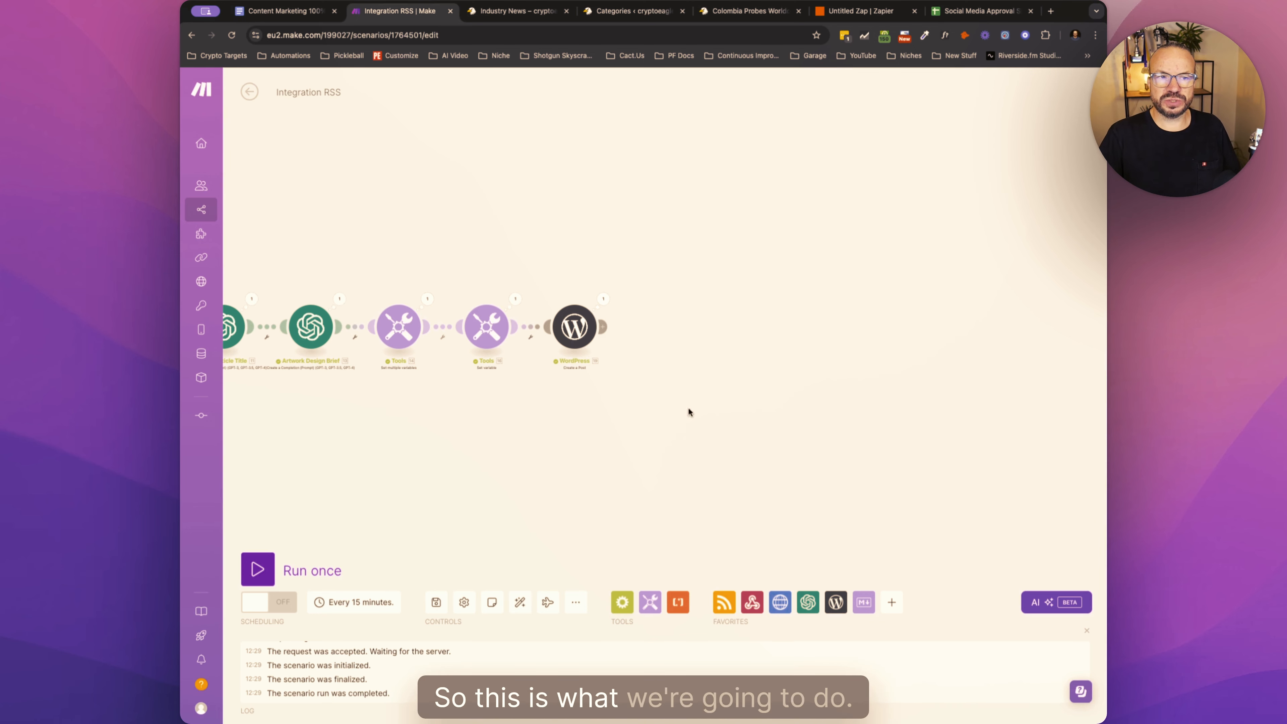
left_click(603, 325)
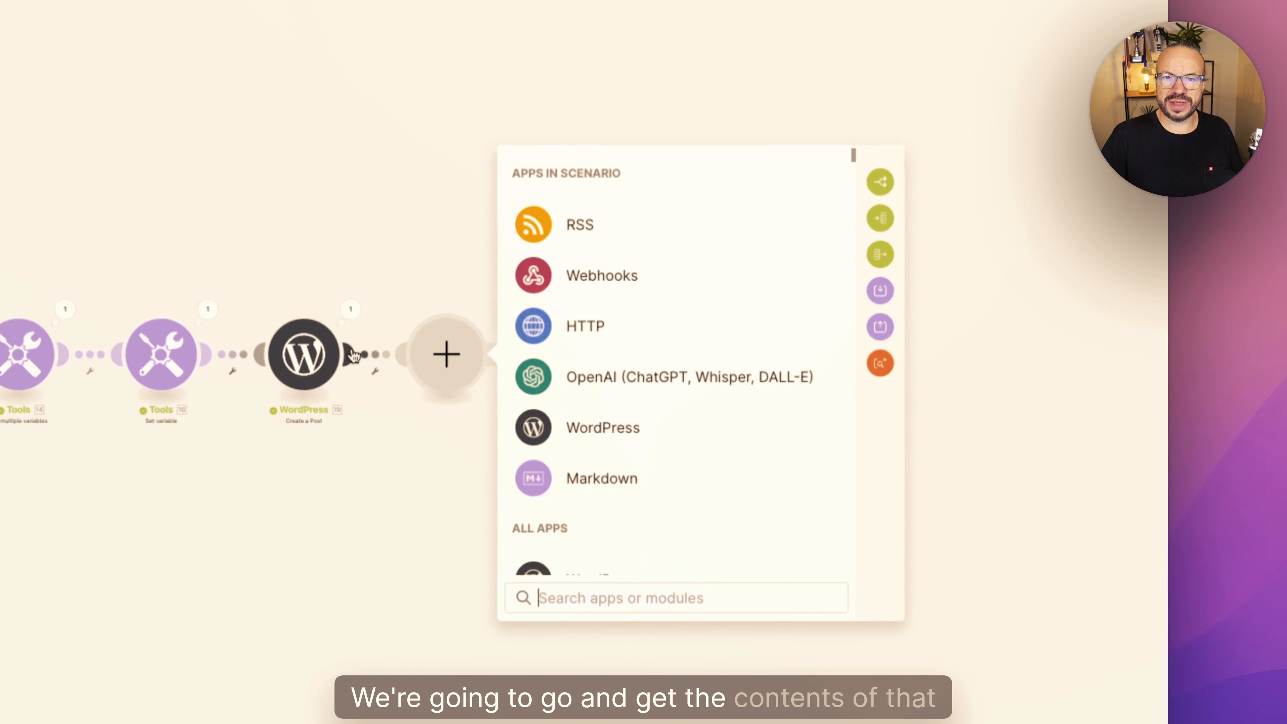
left_click(744, 378)
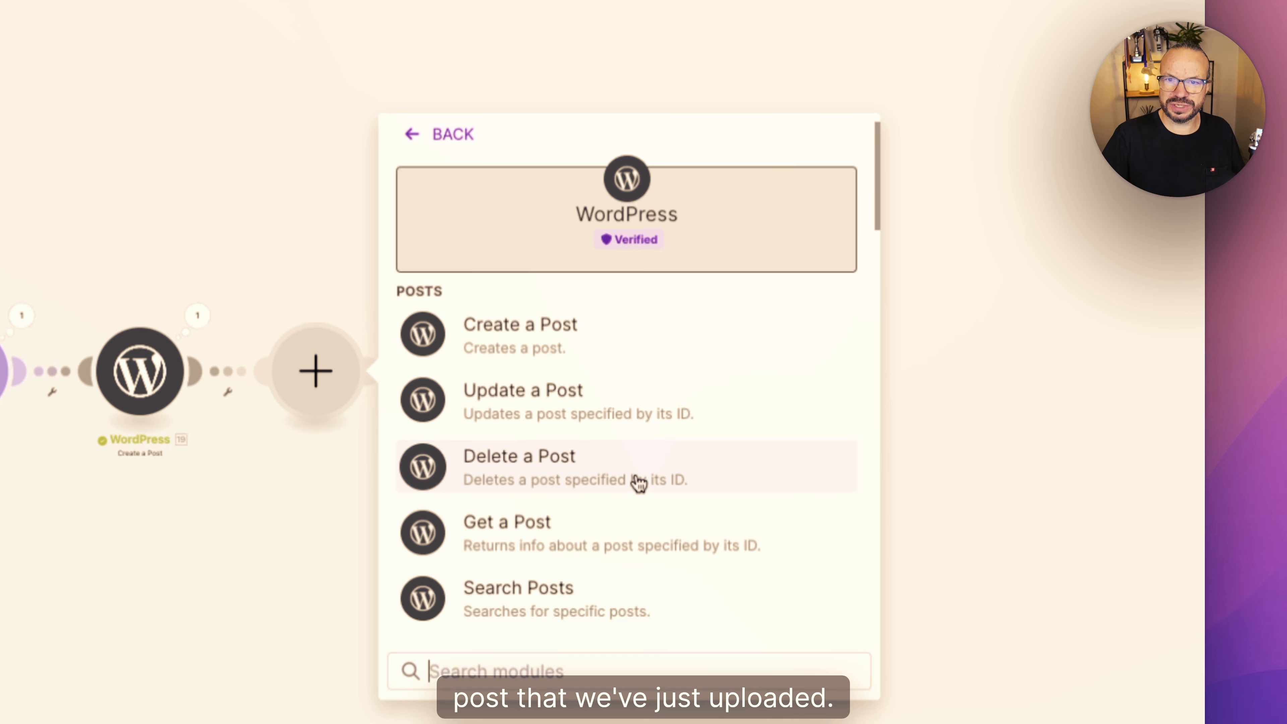
scroll(624, 495, "down", 10)
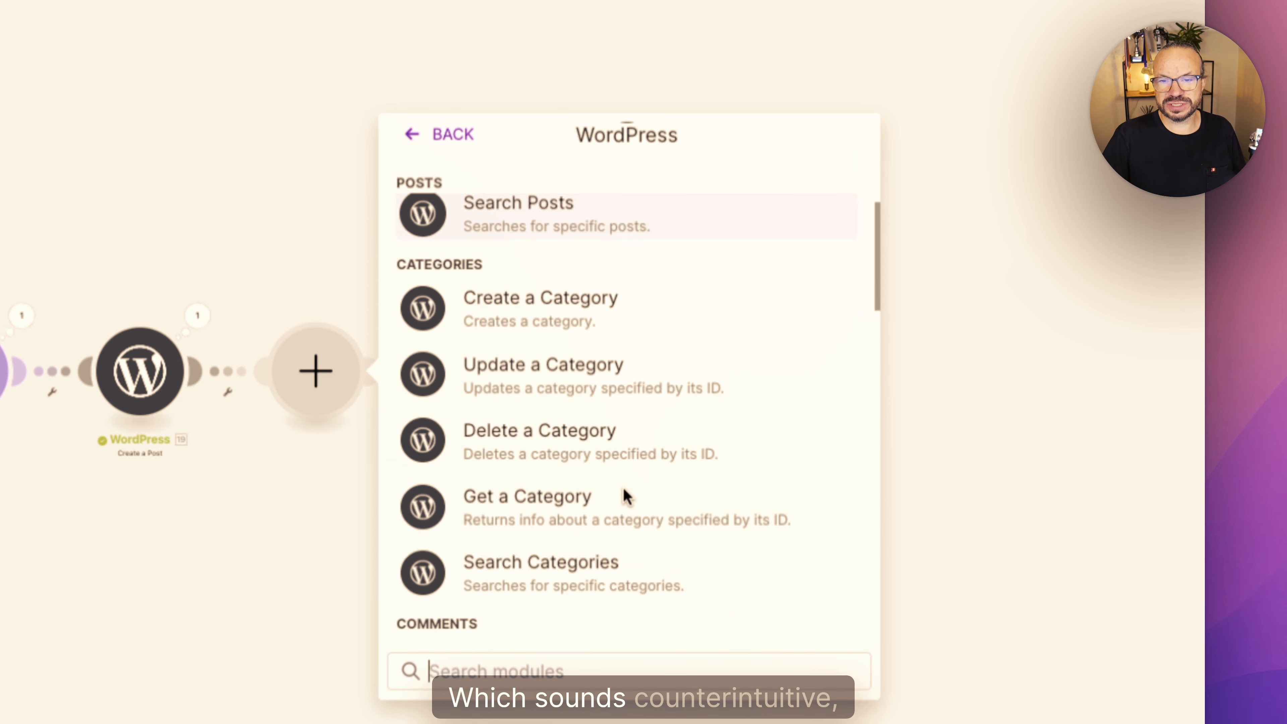
scroll(627, 498, "up", 10)
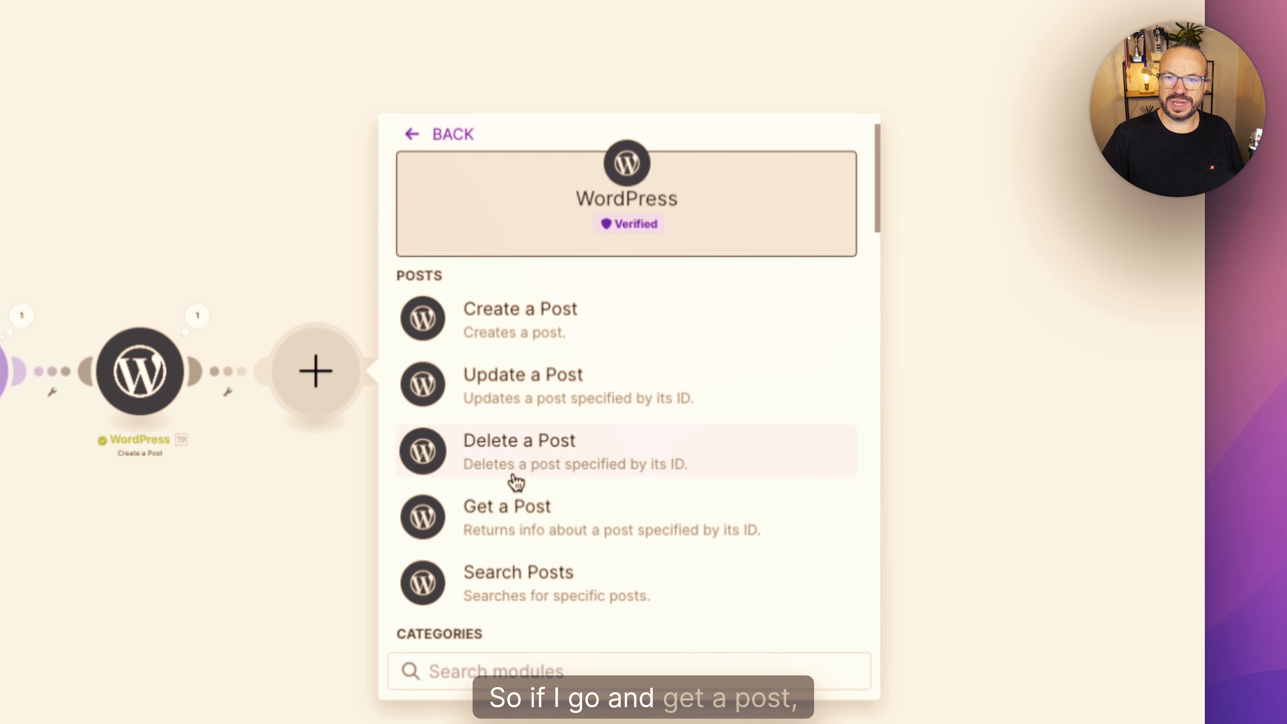
left_click(511, 510)
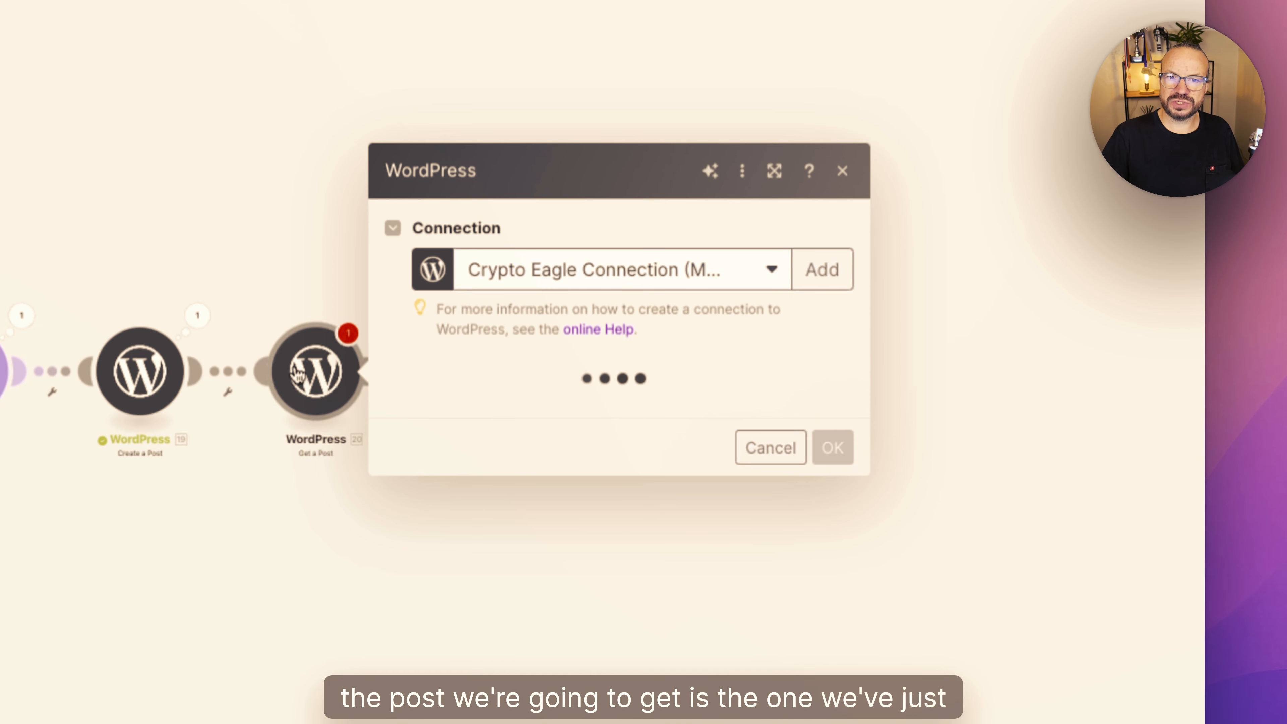
- Configure the Get a Post module with type Posts and the Post ID output of the WordPress Create a Post module
left_click(573, 400)
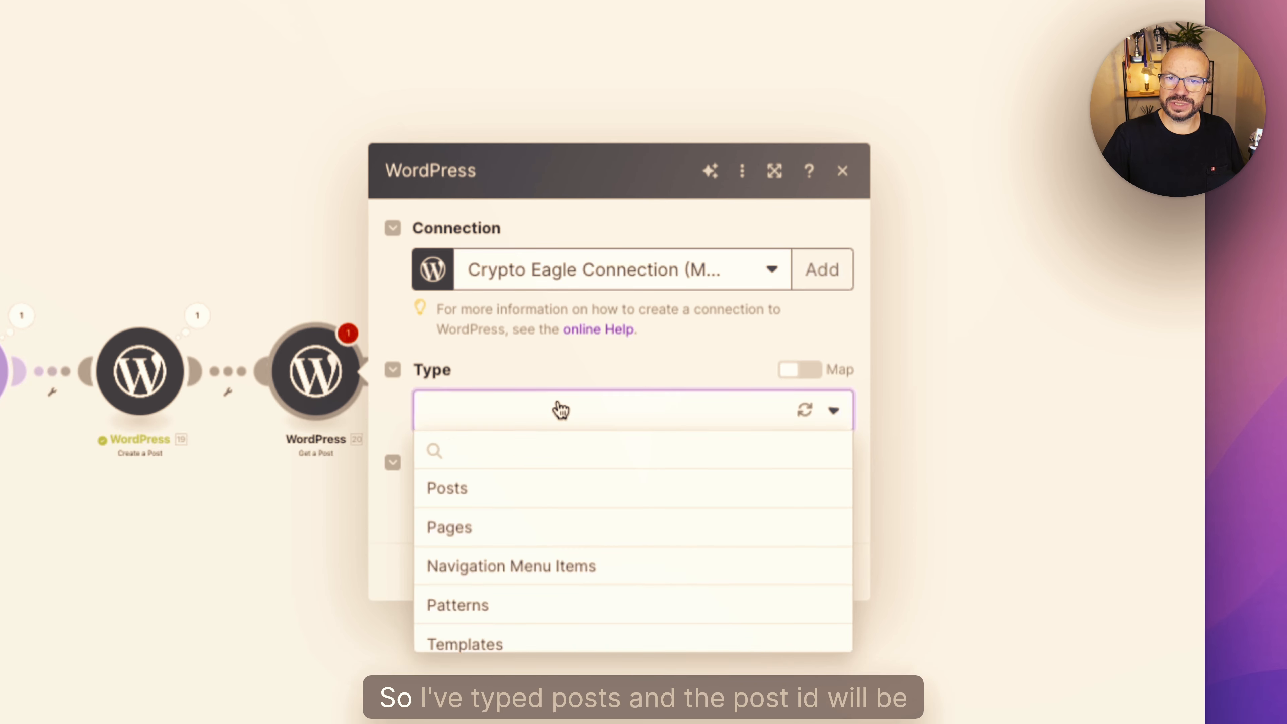
left_click(522, 489)
left_click(533, 498)
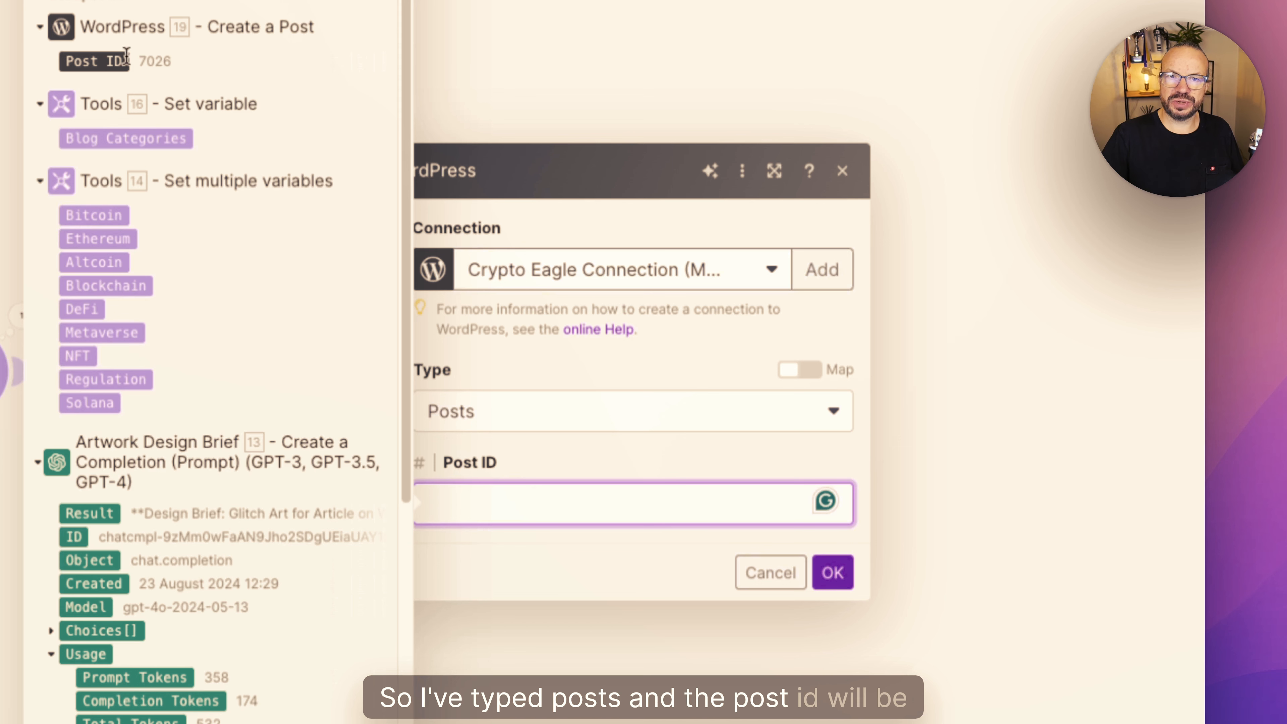
left_click(104, 60)
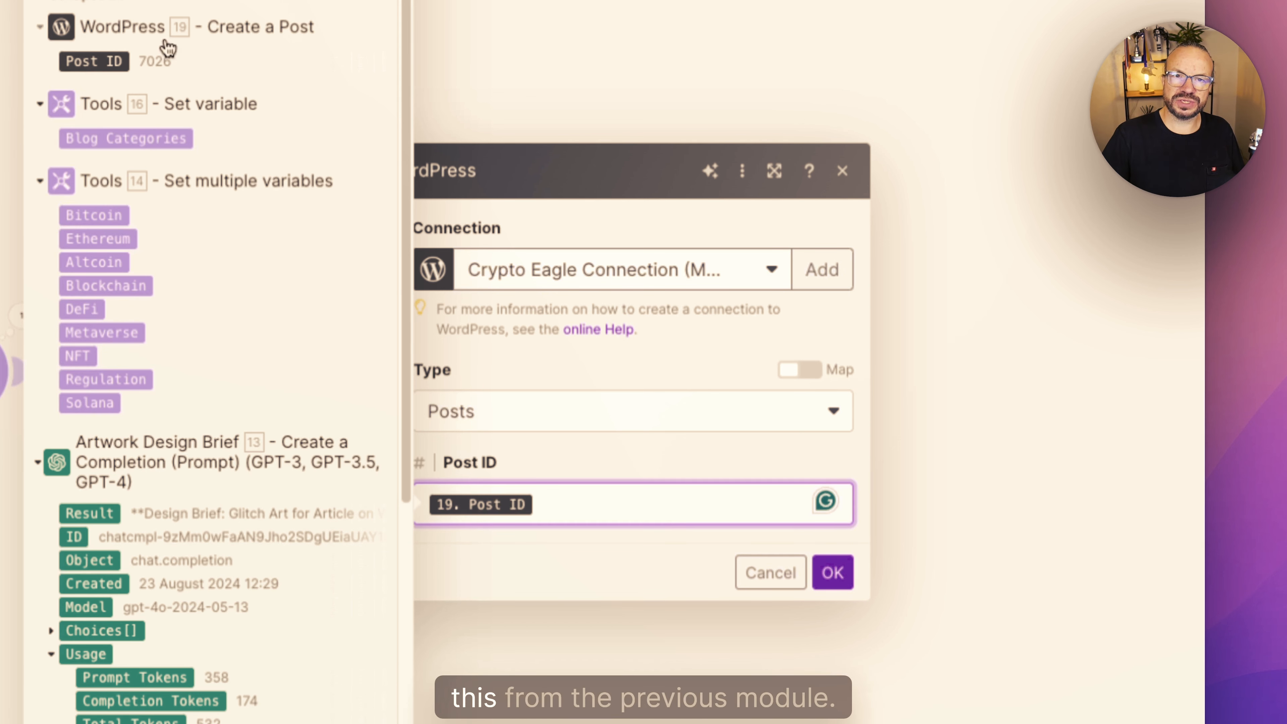
left_click(844, 583)
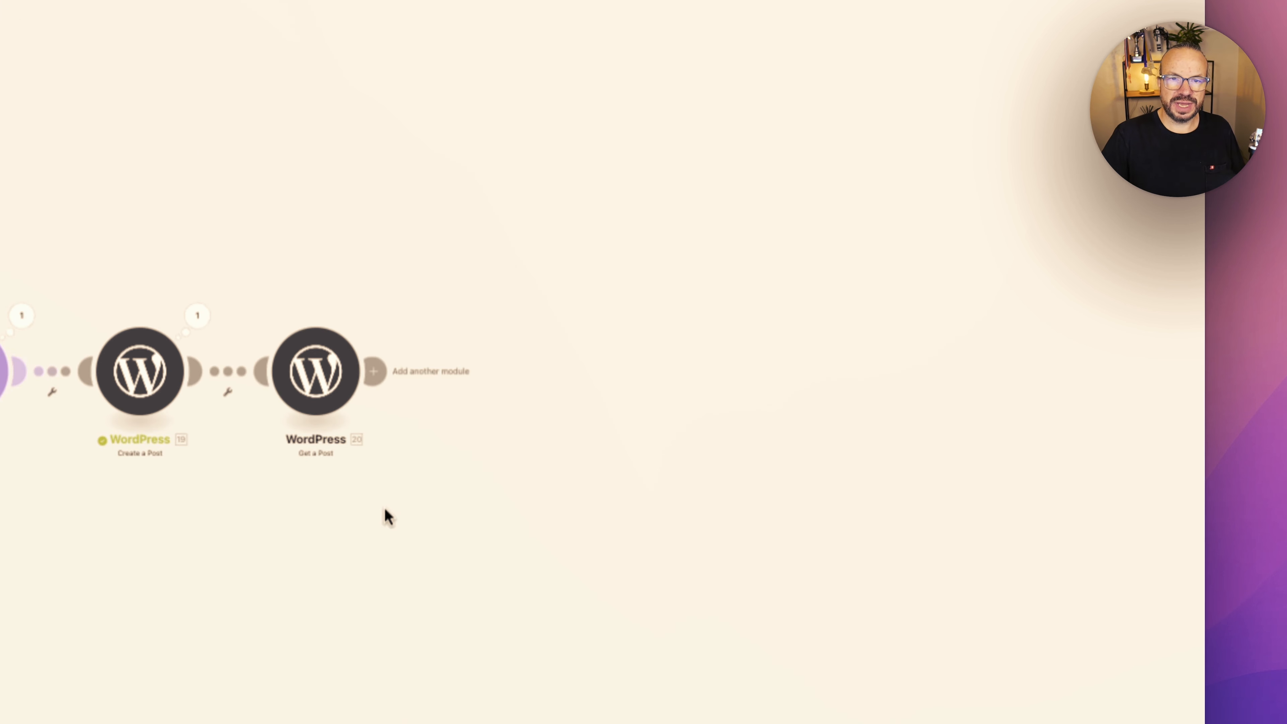
- Add a Markdown to HTML module after Get a Post and map its Markdown input to the retrieved post's Content
left_click(375, 372)
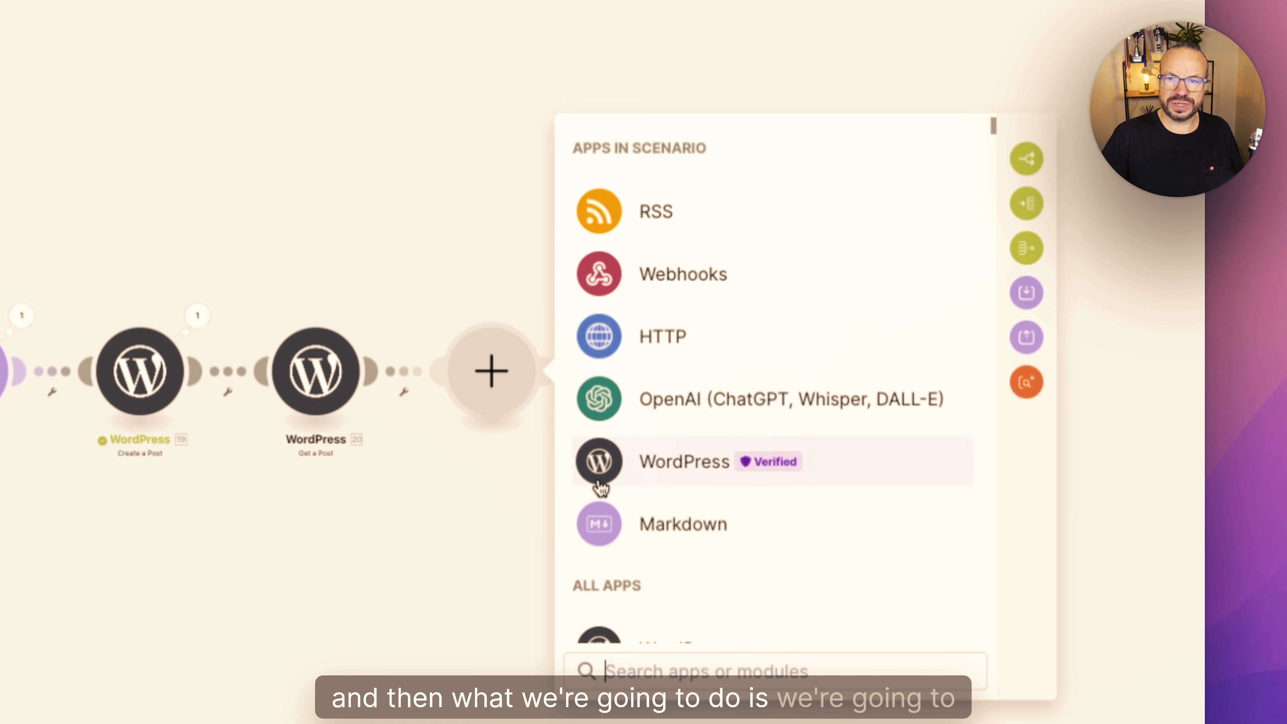
left_click(657, 538)
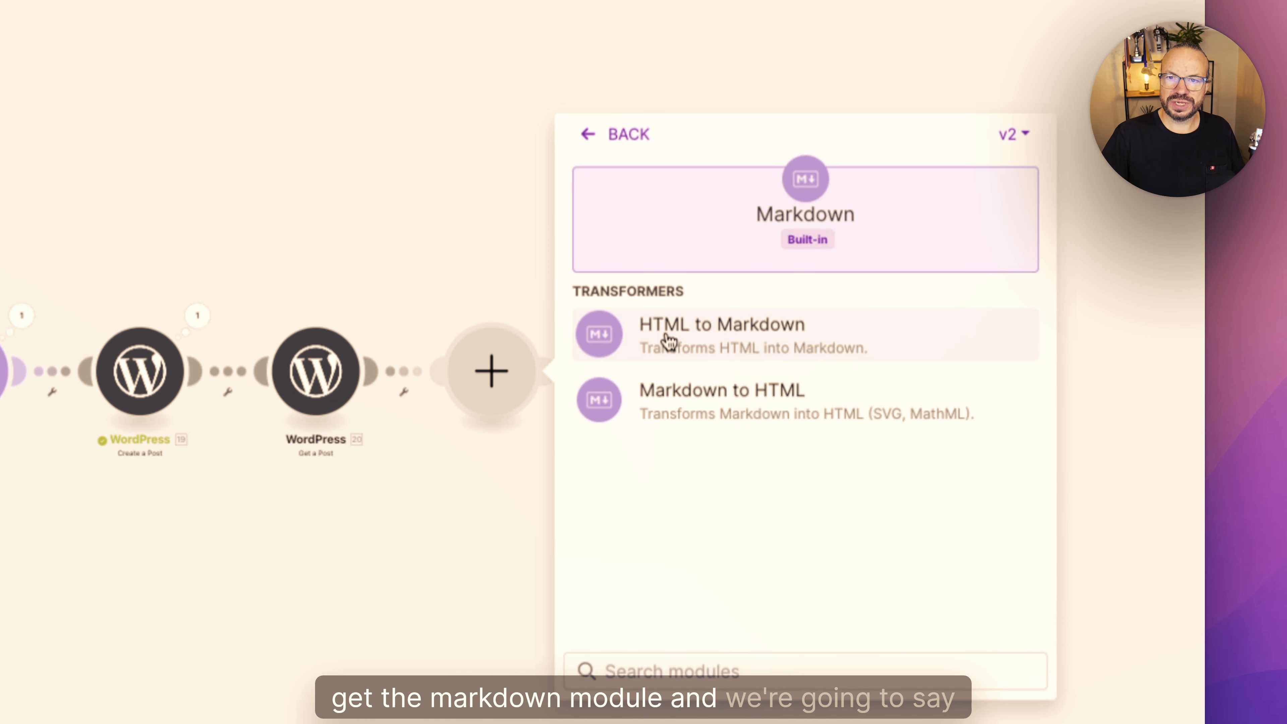
left_click(737, 406)
left_click(632, 324)
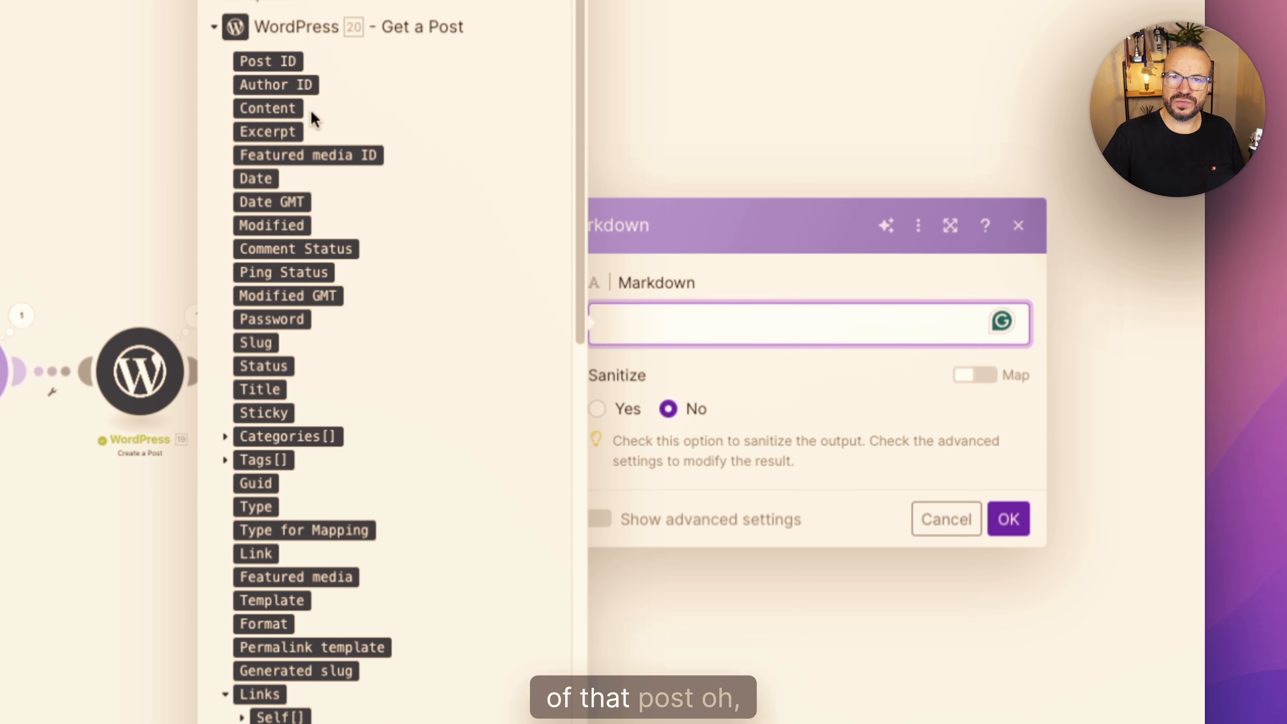
left_click(274, 109)
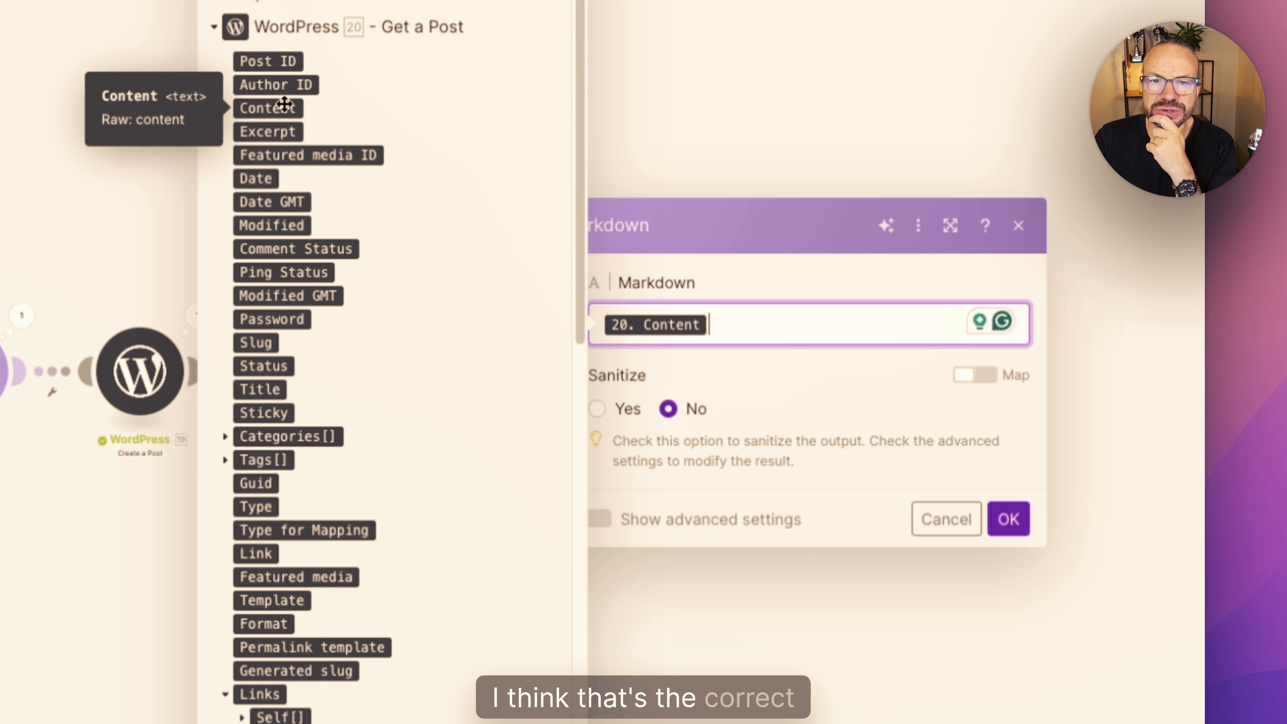
left_click(1004, 517)
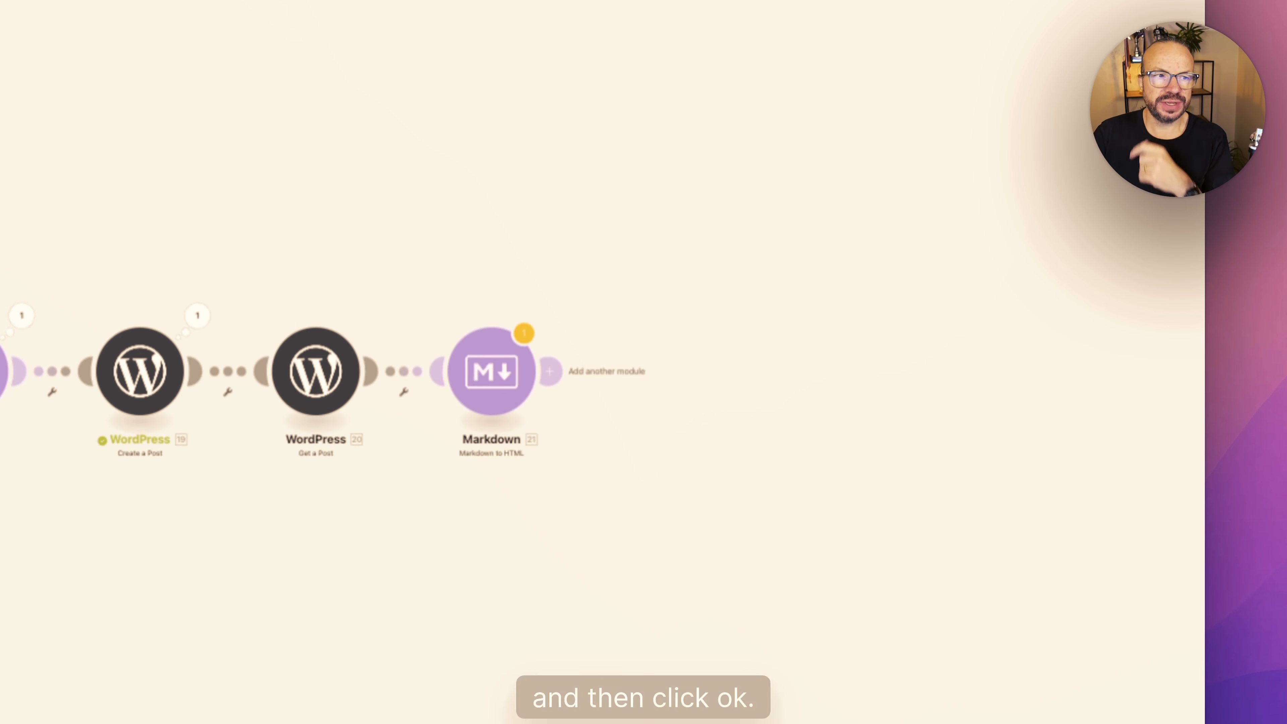
- Add a WordPress Update a Post module after the Markdown module, with type Posts and the Post ID from Get a Post
left_click(559, 373)
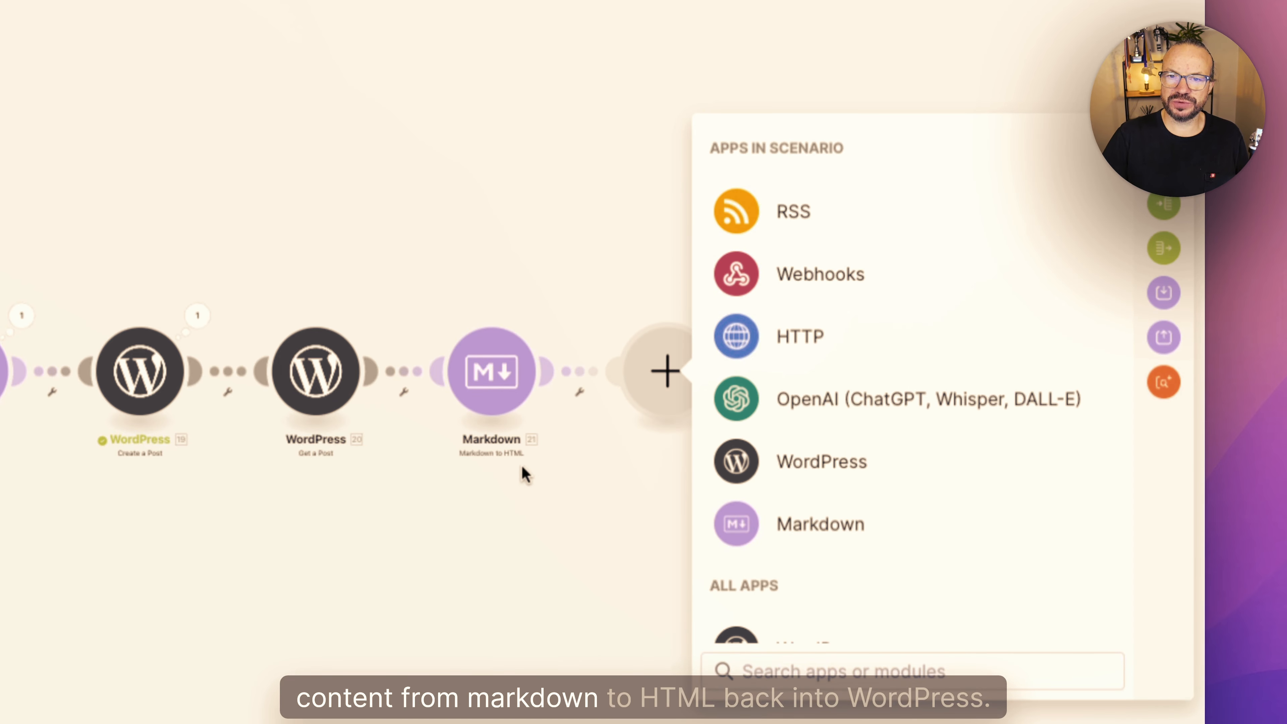
left_click(821, 460)
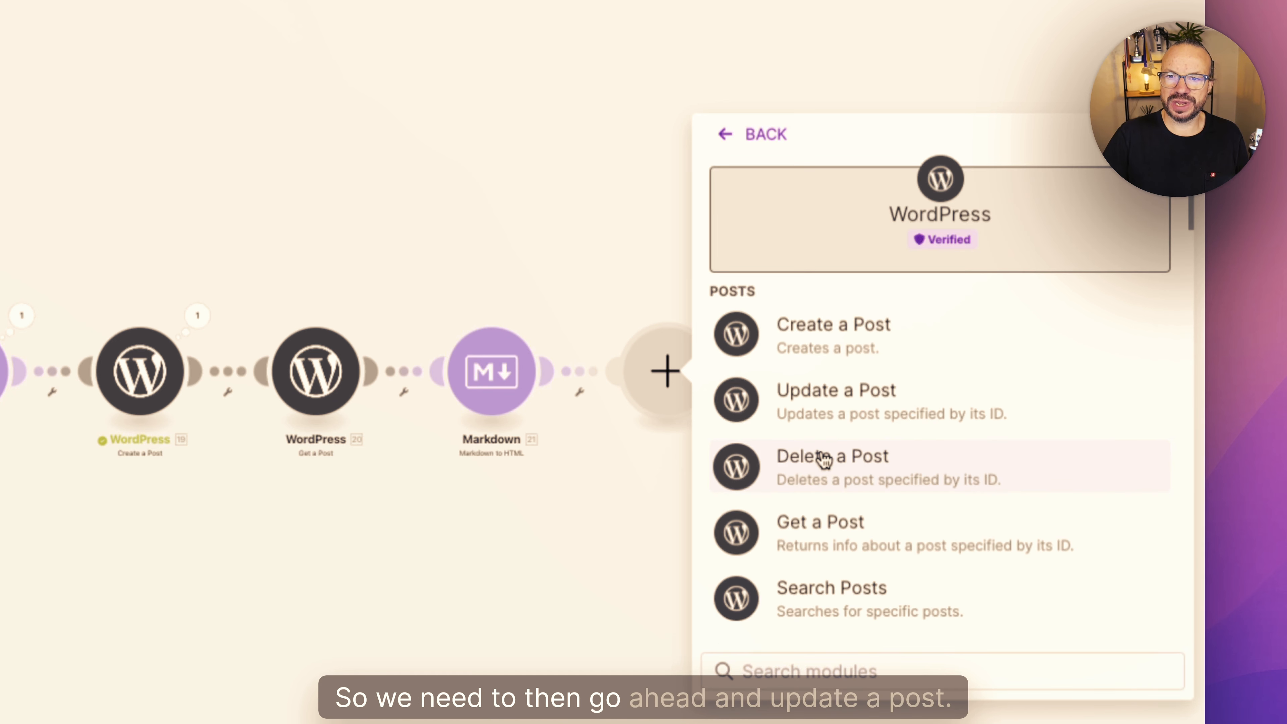
left_click(844, 387)
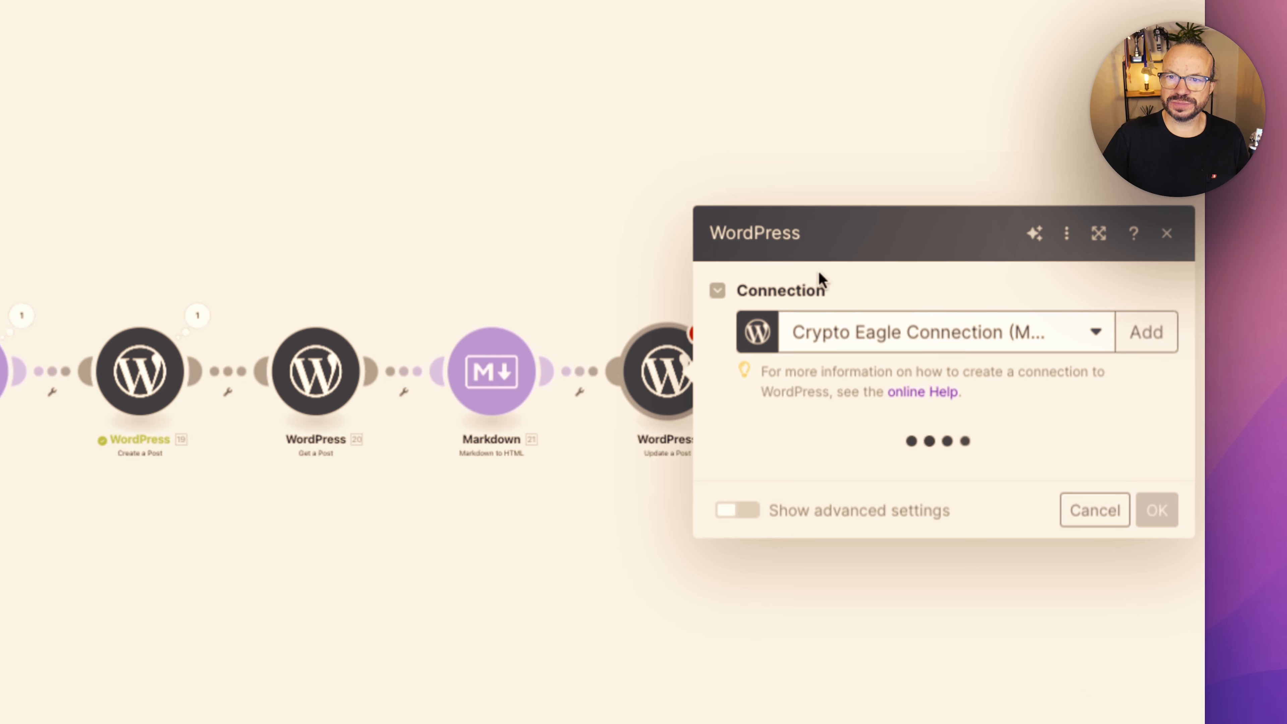
scroll(842, 352, "down", 5)
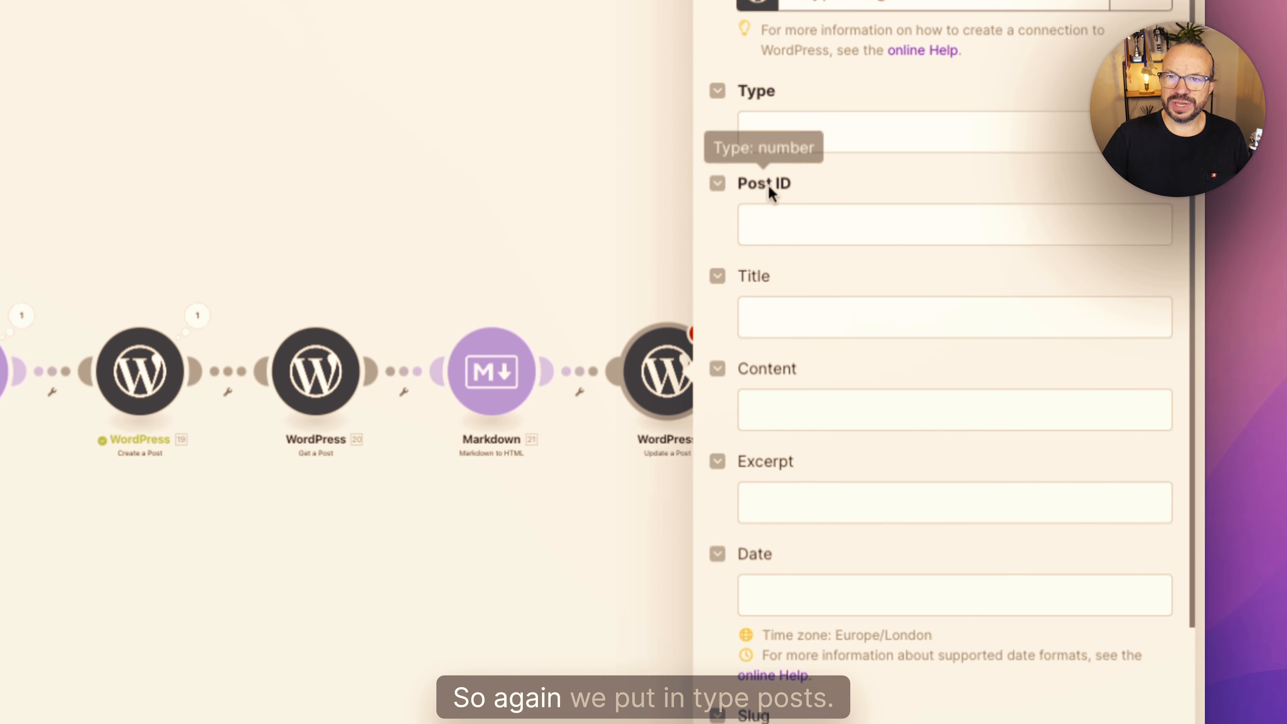
left_click(783, 143)
left_click(788, 208)
left_click(816, 206)
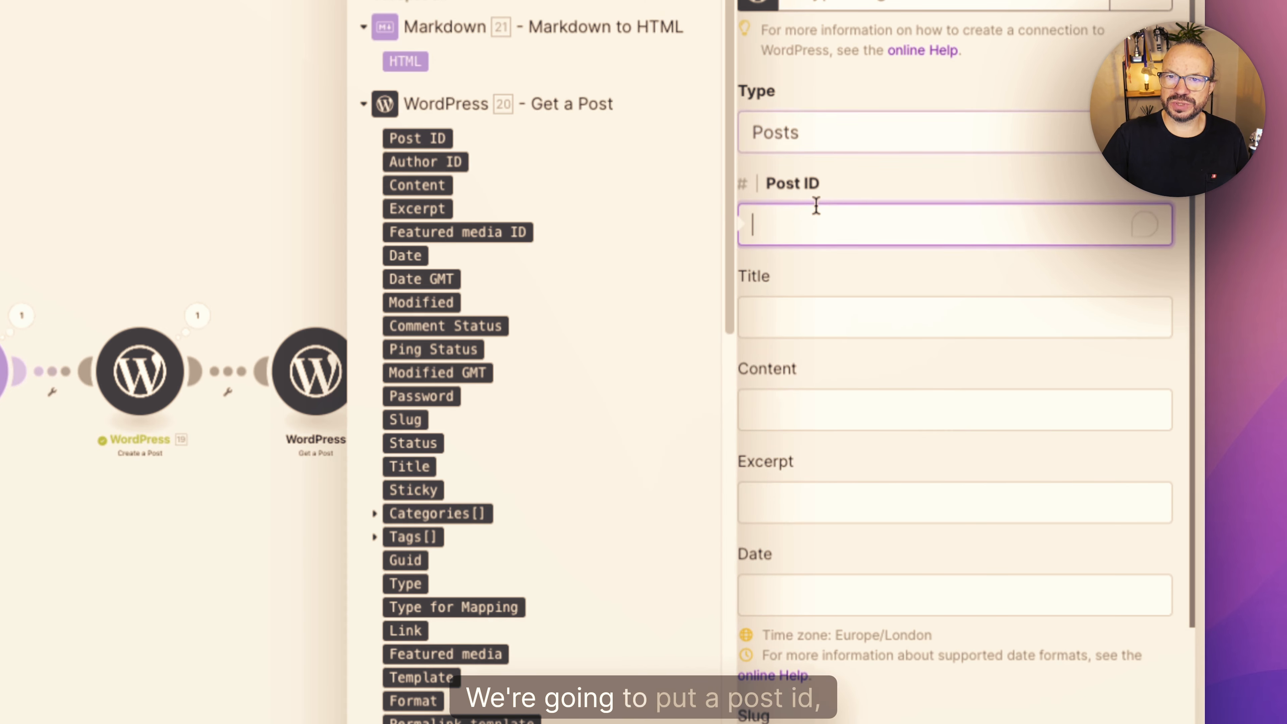
left_click(440, 137)
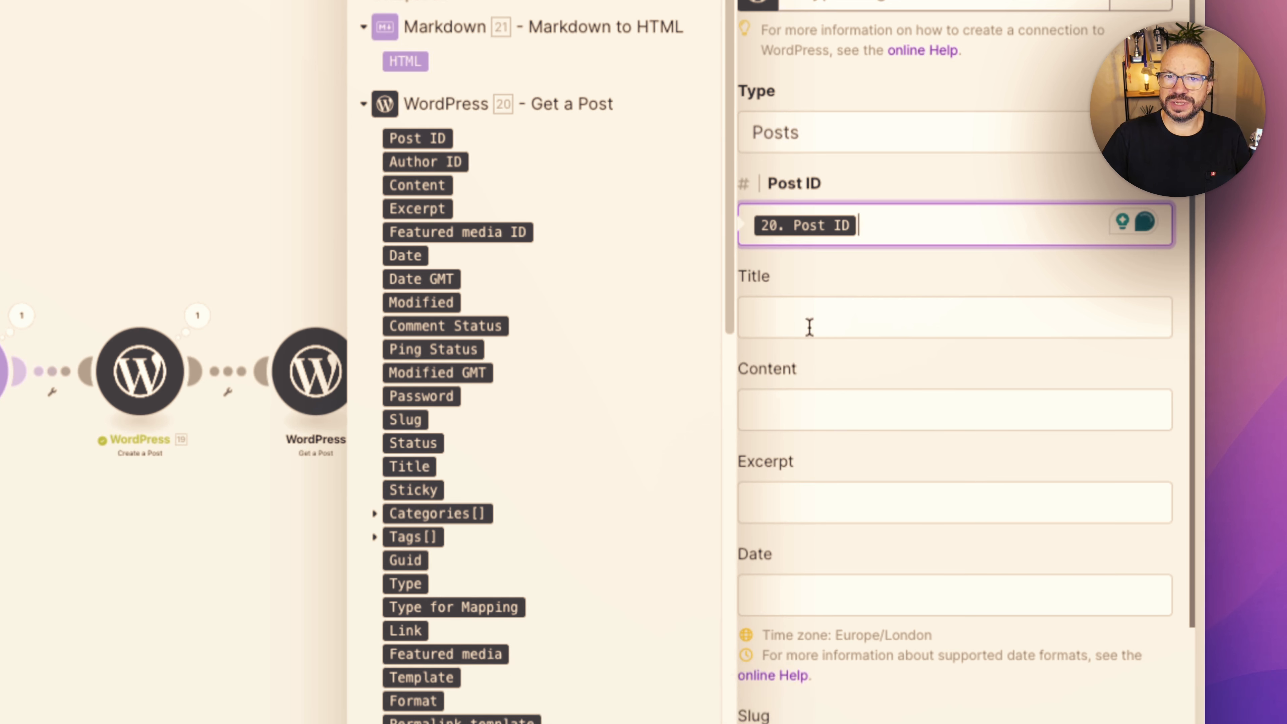
- Map only the Update a Post module's Content to the Markdown module's HTML output and save the module
left_click(839, 320)
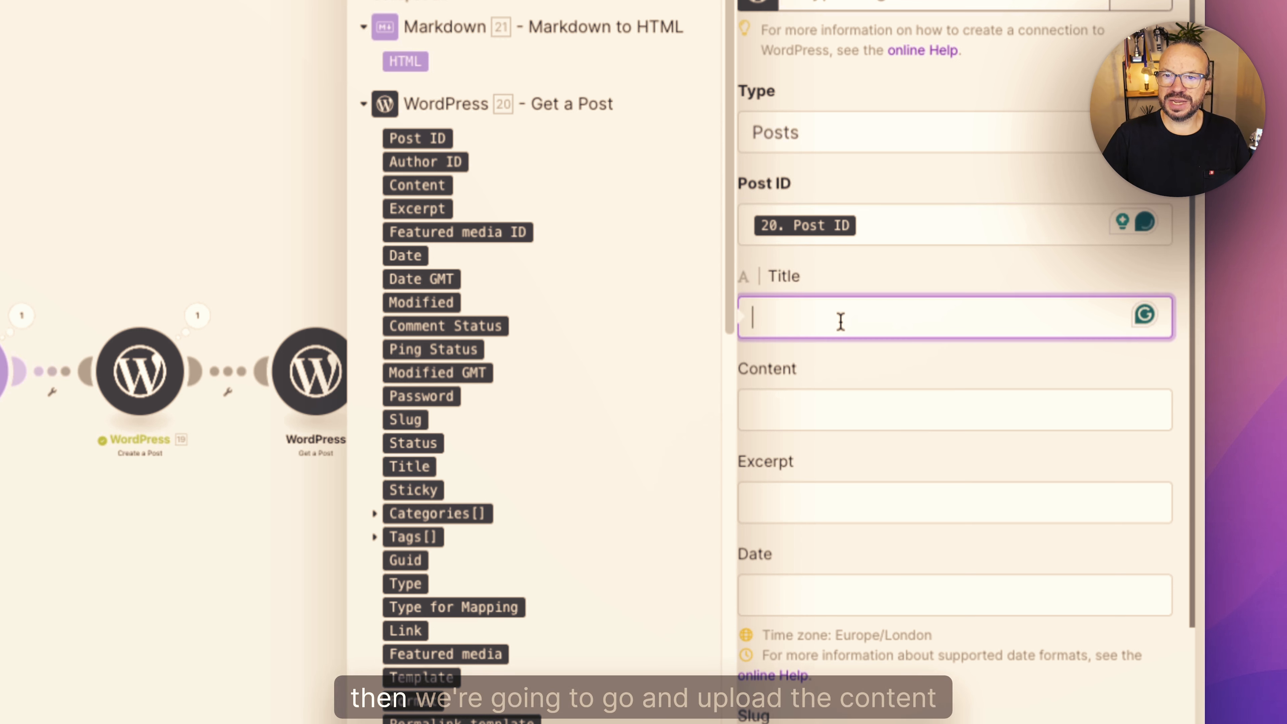
left_click(839, 396)
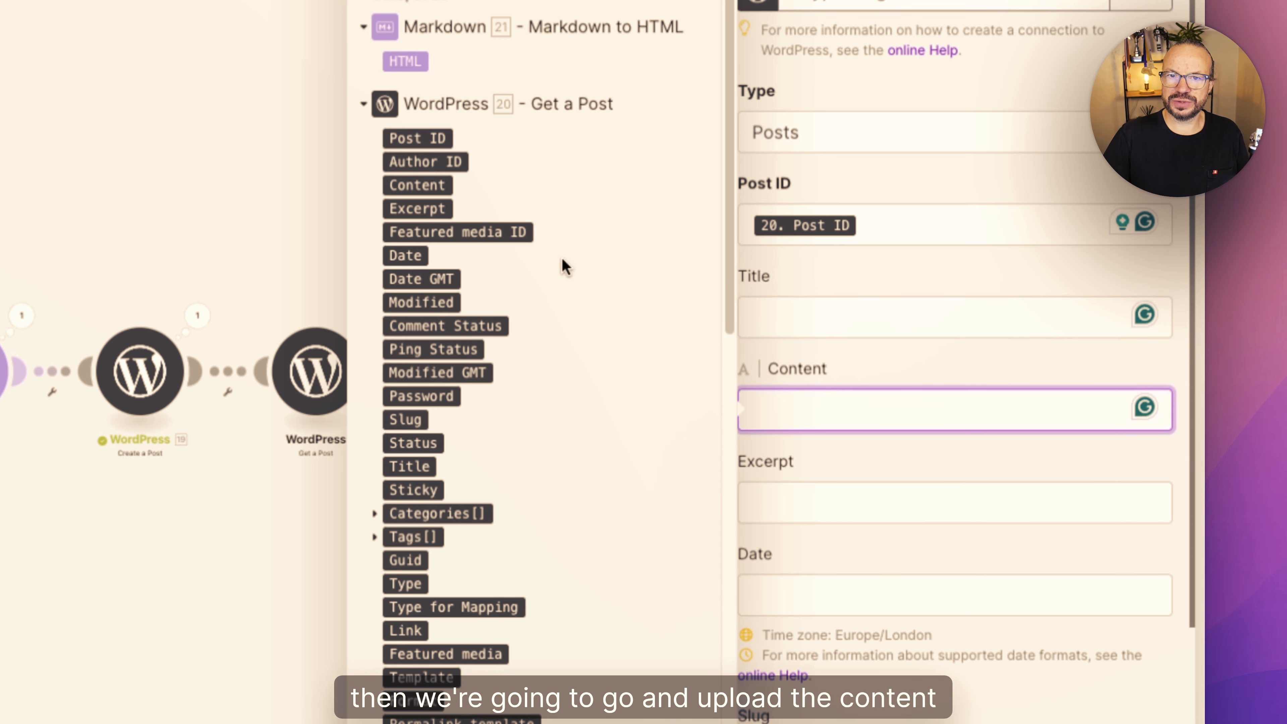
left_click(414, 62)
scroll(955, 355, "down", 10)
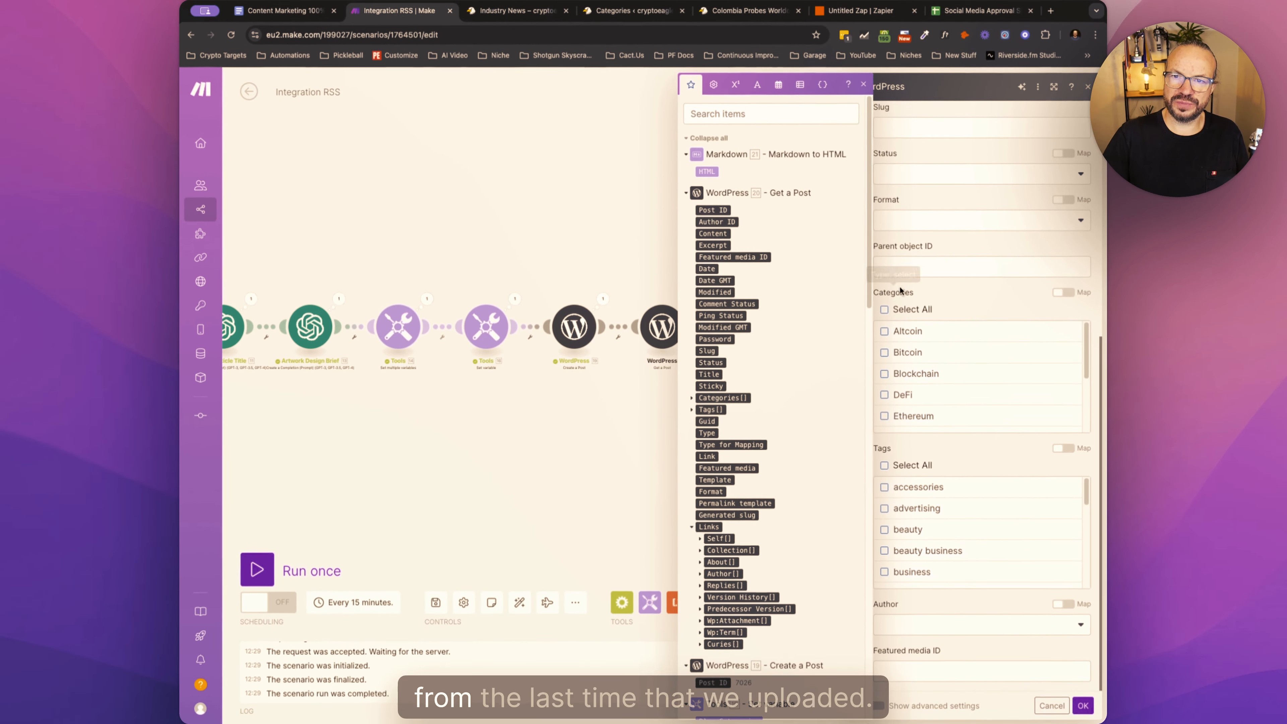
scroll(934, 262, "up", 8)
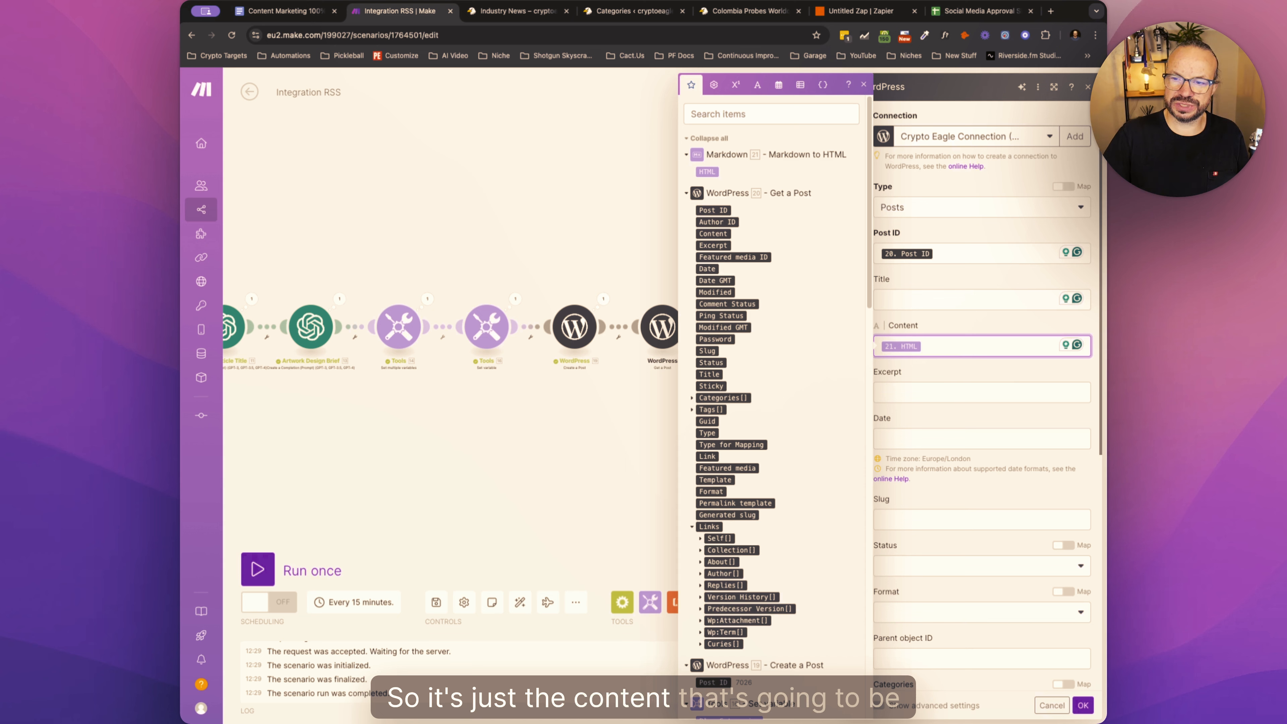
left_click(1083, 705)
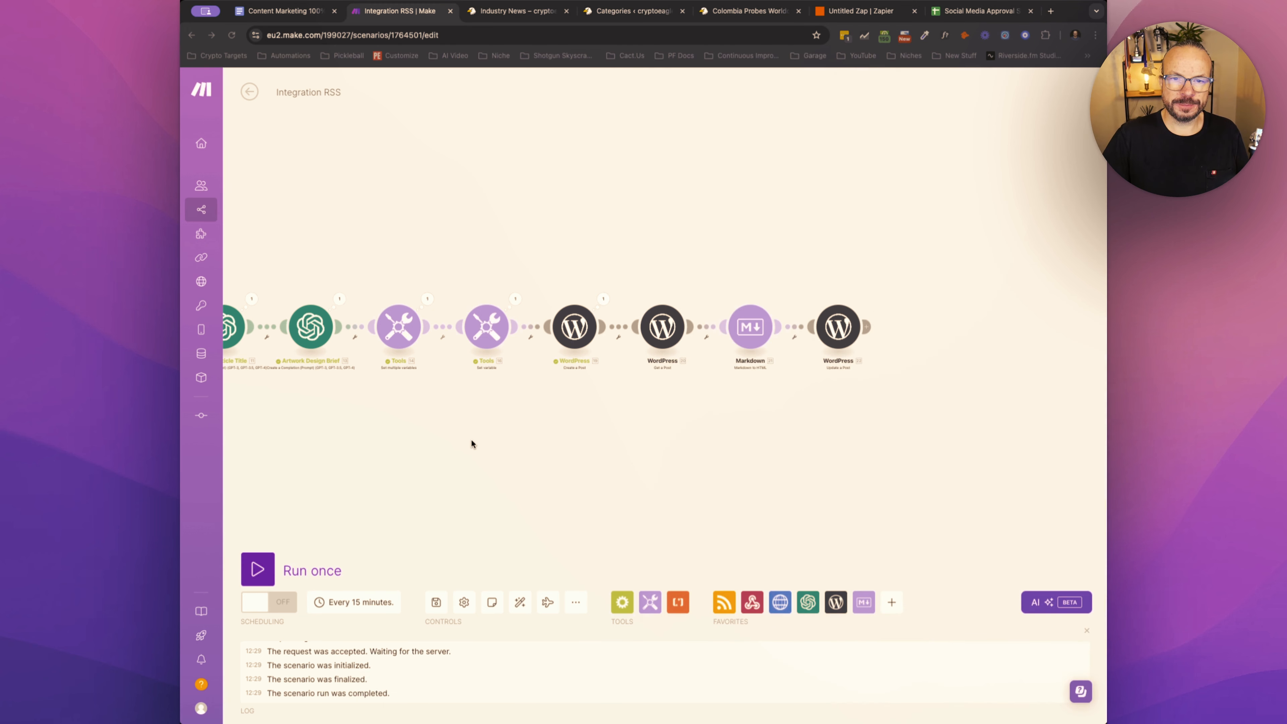
- Run the scenario once and examine the headings and body formatting in the new draft's preview on the WordPress site
left_click(257, 569)
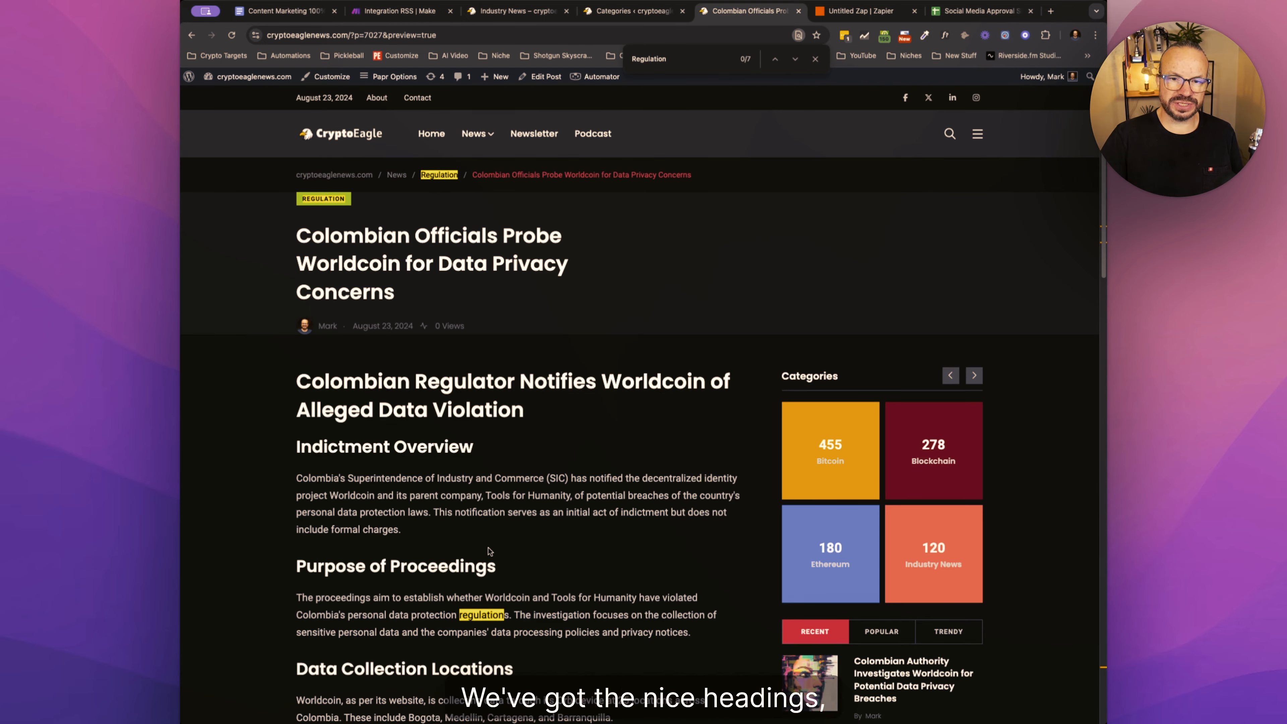
scroll(487, 546, "down", 5)
scroll(488, 547, "down", 4)
scroll(488, 547, "up", 1)
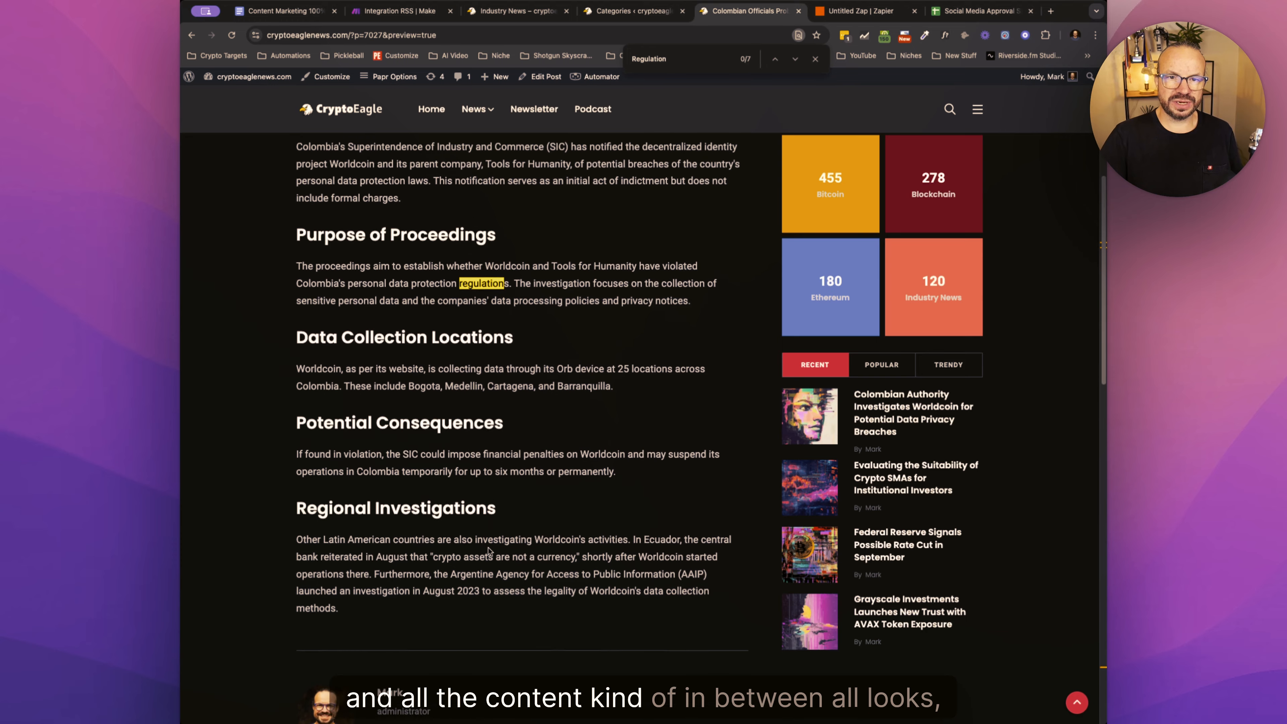
scroll(490, 551, "up", 5)
scroll(489, 551, "up", 3)
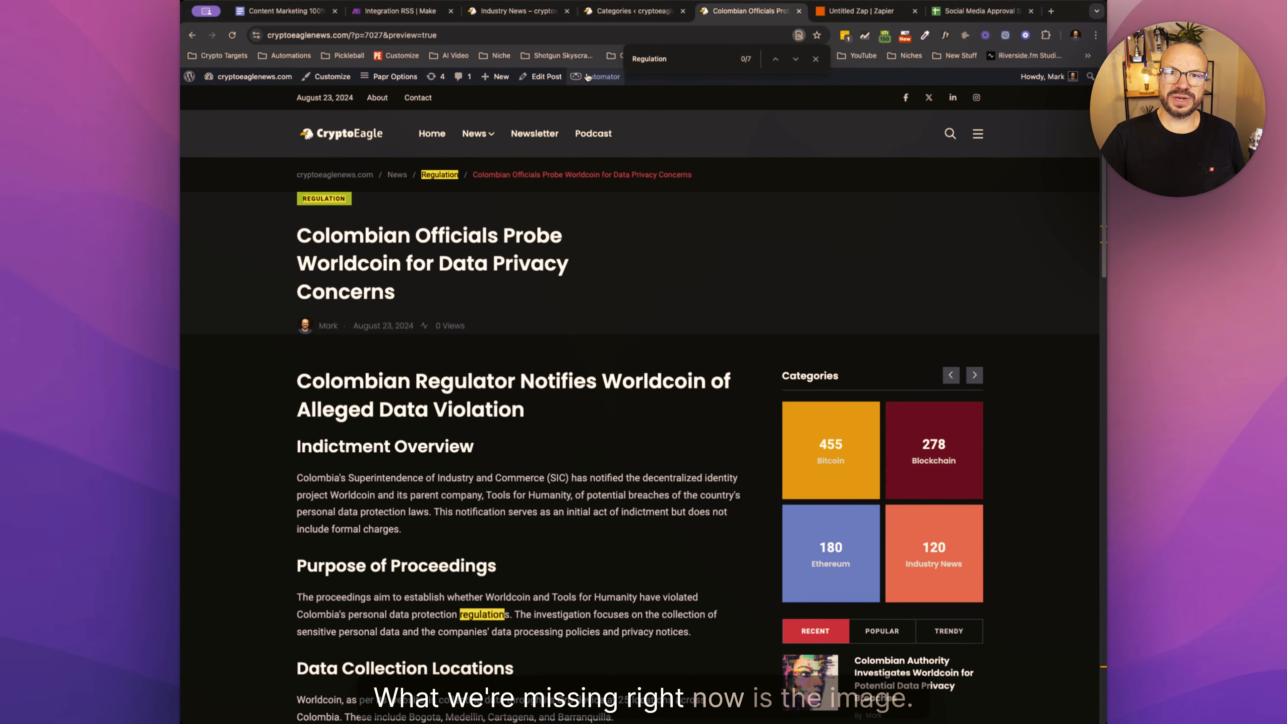
- View the article images on the Industry News page, and review the prompt of the Artwork Design Brief module back in Make
left_click(657, 22)
left_click(542, 18)
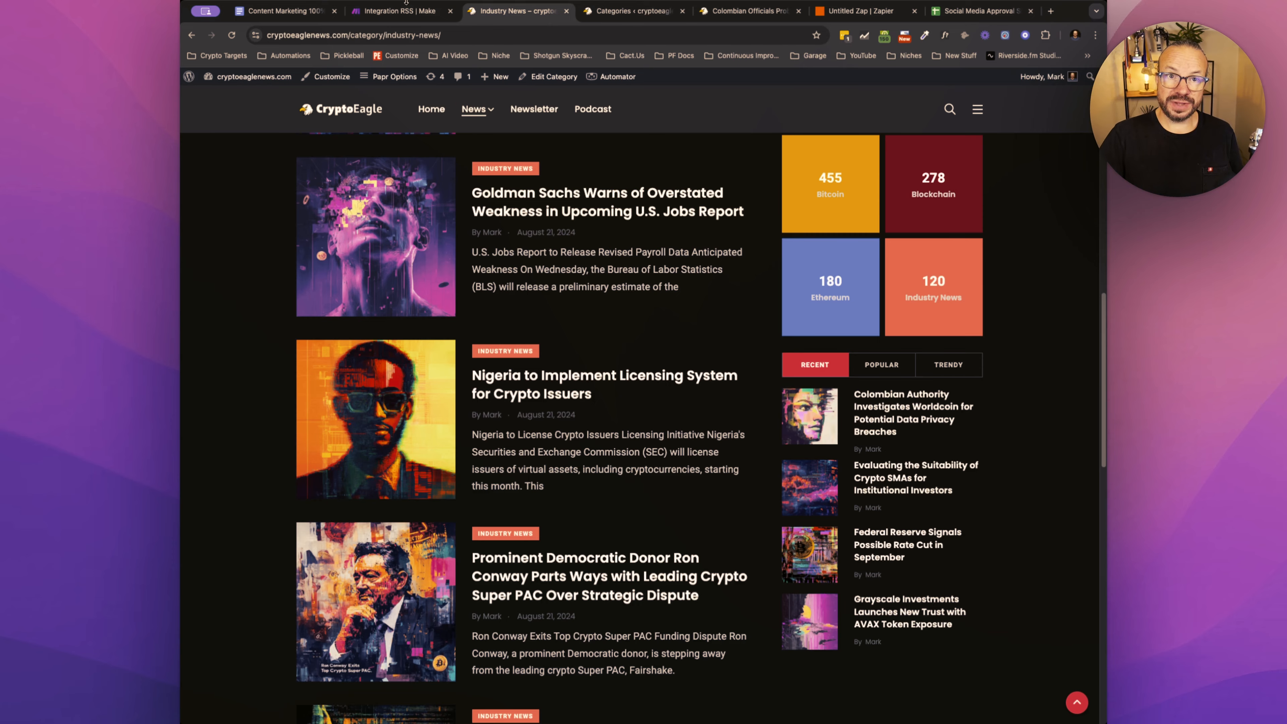
left_click(411, 14)
scroll(1031, 464, "right", 3)
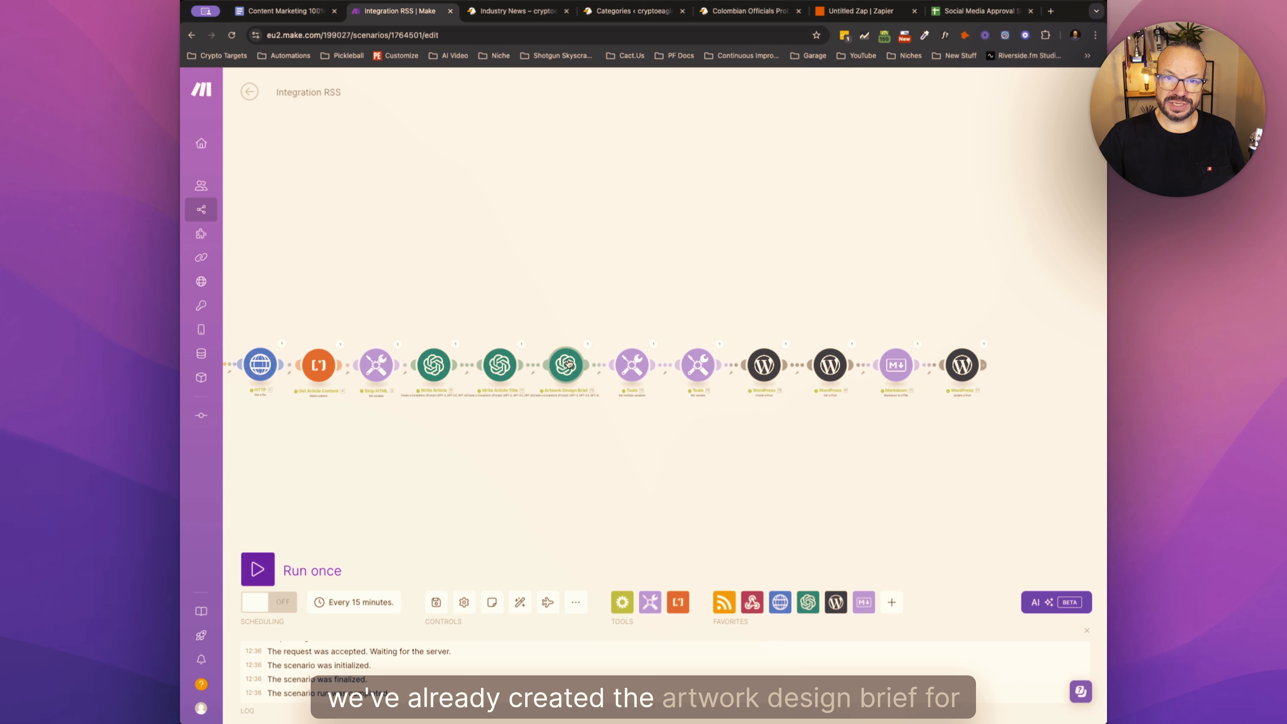
left_click(568, 363)
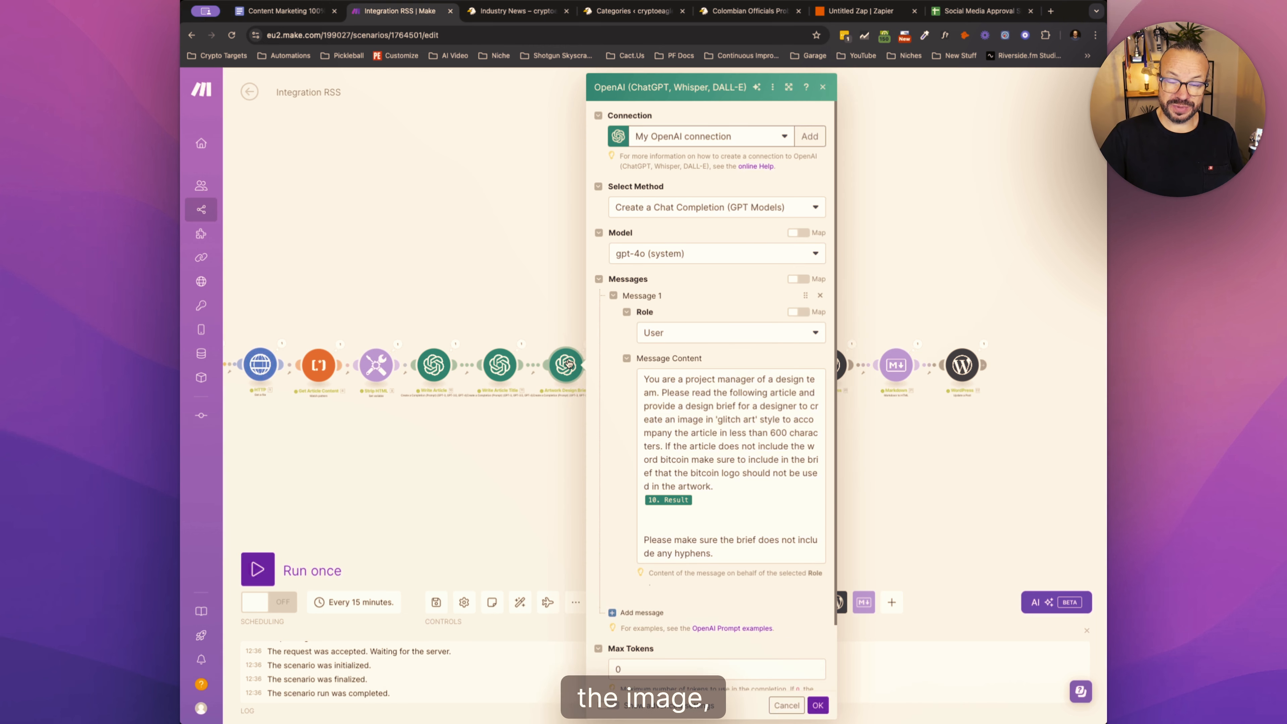
left_click(540, 465)
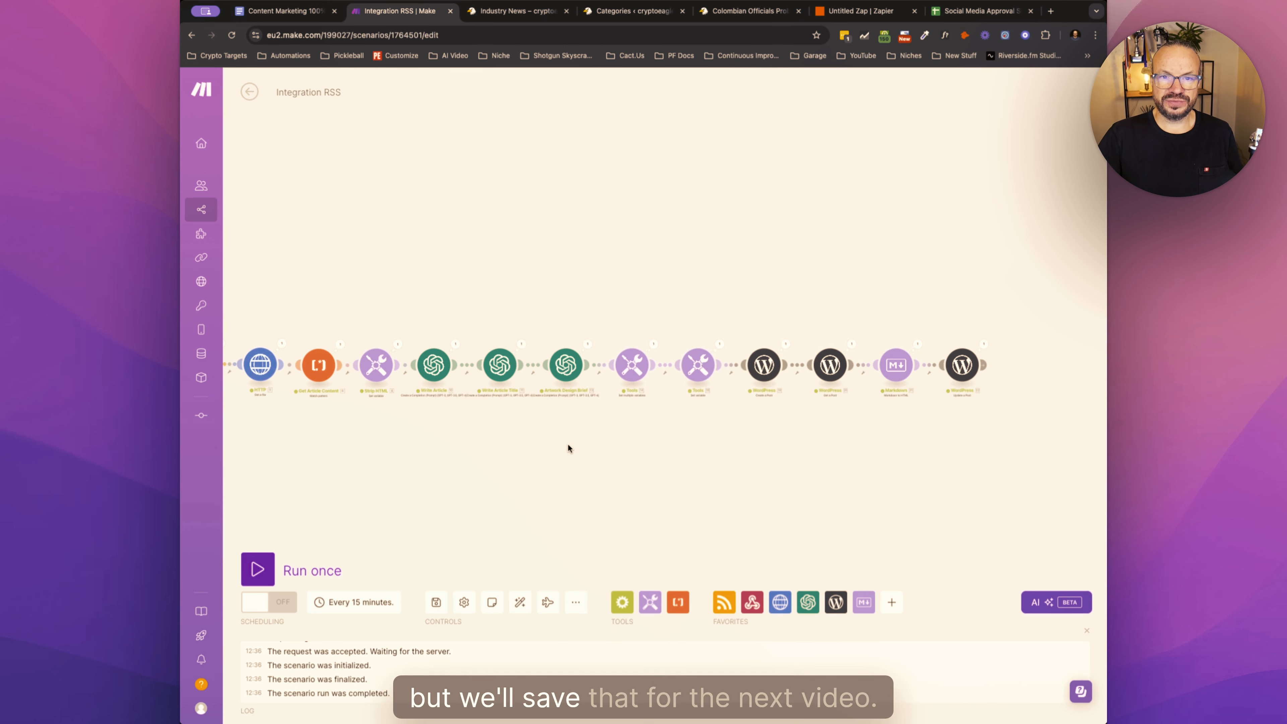
- Switch to the Google Docs video series outline, select the text of the Midjourney AI Art item, and return to Make
left_click(285, 11)
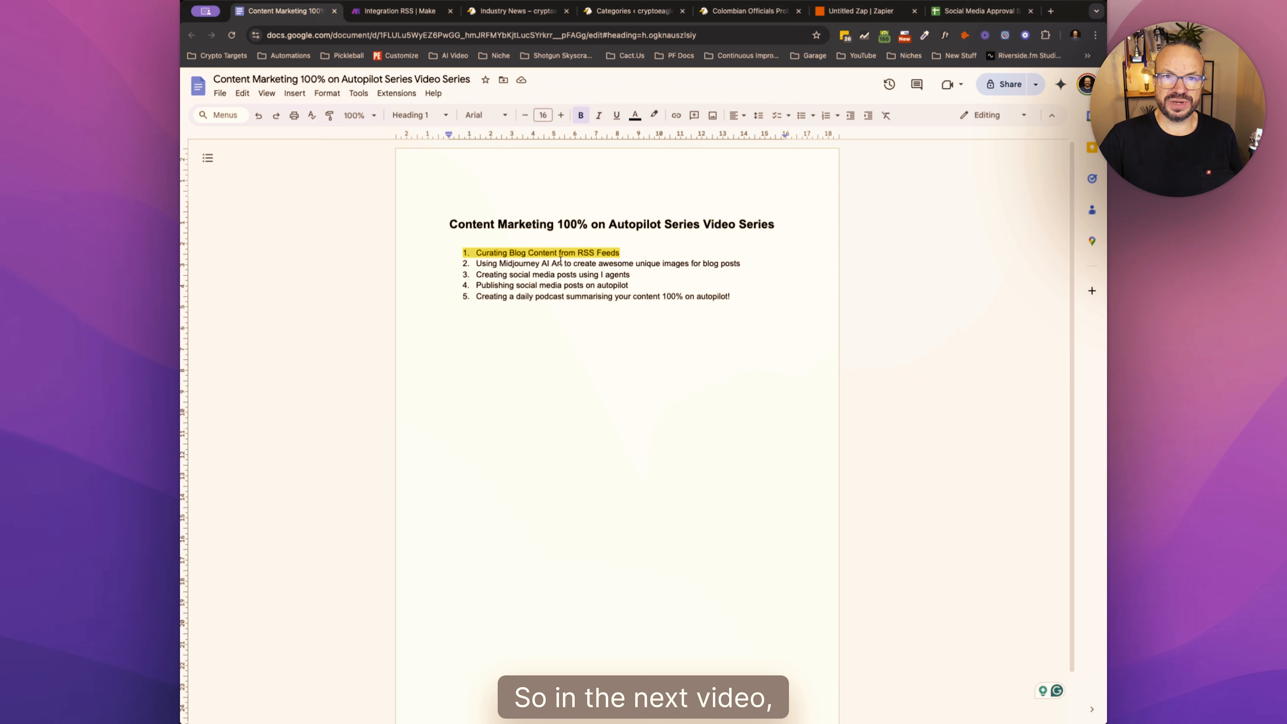
left_click_drag(473, 265, 669, 263)
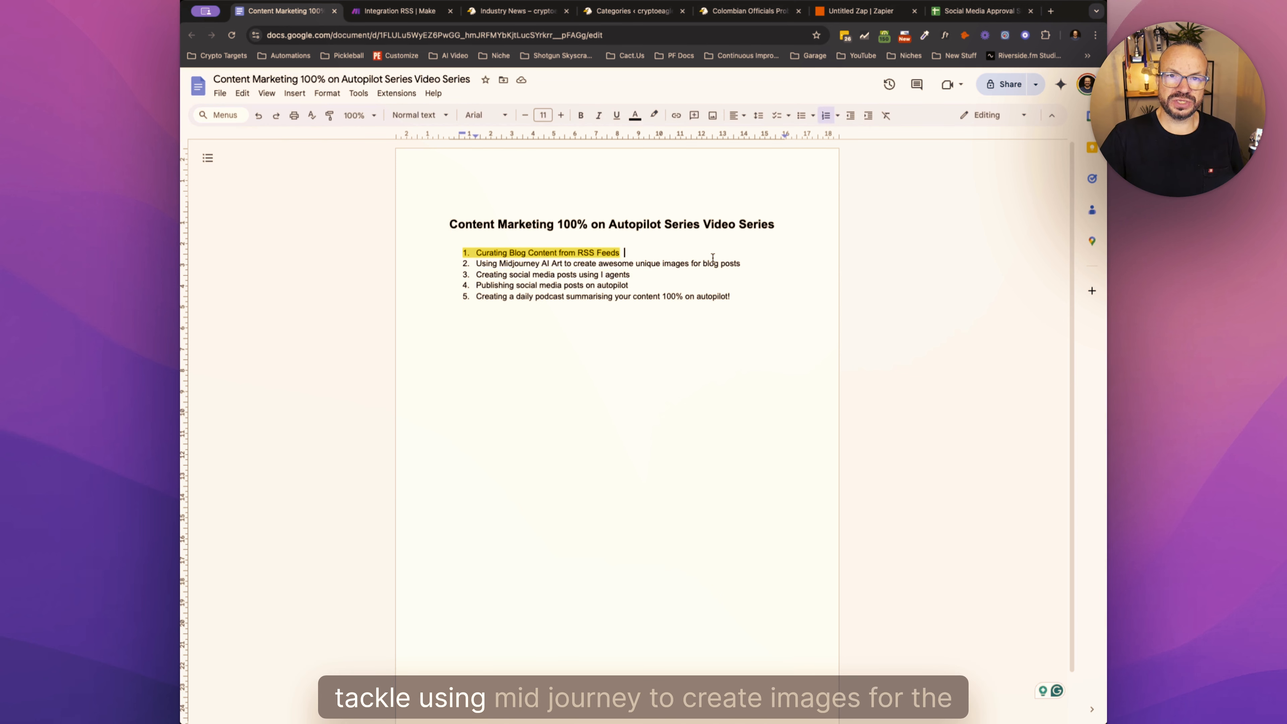
left_click_drag(476, 263, 721, 260)
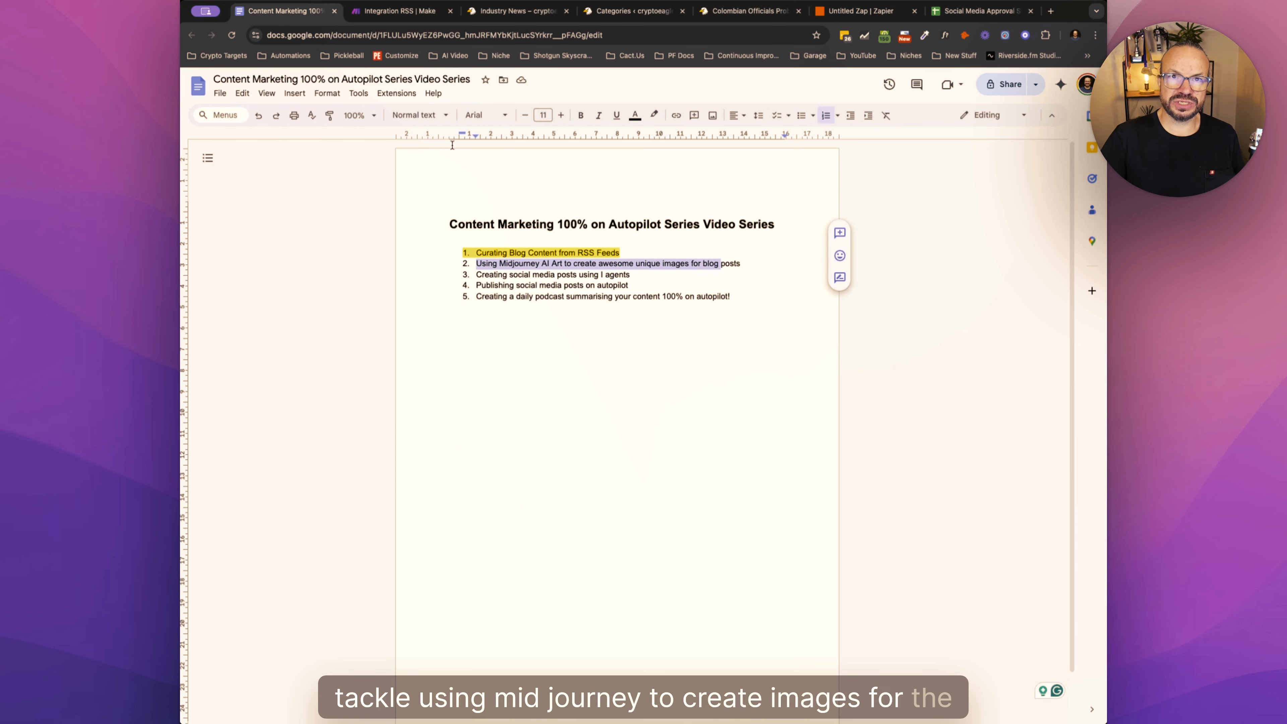
left_click(406, 21)
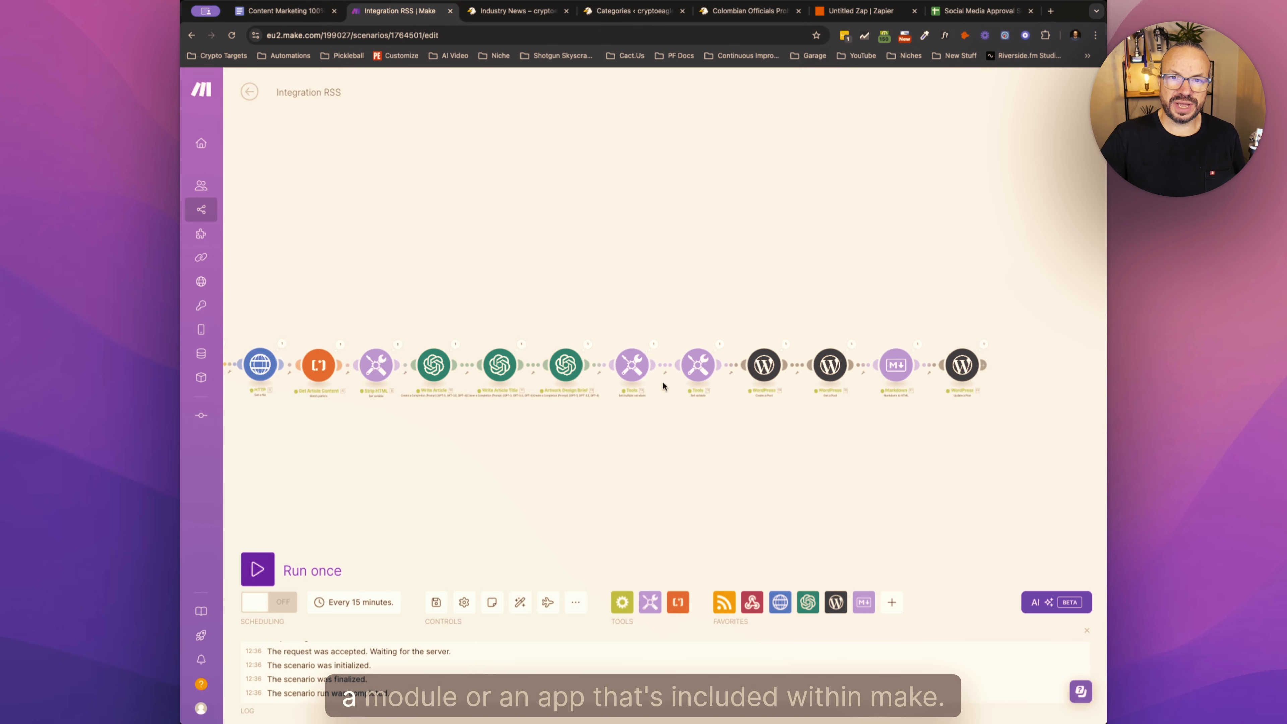